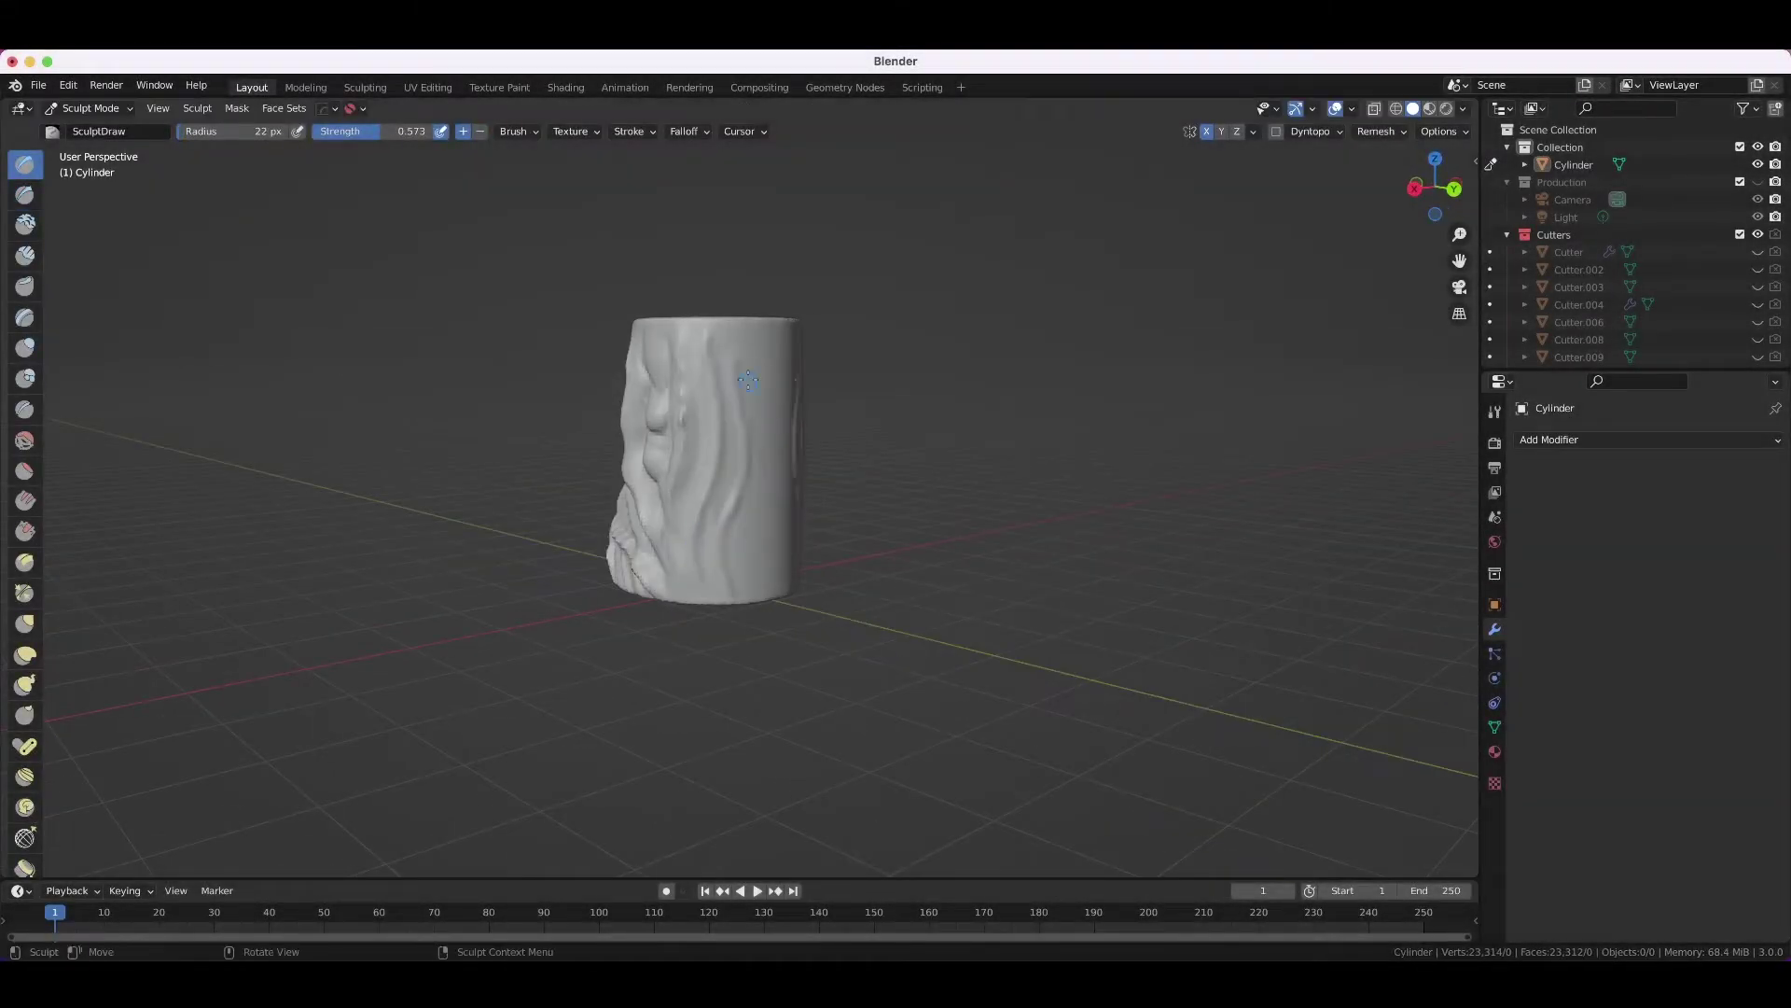
- Leave sculpting and add a cube flattened into a thin wall slab
{"action": "mouse_move", "coordinate": [748, 380]}
{"action": "middle_mouse_down"}
{"action": "mouse_move", "coordinate": [762, 545]}
{"action": "mouse_move", "coordinate": [737, 522]}
{"action": "mouse_move", "coordinate": [771, 568]}
{"action": "mouse_move", "coordinate": [387, 532]}
{"action": "mouse_move", "coordinate": [683, 520]}
{"action": "middle_mouse_up"}
{"action": "scroll", "coordinate": [761, 545], "scroll_direction": "up", "scroll_amount": 3}
{"action": "key", "text": "ctrl+Tab"}
{"action": "scroll", "coordinate": [707, 507], "scroll_direction": "down", "scroll_amount": 3}
{"action": "key", "text": "shift+a"}
{"action": "left_click", "coordinate": [887, 522]}
{"action": "key", "text": "s"}
{"action": "left_click", "coordinate": [751, 513]}
- Shape a cylinder into a slender pillar at the slab's right edge, taller than the slab
{"action": "scroll", "coordinate": [856, 459], "scroll_direction": "up", "scroll_amount": 3}
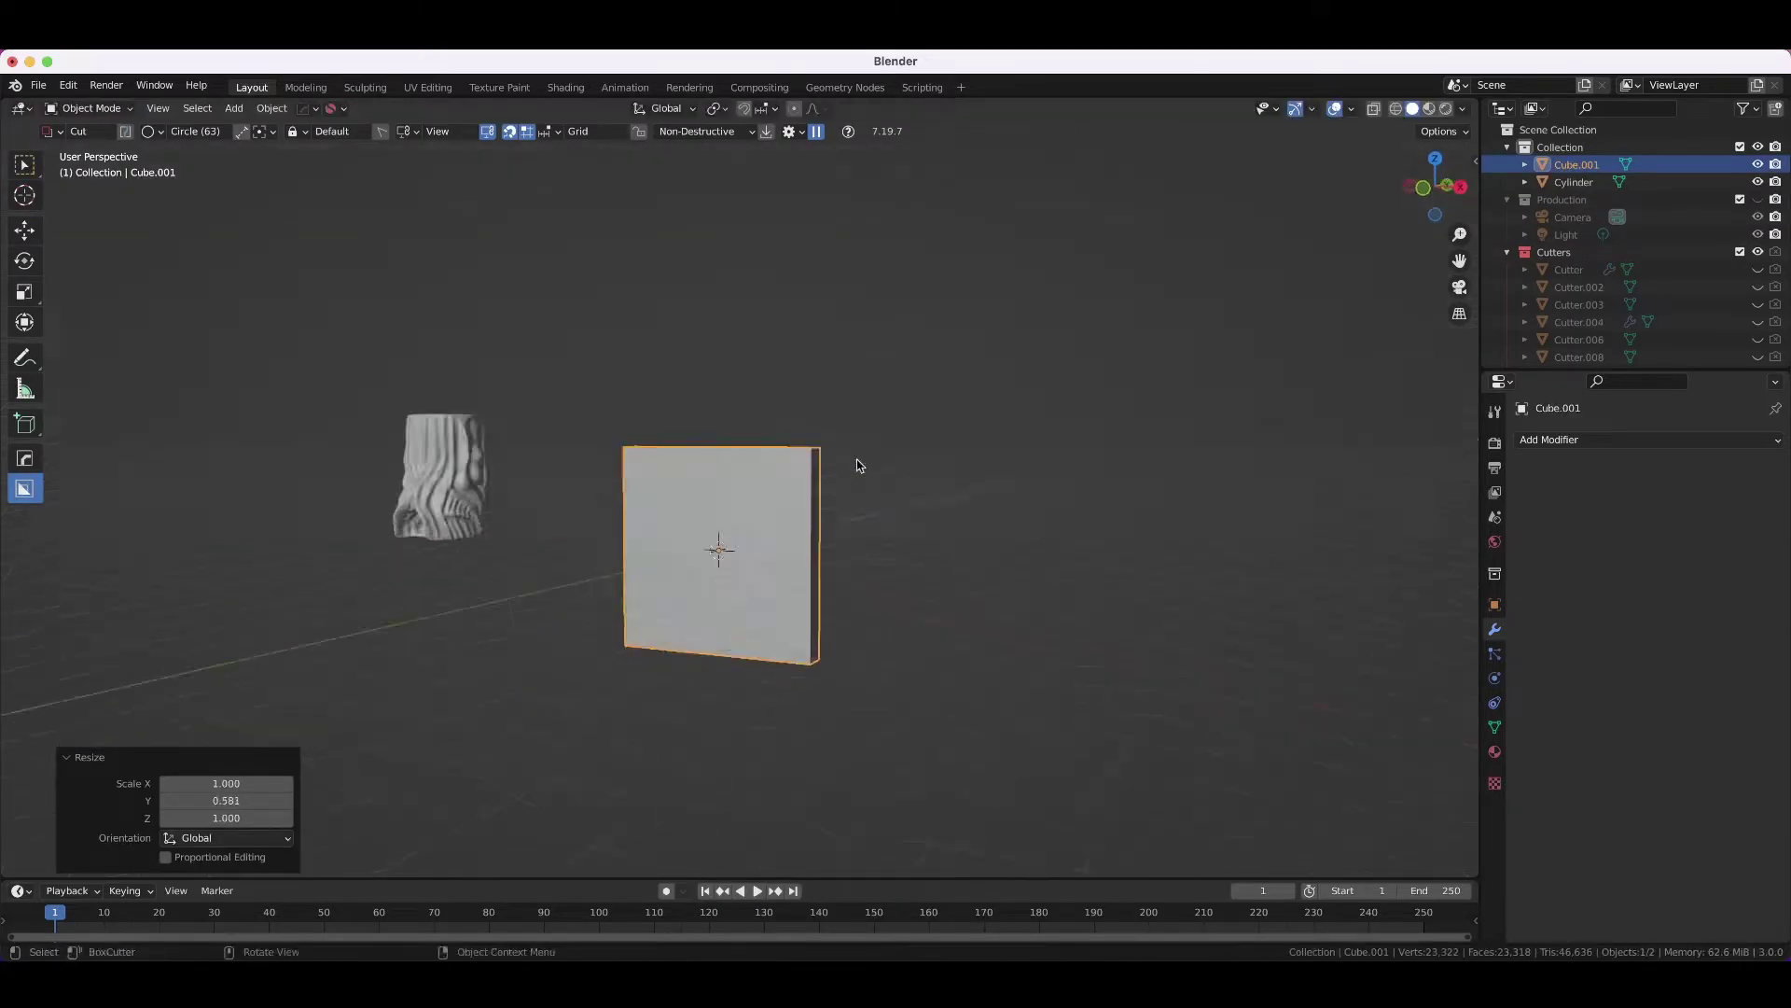
{"action": "mouse_move", "coordinate": [857, 459]}
{"action": "middle_mouse_down"}
{"action": "mouse_move", "coordinate": [860, 427]}
{"action": "mouse_move", "coordinate": [801, 457]}
{"action": "middle_mouse_up"}
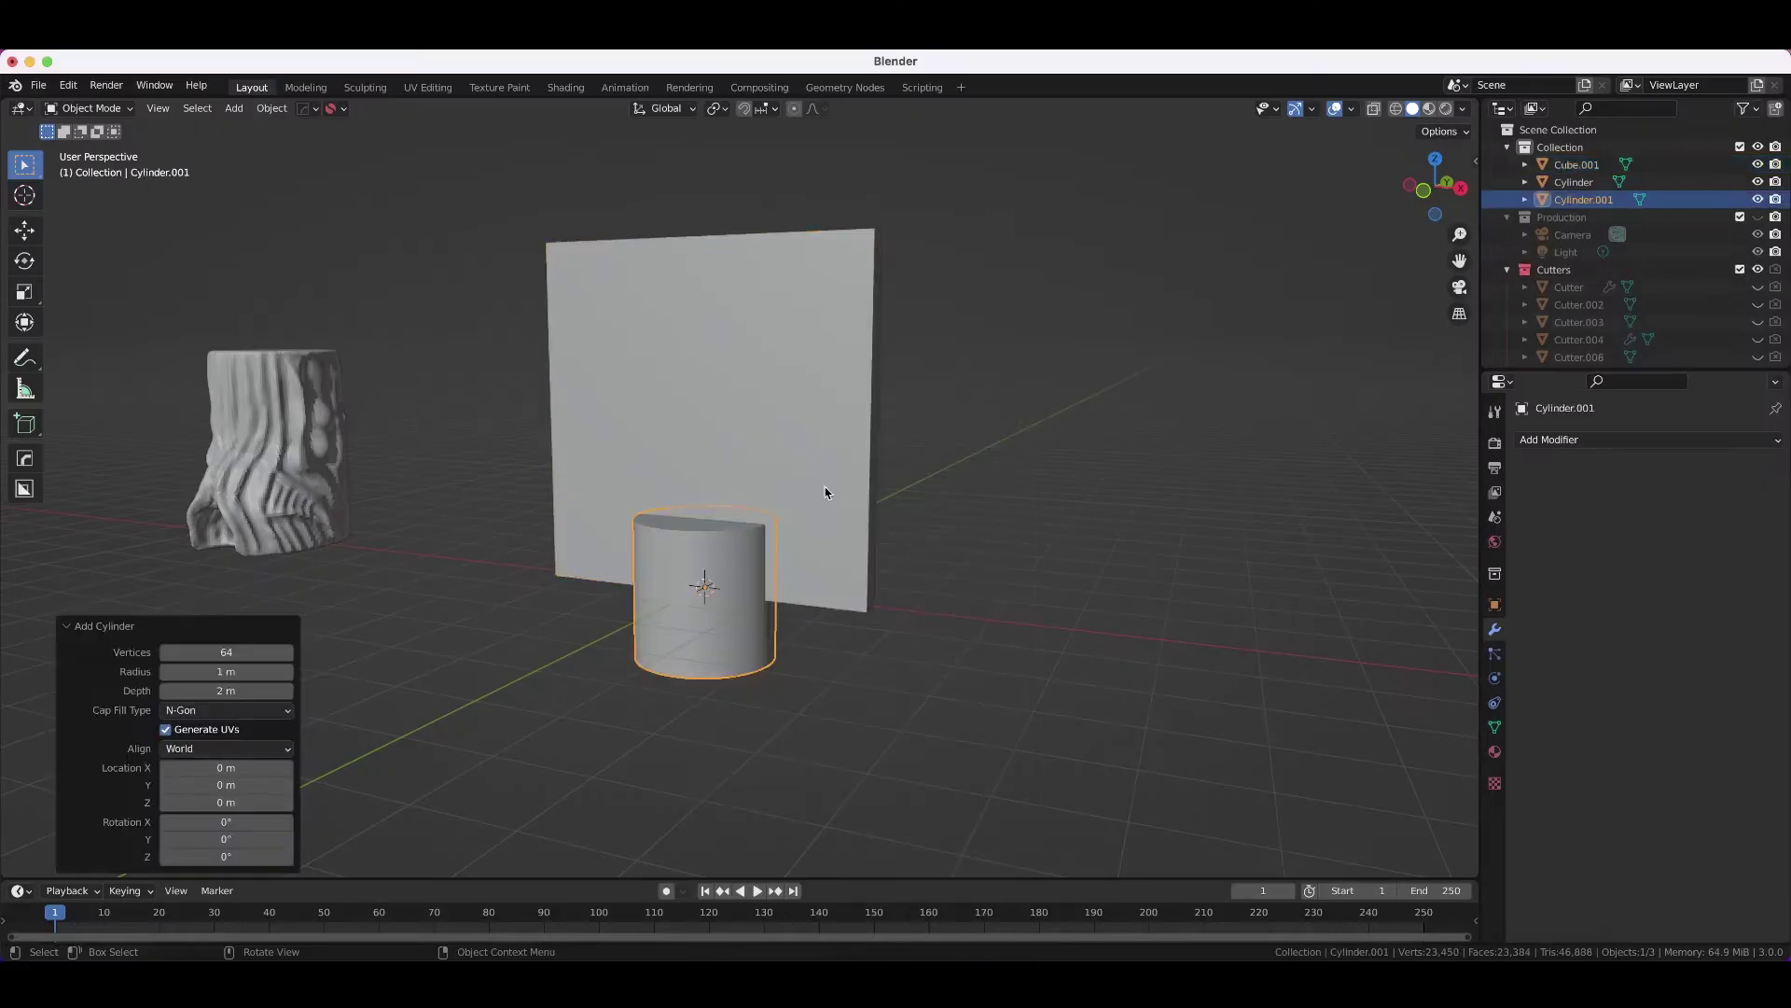
{"action": "middle_click_drag", "start_coordinate": [825, 493], "coordinate": [903, 420]}
{"action": "key", "text": "s"}
{"action": "key", "text": "x"}
{"action": "left_click", "coordinate": [988, 468]}
{"action": "key", "text": "s"}
{"action": "key", "text": "z"}
{"action": "left_click", "coordinate": [1189, 372]}
{"action": "key", "text": "g"}
{"action": "key", "text": "z"}
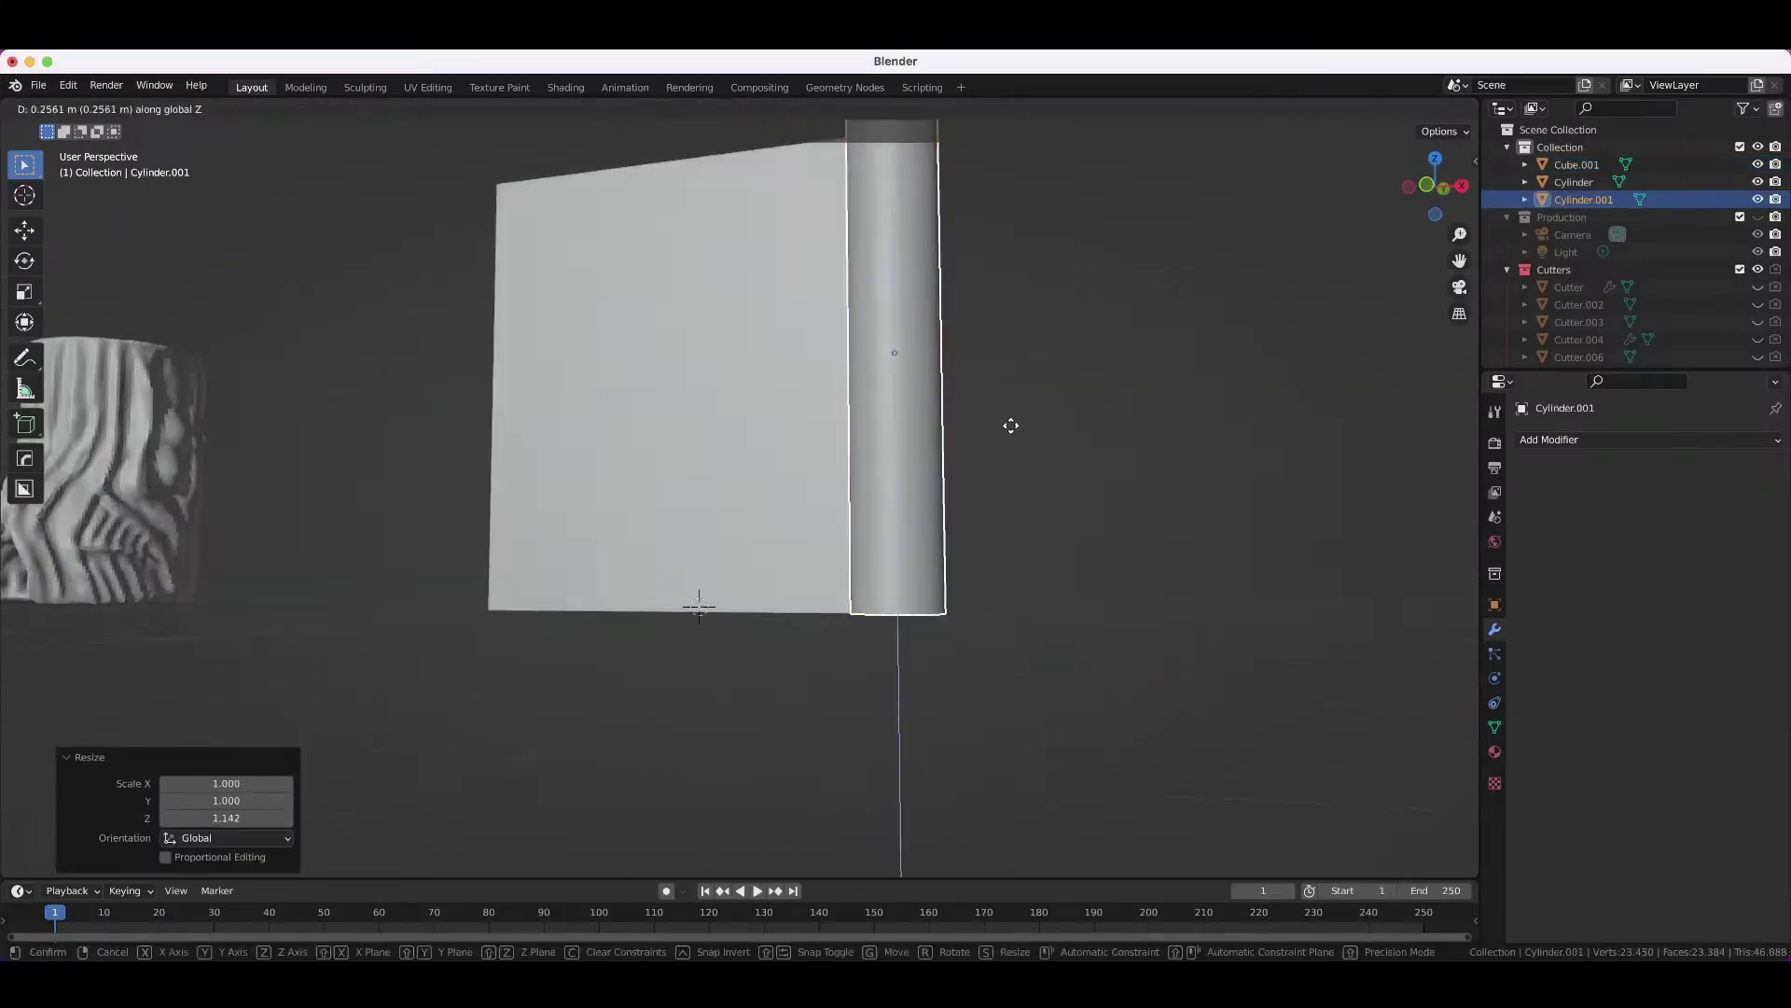
{"action": "middle_click_drag", "start_coordinate": [701, 640], "coordinate": [687, 432]}
- Add an ellipsoid metaball at resolution 0.262 and place a narrowed copy beside the right pillar
{"action": "key", "text": "shift+a"}
{"action": "left_click", "coordinate": [821, 586]}
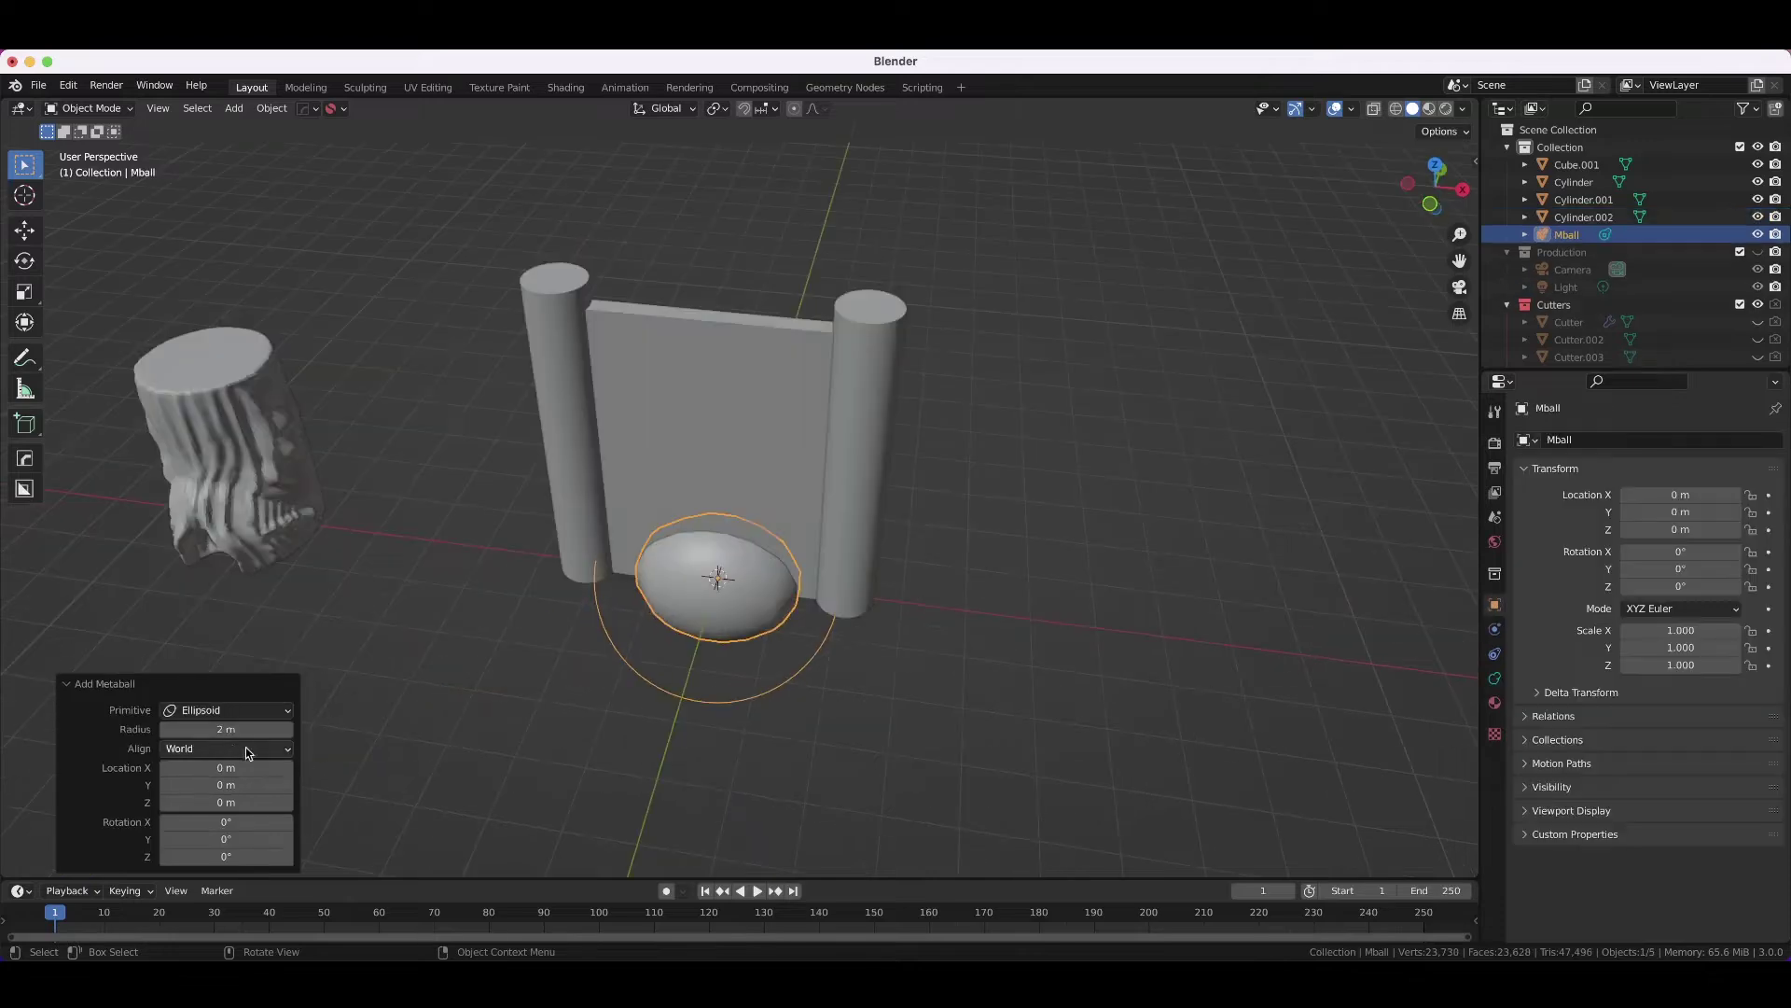
{"action": "left_click", "coordinate": [1494, 679]}
{"action": "left_click_drag", "start_coordinate": [1634, 489], "coordinate": [1628, 489]}
{"action": "key", "text": "shift+d"}
{"action": "left_click", "coordinate": [943, 620]}
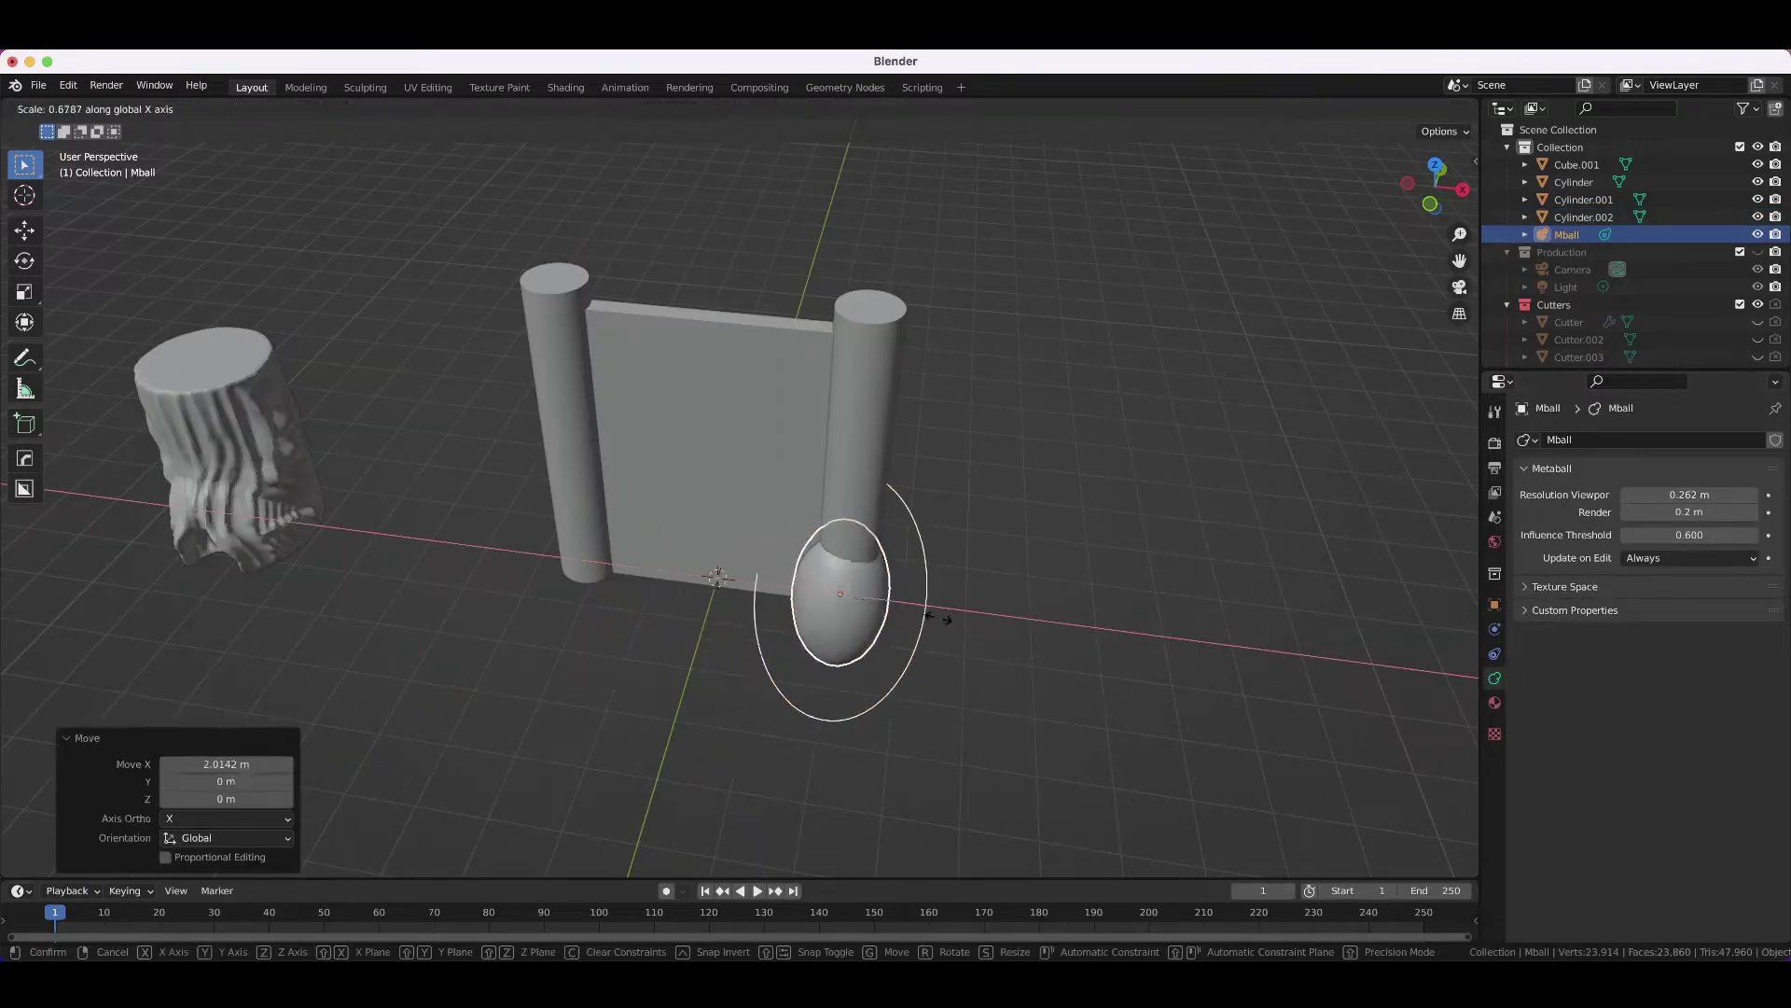
{"action": "middle_click_drag", "start_coordinate": [943, 620], "coordinate": [1016, 528]}
{"action": "key", "text": "s"}
{"action": "left_click", "coordinate": [976, 470]}
{"action": "mouse_move", "coordinate": [976, 470]}
{"action": "middle_mouse_down"}
{"action": "mouse_move", "coordinate": [884, 456]}
{"action": "mouse_move", "coordinate": [860, 428]}
{"action": "middle_mouse_up"}
- Duplicate, squash, tilt and raise more blobs to stack a metaball column
{"action": "key", "text": "shift+d"}
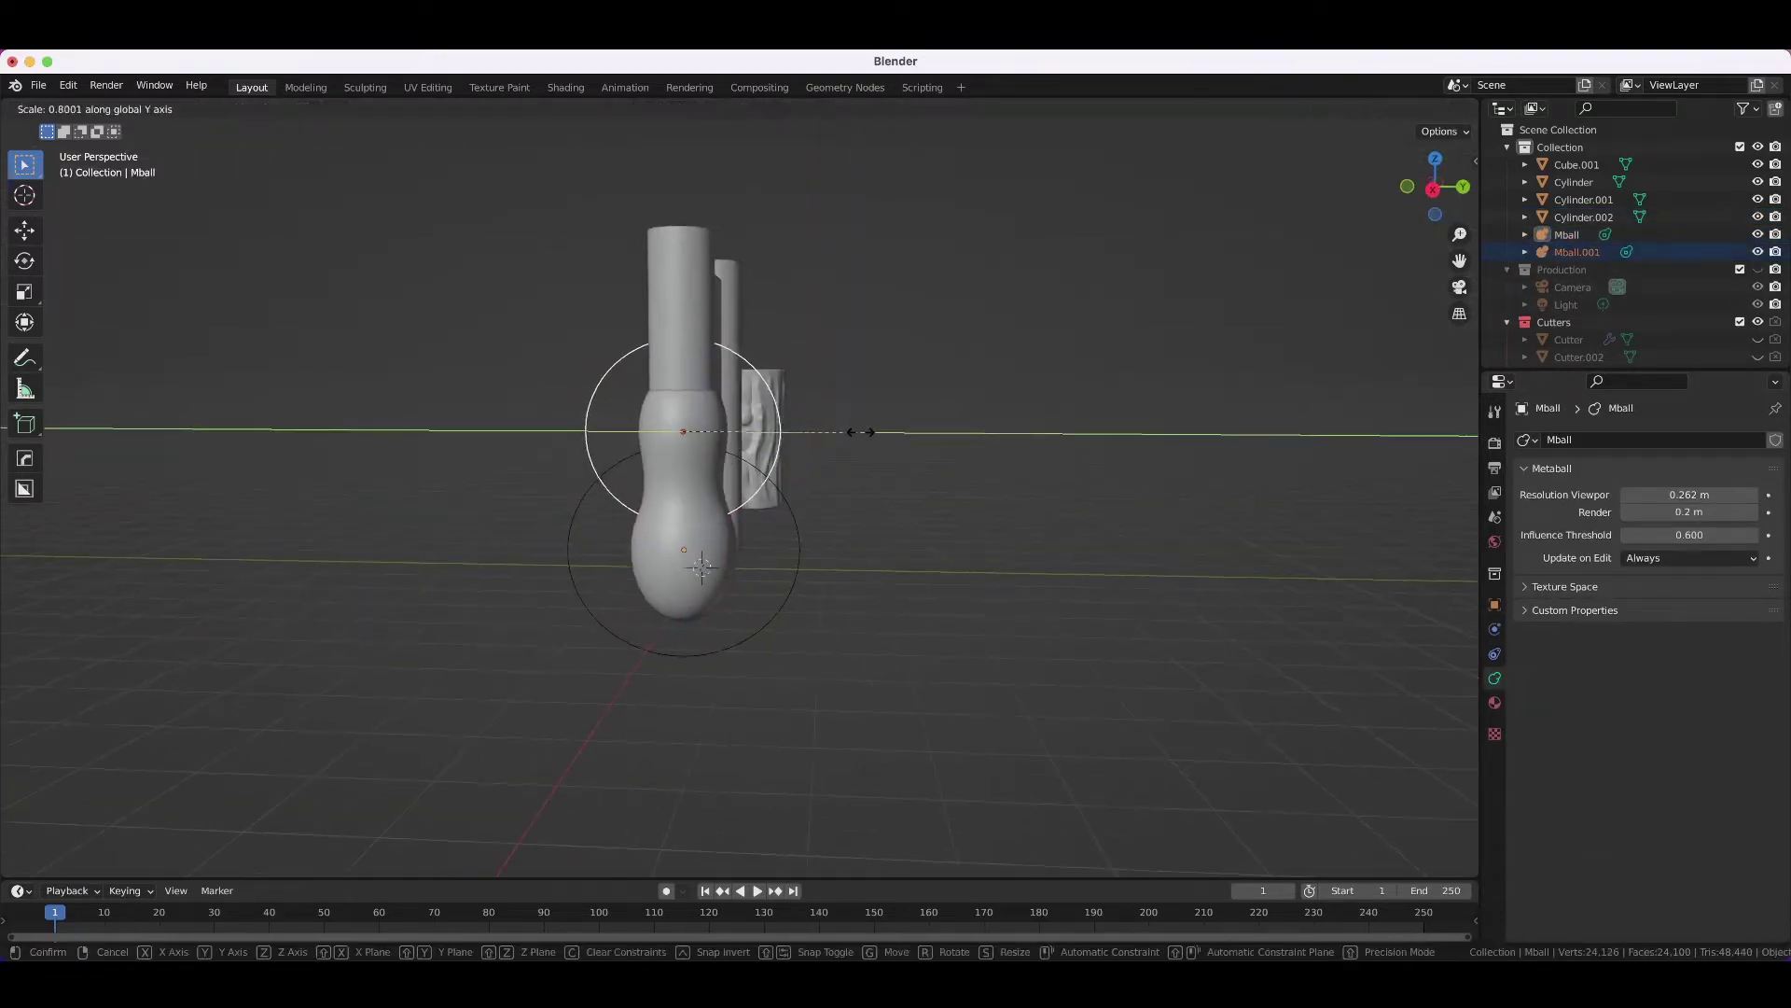
{"action": "key", "text": "z"}
{"action": "left_click", "coordinate": [874, 509]}
{"action": "key", "text": "r"}
{"action": "left_click", "coordinate": [874, 511]}
{"action": "middle_click_drag", "start_coordinate": [874, 511], "coordinate": [972, 479]}
{"action": "key", "text": "shift+d"}
{"action": "key", "text": "z"}
{"action": "left_click", "coordinate": [967, 335]}
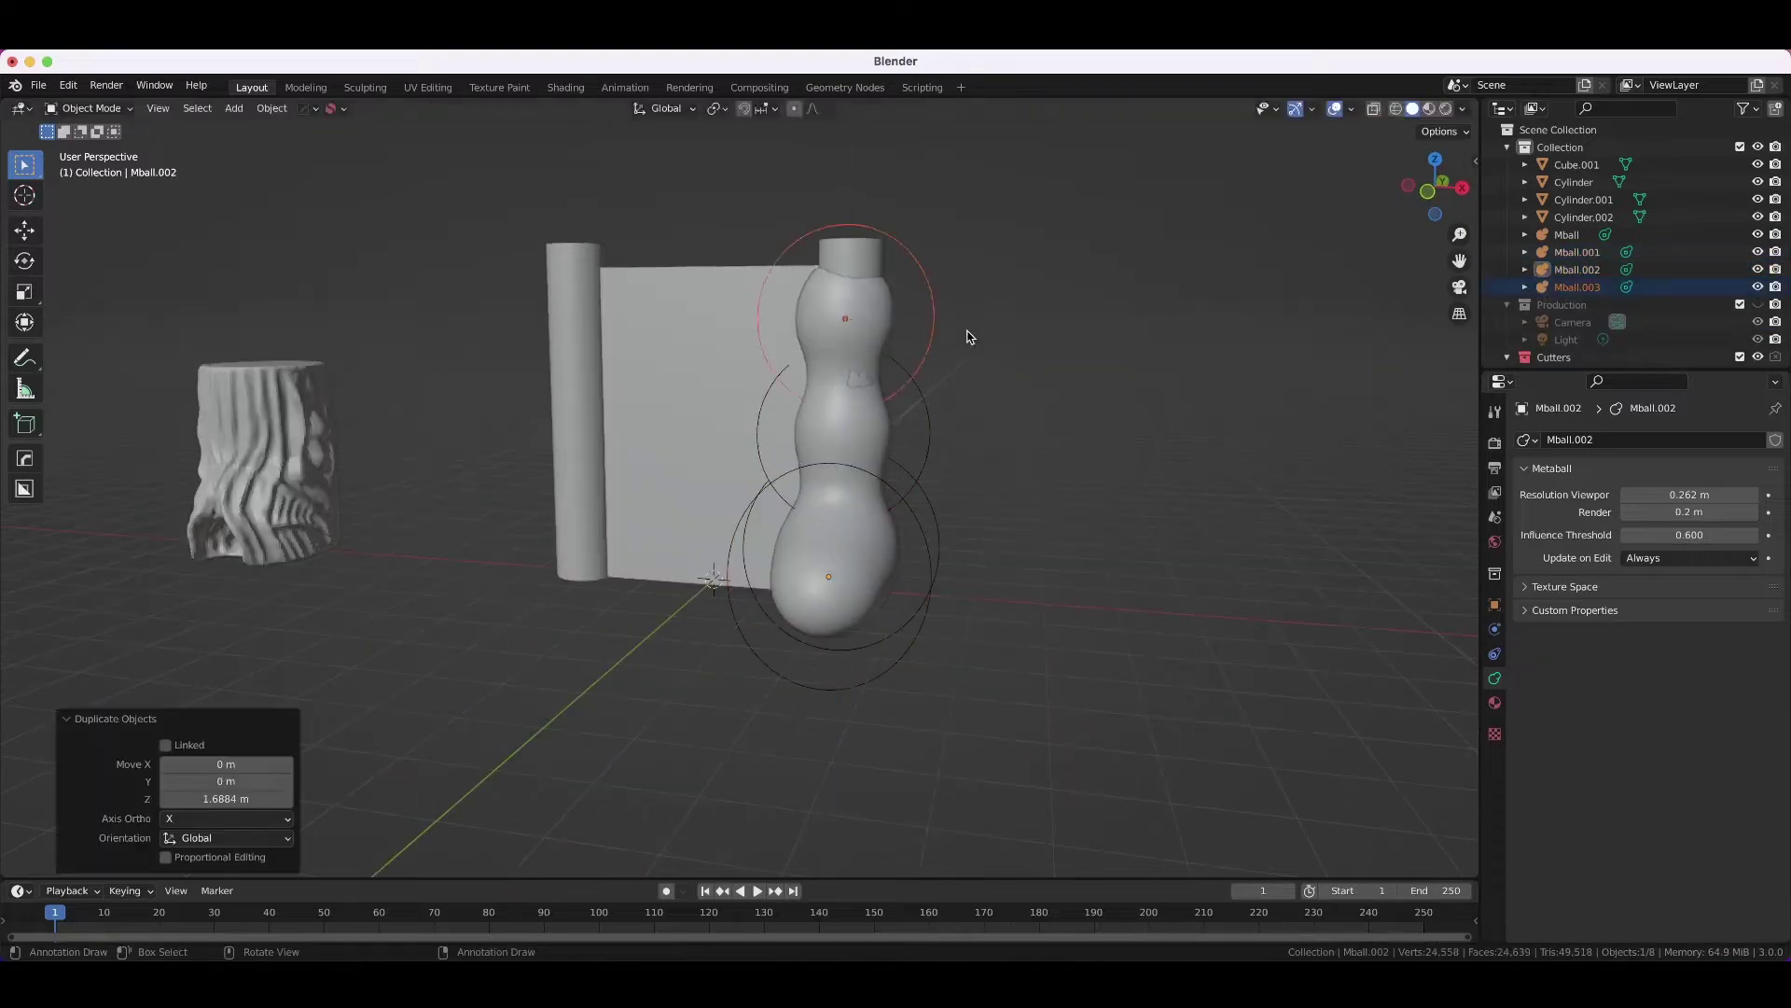
- Join the slab and pillars into one object and reselect the joined wall
{"action": "left_click", "coordinate": [629, 553], "text": "shift"}
{"action": "key", "text": "ctrl+j"}
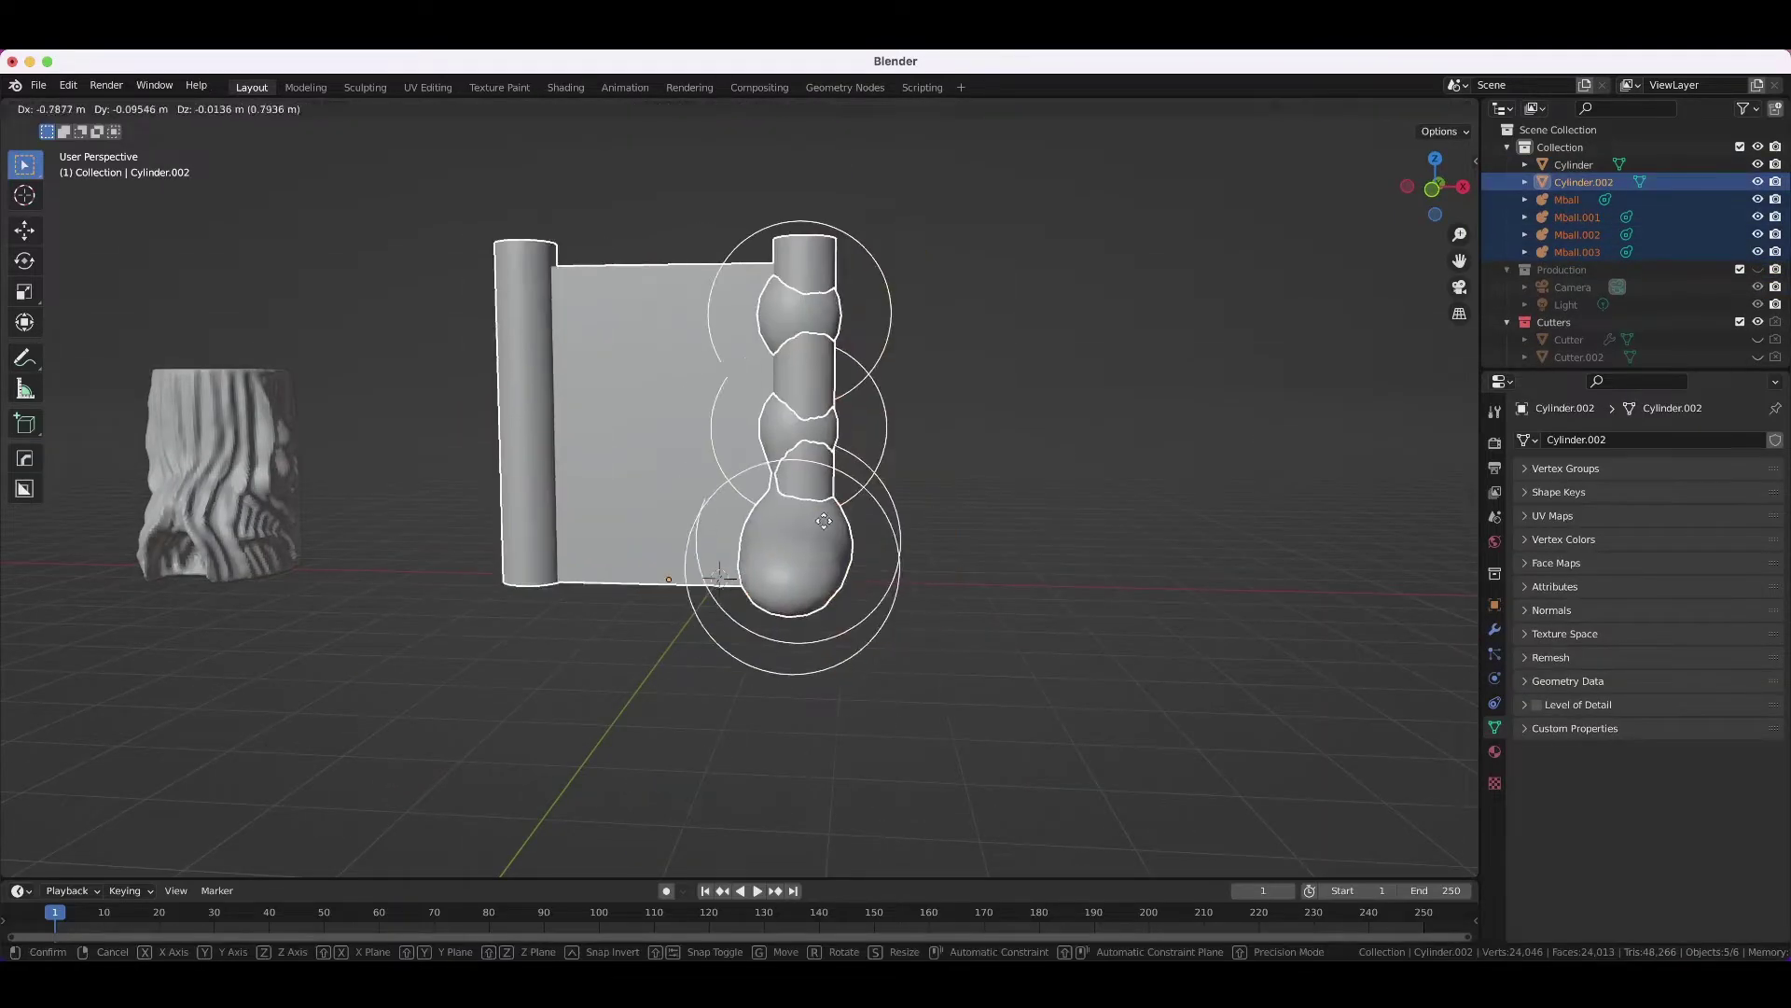
{"action": "middle_click_drag", "start_coordinate": [629, 552], "coordinate": [893, 597]}
{"action": "left_click", "coordinate": [893, 597]}
{"action": "key", "text": "ctrl+z"}
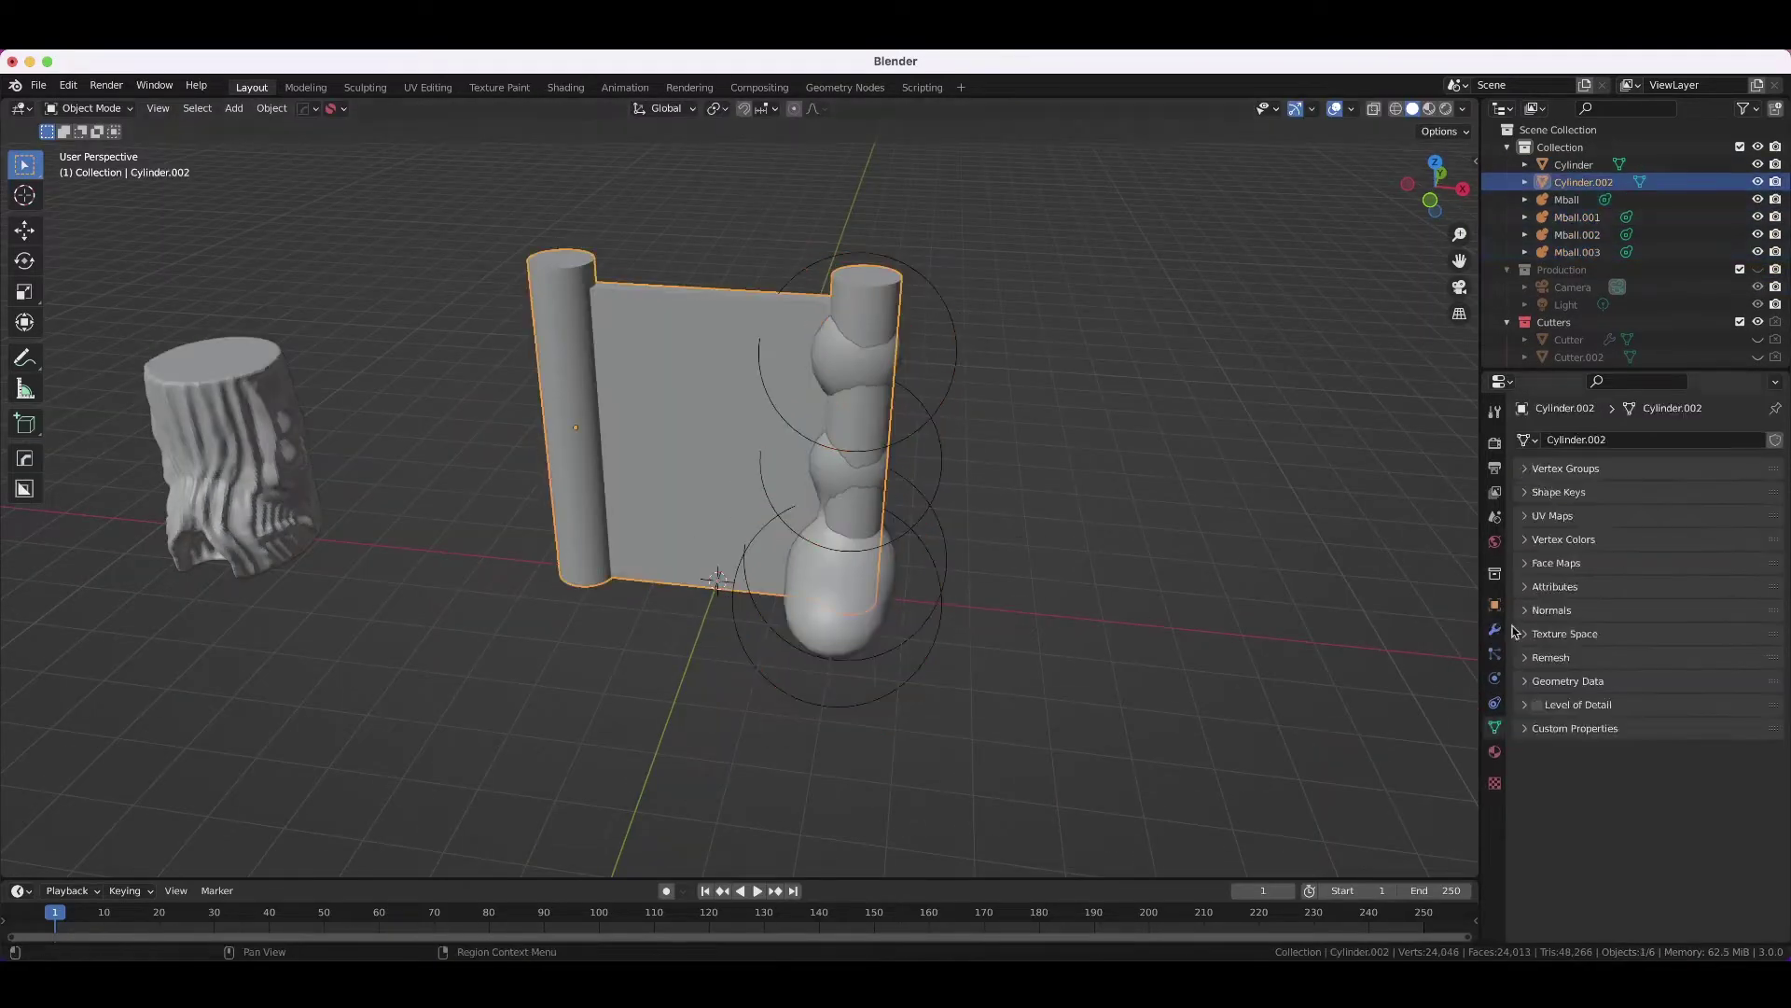
{"action": "right_click", "coordinate": [859, 536]}
{"action": "left_click", "coordinate": [1012, 504]}
- Convert the metaball blobs to a mesh and mirror, stretch and position the columns
{"action": "left_click", "coordinate": [863, 597]}
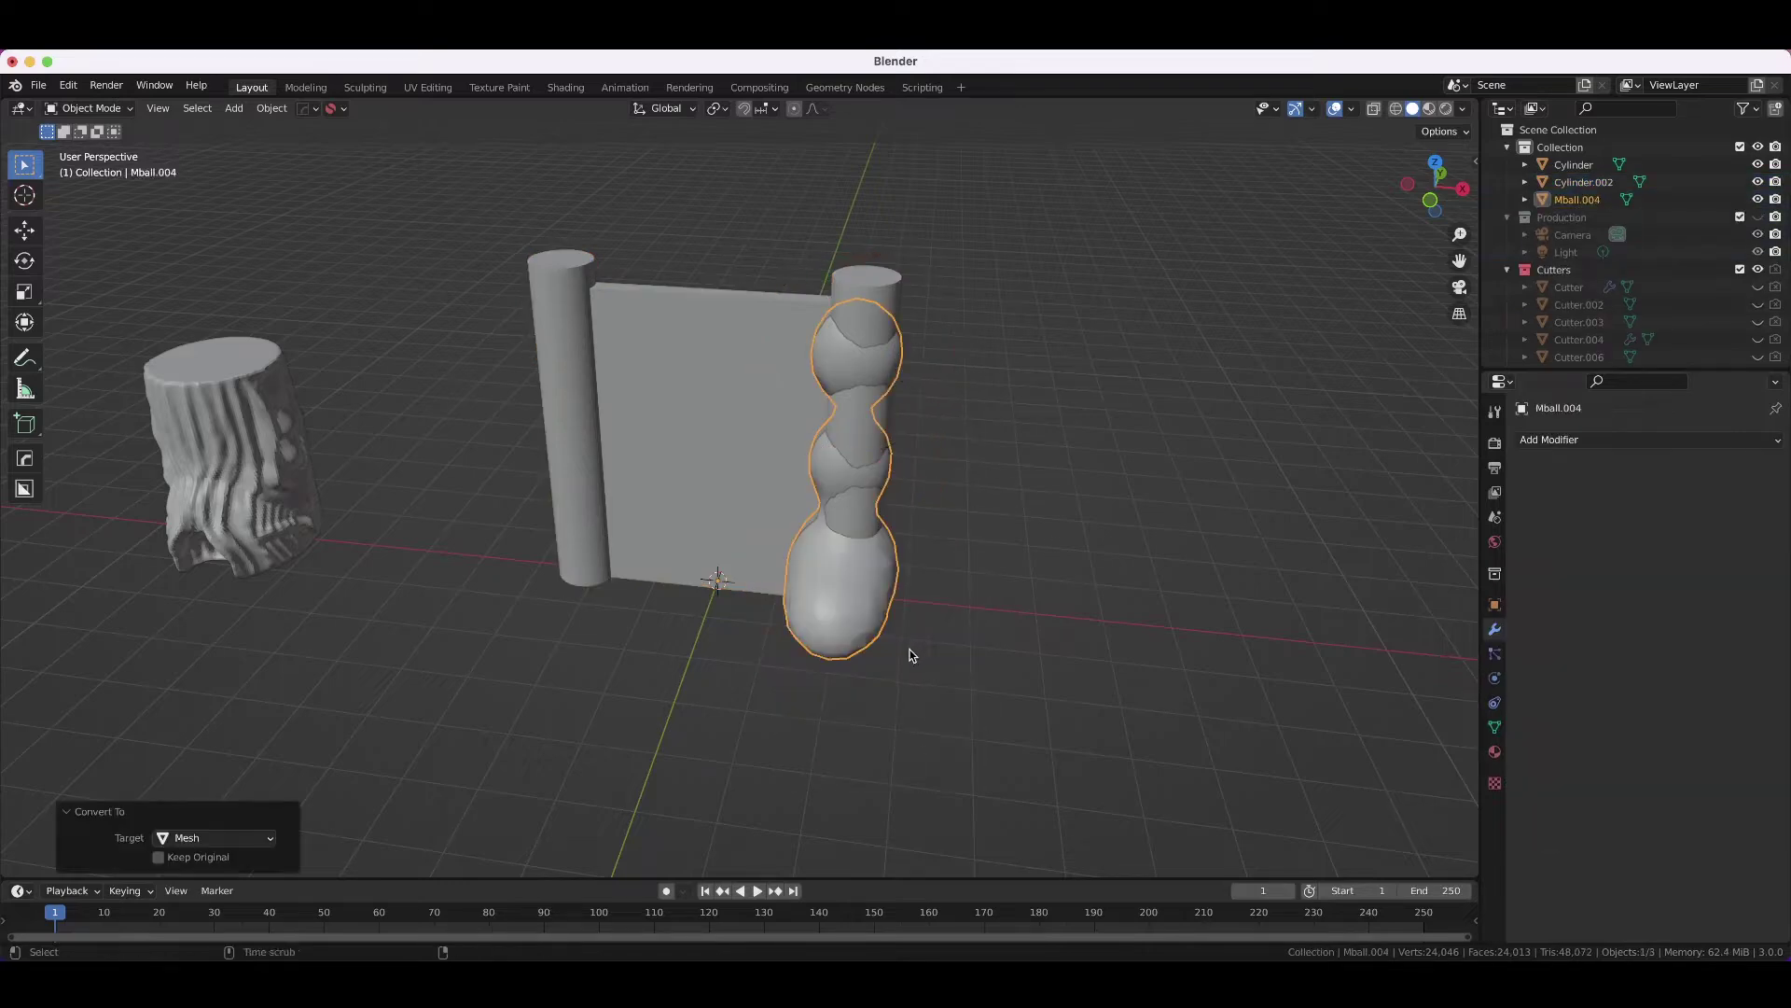
{"action": "key", "text": "KP_1"}
{"action": "key", "text": "s"}
{"action": "key", "text": "x"}
{"action": "key", "text": "g"}
{"action": "left_click", "coordinate": [931, 551]}
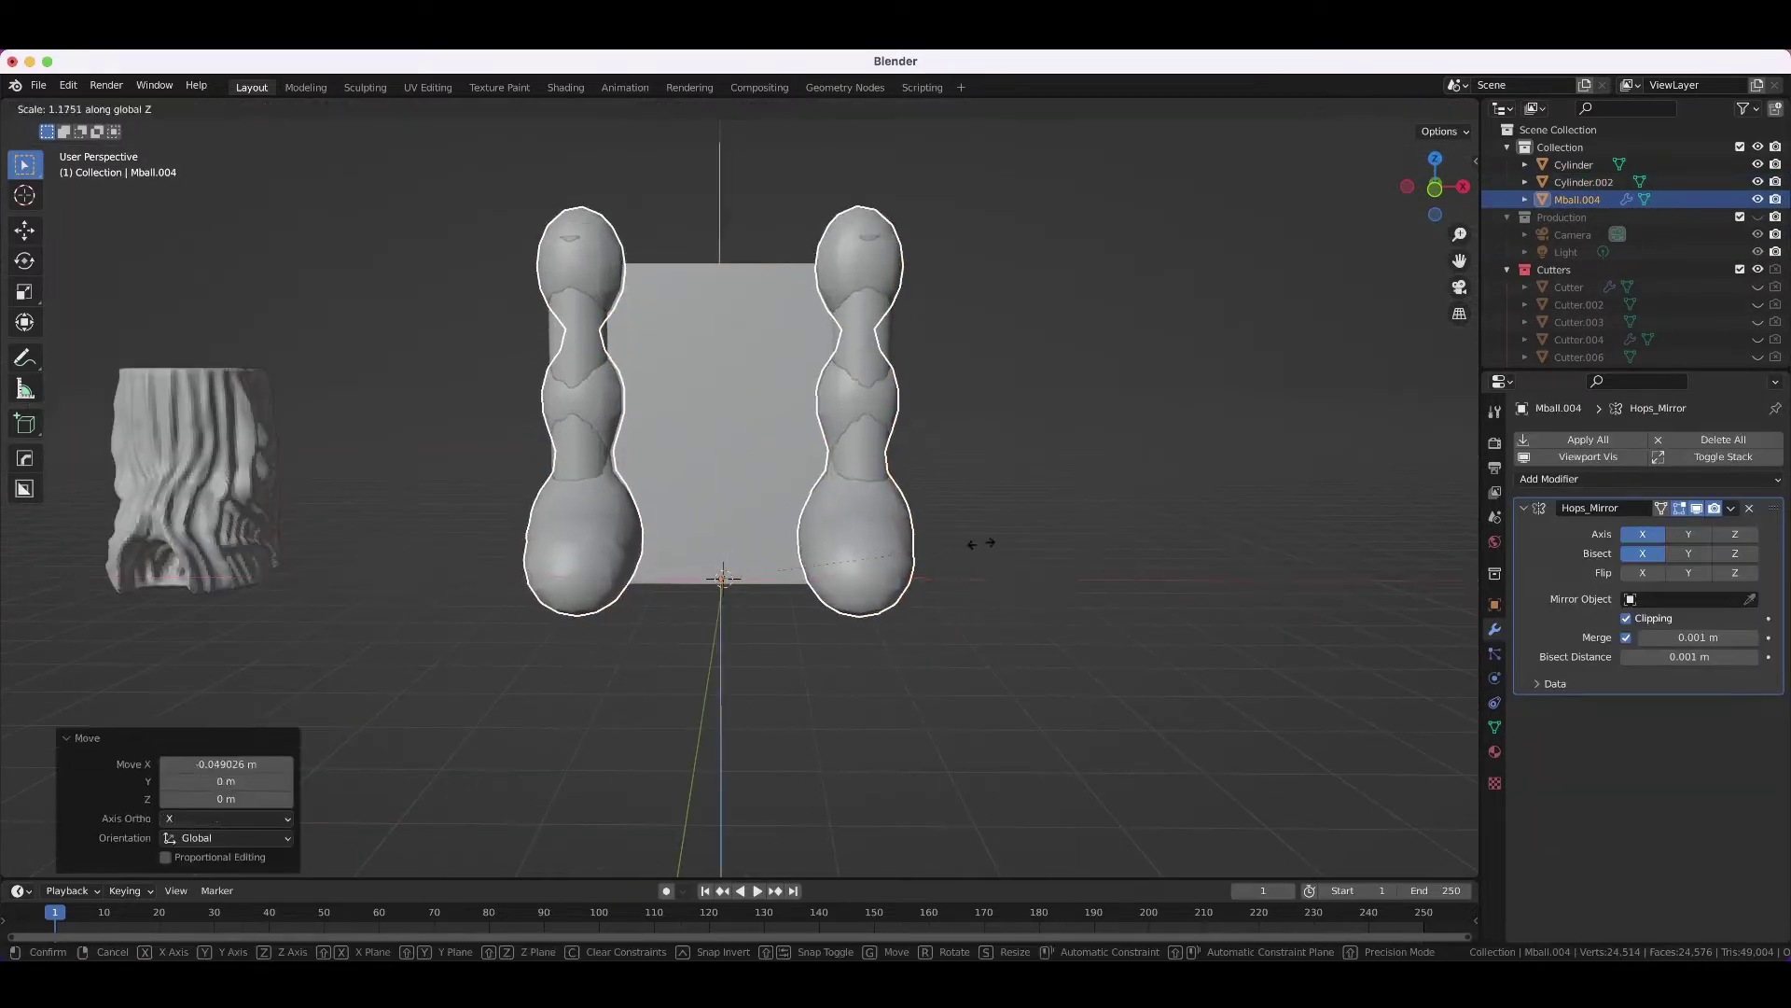
{"action": "middle_click_drag", "start_coordinate": [971, 540], "coordinate": [898, 547]}
- Enter Sculpt Mode, voxel-remesh the columns and symmetrize the mesh across X
{"action": "key", "text": "Tab"}
{"action": "left_click", "coordinate": [780, 485]}
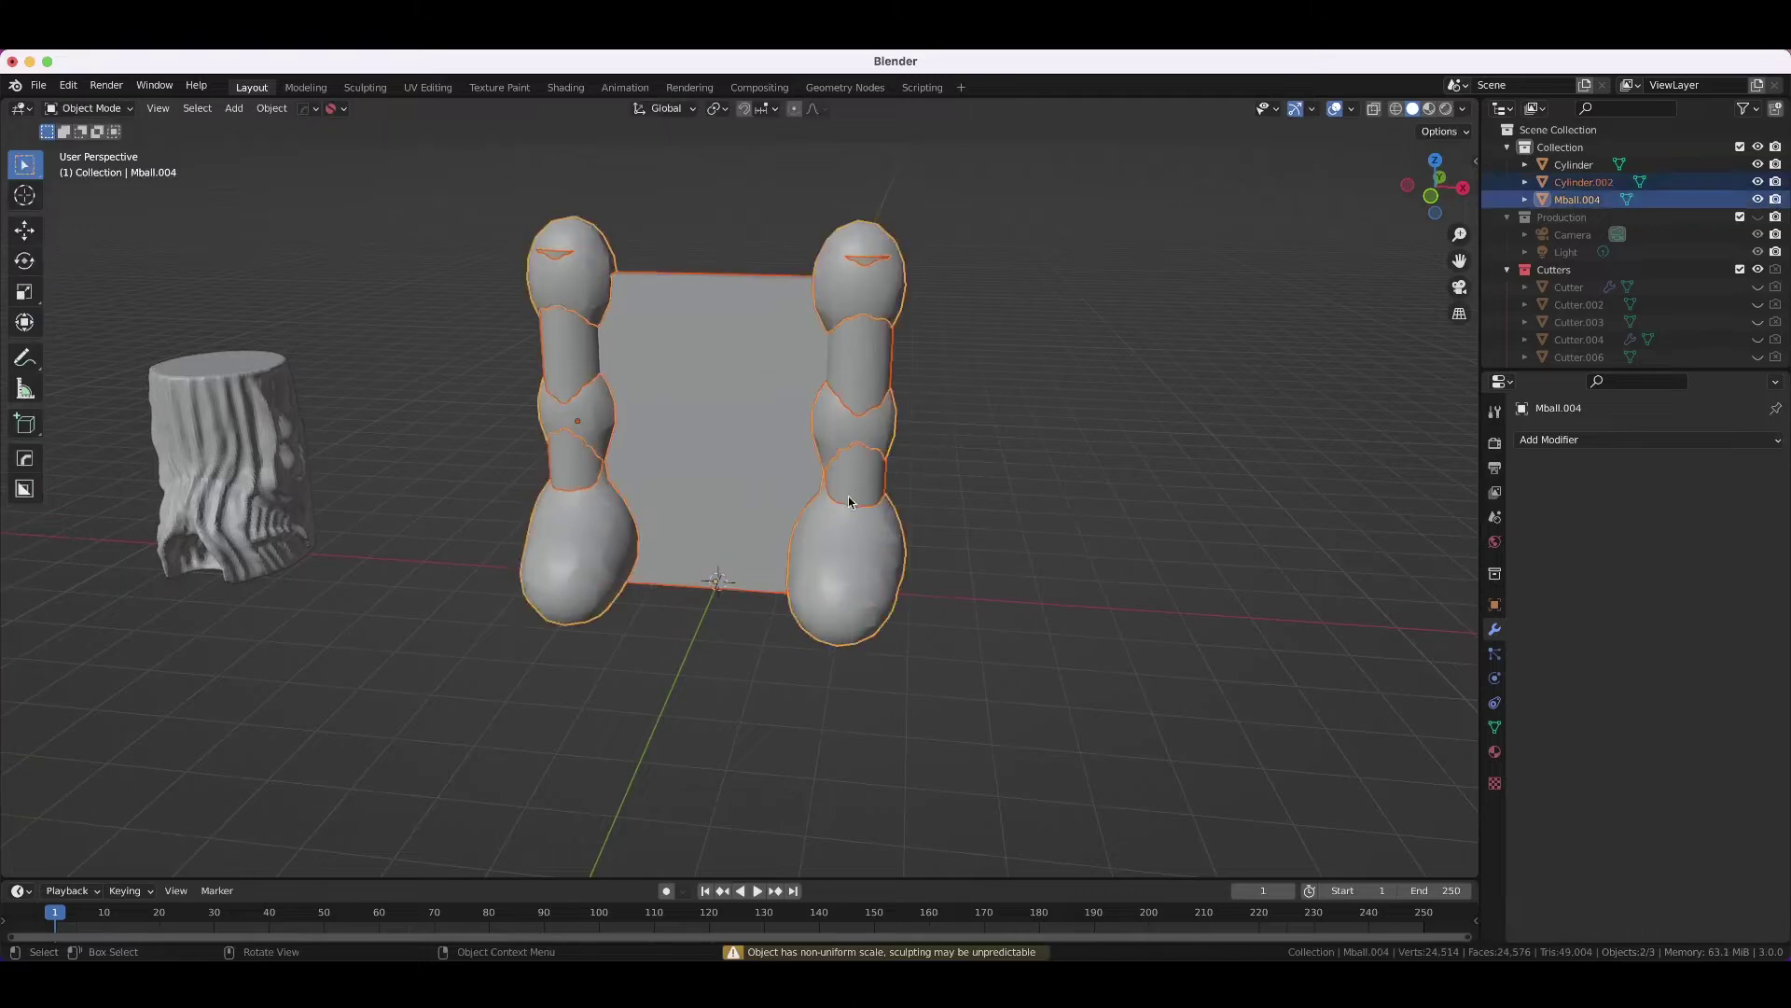
{"action": "key", "text": "r"}
{"action": "key", "text": "ctrl+r"}
{"action": "left_click", "coordinate": [1253, 132]}
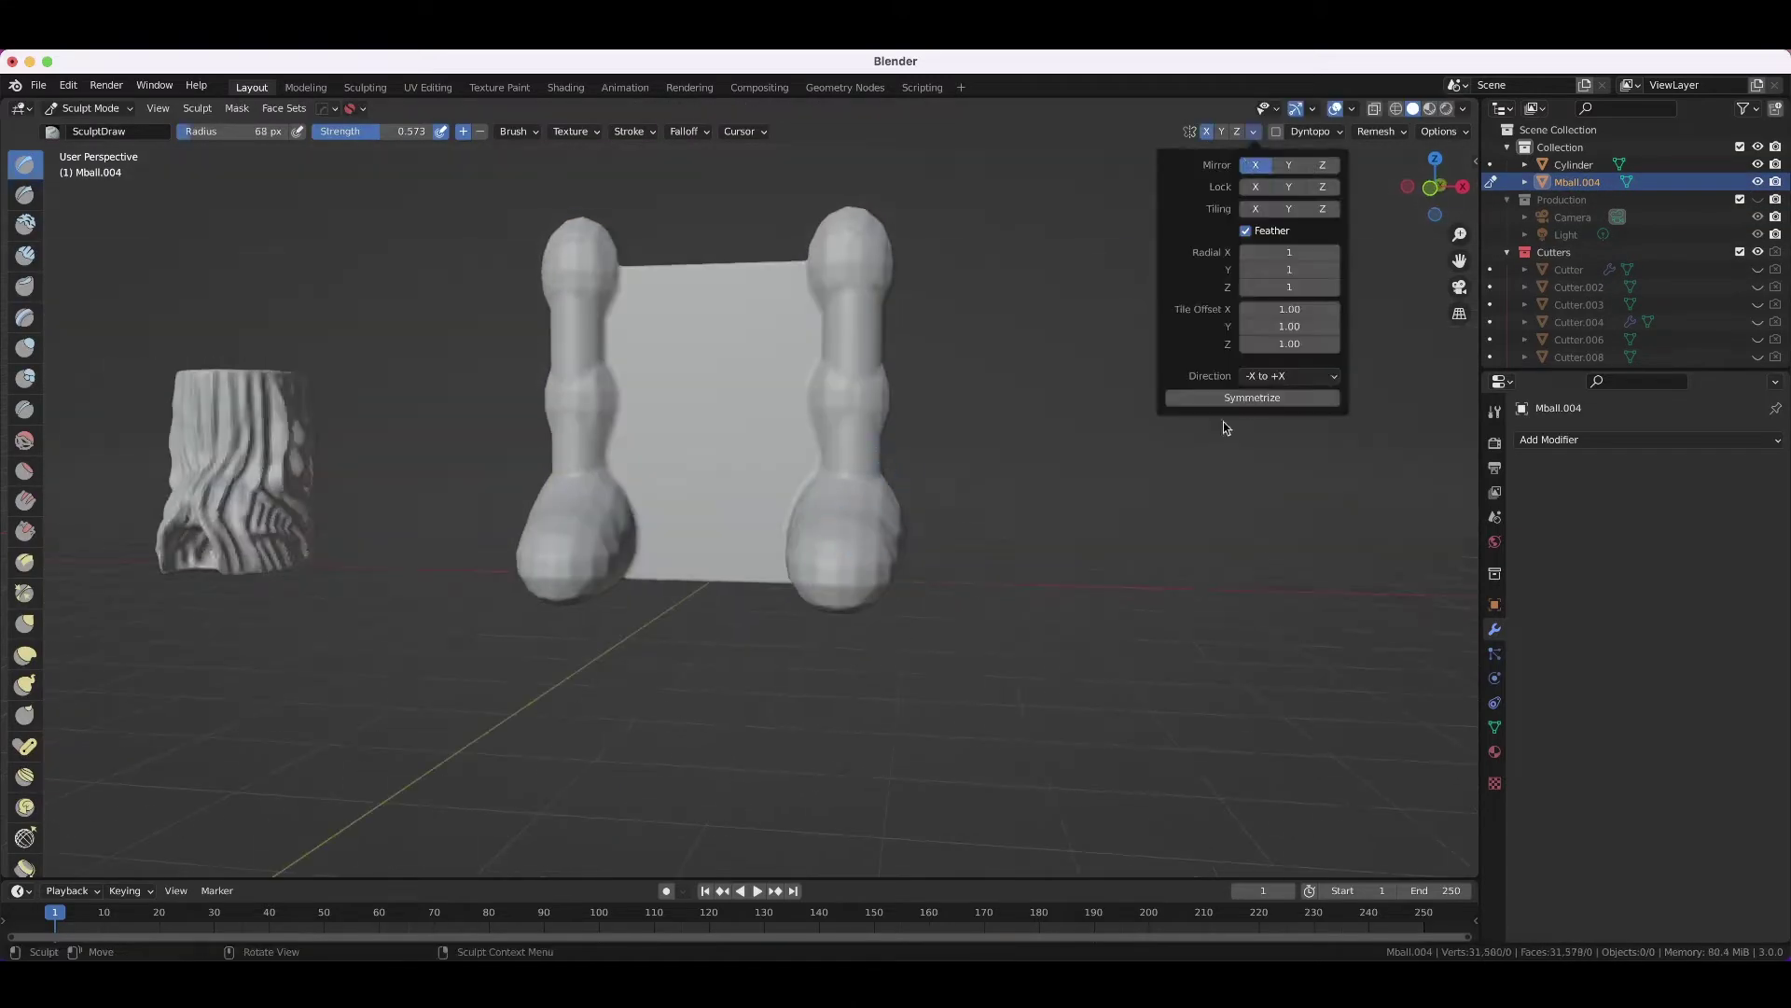
{"action": "left_click", "coordinate": [1223, 417]}
{"action": "mouse_move", "coordinate": [559, 522]}
{"action": "middle_mouse_down"}
{"action": "mouse_move", "coordinate": [615, 529]}
{"action": "mouse_move", "coordinate": [638, 504]}
{"action": "middle_mouse_up"}
- Draw a mirrored bulge and scrape vertical ridges into the slab
{"action": "key", "text": "f"}
{"action": "left_click_drag", "start_coordinate": [643, 438], "coordinate": [638, 478]}
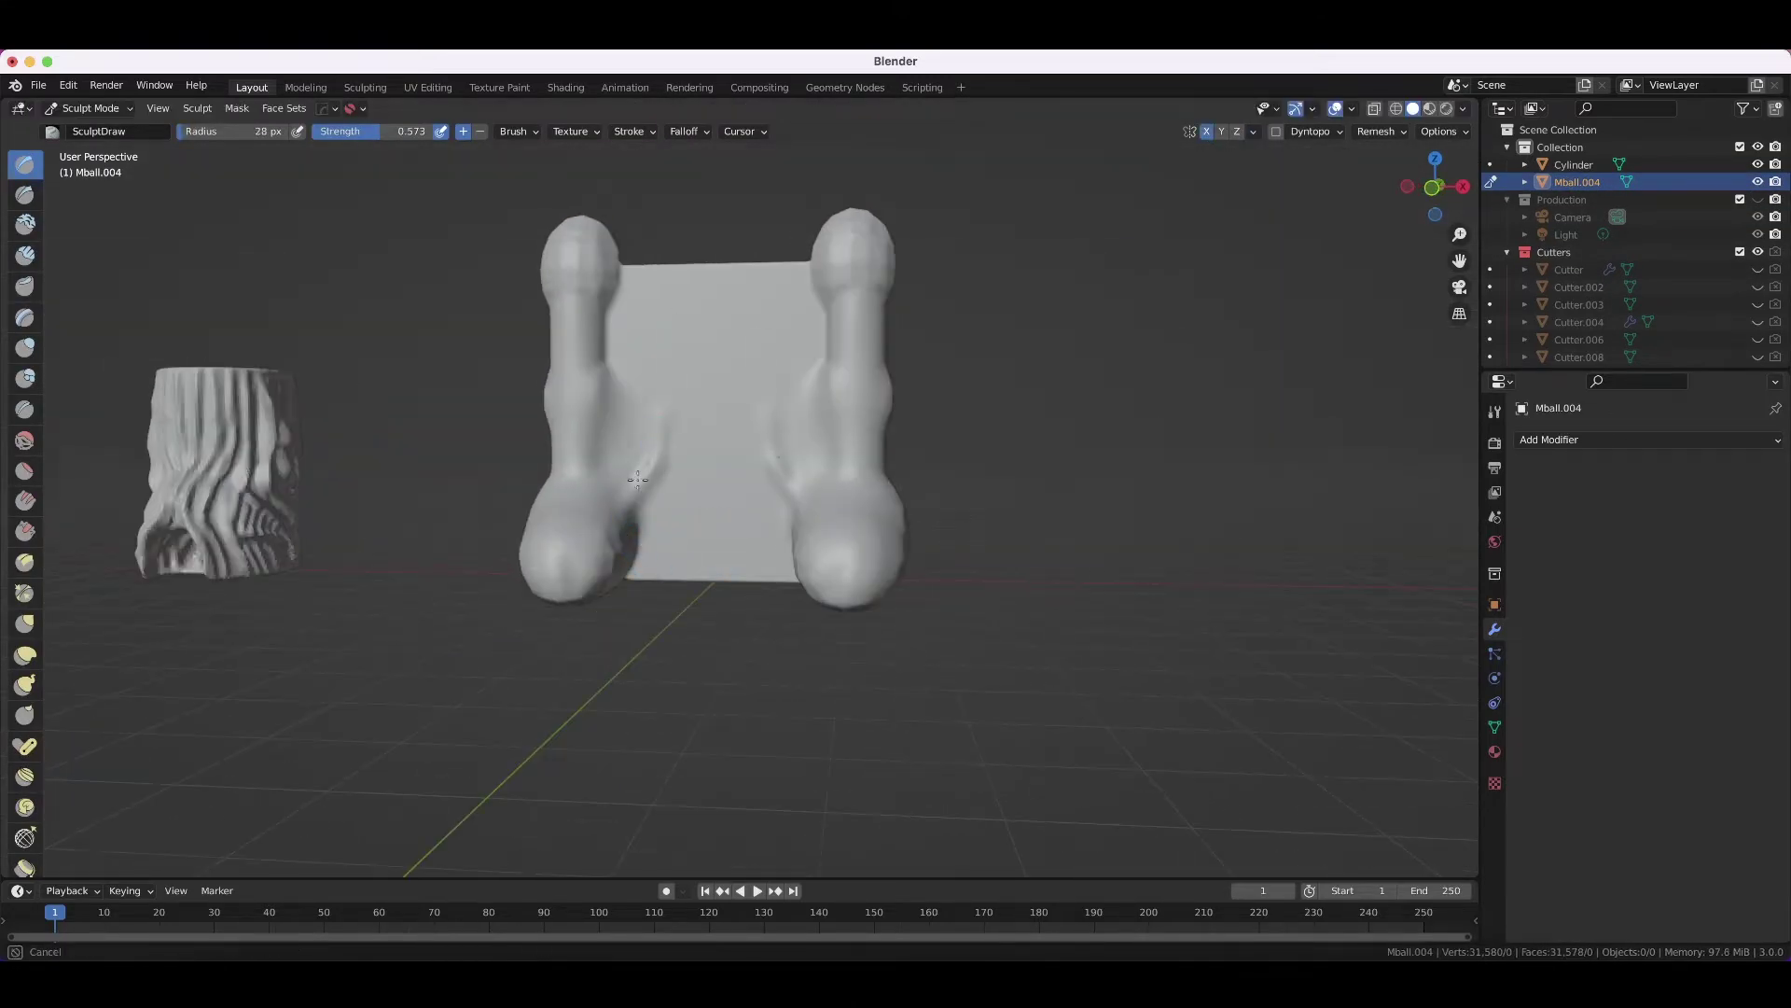
{"action": "middle_click_drag", "start_coordinate": [616, 338], "coordinate": [597, 485]}
{"action": "left_click", "coordinate": [25, 531]}
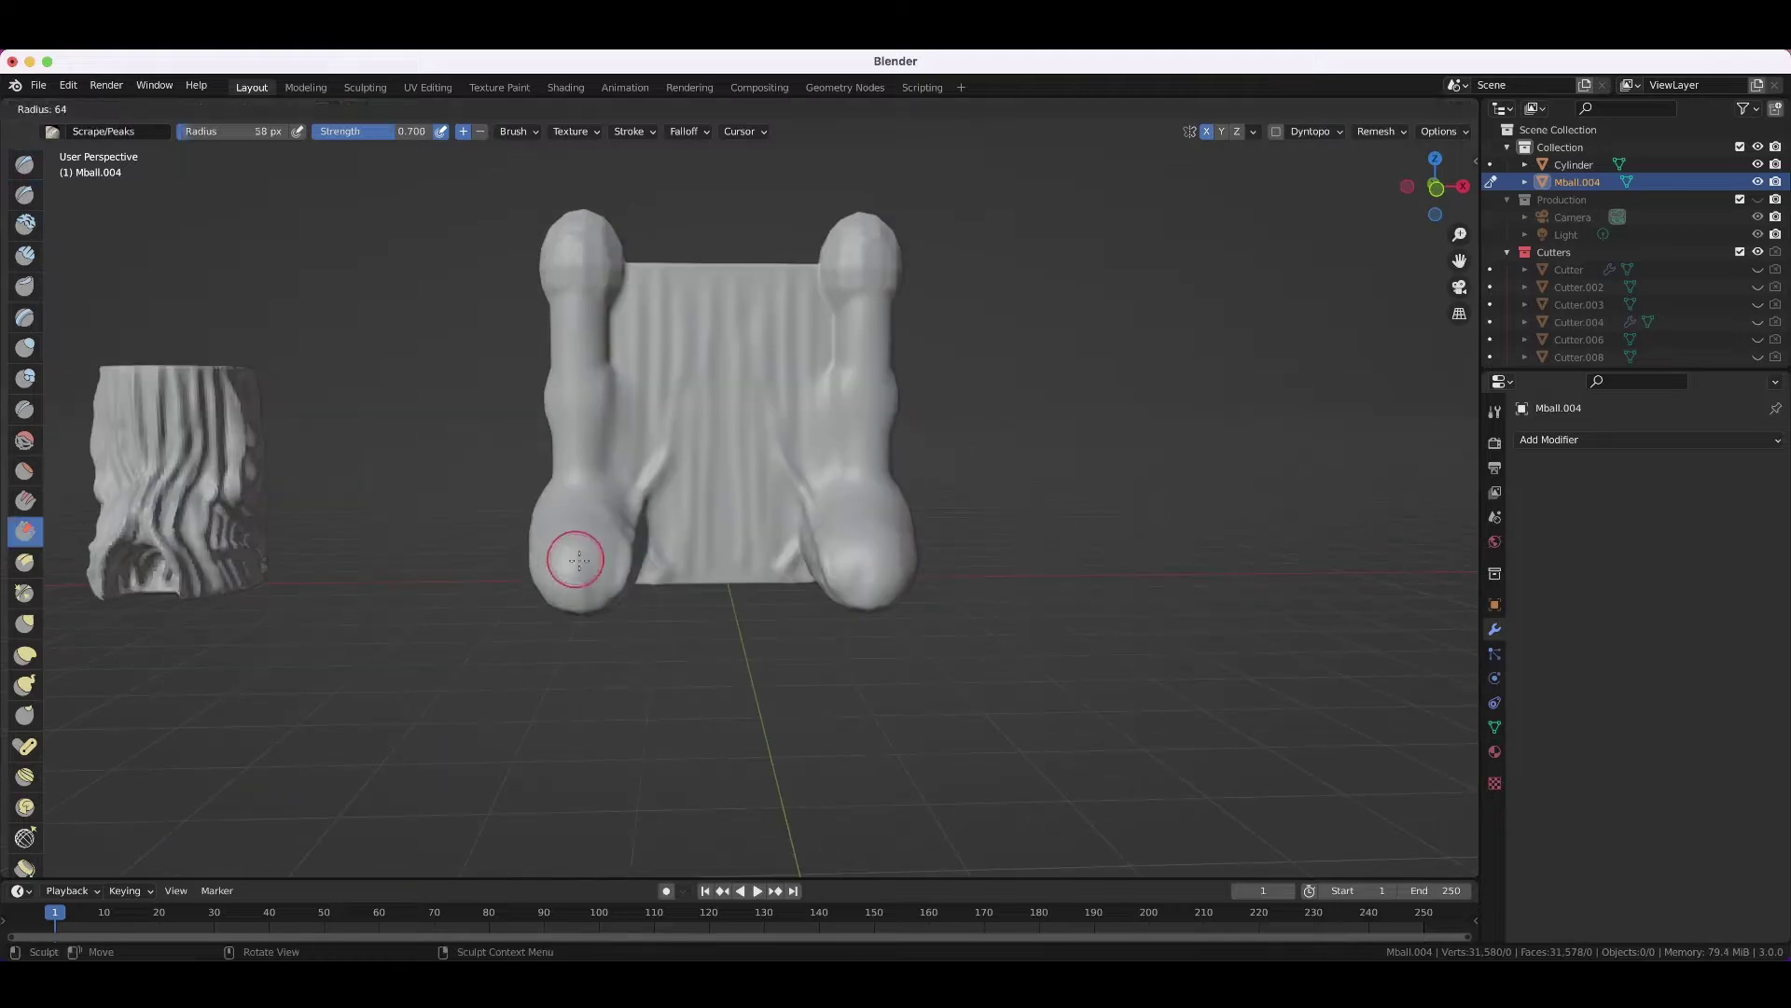
{"action": "mouse_move", "coordinate": [572, 560]}
{"action": "middle_mouse_down"}
{"action": "mouse_move", "coordinate": [709, 532]}
{"action": "mouse_move", "coordinate": [772, 478]}
{"action": "mouse_move", "coordinate": [695, 575]}
{"action": "middle_mouse_up"}
{"action": "scroll", "coordinate": [782, 515], "scroll_direction": "up", "scroll_amount": 5}
{"action": "scroll", "coordinate": [782, 515], "scroll_direction": "down", "scroll_amount": 5}
- Carve a sharp fold into the foot's side with a resized Draw Sharp brush
{"action": "key", "text": "x"}
{"action": "scroll", "coordinate": [773, 477], "scroll_direction": "up", "scroll_amount": 4}
{"action": "key", "text": "bracketleft"}
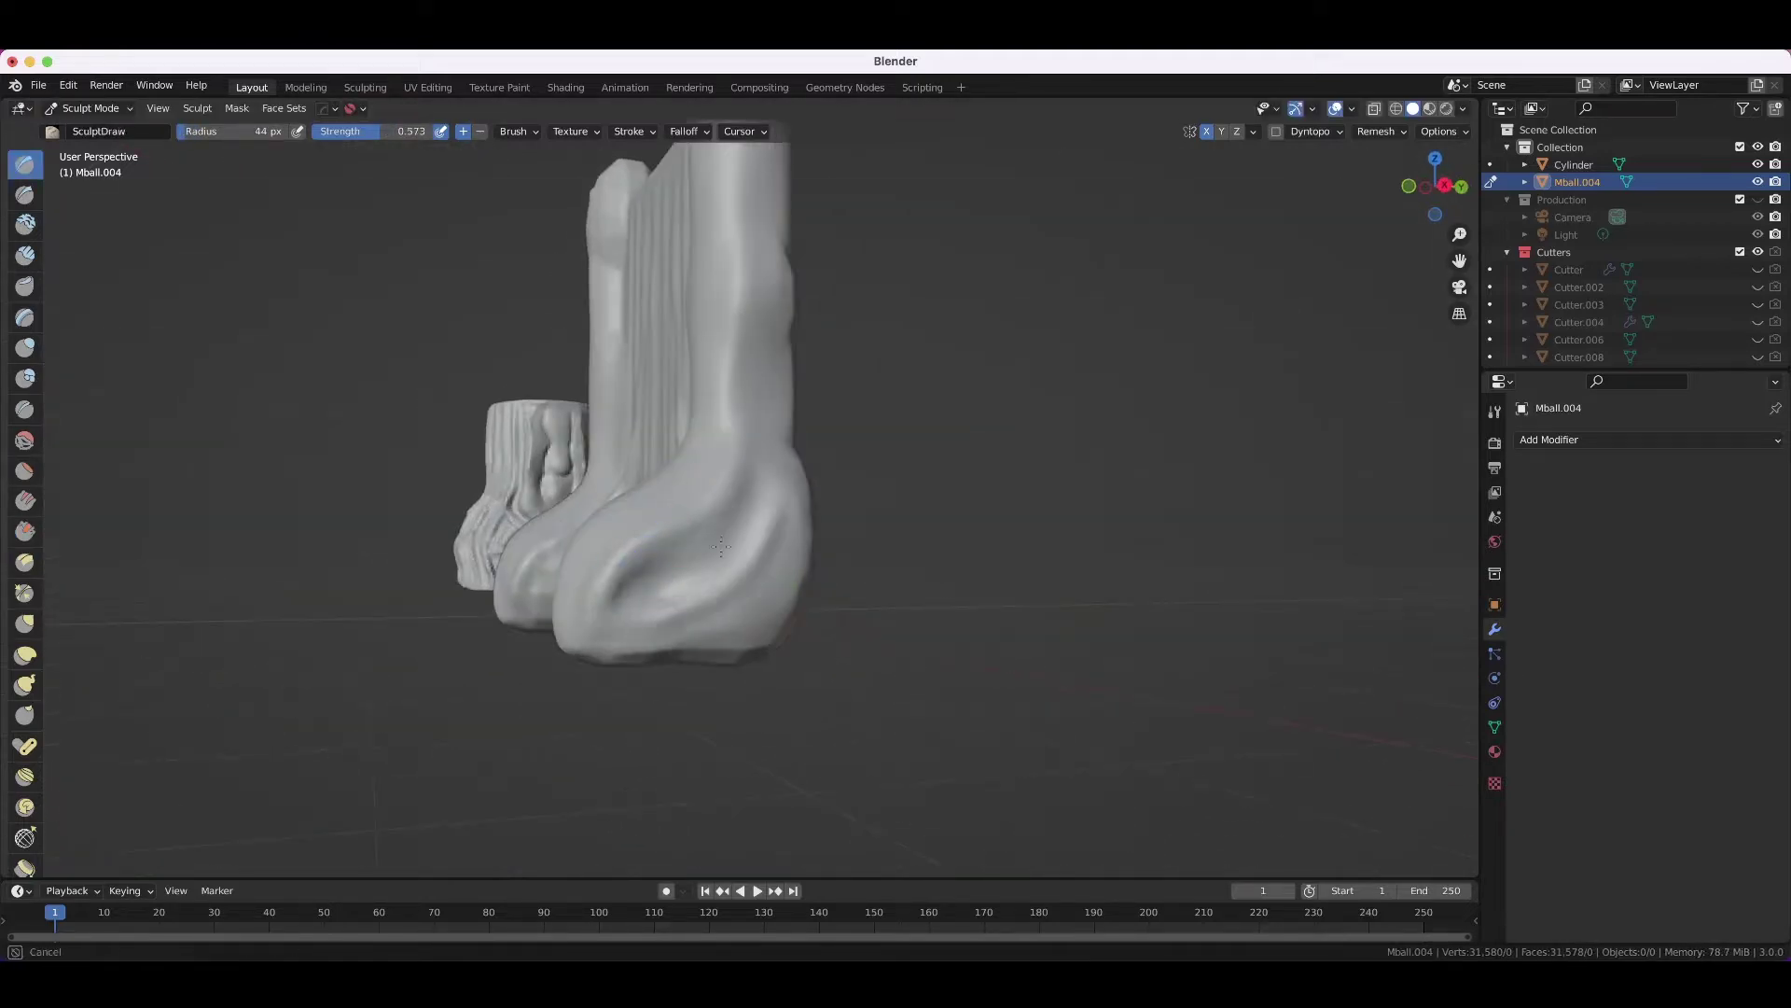
{"action": "key", "text": "shift+x"}
{"action": "mouse_move", "coordinate": [731, 494]}
{"action": "middle_mouse_down"}
{"action": "mouse_move", "coordinate": [743, 484]}
{"action": "mouse_move", "coordinate": [672, 584]}
{"action": "mouse_move", "coordinate": [598, 570]}
{"action": "middle_mouse_up"}
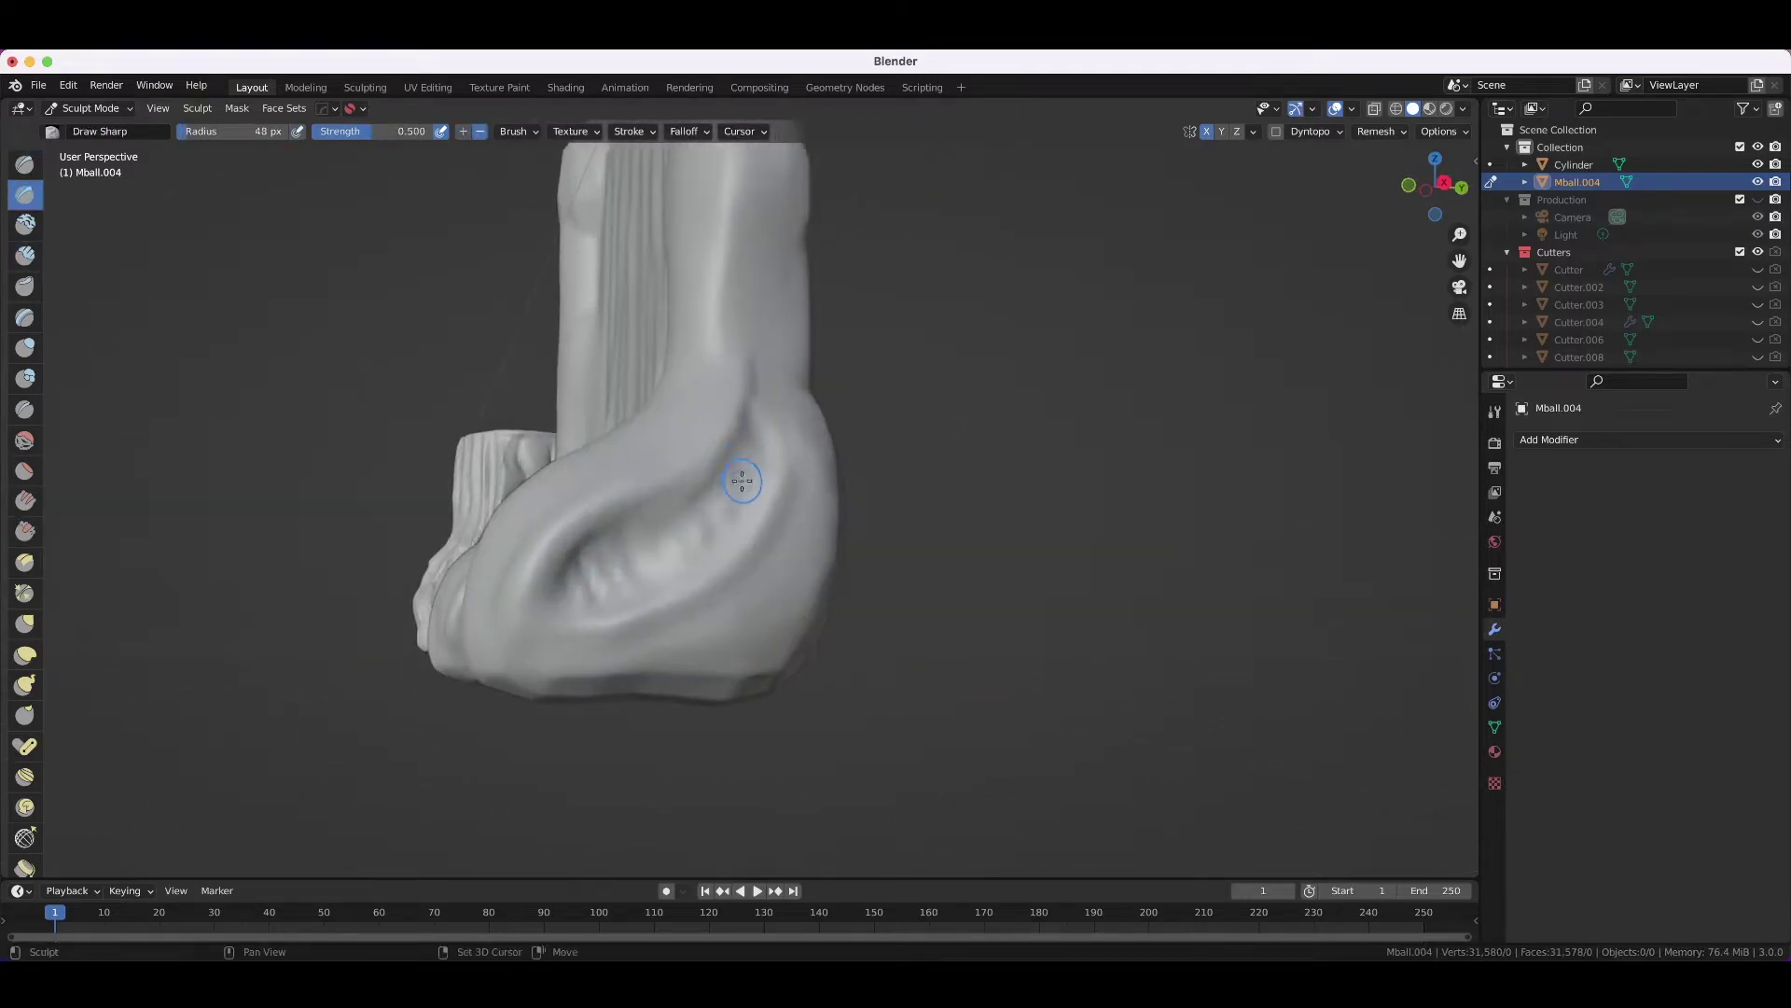
{"action": "left_click_drag", "start_coordinate": [742, 480], "coordinate": [591, 601]}
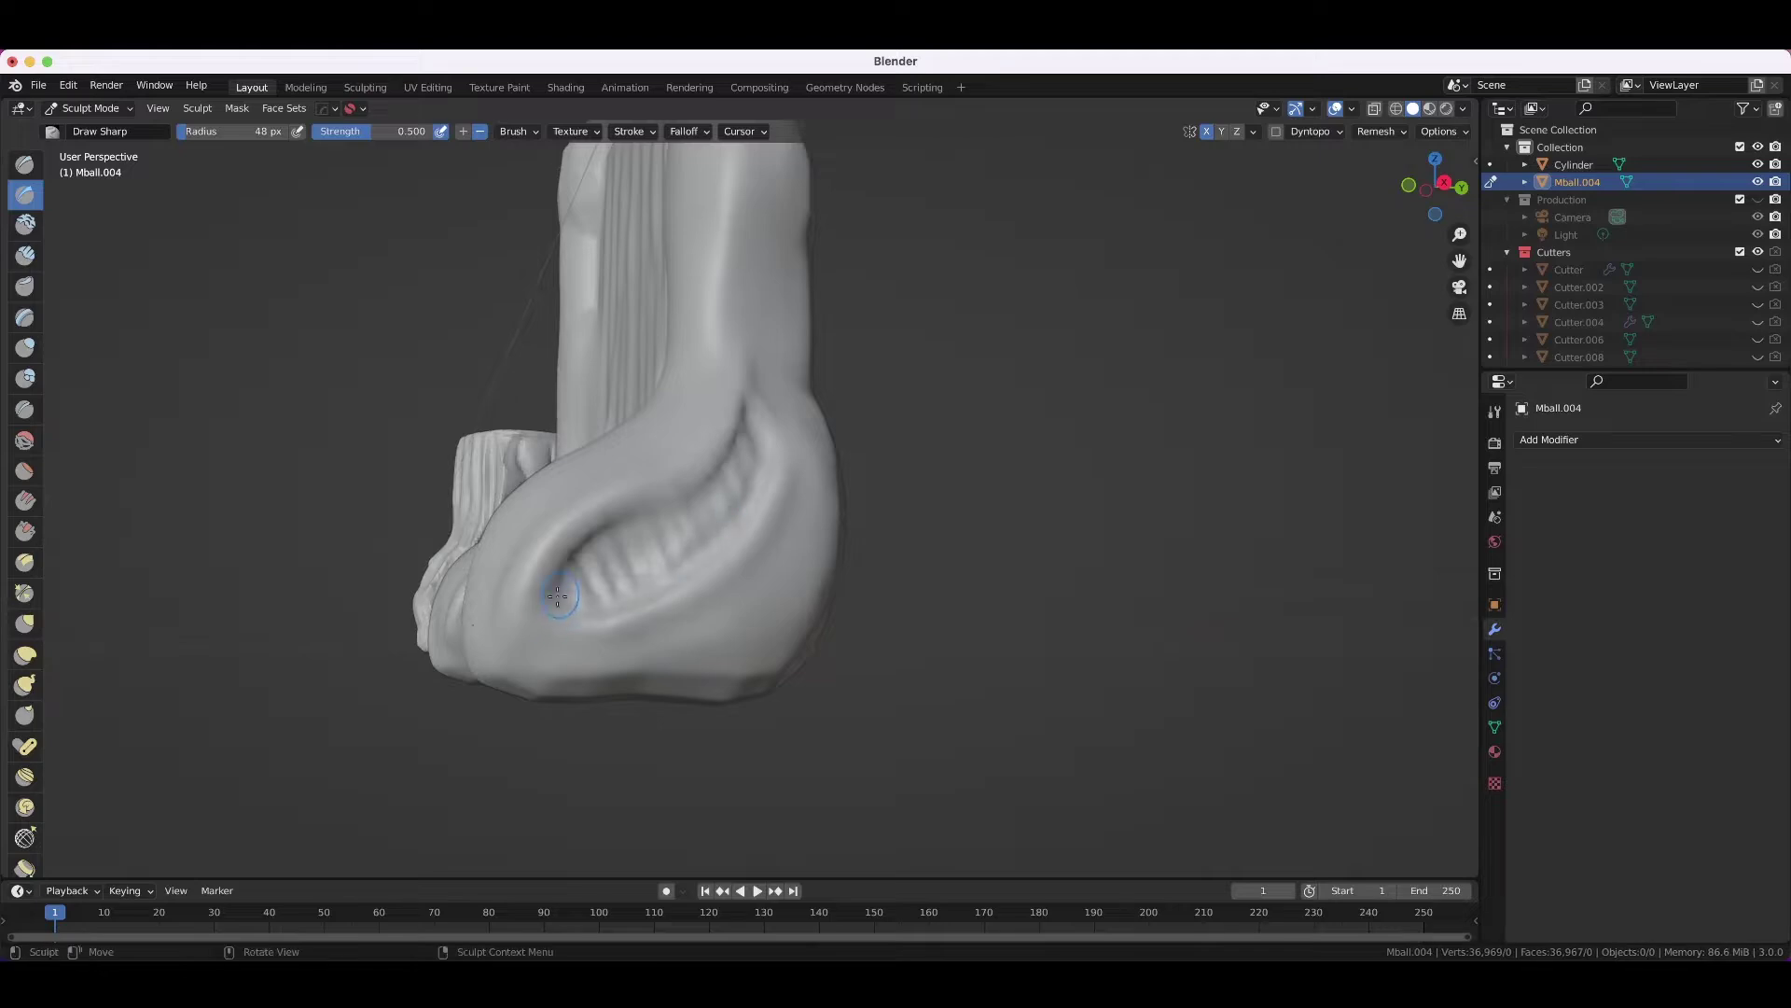
{"action": "mouse_move", "coordinate": [558, 595]}
{"action": "middle_mouse_down"}
{"action": "mouse_move", "coordinate": [736, 512]}
{"action": "mouse_move", "coordinate": [1000, 591]}
{"action": "mouse_move", "coordinate": [885, 583]}
{"action": "mouse_move", "coordinate": [839, 522]}
{"action": "mouse_move", "coordinate": [774, 336]}
{"action": "middle_mouse_up"}
{"action": "key", "text": "bracketright"}
{"action": "key", "text": "bracketright"}
{"action": "key", "text": "bracketright"}
{"action": "key", "text": "shift+t"}
{"action": "key", "text": "grave"}
- Reshape the bulbous feet with the Grab brush, viewing from below
{"action": "left_click", "coordinate": [775, 427]}
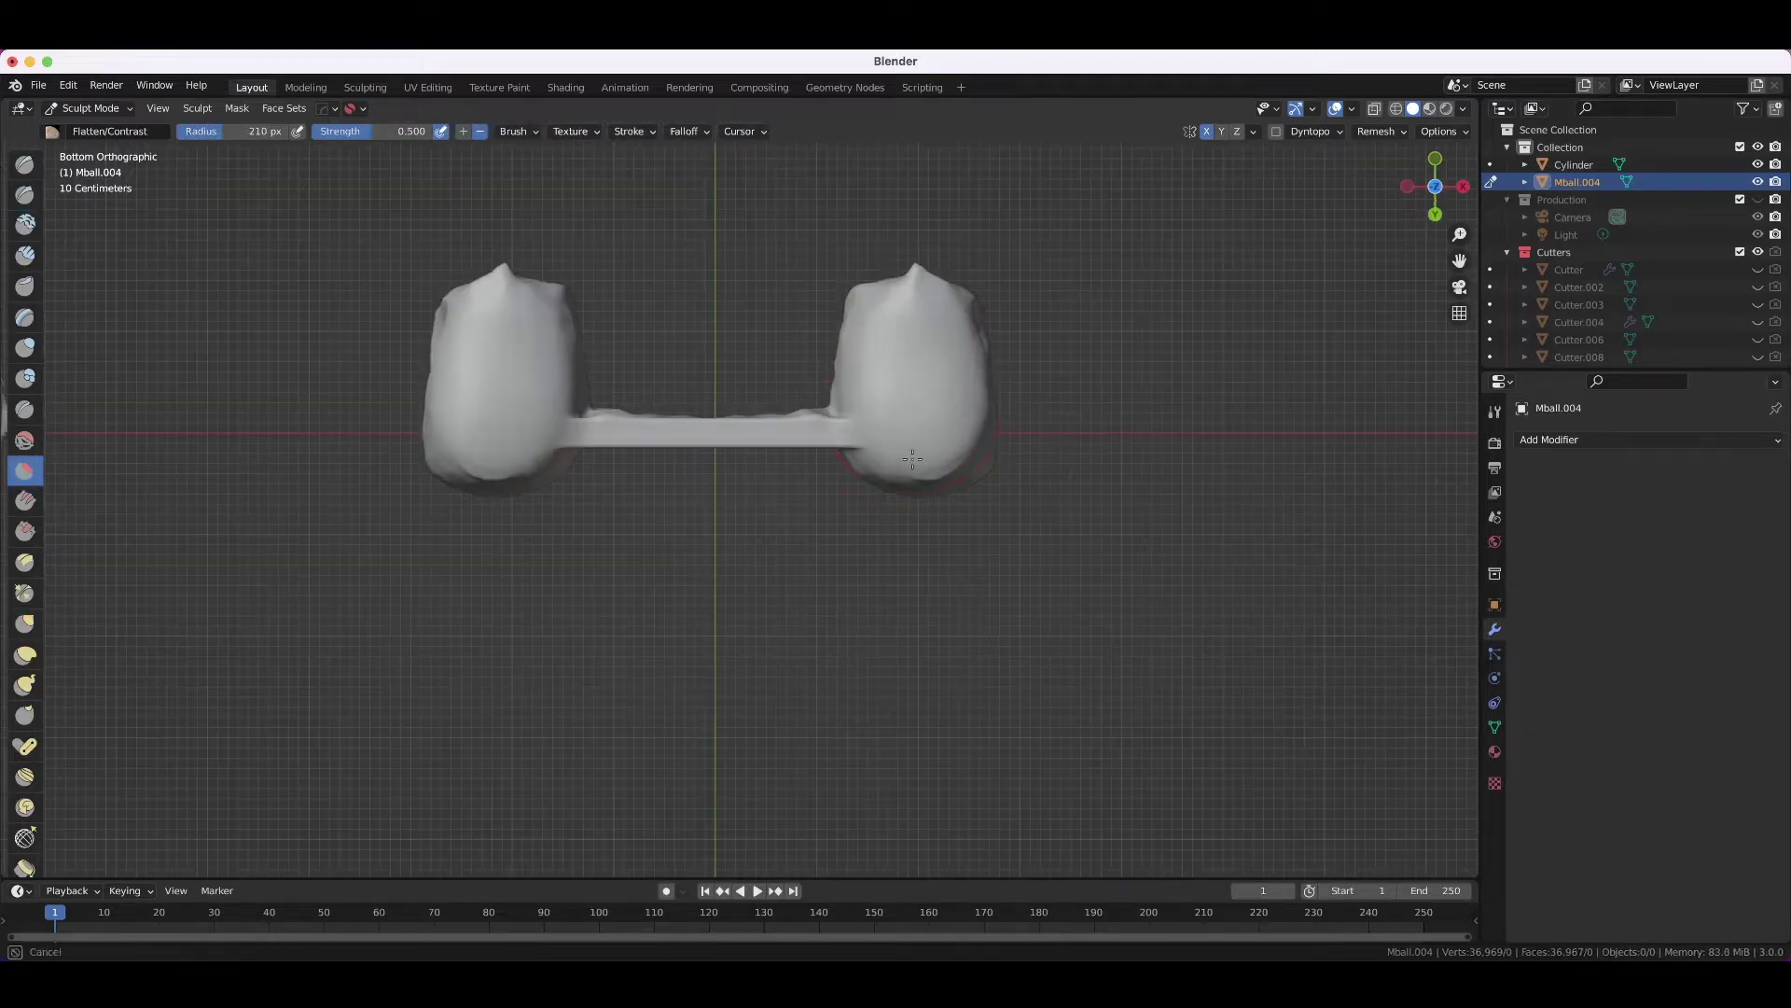
{"action": "key", "text": "g"}
{"action": "mouse_move", "coordinate": [912, 458]}
{"action": "middle_mouse_down"}
{"action": "mouse_move", "coordinate": [887, 640]}
{"action": "mouse_move", "coordinate": [852, 628]}
{"action": "mouse_move", "coordinate": [925, 672]}
{"action": "mouse_move", "coordinate": [600, 600]}
{"action": "mouse_move", "coordinate": [947, 591]}
{"action": "mouse_move", "coordinate": [779, 620]}
{"action": "middle_mouse_up"}
{"action": "scroll", "coordinate": [600, 600], "scroll_direction": "down", "scroll_amount": 2}
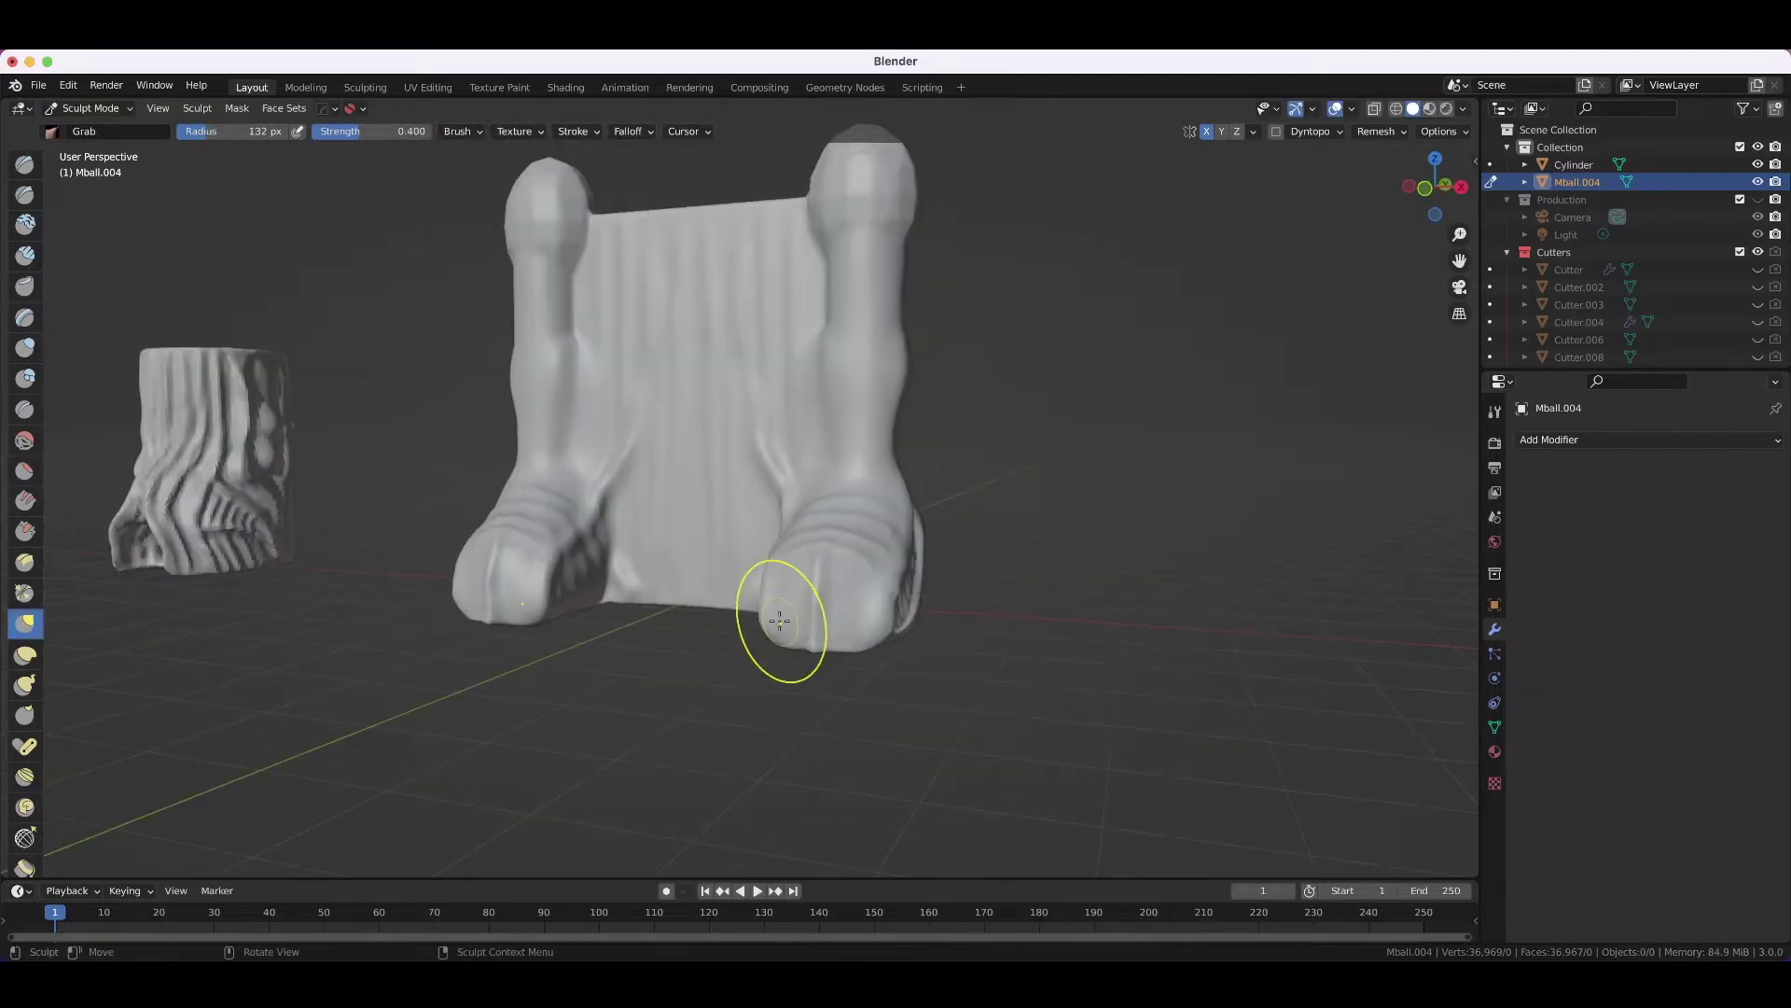
{"action": "key", "text": "shift+x"}
{"action": "scroll", "coordinate": [989, 588], "scroll_direction": "up", "scroll_amount": 5}
- Remesh at a finer voxel size and carve a sharp groove along the foot's crease
{"action": "key", "text": "shift+r"}
{"action": "left_click", "coordinate": [1000, 621]}
{"action": "key", "text": "ctrl+r"}
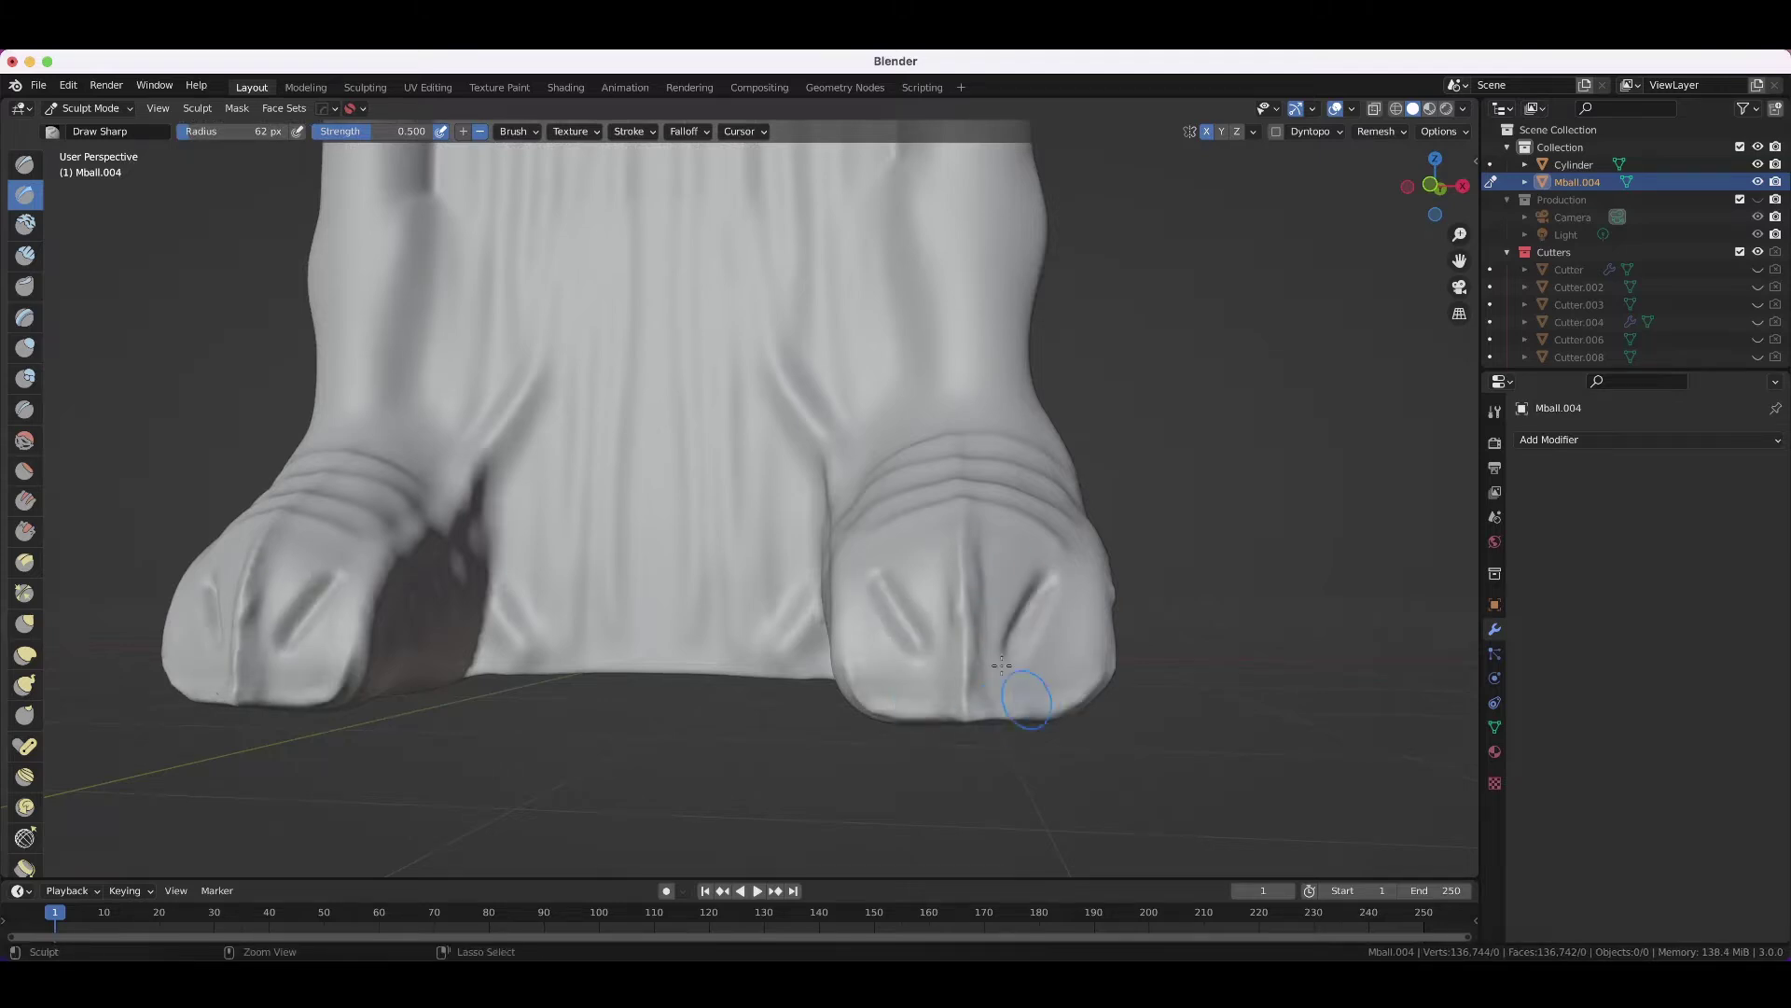
{"action": "middle_click_drag", "start_coordinate": [1032, 700], "coordinate": [547, 739]}
{"action": "left_click_drag", "start_coordinate": [688, 628], "coordinate": [728, 560]}
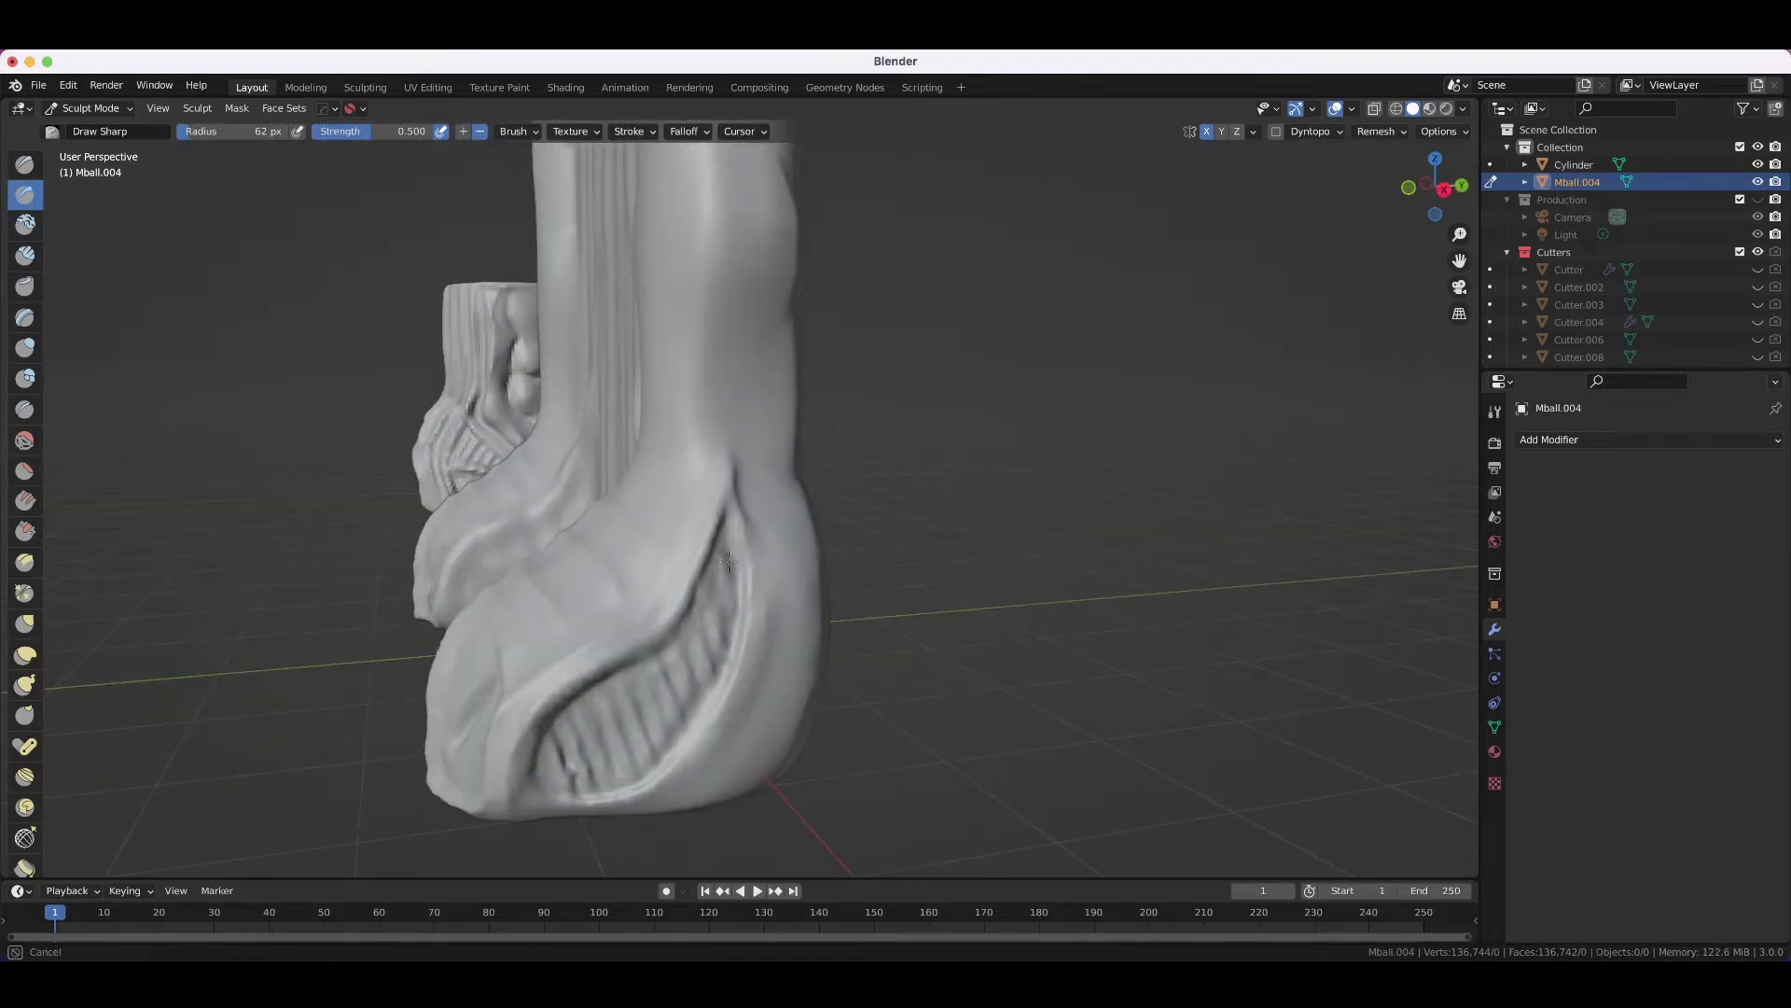
{"action": "middle_click_drag", "start_coordinate": [696, 623], "coordinate": [906, 657]}
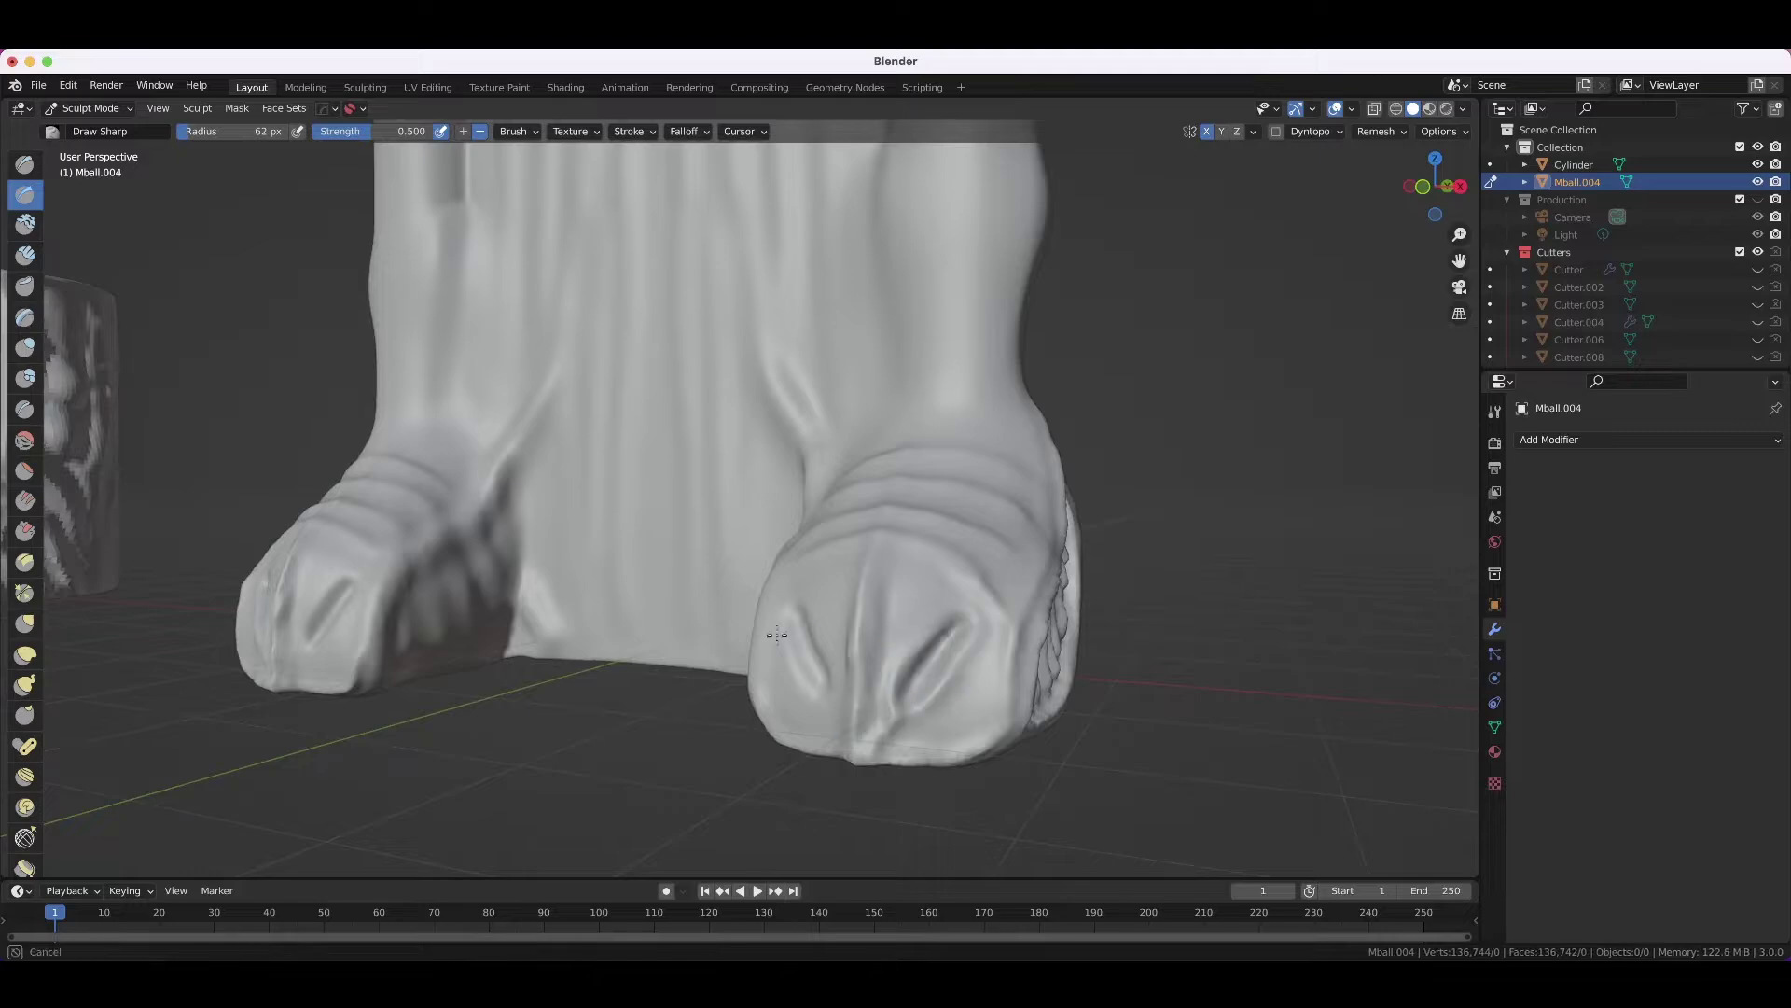
{"action": "scroll", "coordinate": [783, 616], "scroll_direction": "down", "scroll_amount": 2}
{"action": "scroll", "coordinate": [812, 541], "scroll_direction": "down", "scroll_amount": 3}
- Sculpt vertical grooves into the upper wall with the Draw brush
{"action": "scroll", "coordinate": [866, 420], "scroll_direction": "up", "scroll_amount": 2}
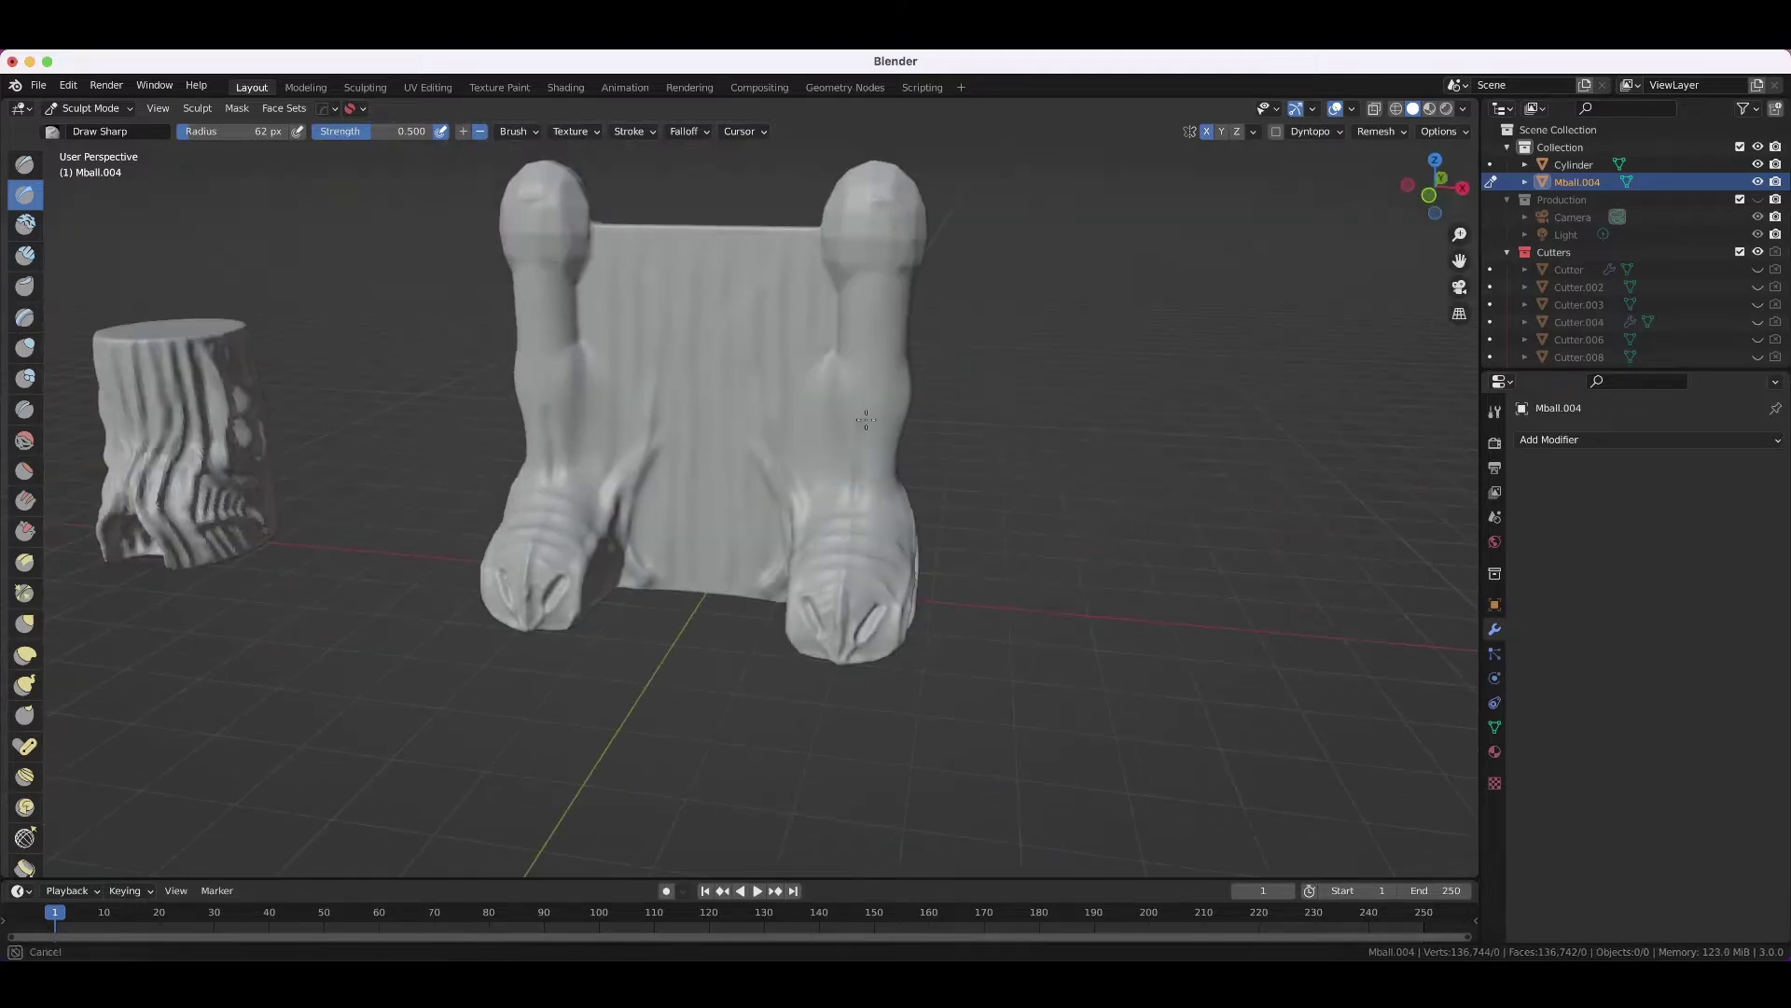
{"action": "middle_click_drag", "start_coordinate": [846, 241], "coordinate": [837, 296]}
{"action": "key", "text": "x"}
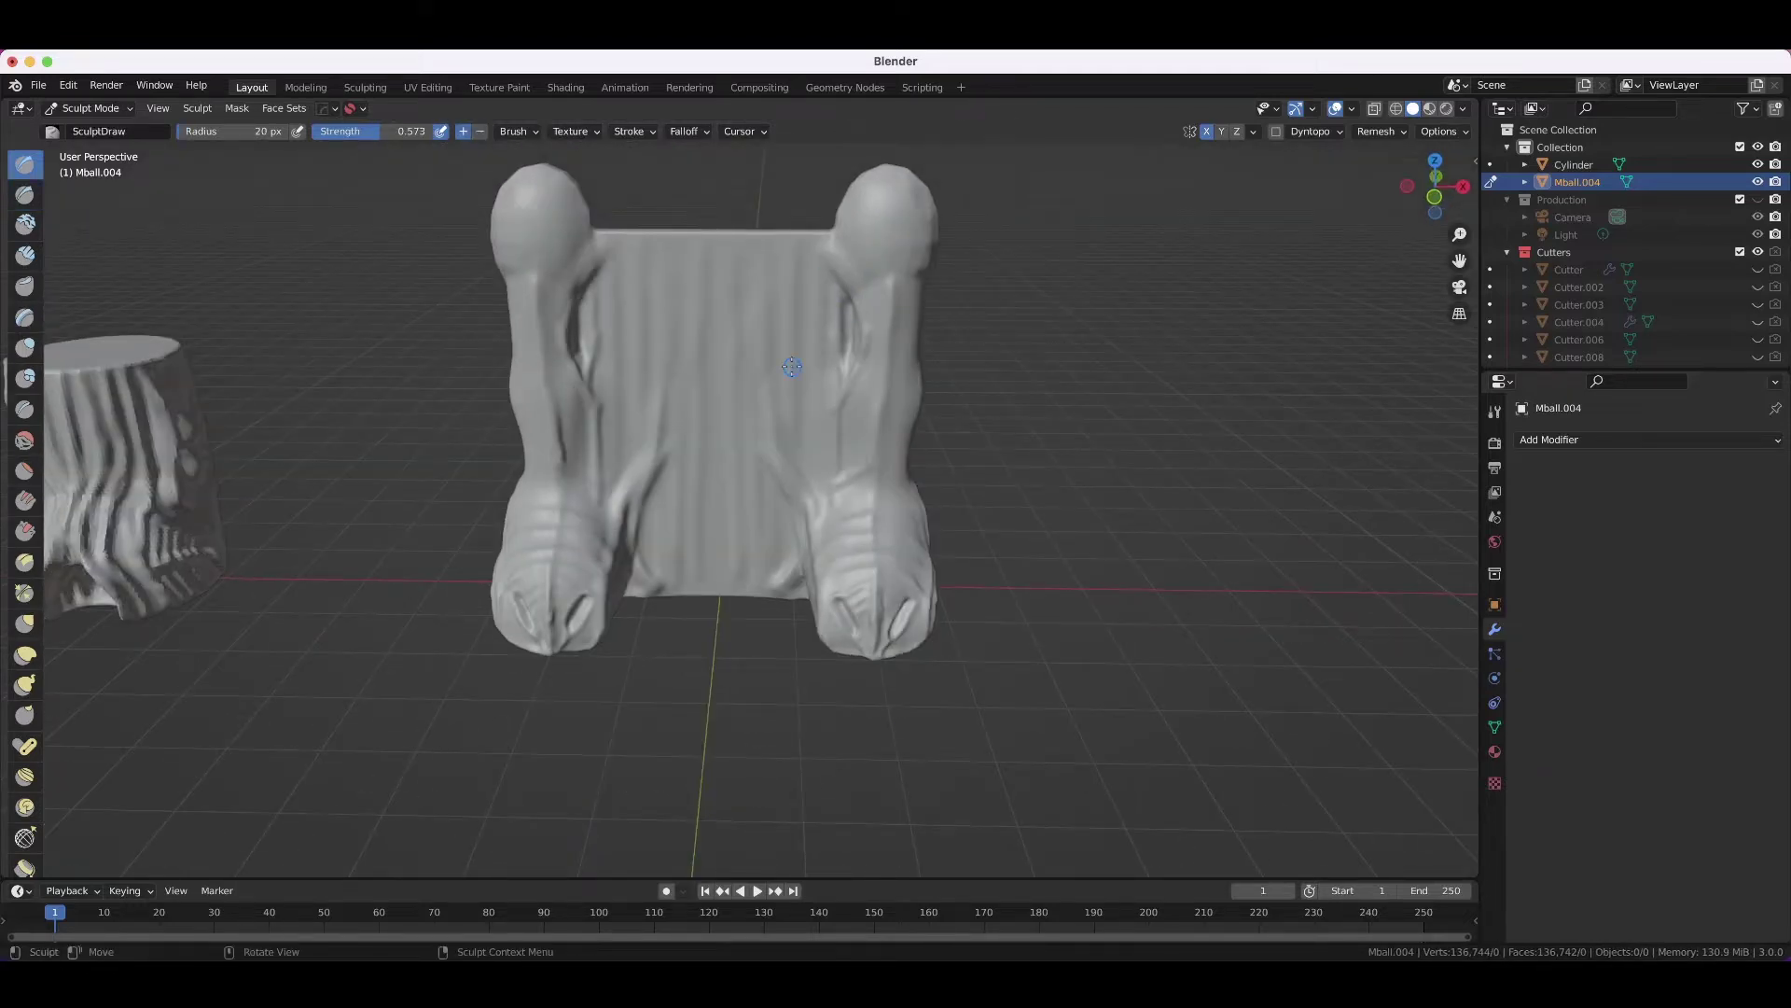
{"action": "middle_click_drag", "start_coordinate": [875, 399], "coordinate": [709, 498]}
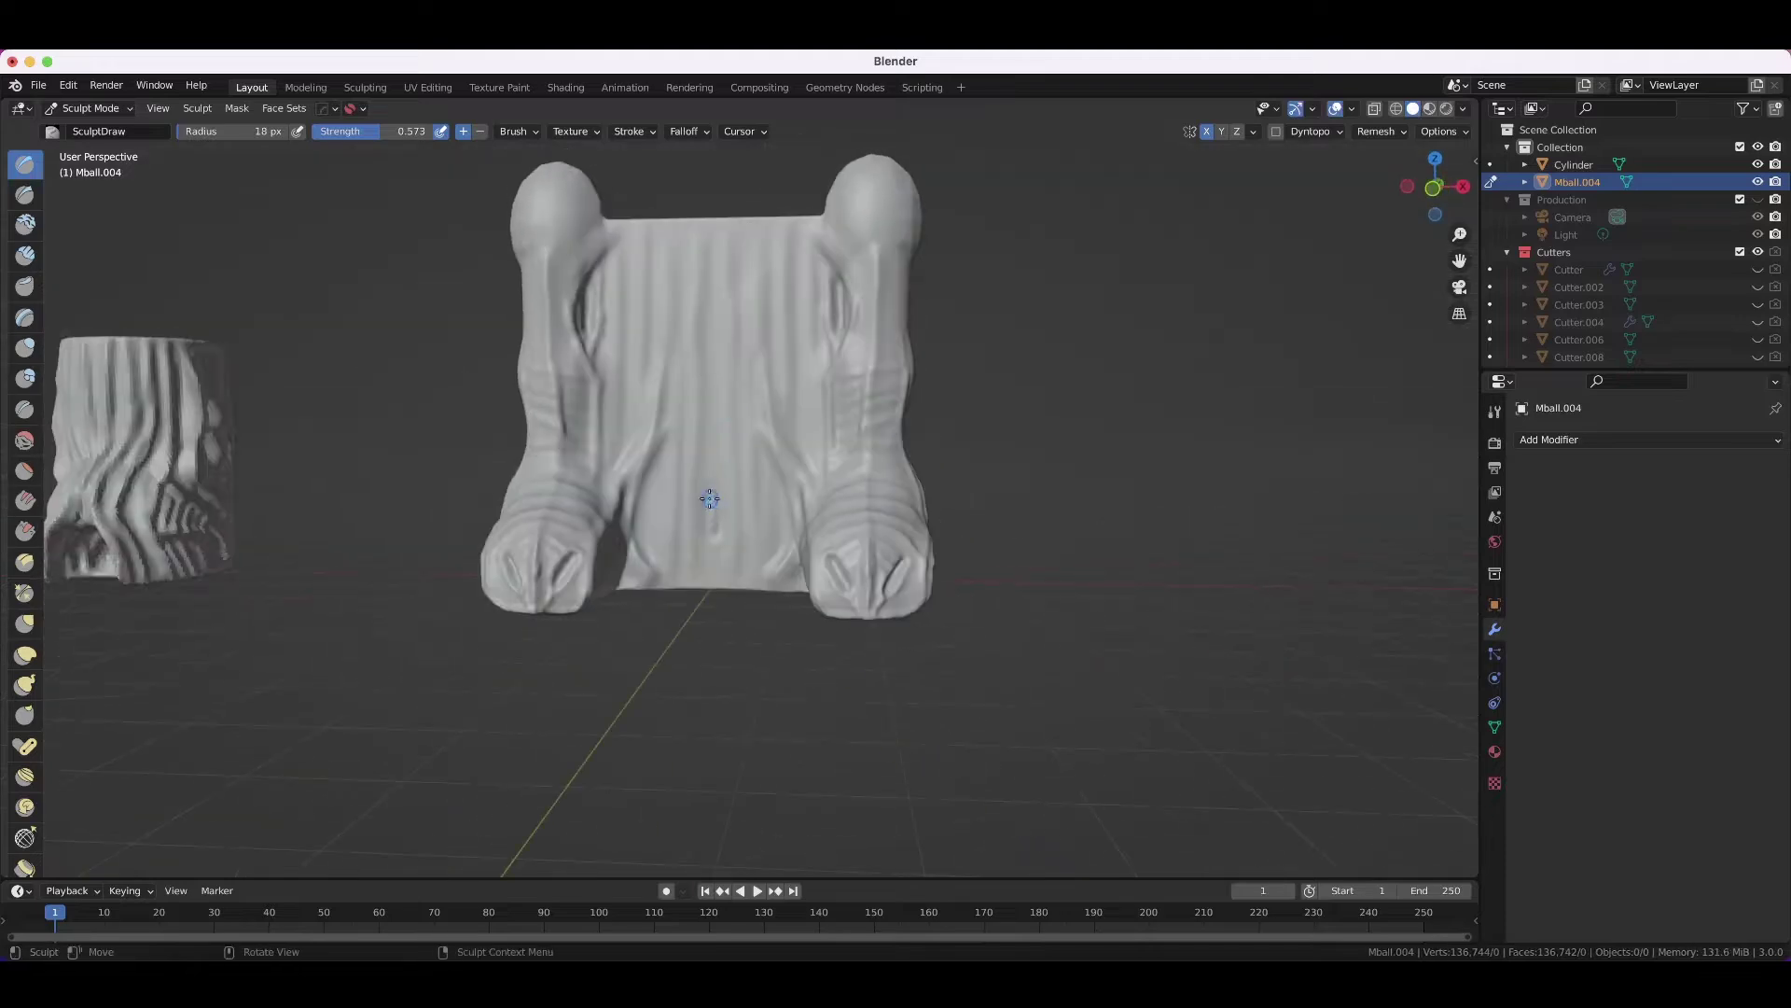
{"action": "left_click_drag", "start_coordinate": [744, 444], "coordinate": [789, 276]}
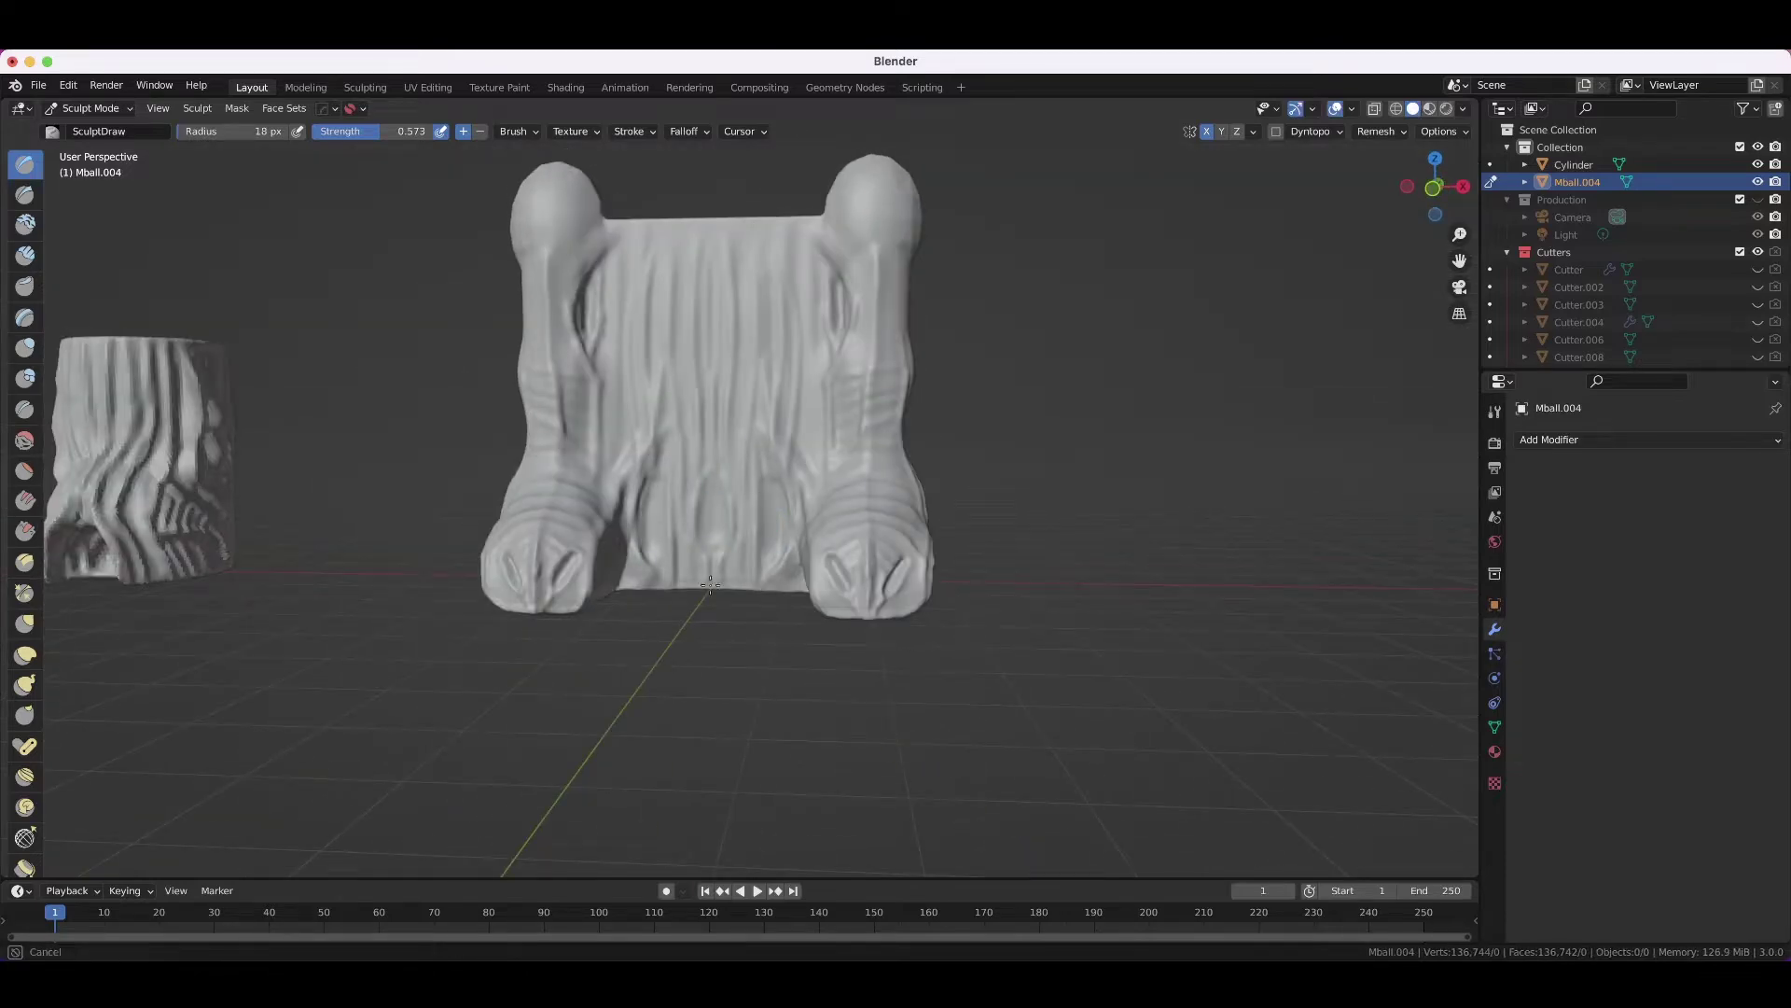
{"action": "left_click", "coordinate": [802, 584]}
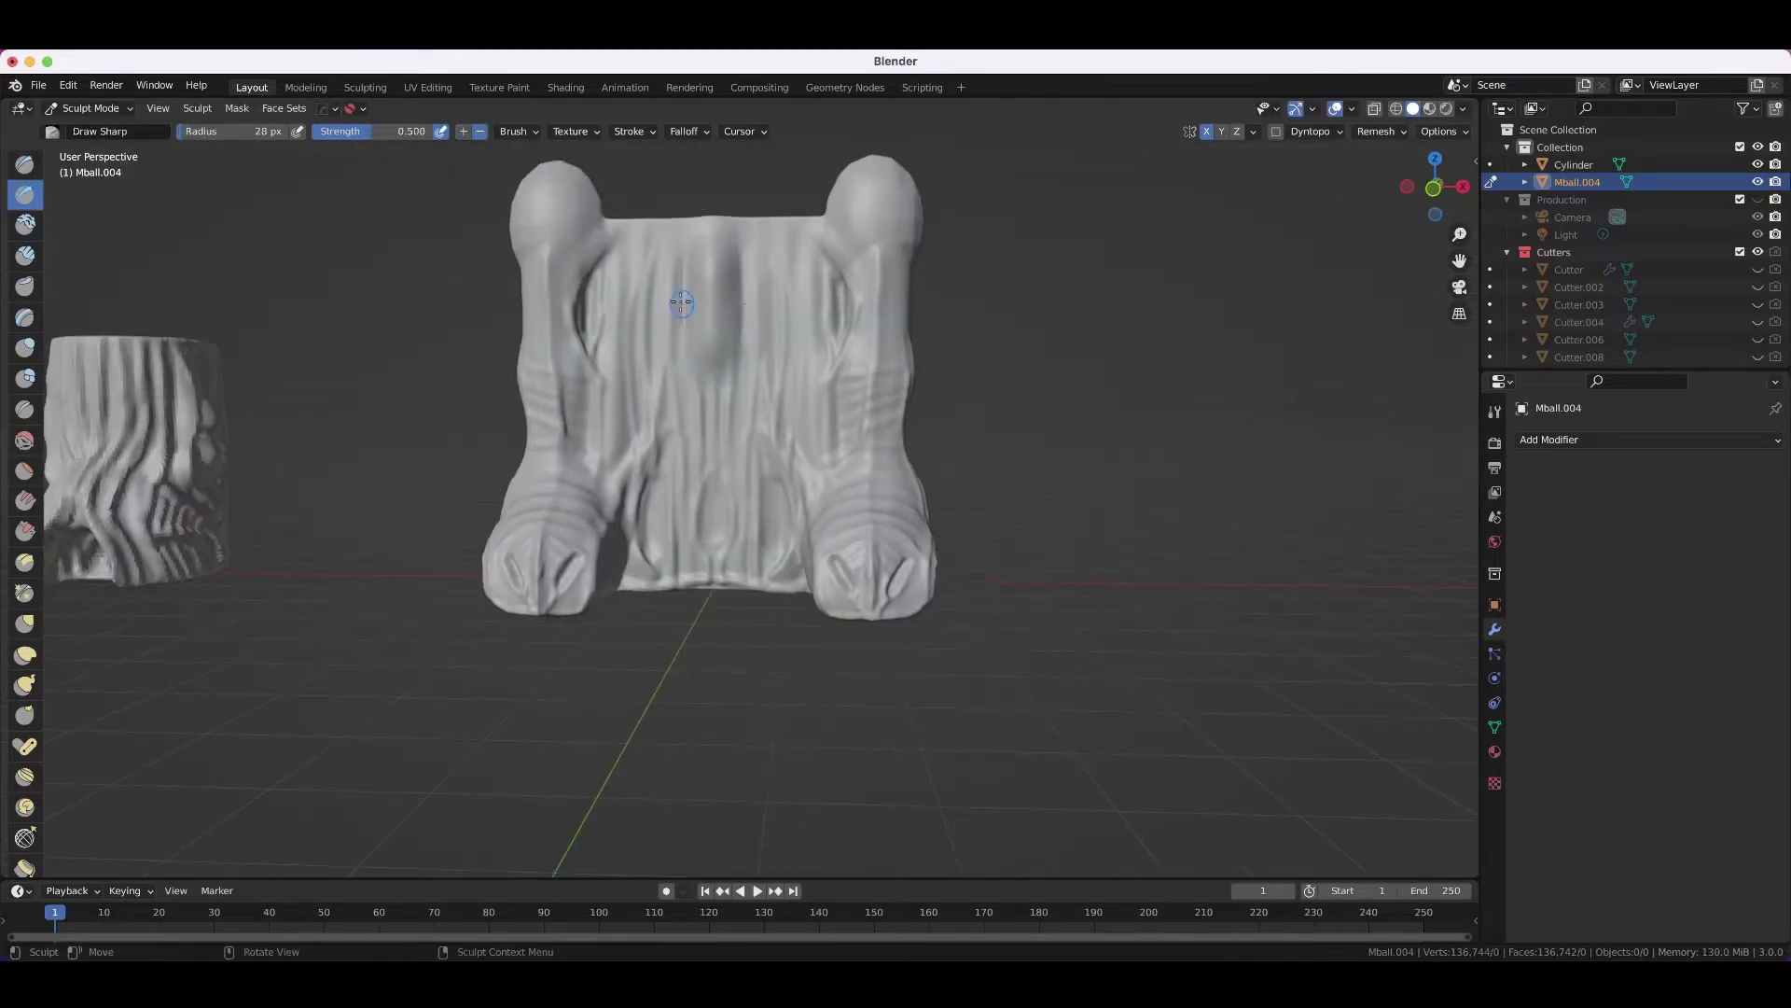
{"action": "scroll", "coordinate": [688, 370], "scroll_direction": "up", "scroll_amount": 3}
{"action": "scroll", "coordinate": [700, 648], "scroll_direction": "up", "scroll_amount": 2}
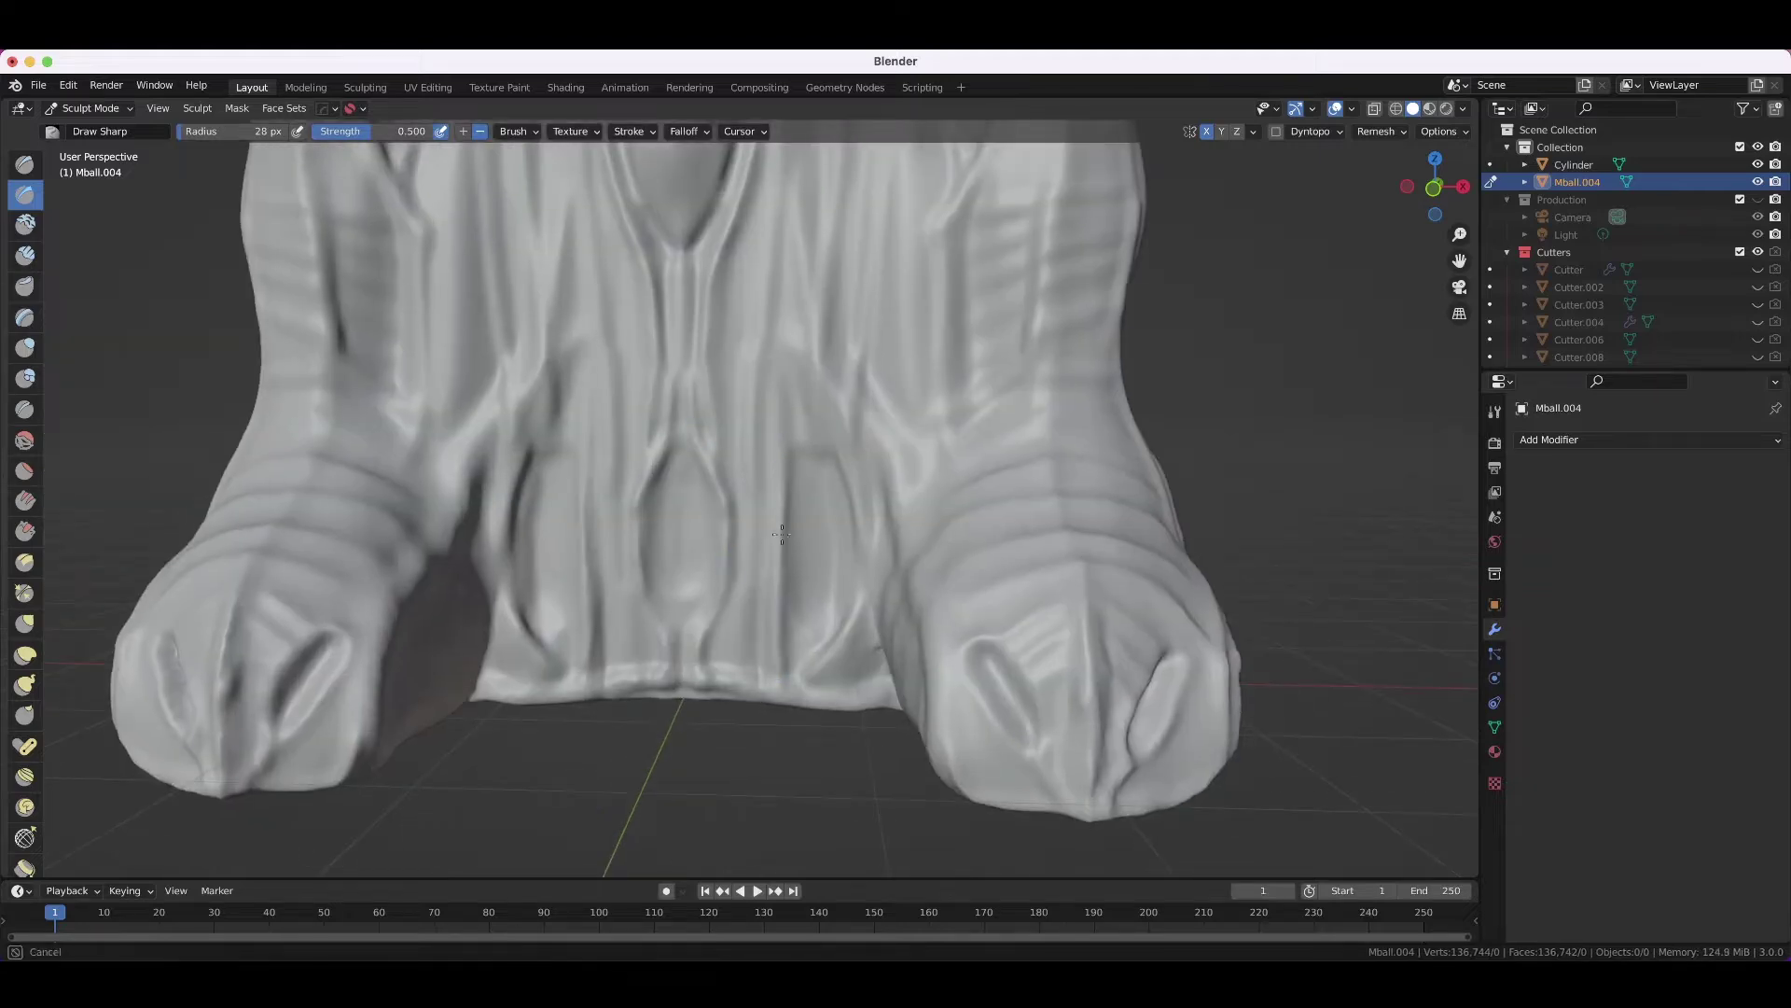
- Carve creases along the foot with a 42 px brush
{"action": "middle_click_drag", "start_coordinate": [831, 698], "coordinate": [912, 579]}
{"action": "left_click", "coordinate": [860, 661]}
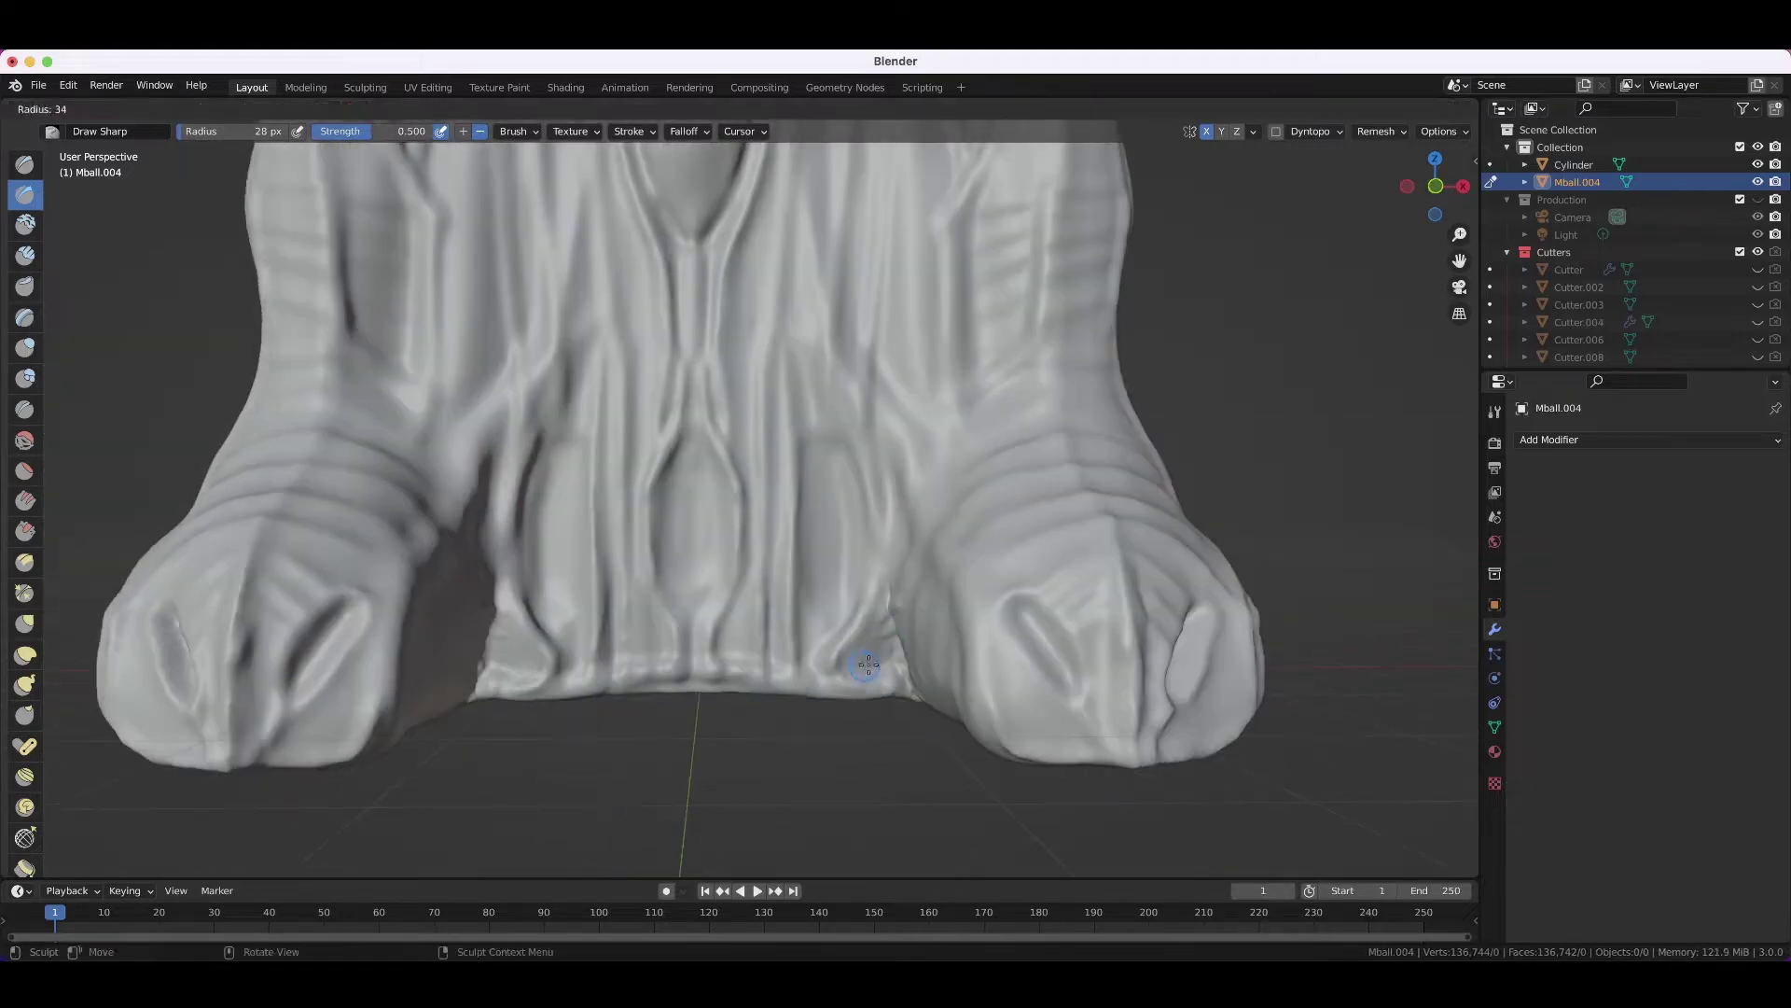
{"action": "middle_click_drag", "start_coordinate": [860, 660], "coordinate": [905, 490]}
{"action": "left_click", "coordinate": [972, 588]}
{"action": "middle_click_drag", "start_coordinate": [972, 589], "coordinate": [949, 569]}
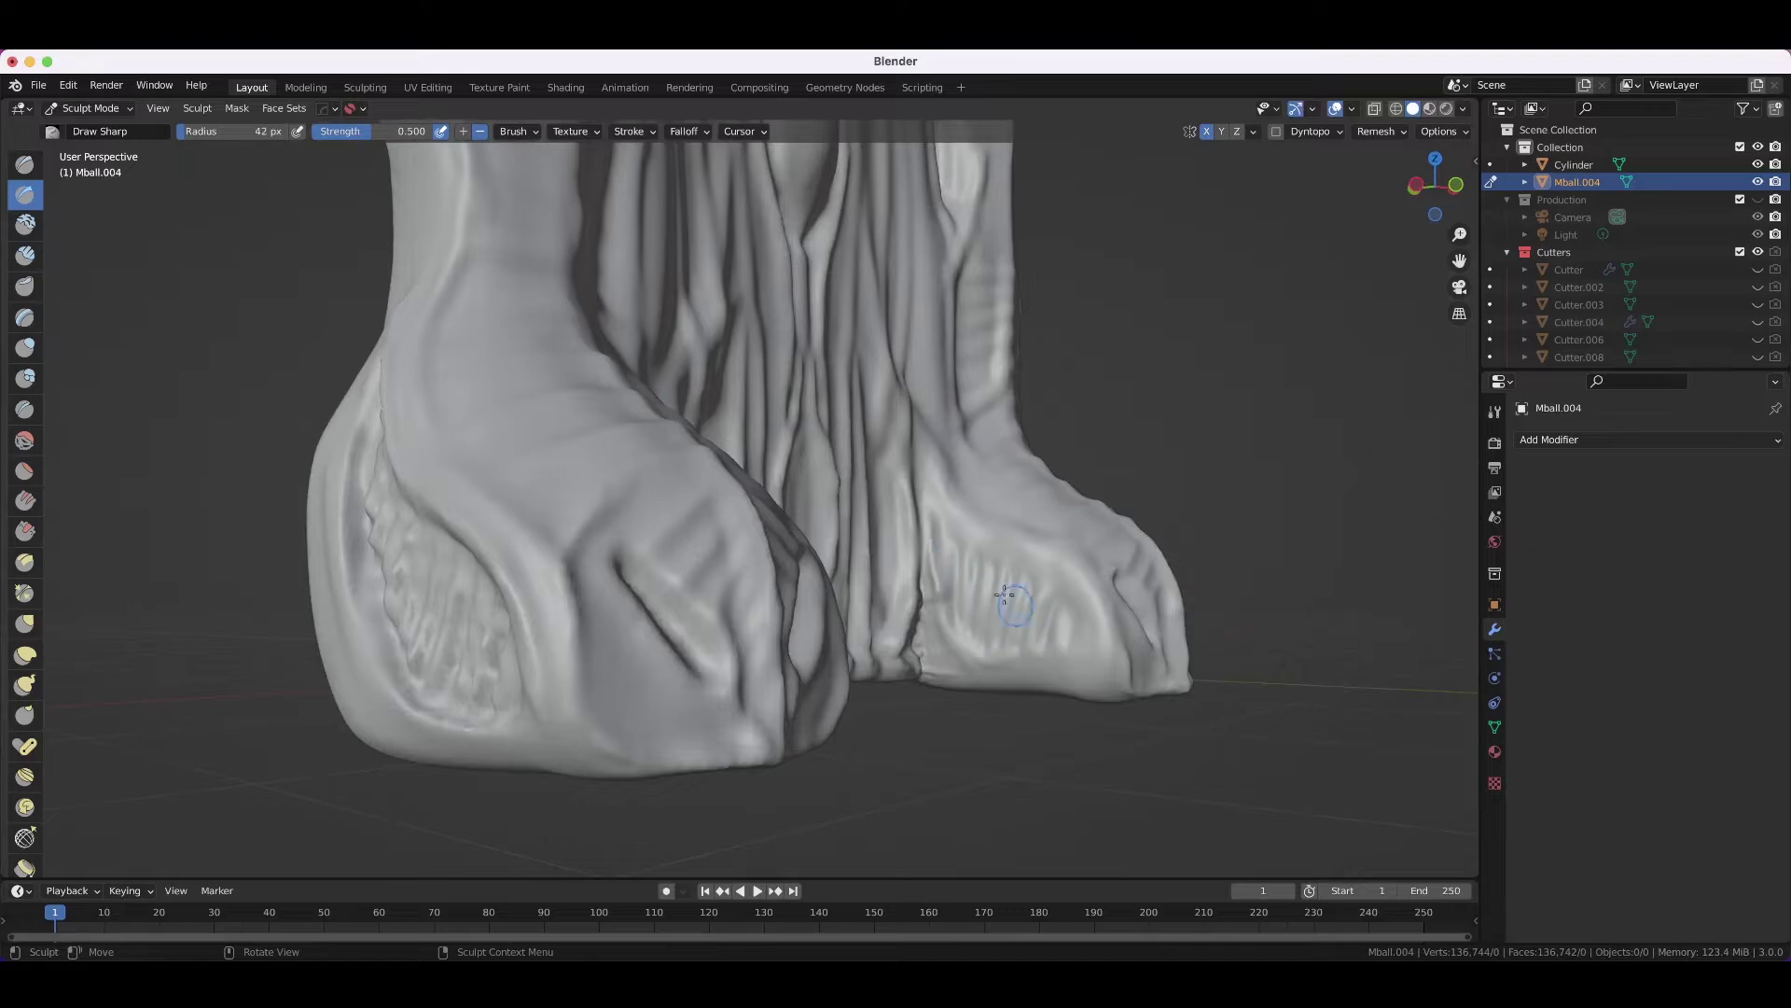
{"action": "scroll", "coordinate": [961, 668], "scroll_direction": "down", "scroll_amount": 5}
{"action": "middle_click_drag", "start_coordinate": [960, 668], "coordinate": [867, 498]}
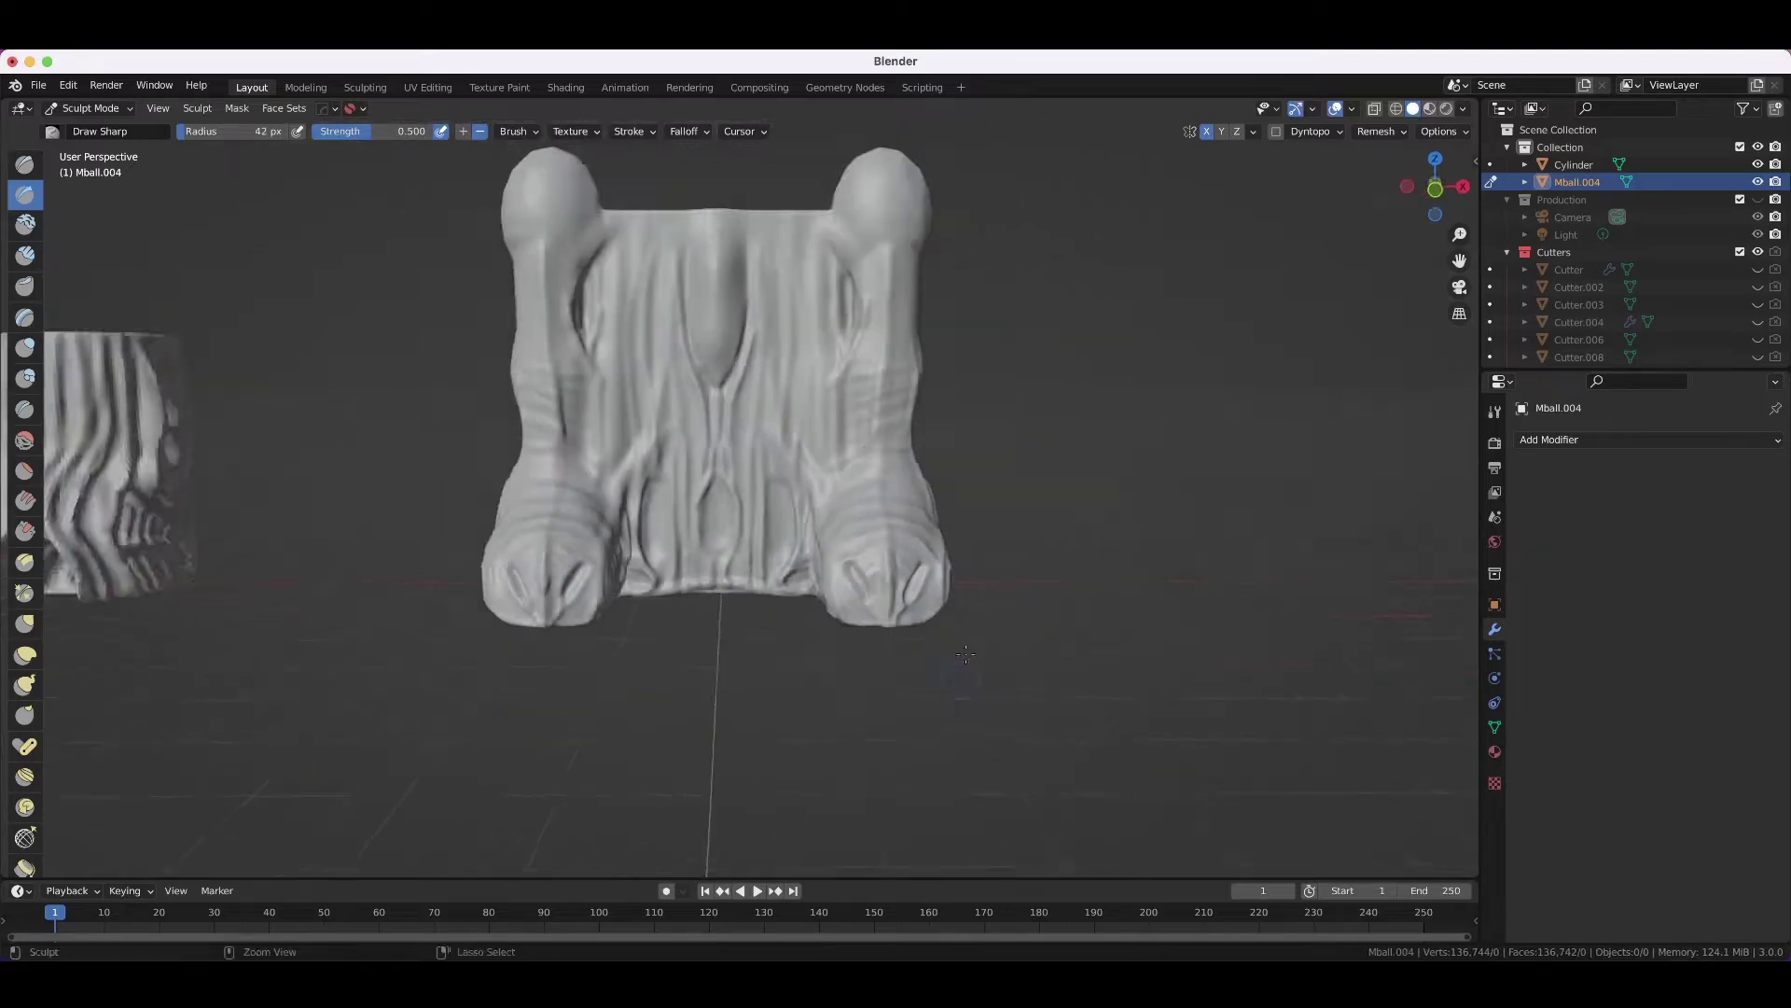
- Reduce the brush to 32 px and switch back to the standard Draw brush
{"action": "left_click", "coordinate": [885, 265]}
{"action": "mouse_move", "coordinate": [884, 265]}
{"action": "middle_mouse_down"}
{"action": "mouse_move", "coordinate": [872, 441]}
{"action": "mouse_move", "coordinate": [1019, 419]}
{"action": "middle_mouse_up"}
{"action": "scroll", "coordinate": [839, 457], "scroll_direction": "up", "scroll_amount": 5}
{"action": "key", "text": "f"}
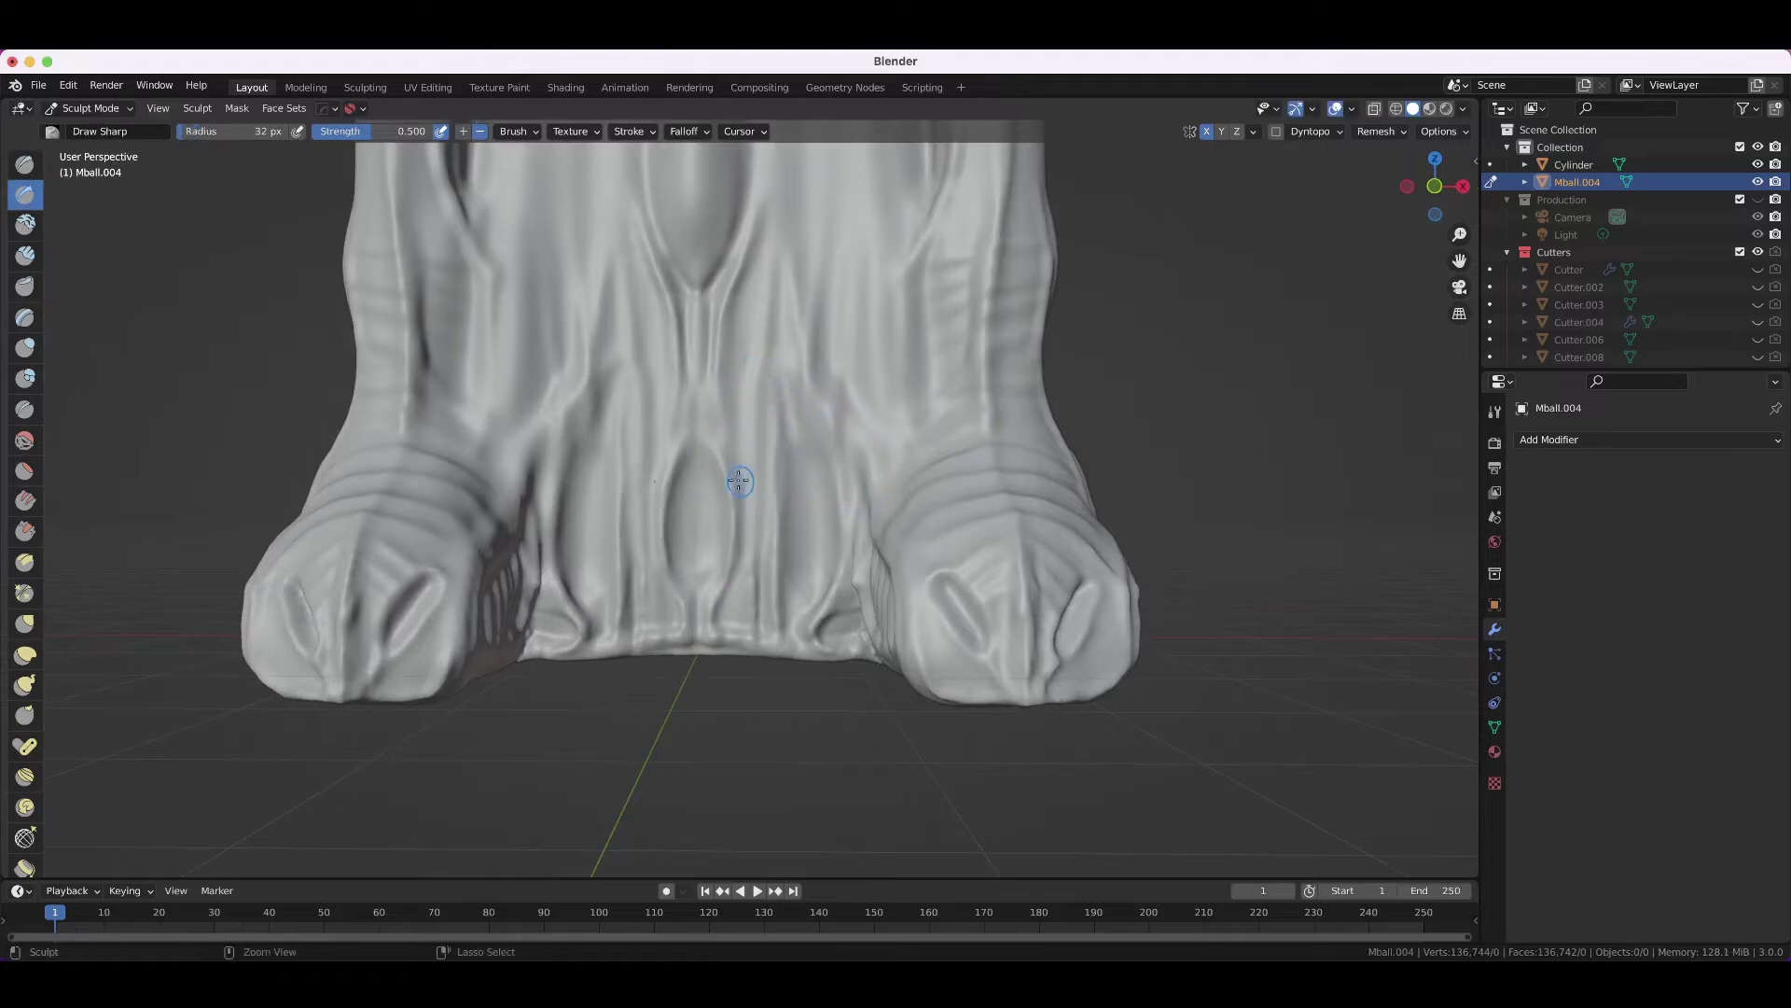
{"action": "middle_click_drag", "start_coordinate": [711, 378], "coordinate": [653, 353]}
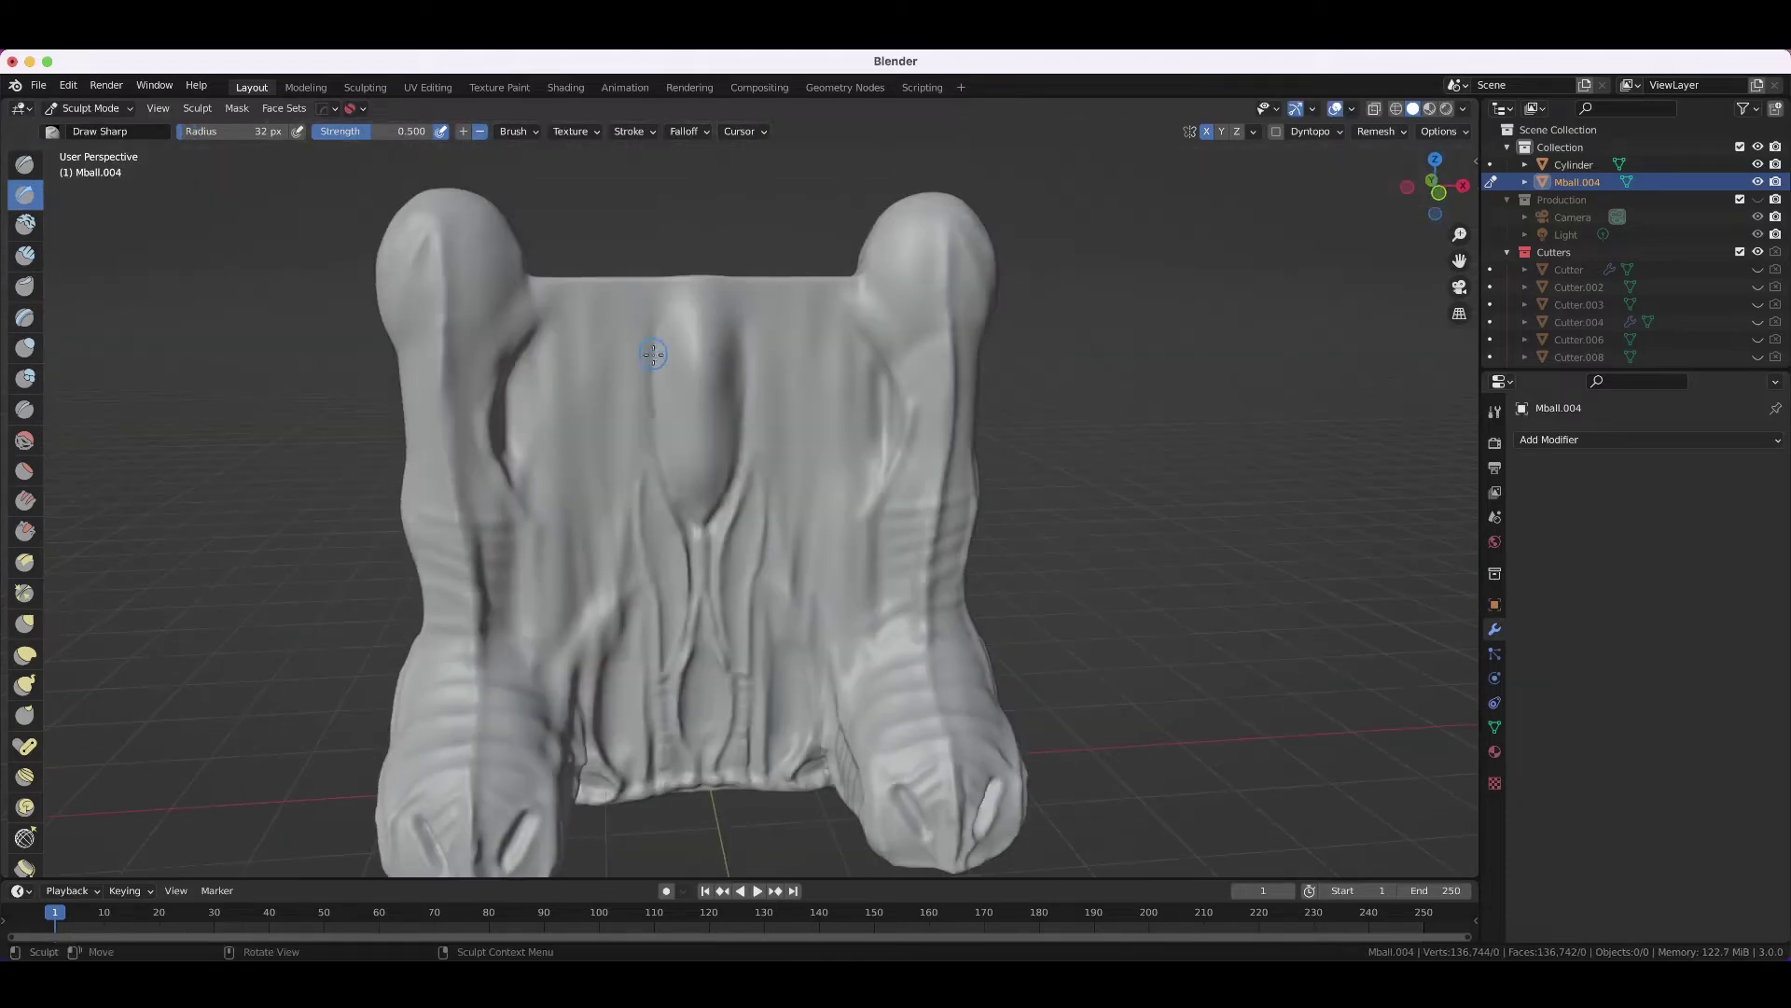
{"action": "key", "text": "x"}
{"action": "mouse_move", "coordinate": [863, 272]}
{"action": "middle_mouse_down"}
{"action": "mouse_move", "coordinate": [857, 354]}
{"action": "mouse_move", "coordinate": [802, 354]}
{"action": "middle_mouse_up"}
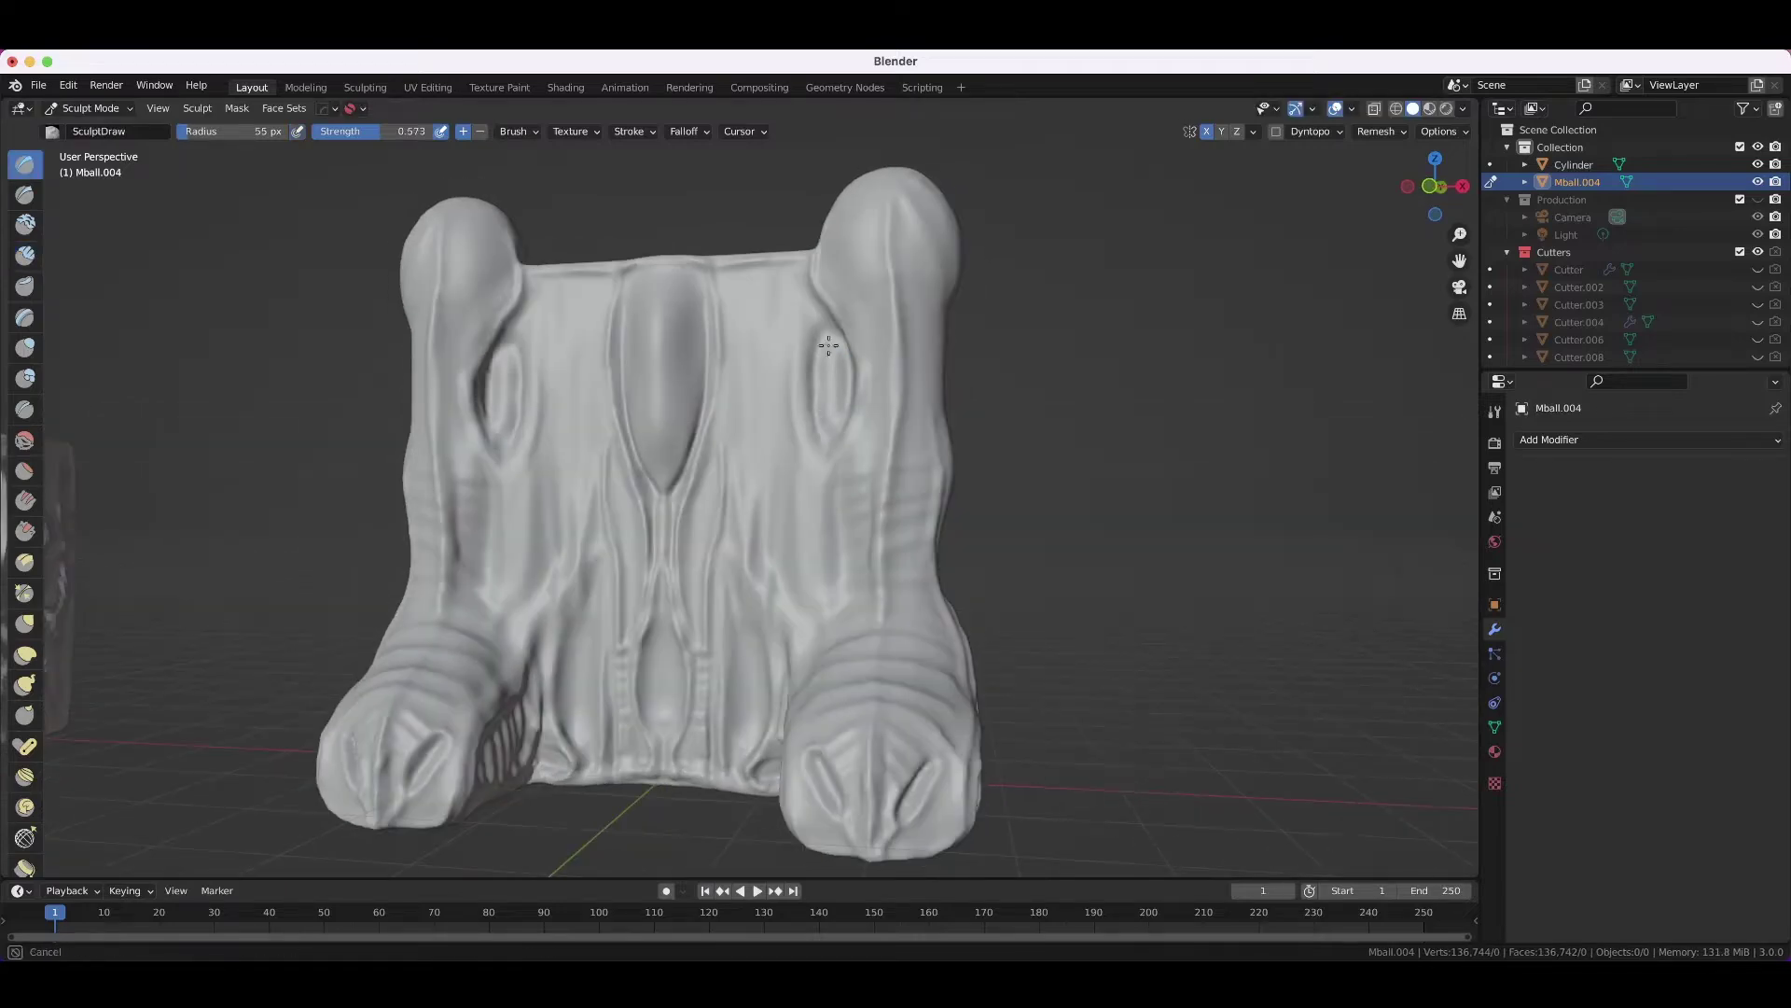
- Add raised nodules down the pillars
{"action": "scroll", "coordinate": [782, 332], "scroll_direction": "up", "scroll_amount": 3}
{"action": "middle_click_drag", "start_coordinate": [886, 533], "coordinate": [853, 658]}
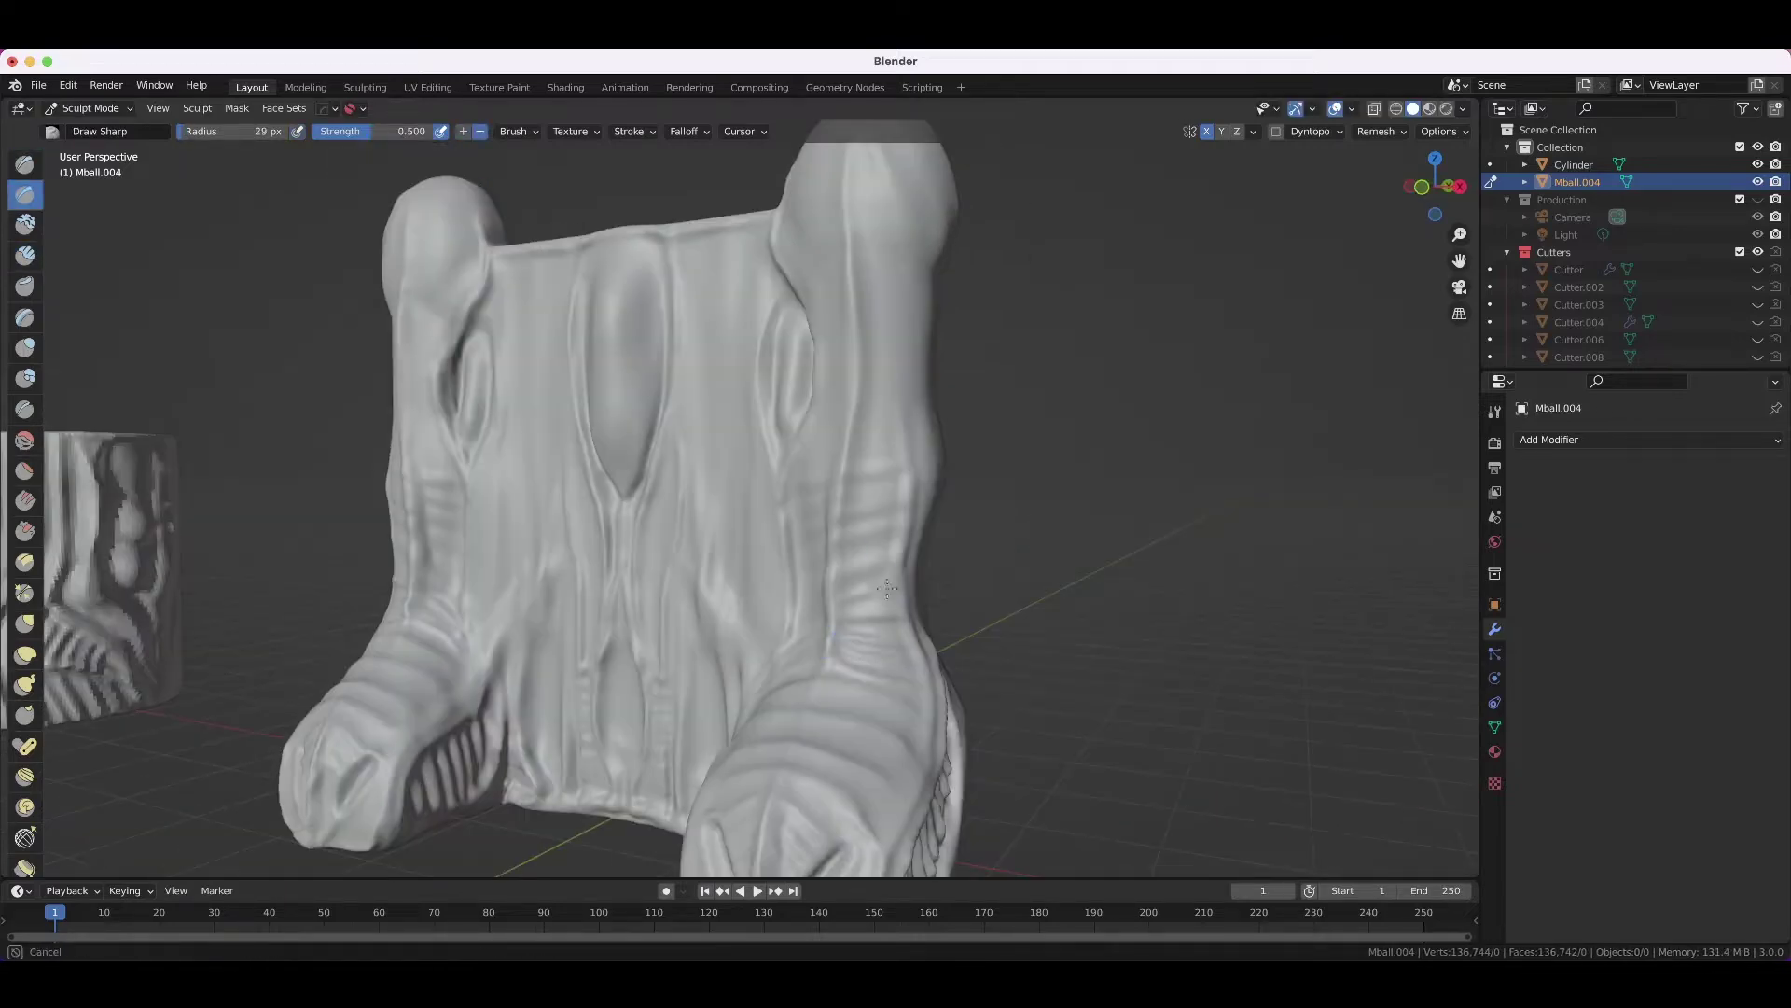
{"action": "middle_click_drag", "start_coordinate": [887, 588], "coordinate": [952, 457]}
{"action": "middle_click_drag", "start_coordinate": [905, 600], "coordinate": [866, 387]}
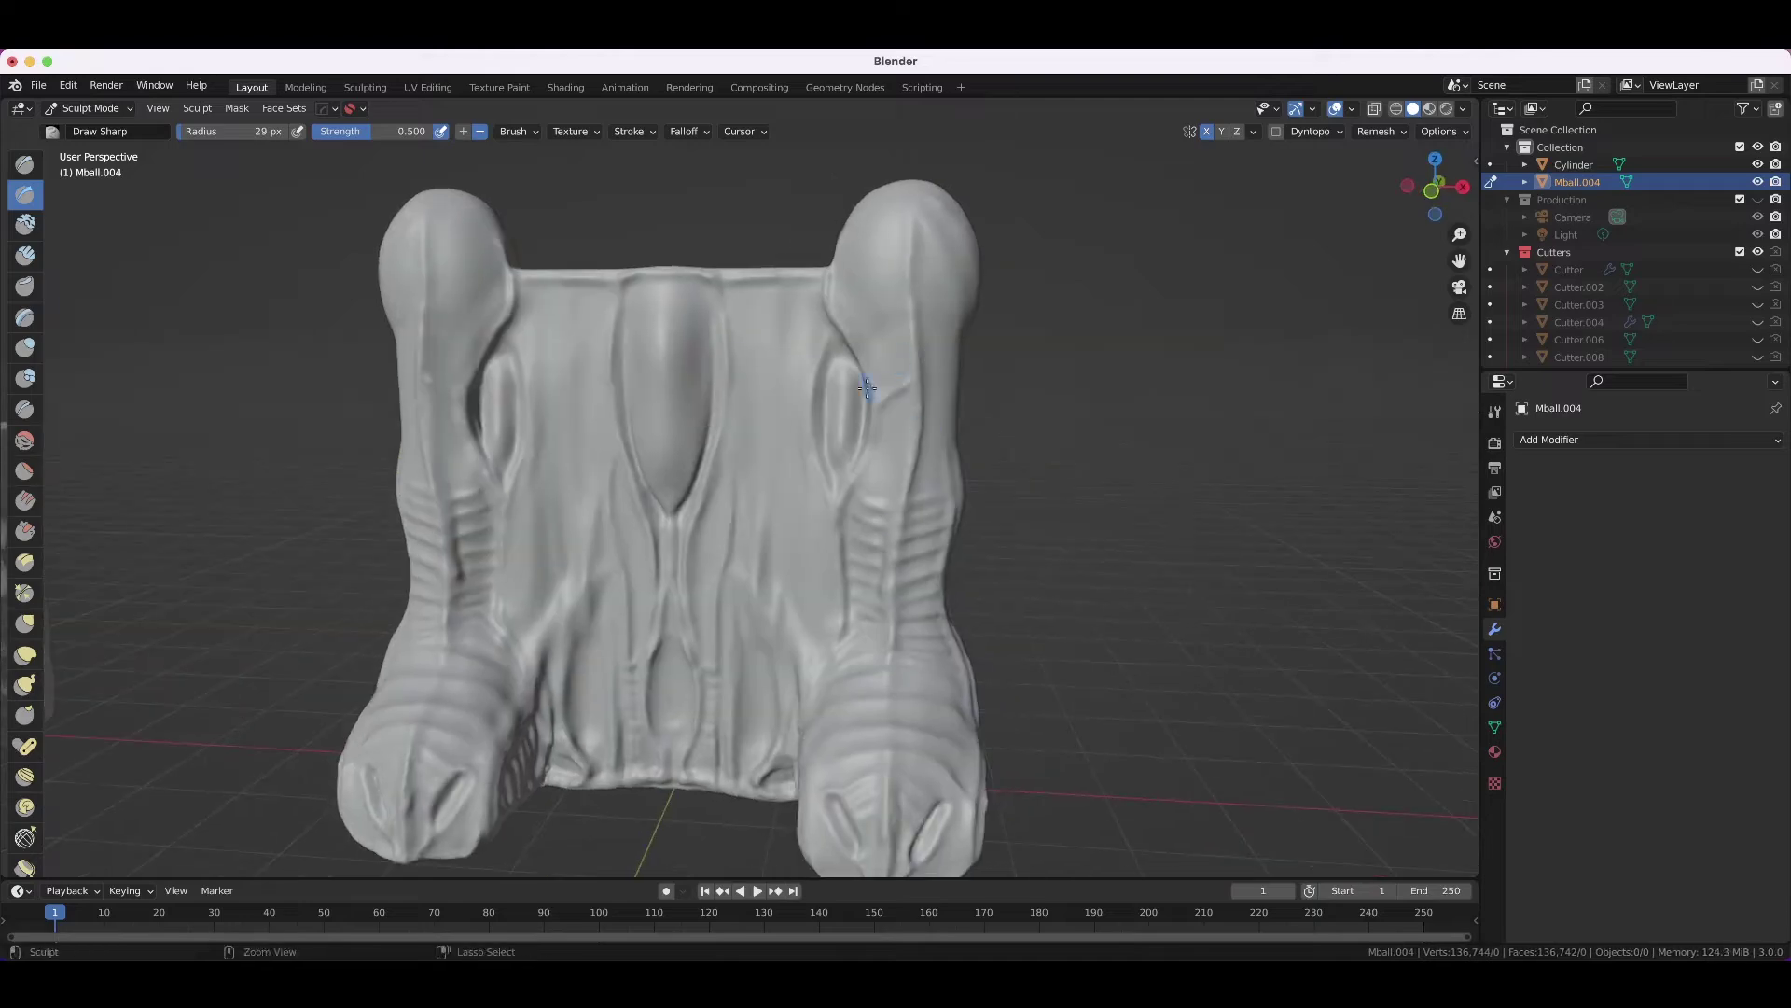
{"action": "mouse_move", "coordinate": [880, 477]}
{"action": "middle_mouse_down"}
{"action": "mouse_move", "coordinate": [811, 388]}
{"action": "mouse_move", "coordinate": [754, 444]}
{"action": "middle_mouse_up"}
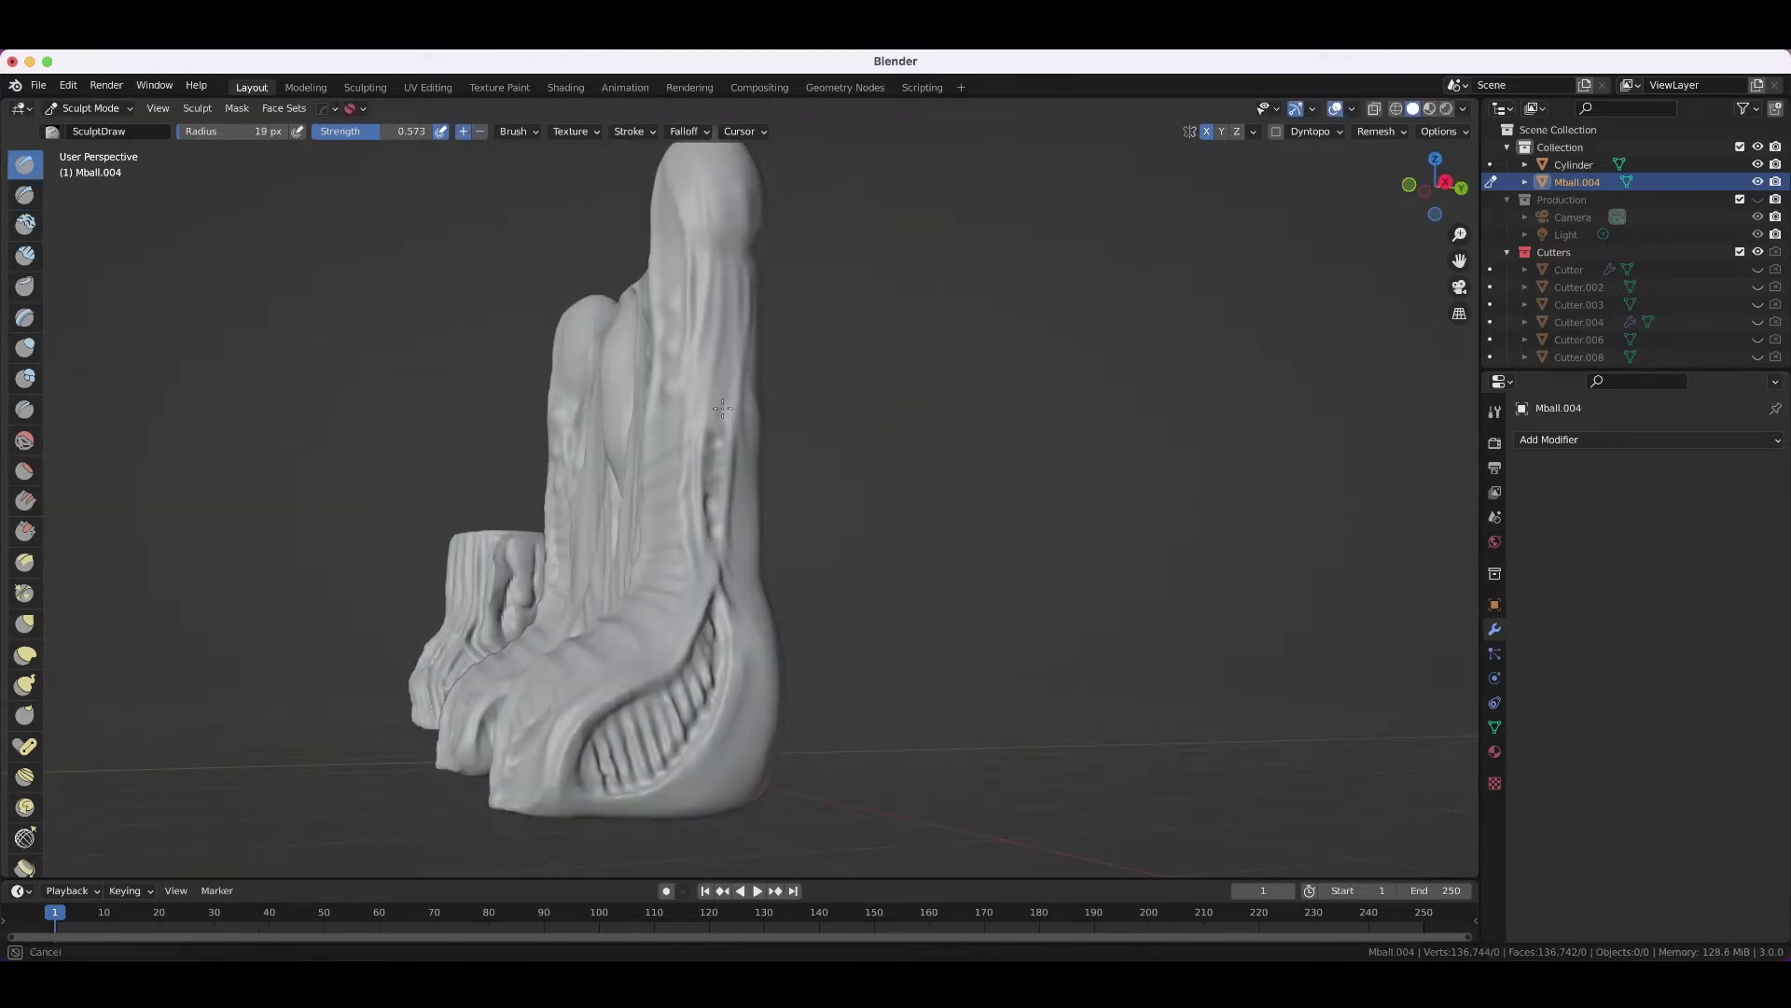
{"action": "middle_click_drag", "start_coordinate": [740, 612], "coordinate": [904, 362]}
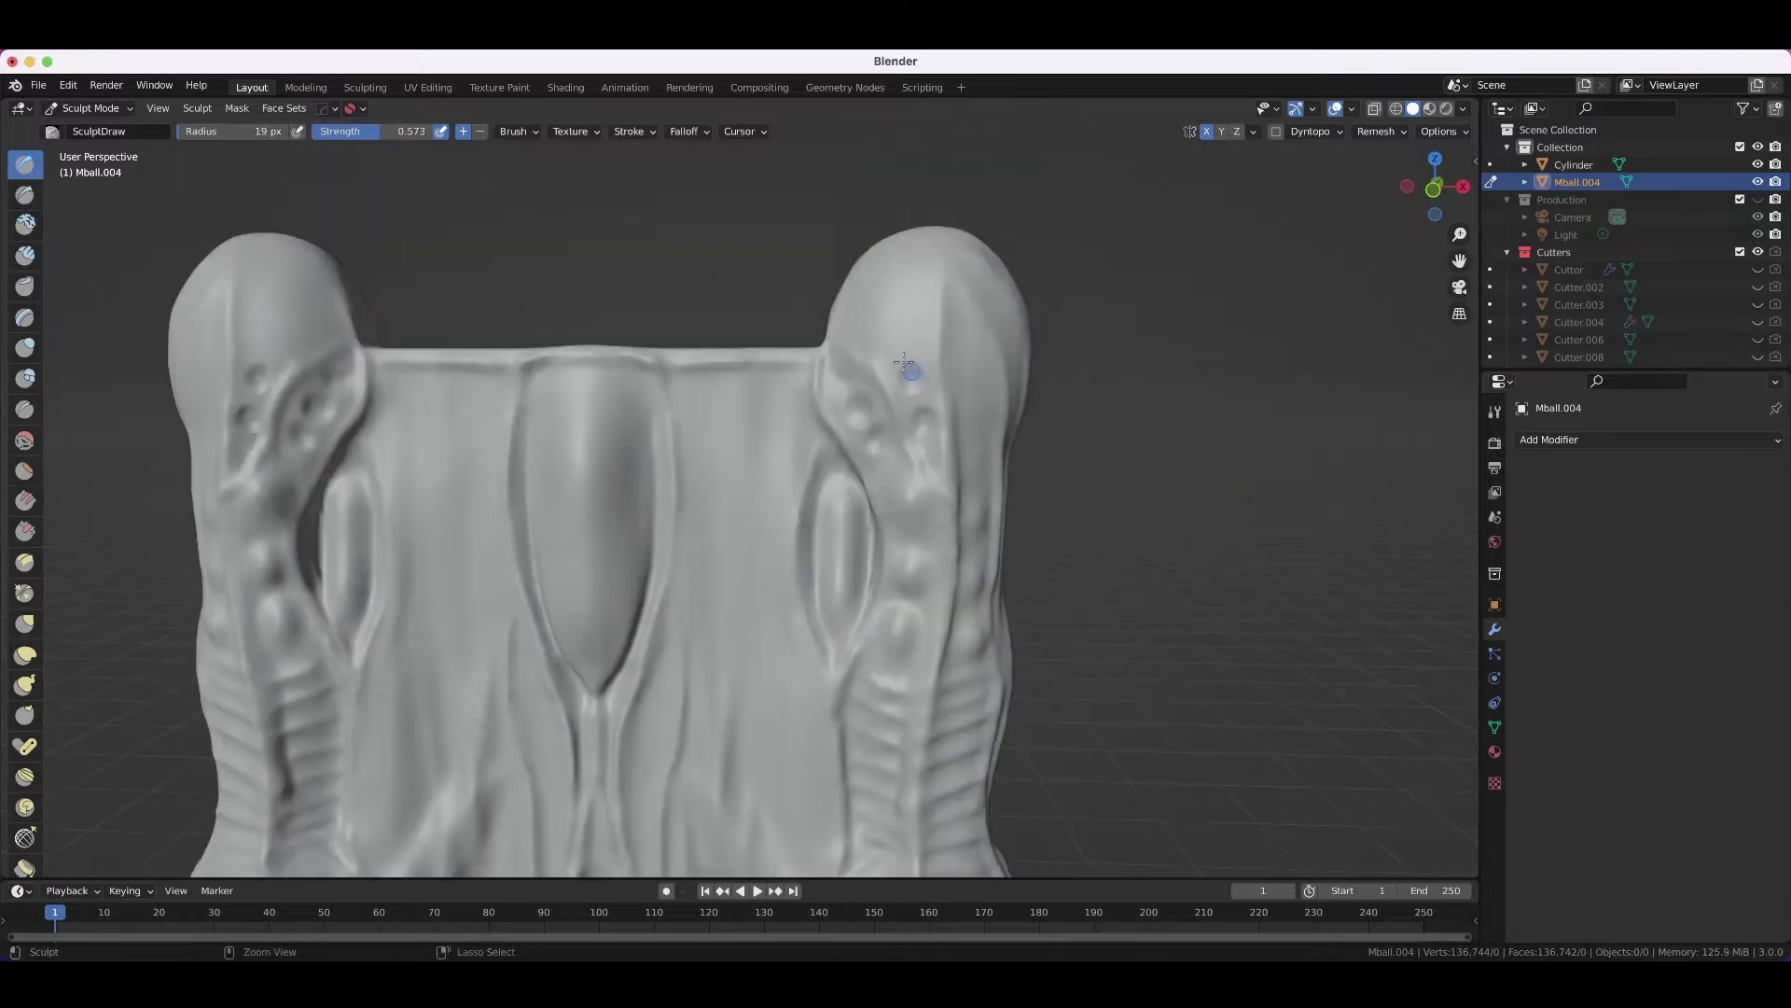
{"action": "mouse_move", "coordinate": [974, 451]}
{"action": "middle_mouse_down", "text": "ctrl"}
{"action": "mouse_move", "coordinate": [914, 494]}
{"action": "mouse_move", "coordinate": [937, 546]}
{"action": "mouse_move", "coordinate": [799, 380]}
{"action": "mouse_move", "coordinate": [893, 382]}
{"action": "mouse_move", "coordinate": [840, 308]}
{"action": "mouse_move", "coordinate": [592, 366]}
{"action": "middle_mouse_up", "text": "ctrl"}
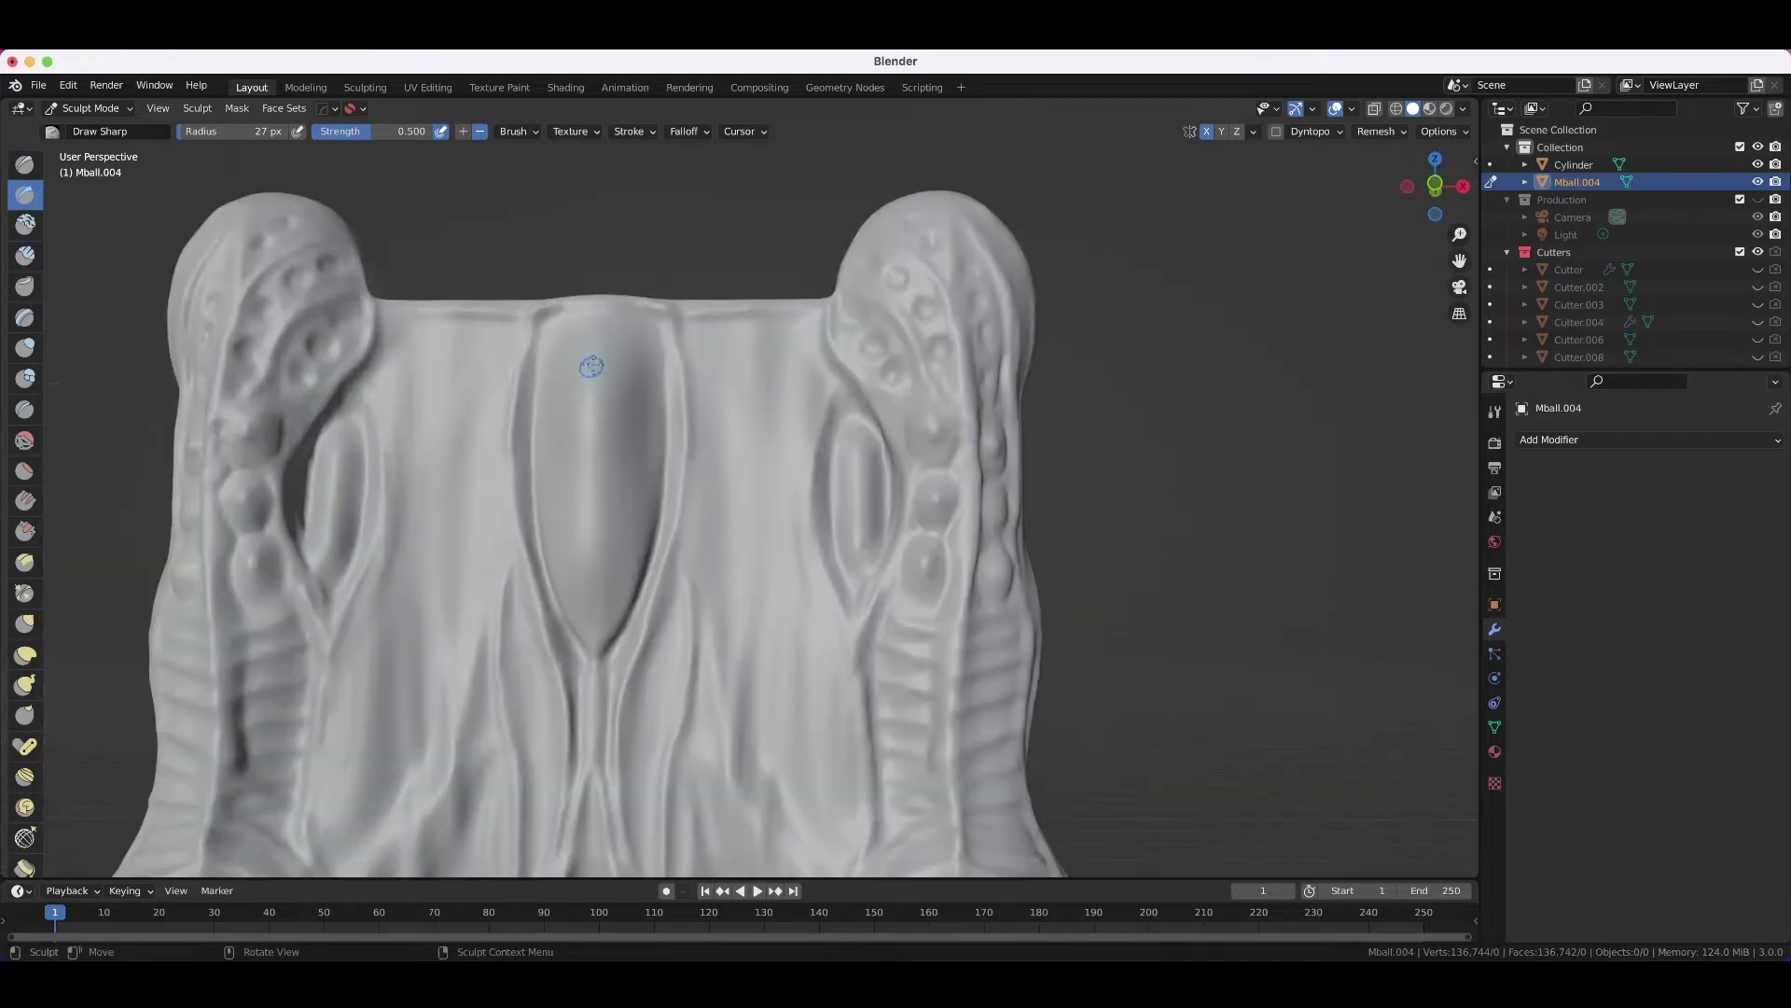
- Raise brush strength to 0.652 and carve deep lines inside the central oval
{"action": "left_click", "coordinate": [635, 131]}
{"action": "left_click", "coordinate": [687, 164]}
{"action": "left_click", "coordinate": [654, 201]}
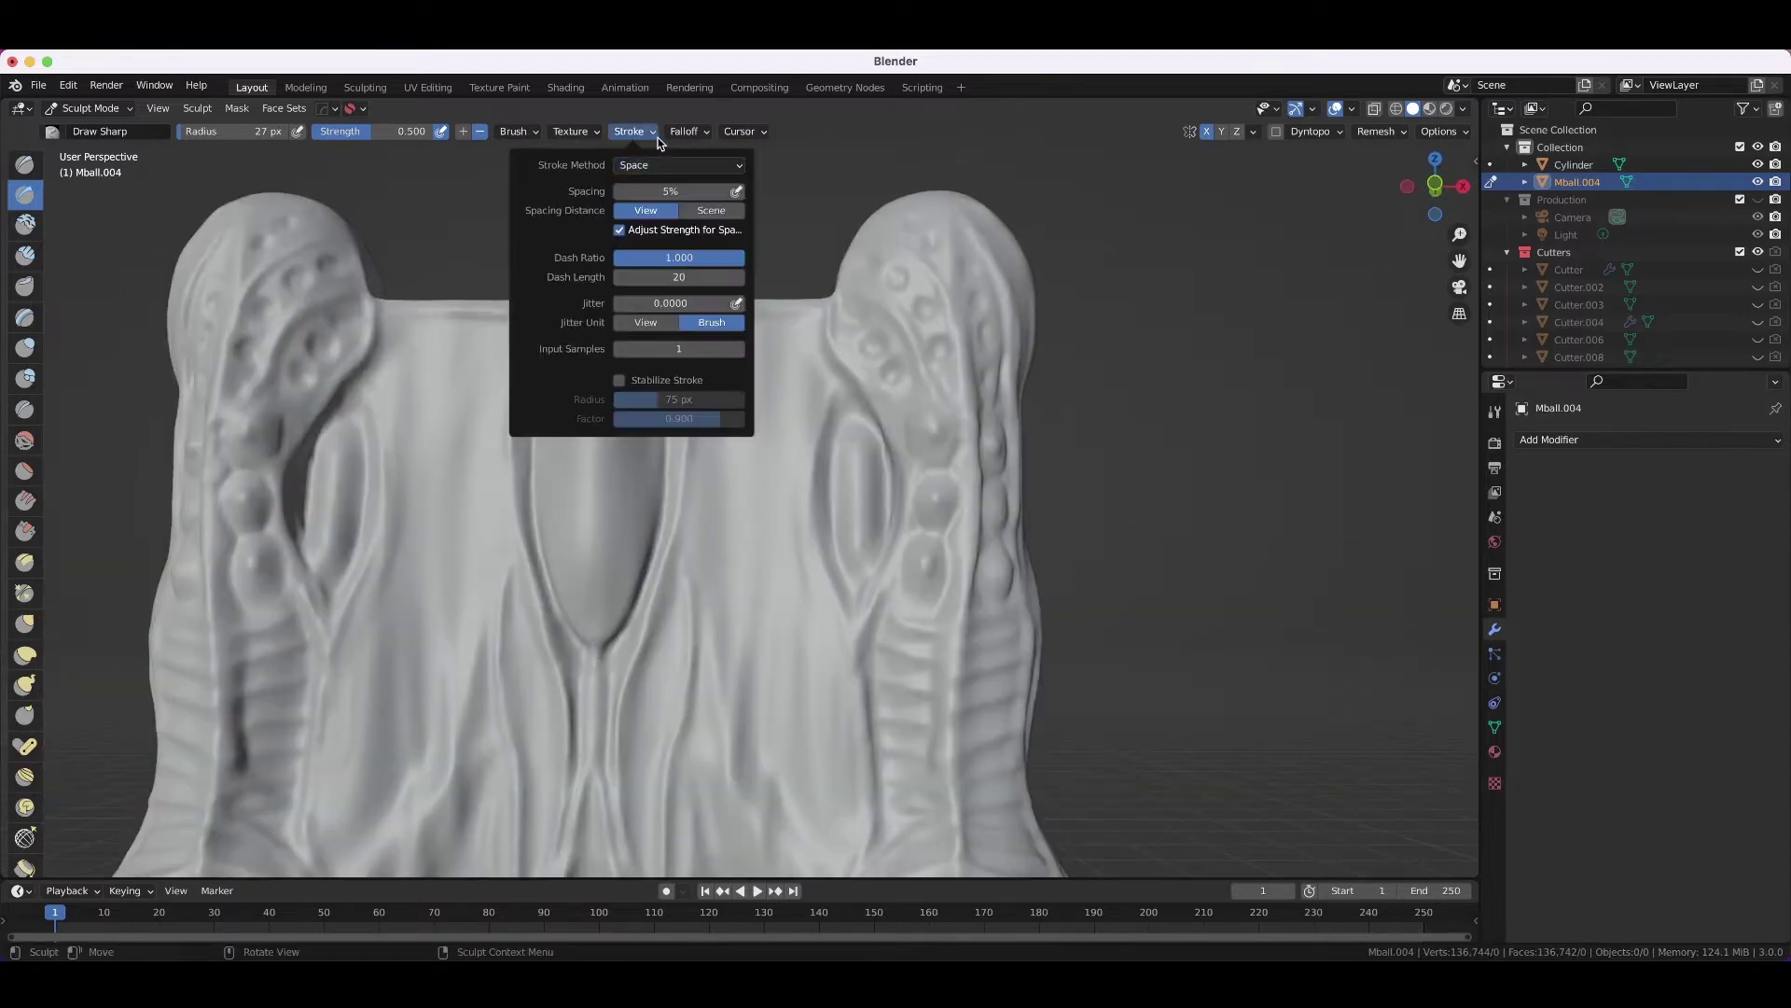
{"action": "key", "text": "shift+f"}
{"action": "left_click", "coordinate": [584, 336]}
{"action": "left_click_drag", "start_coordinate": [584, 336], "coordinate": [592, 560]}
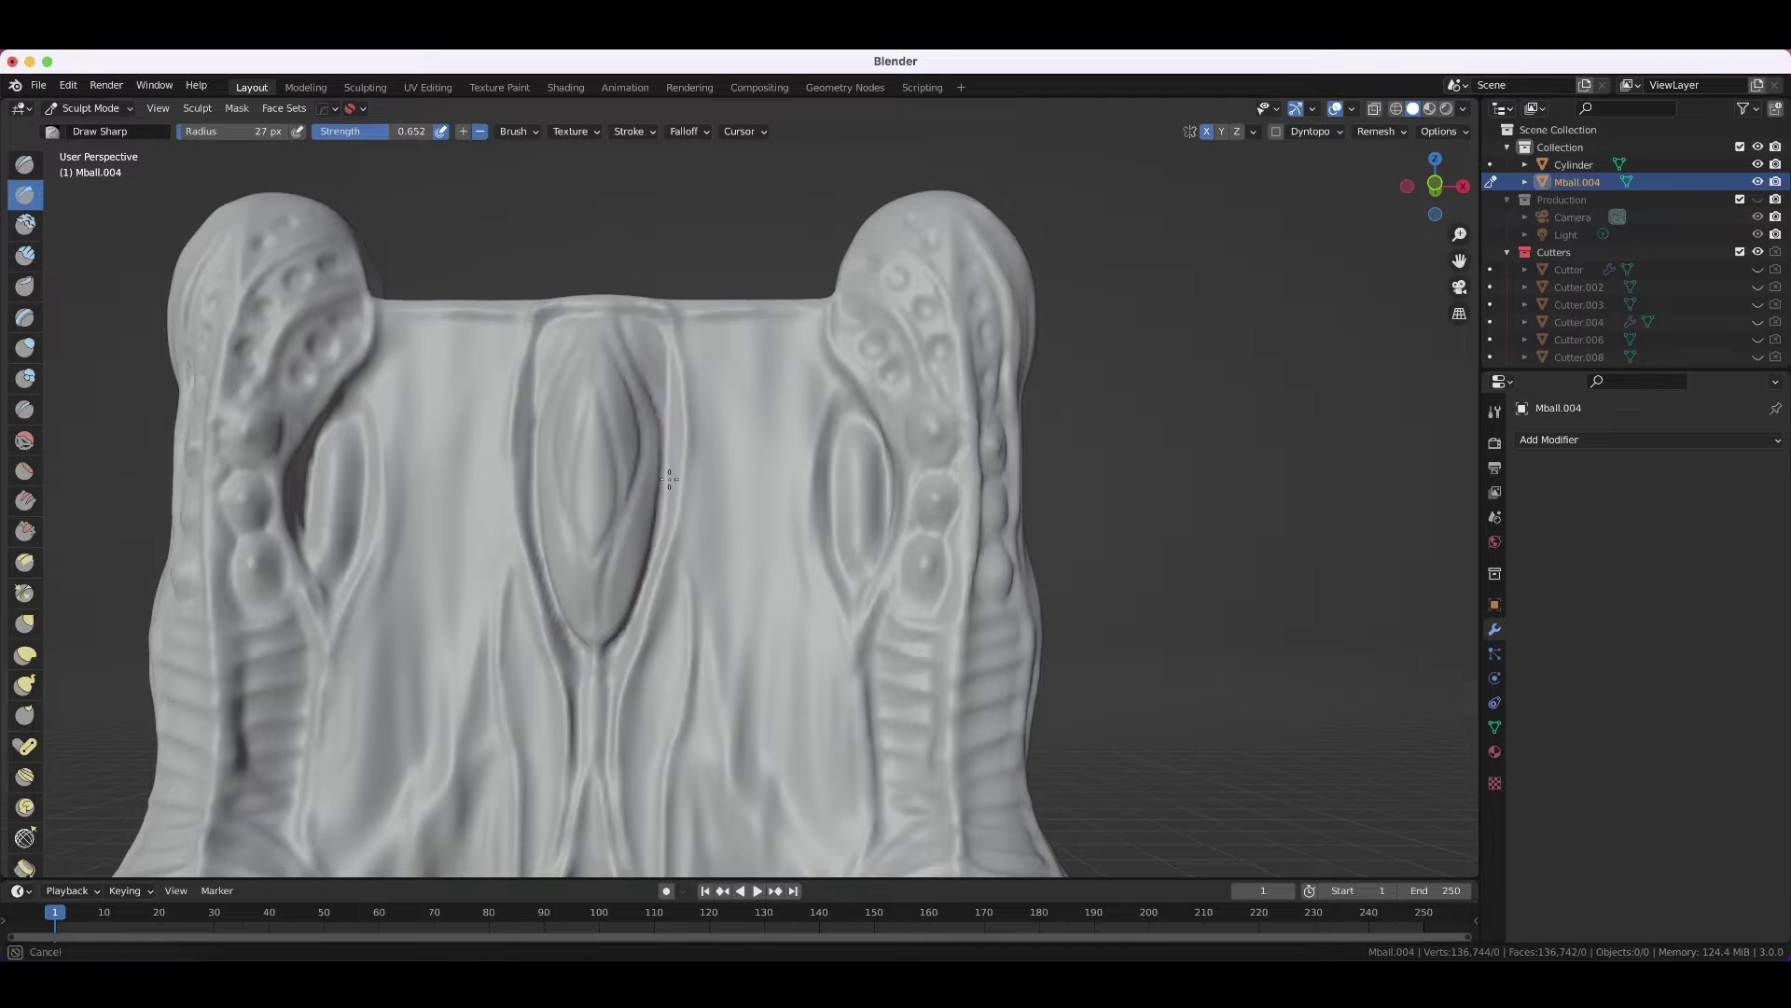
{"action": "mouse_move", "coordinate": [591, 559]}
{"action": "middle_mouse_down"}
{"action": "mouse_move", "coordinate": [632, 682]}
{"action": "mouse_move", "coordinate": [751, 295]}
{"action": "middle_mouse_up"}
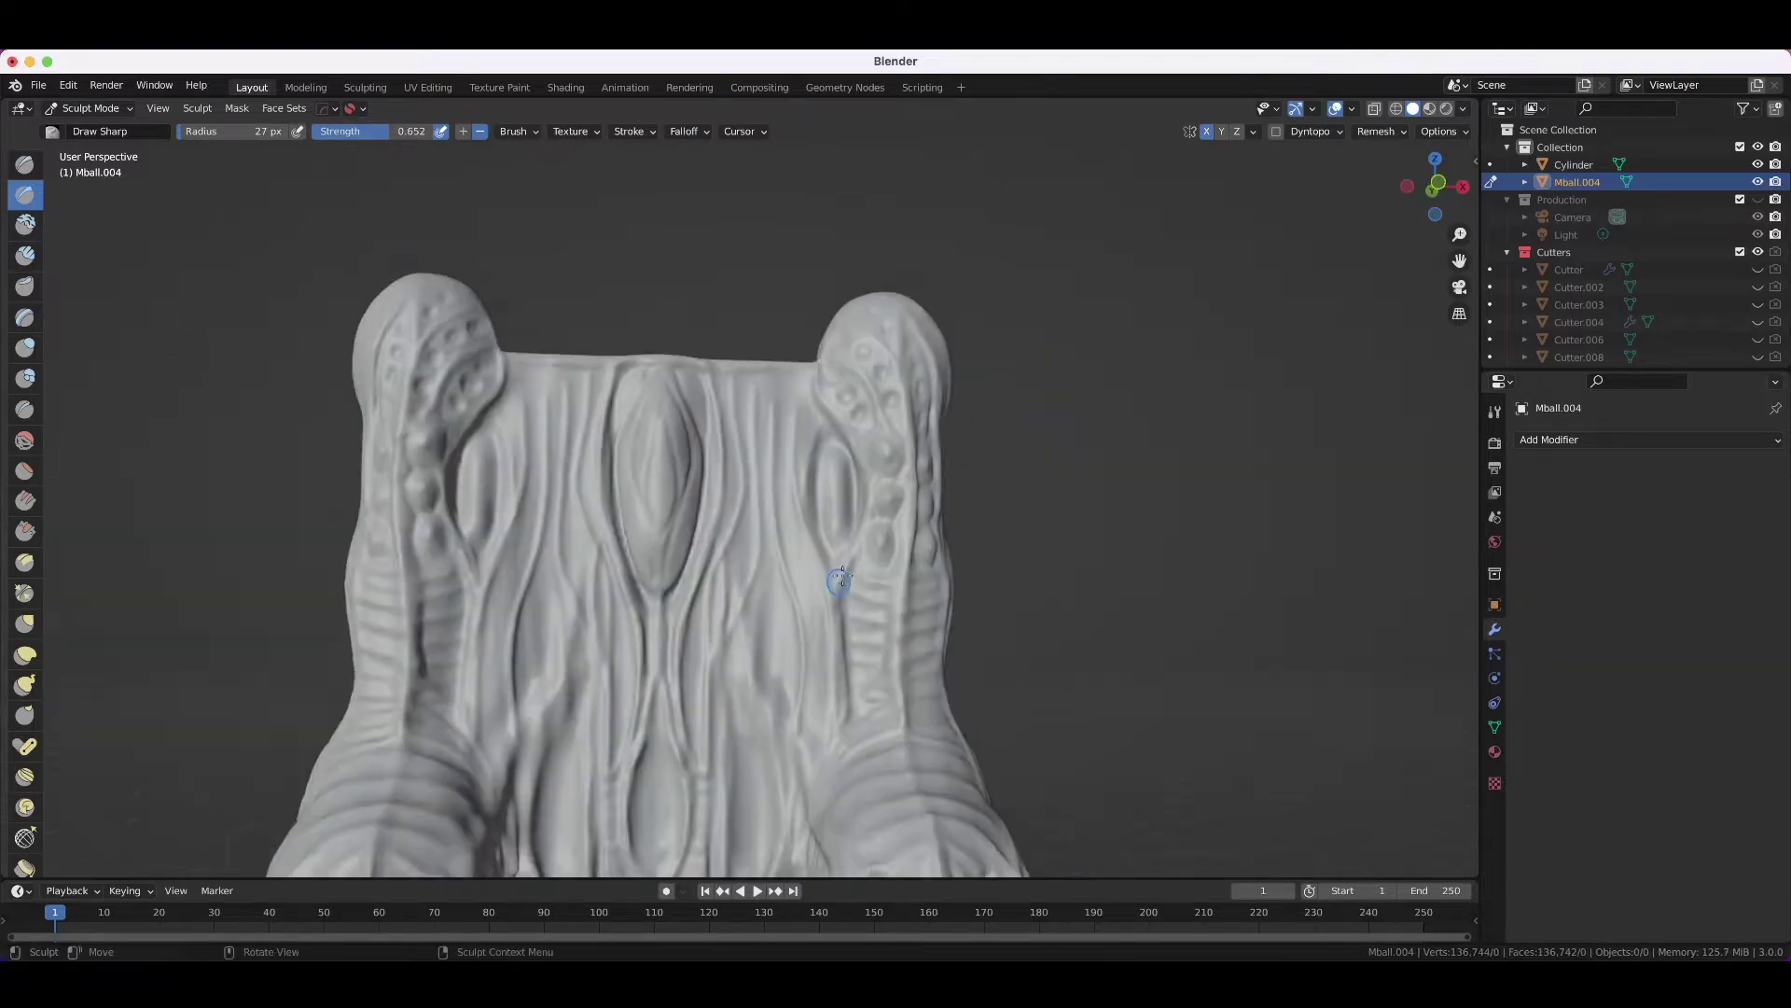
{"action": "mouse_move", "coordinate": [810, 368]}
{"action": "middle_mouse_down", "text": "ctrl"}
{"action": "mouse_move", "coordinate": [848, 457]}
{"action": "mouse_move", "coordinate": [646, 582]}
{"action": "middle_mouse_up", "text": "ctrl"}
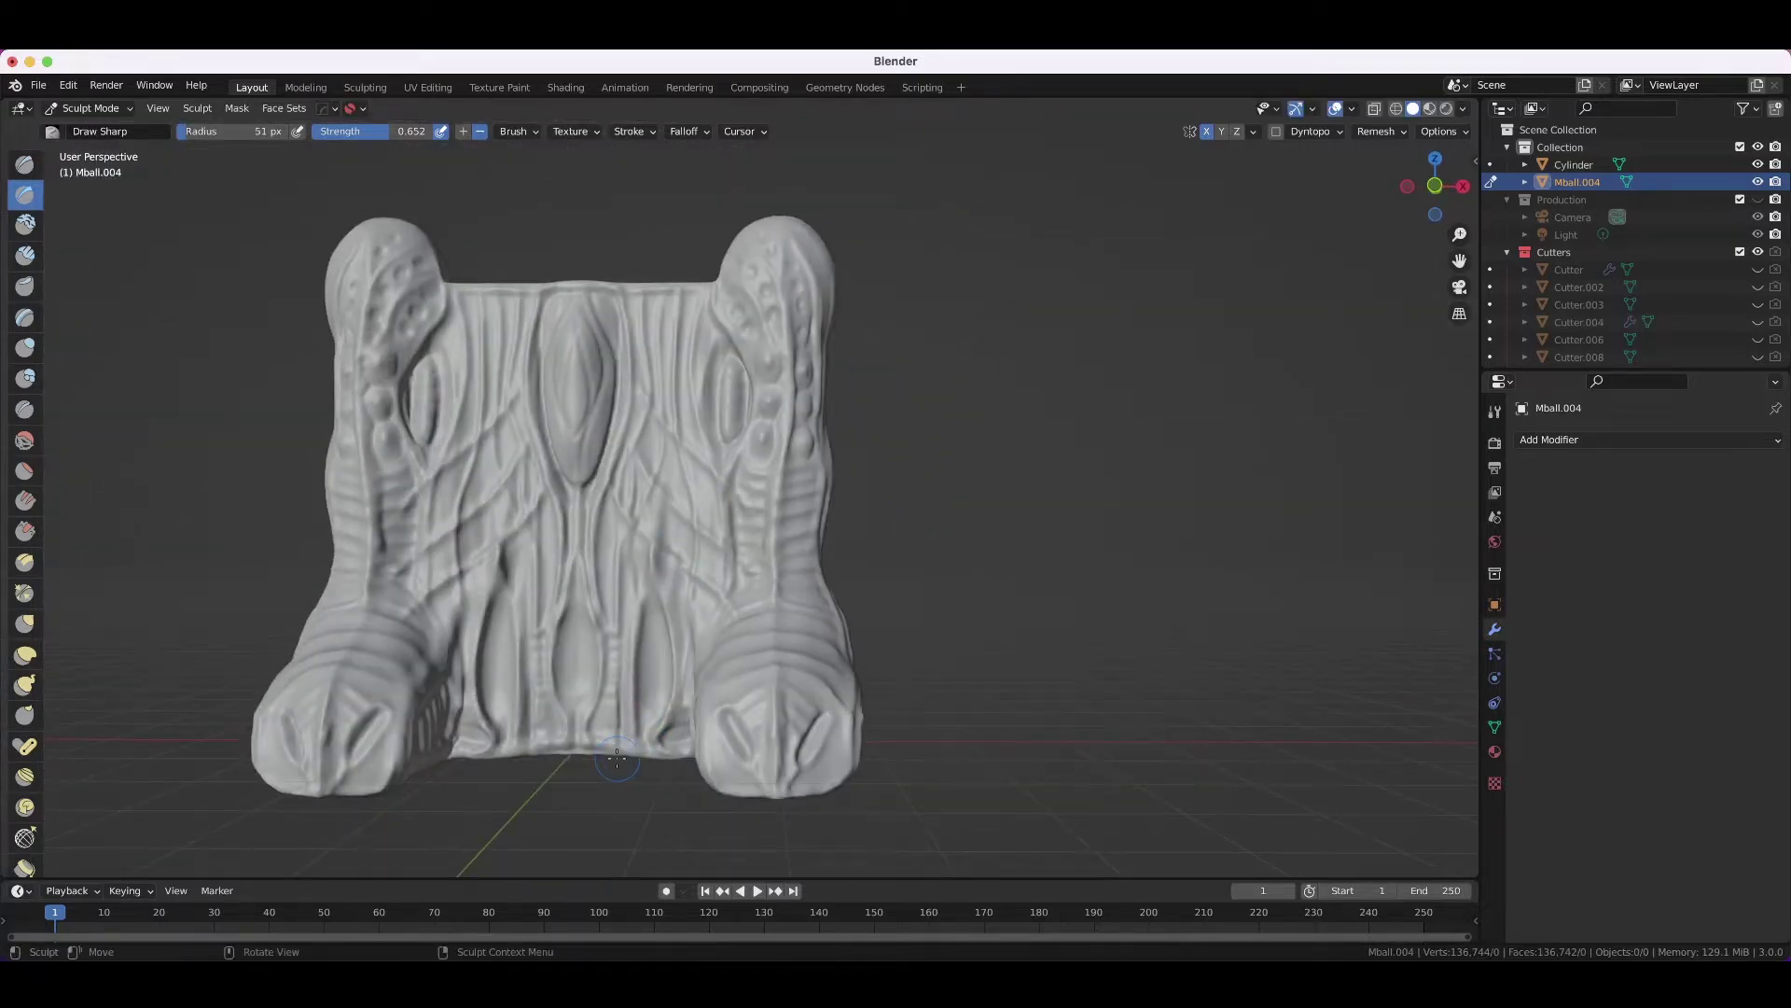
- Sculpt rib-like ridges across the wall front, then return to Object Mode
{"action": "left_click", "coordinate": [629, 130]}
{"action": "mouse_move", "coordinate": [653, 447]}
{"action": "middle_mouse_down", "text": "ctrl"}
{"action": "mouse_move", "coordinate": [725, 625]}
{"action": "mouse_move", "coordinate": [566, 463]}
{"action": "mouse_move", "coordinate": [583, 427]}
{"action": "mouse_move", "coordinate": [784, 408]}
{"action": "mouse_move", "coordinate": [608, 504]}
{"action": "mouse_move", "coordinate": [543, 491]}
{"action": "middle_mouse_up", "text": "ctrl"}
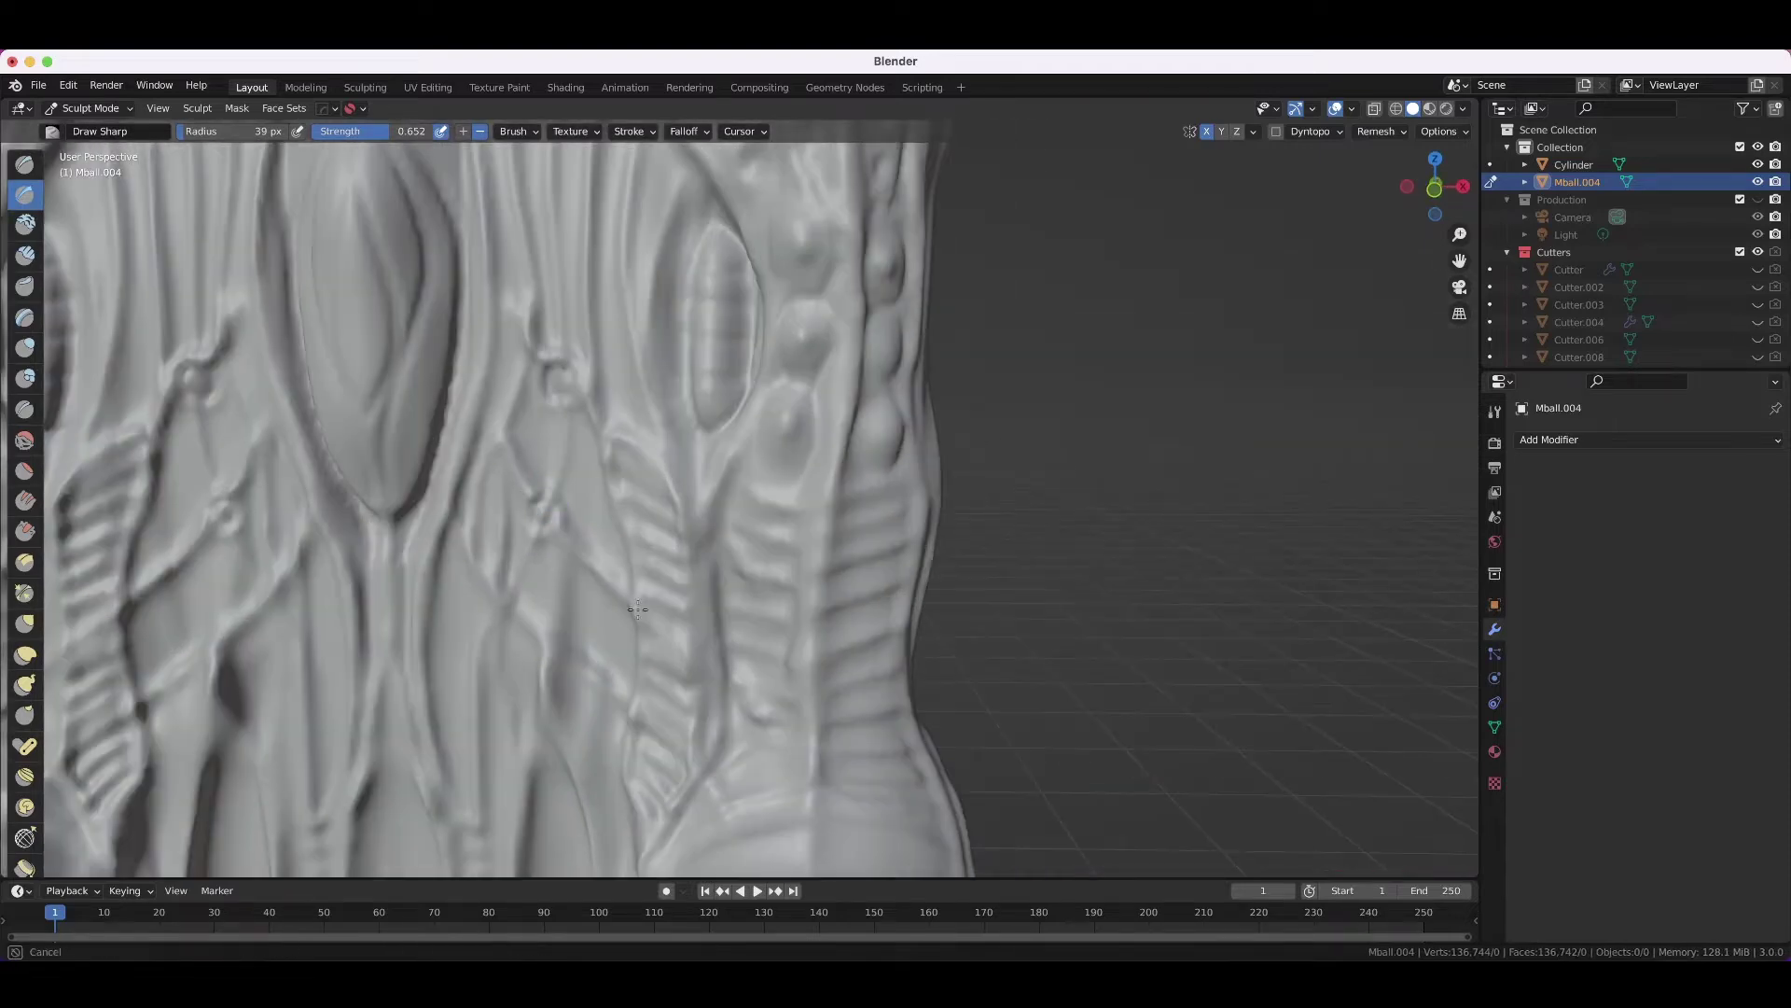
{"action": "middle_click_drag", "start_coordinate": [638, 609], "coordinate": [504, 608], "text": "ctrl"}
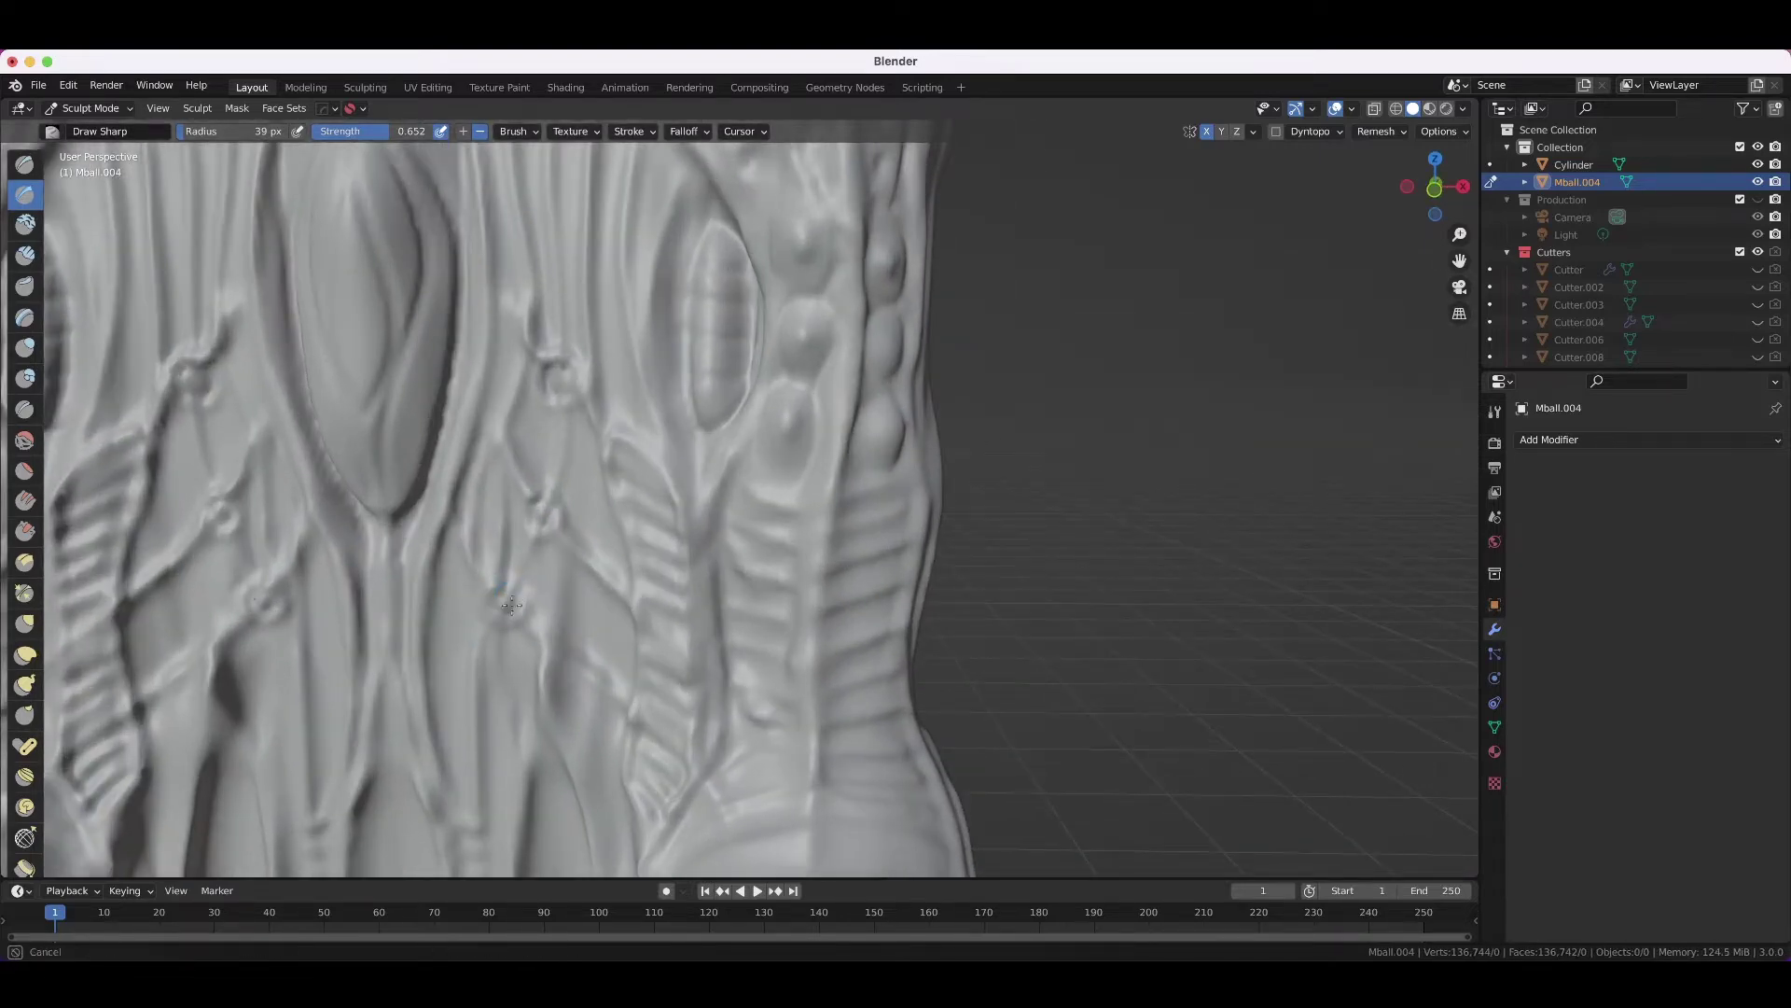
{"action": "mouse_move", "coordinate": [441, 514]}
{"action": "middle_mouse_down", "text": "ctrl"}
{"action": "mouse_move", "coordinate": [522, 560]}
{"action": "mouse_move", "coordinate": [485, 522]}
{"action": "mouse_move", "coordinate": [627, 538]}
{"action": "mouse_move", "coordinate": [549, 327]}
{"action": "middle_mouse_up", "text": "ctrl"}
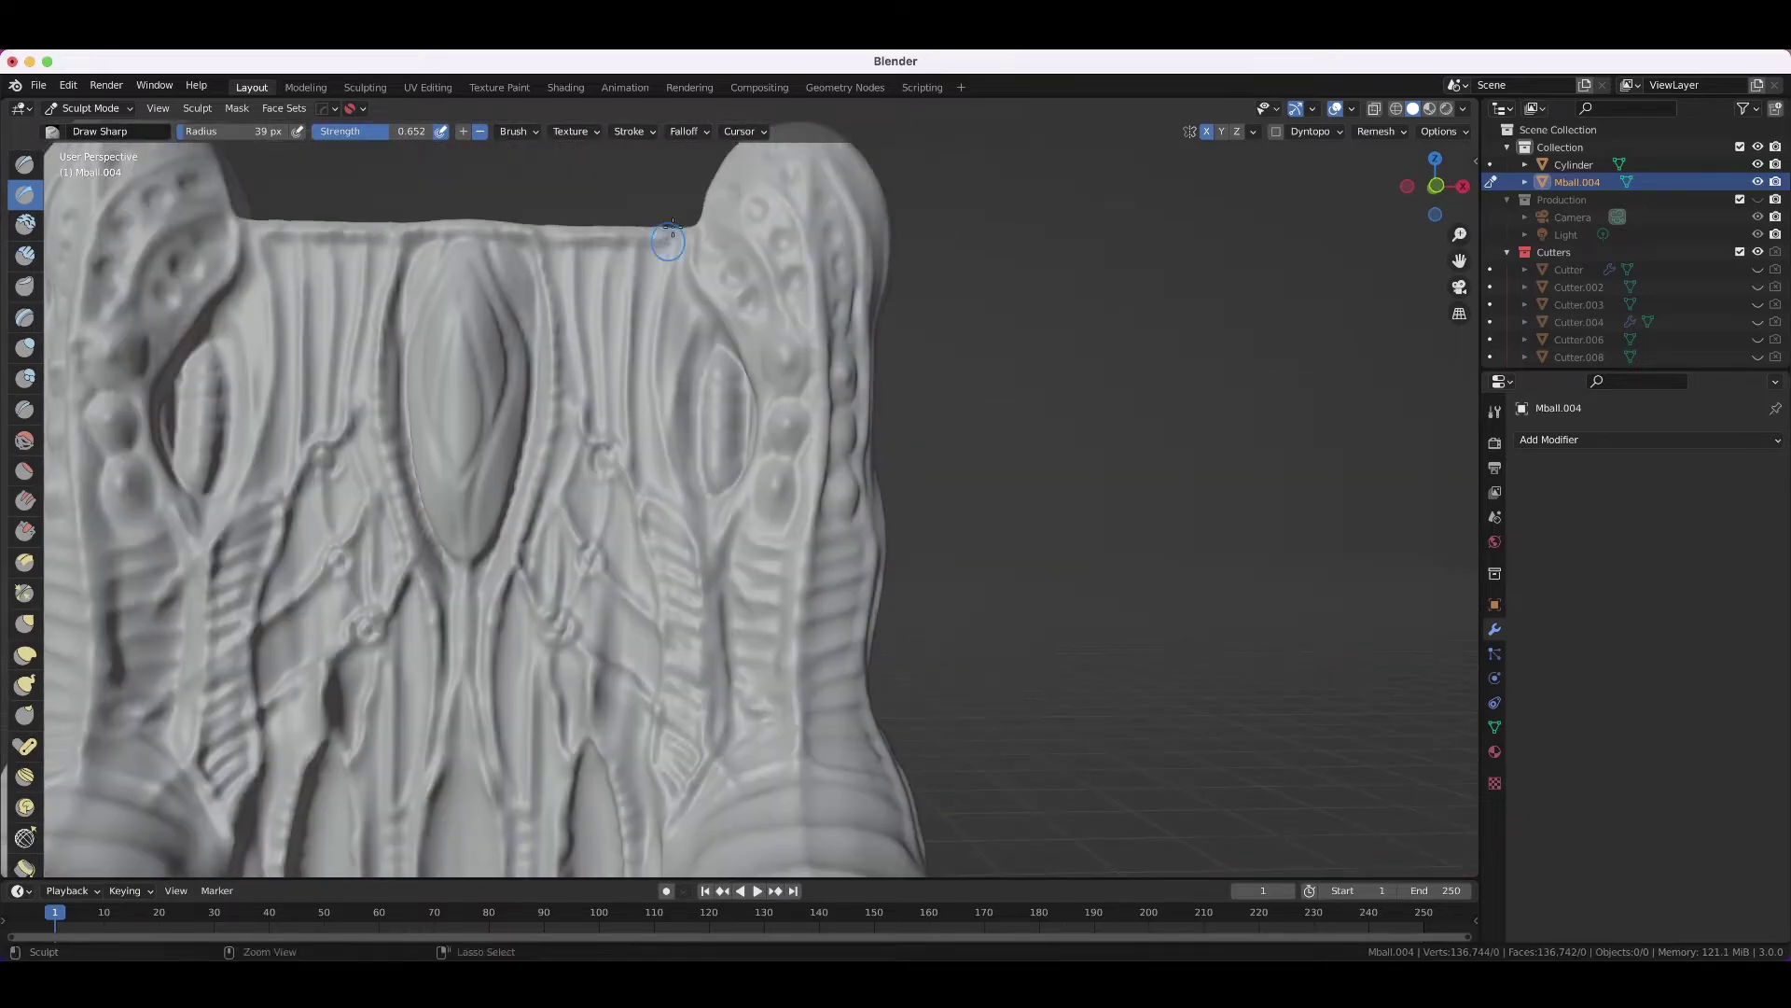
{"action": "mouse_move", "coordinate": [670, 241]}
{"action": "middle_mouse_down", "text": "ctrl"}
{"action": "mouse_move", "coordinate": [827, 436]}
{"action": "mouse_move", "coordinate": [795, 515]}
{"action": "middle_mouse_up", "text": "ctrl"}
{"action": "mouse_move", "coordinate": [773, 729]}
{"action": "middle_mouse_down", "text": "ctrl"}
{"action": "mouse_move", "coordinate": [724, 588]}
{"action": "mouse_move", "coordinate": [826, 535]}
{"action": "middle_mouse_up", "text": "ctrl"}
{"action": "key", "text": "ctrl+Tab"}
- Move the wall sculpt 12.571 m along X to clear space
{"action": "key", "text": "g"}
{"action": "key", "text": "x"}
{"action": "left_click", "coordinate": [752, 619]}
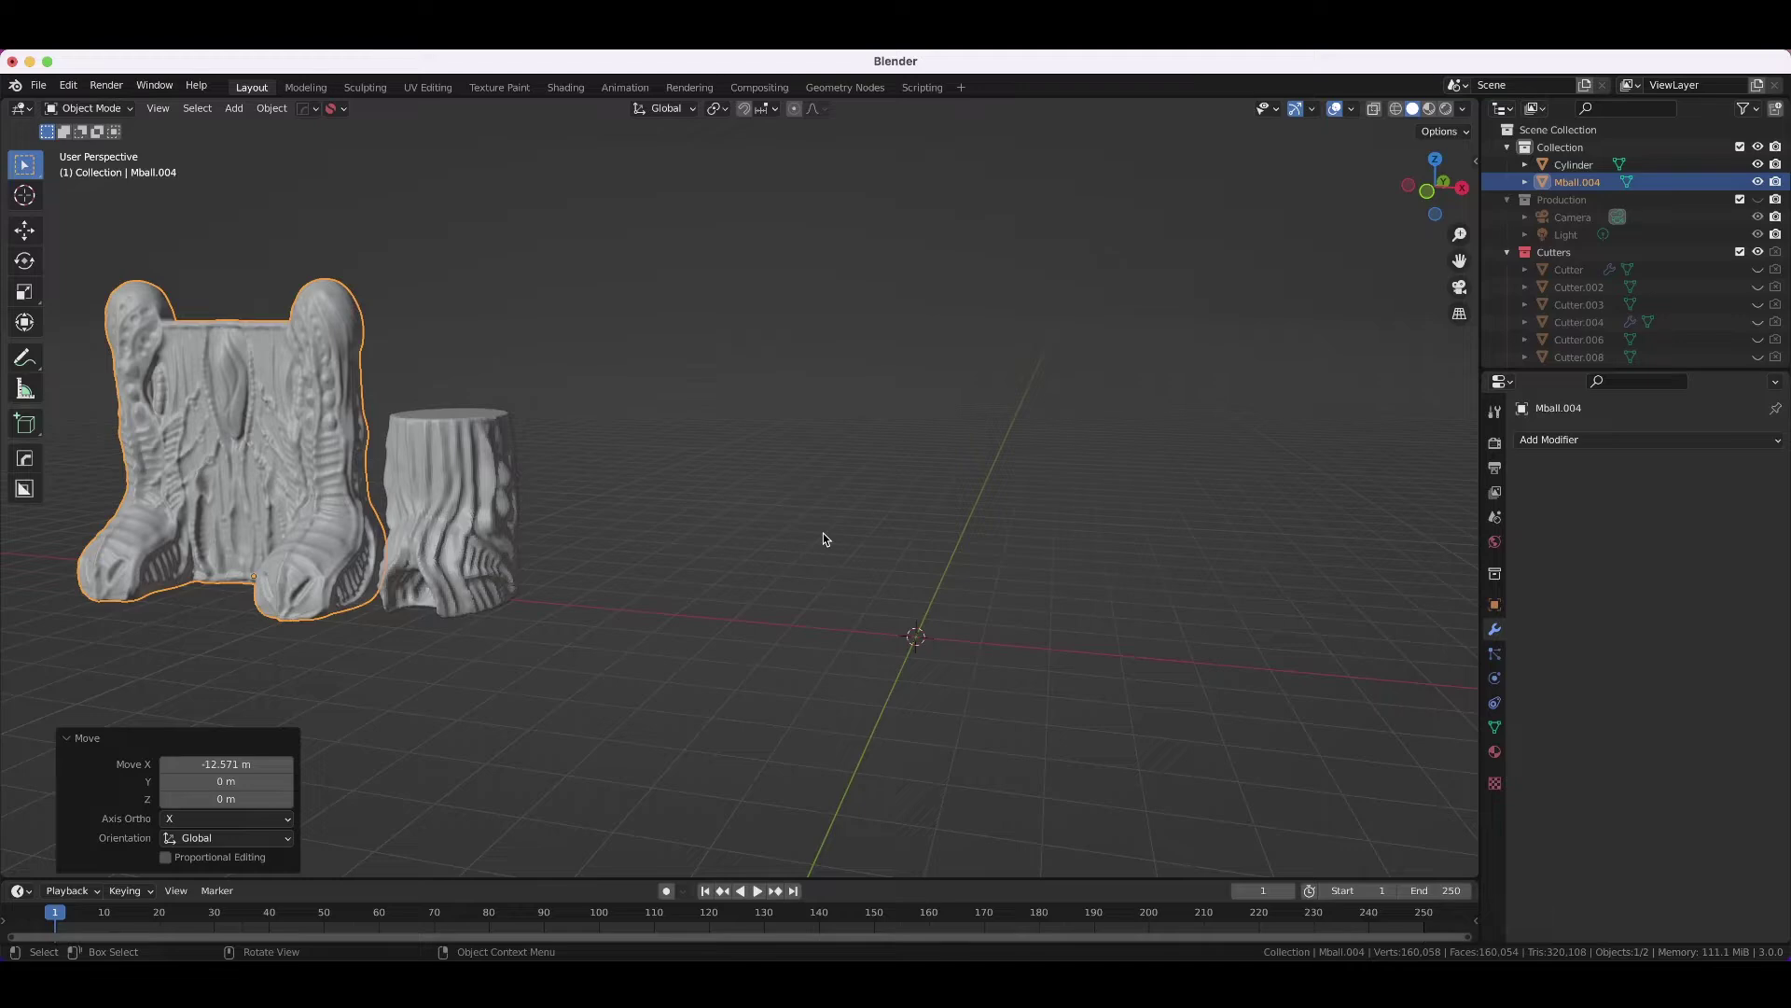
- Add a cube and flatten it vertically into a thin slab
{"action": "key", "text": "shift+a"}
{"action": "left_click", "coordinate": [868, 560]}
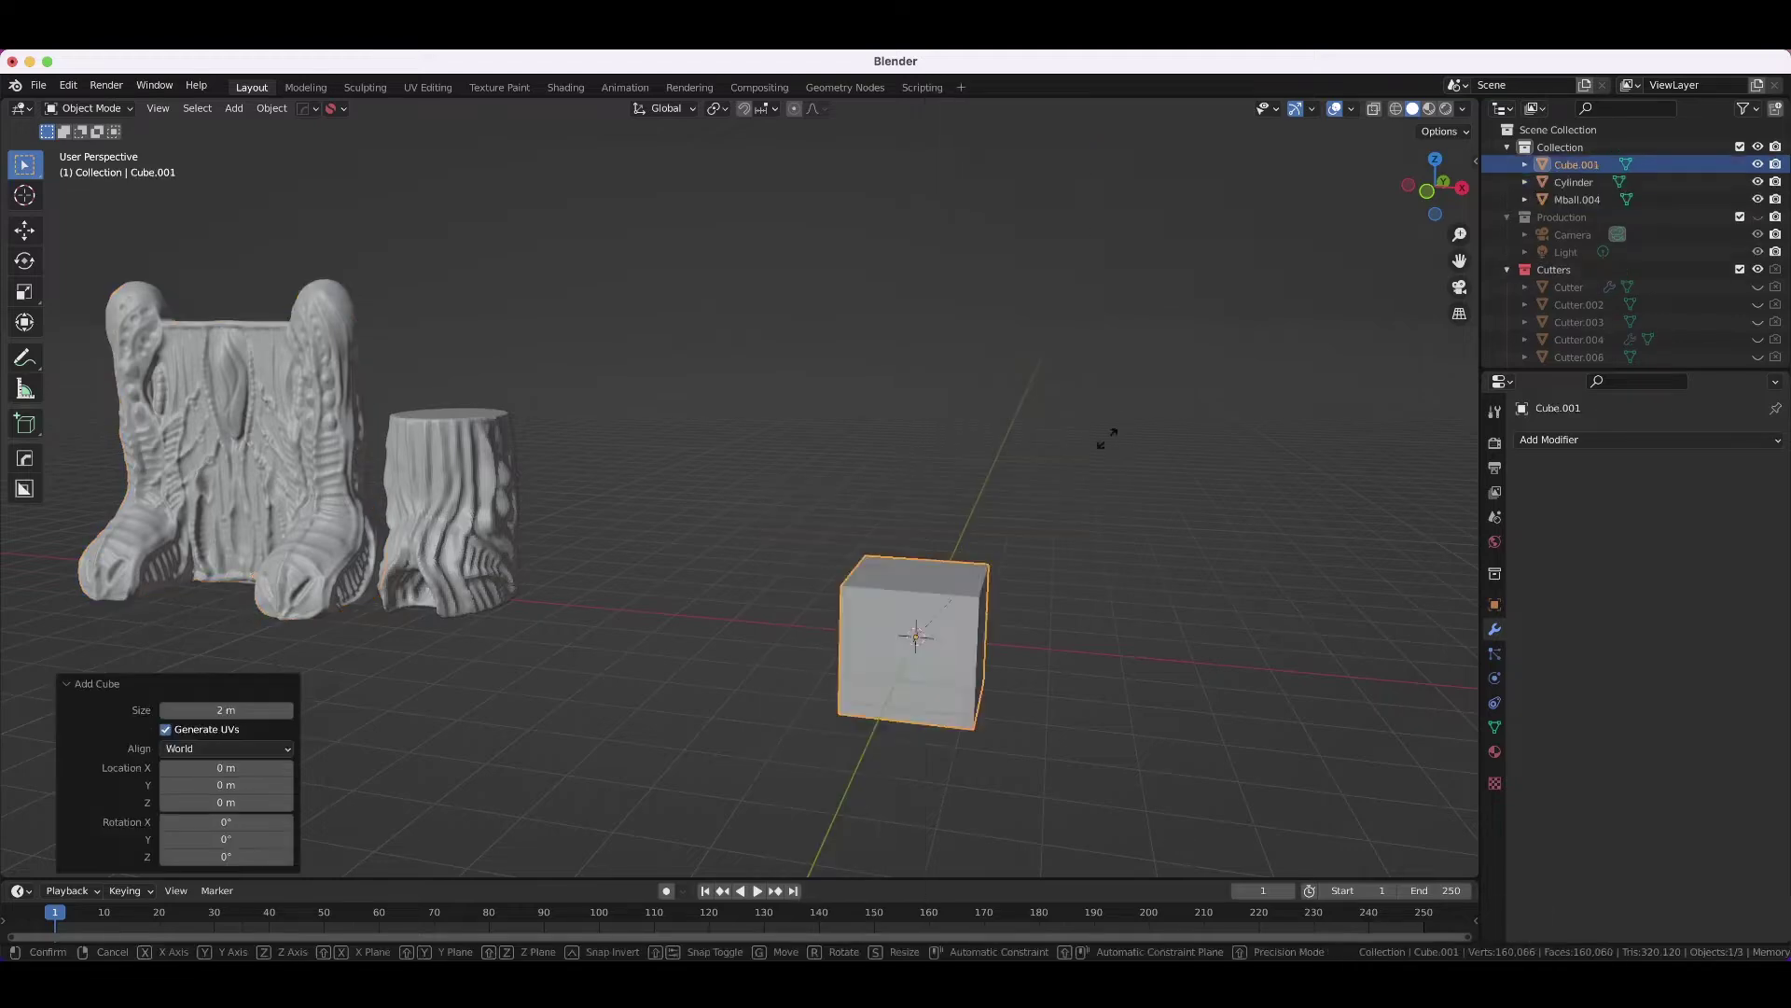
{"action": "key", "text": "s"}
{"action": "key", "text": "z"}
{"action": "key", "text": "Return"}
{"action": "middle_click_drag", "start_coordinate": [989, 559], "coordinate": [1057, 628]}
{"action": "key", "text": "s"}
{"action": "key", "text": "x"}
{"action": "key", "text": "Escape"}
- Put the slab into Sculpt Mode and view it straight from the top
{"action": "key", "text": "Tab"}
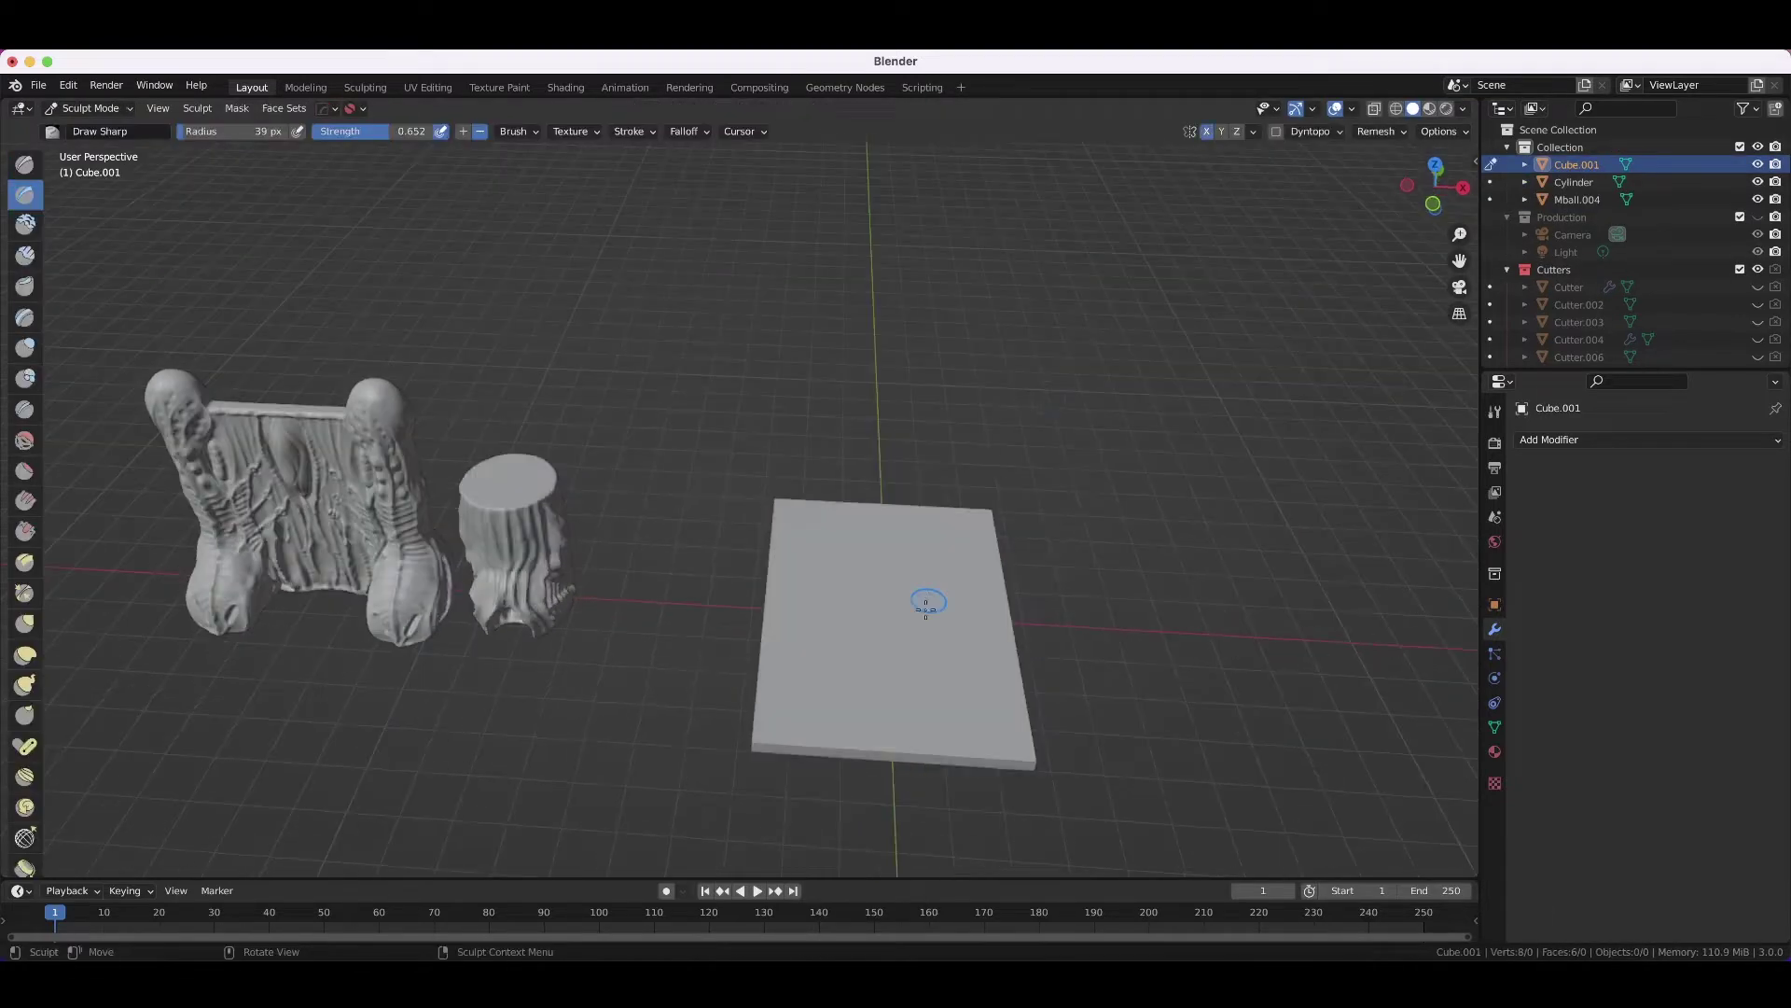
{"action": "middle_click_drag", "start_coordinate": [920, 608], "coordinate": [879, 607]}
{"action": "key", "text": "a"}
{"action": "key", "text": "ctrl+Tab"}
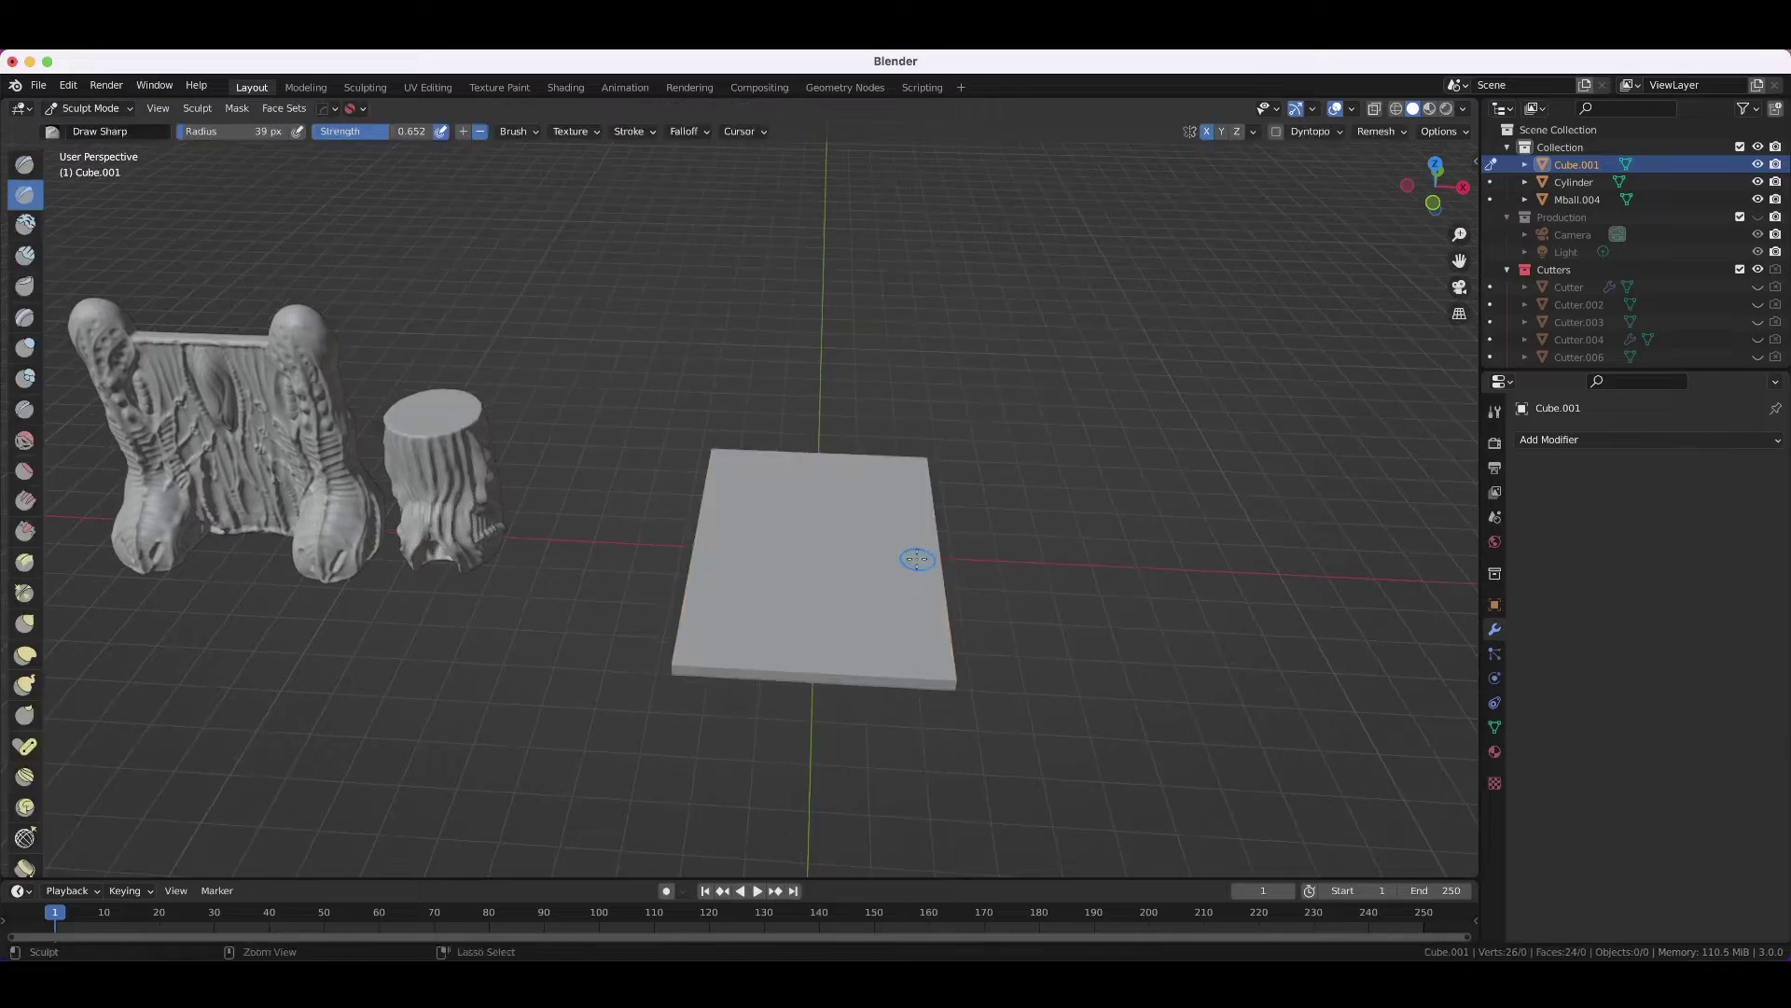
{"action": "key", "text": "KP_7"}
- Sculpt a mirrored central spine groove with pairs of ribs branching outward
{"action": "left_click_drag", "start_coordinate": [861, 340], "coordinate": [856, 767]}
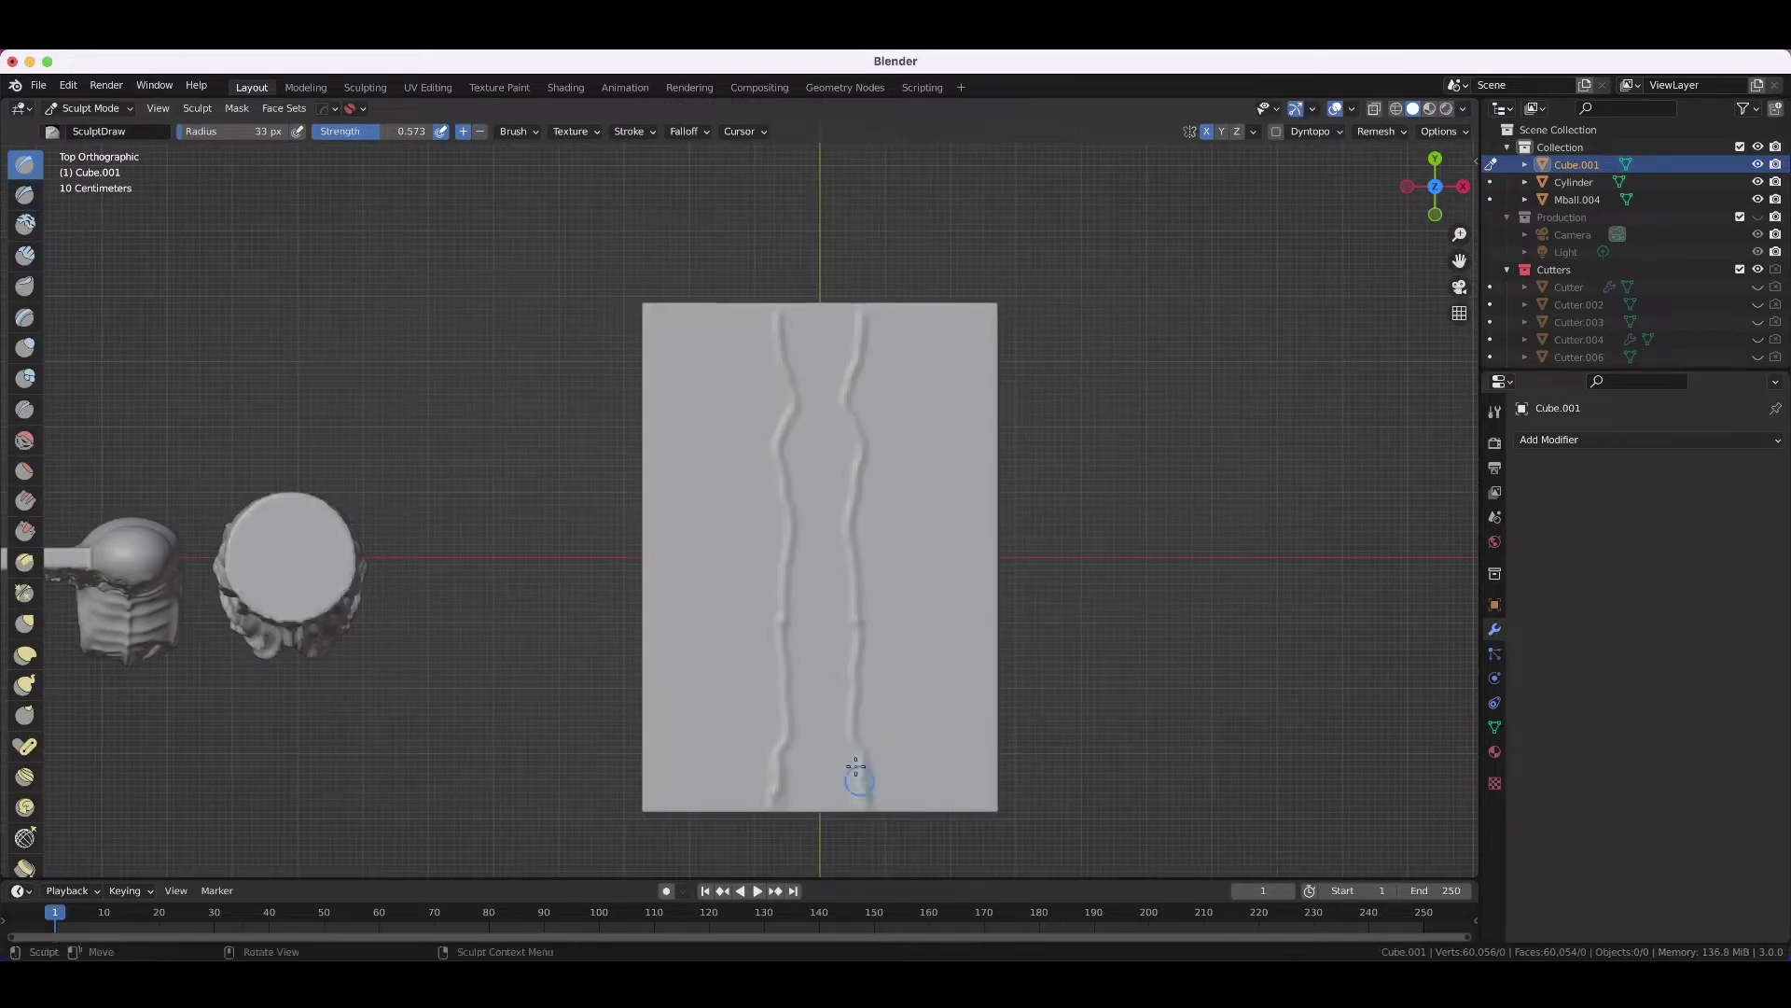
{"action": "left_click_drag", "start_coordinate": [816, 441], "coordinate": [771, 484]}
{"action": "left_click_drag", "start_coordinate": [989, 546], "coordinate": [852, 660]}
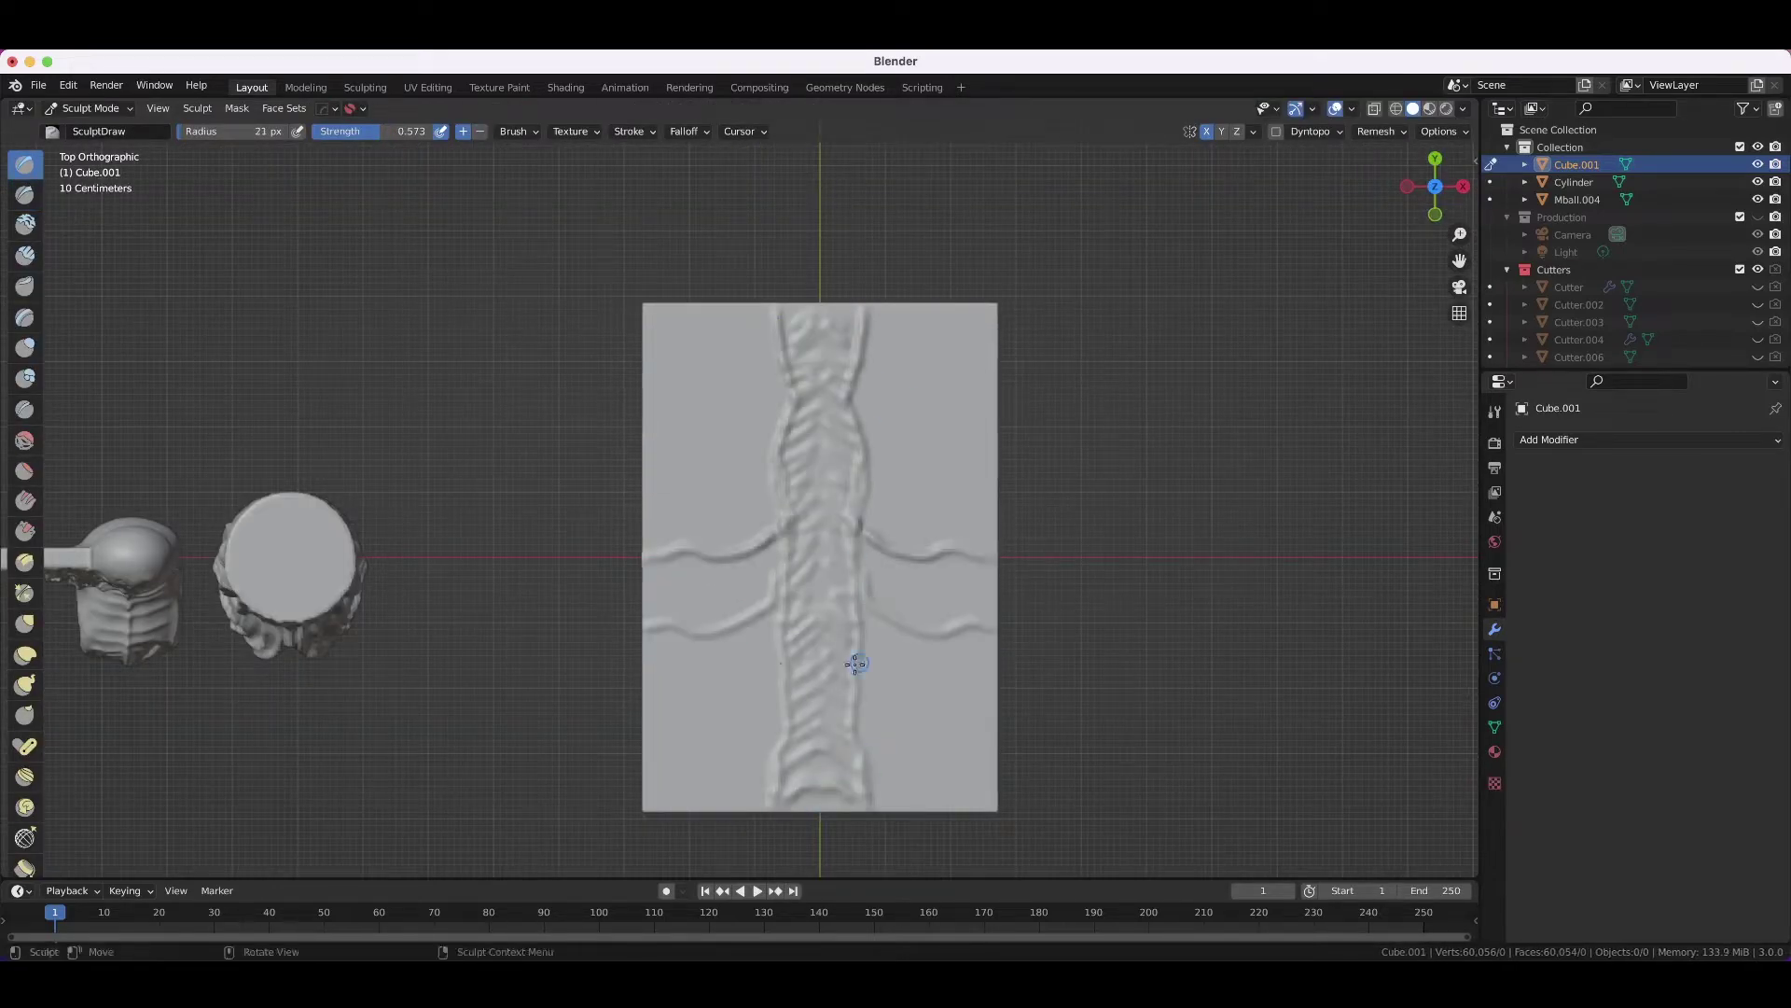
{"action": "left_click_drag", "start_coordinate": [989, 727], "coordinate": [863, 746]}
{"action": "left_click_drag", "start_coordinate": [863, 336], "coordinate": [869, 421]}
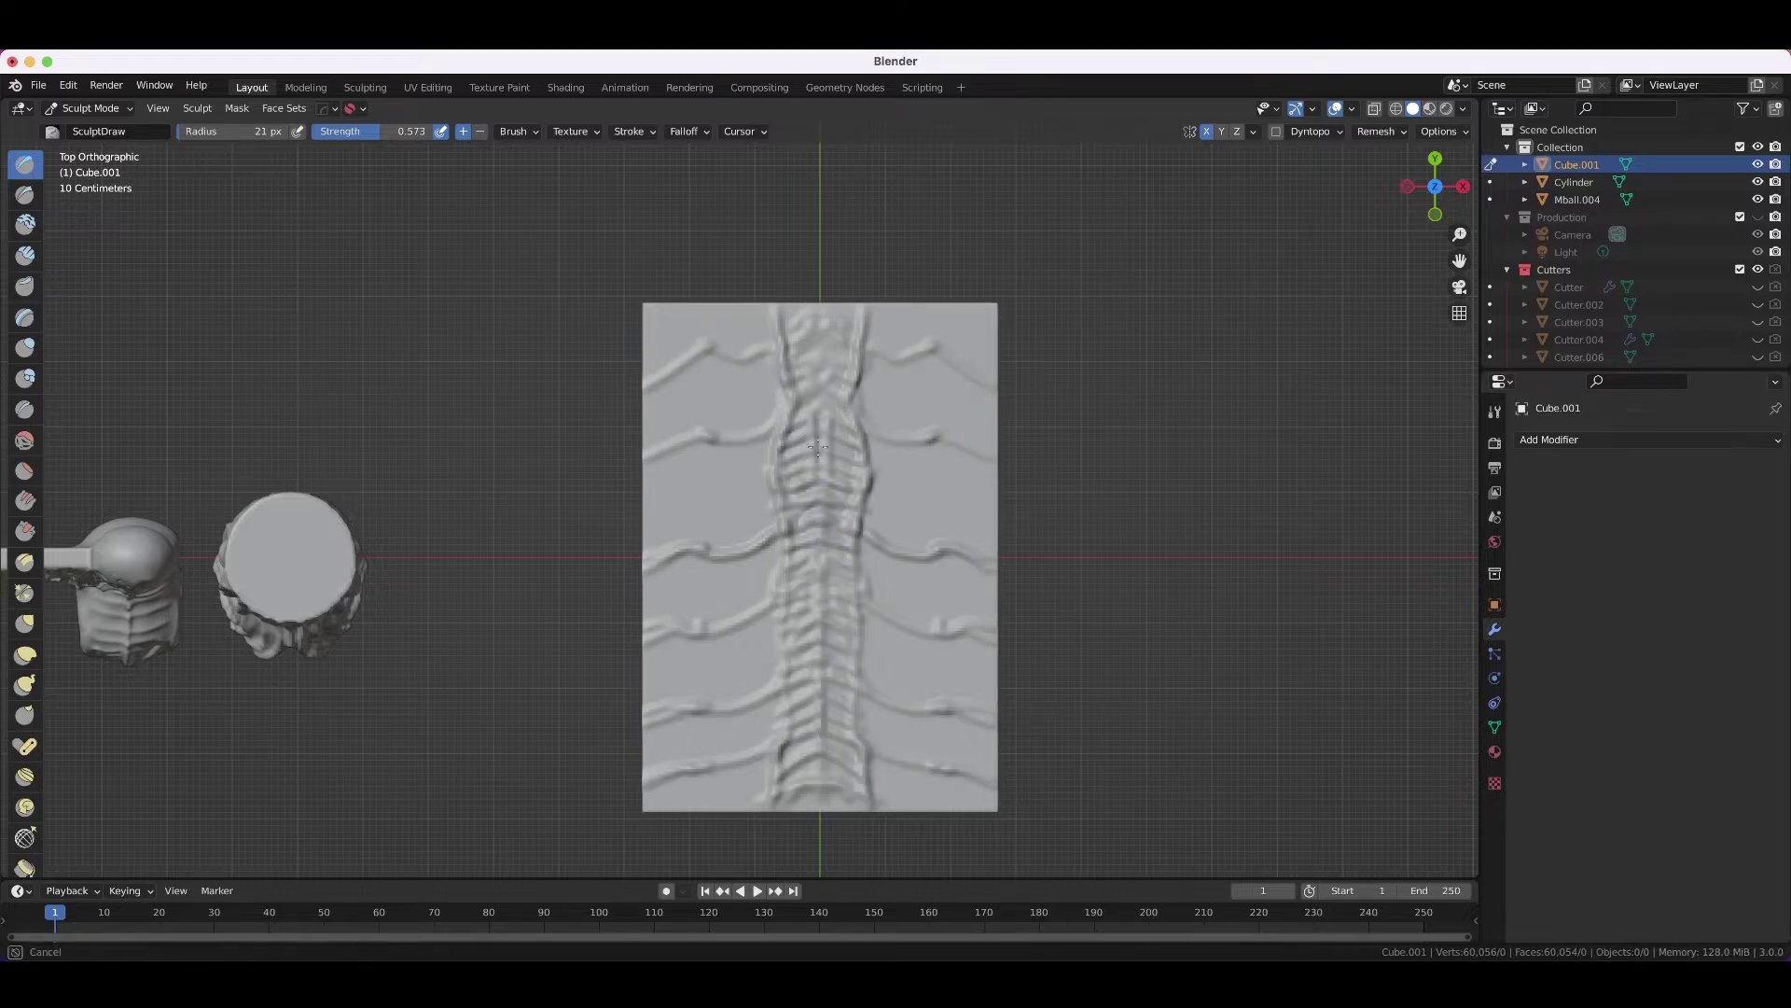
- Voxel-remesh the slab at 0.0392 and enlarge the brush to 53 px
{"action": "key", "text": "r"}
{"action": "mouse_move", "coordinate": [869, 495]}
{"action": "middle_mouse_down"}
{"action": "mouse_move", "coordinate": [840, 724]}
{"action": "mouse_move", "coordinate": [758, 682]}
{"action": "mouse_move", "coordinate": [780, 640]}
{"action": "mouse_move", "coordinate": [748, 758]}
{"action": "mouse_move", "coordinate": [904, 431]}
{"action": "middle_mouse_up"}
{"action": "left_click", "coordinate": [840, 724]}
{"action": "key", "text": "ctrl+r"}
{"action": "key", "text": "f"}
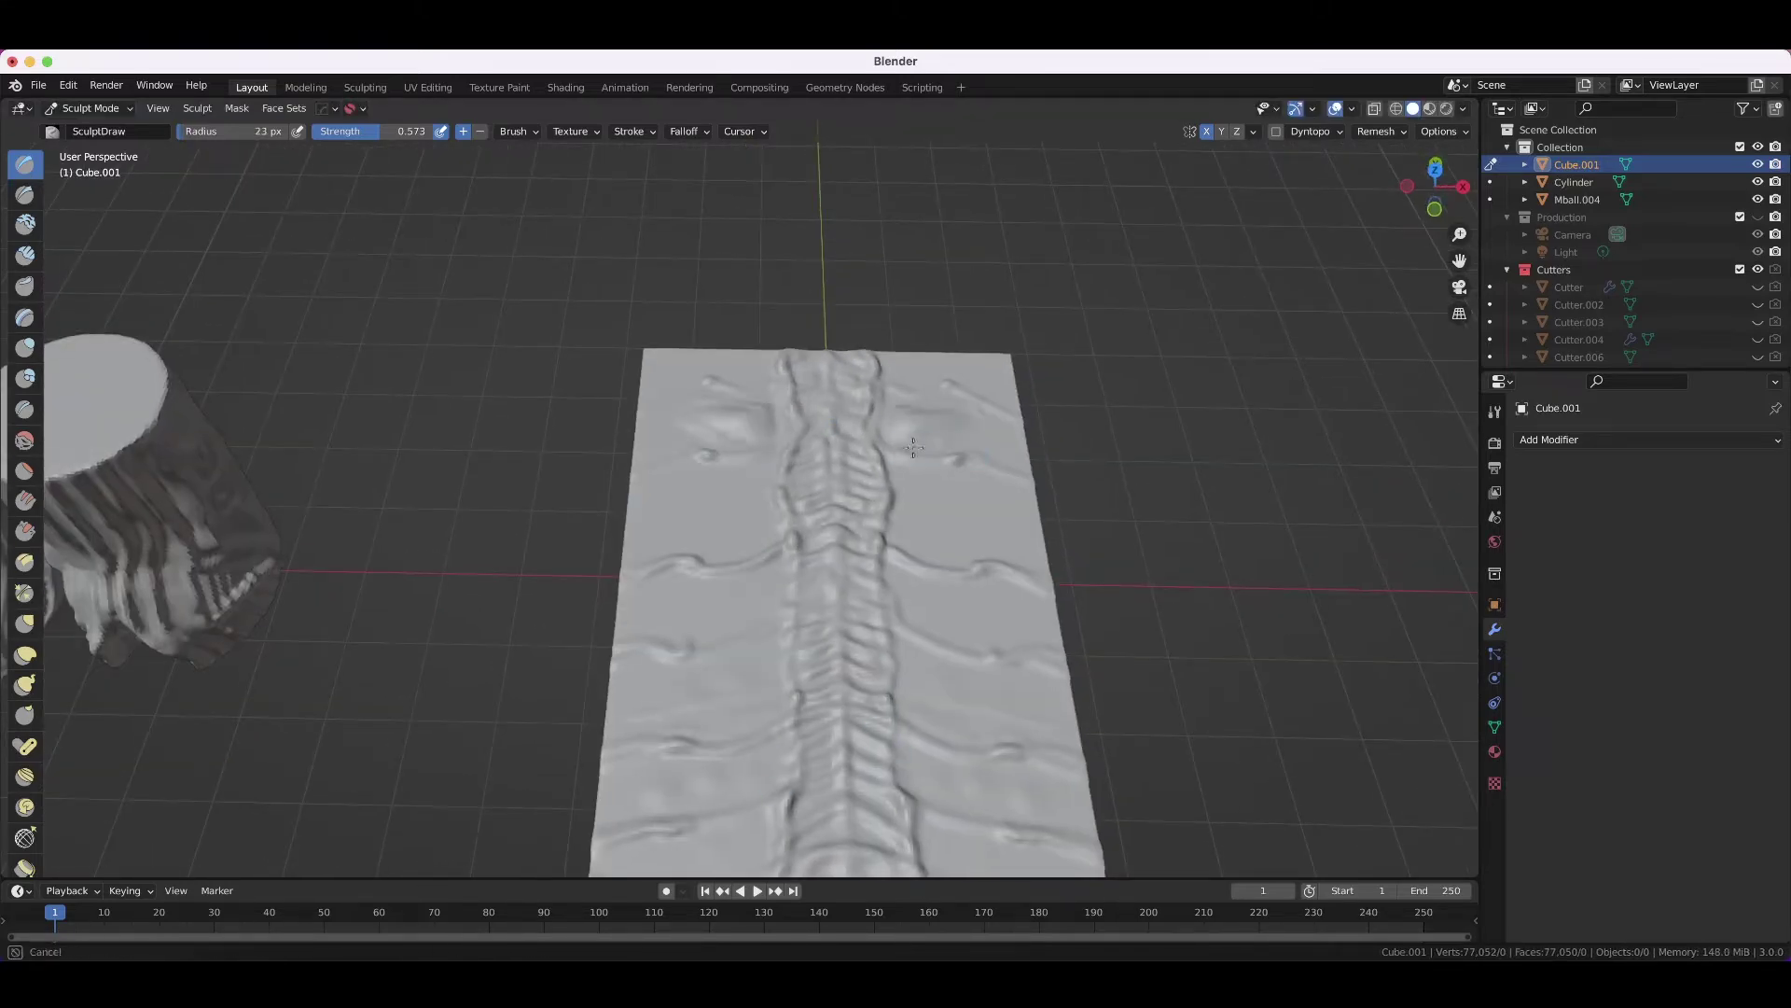
{"action": "mouse_move", "coordinate": [977, 371]}
{"action": "middle_mouse_down"}
{"action": "mouse_move", "coordinate": [644, 577]}
{"action": "mouse_move", "coordinate": [815, 582]}
{"action": "middle_mouse_up"}
- Switch to the sharp crease brush and remesh the slab finer at 0.0353
{"action": "key", "text": "c"}
{"action": "key", "text": "shift+x"}
{"action": "key", "text": "r"}
{"action": "left_click", "coordinate": [903, 476]}
{"action": "key", "text": "ctrl+r"}
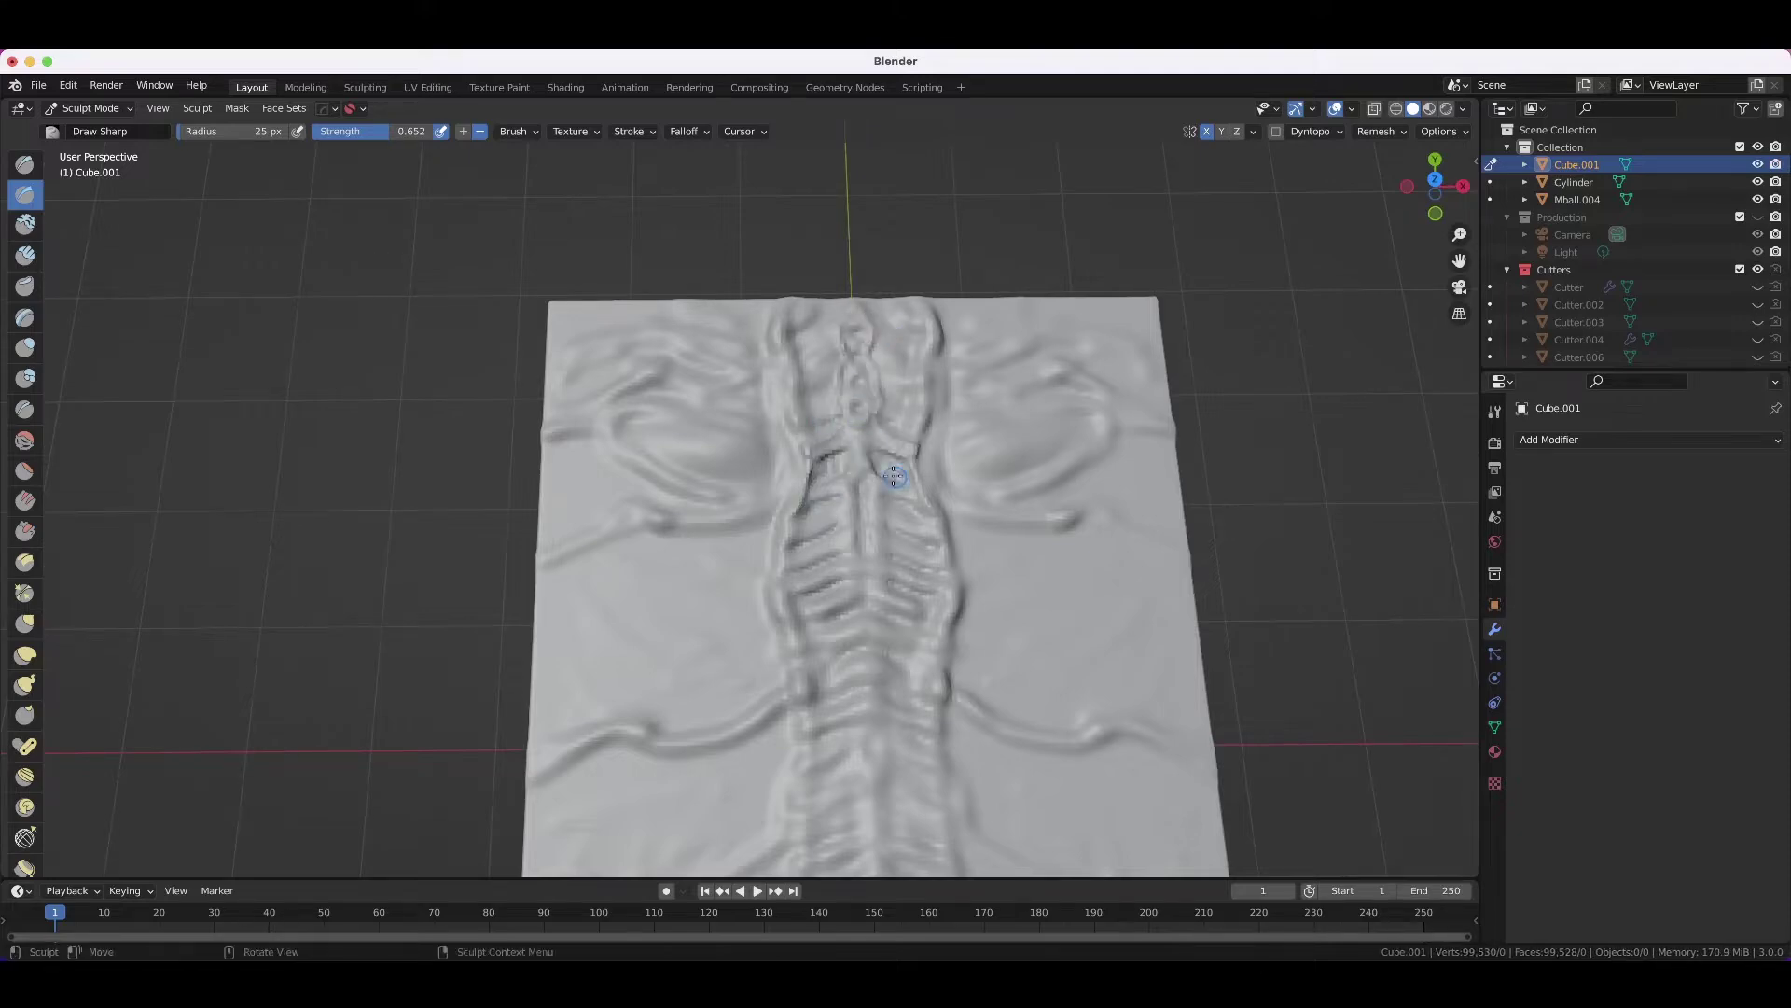
- Carve mirrored creases between the lower ribs with a 63 px brush, then switch to SculptDraw
{"action": "mouse_move", "coordinate": [882, 504]}
{"action": "middle_mouse_down"}
{"action": "mouse_move", "coordinate": [795, 606]}
{"action": "mouse_move", "coordinate": [808, 555]}
{"action": "middle_mouse_up"}
{"action": "key", "text": "f"}
{"action": "left_click", "coordinate": [795, 606]}
{"action": "key", "text": "f"}
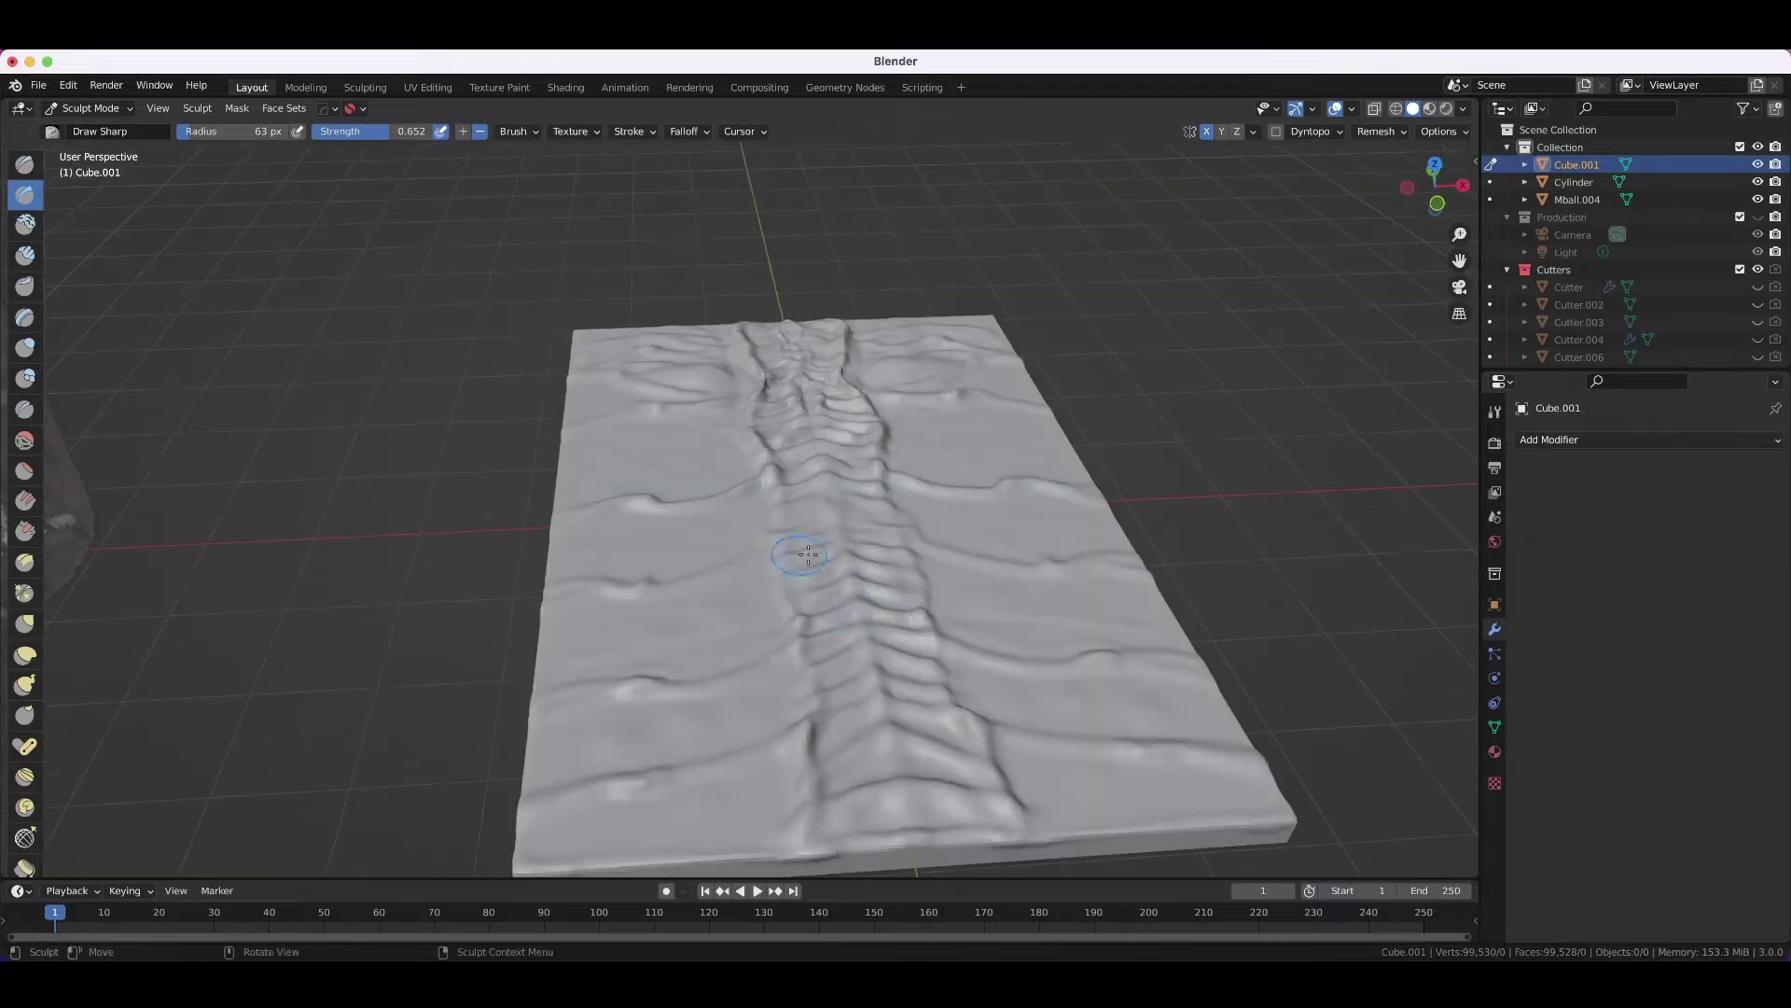
{"action": "mouse_move", "coordinate": [890, 786]}
{"action": "middle_mouse_down"}
{"action": "mouse_move", "coordinate": [715, 698]}
{"action": "mouse_move", "coordinate": [773, 635]}
{"action": "middle_mouse_up"}
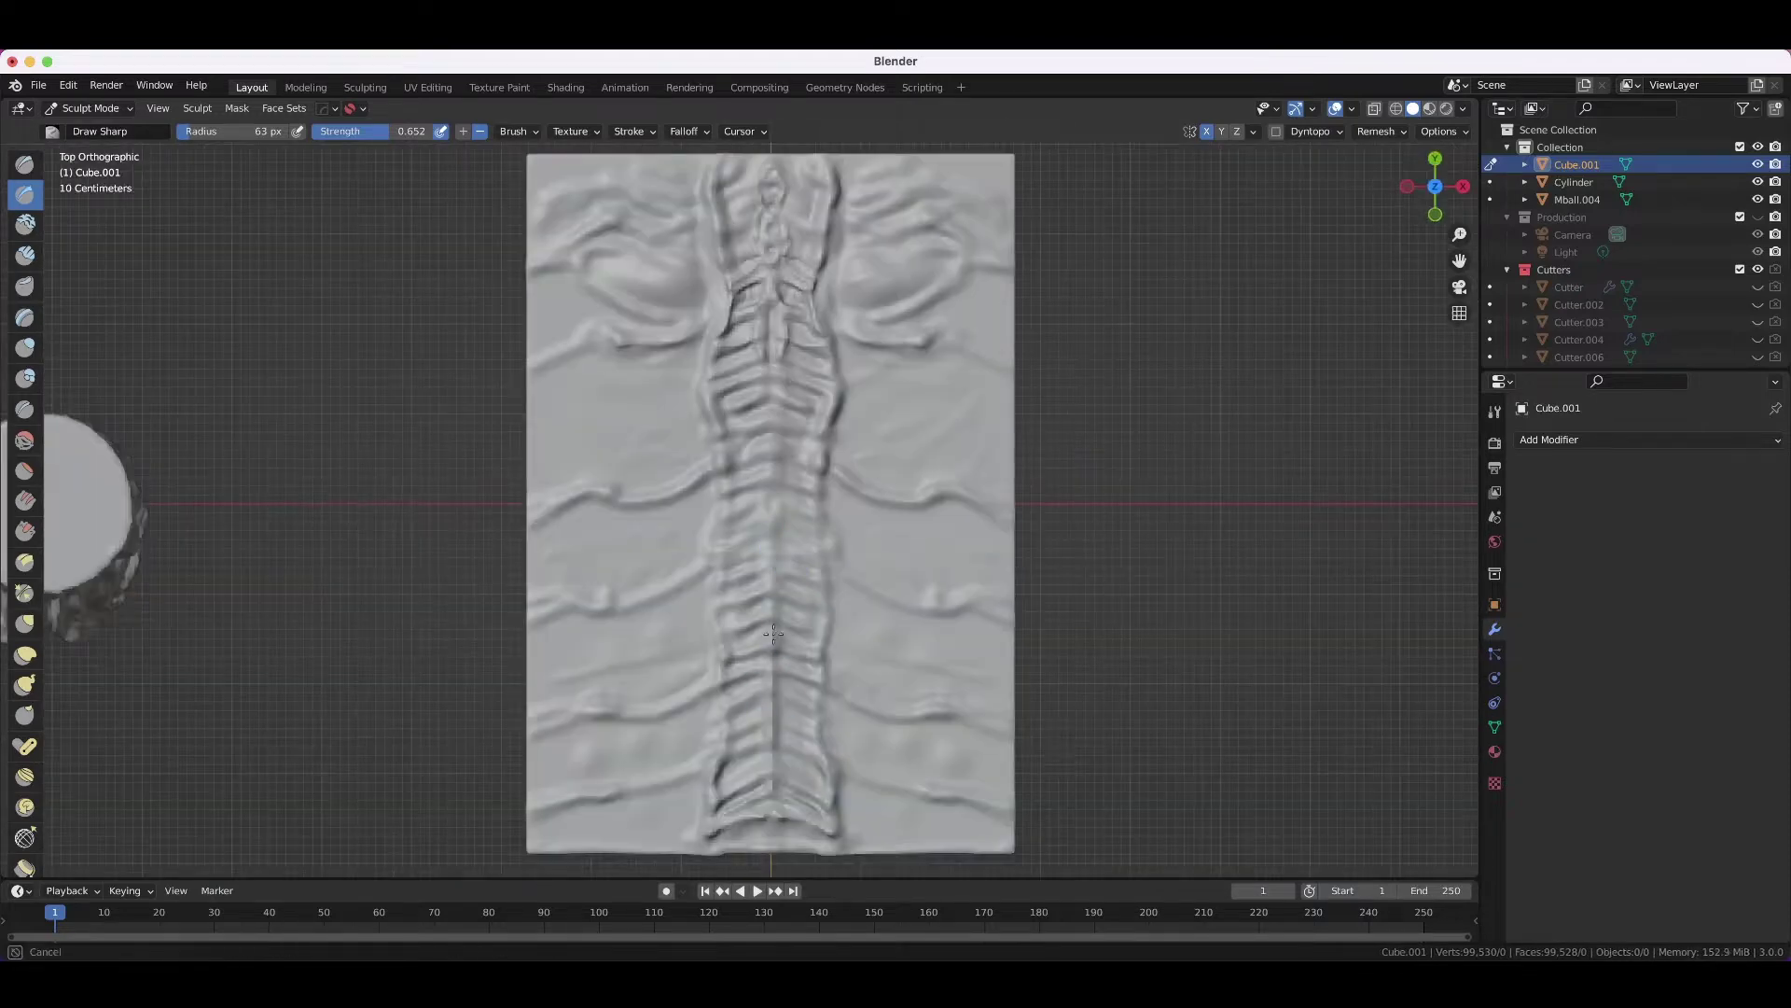
{"action": "left_click_drag", "start_coordinate": [950, 799], "coordinate": [980, 764]}
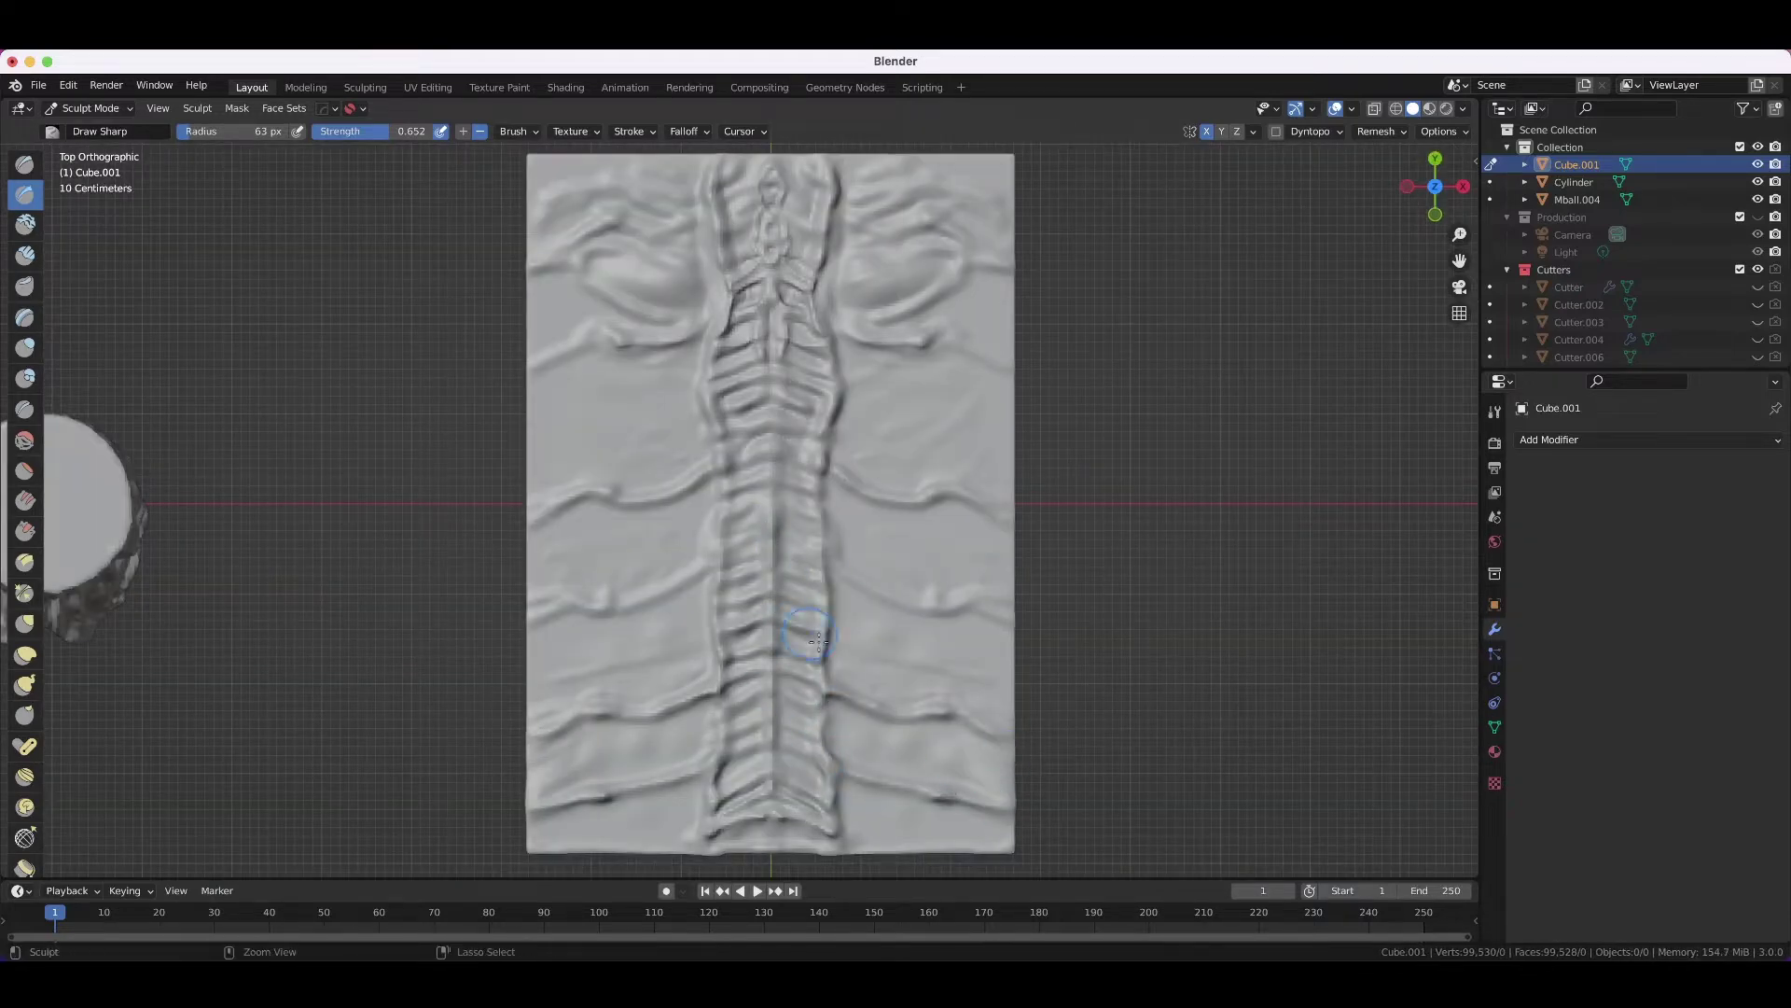
{"action": "mouse_move", "coordinate": [813, 640]}
{"action": "middle_mouse_down"}
{"action": "mouse_move", "coordinate": [879, 359]}
{"action": "mouse_move", "coordinate": [893, 424]}
{"action": "middle_mouse_up"}
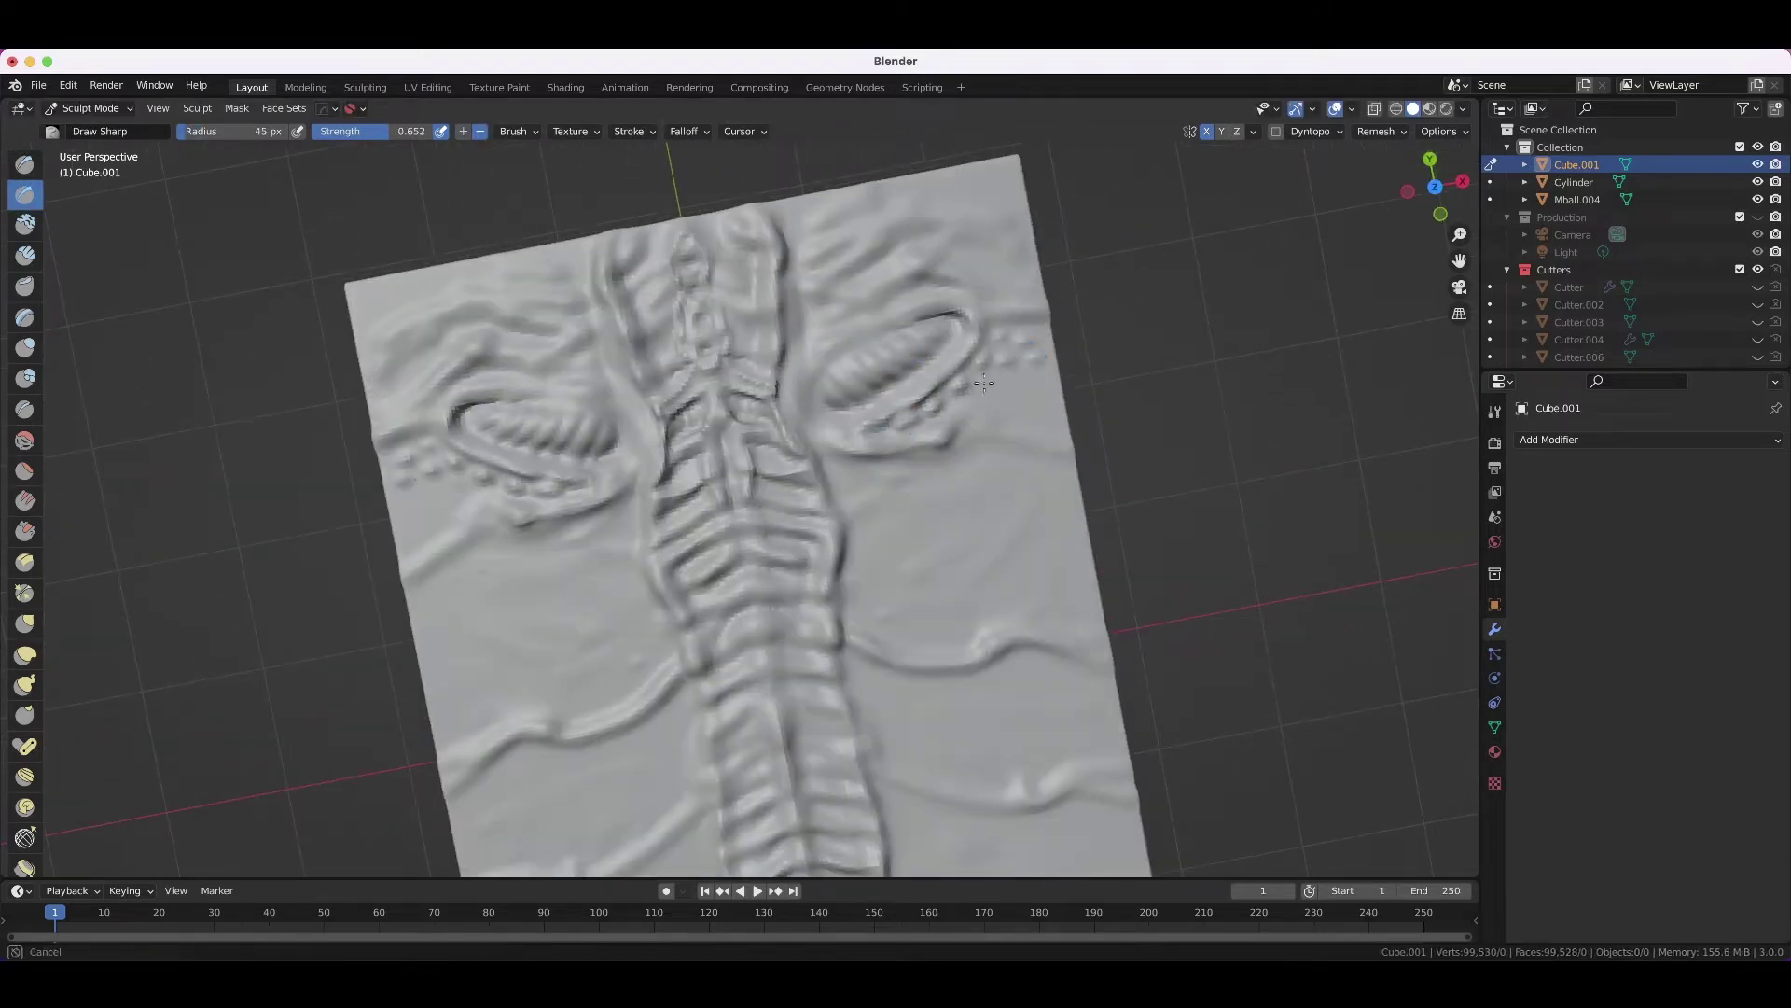
{"action": "mouse_move", "coordinate": [976, 324]}
{"action": "middle_mouse_down"}
{"action": "mouse_move", "coordinate": [980, 379]}
{"action": "mouse_move", "coordinate": [911, 339]}
{"action": "middle_mouse_up"}
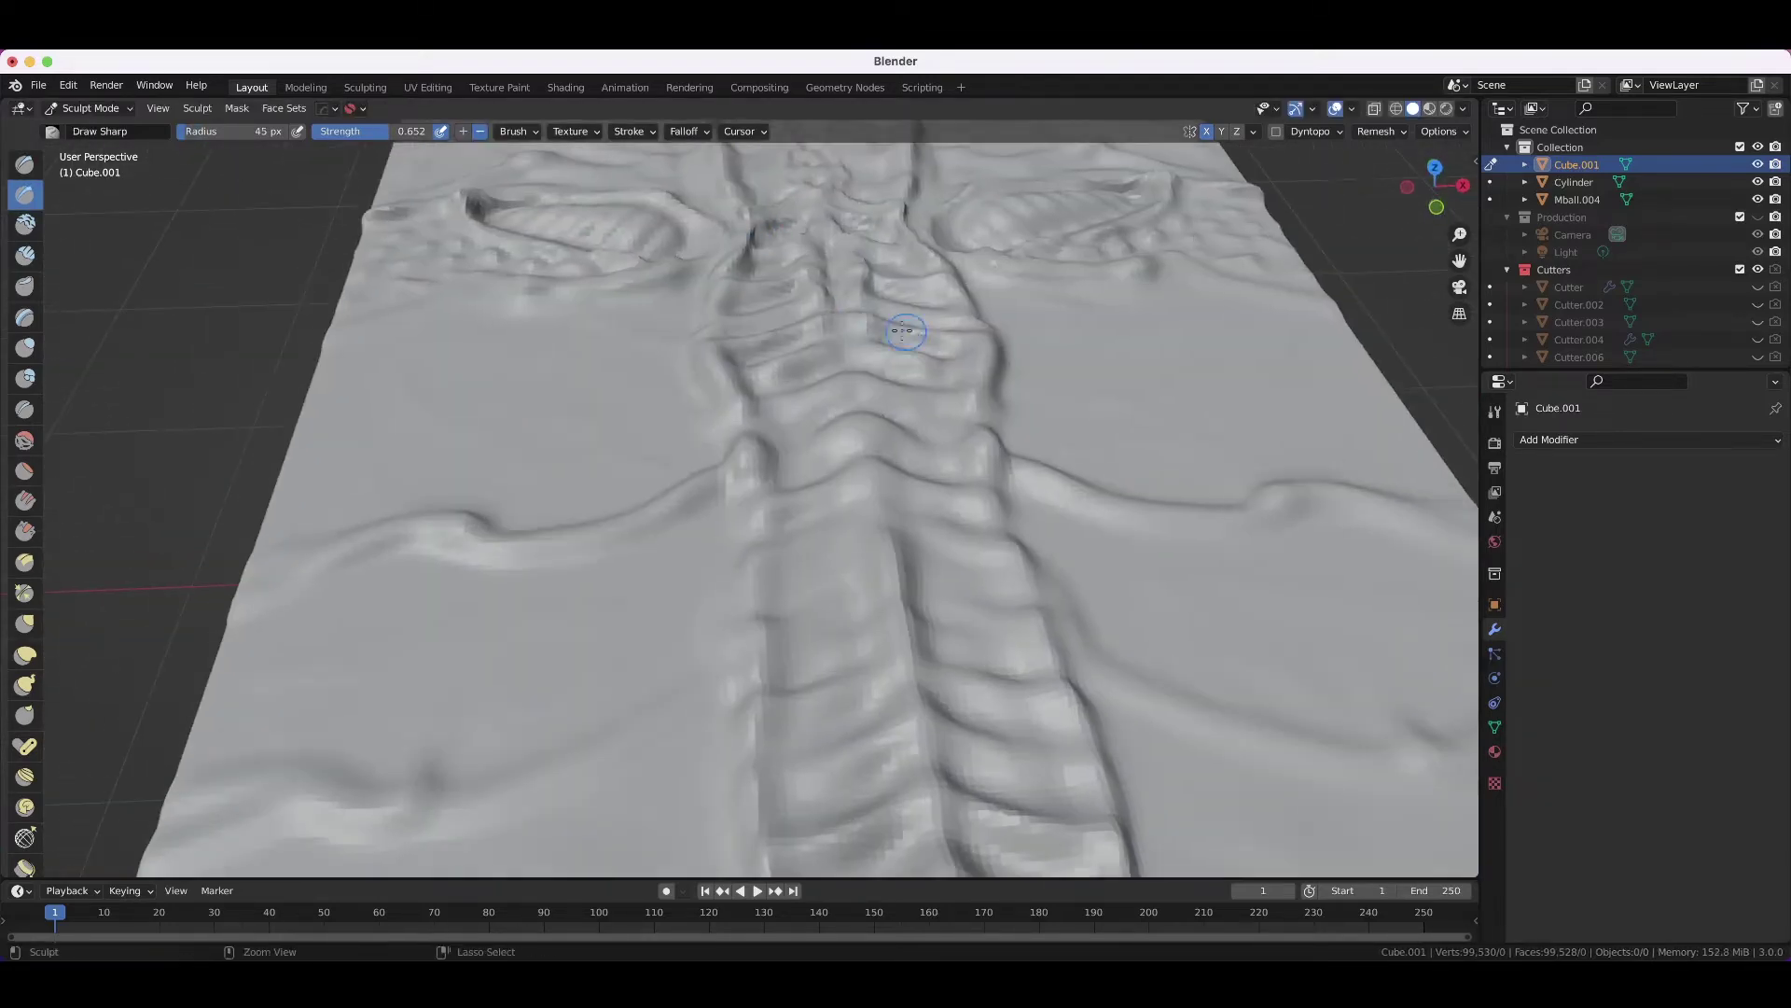
{"action": "left_click", "coordinate": [528, 131]}
- Switch to the standard Draw brush and orbit around the whole slab to review it
{"action": "key", "text": "x"}
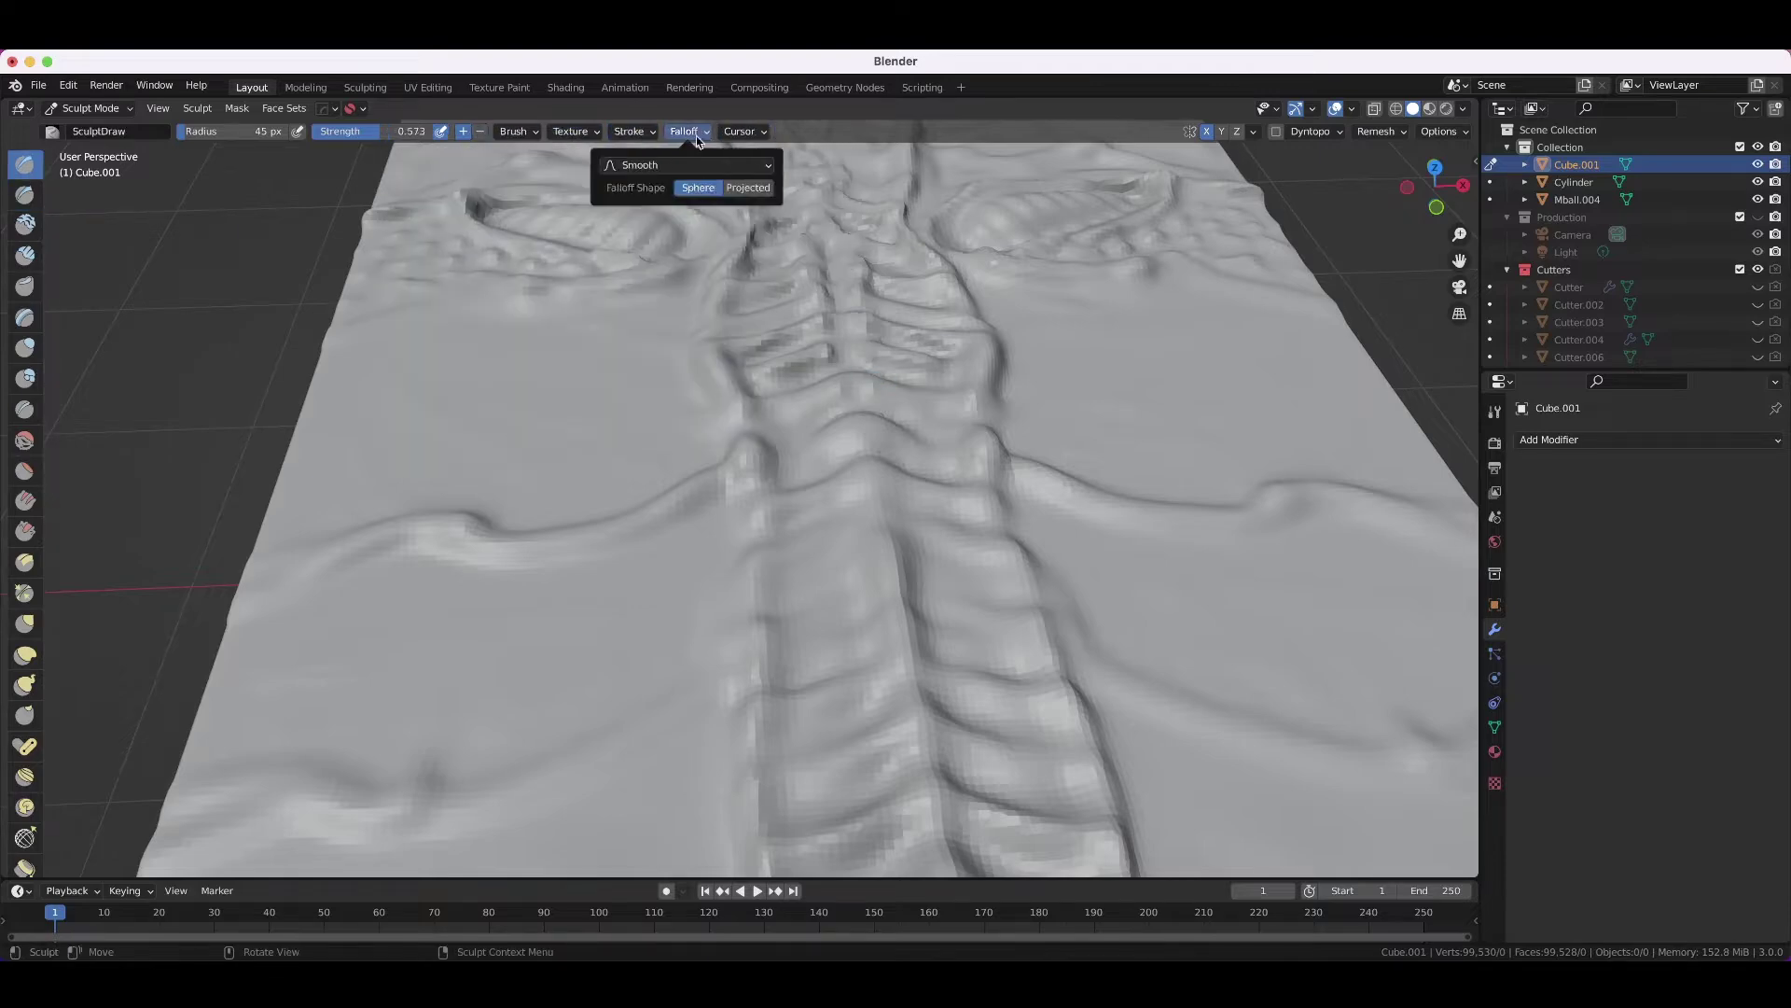
{"action": "middle_click_drag", "start_coordinate": [728, 299], "coordinate": [764, 422]}
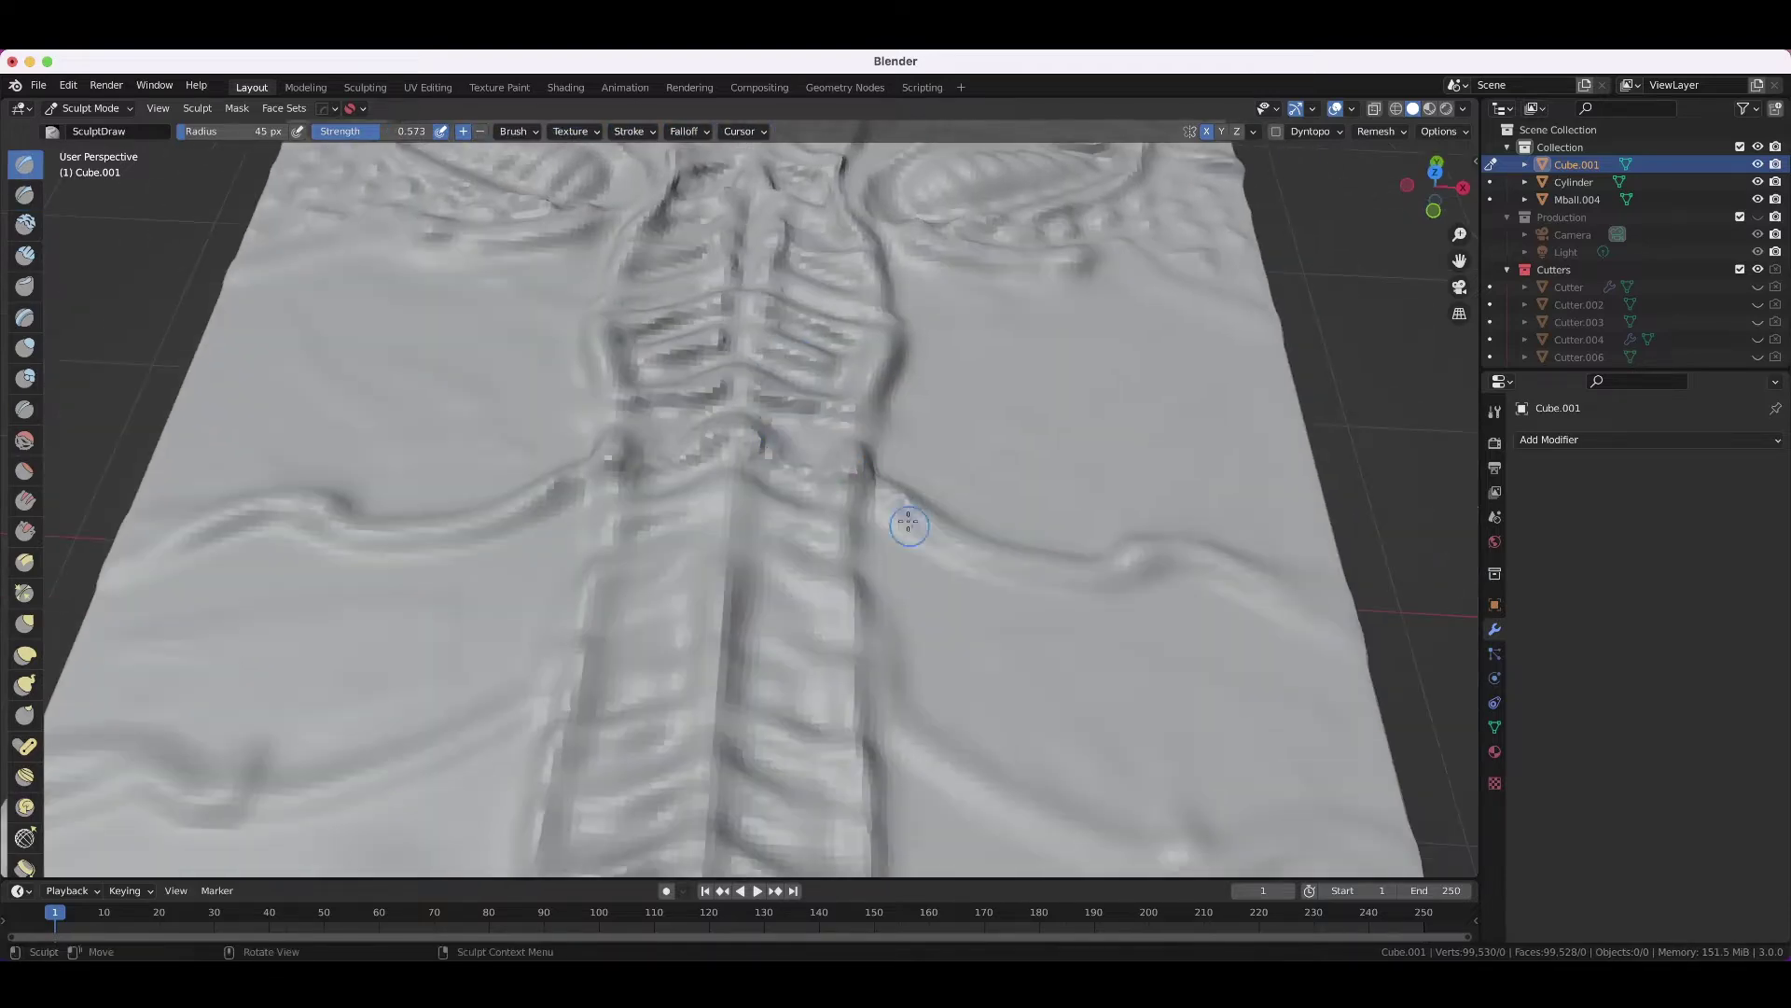
{"action": "mouse_move", "coordinate": [1334, 606]}
{"action": "middle_mouse_down"}
{"action": "mouse_move", "coordinate": [912, 532]}
{"action": "mouse_move", "coordinate": [707, 396]}
{"action": "middle_mouse_up"}
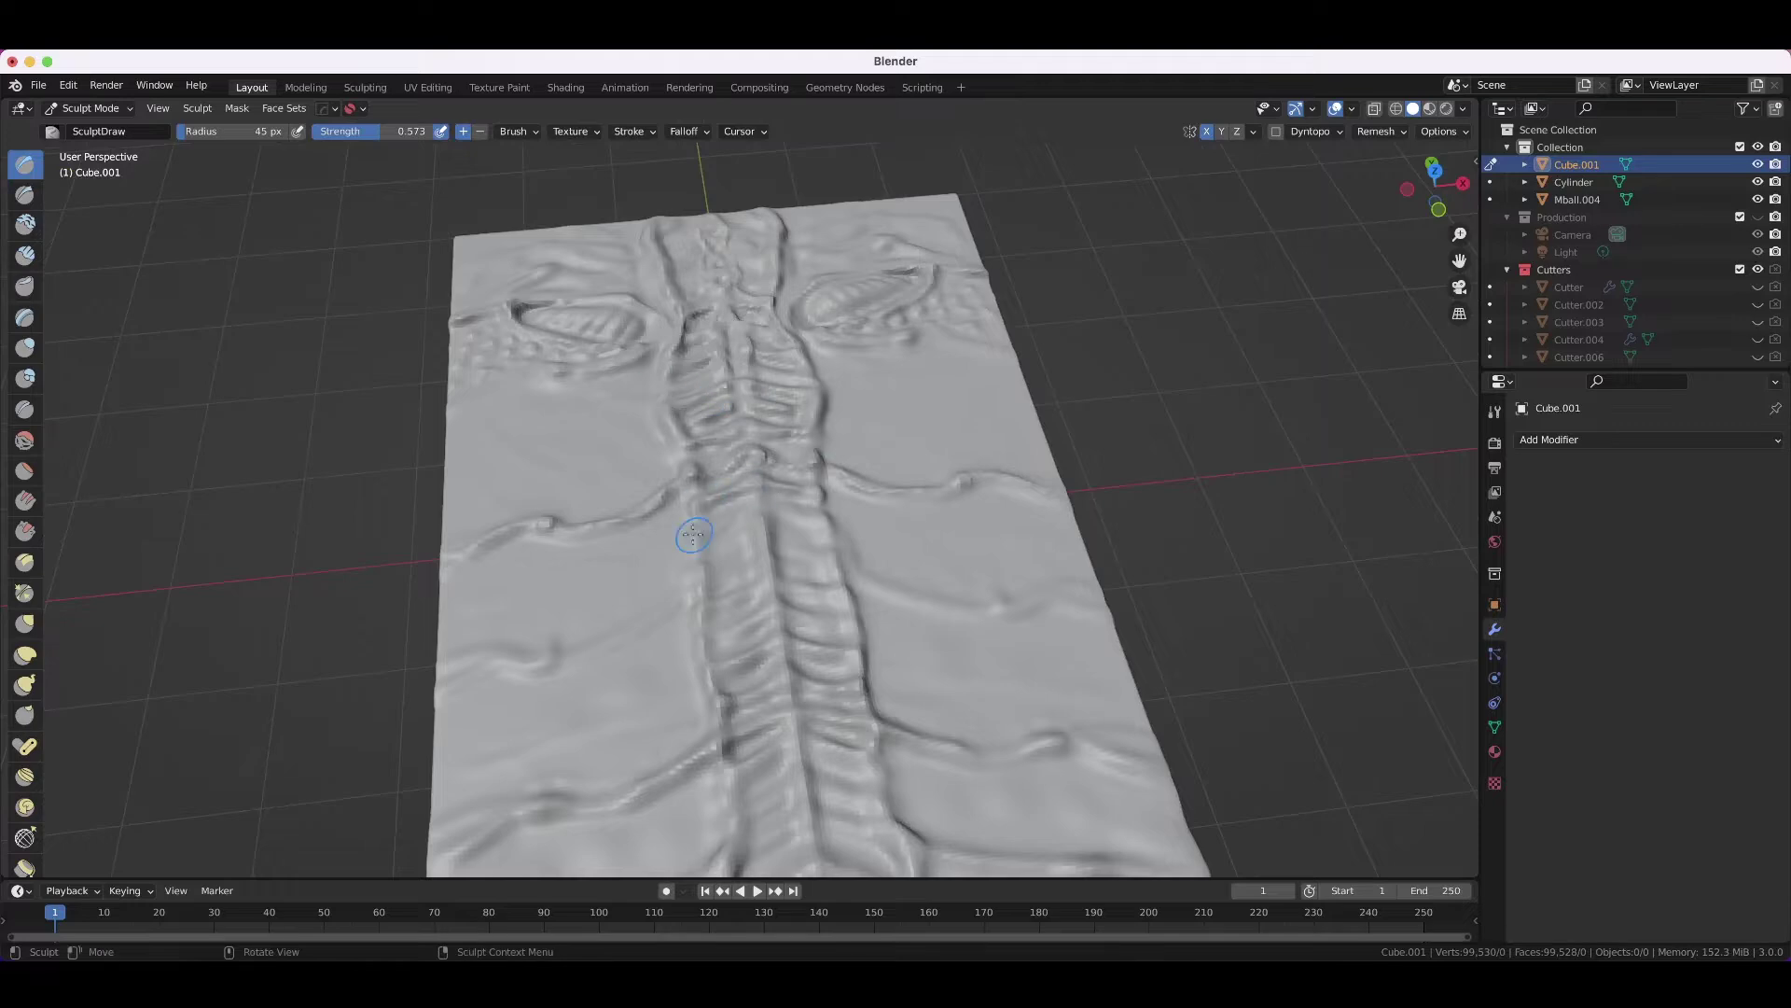
{"action": "mouse_move", "coordinate": [846, 589]}
{"action": "middle_mouse_down"}
{"action": "mouse_move", "coordinate": [915, 742]}
{"action": "mouse_move", "coordinate": [999, 715]}
{"action": "mouse_move", "coordinate": [760, 686]}
{"action": "mouse_move", "coordinate": [909, 520]}
{"action": "mouse_move", "coordinate": [625, 707]}
{"action": "middle_mouse_up"}
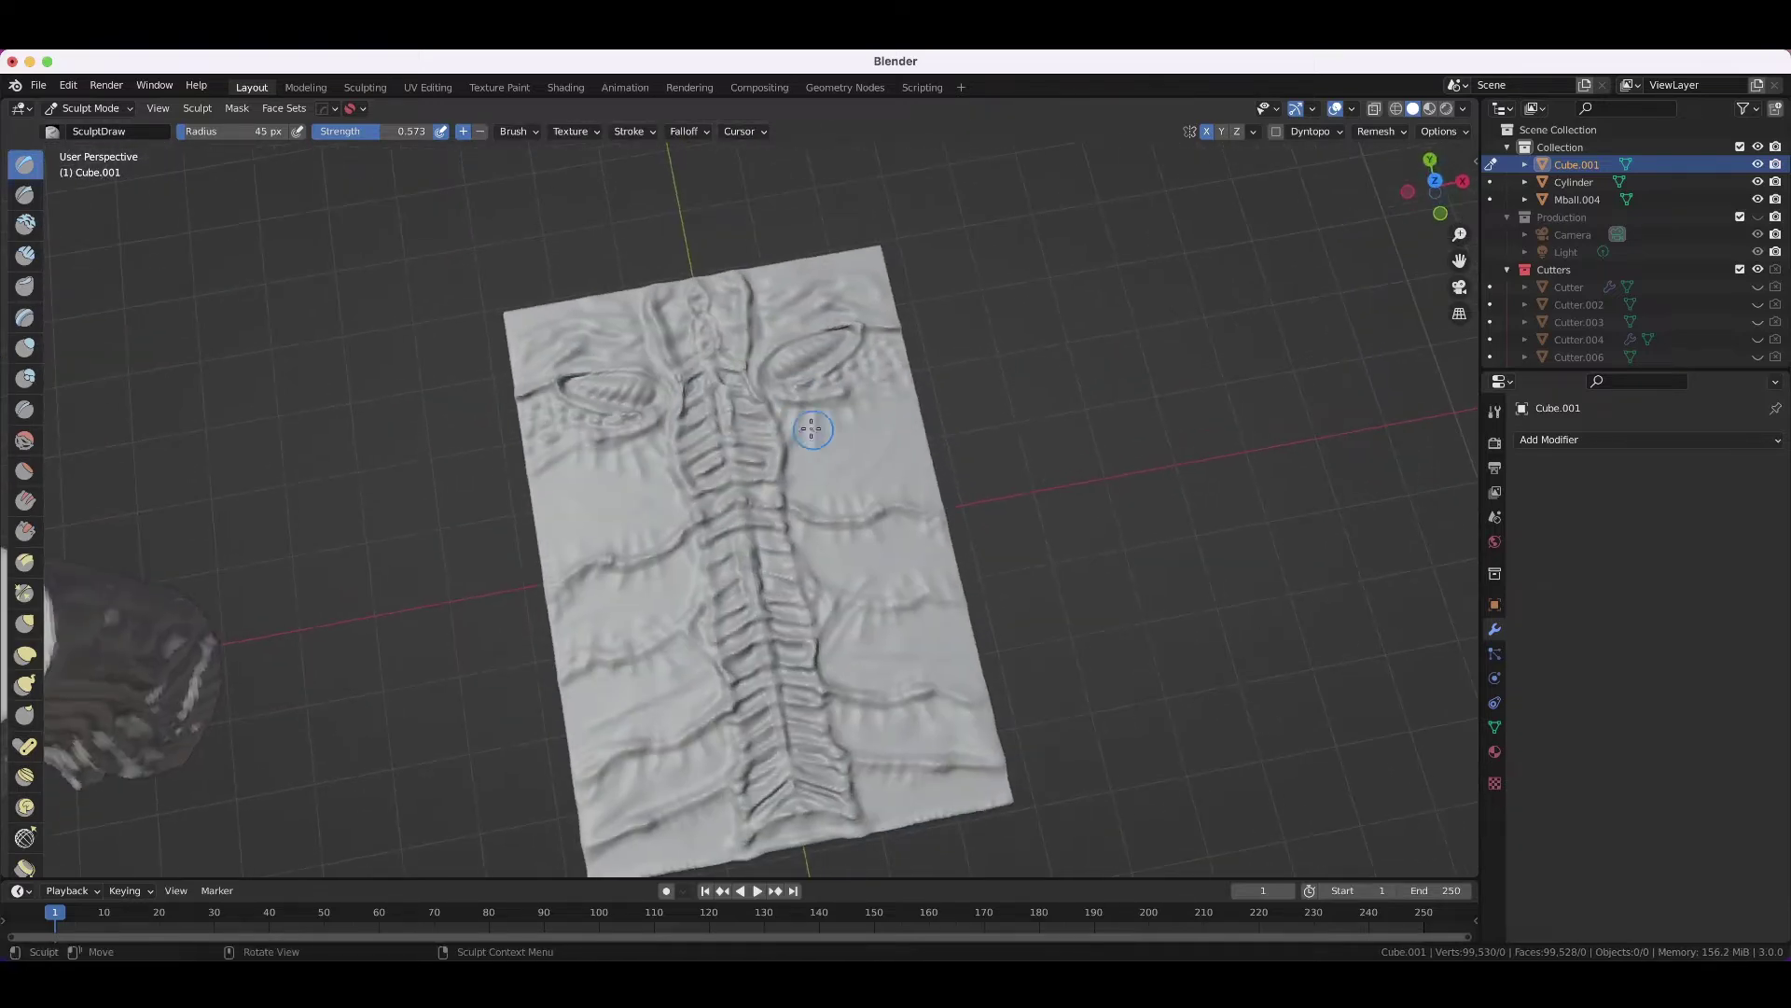
{"action": "middle_click_drag", "start_coordinate": [812, 412], "coordinate": [676, 638]}
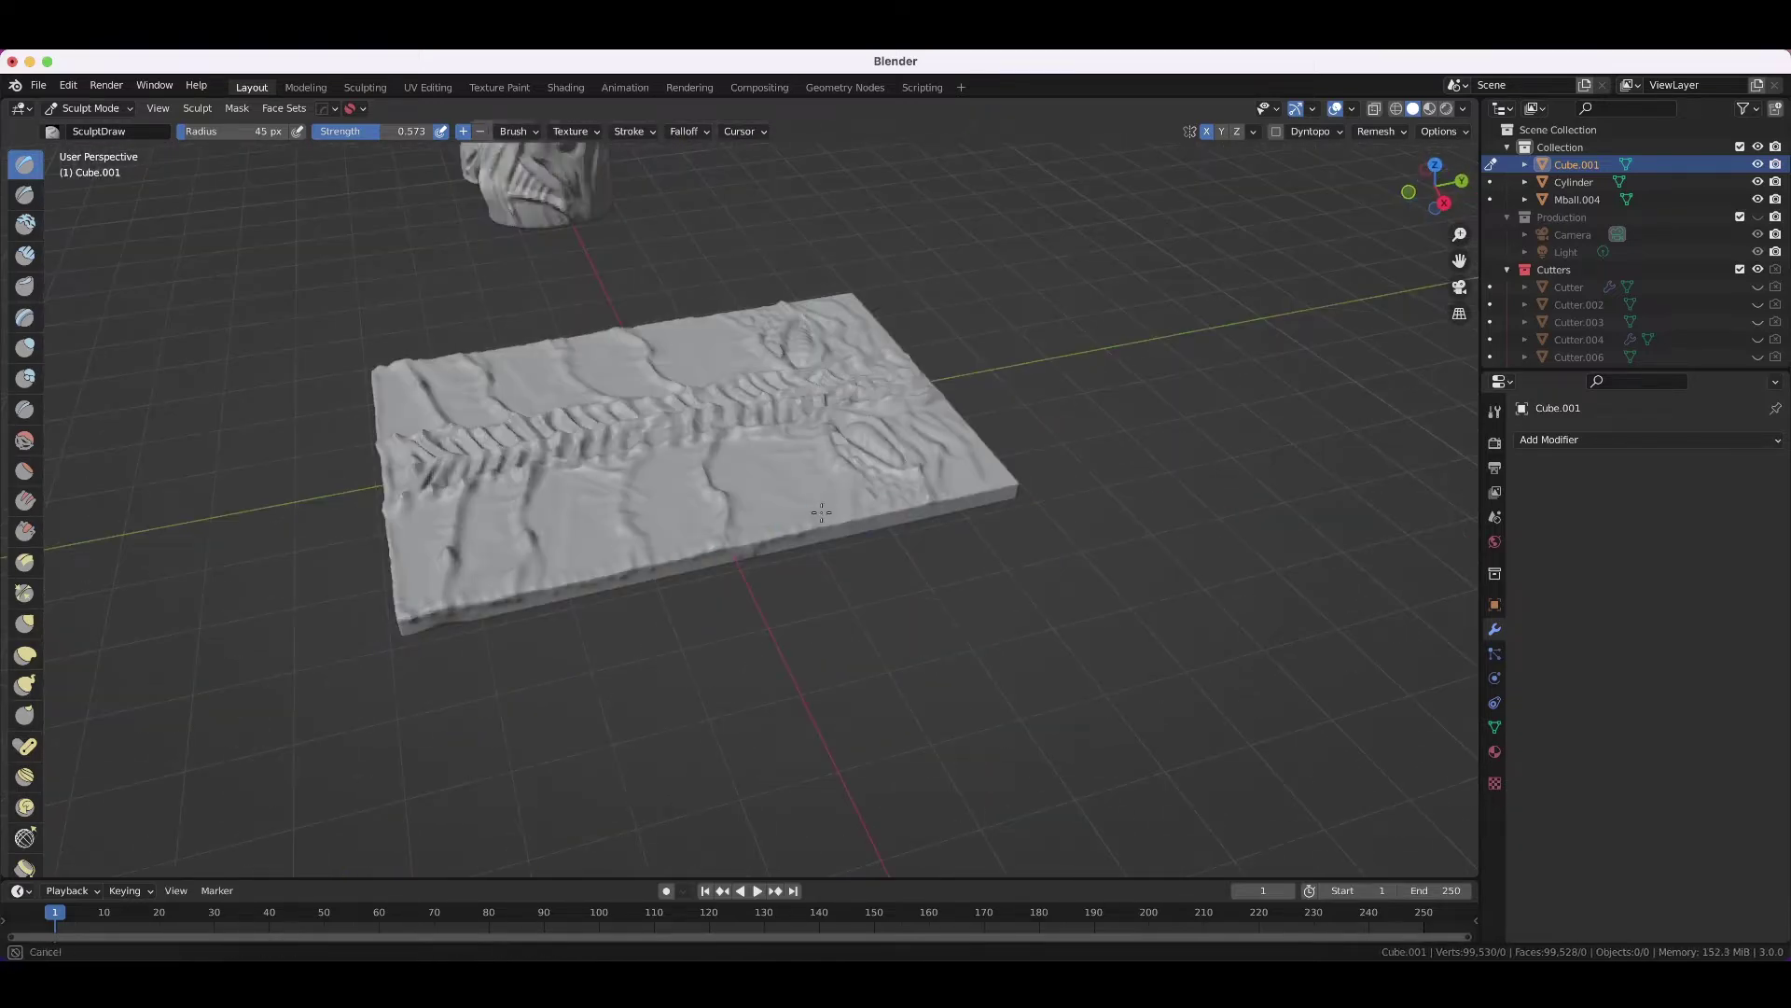
{"action": "middle_click_drag", "start_coordinate": [821, 512], "coordinate": [879, 565]}
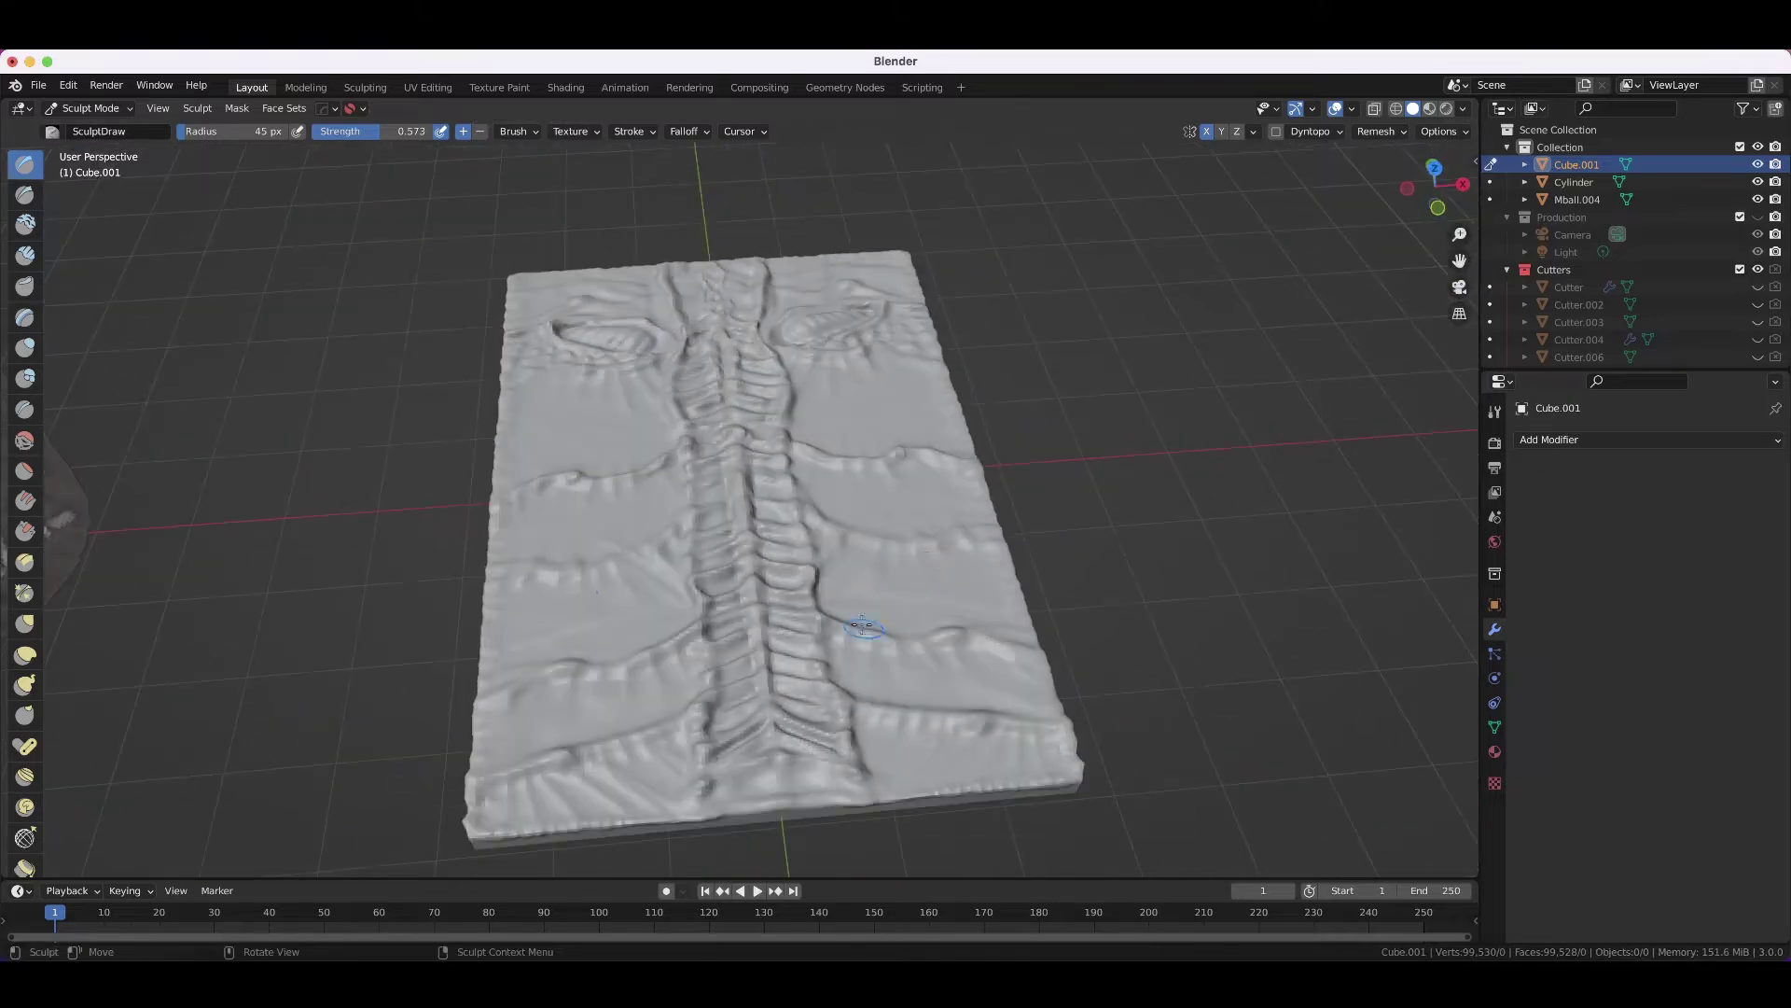
{"action": "scroll", "coordinate": [862, 626], "scroll_direction": "down", "scroll_amount": 5}
- Re-enter Sculpt Mode and refine the slab's ridges with the Scrape brush
{"action": "key", "text": "ctrl+Tab"}
{"action": "middle_click_drag", "start_coordinate": [862, 626], "coordinate": [840, 618]}
{"action": "key", "text": "Tab"}
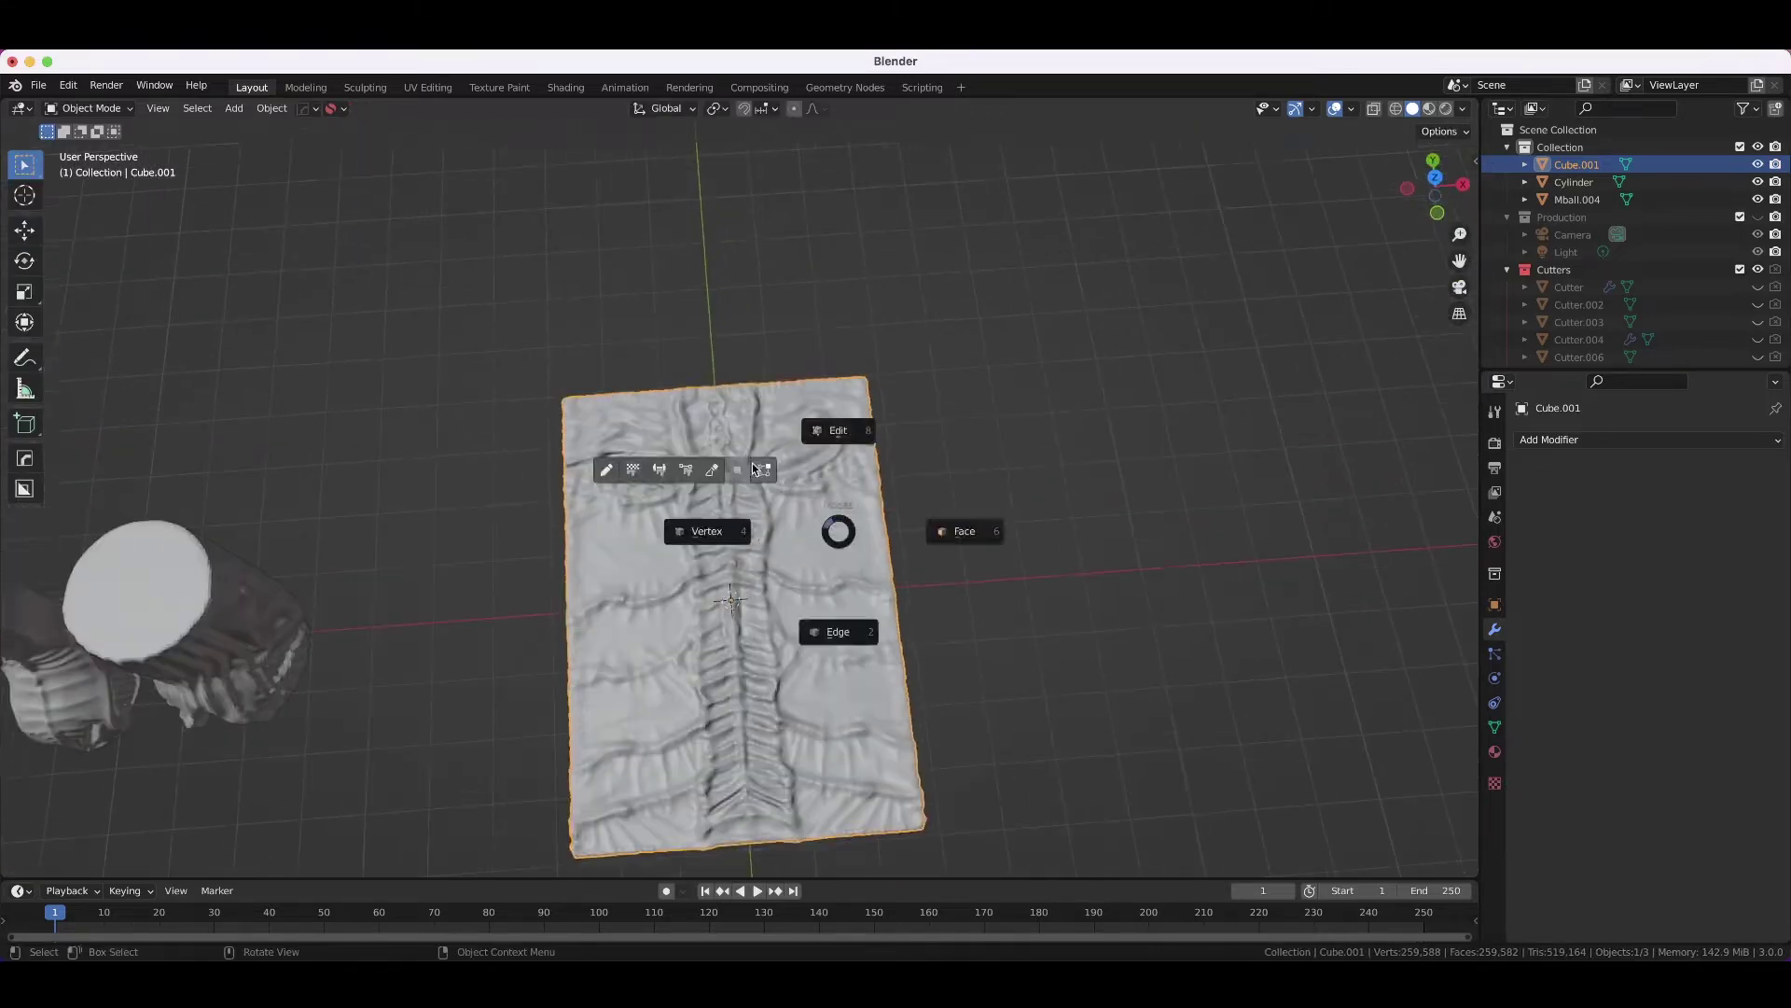
{"action": "left_click", "coordinate": [755, 470]}
{"action": "mouse_move", "coordinate": [817, 451]}
{"action": "middle_mouse_down"}
{"action": "mouse_move", "coordinate": [765, 420]}
{"action": "mouse_move", "coordinate": [909, 440]}
{"action": "middle_mouse_up"}
{"action": "key", "text": "shift+t"}
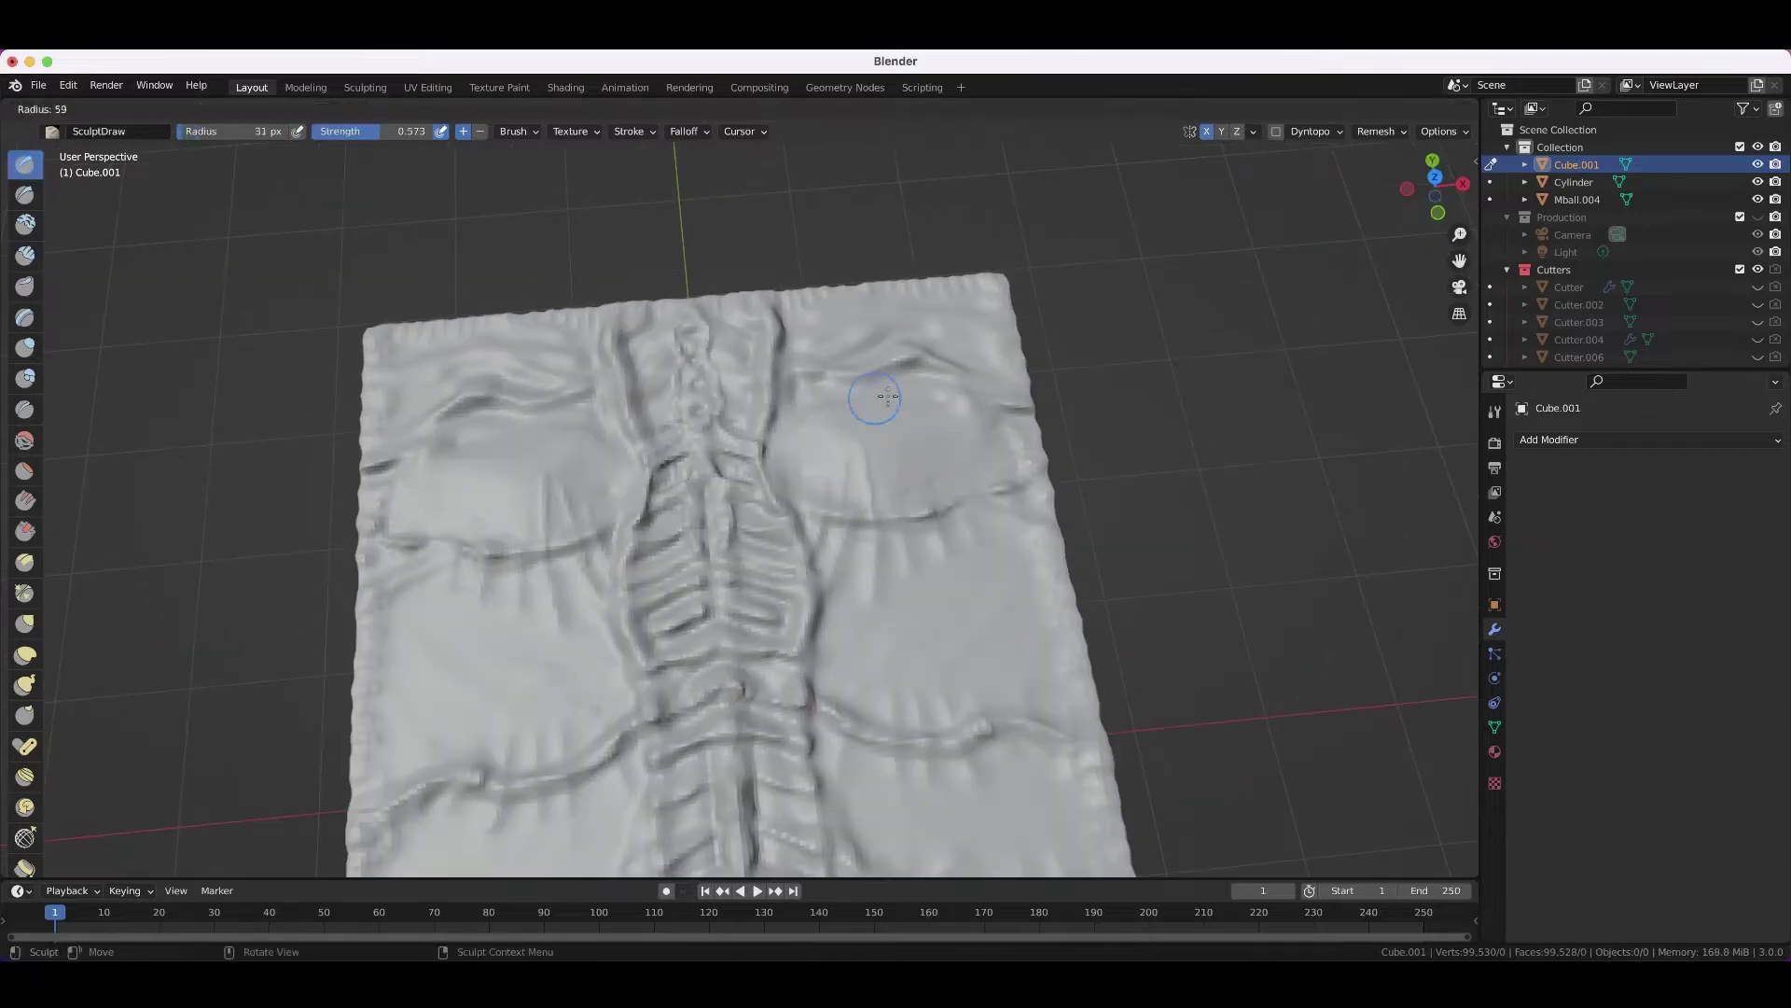
{"action": "left_click", "coordinate": [887, 396]}
{"action": "mouse_move", "coordinate": [972, 360]}
{"action": "middle_mouse_down"}
{"action": "mouse_move", "coordinate": [715, 340]}
{"action": "mouse_move", "coordinate": [820, 489]}
{"action": "middle_mouse_up"}
- Return to Object Mode and move the spine slab aside along X
{"action": "key", "text": "ctrl+Tab"}
{"action": "scroll", "coordinate": [819, 489], "scroll_direction": "down", "scroll_amount": 5}
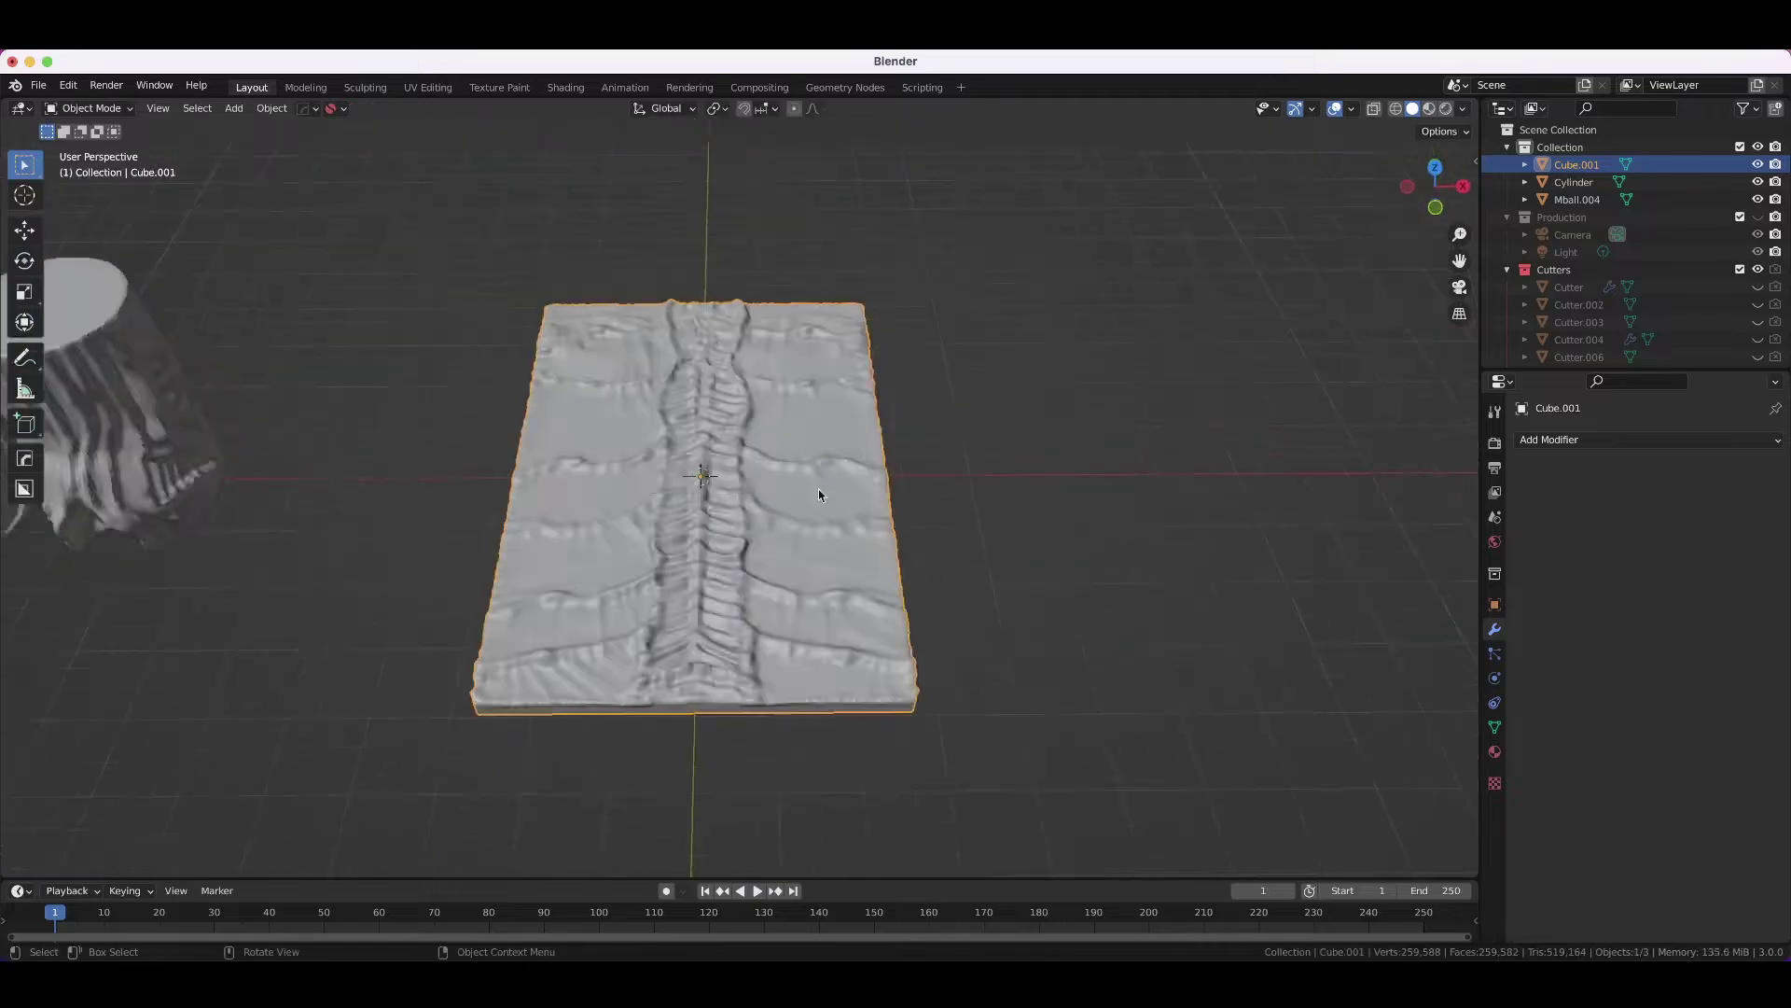
{"action": "key", "text": "g"}
{"action": "key", "text": "x"}
{"action": "left_click", "coordinate": [353, 618]}
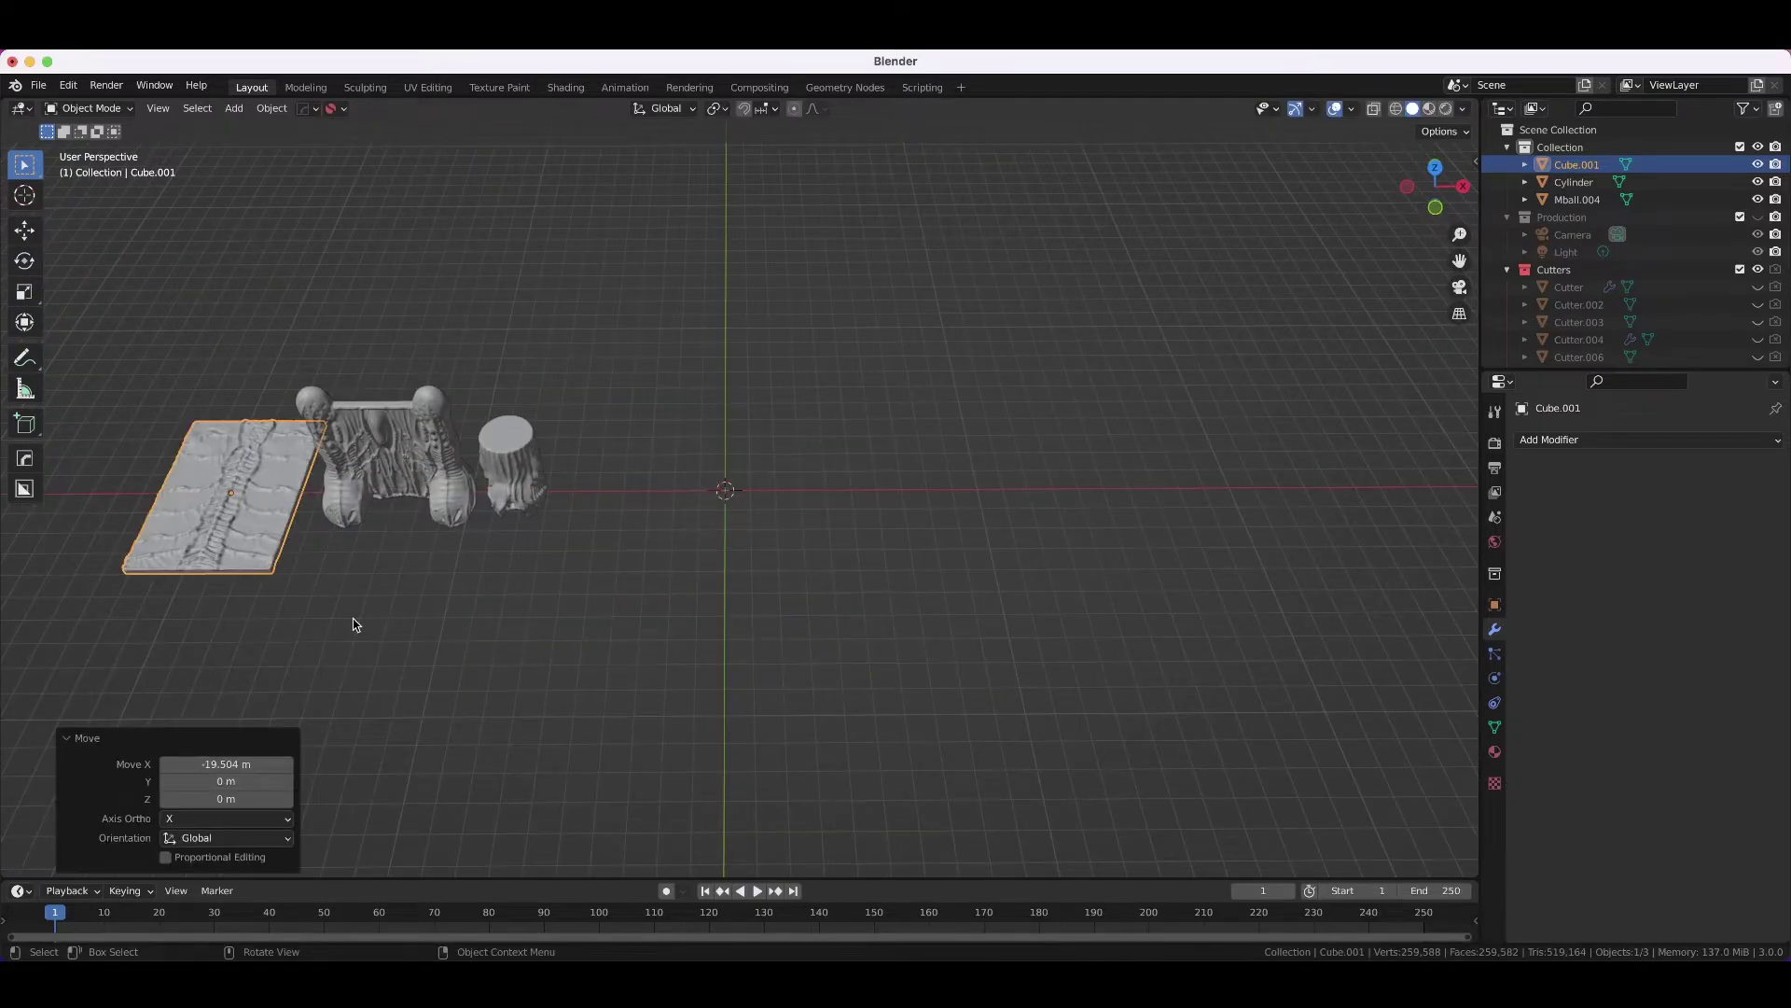
- Add a flat cylinder disk, apply its rotation and scale, and enter Sculpt Mode
{"action": "key", "text": "shift+a"}
{"action": "left_click", "coordinate": [800, 523]}
{"action": "scroll", "coordinate": [800, 512], "scroll_direction": "up", "scroll_amount": 4}
{"action": "key", "text": "ctrl+Tab"}
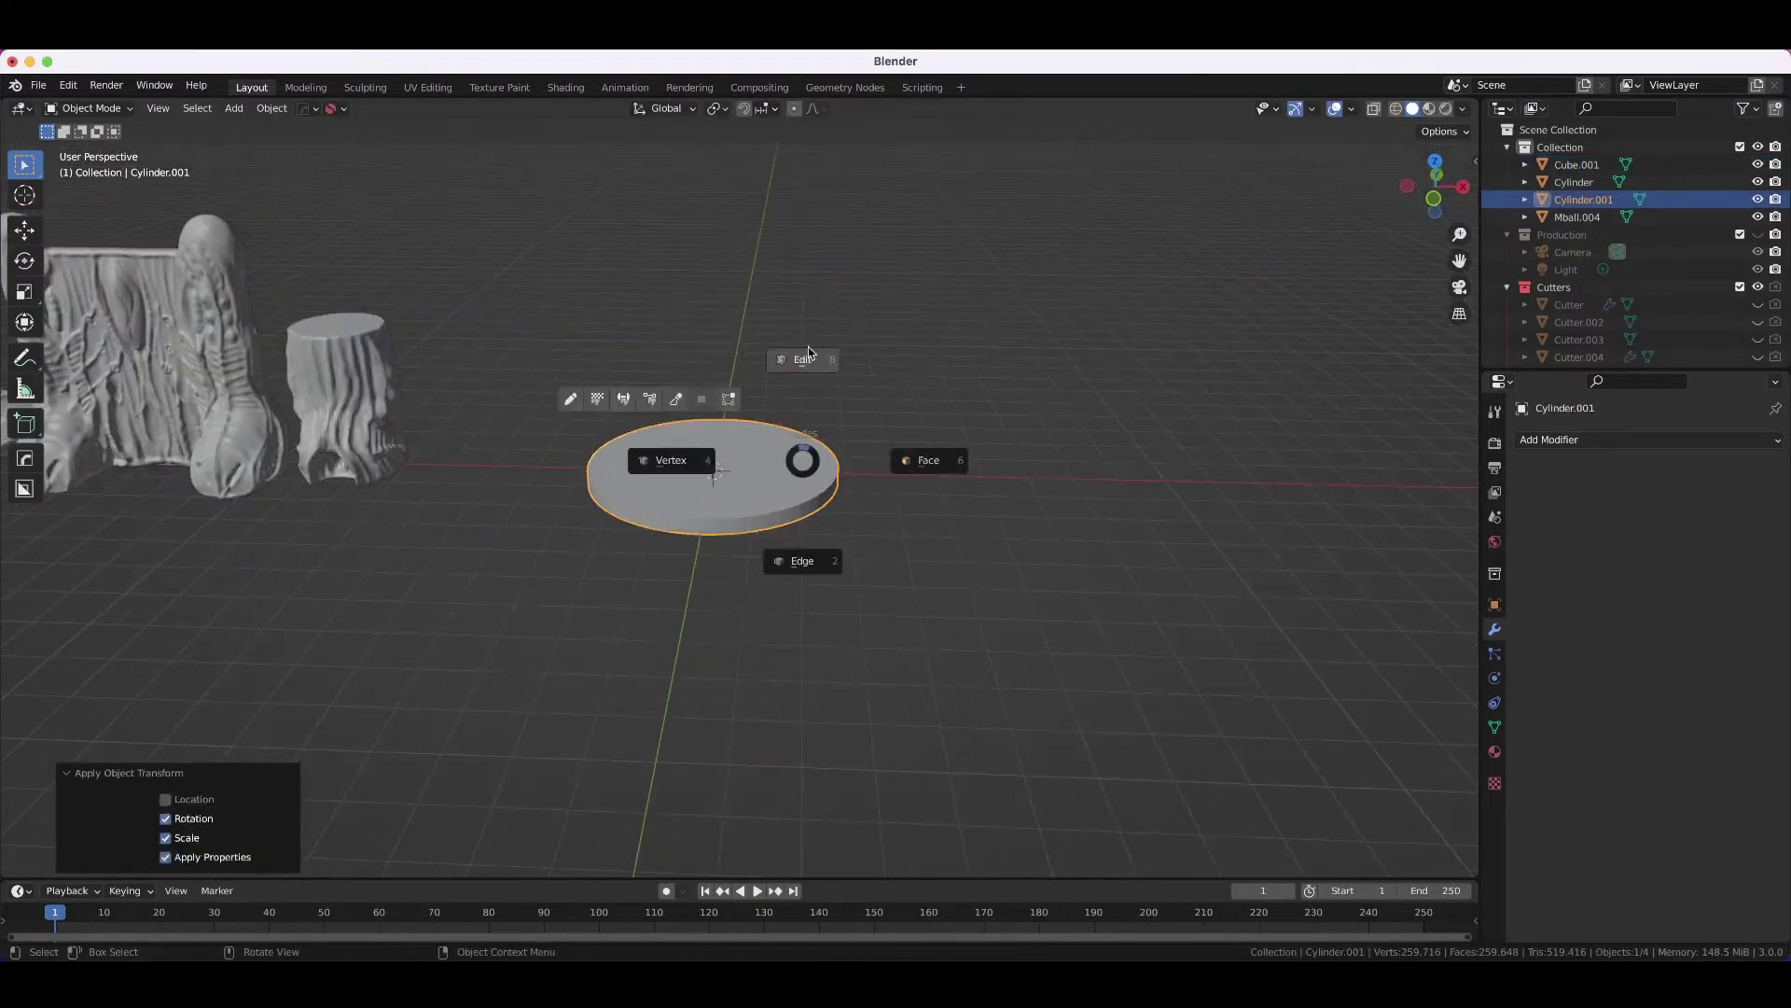
{"action": "left_click", "coordinate": [799, 560]}
{"action": "key", "text": "r"}
{"action": "left_click", "coordinate": [751, 480]}
- From top view, sculpt curved ring ridges around the disk with a large brush
{"action": "key", "text": "KP_7"}
{"action": "key", "text": "f"}
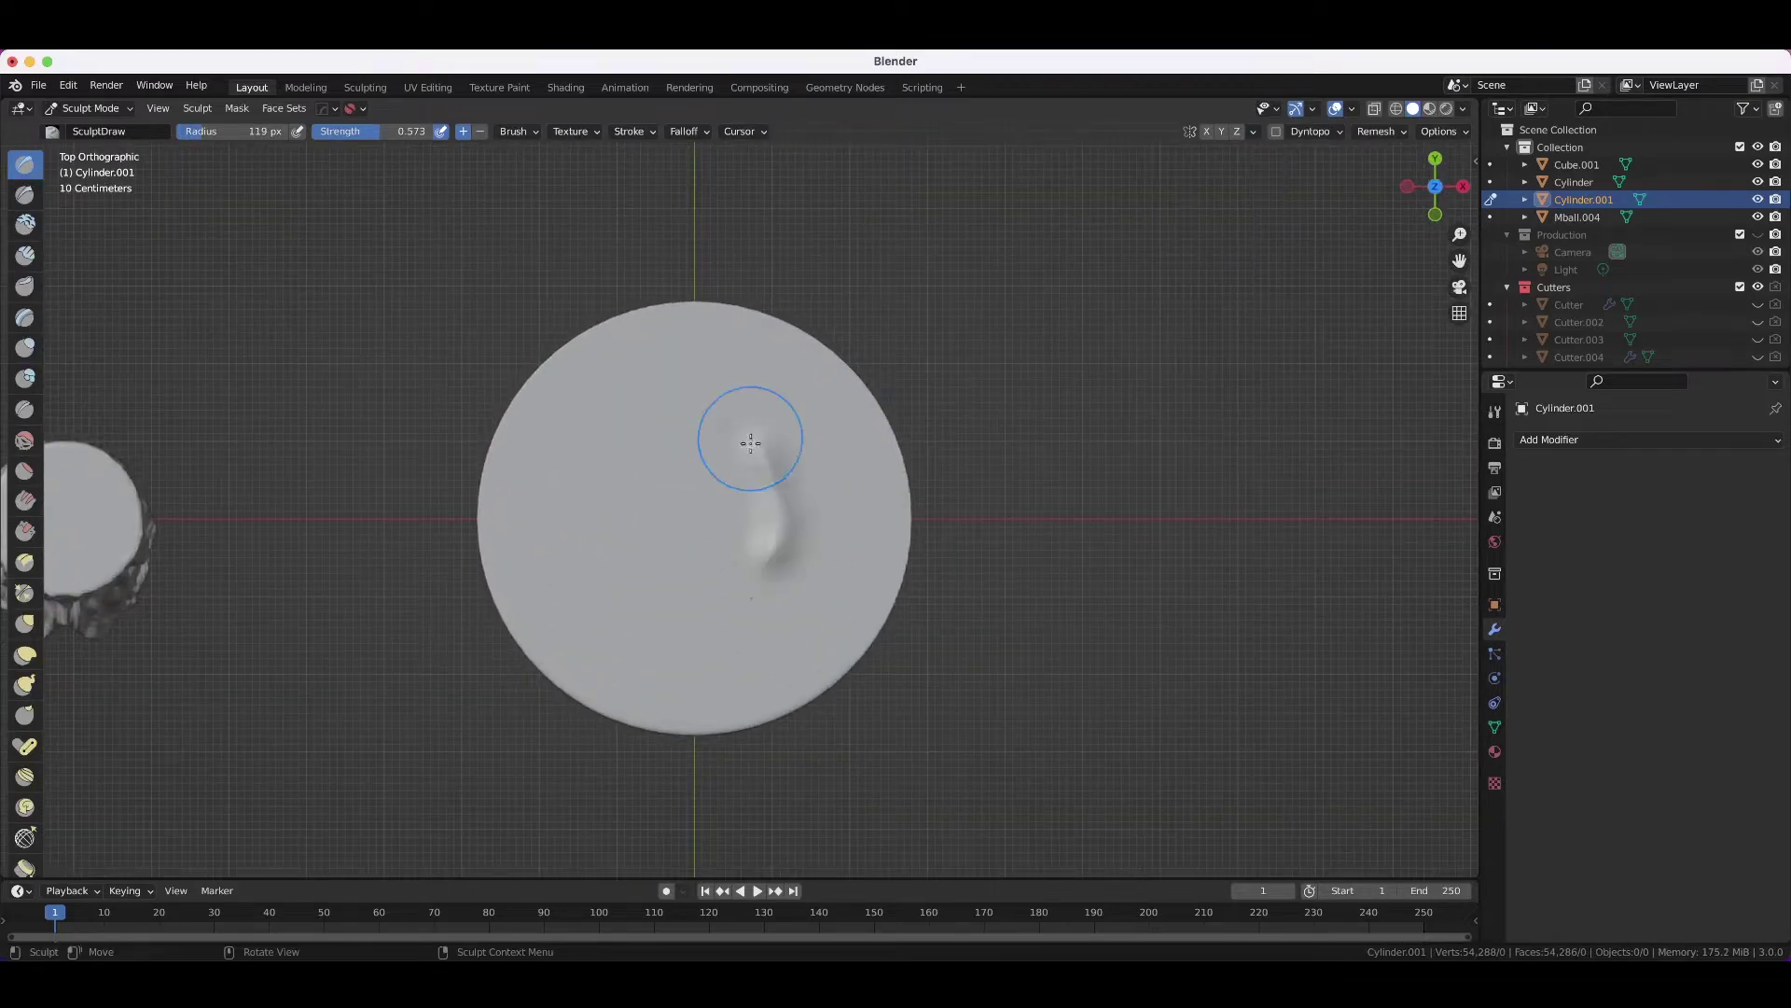
{"action": "left_click", "coordinate": [735, 466]}
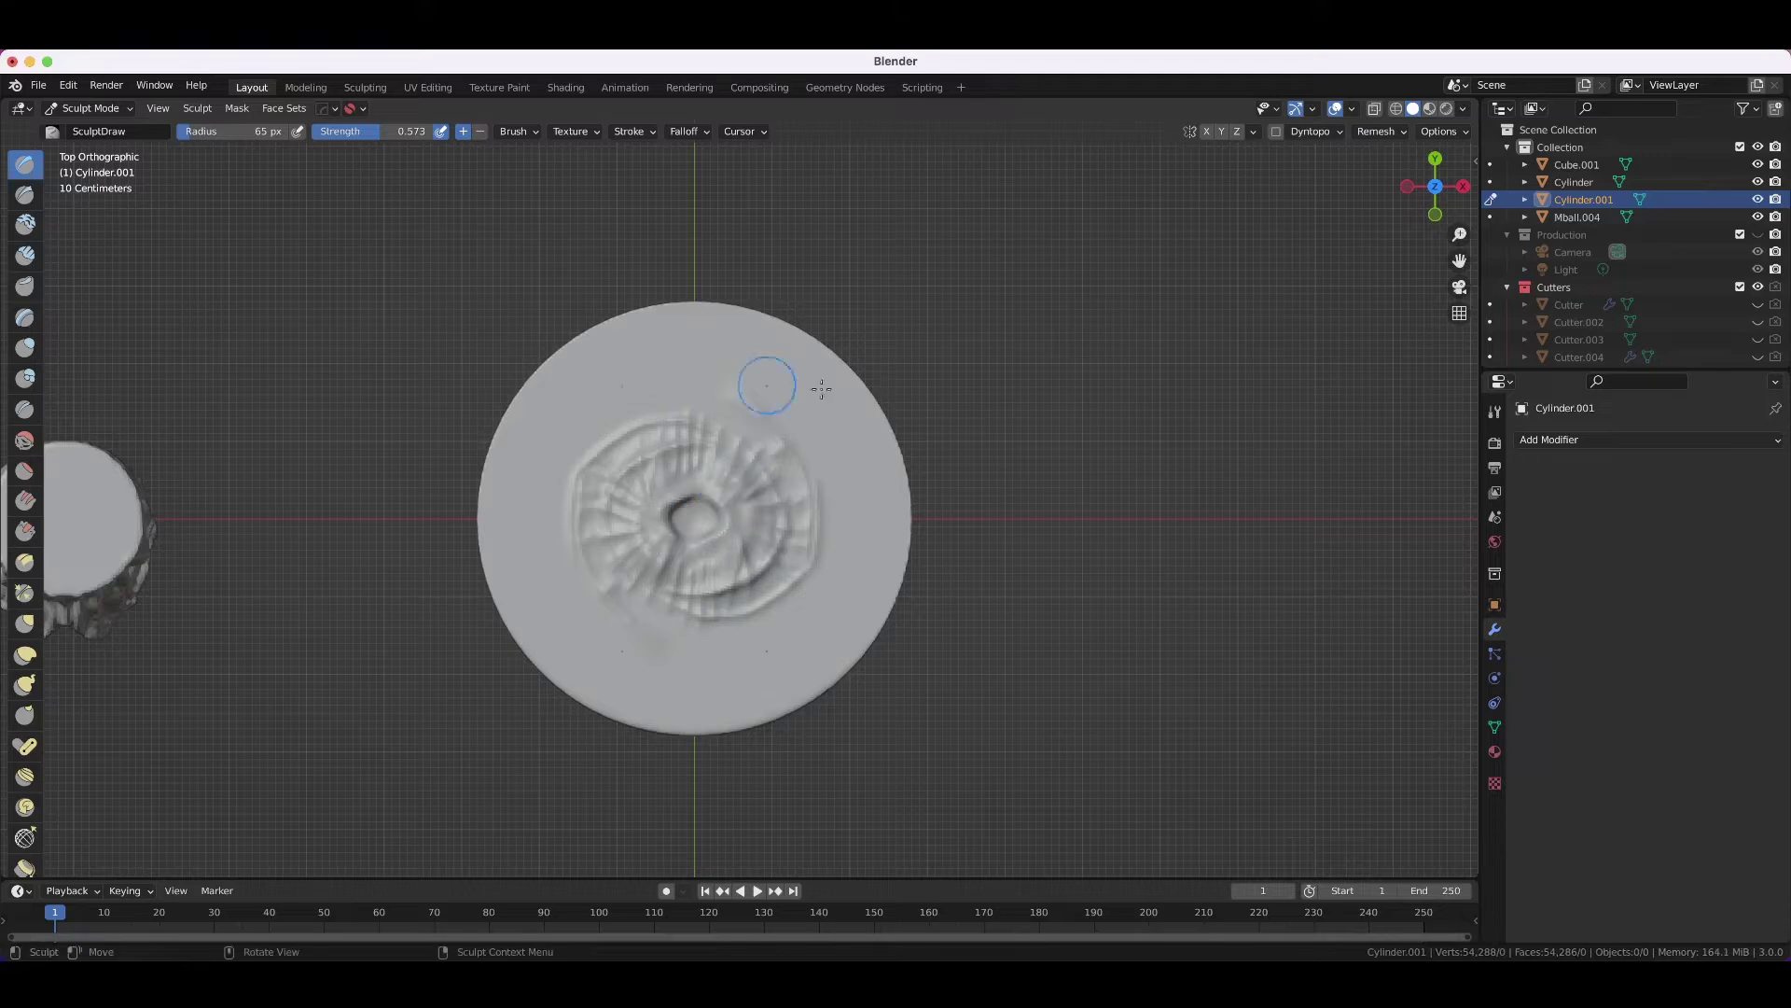
{"action": "left_click_drag", "start_coordinate": [653, 692], "coordinate": [763, 669]}
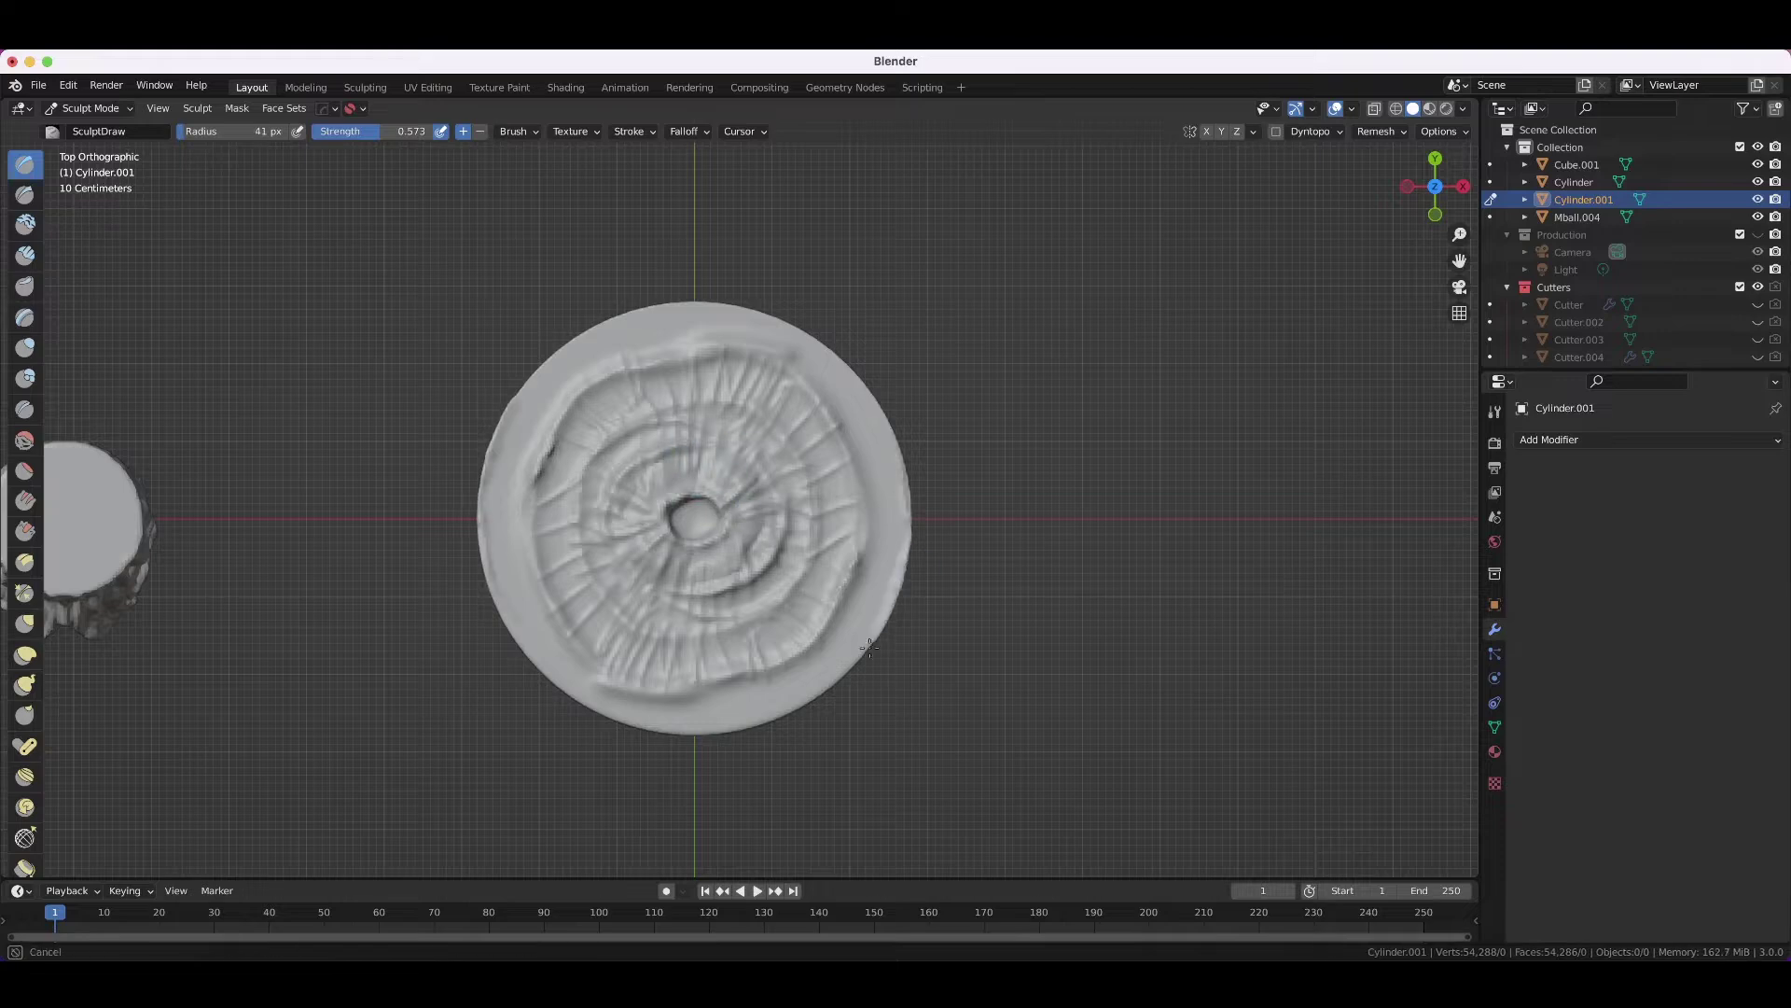
- Inspect the disk from the side, then carve another crease with a 29 px brush
{"action": "mouse_move", "coordinate": [112, 176]}
{"action": "middle_mouse_down"}
{"action": "mouse_move", "coordinate": [753, 473]}
{"action": "mouse_move", "coordinate": [857, 678]}
{"action": "middle_mouse_up"}
{"action": "mouse_move", "coordinate": [705, 278]}
{"action": "middle_mouse_down"}
{"action": "mouse_move", "coordinate": [772, 322]}
{"action": "mouse_move", "coordinate": [724, 719]}
{"action": "mouse_move", "coordinate": [899, 565]}
{"action": "middle_mouse_up"}
{"action": "left_click", "coordinate": [775, 328]}
{"action": "key", "text": "KP_7"}
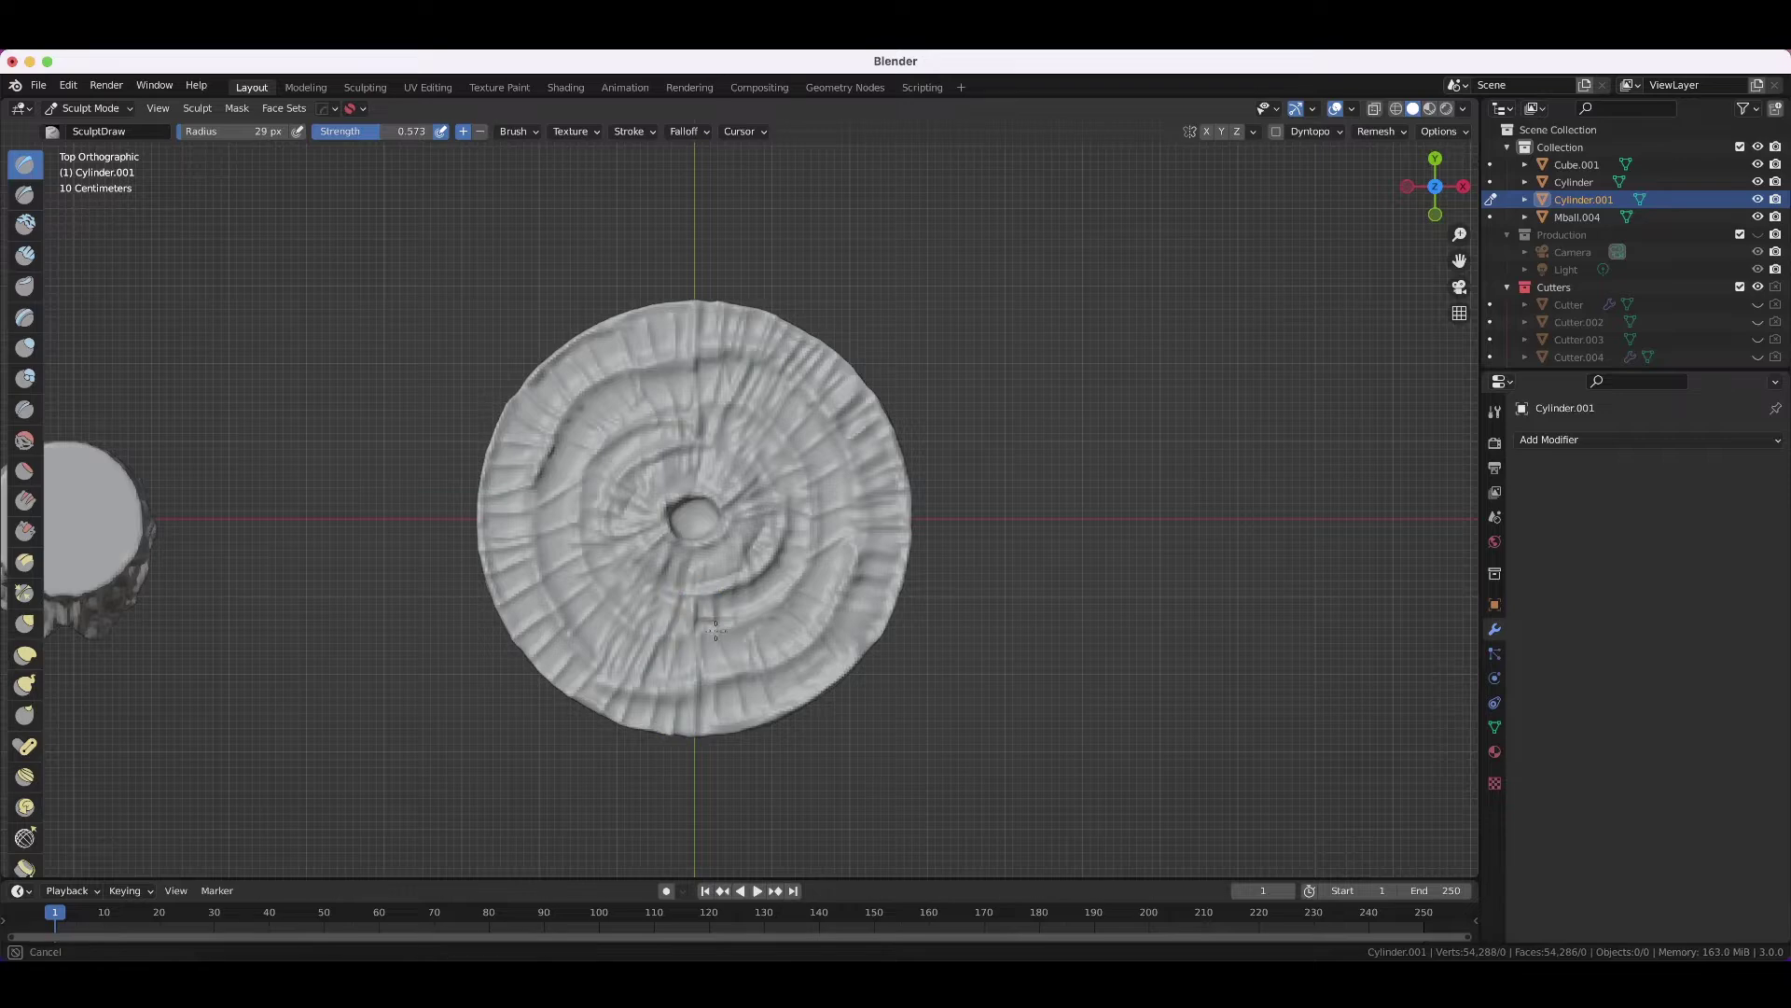
{"action": "left_click_drag", "start_coordinate": [716, 630], "coordinate": [751, 597]}
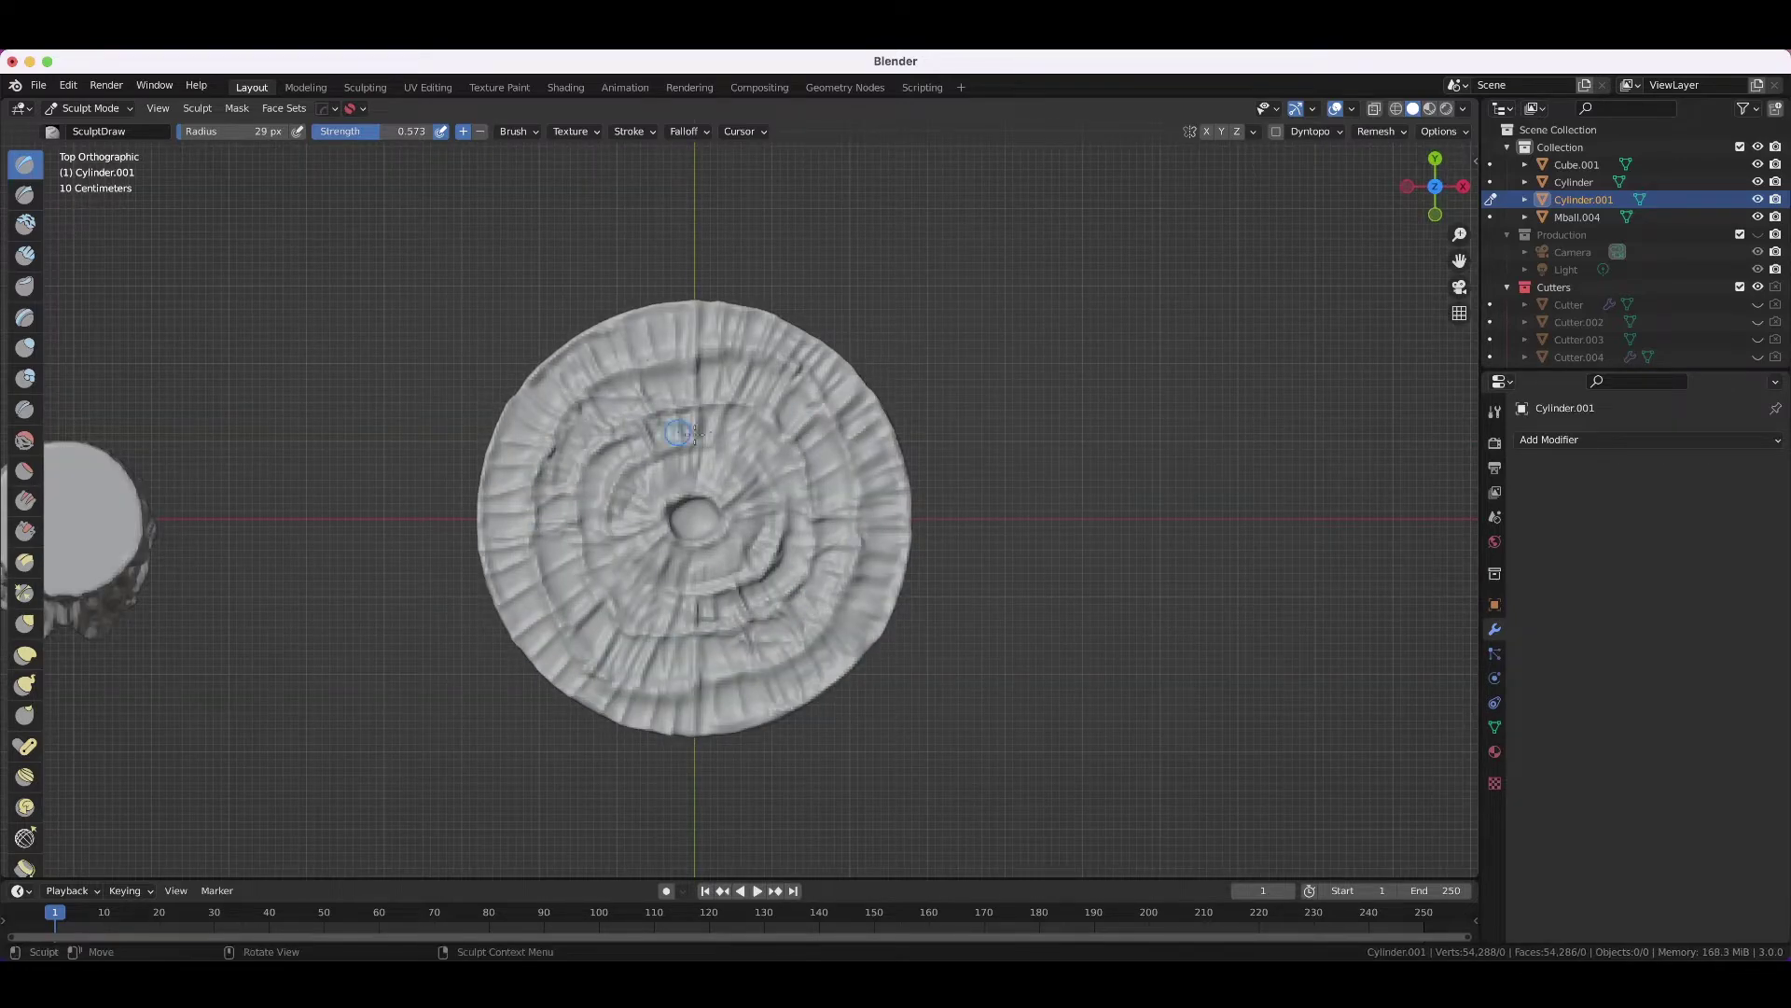
{"action": "middle_click_drag", "start_coordinate": [692, 533], "coordinate": [760, 504]}
- Back in Object Mode, add a metaball sphere and enlarge it
{"action": "key", "text": "ctrl+Tab"}
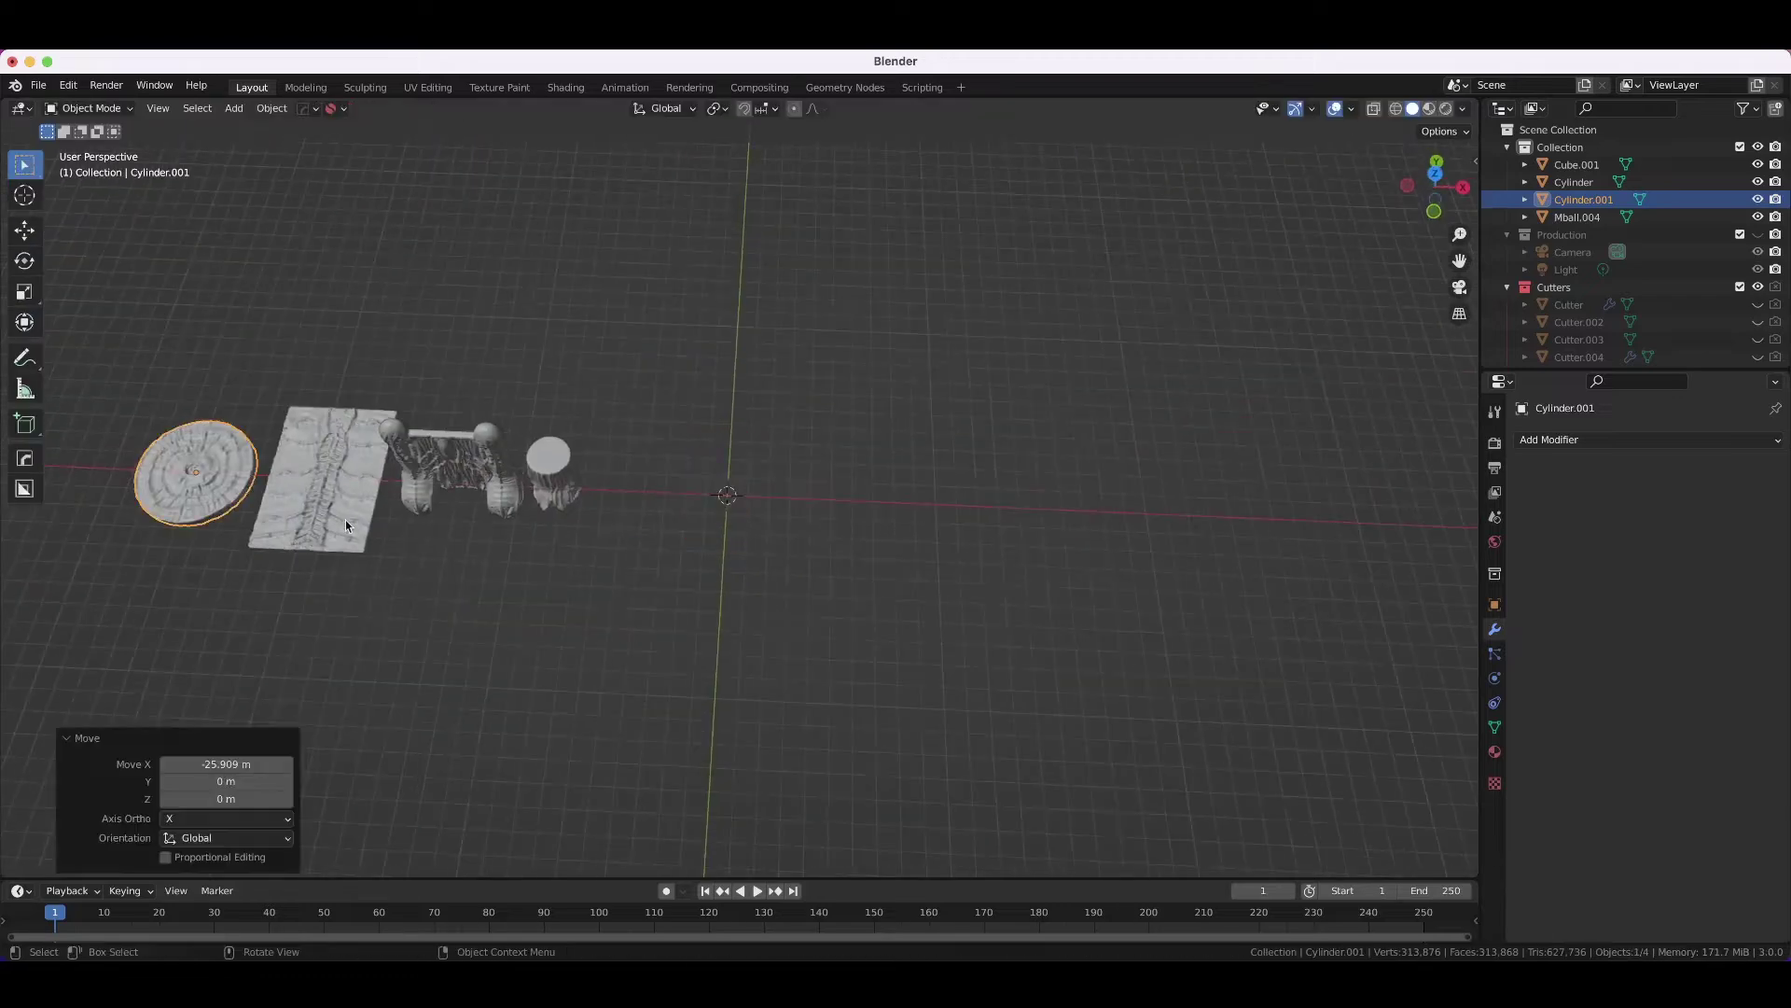
{"action": "mouse_move", "coordinate": [345, 519]}
{"action": "middle_mouse_down"}
{"action": "mouse_move", "coordinate": [760, 519]}
{"action": "mouse_move", "coordinate": [650, 497]}
{"action": "middle_mouse_up"}
{"action": "key", "text": "shift+a"}
{"action": "left_click", "coordinate": [672, 597]}
{"action": "key", "text": "s"}
{"action": "left_click", "coordinate": [832, 512]}
- Duplicate the sphere upward into a stacked metaball column
{"action": "key", "text": "shift+d"}
{"action": "left_click", "coordinate": [862, 332]}
{"action": "middle_click_drag", "start_coordinate": [862, 332], "coordinate": [827, 292]}
{"action": "key", "text": "shift+d"}
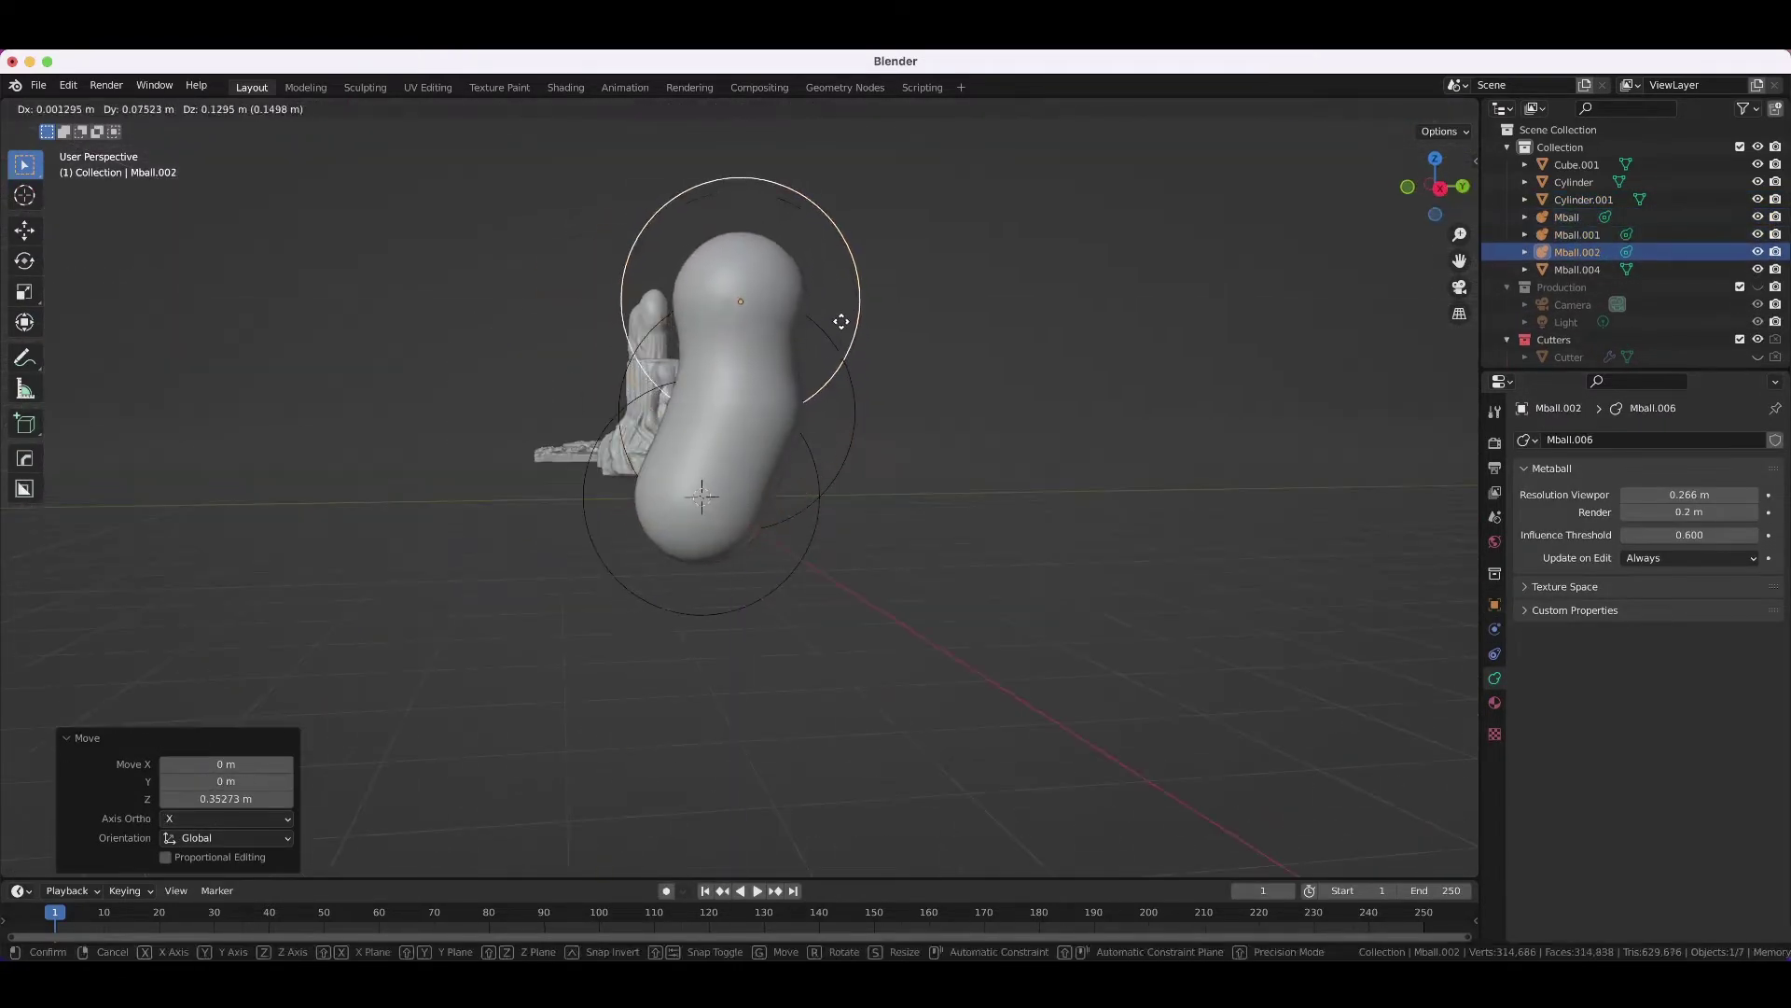
{"action": "key", "text": "shift+d"}
{"action": "left_click", "coordinate": [812, 604]}
{"action": "middle_click_drag", "start_coordinate": [812, 605], "coordinate": [810, 567]}
{"action": "left_click", "coordinate": [608, 568]}
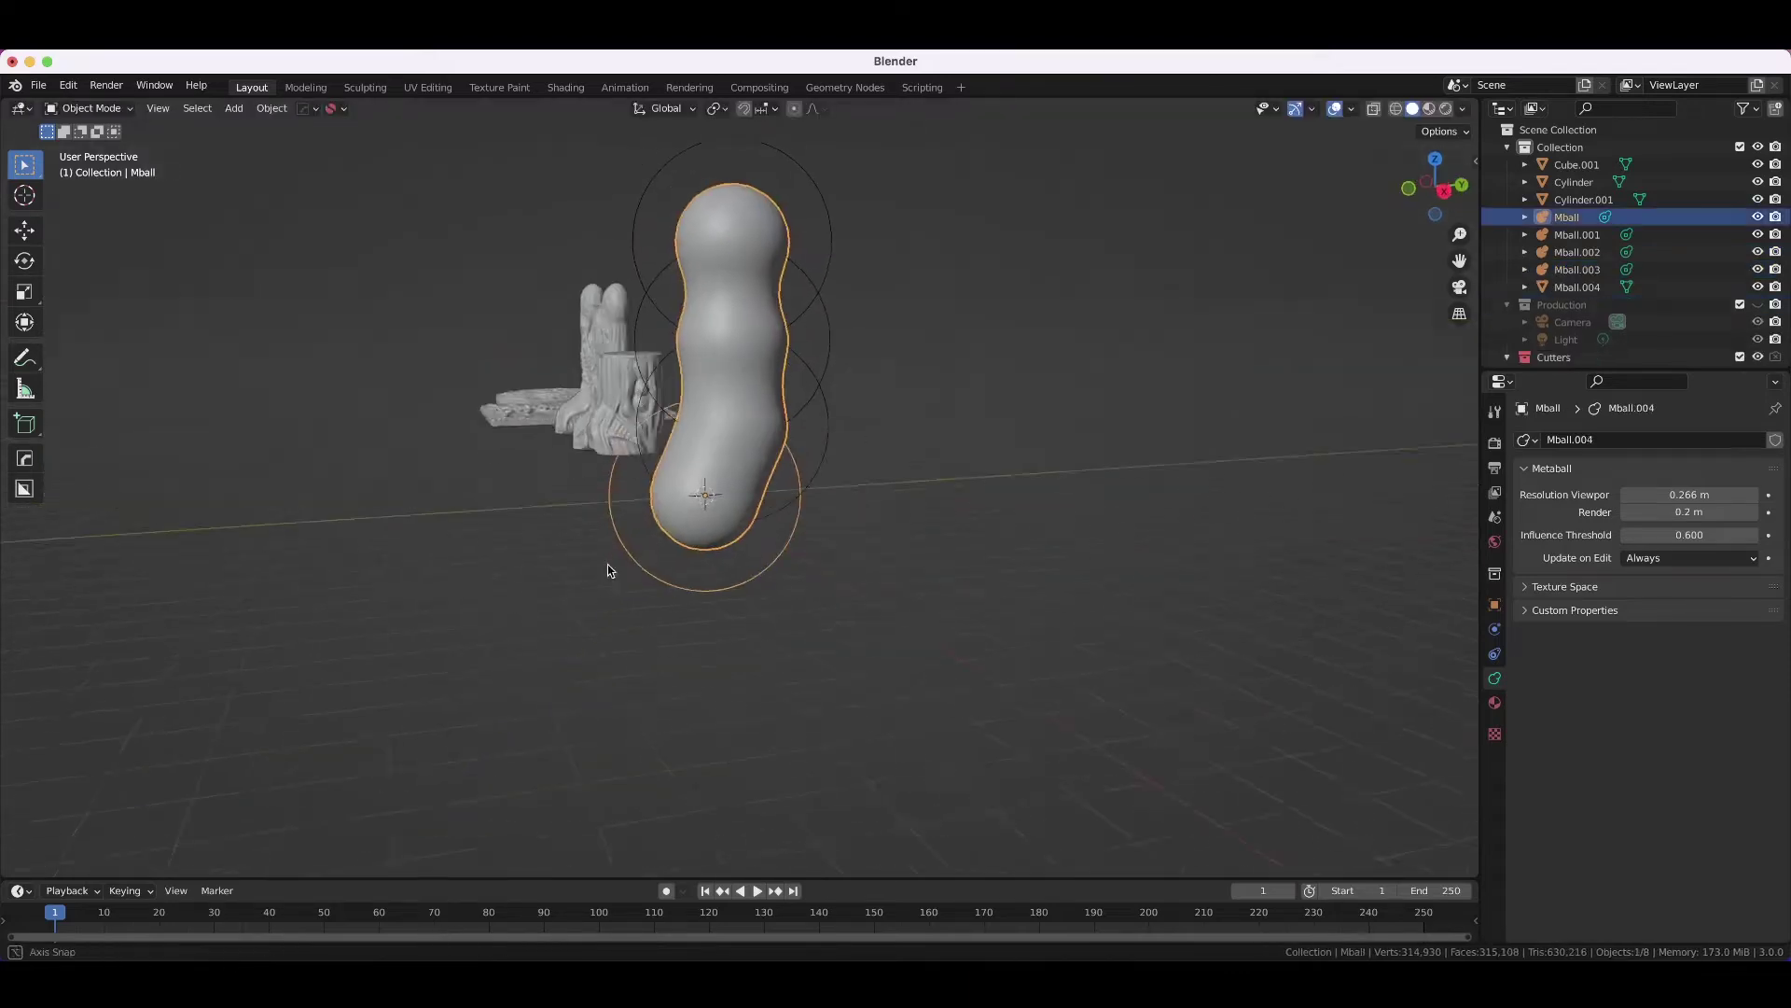
{"action": "mouse_move", "coordinate": [608, 568]}
{"action": "middle_mouse_down"}
{"action": "mouse_move", "coordinate": [623, 224]}
{"action": "mouse_move", "coordinate": [752, 360]}
{"action": "middle_mouse_up"}
- Offset further sphere copies sideways along X to bend the column
{"action": "key", "text": "shift+d"}
{"action": "left_click", "coordinate": [597, 280]}
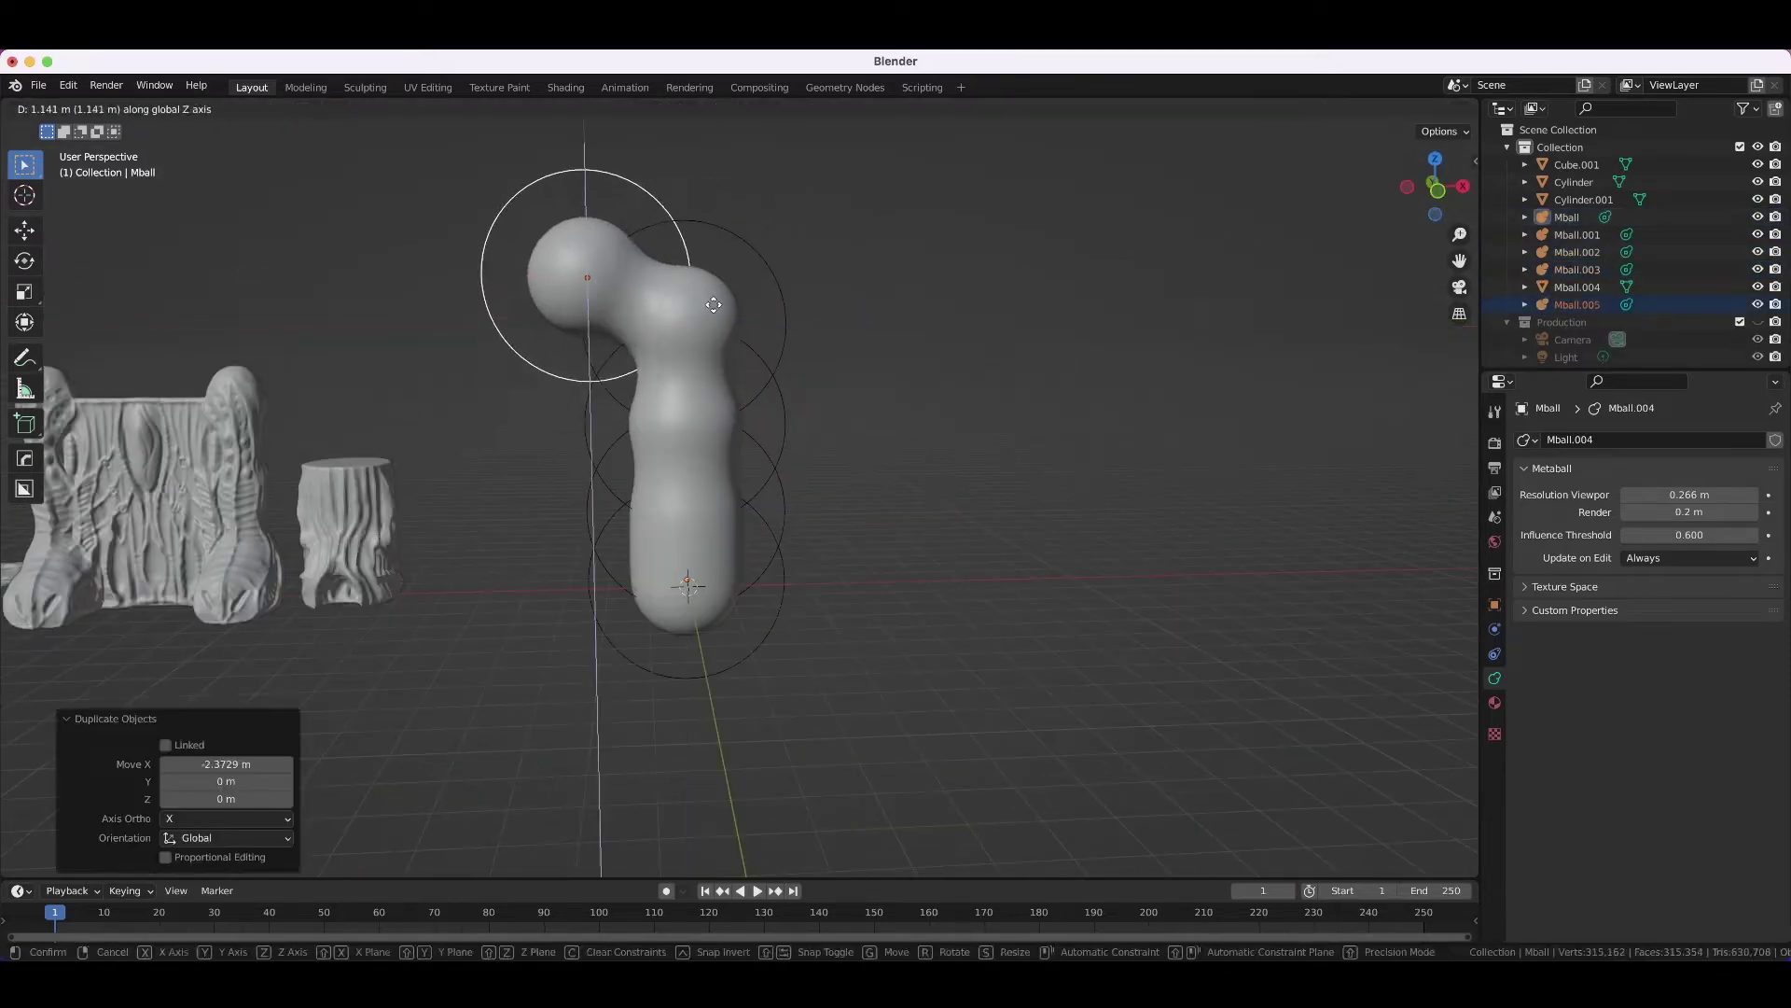
{"action": "key", "text": "shift+d"}
{"action": "key", "text": "x"}
{"action": "left_click", "coordinate": [631, 347]}
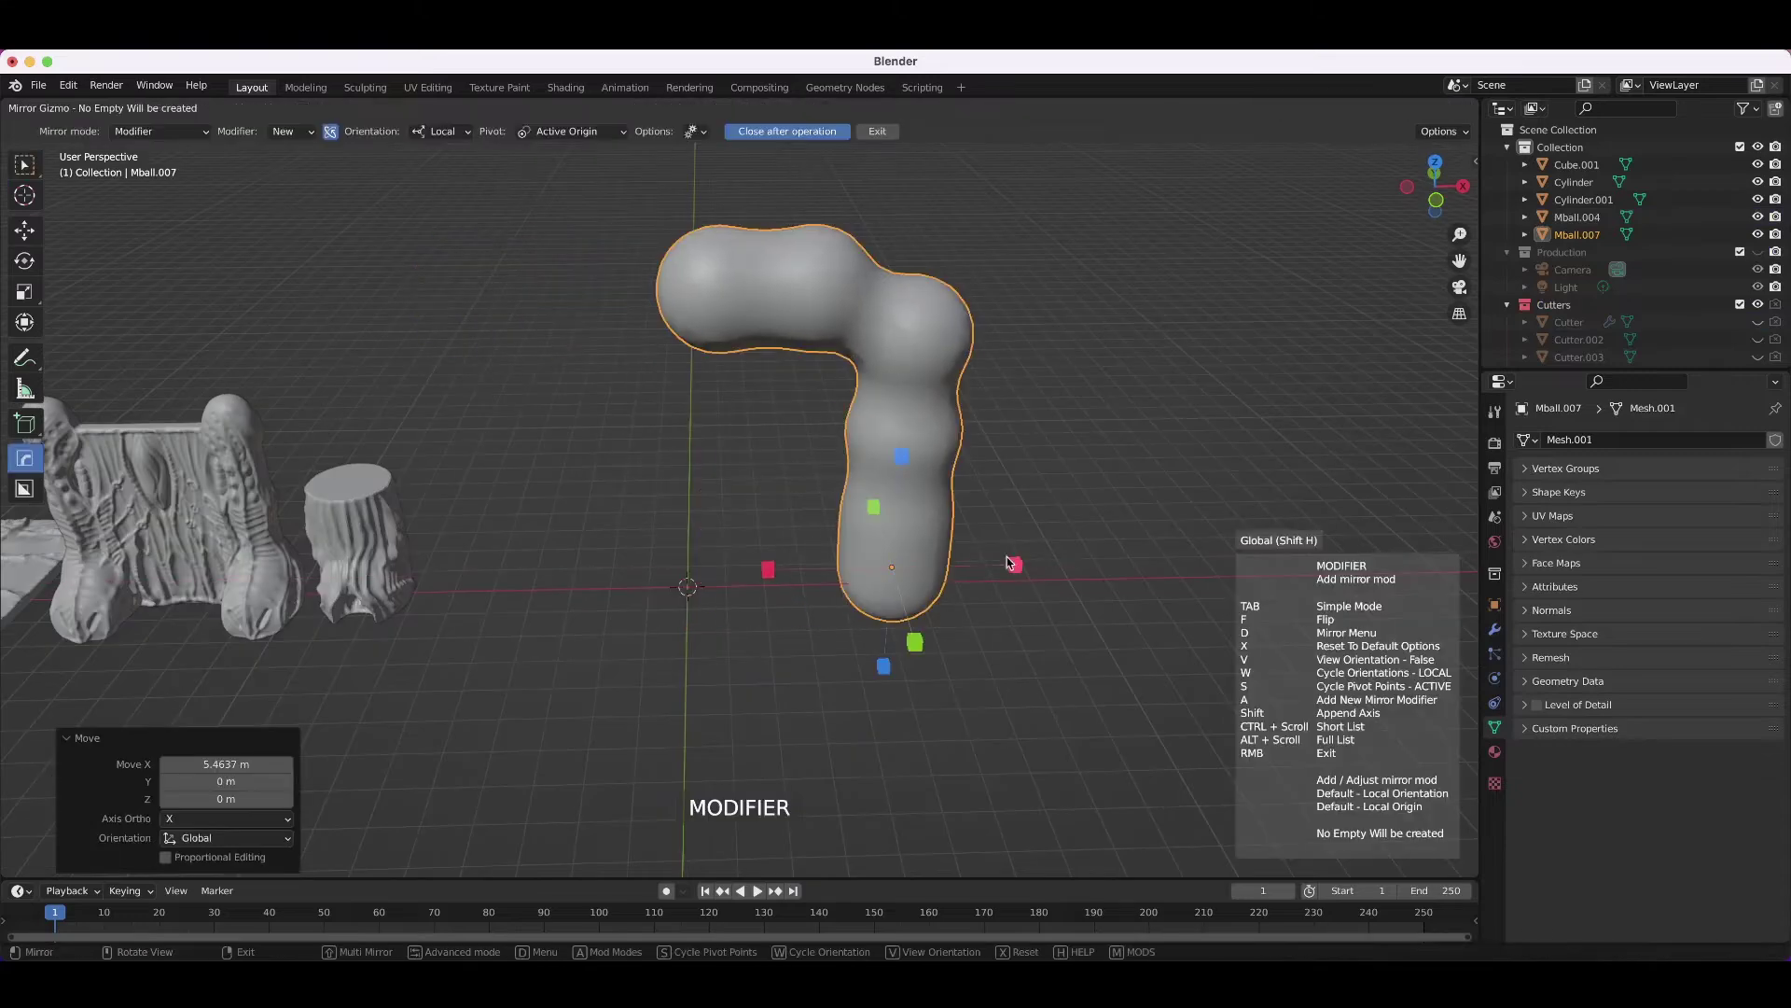
- Convert the metaballs to a mesh, mirror it on X into an arch, apply, and scale slightly
{"action": "key", "text": "g"}
{"action": "key", "text": "x"}
{"action": "left_click", "coordinate": [924, 569]}
{"action": "middle_click_drag", "start_coordinate": [672, 579], "coordinate": [746, 559]}
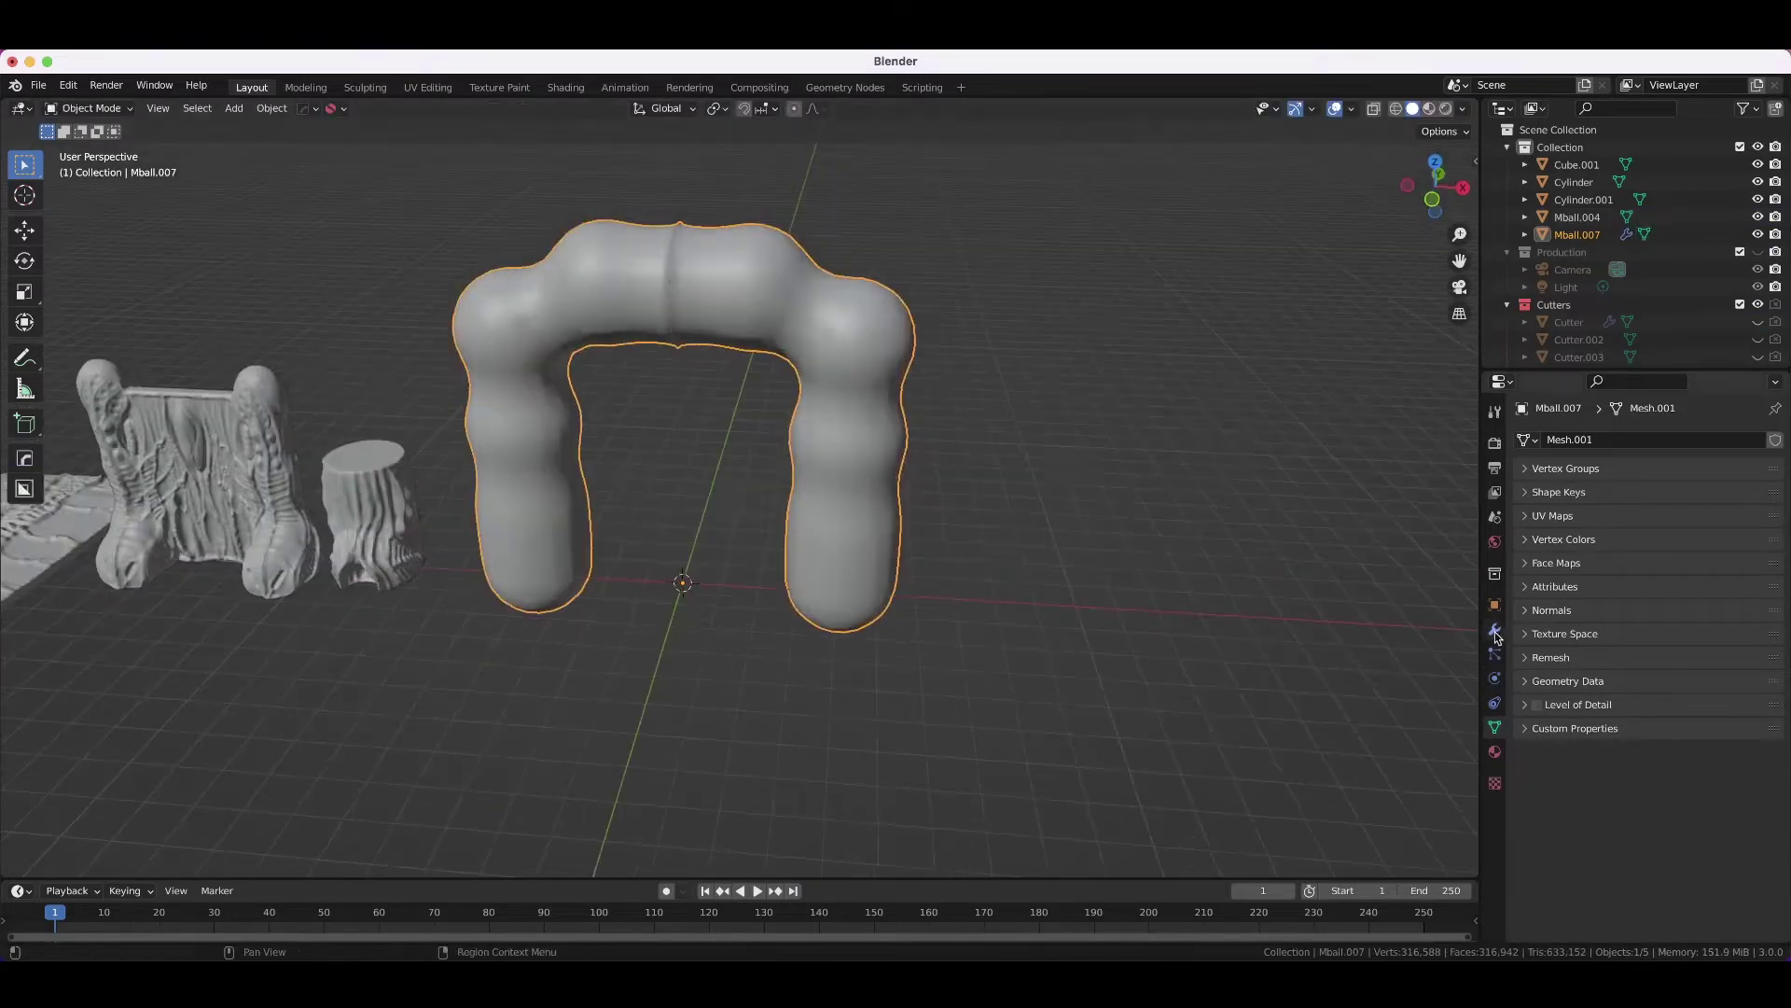
{"action": "left_click", "coordinate": [1494, 629]}
{"action": "key", "text": "ctrl+a"}
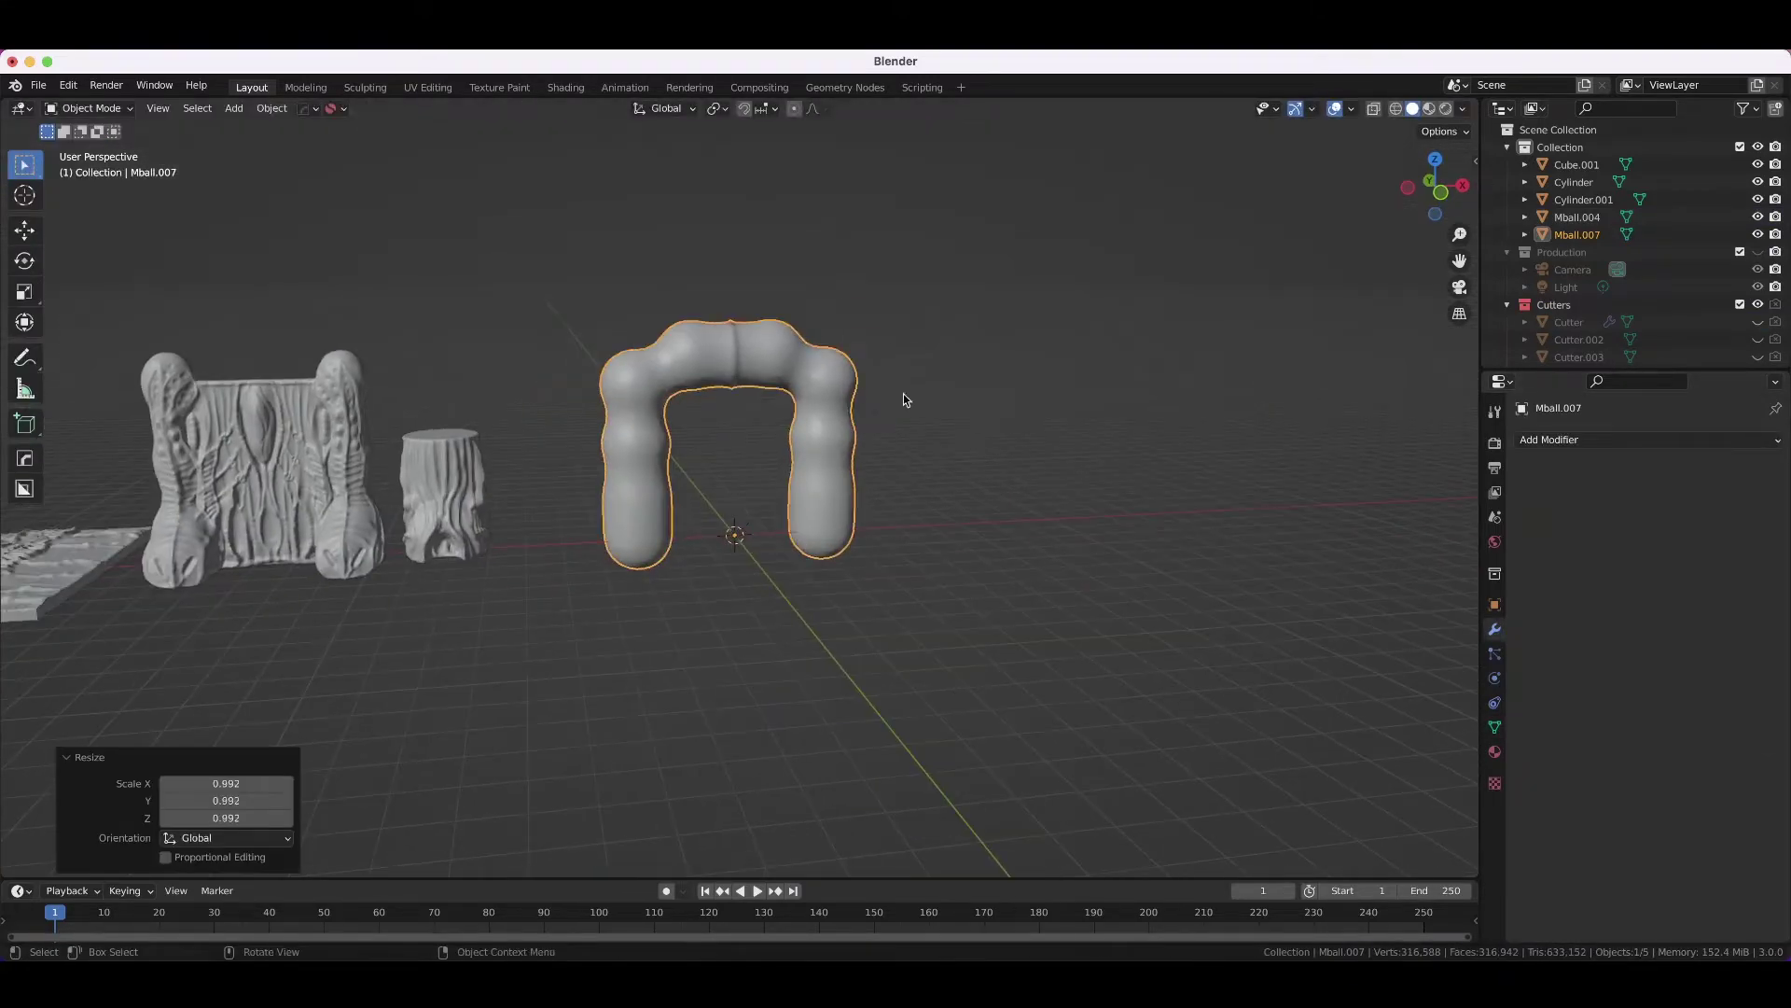
{"action": "key", "text": "ctrl+Tab"}
- Voxel-remesh the arch and turn on X and Y mirrored sculpting
{"action": "key", "text": "r"}
{"action": "left_click", "coordinate": [850, 408]}
{"action": "key", "text": "ctrl+r"}
{"action": "mouse_move", "coordinate": [851, 409]}
{"action": "middle_mouse_down"}
{"action": "mouse_move", "coordinate": [605, 588]}
{"action": "mouse_move", "coordinate": [747, 420]}
{"action": "middle_mouse_up"}
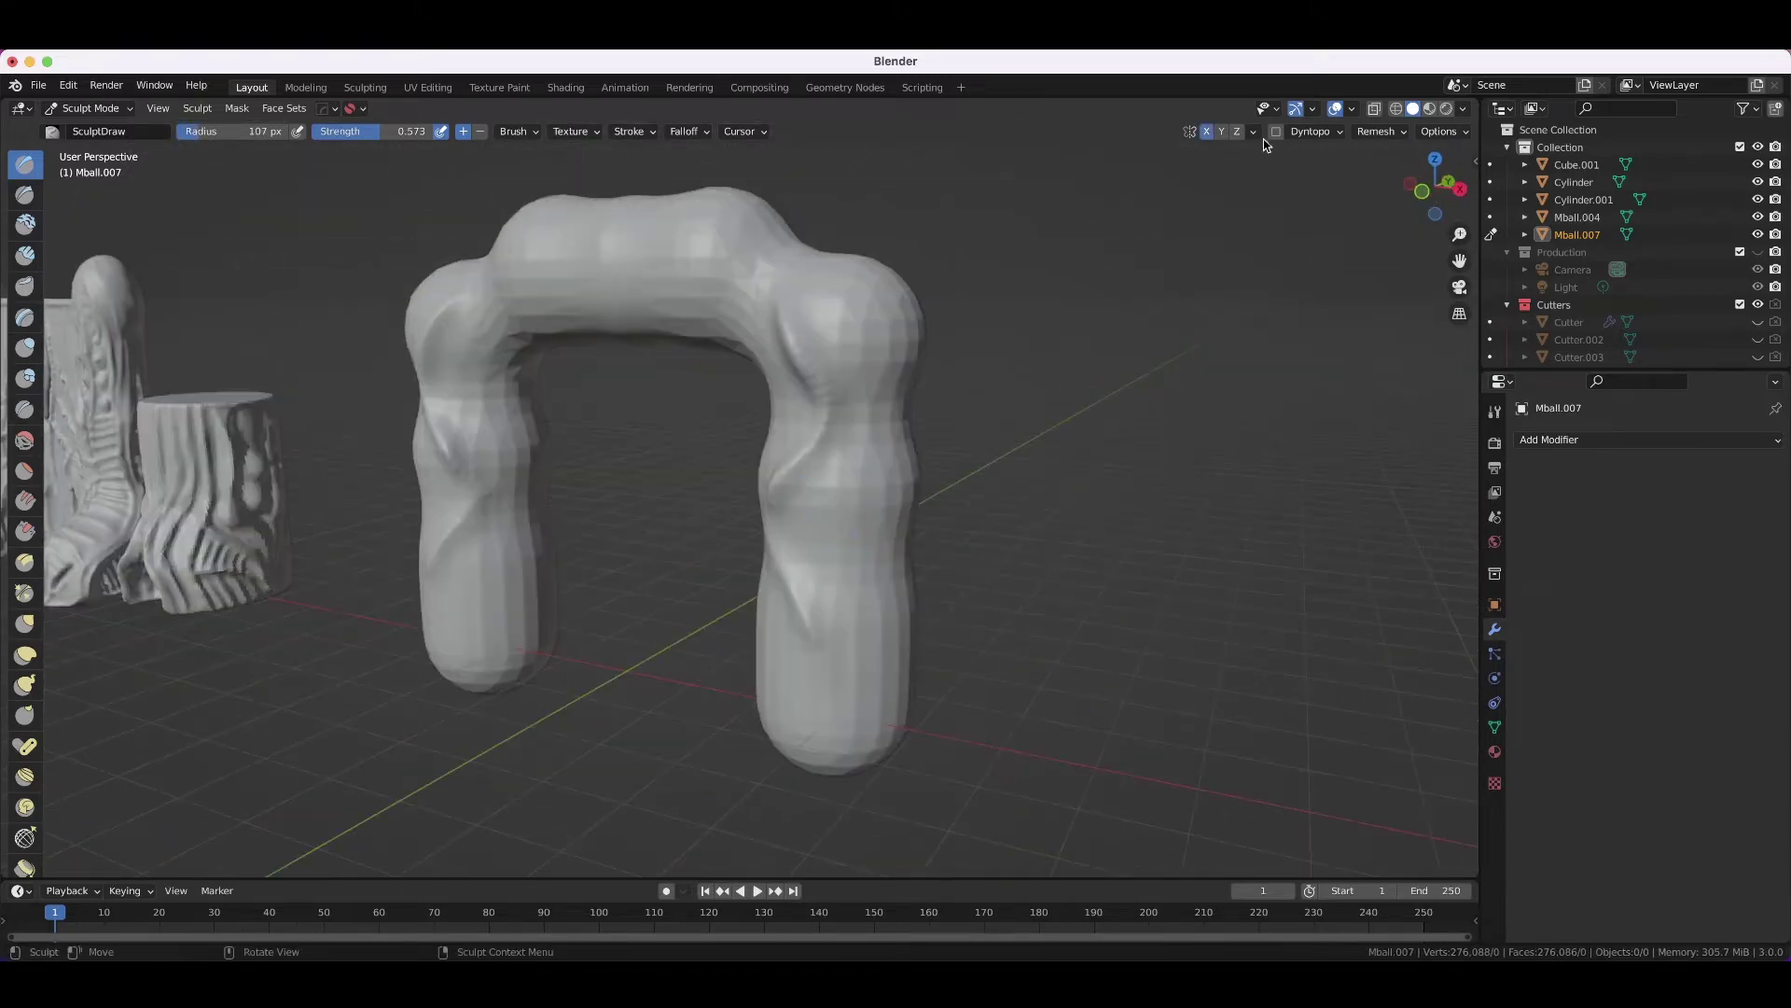
{"action": "left_click", "coordinate": [1253, 131]}
{"action": "mouse_move", "coordinate": [812, 331]}
{"action": "middle_mouse_down"}
{"action": "mouse_move", "coordinate": [896, 427]}
{"action": "mouse_move", "coordinate": [821, 485]}
{"action": "middle_mouse_up"}
- Carve ribbed relief into the arch top using Line Project and a smaller Draw brush
{"action": "left_click", "coordinate": [25, 674]}
{"action": "key", "text": "KP_1"}
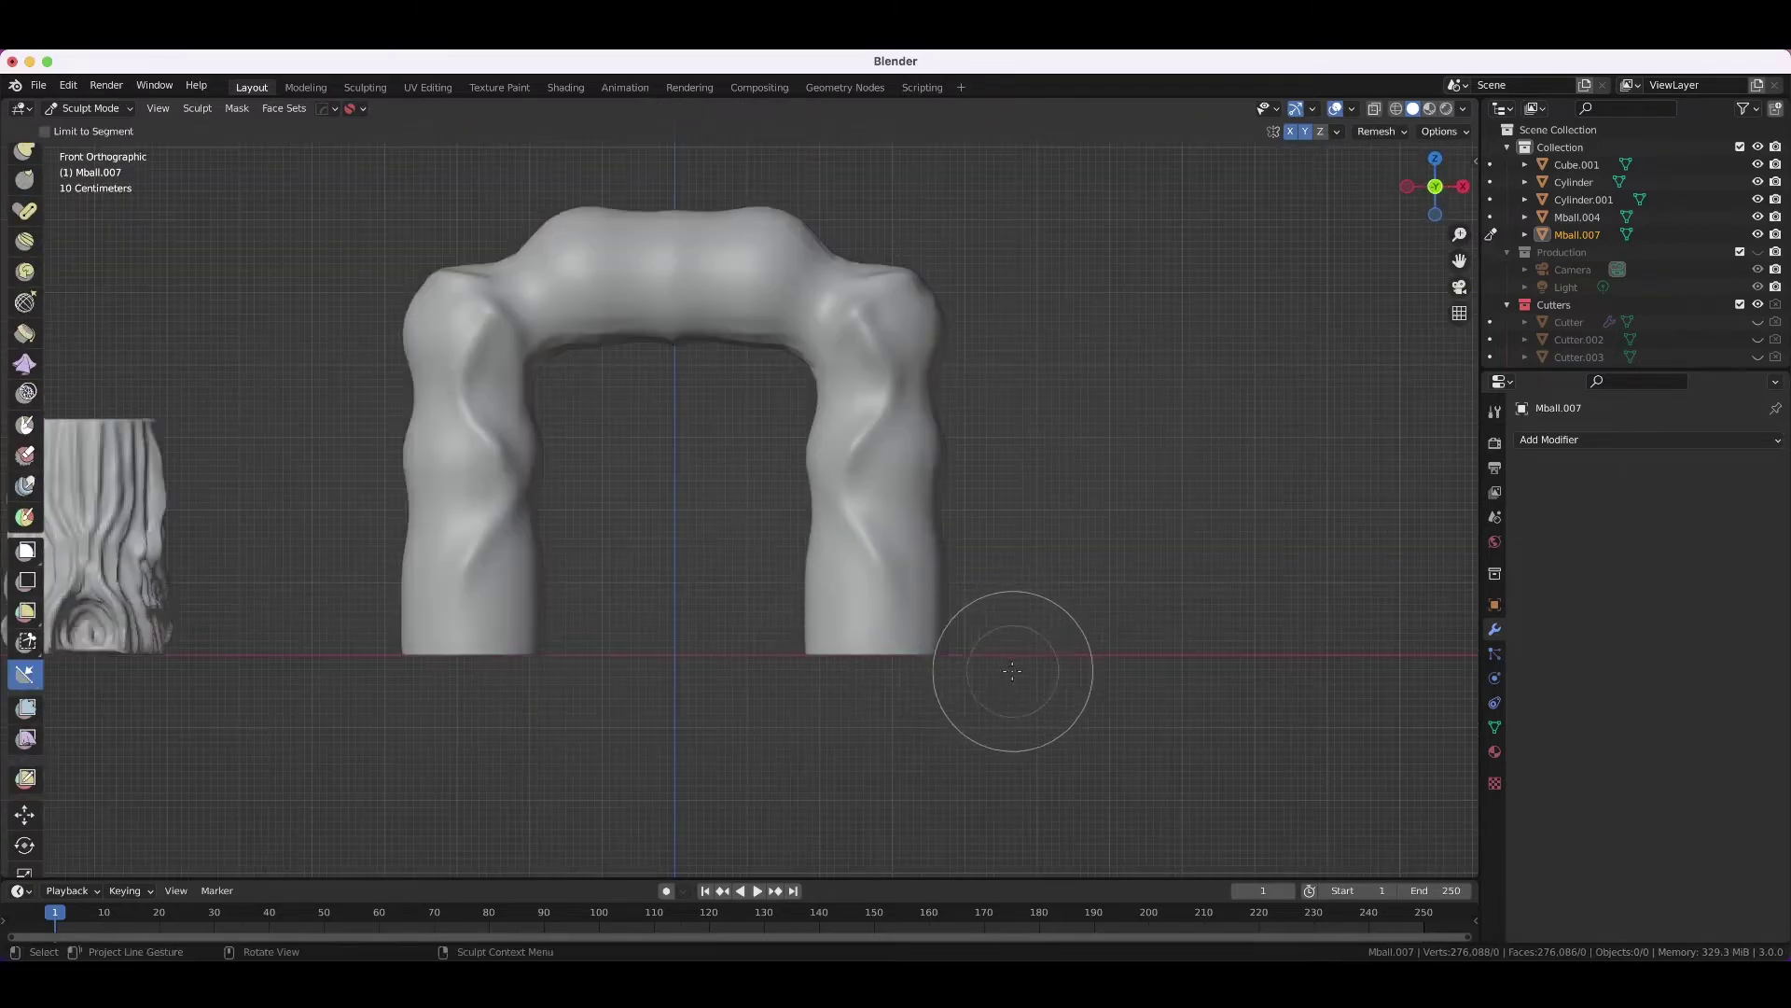
{"action": "scroll", "coordinate": [25, 466], "scroll_direction": "up", "scroll_amount": 5}
{"action": "left_click", "coordinate": [24, 164]}
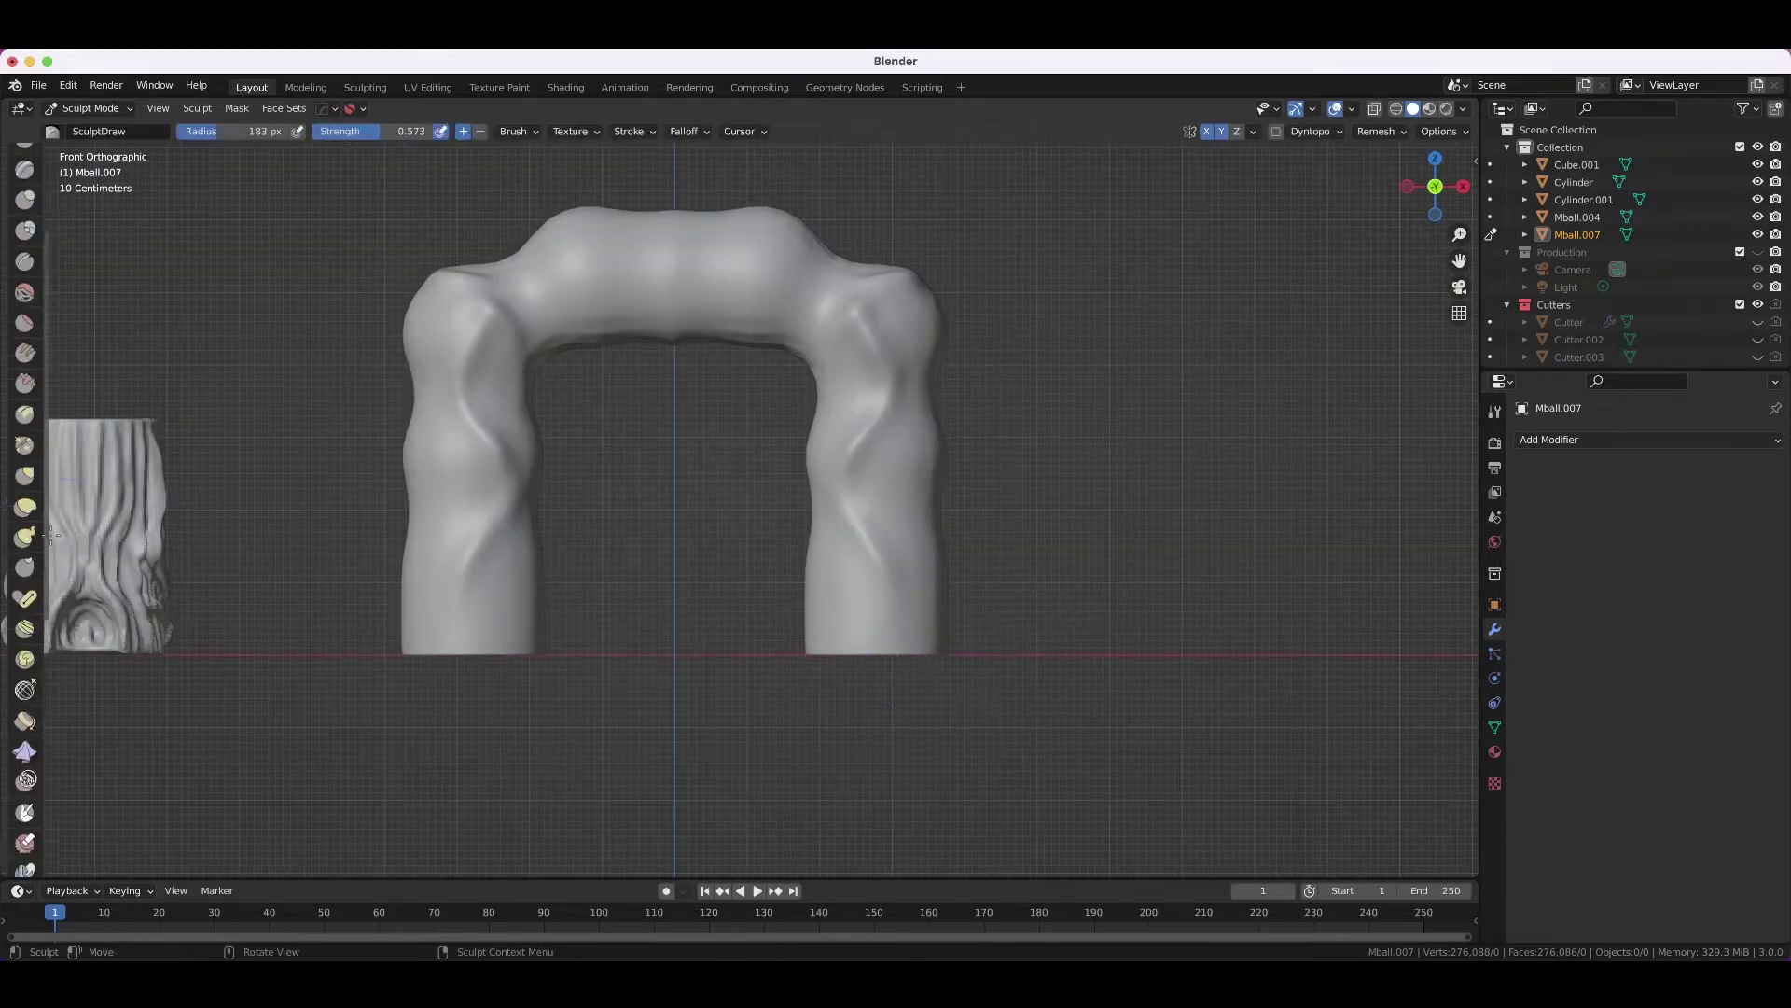
{"action": "key", "text": "f"}
{"action": "left_click", "coordinate": [863, 574]}
{"action": "mouse_move", "coordinate": [863, 574]}
{"action": "middle_mouse_down"}
{"action": "mouse_move", "coordinate": [839, 578]}
{"action": "mouse_move", "coordinate": [860, 519]}
{"action": "mouse_move", "coordinate": [763, 669]}
{"action": "middle_mouse_up"}
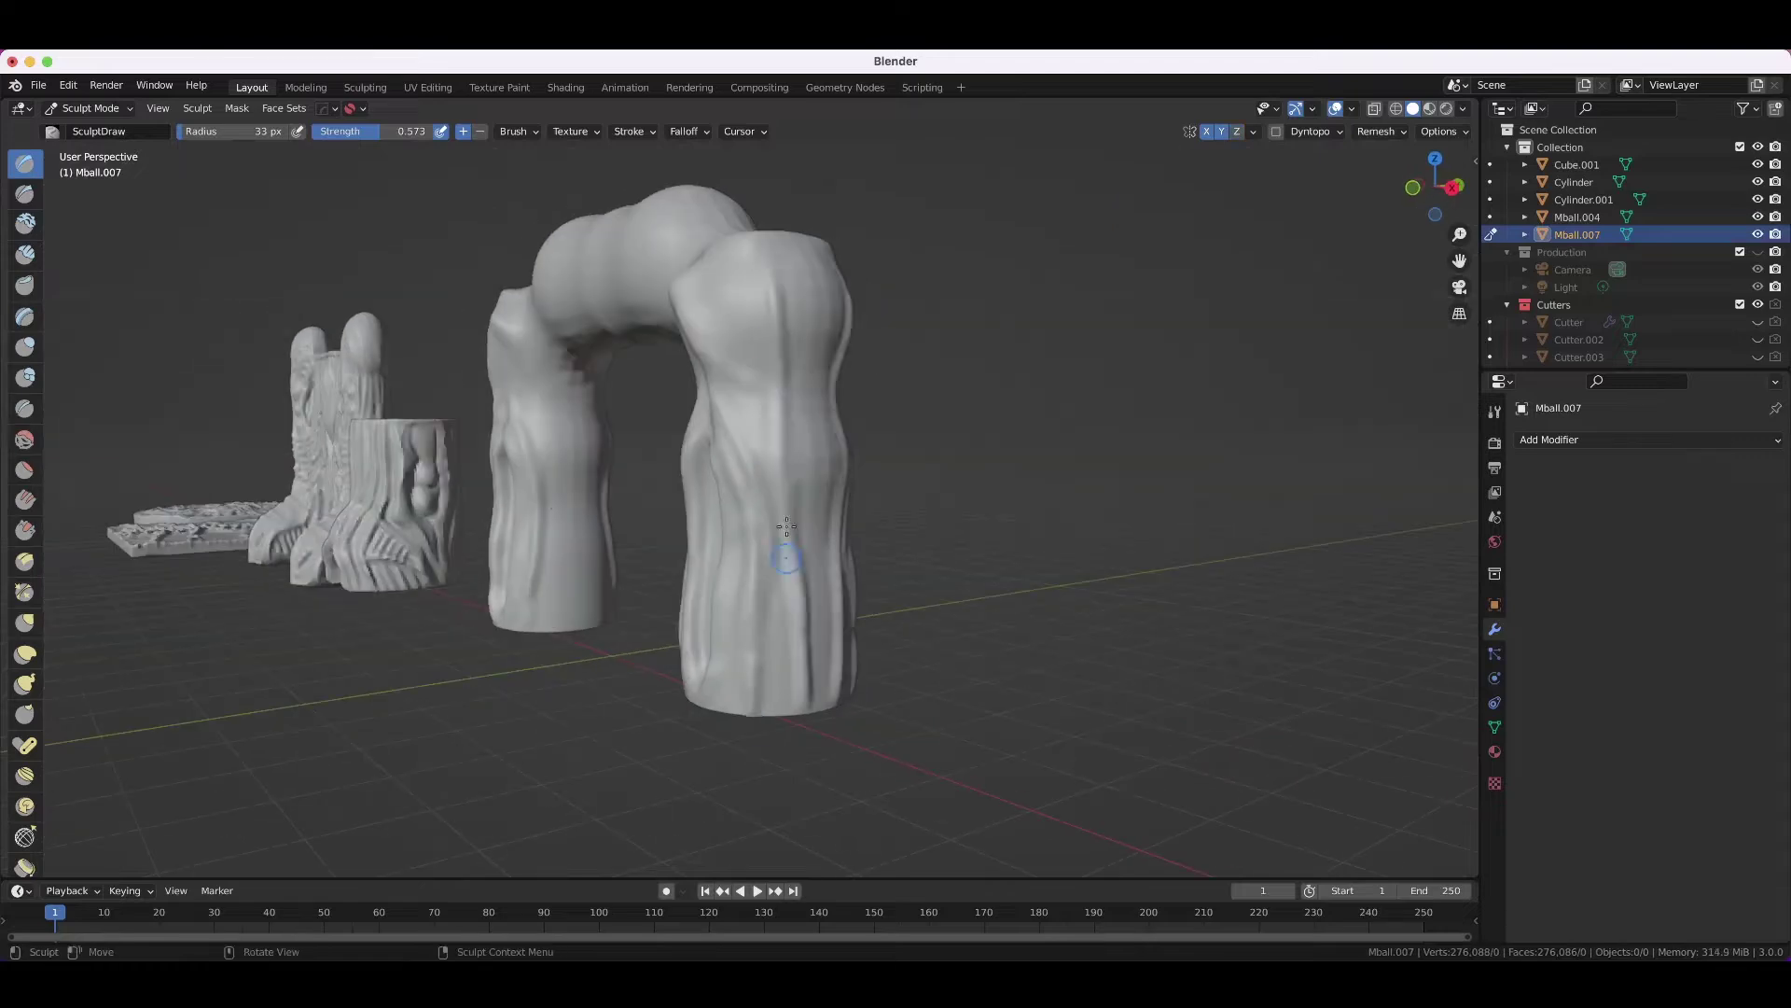
{"action": "middle_click_drag", "start_coordinate": [786, 527], "coordinate": [633, 244]}
{"action": "mouse_move", "coordinate": [758, 262]}
{"action": "middle_mouse_down"}
{"action": "mouse_move", "coordinate": [829, 593]}
{"action": "mouse_move", "coordinate": [863, 470]}
{"action": "mouse_move", "coordinate": [840, 439]}
{"action": "mouse_move", "coordinate": [707, 391]}
{"action": "middle_mouse_up"}
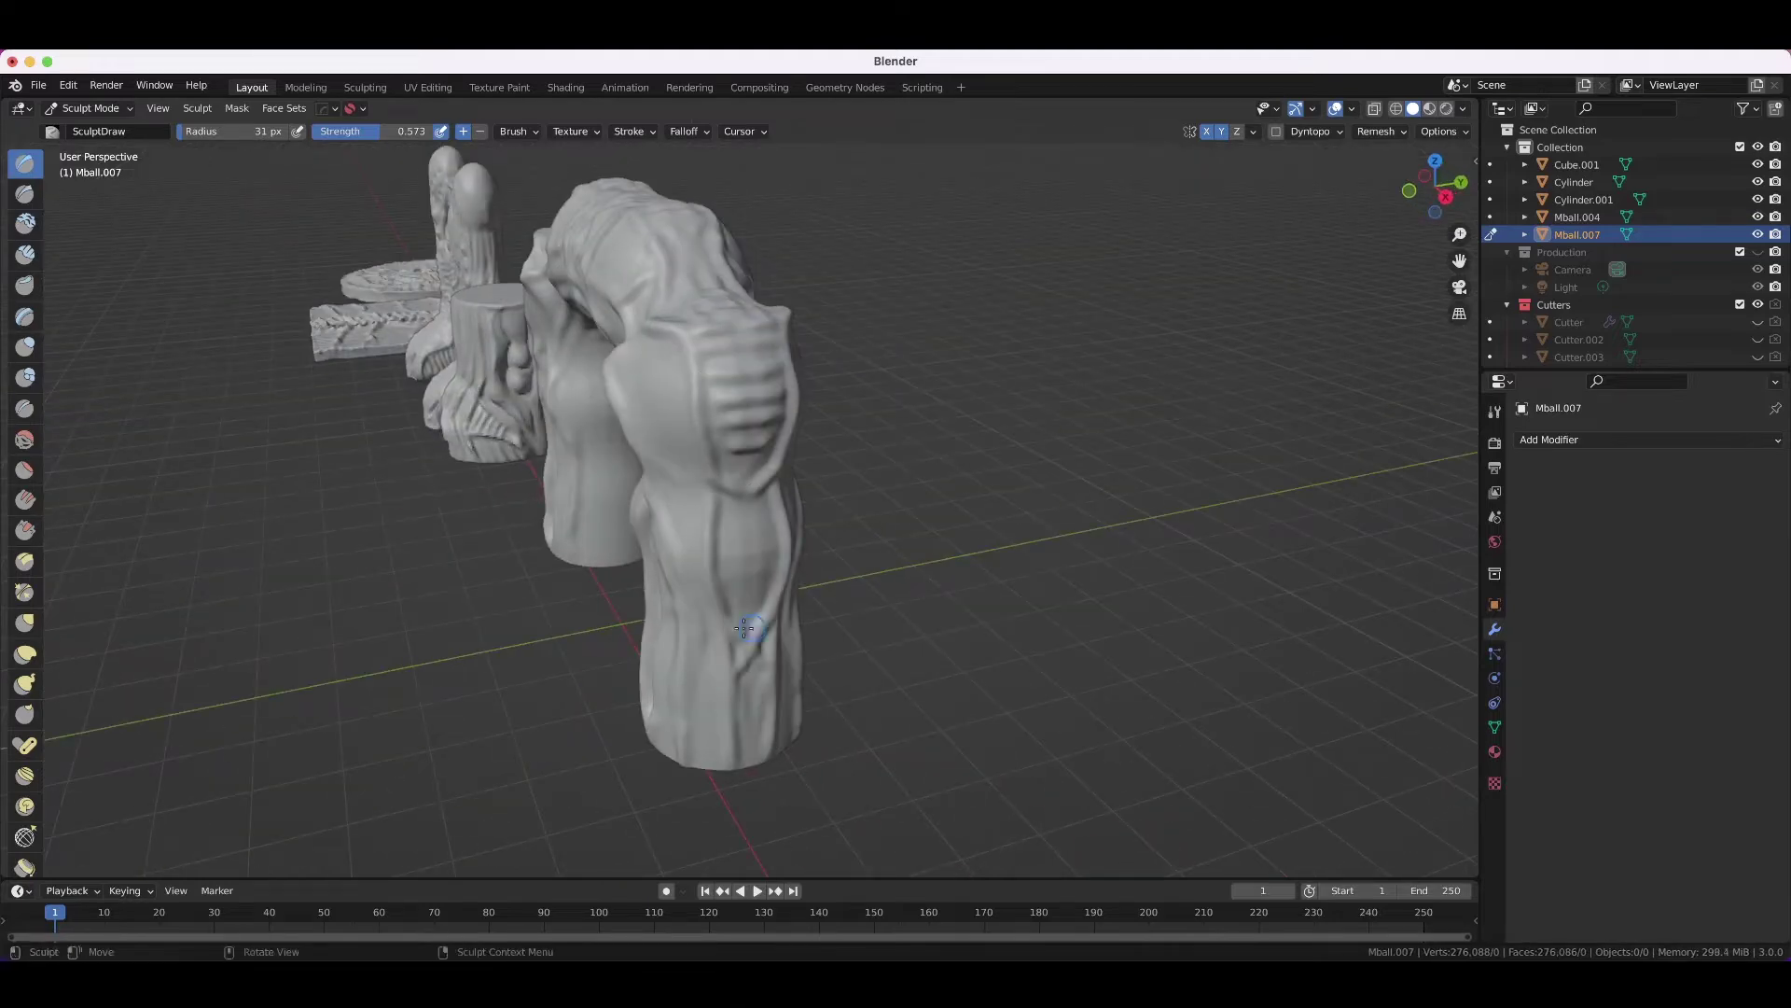
{"action": "middle_click_drag", "start_coordinate": [746, 627], "coordinate": [869, 479]}
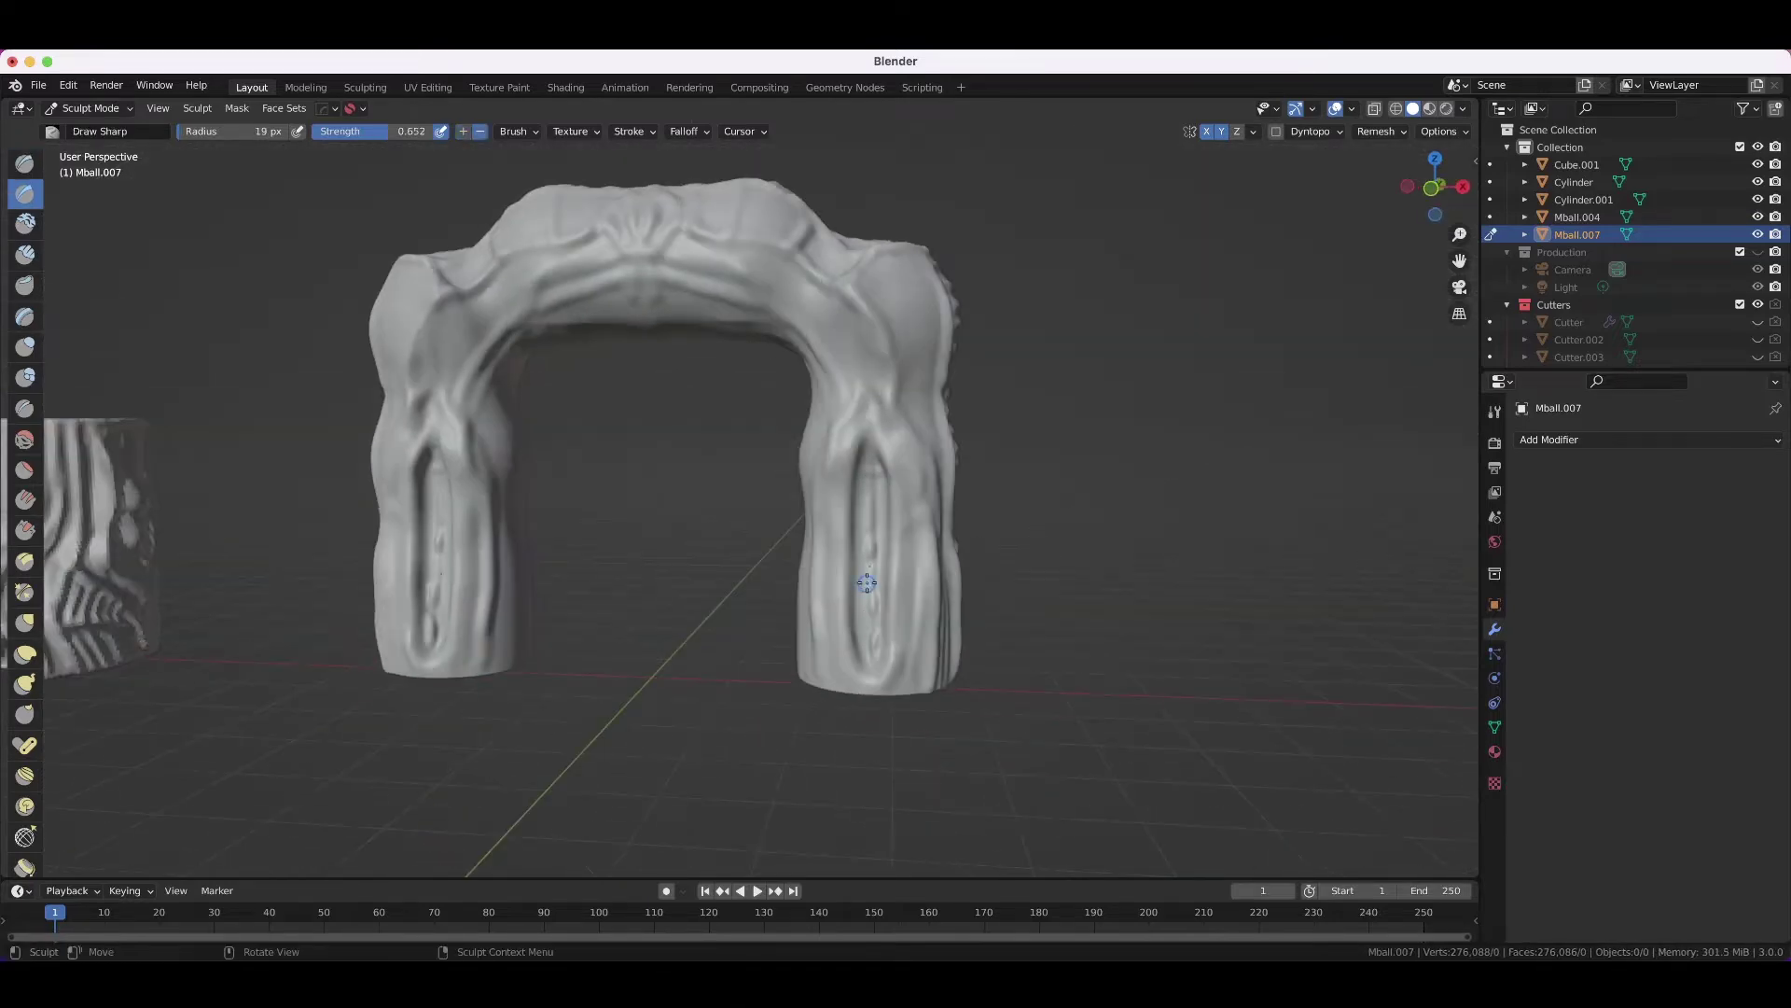
{"action": "mouse_move", "coordinate": [867, 582]}
{"action": "middle_mouse_down", "text": "ctrl"}
{"action": "mouse_move", "coordinate": [987, 408]}
{"action": "mouse_move", "coordinate": [987, 840]}
{"action": "middle_mouse_up", "text": "ctrl"}
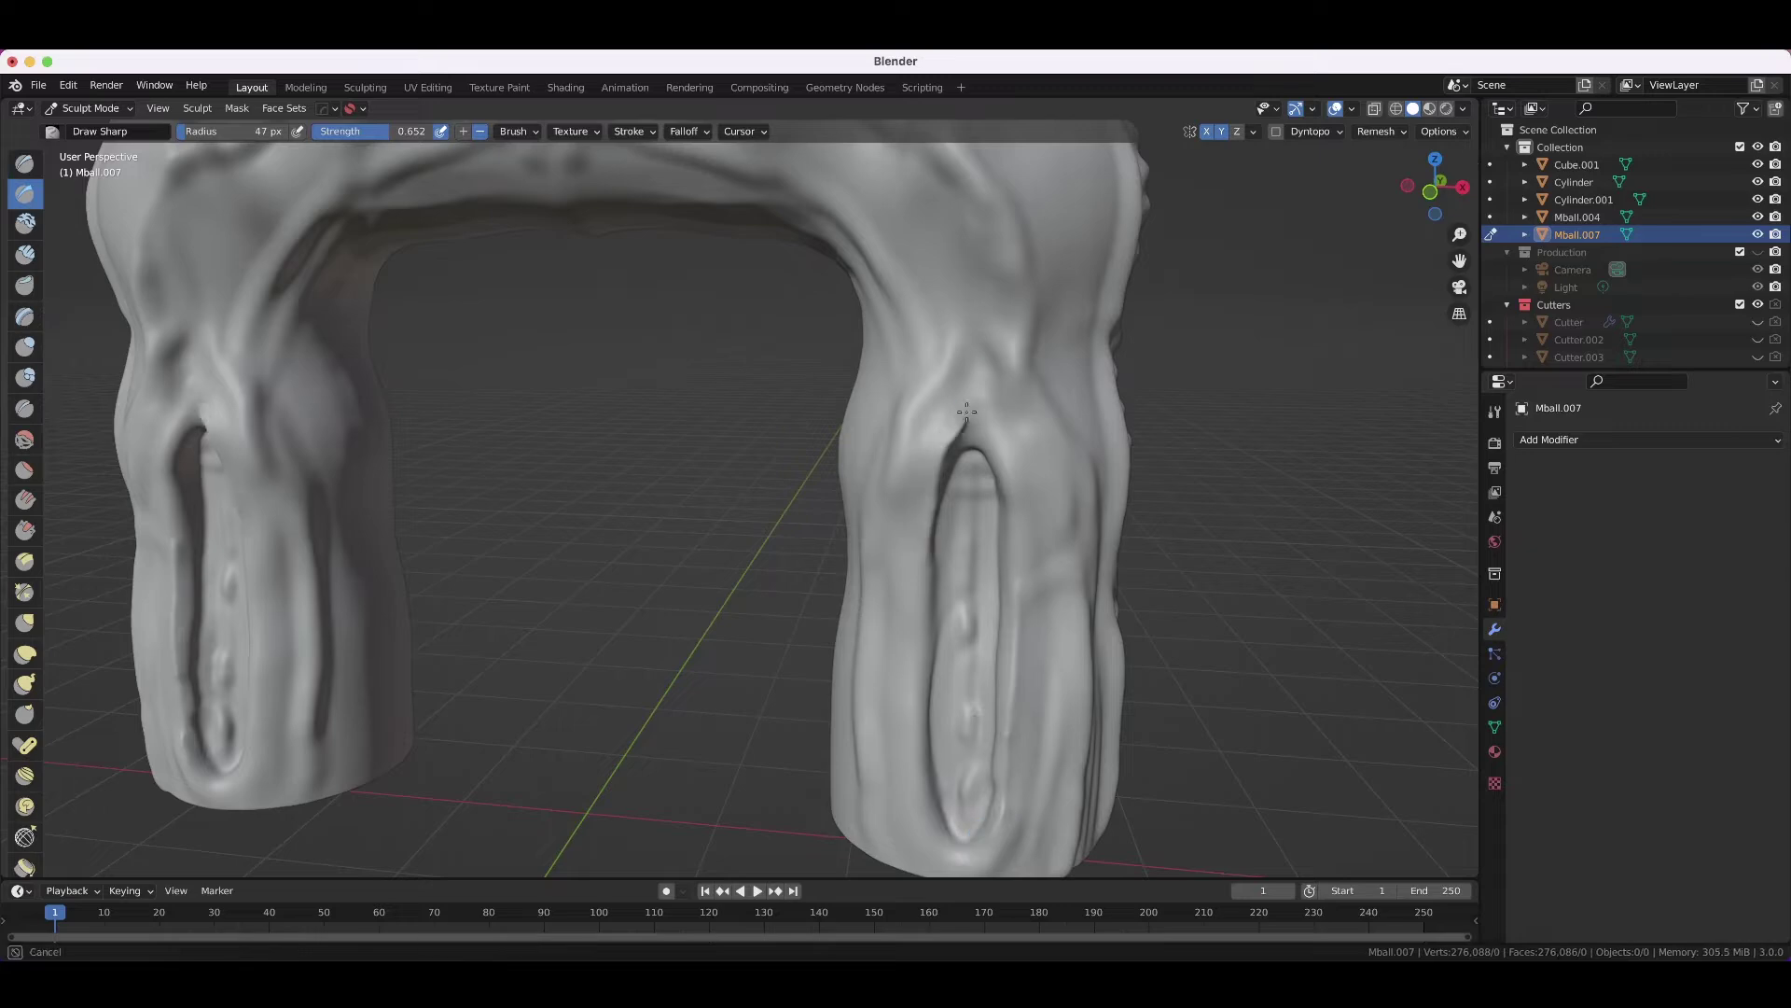
{"action": "mouse_move", "coordinate": [979, 360]}
{"action": "middle_mouse_down"}
{"action": "mouse_move", "coordinate": [805, 589]}
{"action": "mouse_move", "coordinate": [745, 447]}
{"action": "mouse_move", "coordinate": [674, 400]}
{"action": "middle_mouse_up"}
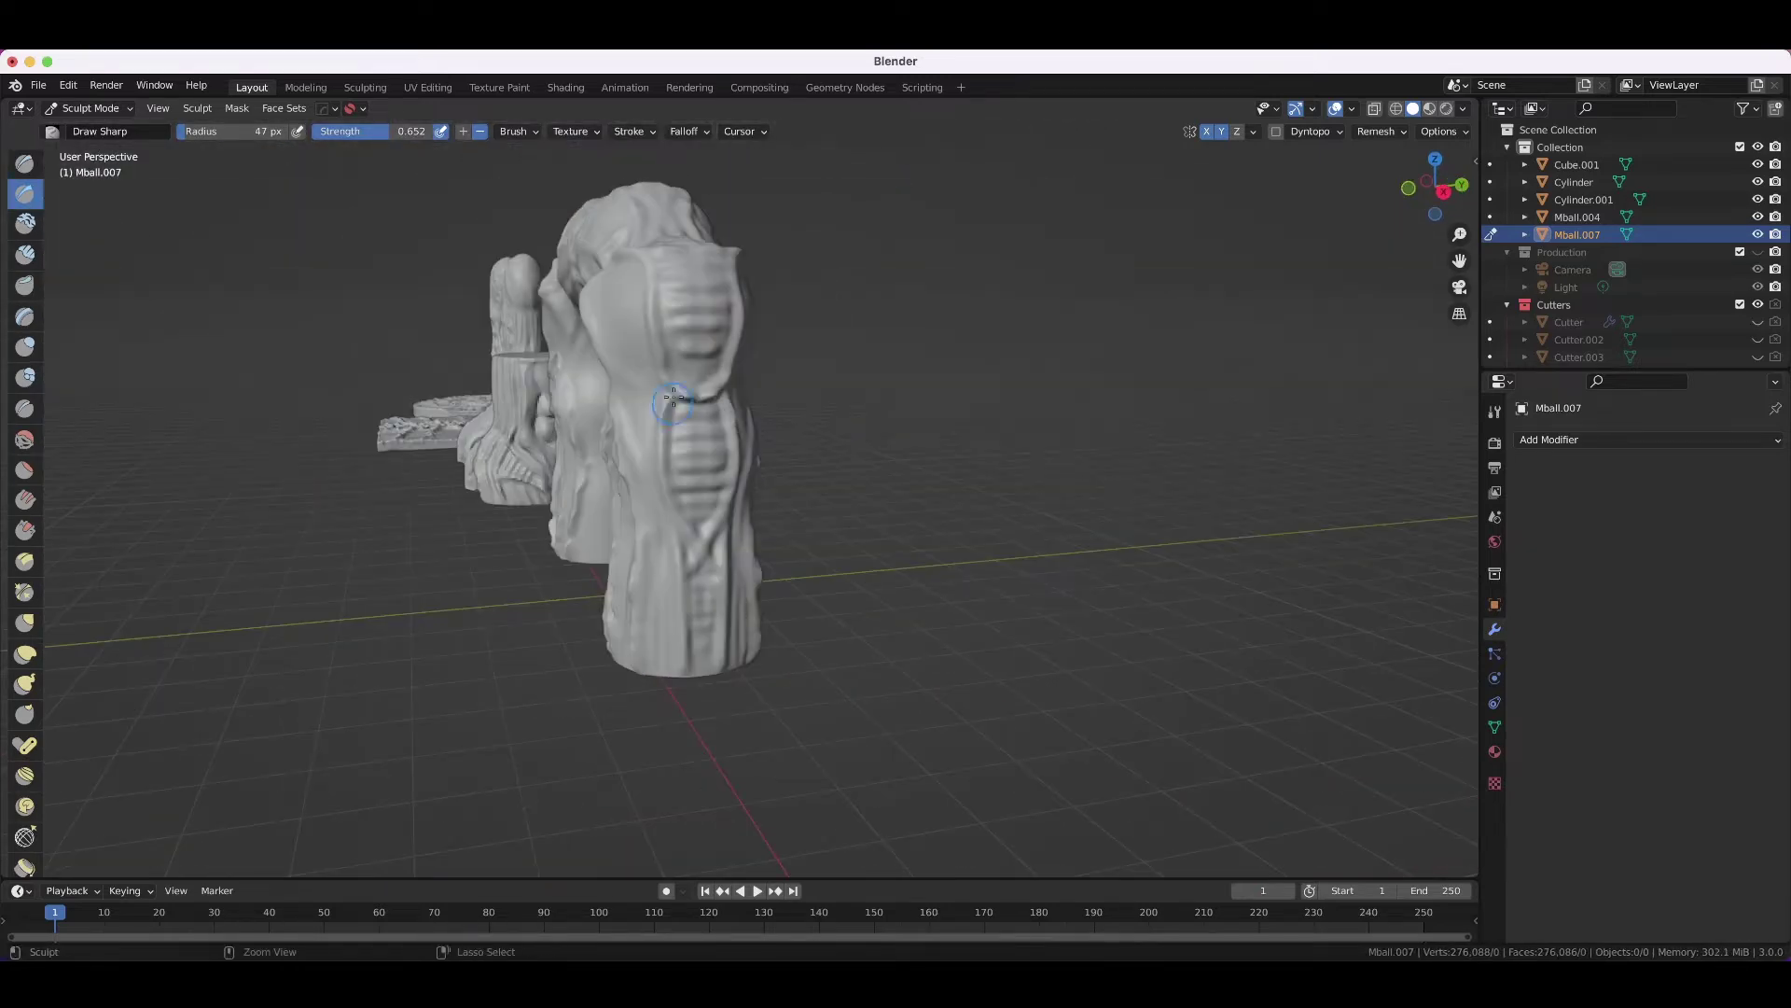
{"action": "mouse_move", "coordinate": [682, 594]}
{"action": "middle_mouse_down"}
{"action": "mouse_move", "coordinate": [639, 231]}
{"action": "mouse_move", "coordinate": [656, 375]}
{"action": "mouse_move", "coordinate": [777, 650]}
{"action": "mouse_move", "coordinate": [678, 479]}
{"action": "middle_mouse_up"}
- Refine the skull-like crown on the arch top, checking it from several angles
{"action": "scroll", "coordinate": [628, 394], "scroll_direction": "up", "scroll_amount": 4}
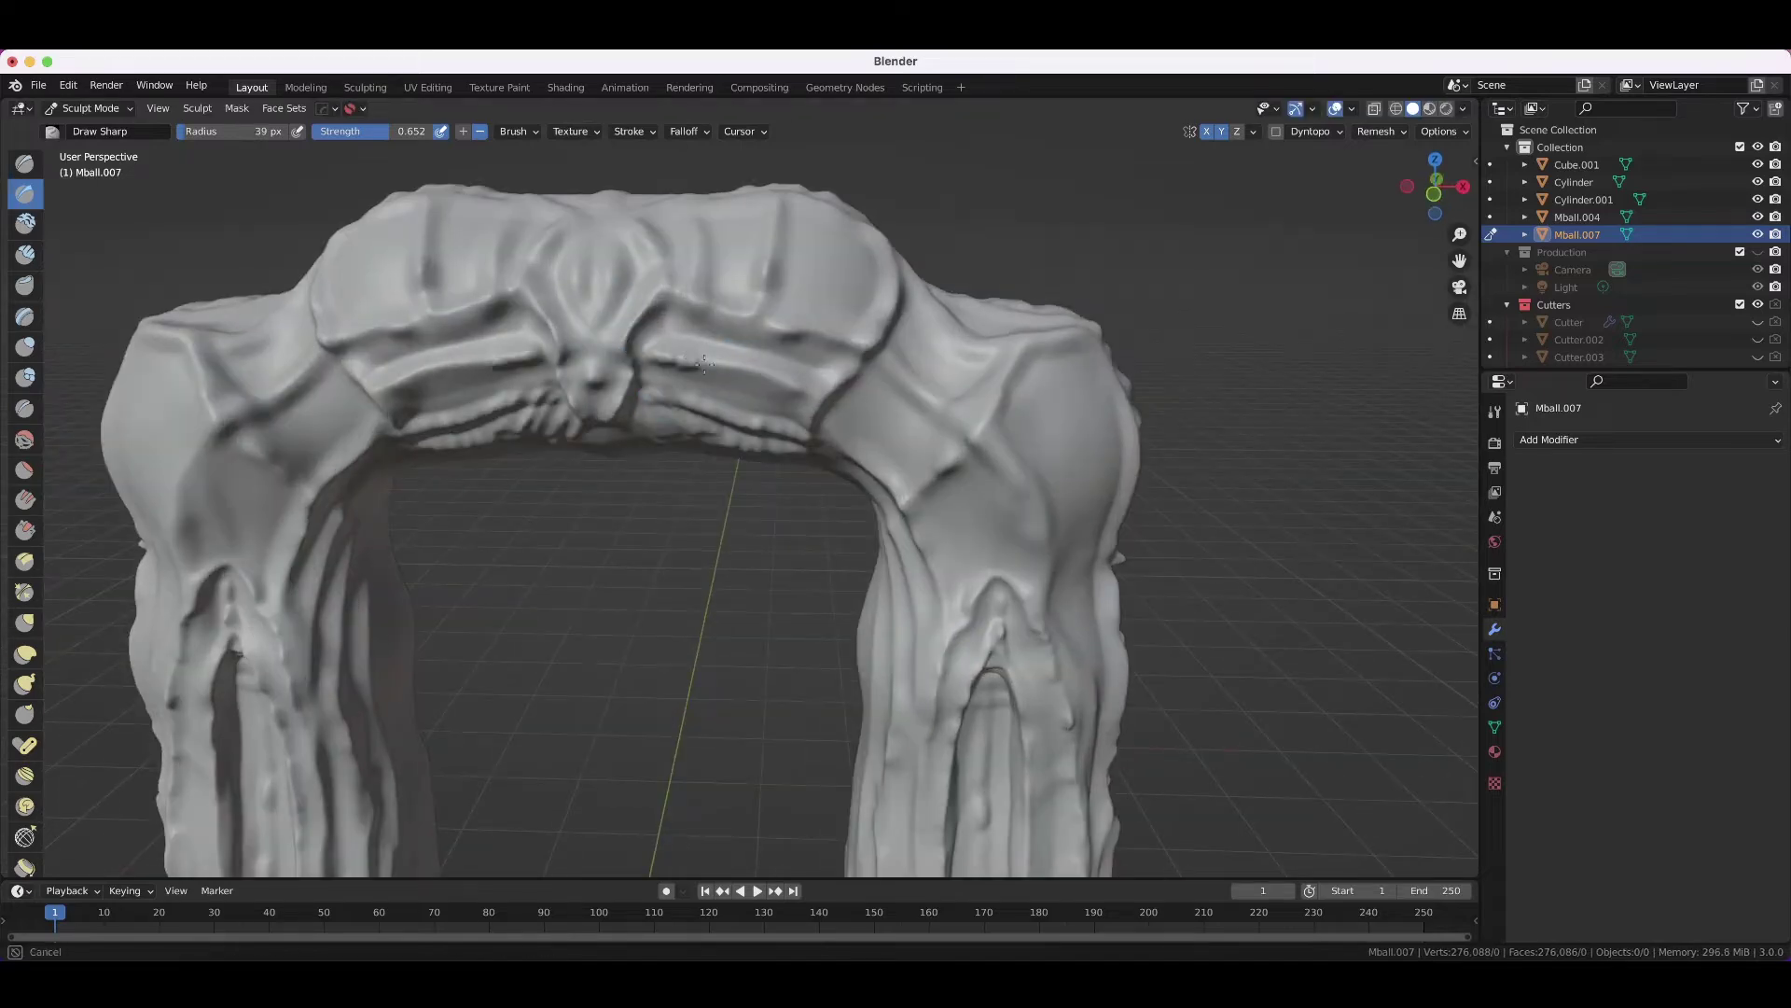
{"action": "middle_click_drag", "start_coordinate": [816, 331], "coordinate": [641, 388]}
{"action": "scroll", "coordinate": [576, 396], "scroll_direction": "up", "scroll_amount": 5}
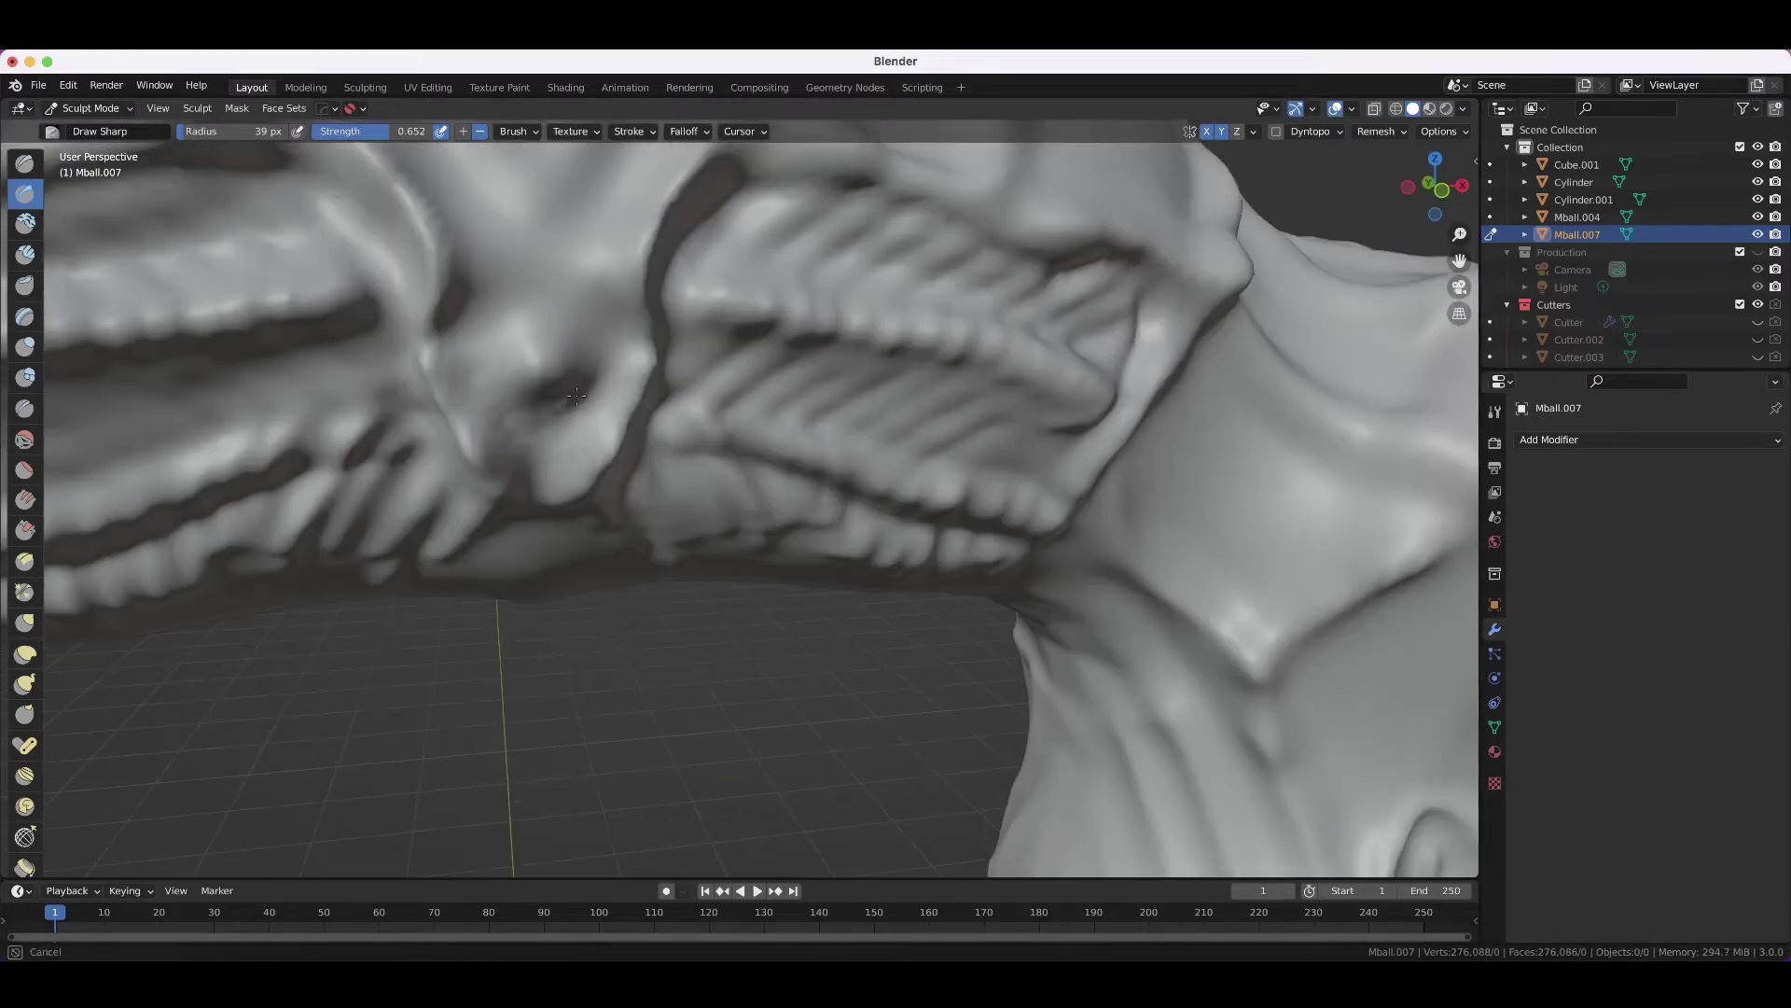
{"action": "scroll", "coordinate": [591, 264], "scroll_direction": "down", "scroll_amount": 2}
{"action": "scroll", "coordinate": [602, 420], "scroll_direction": "down", "scroll_amount": 4}
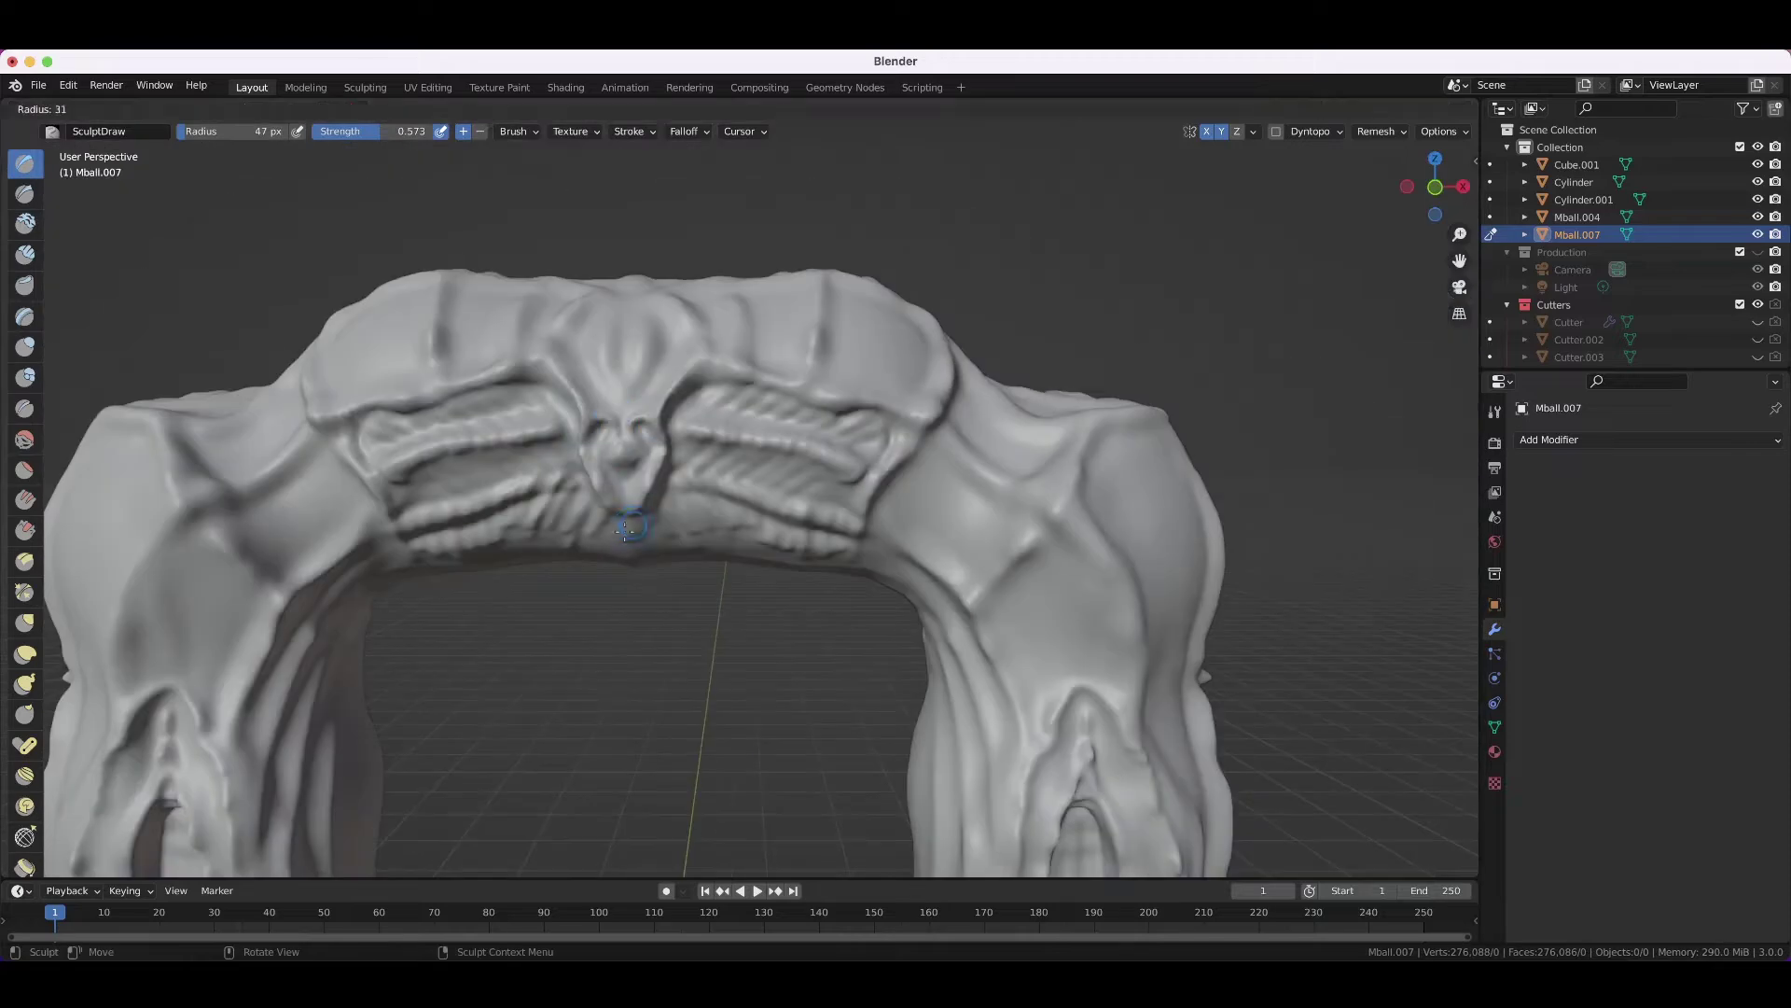
{"action": "scroll", "coordinate": [608, 482], "scroll_direction": "up", "scroll_amount": 1}
{"action": "mouse_move", "coordinate": [669, 373]}
{"action": "middle_mouse_down"}
{"action": "mouse_move", "coordinate": [829, 543]}
{"action": "mouse_move", "coordinate": [879, 480]}
{"action": "middle_mouse_up"}
{"action": "middle_click_drag", "start_coordinate": [849, 629], "coordinate": [881, 560]}
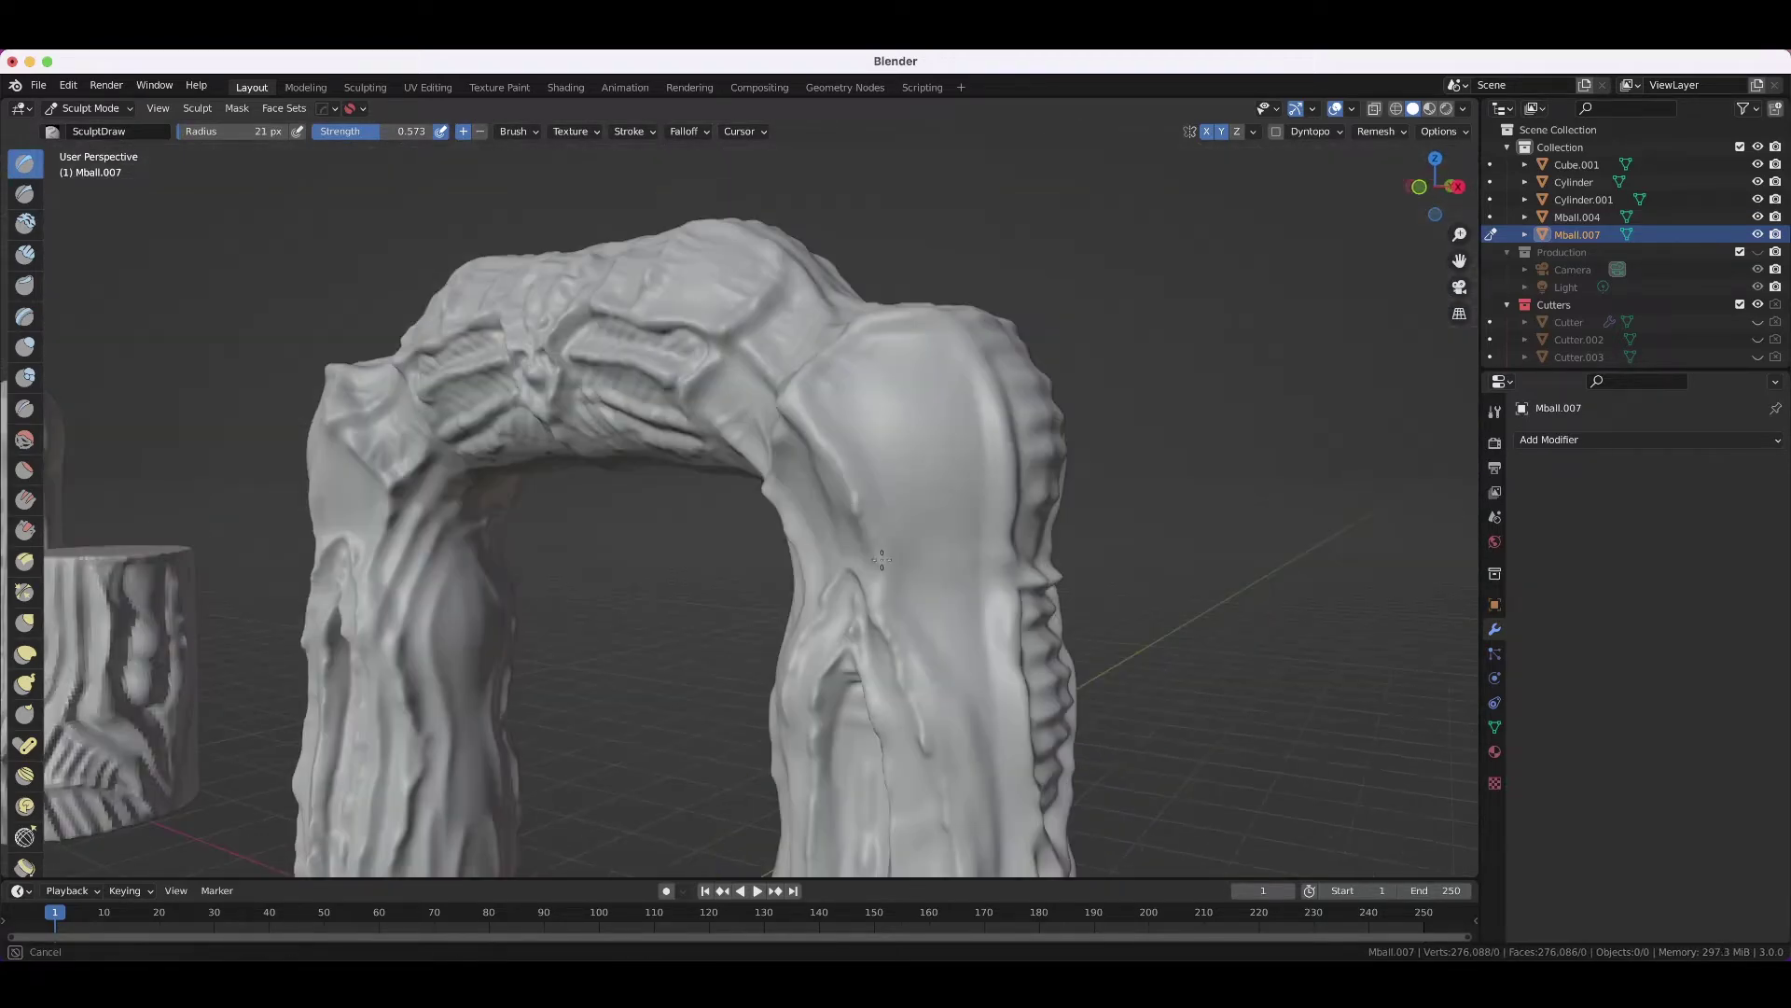
{"action": "middle_click_drag", "start_coordinate": [930, 335], "coordinate": [894, 495]}
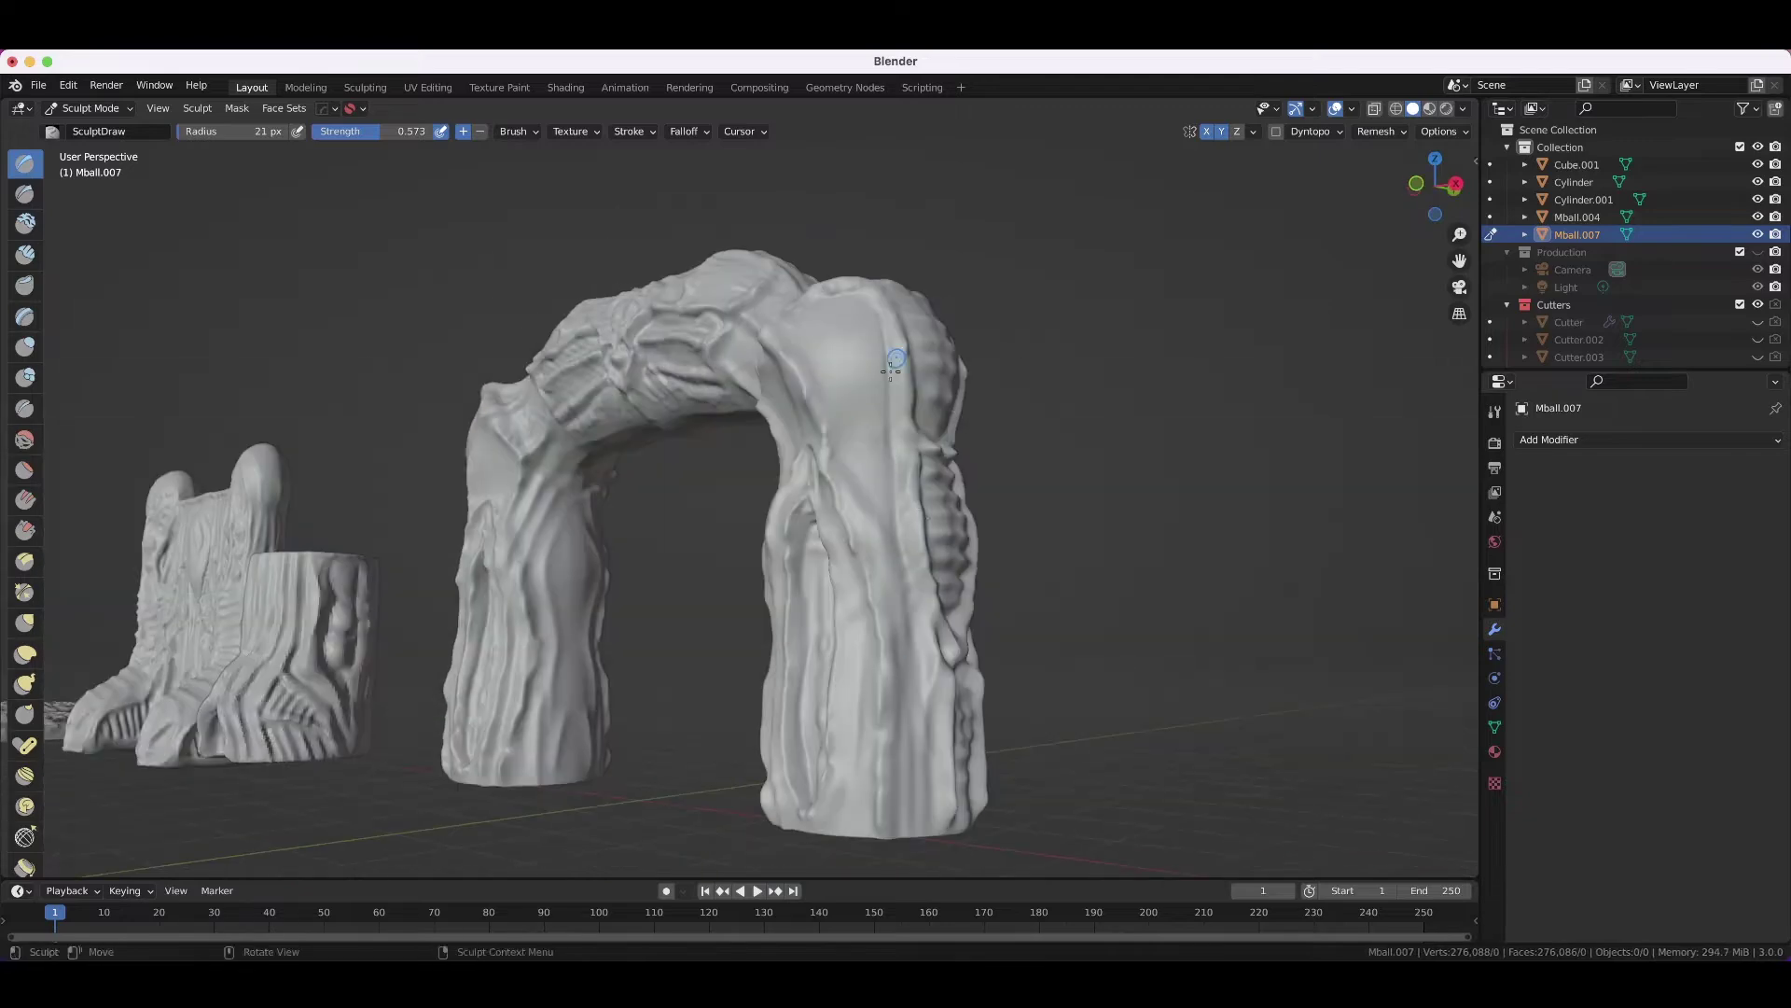
{"action": "scroll", "coordinate": [891, 370], "scroll_direction": "down", "scroll_amount": 4}
{"action": "middle_click_drag", "start_coordinate": [891, 369], "coordinate": [879, 380]}
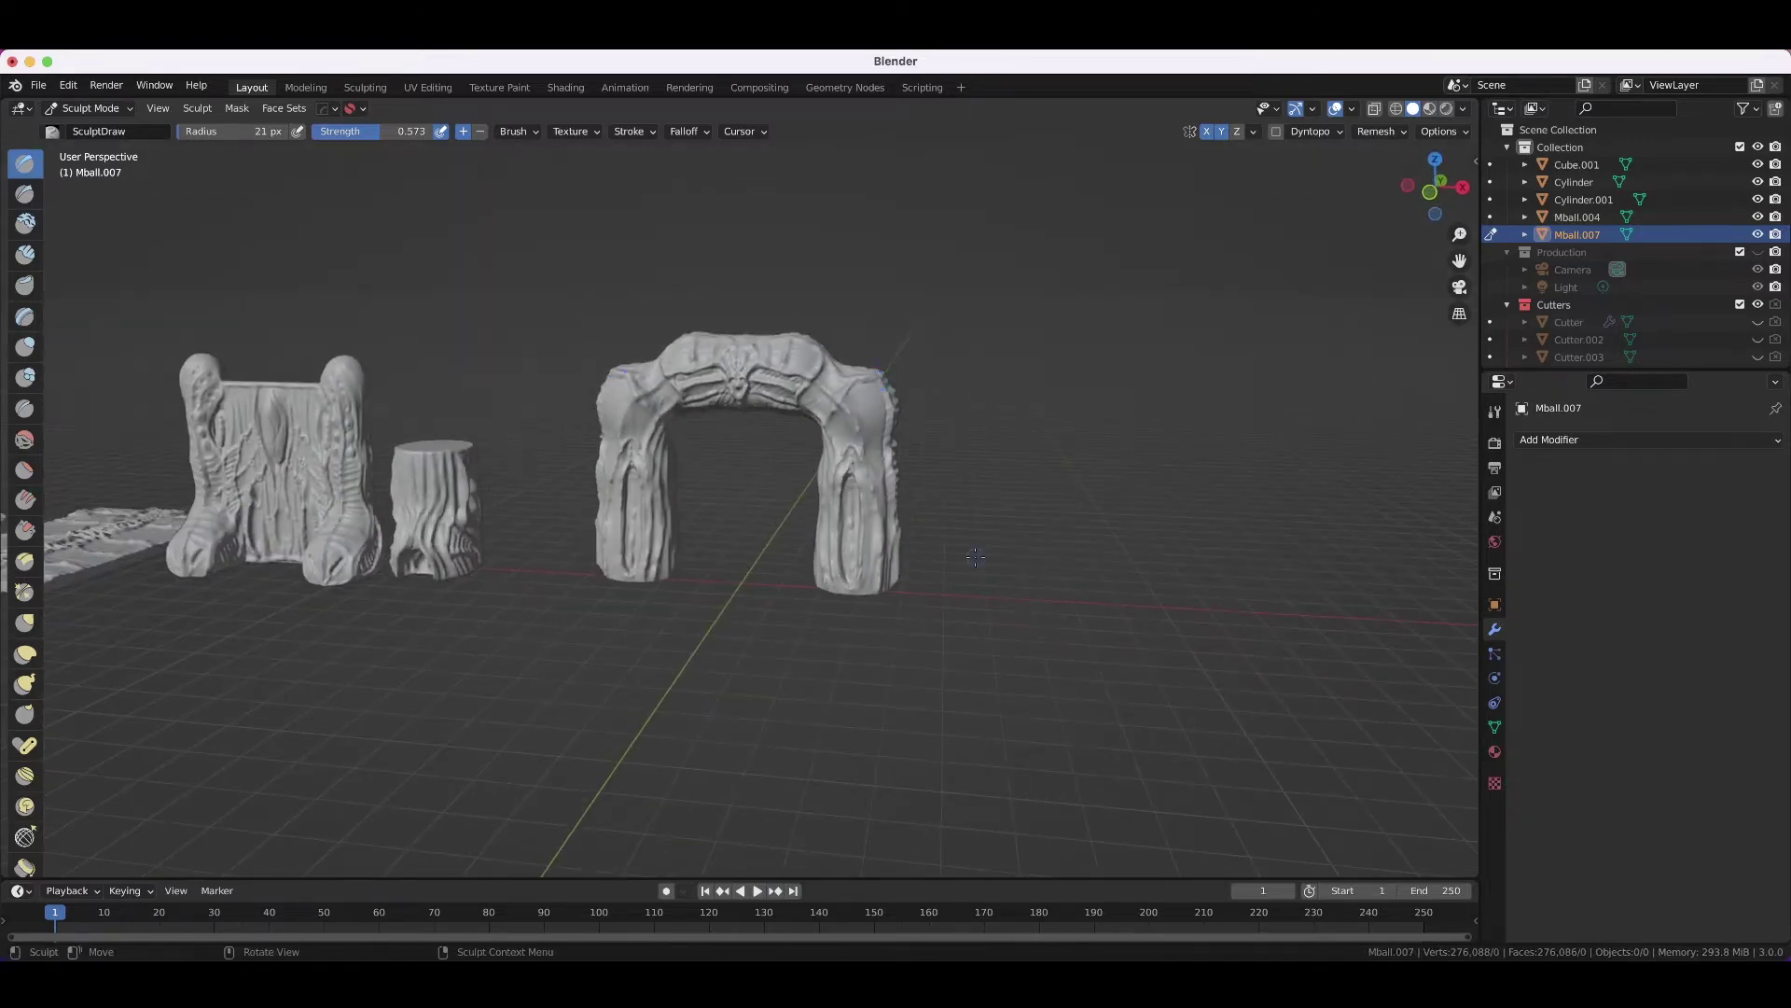
{"action": "scroll", "coordinate": [860, 560], "scroll_direction": "down", "scroll_amount": 3}
- Move the arch -33.8 m along X beside the other props, then deselect it
{"action": "key", "text": "ctrl+Tab"}
{"action": "key", "text": "g"}
{"action": "key", "text": "x"}
{"action": "left_click", "coordinate": [304, 598]}
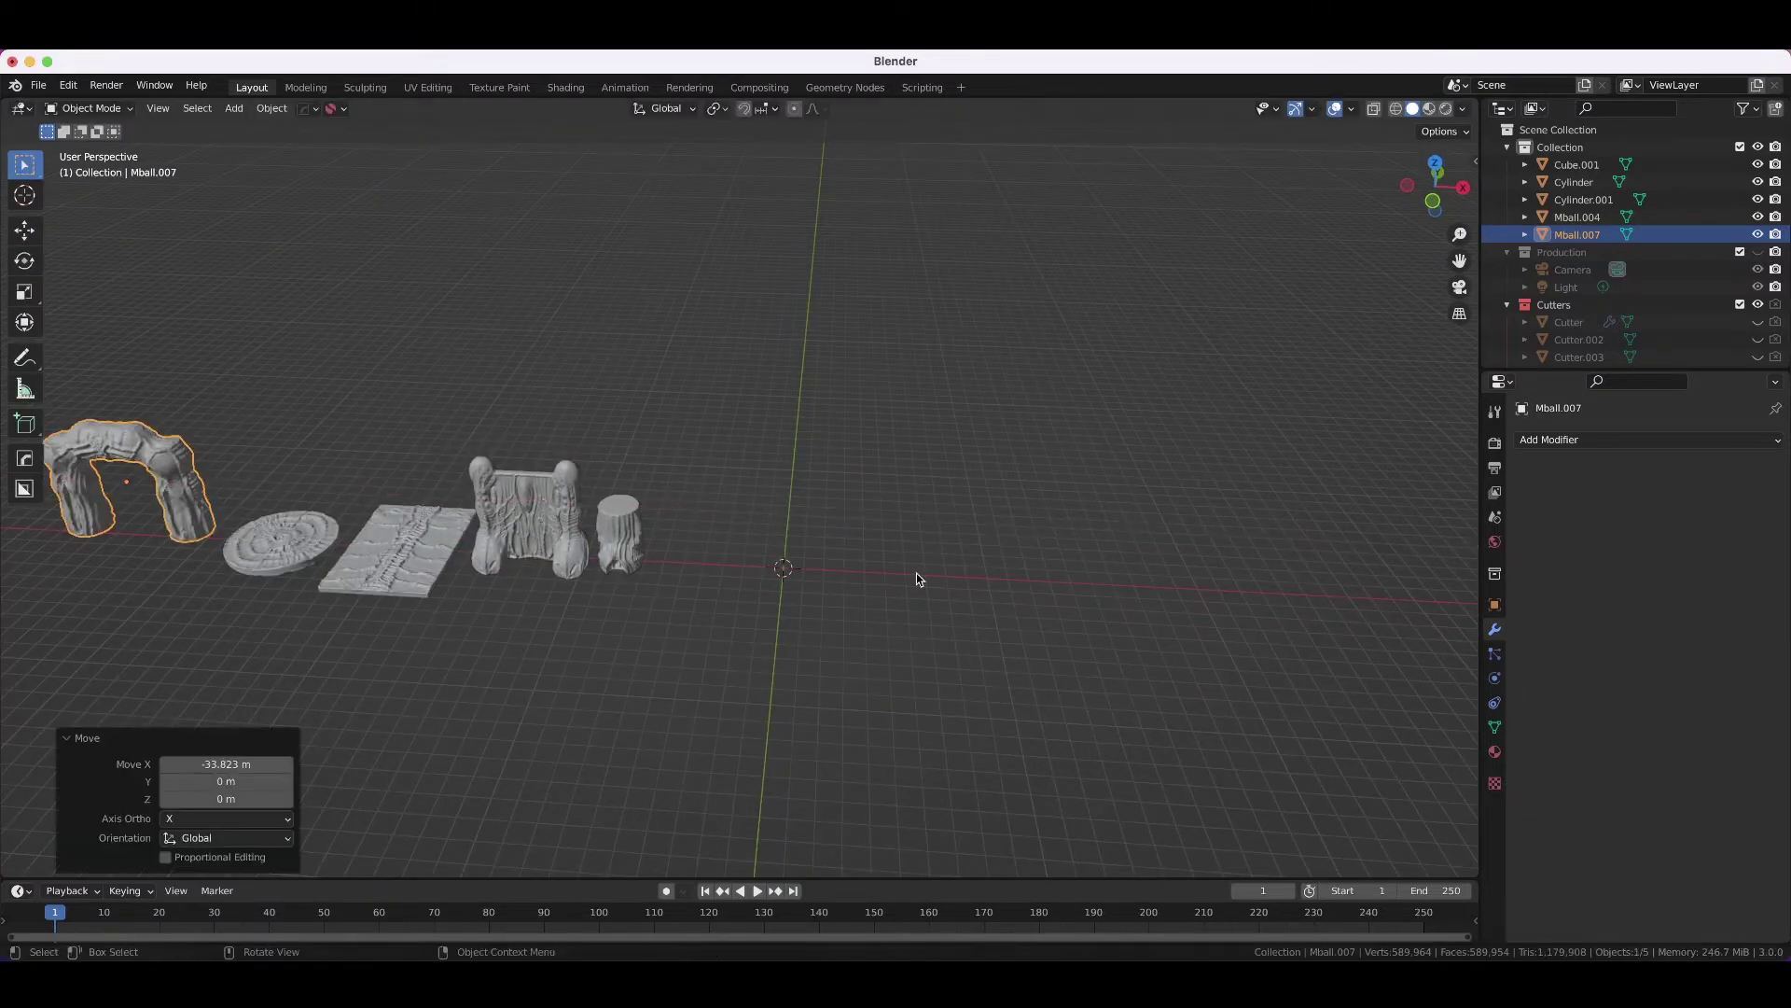
{"action": "middle_click_drag", "start_coordinate": [916, 578], "coordinate": [1020, 367]}
{"action": "left_click", "coordinate": [428, 436]}
{"action": "middle_click_drag", "start_coordinate": [428, 436], "coordinate": [1027, 432]}
{"action": "scroll", "coordinate": [798, 389], "scroll_direction": "up", "scroll_amount": 2}
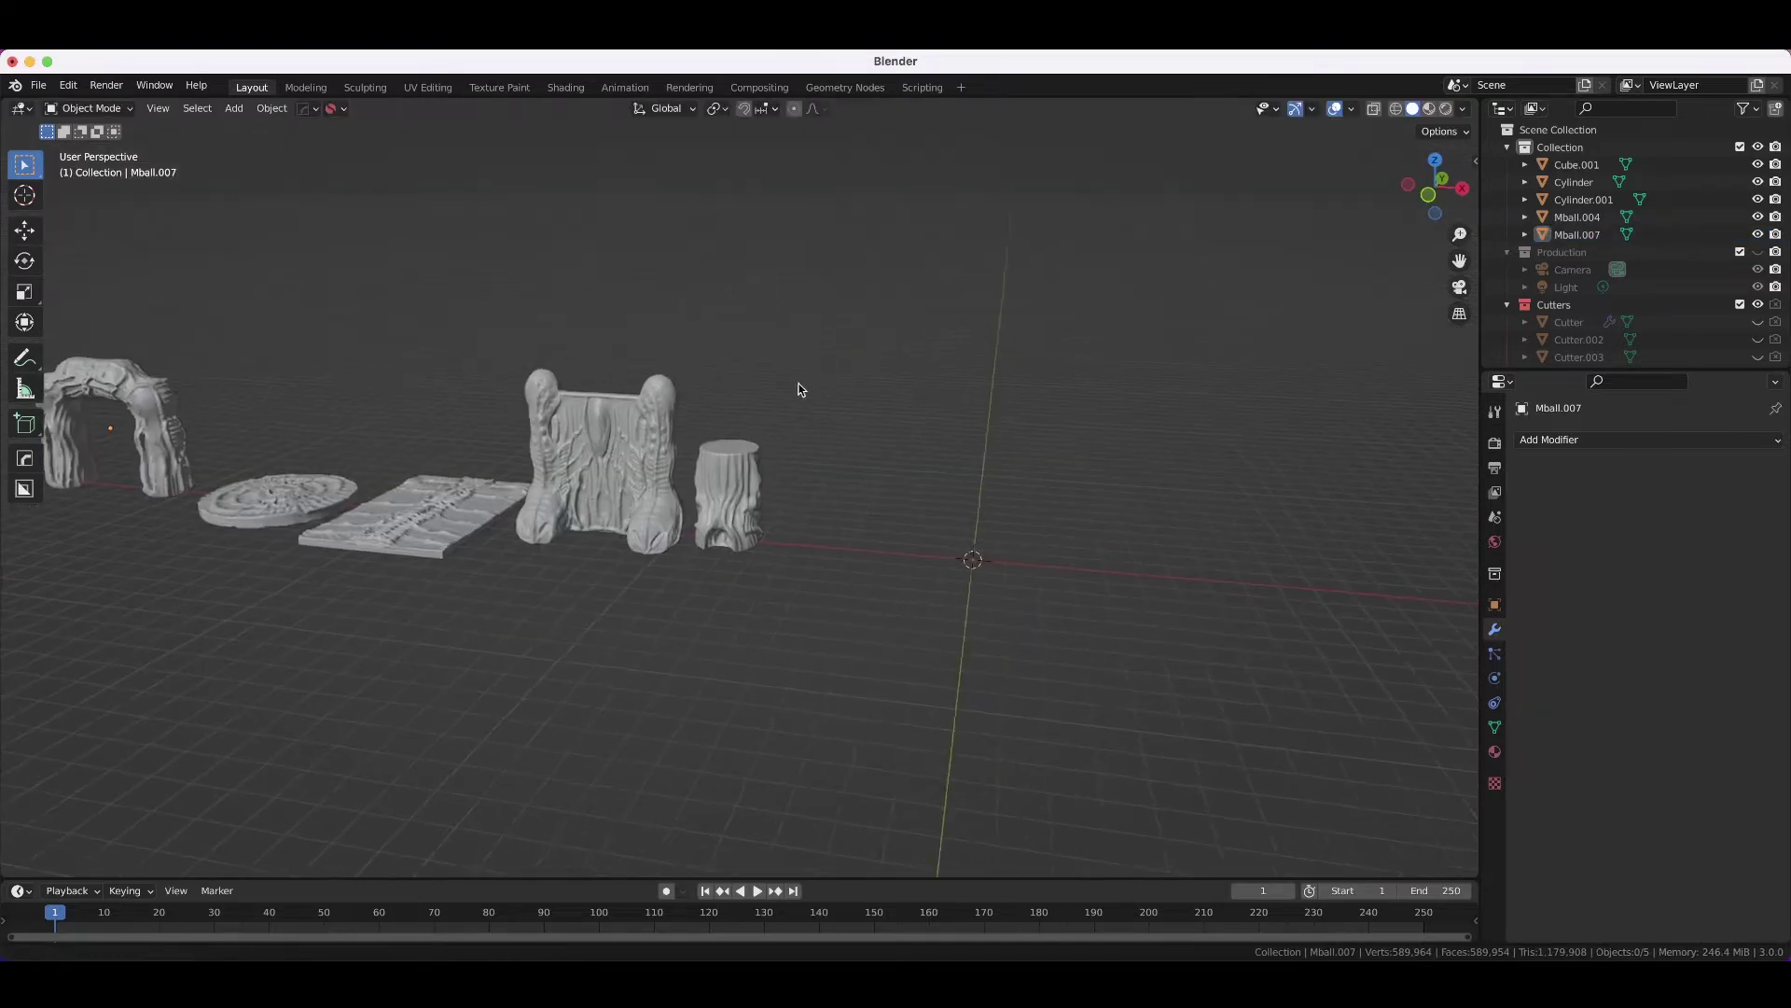
{"action": "scroll", "coordinate": [737, 384], "scroll_direction": "down", "scroll_amount": 2}
{"action": "scroll", "coordinate": [737, 384], "scroll_direction": "up", "scroll_amount": 2}
{"action": "middle_click_drag", "start_coordinate": [893, 450], "coordinate": [782, 357]}
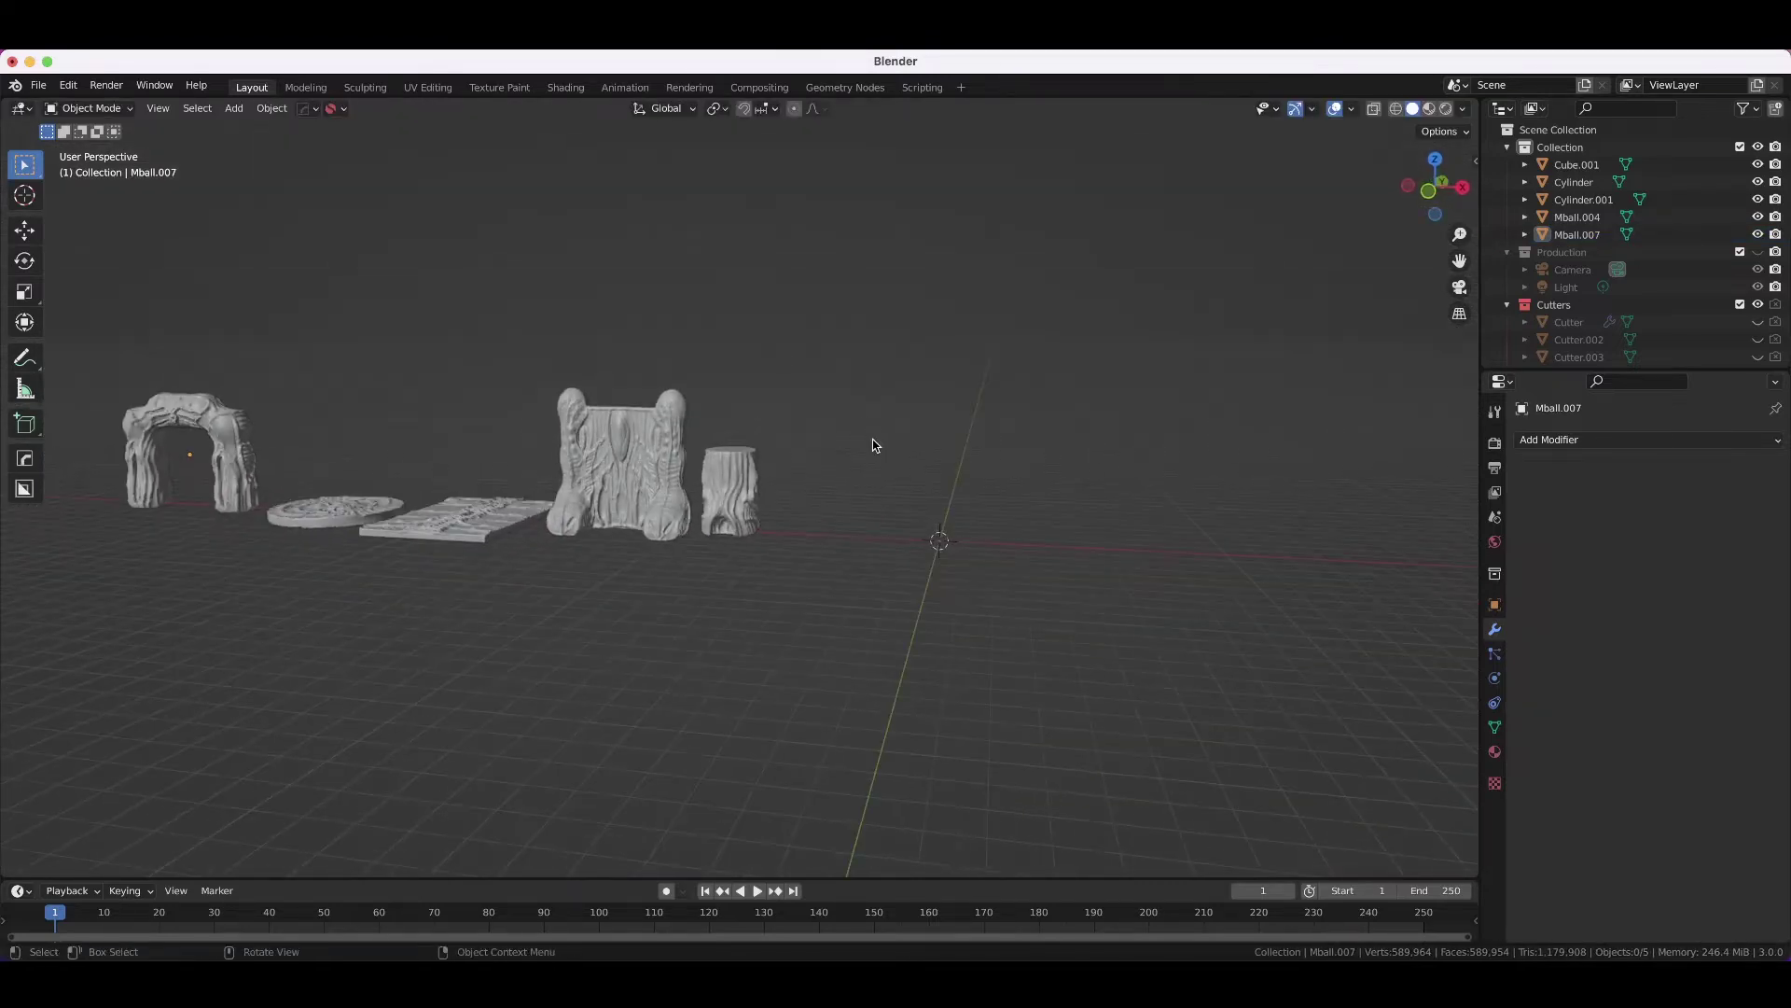
- Add an Ellipsoid metaball and stretch it along Y
{"action": "key", "text": "shift+a"}
{"action": "key", "text": "s"}
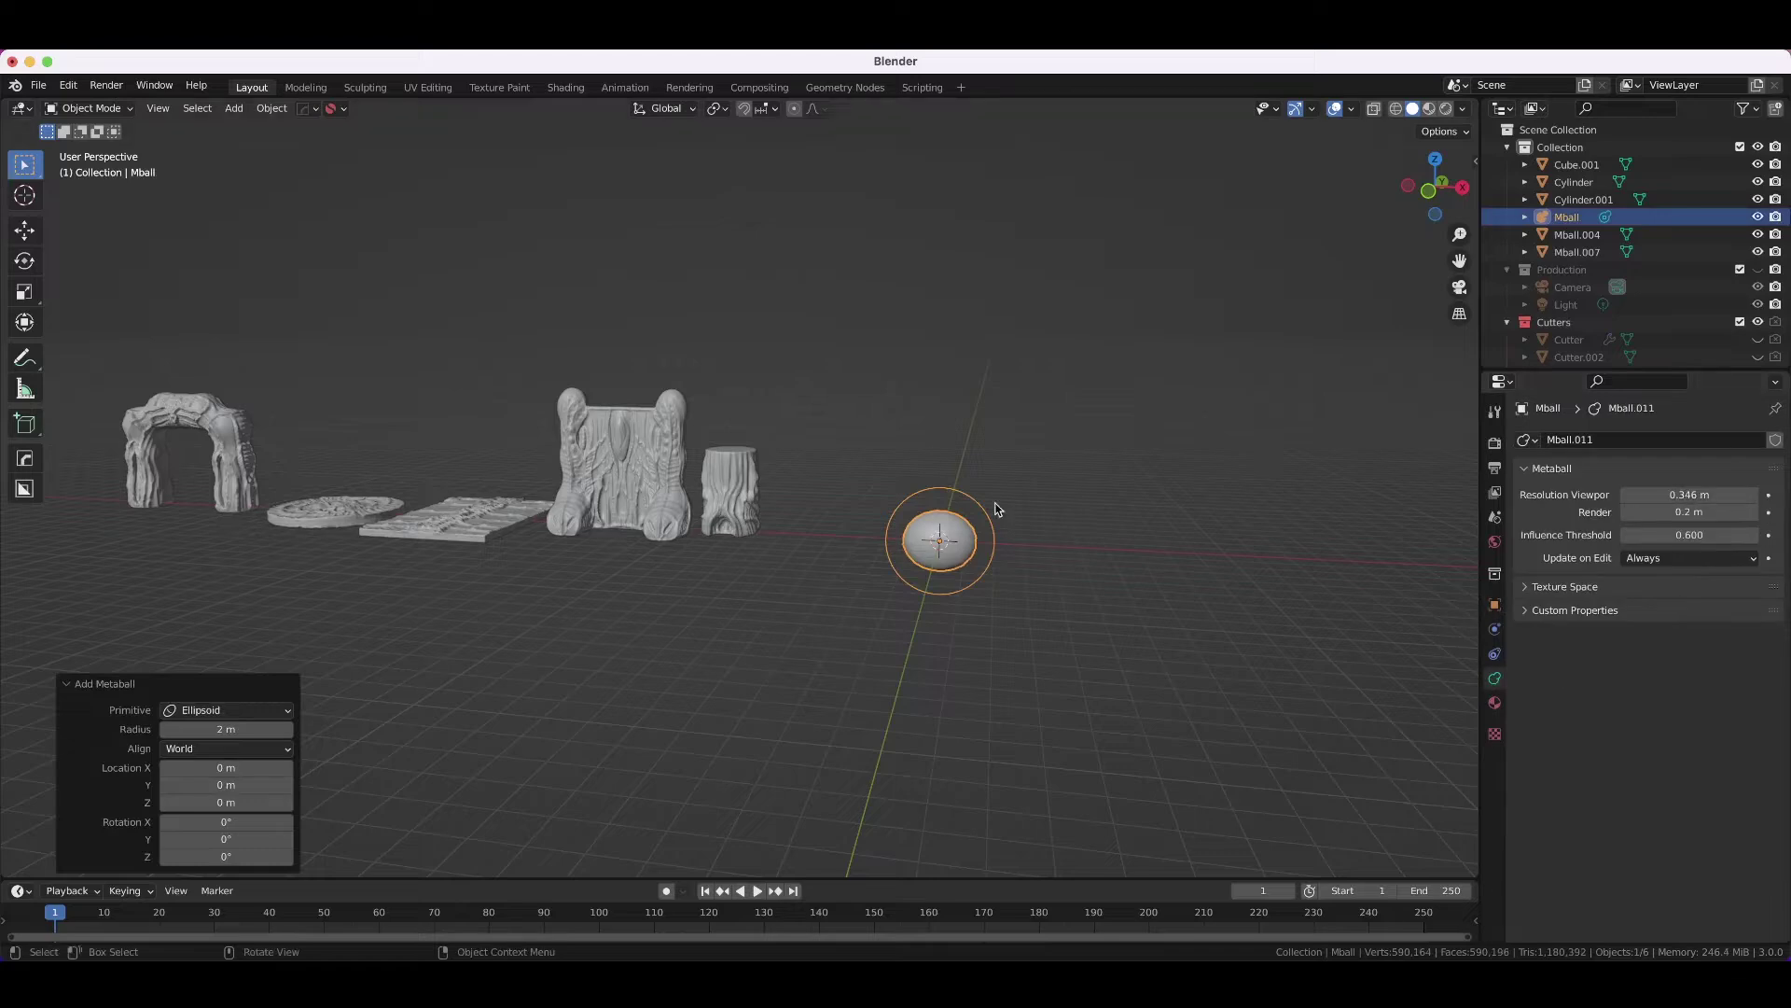
{"action": "key", "text": "y"}
{"action": "left_click", "coordinate": [957, 594]}
{"action": "middle_click_drag", "start_coordinate": [1051, 628], "coordinate": [1026, 625]}
- Duplicate the metaballs and the round plate, placing them so they merge into a blob
{"action": "key", "text": "shift+d"}
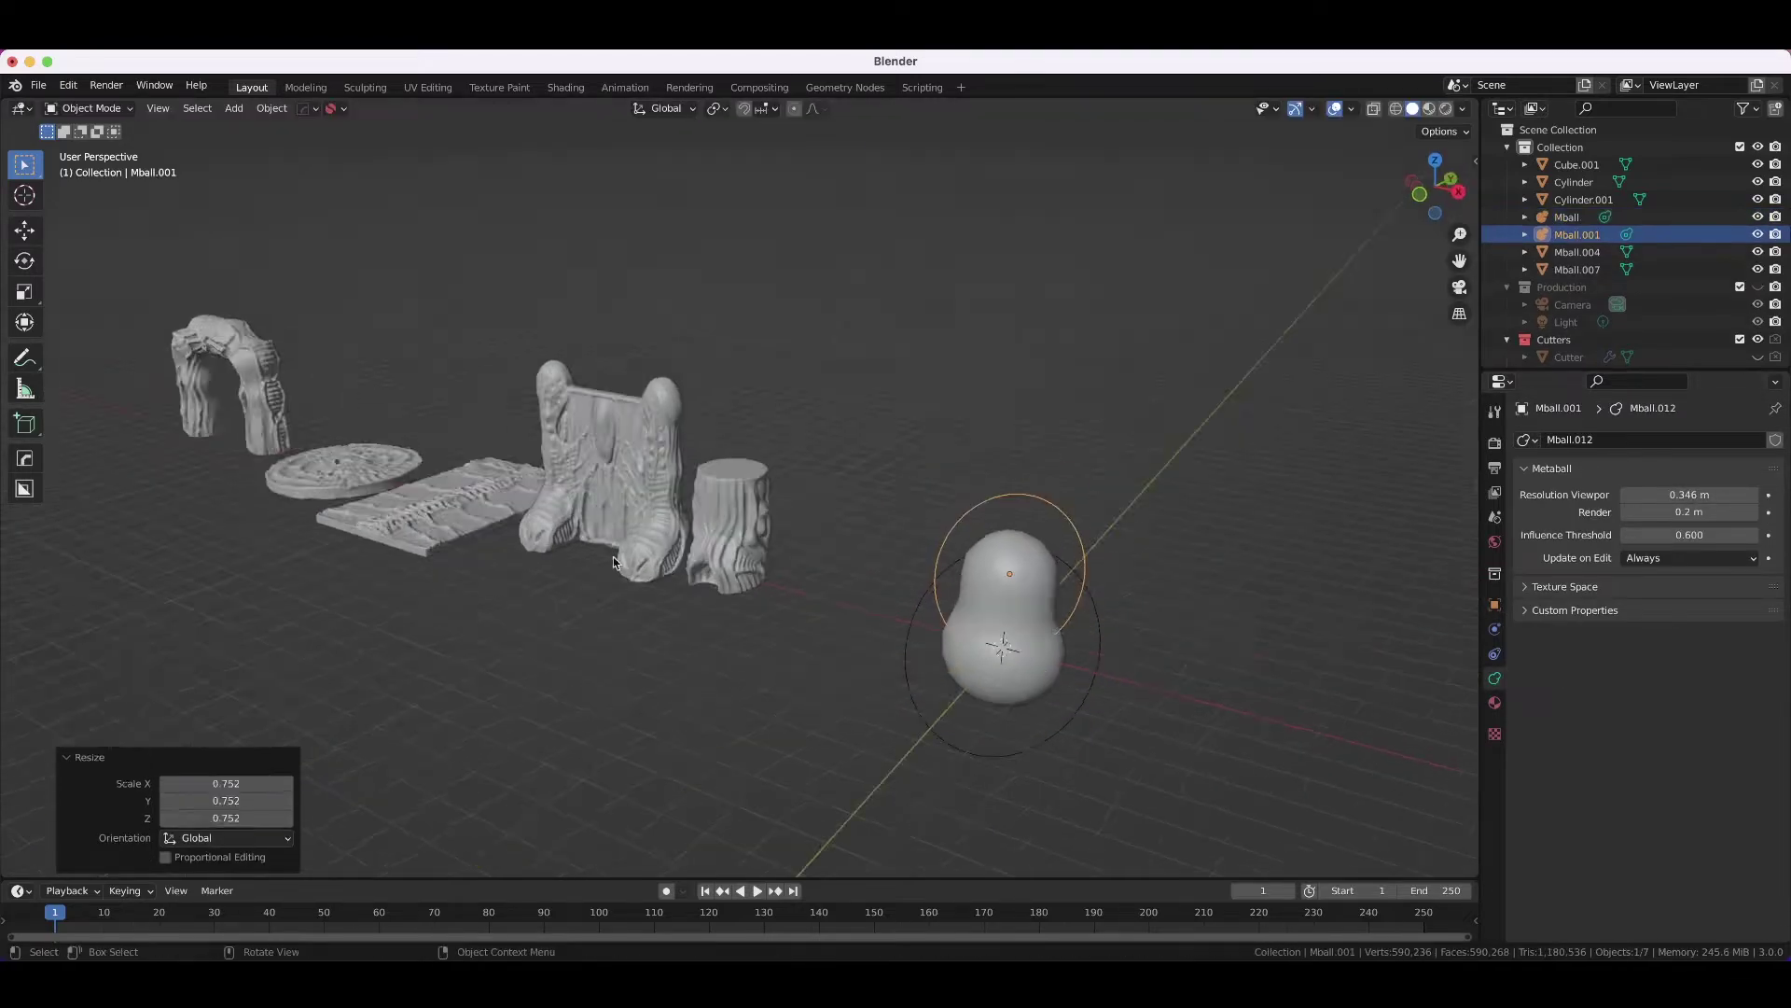
{"action": "key", "text": "shift+d"}
{"action": "key", "text": "x"}
{"action": "left_click", "coordinate": [1199, 651]}
{"action": "mouse_move", "coordinate": [1199, 651]}
{"action": "middle_mouse_down"}
{"action": "mouse_move", "coordinate": [1021, 506]}
{"action": "mouse_move", "coordinate": [1073, 507]}
{"action": "mouse_move", "coordinate": [933, 494]}
{"action": "mouse_move", "coordinate": [936, 392]}
{"action": "middle_mouse_up"}
{"action": "left_click", "coordinate": [1043, 410]}
{"action": "key", "text": "shift+d"}
{"action": "key", "text": "Return"}
- Join the metaballs into the plate copy, voxel-remesh it and apply its transforms
{"action": "left_click", "coordinate": [1060, 541], "text": "shift"}
{"action": "key", "text": "ctrl+j"}
{"action": "key", "text": "ctrl+Tab"}
{"action": "key", "text": "shift+r"}
{"action": "left_click", "coordinate": [983, 514]}
{"action": "key", "text": "ctrl+r"}
{"action": "key", "text": "ctrl+Tab"}
{"action": "key", "text": "ctrl+a"}
{"action": "left_click", "coordinate": [937, 463]}
- Enter Sculpt Mode on the bell mound and set its symmetry
{"action": "key", "text": "ctrl+Tab"}
{"action": "left_click", "coordinate": [1254, 131]}
{"action": "mouse_move", "coordinate": [940, 491]}
{"action": "middle_mouse_down"}
{"action": "mouse_move", "coordinate": [940, 566]}
{"action": "mouse_move", "coordinate": [940, 491]}
{"action": "middle_mouse_up"}
{"action": "key", "text": "ctrl+Tab"}
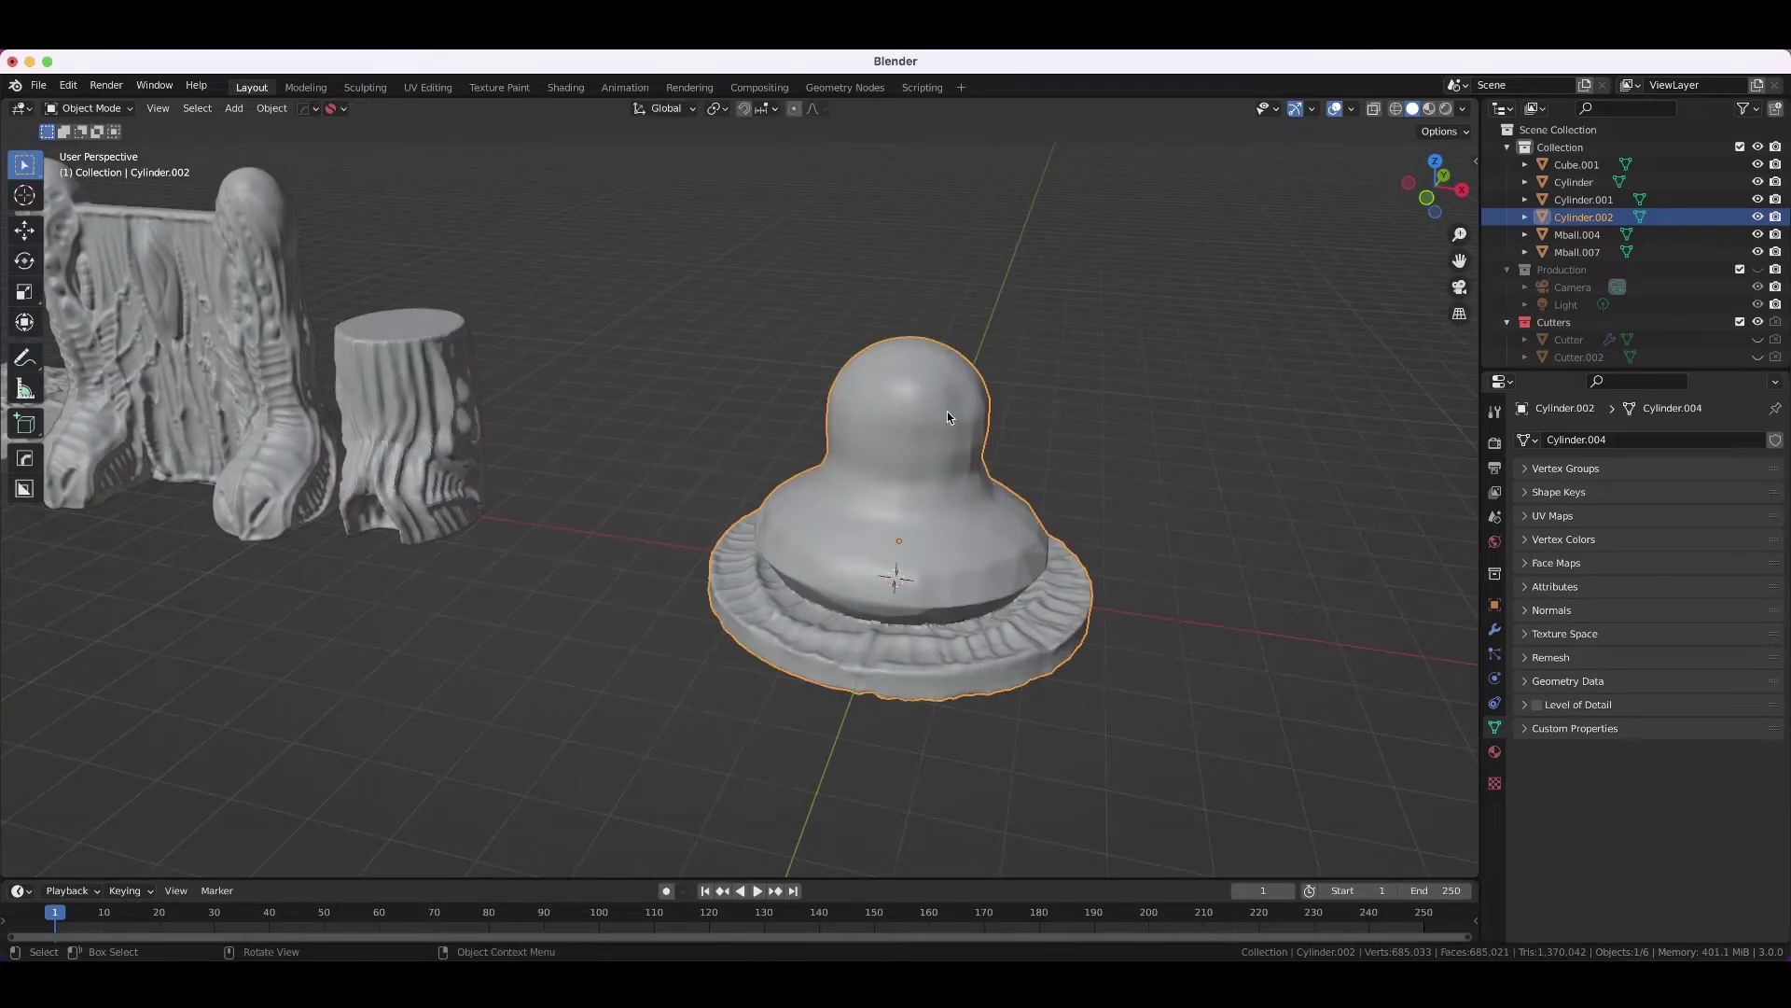
{"action": "mouse_move", "coordinate": [947, 412]}
{"action": "middle_mouse_down"}
{"action": "mouse_move", "coordinate": [947, 494]}
{"action": "mouse_move", "coordinate": [876, 342]}
{"action": "mouse_move", "coordinate": [896, 429]}
{"action": "mouse_move", "coordinate": [919, 420]}
{"action": "mouse_move", "coordinate": [811, 474]}
{"action": "mouse_move", "coordinate": [835, 275]}
{"action": "mouse_move", "coordinate": [961, 625]}
{"action": "mouse_move", "coordinate": [1026, 513]}
{"action": "mouse_move", "coordinate": [989, 392]}
{"action": "mouse_move", "coordinate": [960, 472]}
{"action": "mouse_move", "coordinate": [1017, 507]}
{"action": "mouse_move", "coordinate": [989, 448]}
{"action": "mouse_move", "coordinate": [963, 611]}
{"action": "mouse_move", "coordinate": [821, 598]}
{"action": "mouse_move", "coordinate": [690, 625]}
{"action": "mouse_move", "coordinate": [923, 459]}
{"action": "mouse_move", "coordinate": [1008, 428]}
{"action": "mouse_move", "coordinate": [999, 392]}
{"action": "mouse_move", "coordinate": [910, 424]}
{"action": "mouse_move", "coordinate": [1084, 476]}
{"action": "mouse_move", "coordinate": [661, 597]}
{"action": "mouse_move", "coordinate": [669, 613]}
{"action": "middle_mouse_up"}
{"action": "key", "text": "ctrl+Tab"}
- Sculpt ribbed folds and a skull face on the bell mound with a 25 px brush
{"action": "left_click", "coordinate": [877, 581]}
{"action": "scroll", "coordinate": [661, 604], "scroll_direction": "up", "scroll_amount": 2}
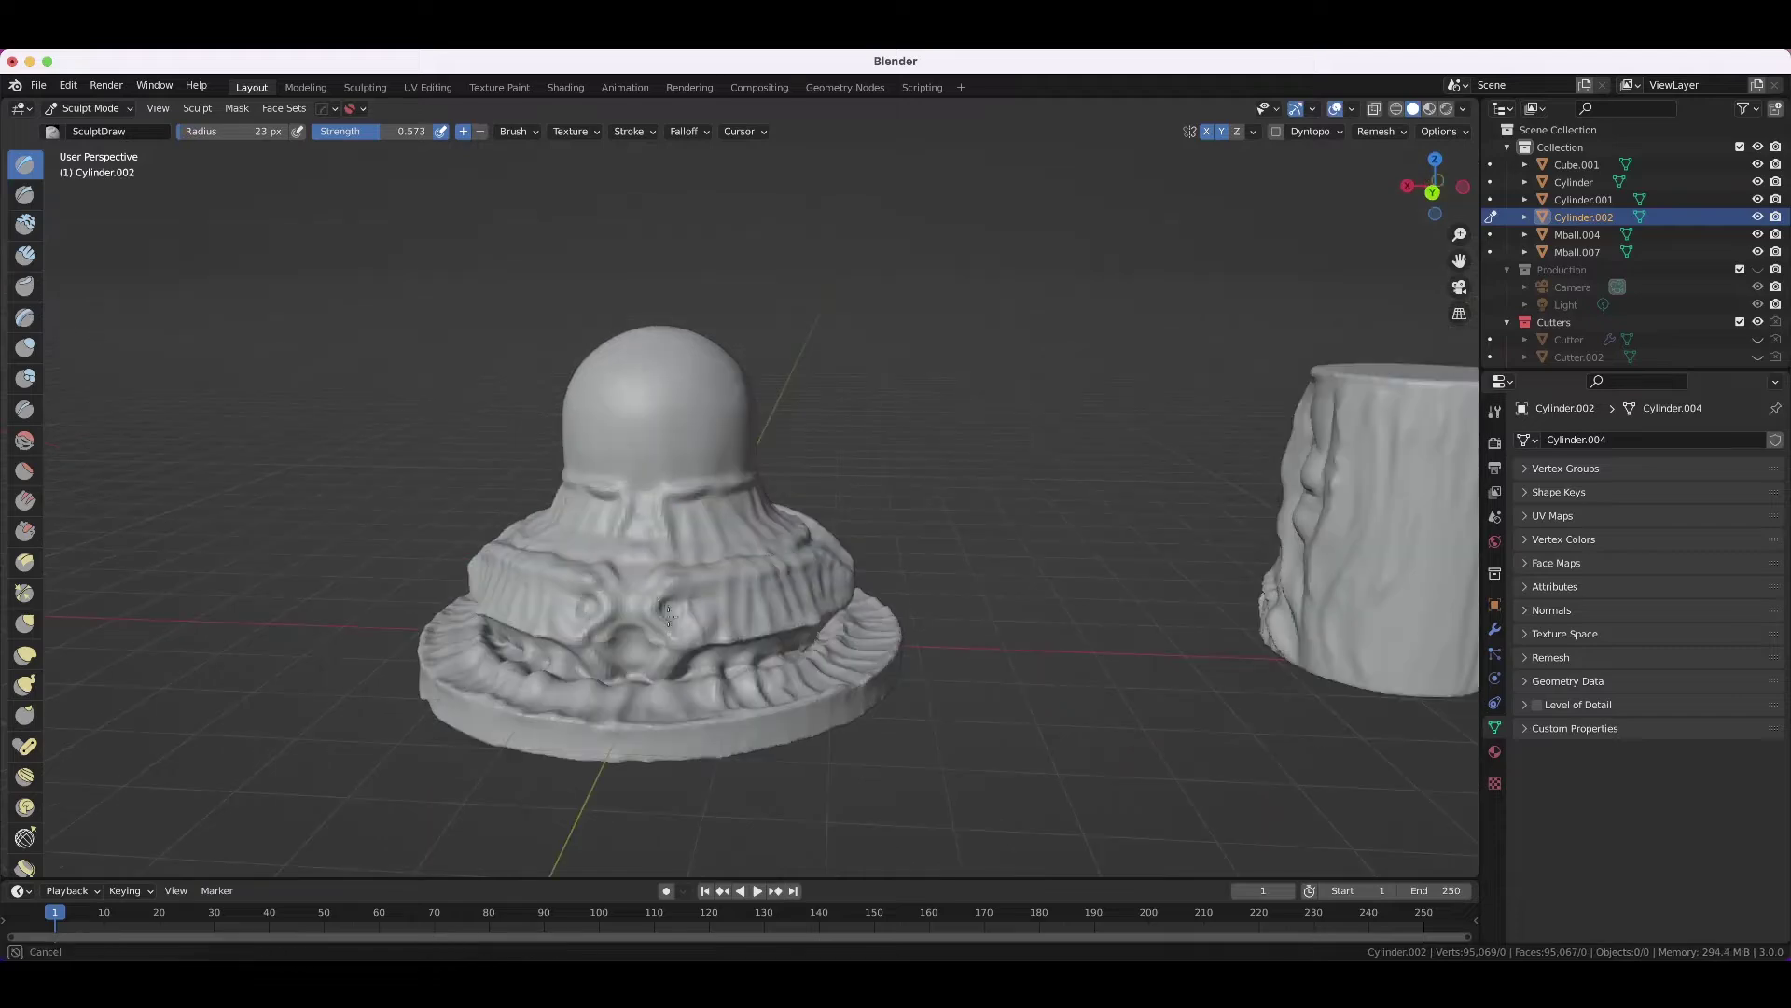
{"action": "middle_click_drag", "start_coordinate": [732, 530], "coordinate": [780, 616]}
{"action": "scroll", "coordinate": [846, 697], "scroll_direction": "up", "scroll_amount": 3}
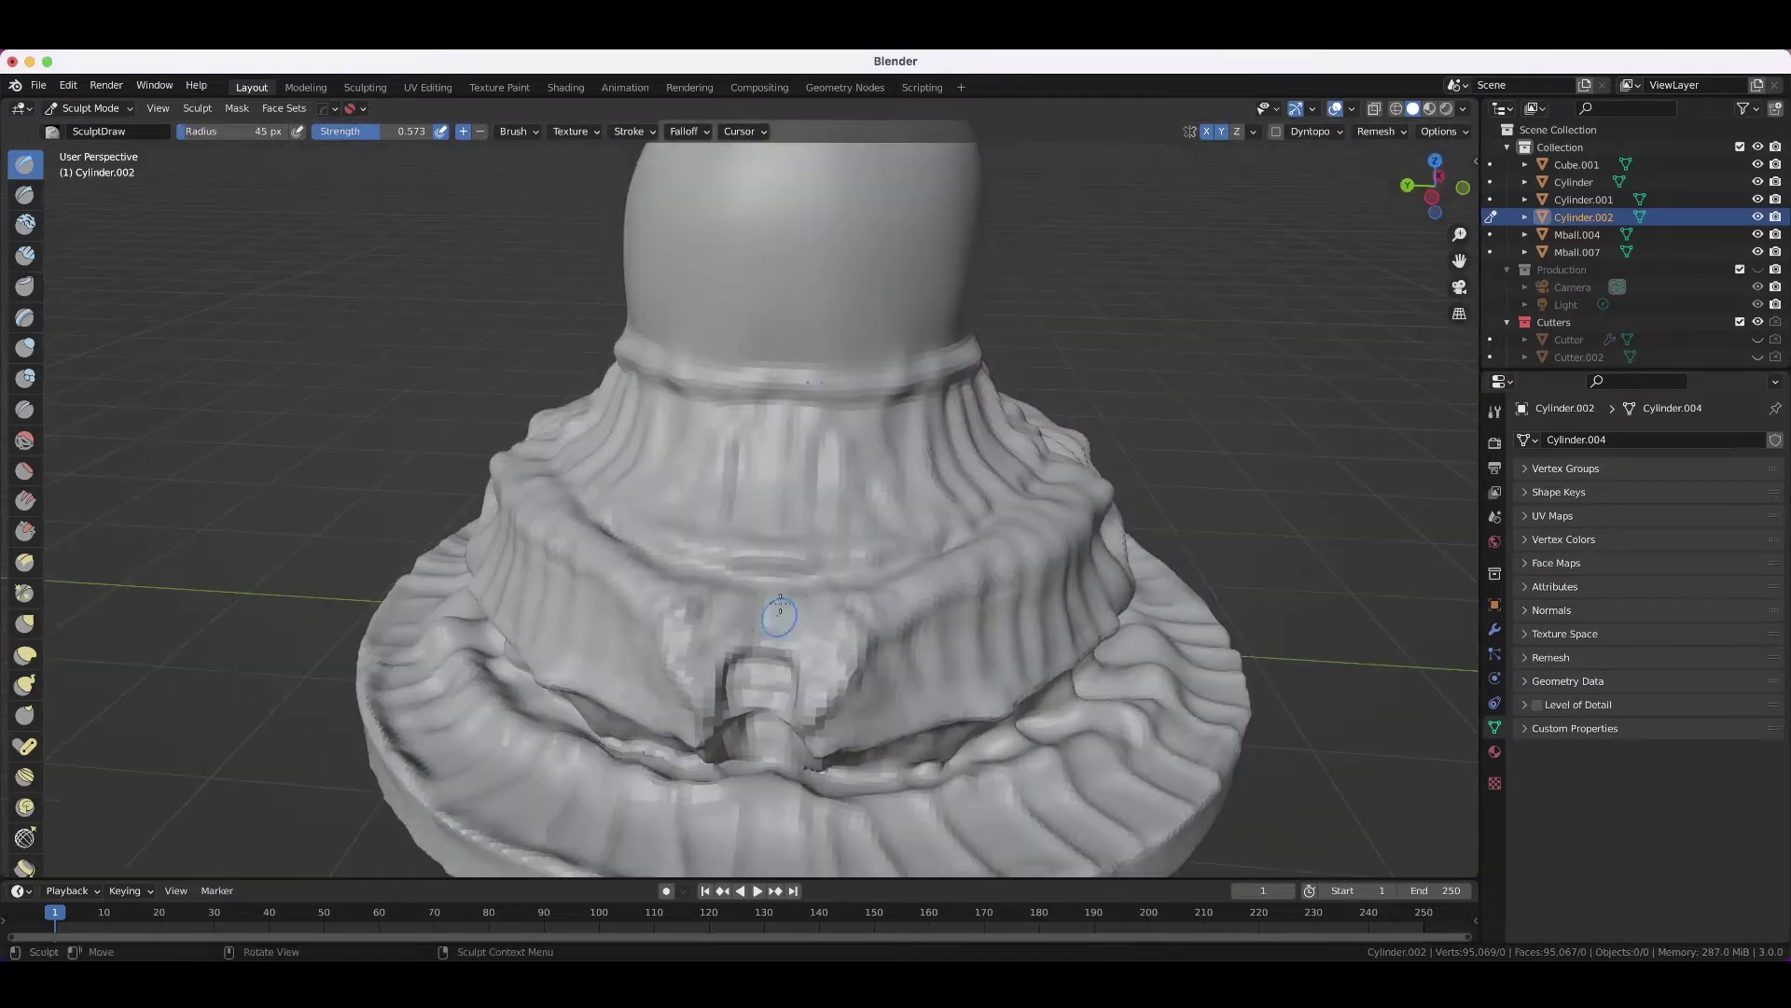
{"action": "scroll", "coordinate": [973, 579], "scroll_direction": "down", "scroll_amount": 5}
{"action": "mouse_move", "coordinate": [972, 579]}
{"action": "middle_mouse_down"}
{"action": "mouse_move", "coordinate": [660, 417]}
{"action": "mouse_move", "coordinate": [695, 373]}
{"action": "mouse_move", "coordinate": [844, 380]}
{"action": "mouse_move", "coordinate": [798, 374]}
{"action": "mouse_move", "coordinate": [821, 335]}
{"action": "mouse_move", "coordinate": [707, 435]}
{"action": "mouse_move", "coordinate": [757, 451]}
{"action": "middle_mouse_up"}
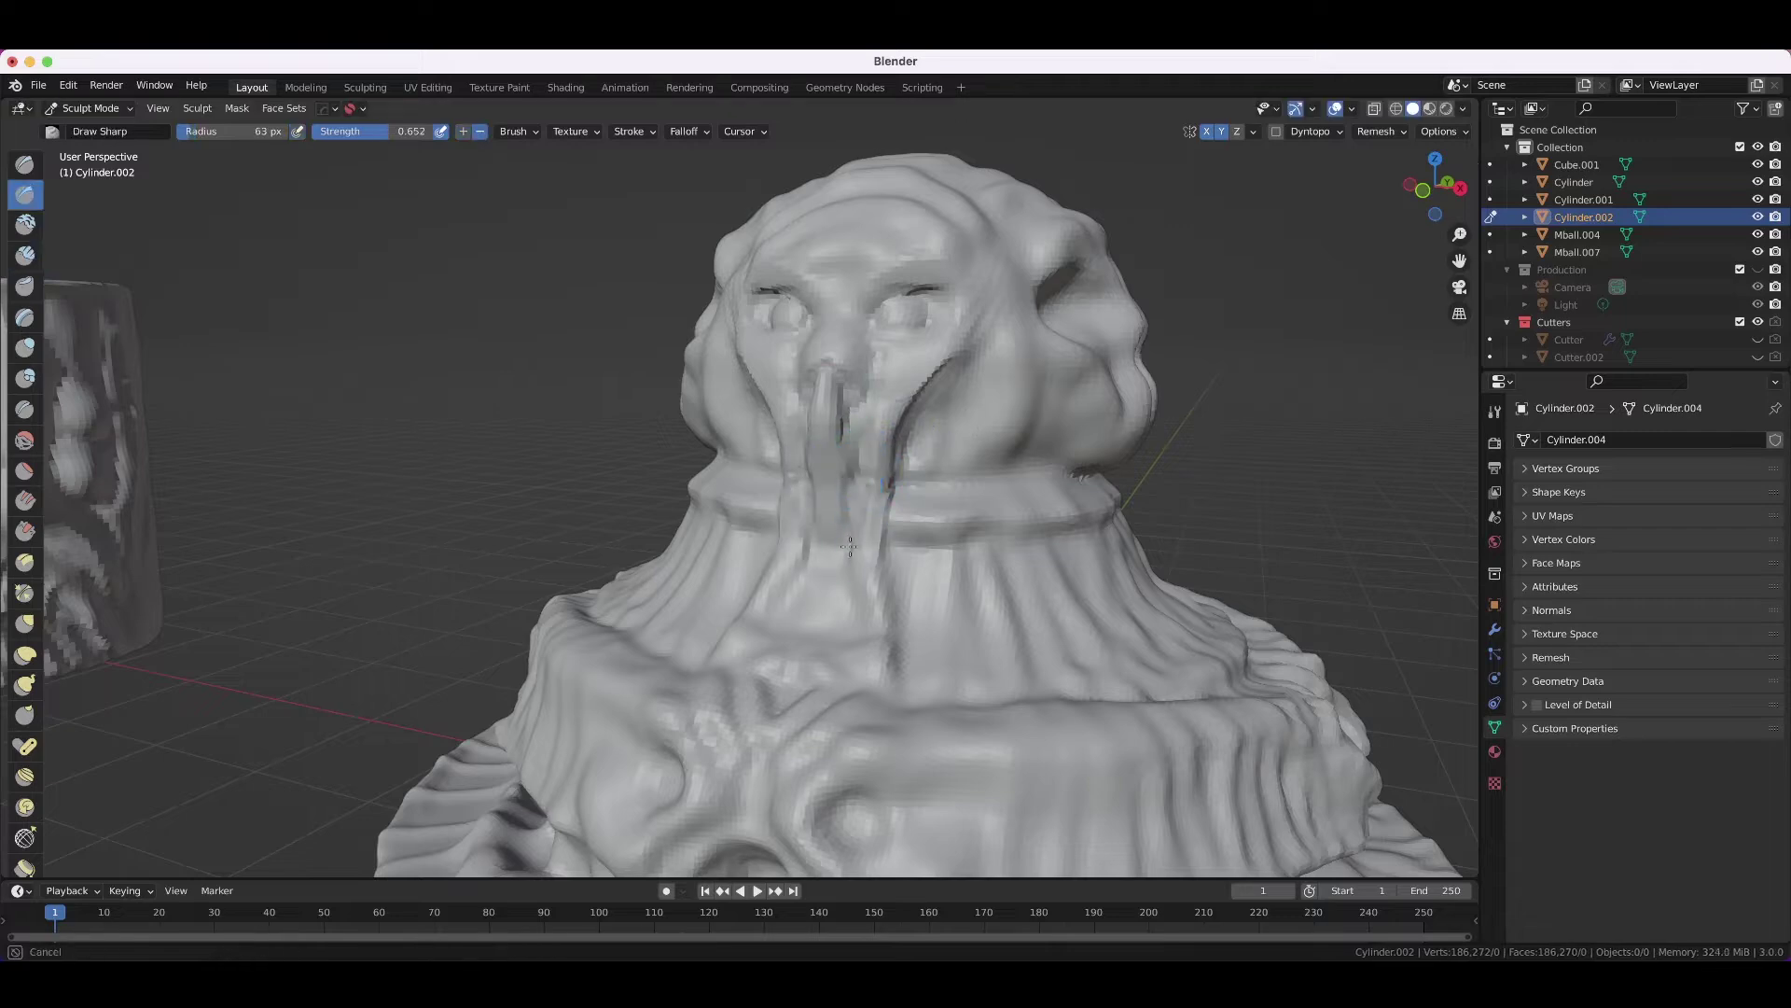
- Sharpen the skull face's brows and eye sockets with a 51 px brush
{"action": "middle_click_drag", "start_coordinate": [850, 548], "coordinate": [920, 308]}
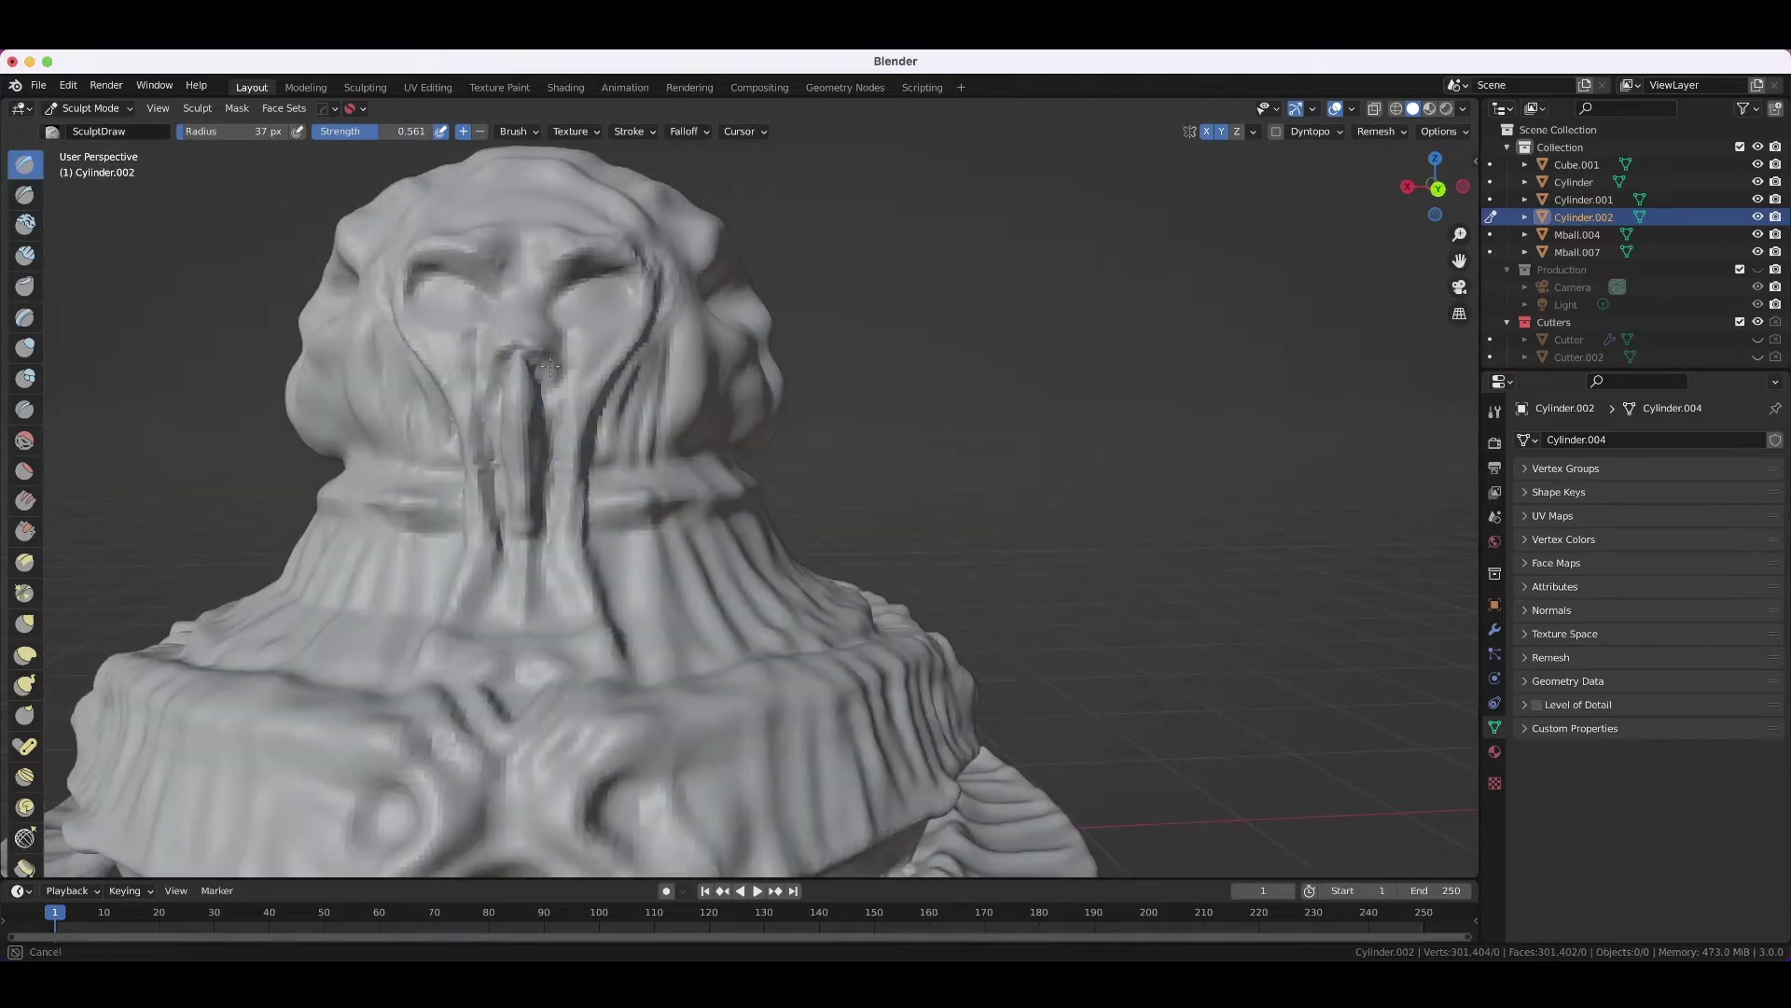
{"action": "left_click", "coordinate": [632, 334]}
{"action": "middle_click_drag", "start_coordinate": [632, 334], "coordinate": [460, 379]}
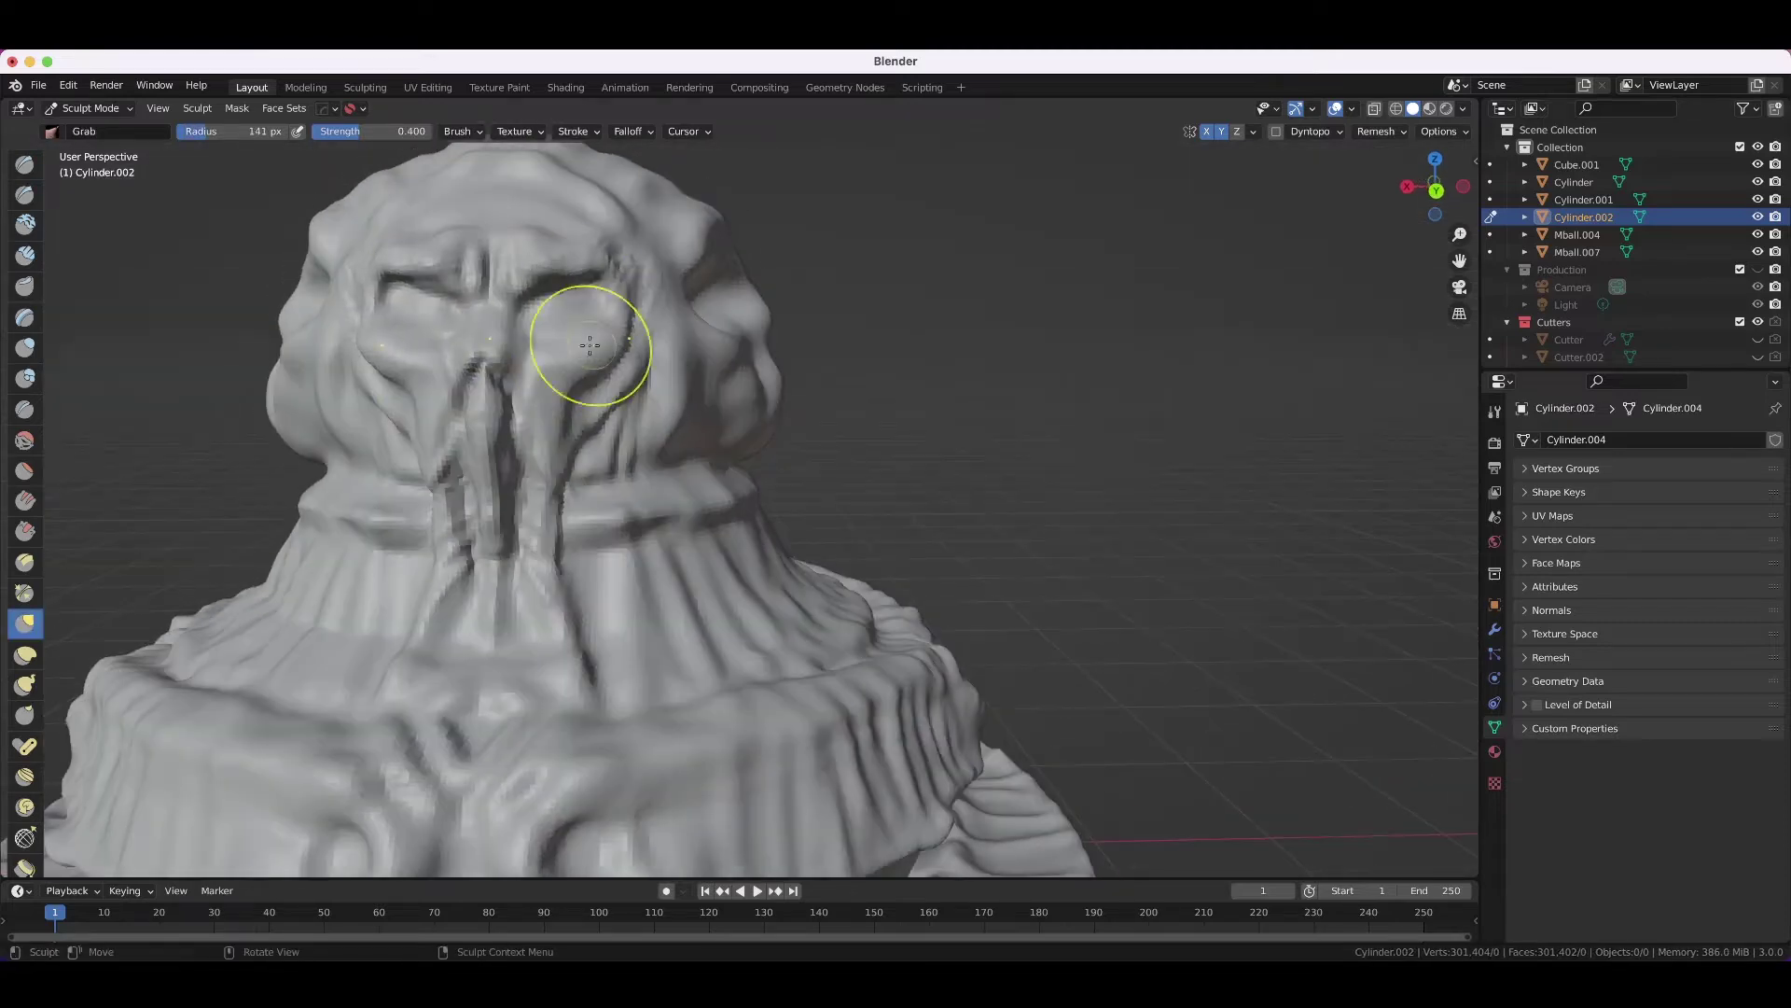
{"action": "middle_click_drag", "start_coordinate": [590, 347], "coordinate": [615, 299]}
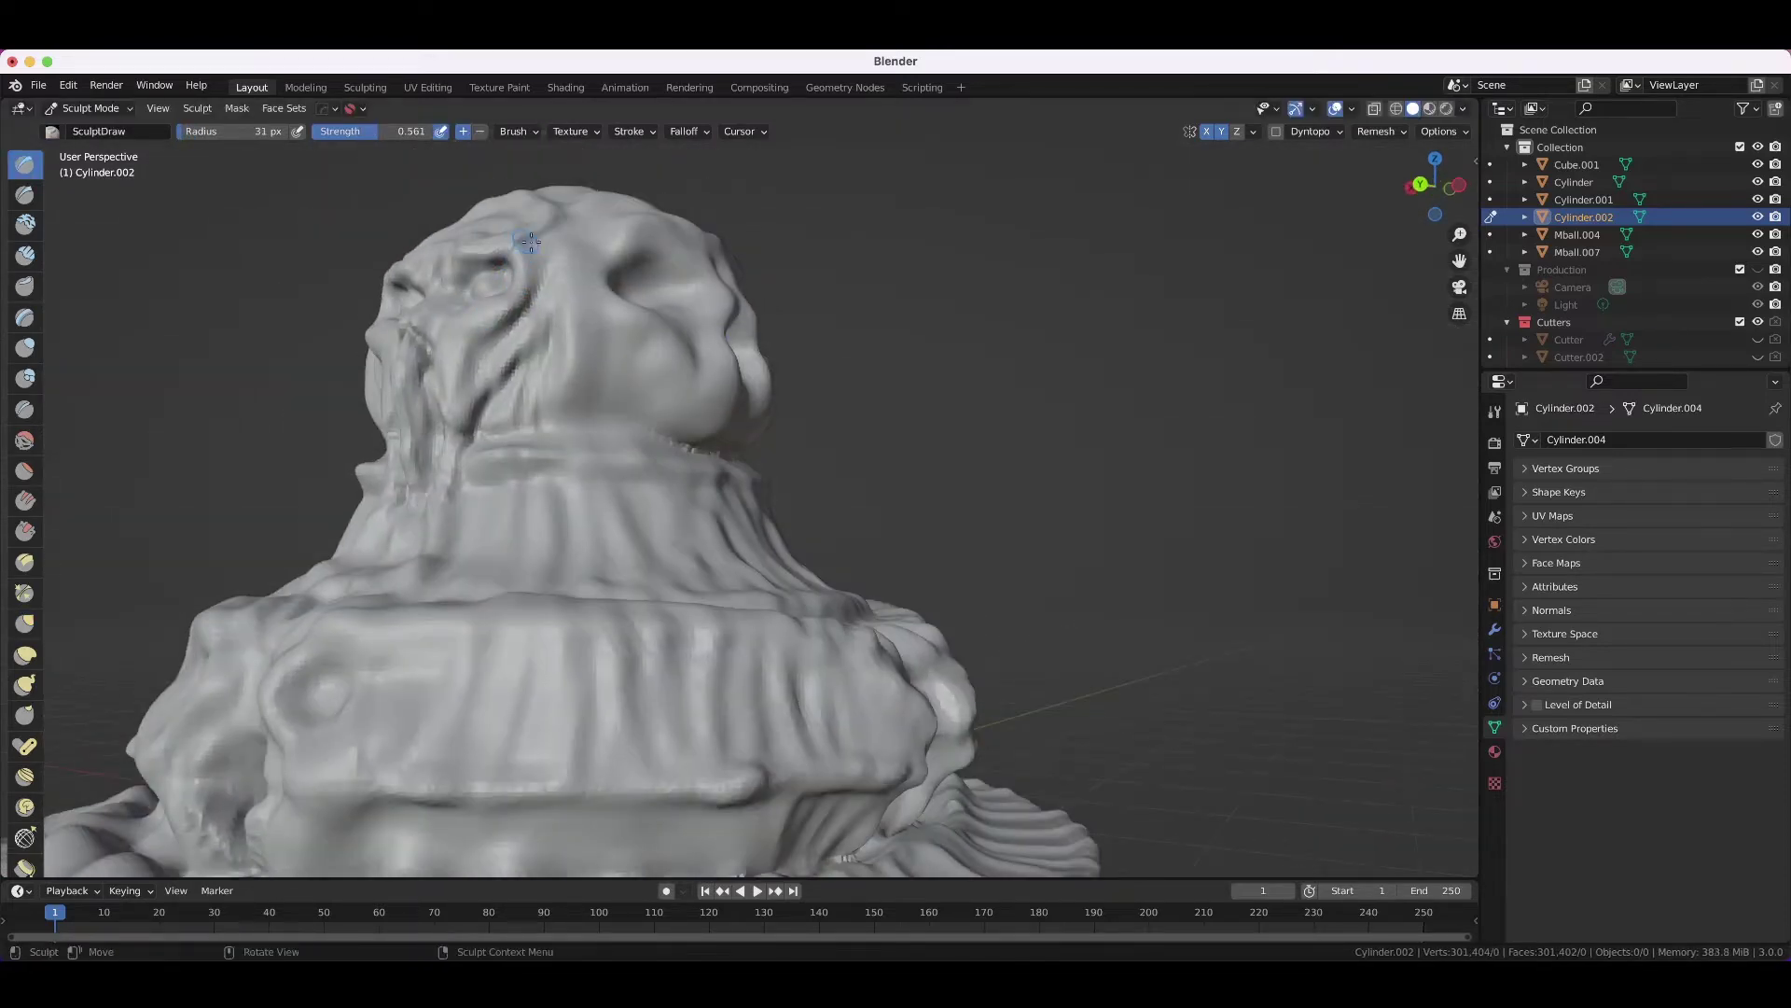
{"action": "middle_click_drag", "start_coordinate": [570, 405], "coordinate": [728, 373]}
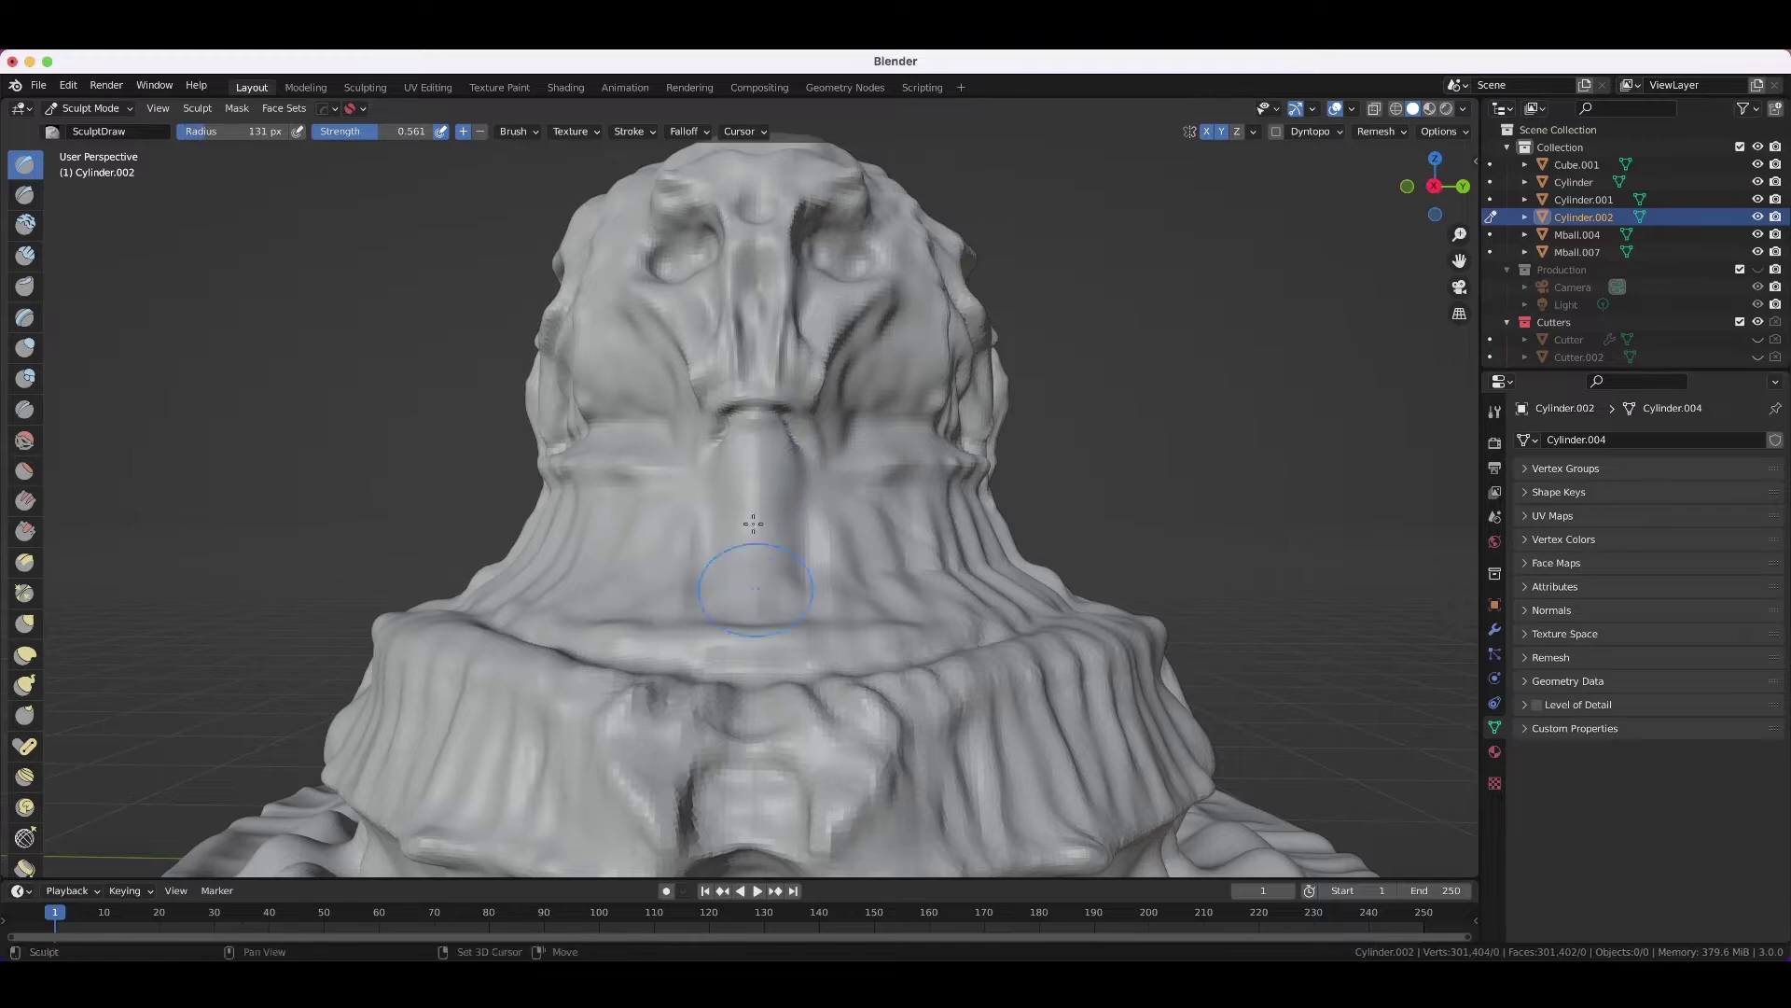
{"action": "mouse_move", "coordinate": [763, 403]}
{"action": "middle_mouse_down"}
{"action": "mouse_move", "coordinate": [818, 448]}
{"action": "mouse_move", "coordinate": [594, 692]}
{"action": "middle_mouse_up"}
- Reshape the face and trunk with the Grab brush at a 27 px radius
{"action": "key", "text": "g"}
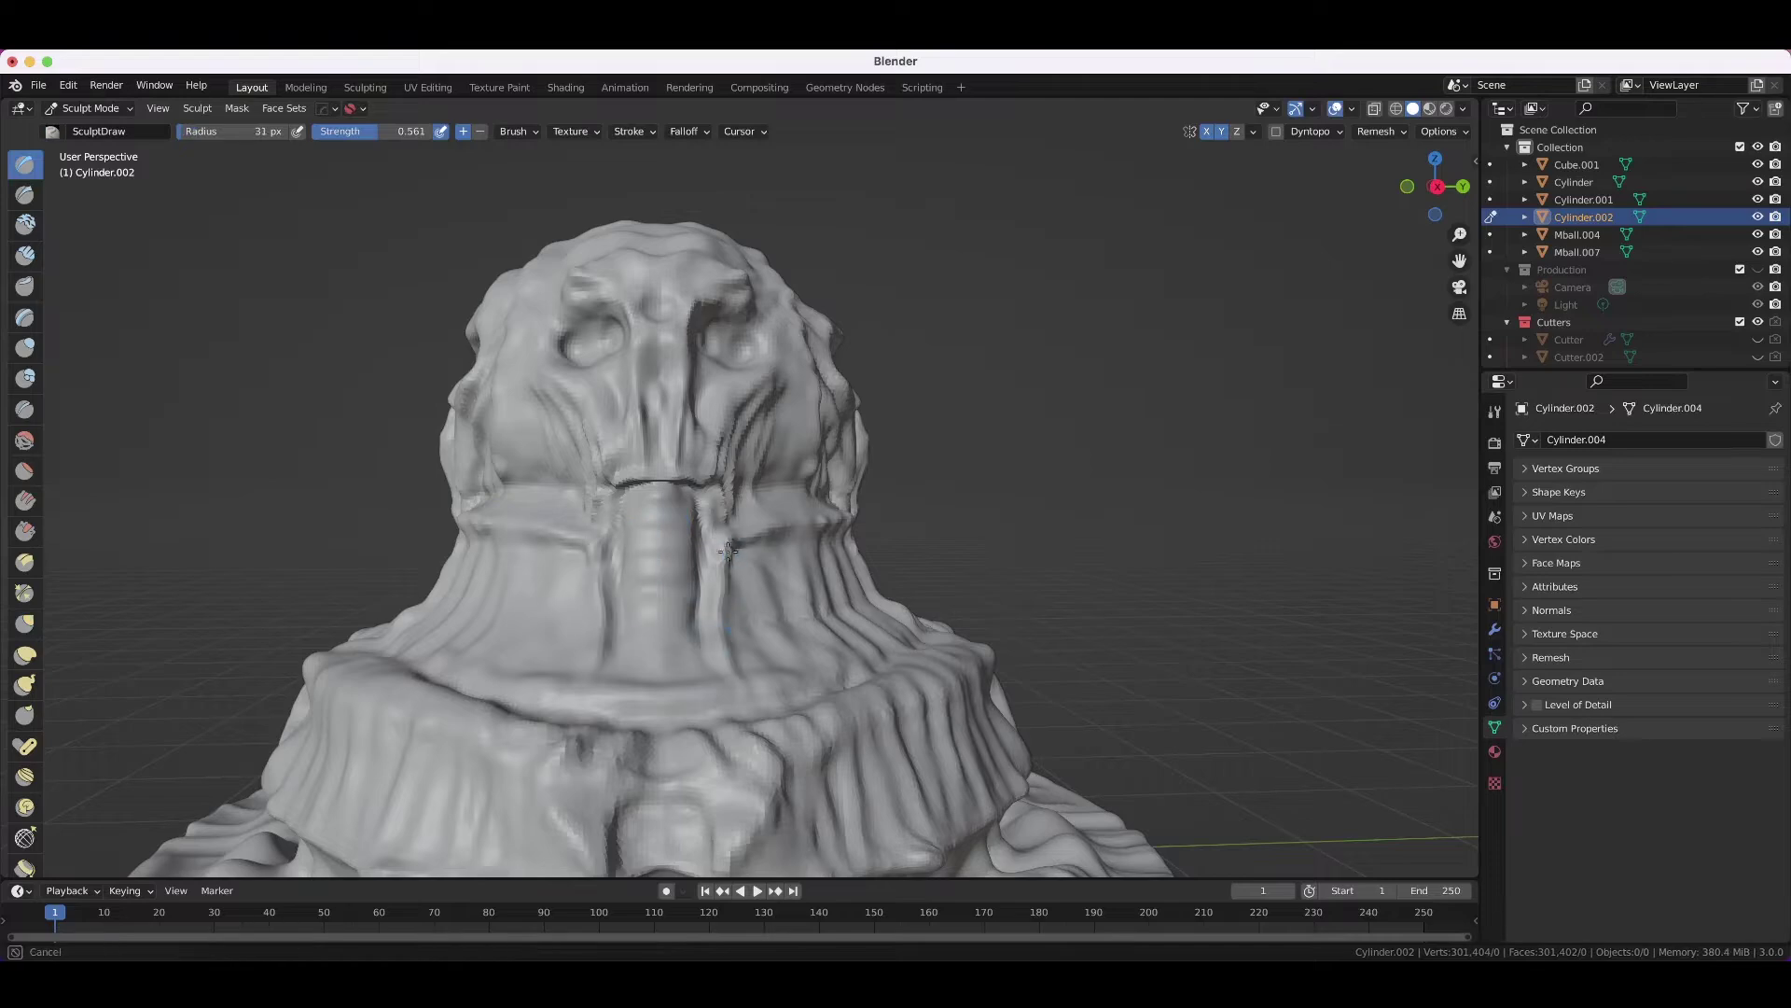
{"action": "scroll", "coordinate": [729, 551], "scroll_direction": "down", "scroll_amount": 5}
{"action": "scroll", "coordinate": [729, 551], "scroll_direction": "up", "scroll_amount": 5}
{"action": "mouse_move", "coordinate": [729, 551]}
{"action": "middle_mouse_down"}
{"action": "mouse_move", "coordinate": [686, 744]}
{"action": "mouse_move", "coordinate": [721, 777]}
{"action": "middle_mouse_up"}
{"action": "scroll", "coordinate": [808, 668], "scroll_direction": "down", "scroll_amount": 3}
{"action": "mouse_move", "coordinate": [808, 668]}
{"action": "middle_mouse_down"}
{"action": "mouse_move", "coordinate": [709, 728]}
{"action": "mouse_move", "coordinate": [681, 719]}
{"action": "mouse_move", "coordinate": [659, 819]}
{"action": "mouse_move", "coordinate": [681, 720]}
{"action": "mouse_move", "coordinate": [624, 754]}
{"action": "middle_mouse_up"}
{"action": "scroll", "coordinate": [681, 719], "scroll_direction": "up", "scroll_amount": 3}
{"action": "left_click", "coordinate": [763, 758]}
{"action": "middle_click_drag", "start_coordinate": [763, 759], "coordinate": [774, 606]}
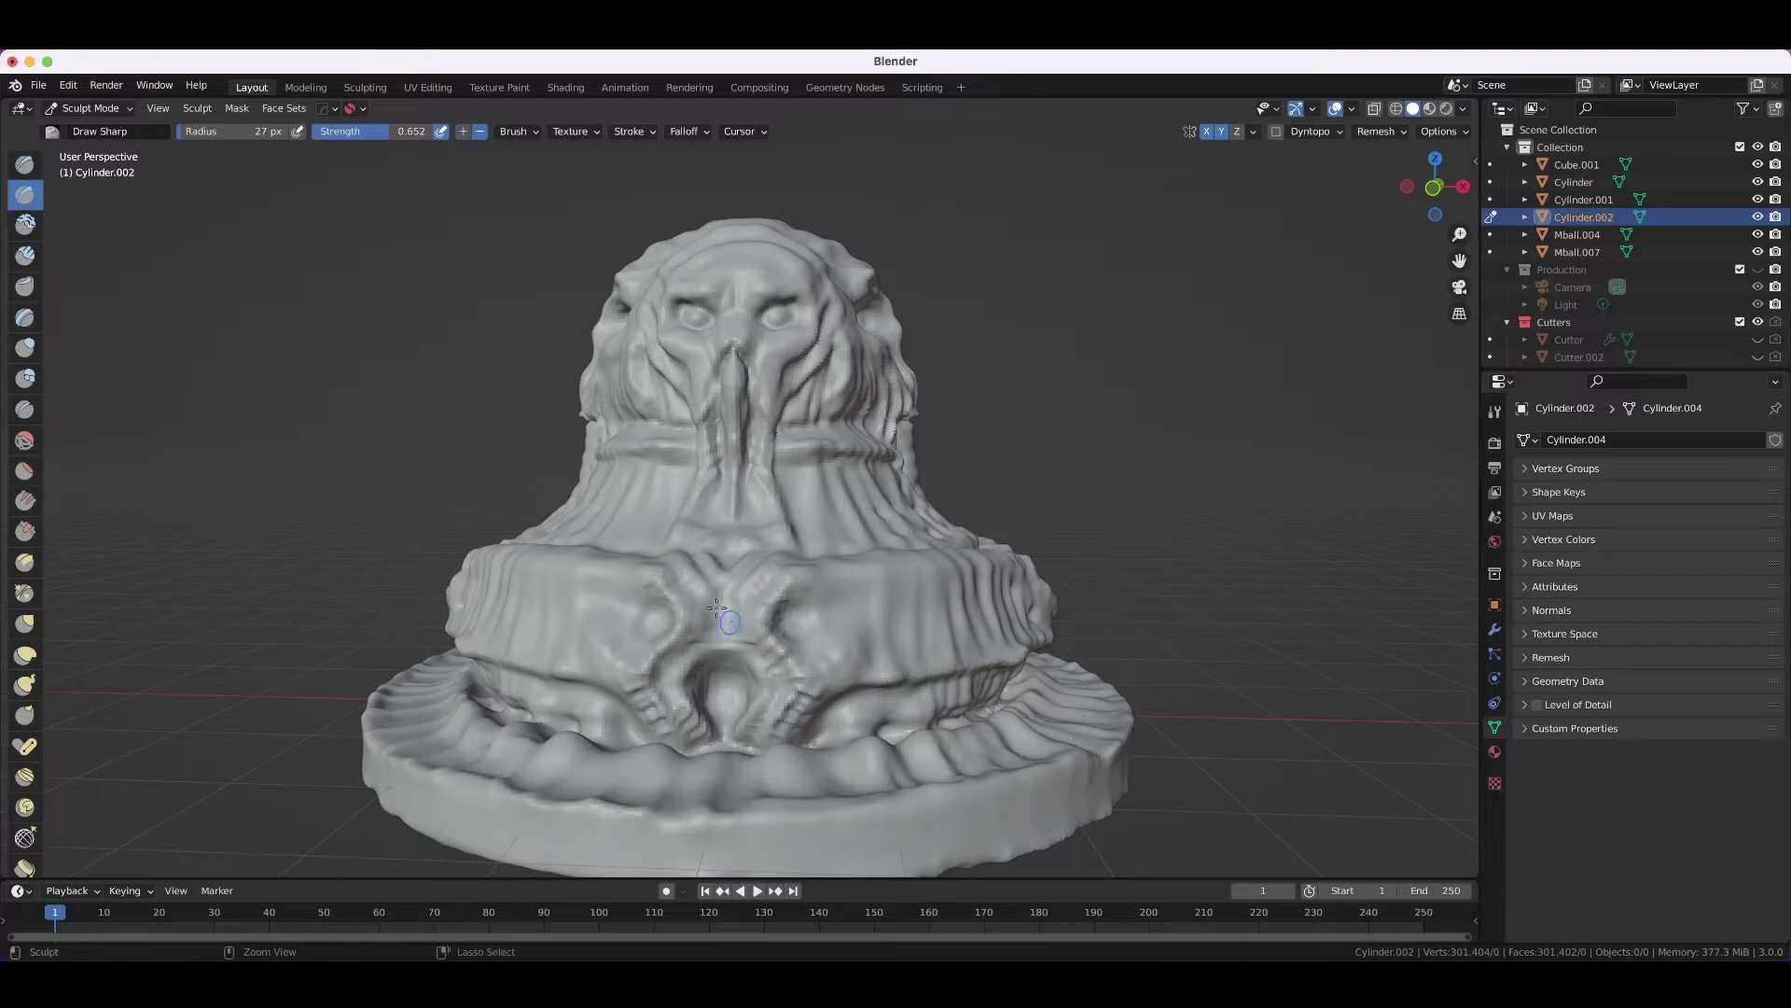
{"action": "mouse_move", "coordinate": [863, 561]}
{"action": "middle_mouse_down"}
{"action": "mouse_move", "coordinate": [630, 561]}
{"action": "mouse_move", "coordinate": [657, 535]}
{"action": "mouse_move", "coordinate": [653, 447]}
{"action": "middle_mouse_up"}
- Flatten the bulge under the mound's base with Line Project in Front Ortho view
{"action": "key", "text": "KP_1"}
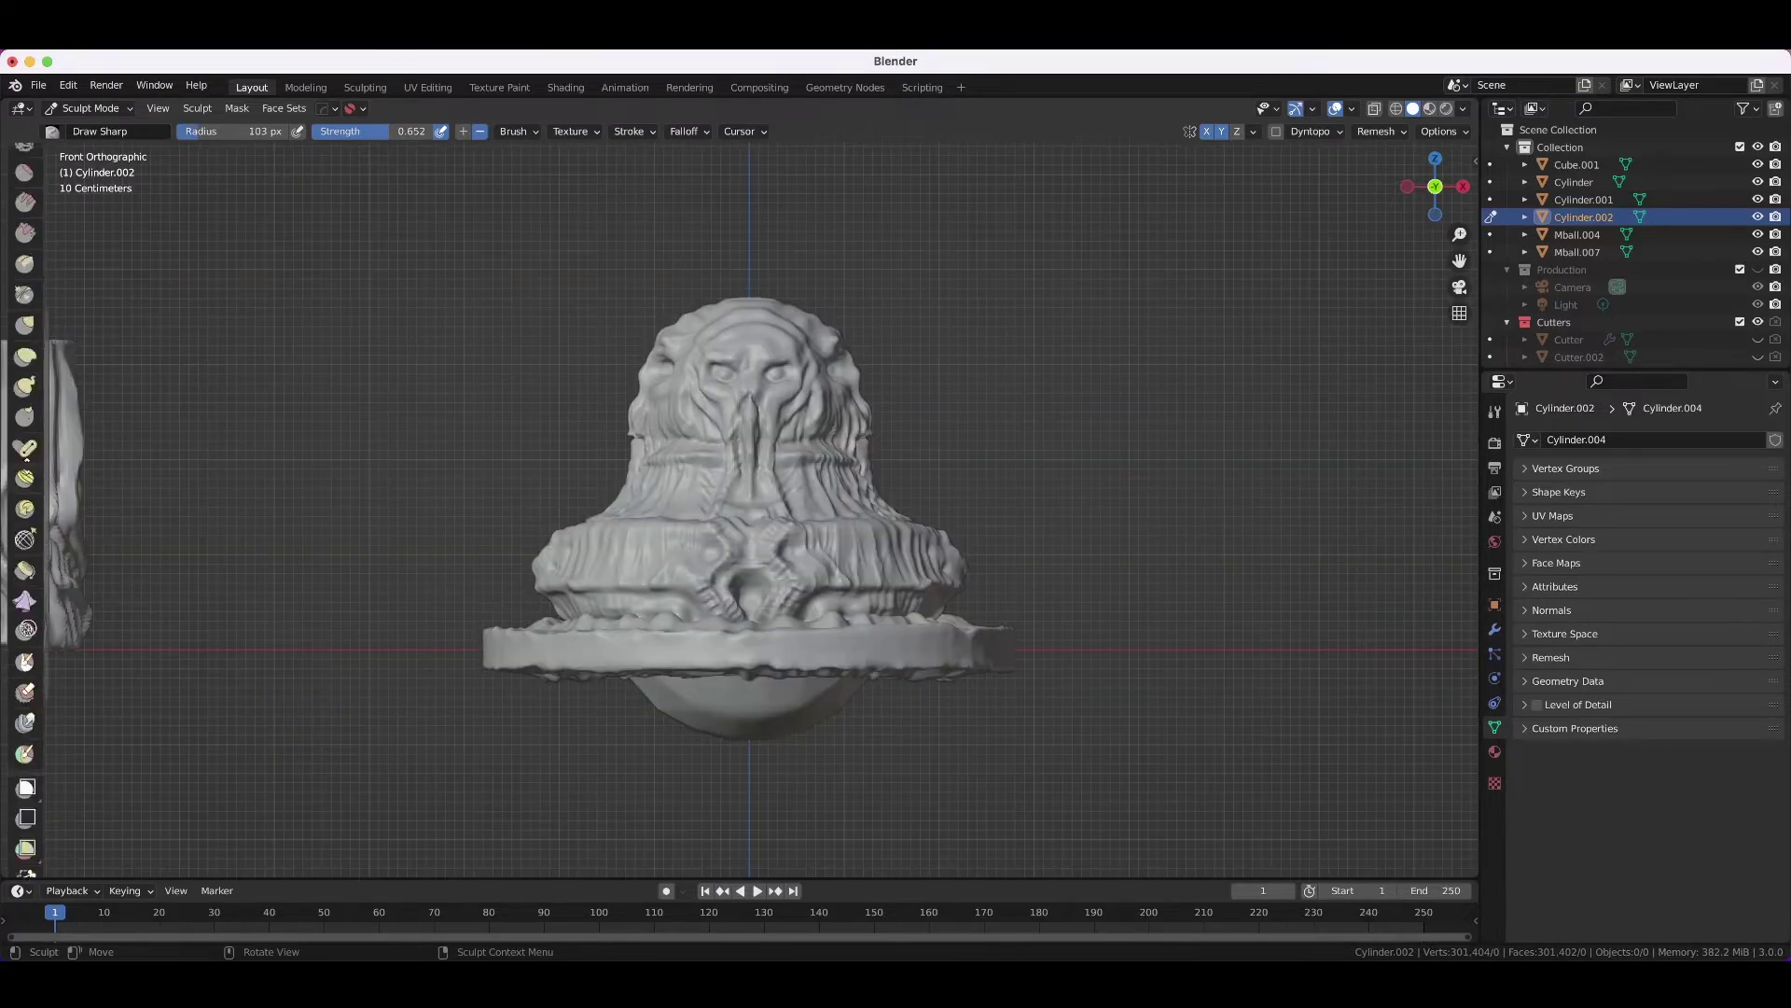
{"action": "left_click_drag", "start_coordinate": [448, 673], "coordinate": [1101, 688]}
{"action": "middle_click_drag", "start_coordinate": [1105, 654], "coordinate": [740, 504]}
{"action": "key", "text": "ctrl+Tab"}
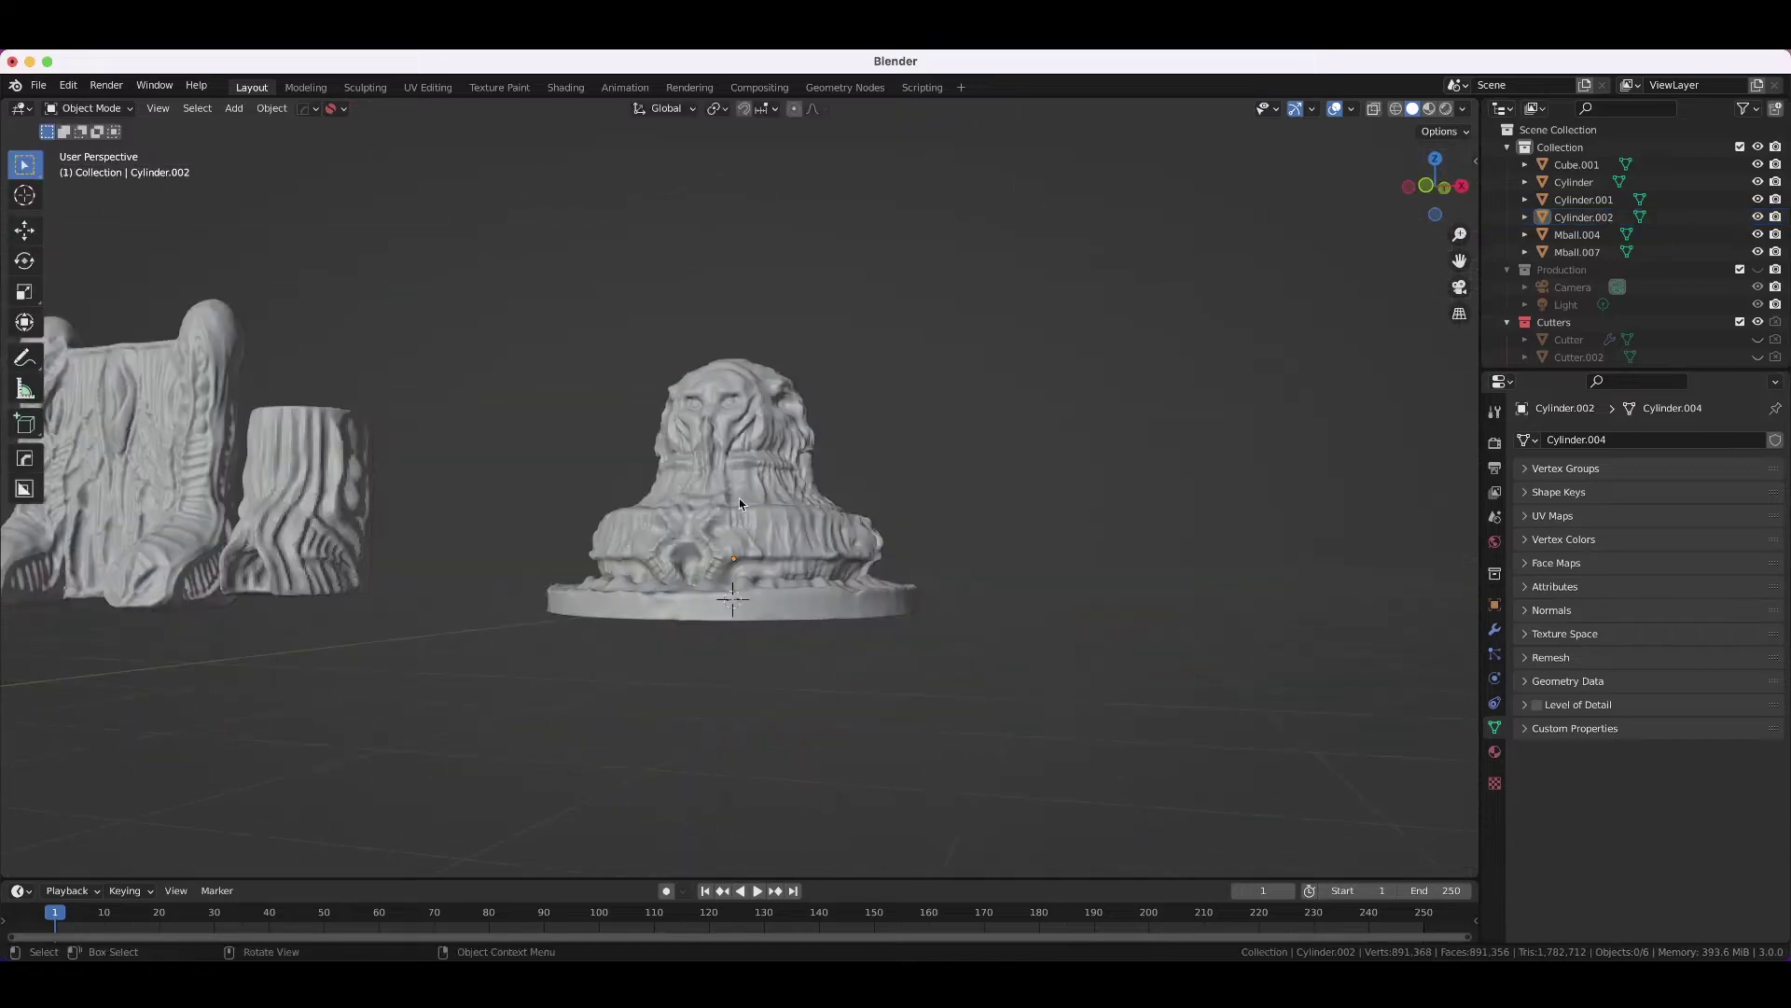
{"action": "left_click", "coordinate": [896, 588]}
{"action": "middle_click_drag", "start_coordinate": [895, 588], "coordinate": [755, 754]}
{"action": "key", "text": "ctrl+Tab"}
- Touch up the skull face with the SculptDraw brush
{"action": "scroll", "coordinate": [538, 686], "scroll_direction": "up", "scroll_amount": 5}
{"action": "middle_click_drag", "start_coordinate": [539, 686], "coordinate": [742, 393]}
{"action": "key", "text": "x"}
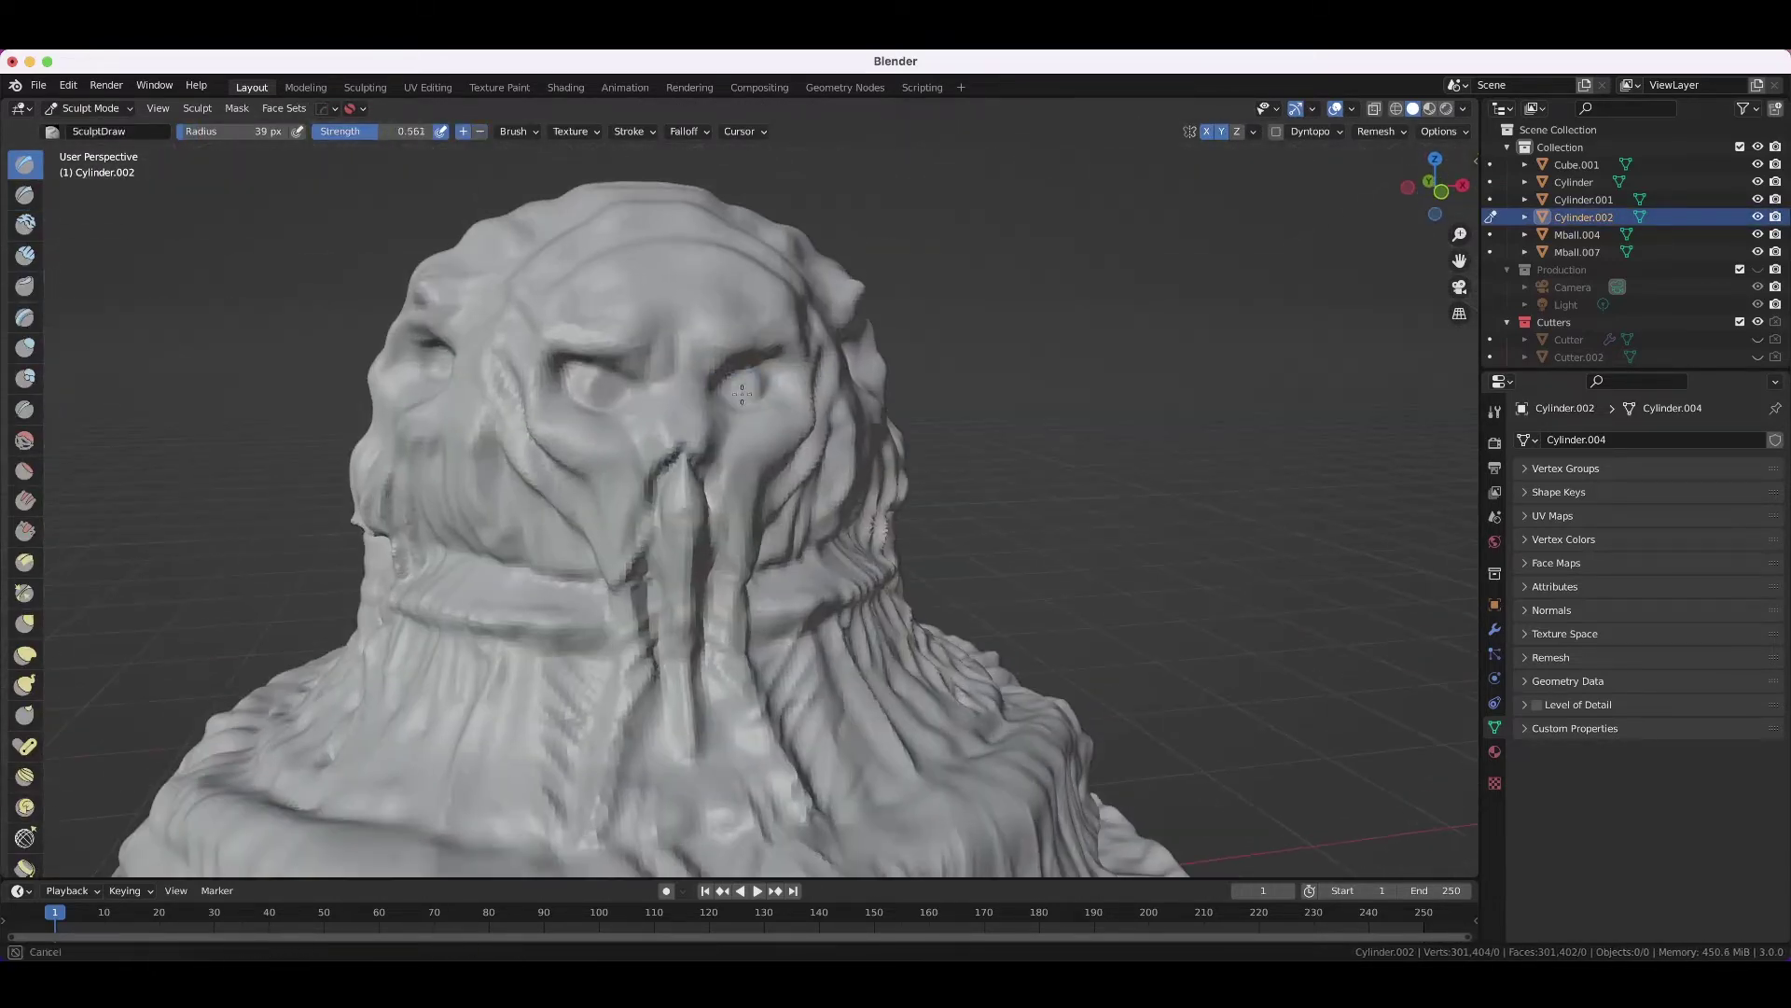
{"action": "scroll", "coordinate": [595, 388], "scroll_direction": "down", "scroll_amount": 3}
{"action": "mouse_move", "coordinate": [596, 388]}
{"action": "middle_mouse_down"}
{"action": "mouse_move", "coordinate": [795, 452]}
{"action": "mouse_move", "coordinate": [795, 558]}
{"action": "middle_mouse_up"}
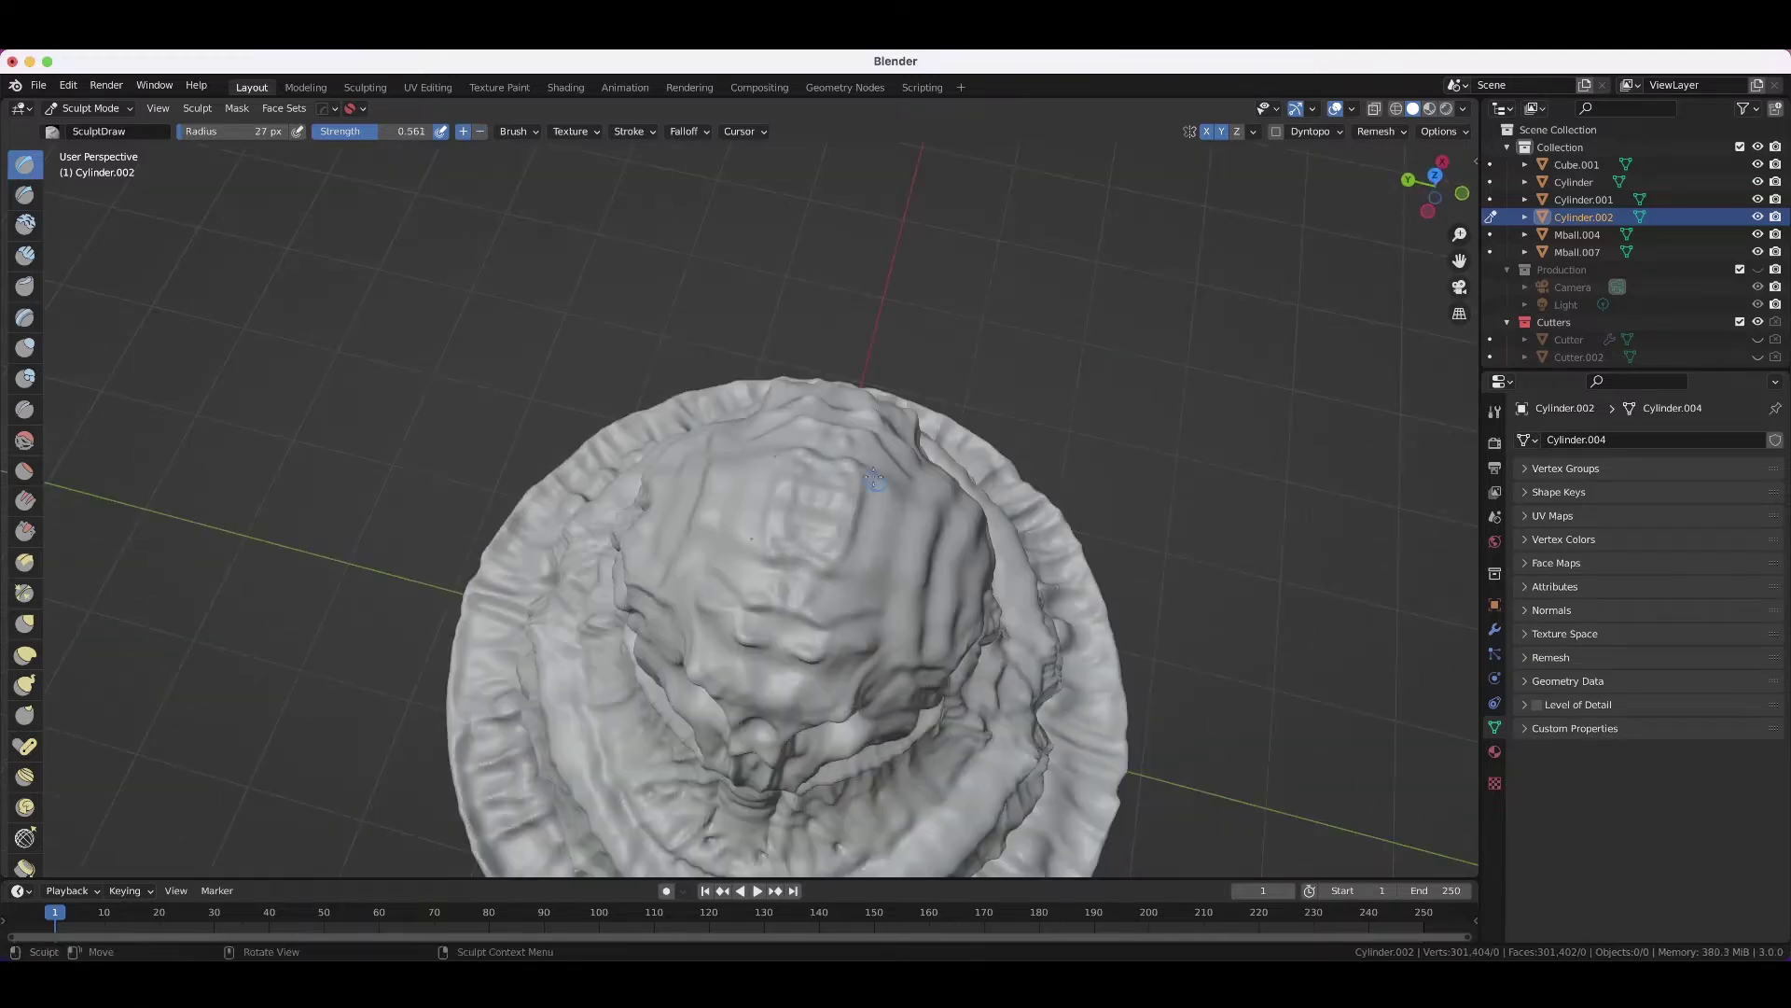
{"action": "middle_click_drag", "start_coordinate": [813, 661], "coordinate": [819, 569]}
{"action": "scroll", "coordinate": [816, 615], "scroll_direction": "down", "scroll_amount": 3}
{"action": "scroll", "coordinate": [817, 592], "scroll_direction": "down", "scroll_amount": 2}
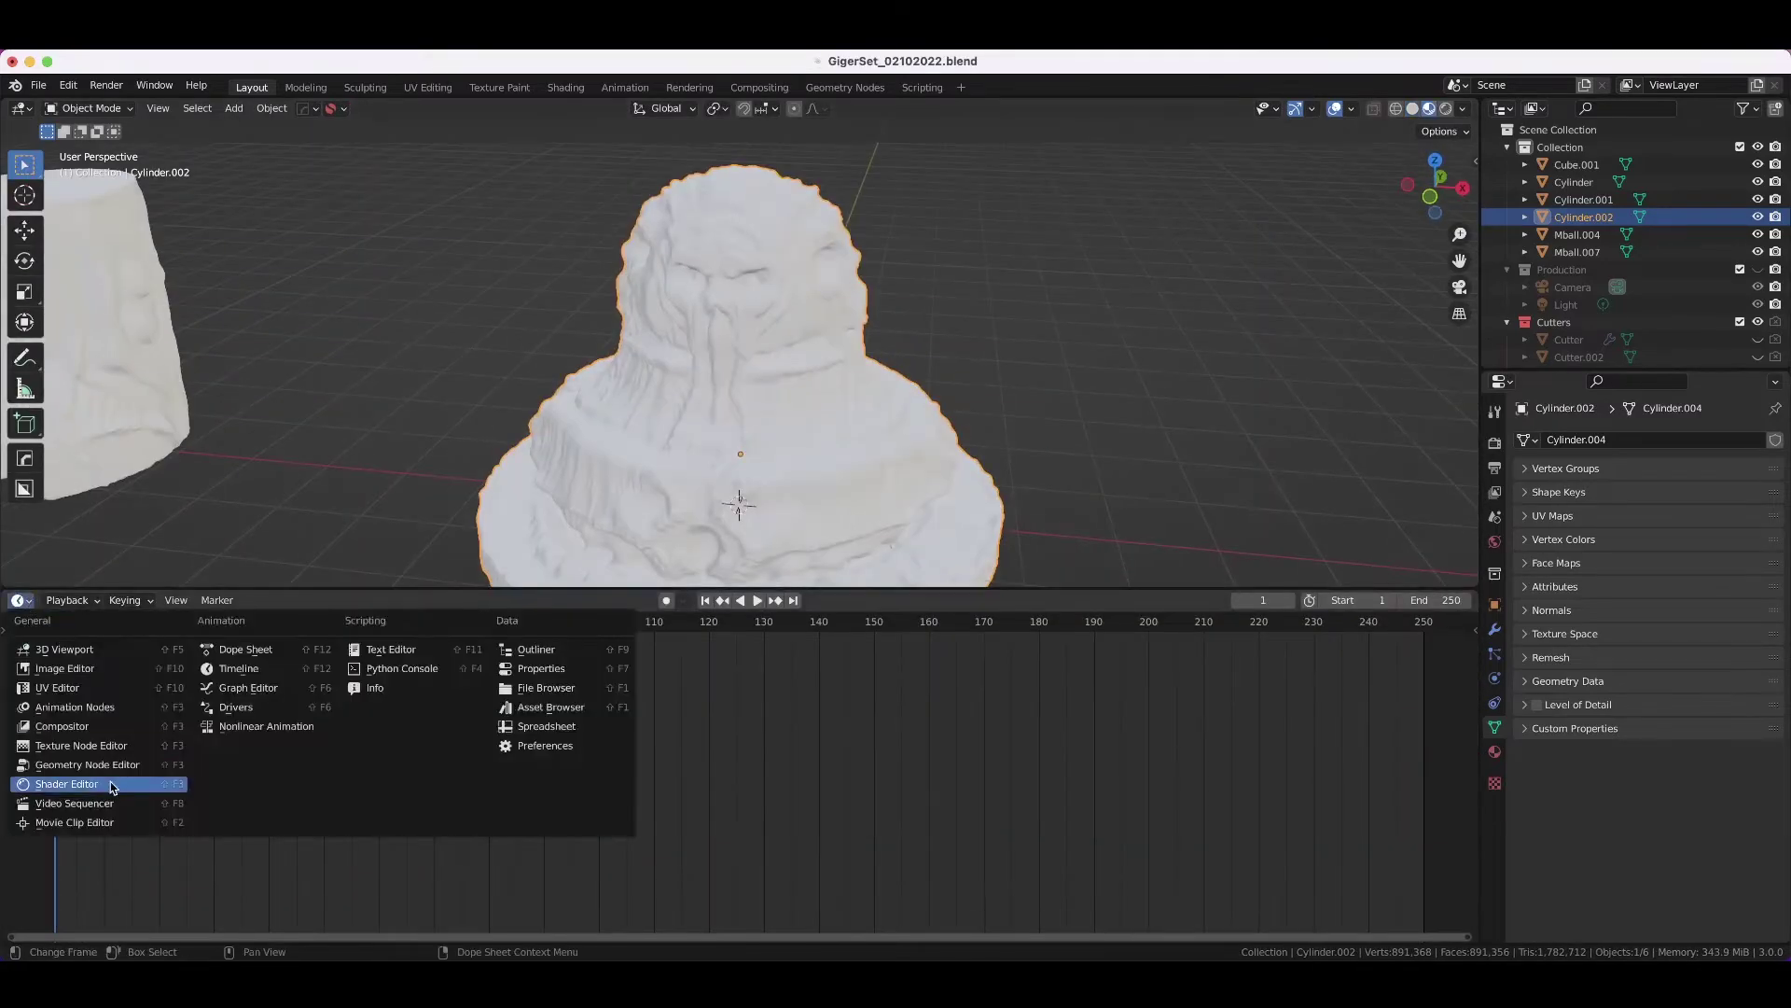
- Set the mound's material base colour to blue-grey
{"action": "scroll", "coordinate": [855, 481], "scroll_direction": "up", "scroll_amount": 2}
{"action": "scroll", "coordinate": [855, 481], "scroll_direction": "up", "scroll_amount": 2}
{"action": "left_click", "coordinate": [617, 800]}
{"action": "left_click", "coordinate": [616, 737]}
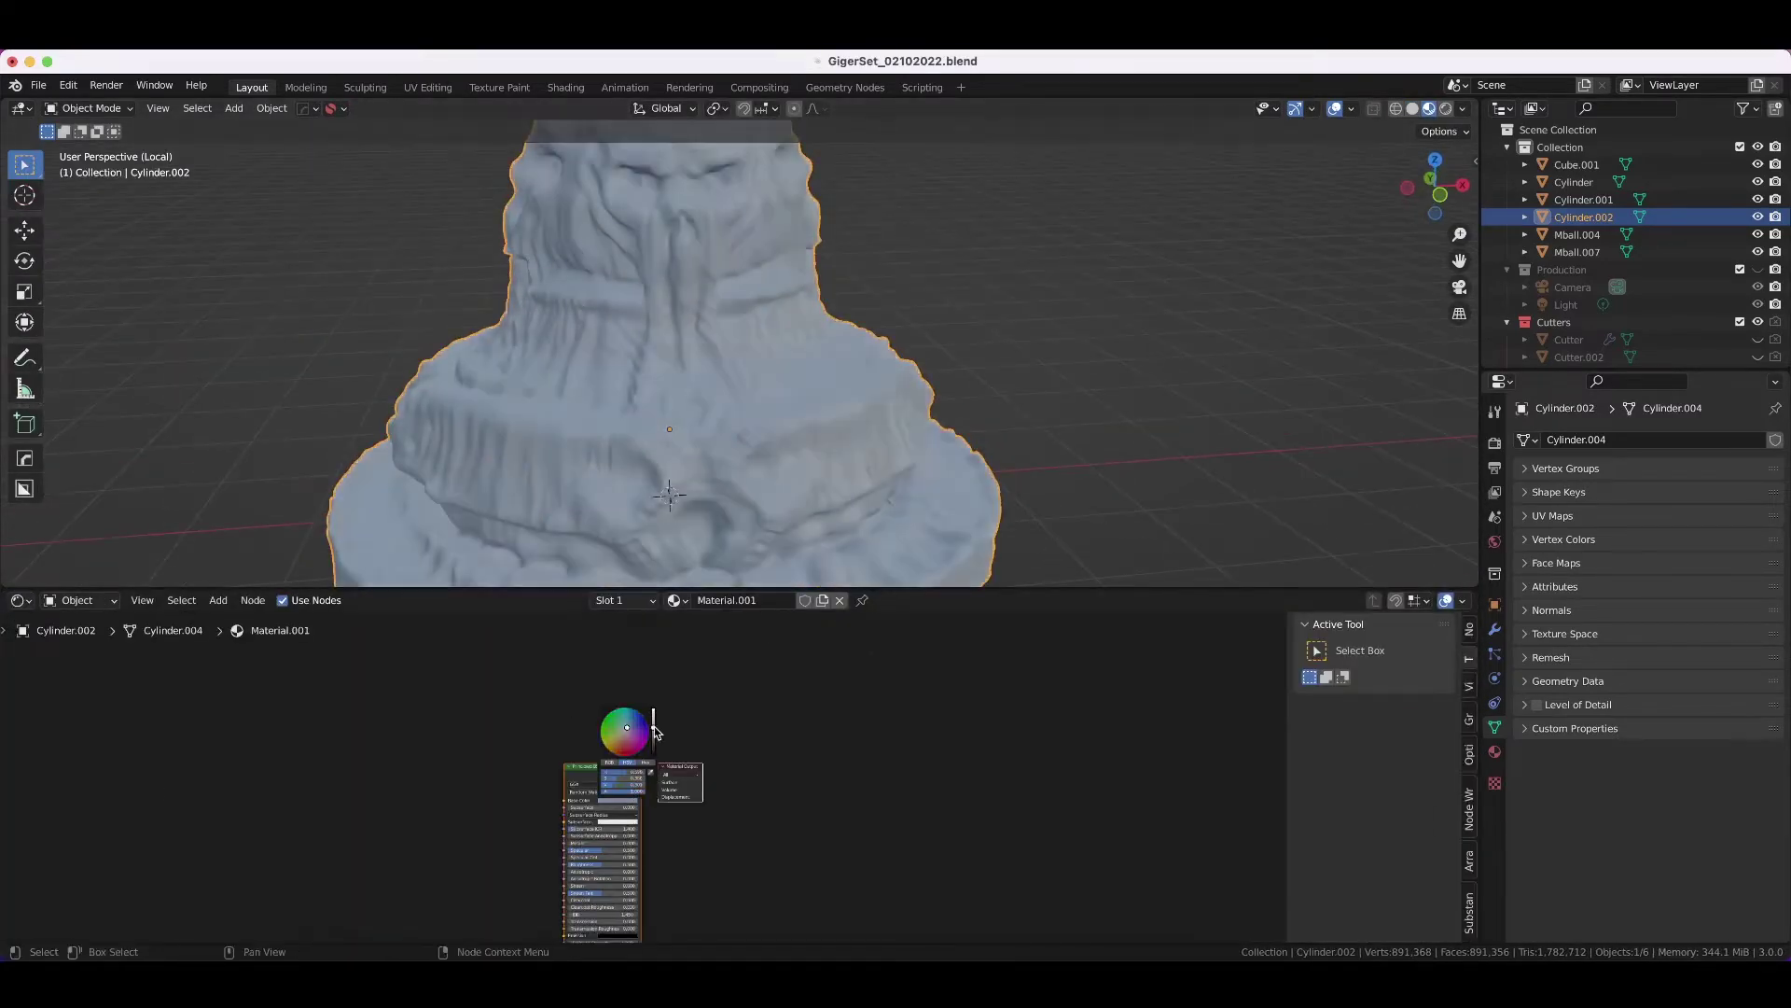
{"action": "scroll", "coordinate": [612, 843], "scroll_direction": "up", "scroll_amount": 3}
{"action": "left_click", "coordinate": [628, 731]}
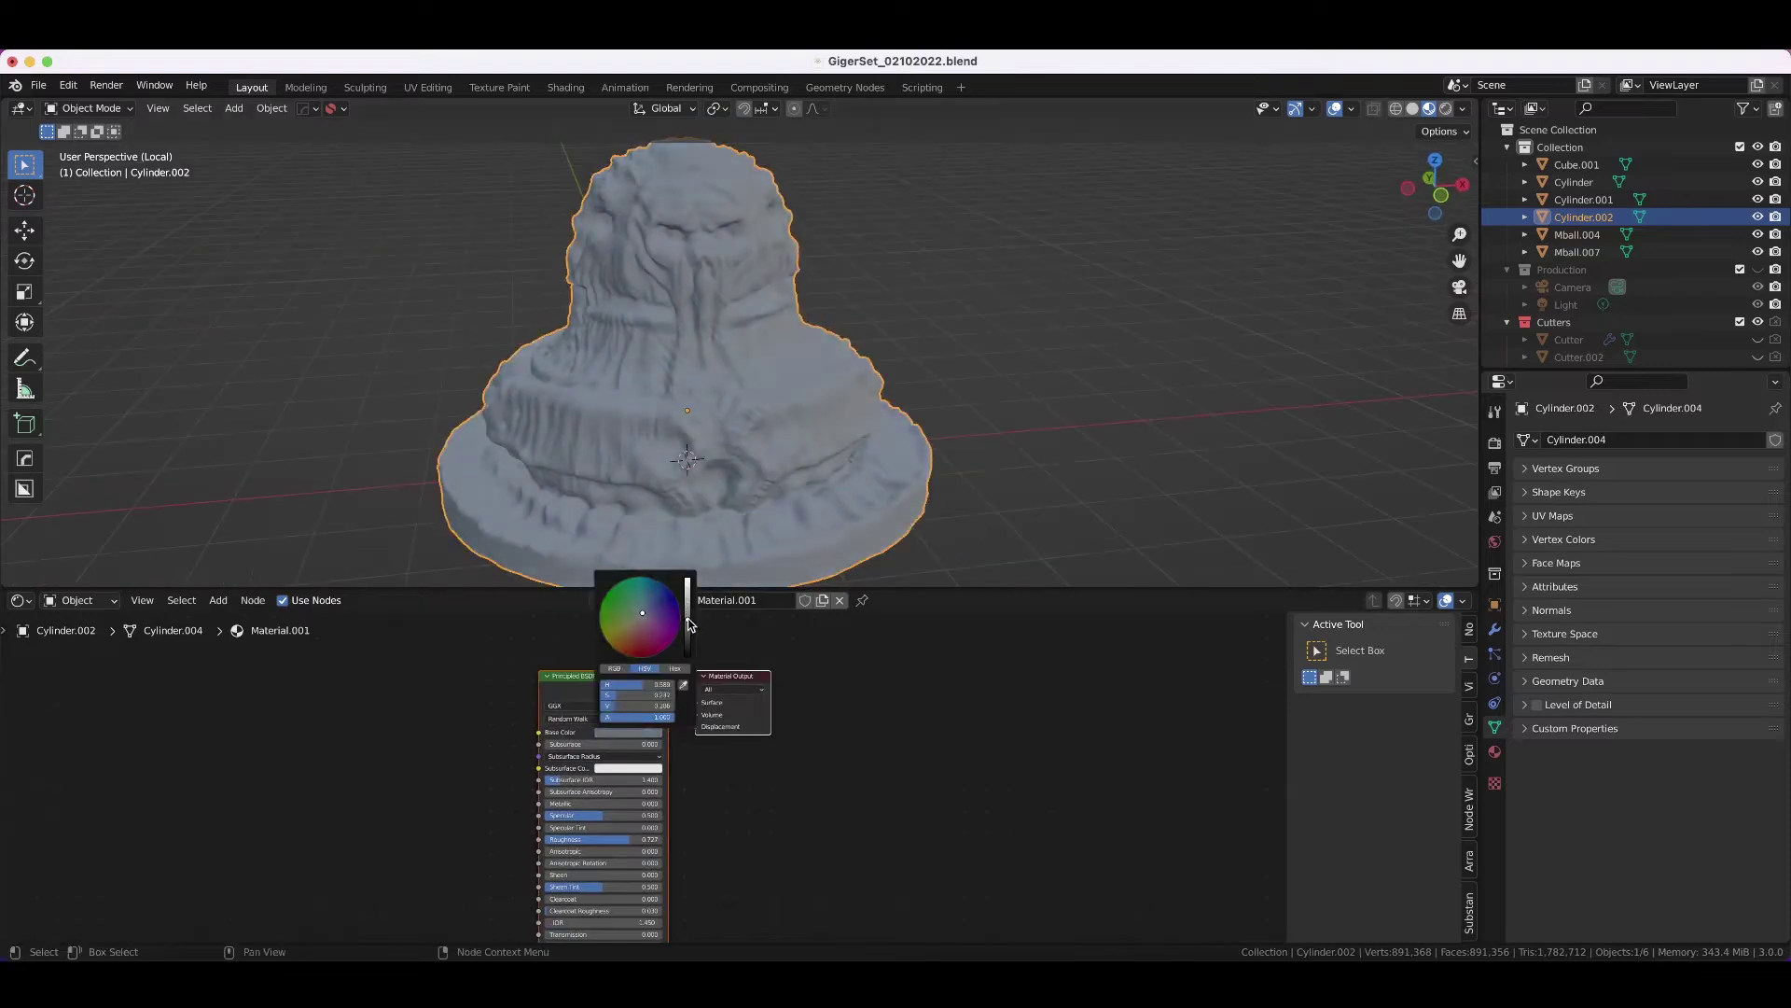
- Add a ColorRamp node feeding the Principled BSDF Base Color
{"action": "key", "text": "shift+a"}
{"action": "type", "text": "rgb"}
{"action": "key", "text": "Return"}
{"action": "left_click", "coordinate": [377, 776]}
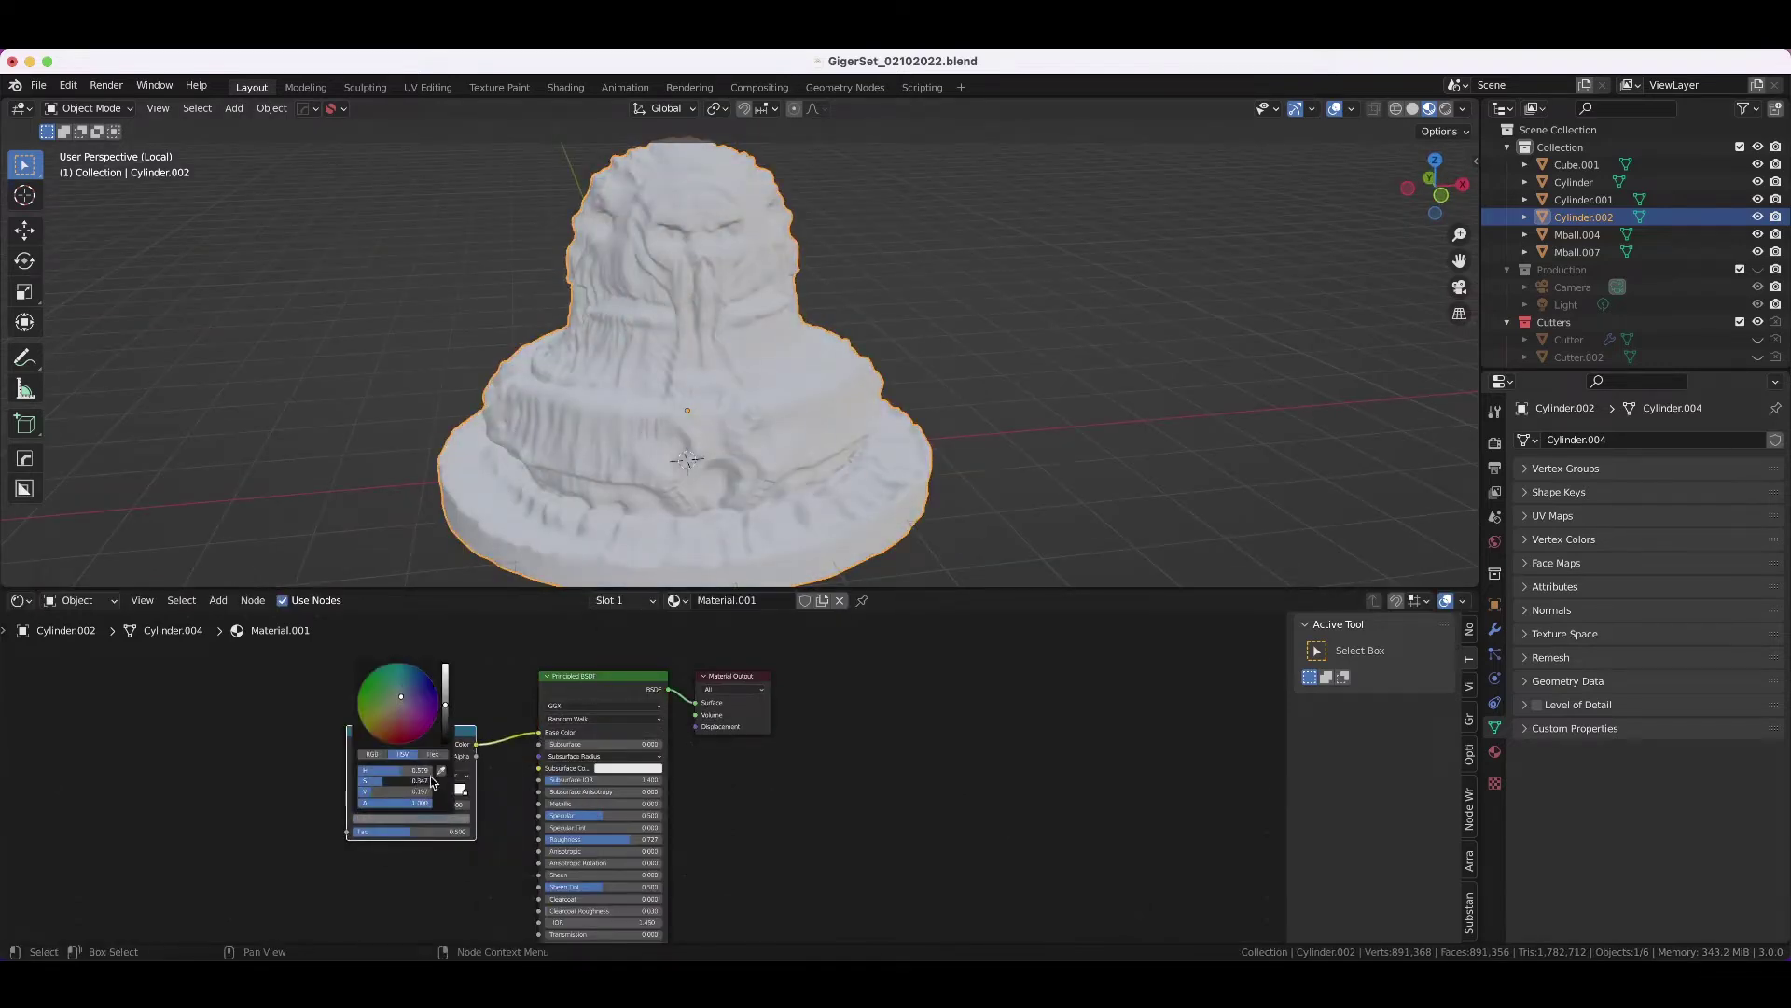
- Link an Ambient Occlusion node's AO output into the ColorRamp Fac and adjust its gradient
{"action": "key", "text": "shift+a"}
{"action": "type", "text": "ambient"}
{"action": "key", "text": "Return"}
{"action": "left_click", "coordinate": [250, 793]}
{"action": "left_click_drag", "start_coordinate": [287, 770], "coordinate": [347, 831]}
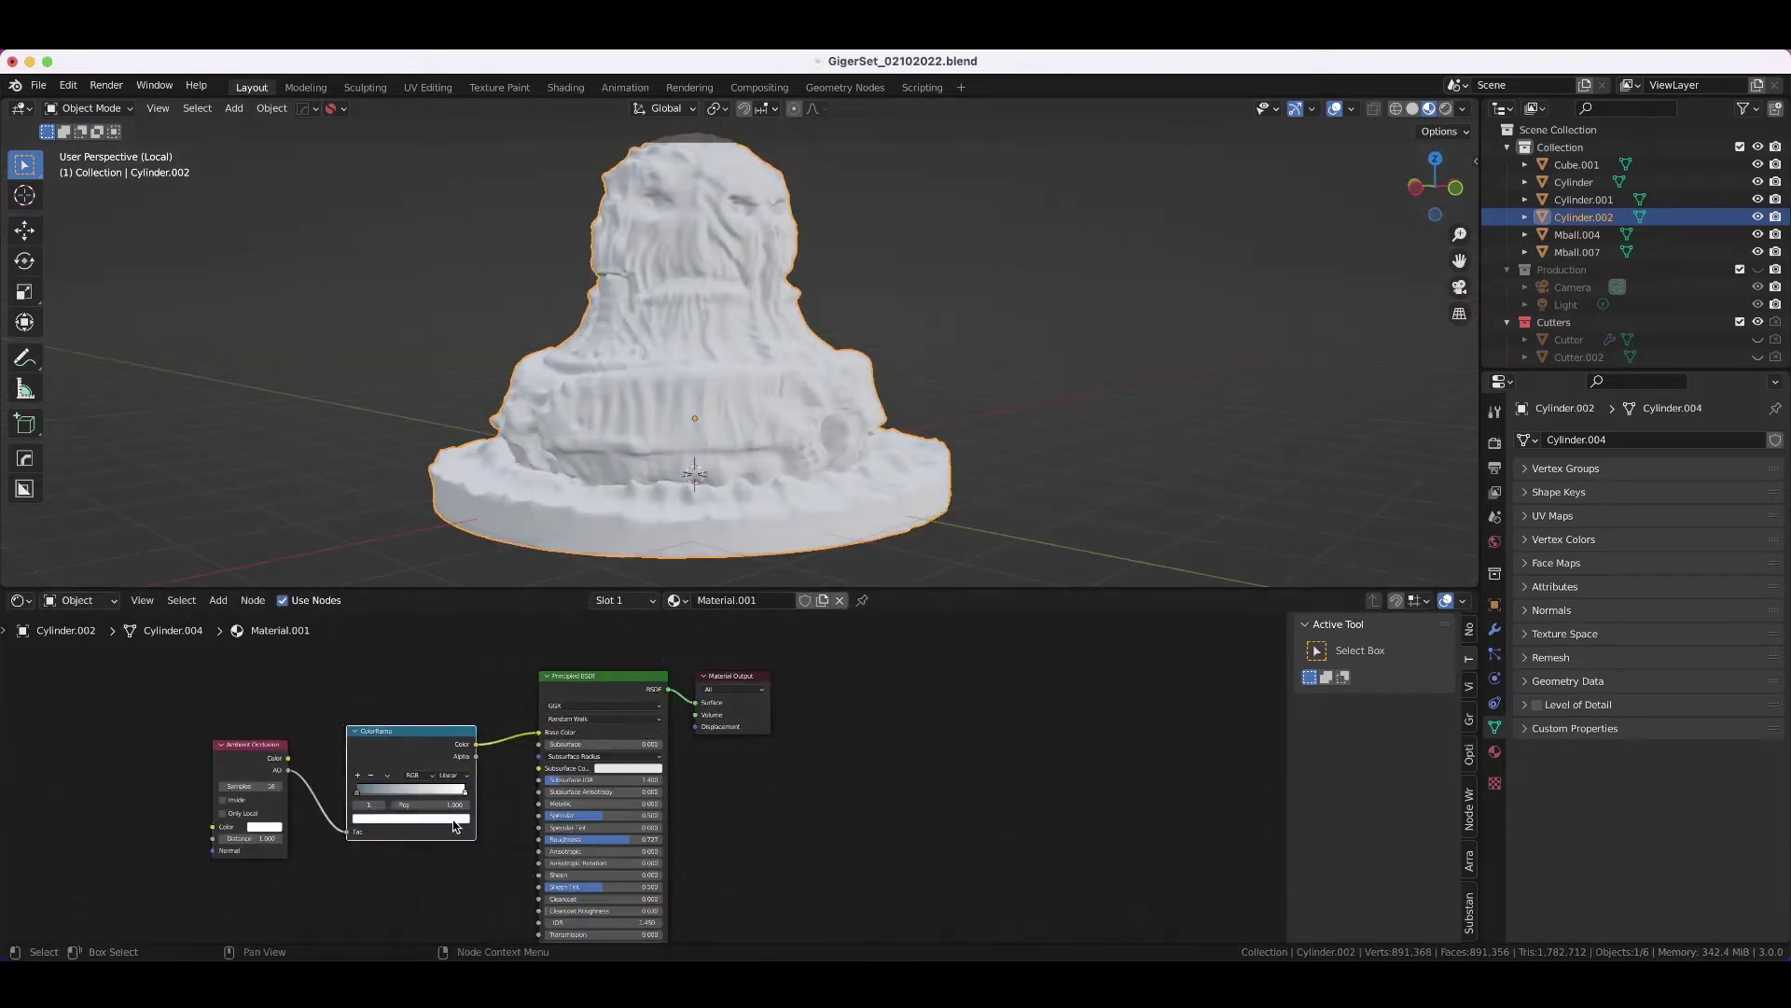
{"action": "left_click", "coordinate": [411, 819]}
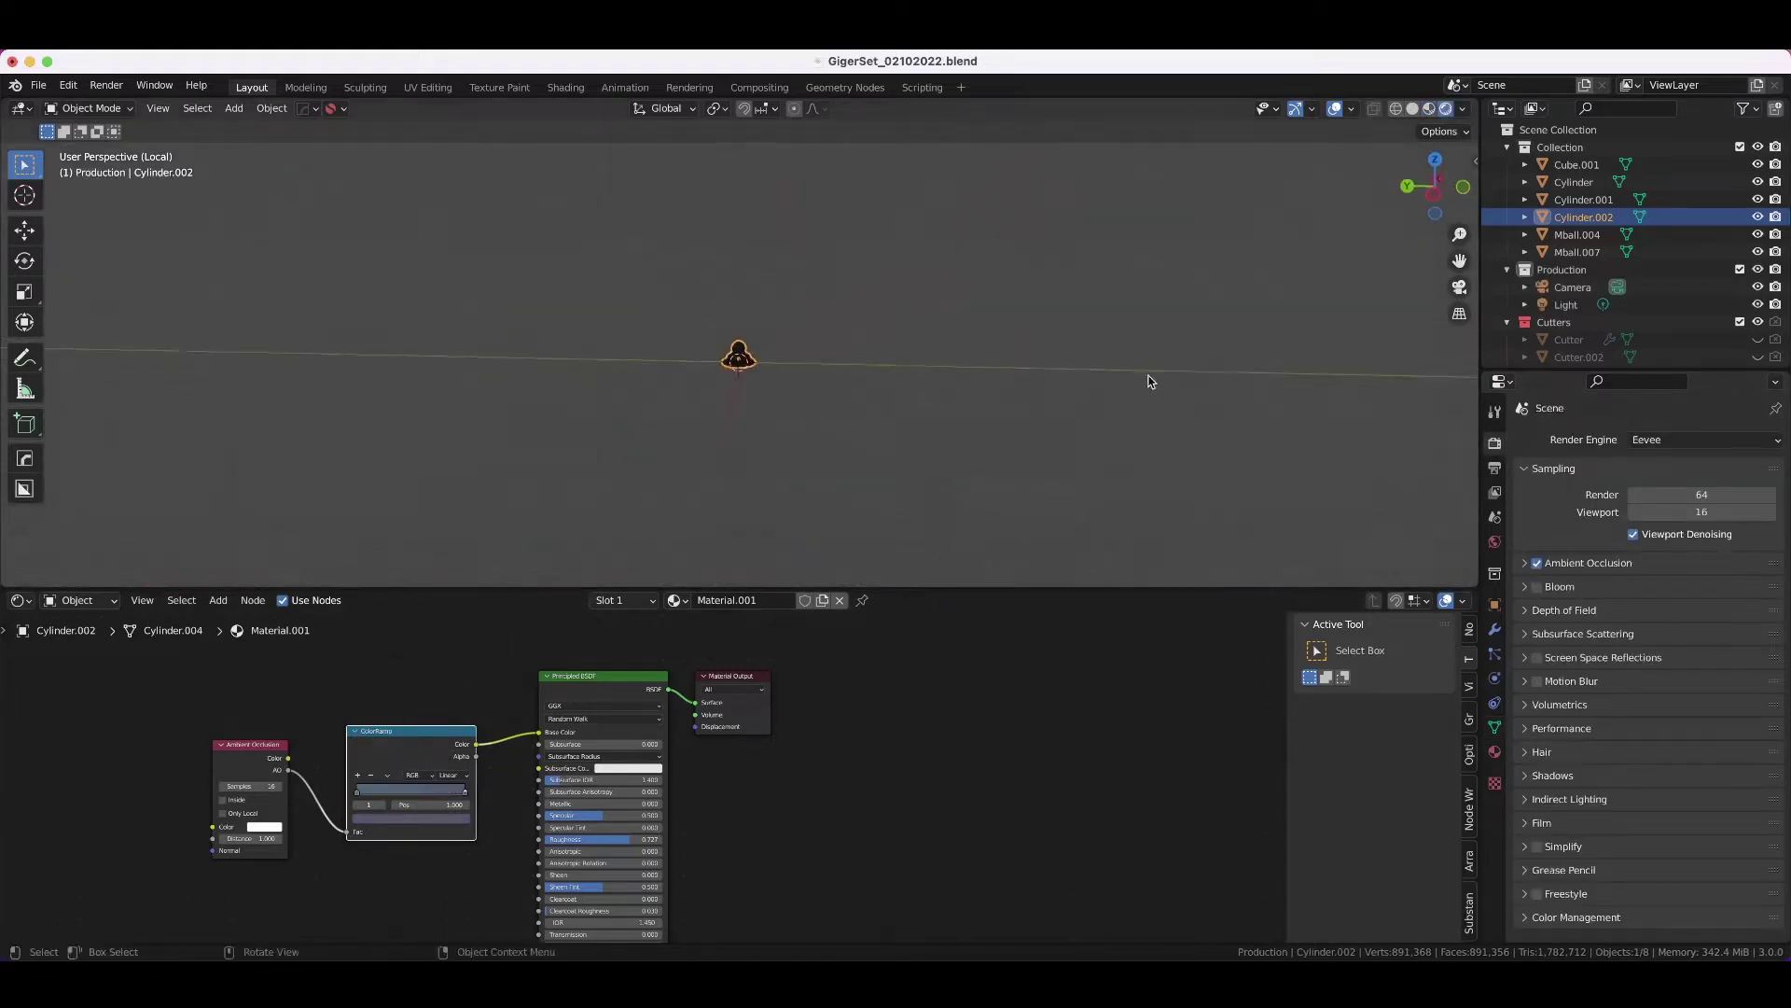
{"action": "scroll", "coordinate": [965, 444], "scroll_direction": "down", "scroll_amount": 3}
{"action": "scroll", "coordinate": [923, 452], "scroll_direction": "down", "scroll_amount": 3}
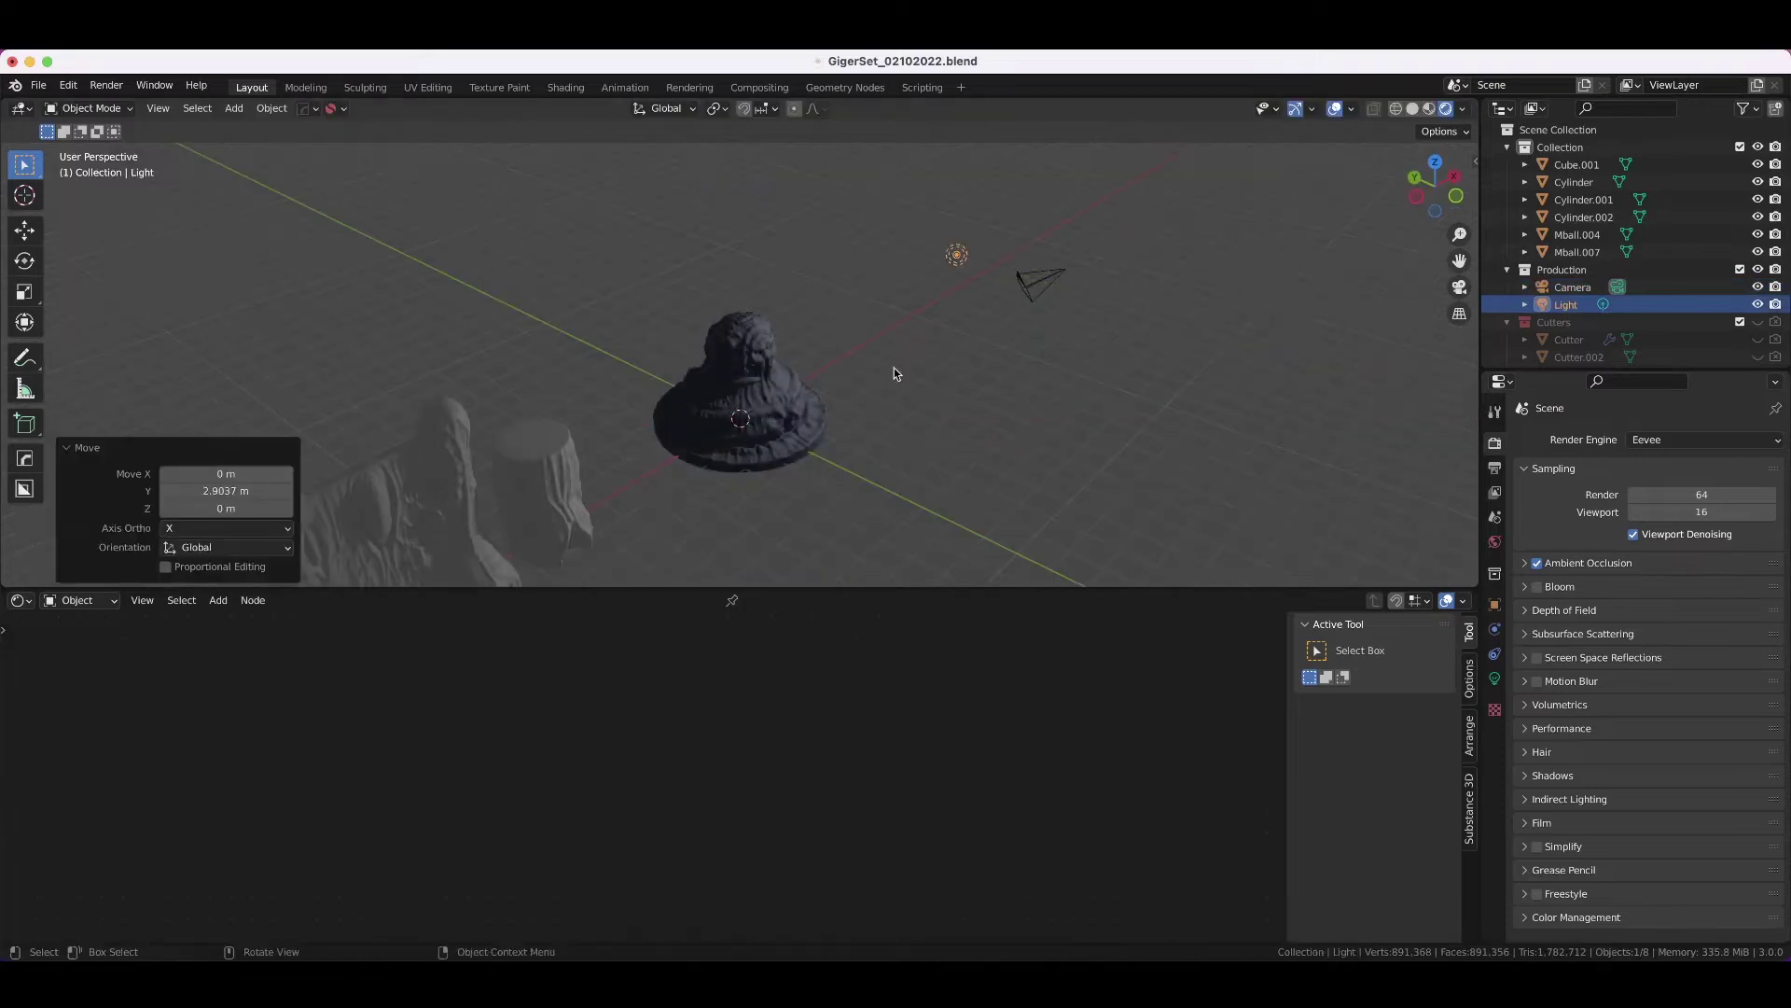
- Set the math node to Multiply and raise the occlusion colour ramp's contrast
{"action": "left_click", "coordinate": [388, 775]}
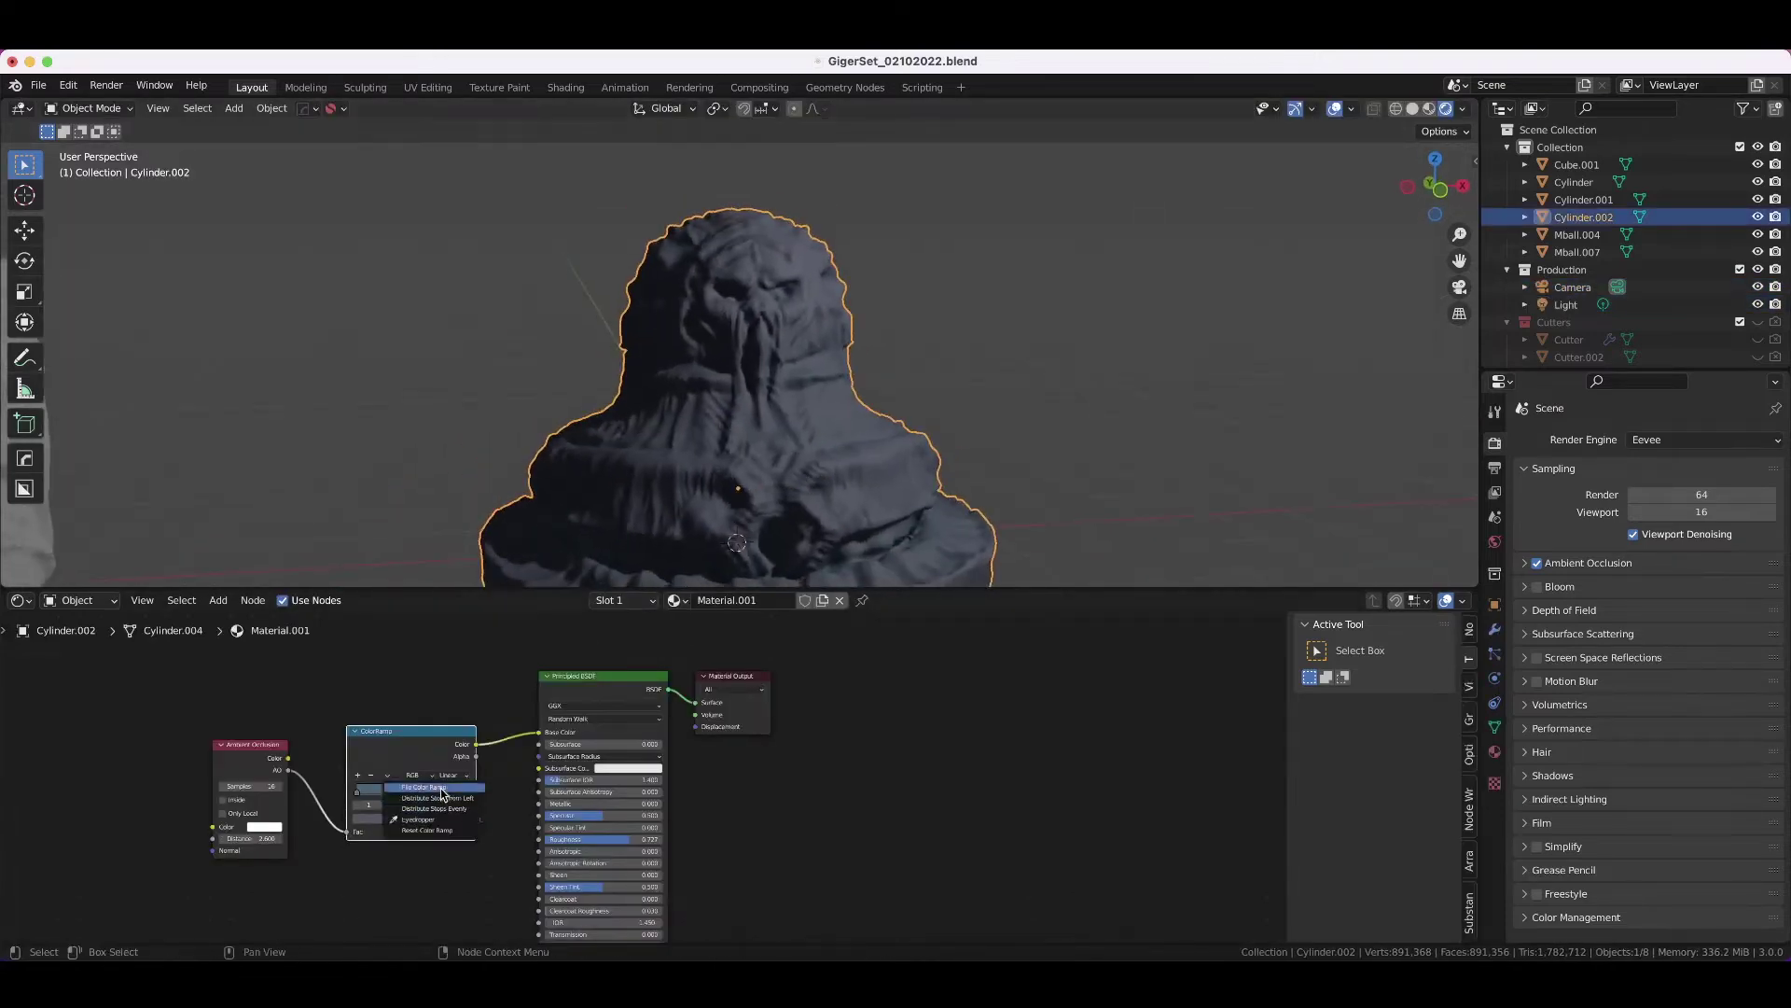
{"action": "left_click_drag", "start_coordinate": [373, 786], "coordinate": [390, 787]}
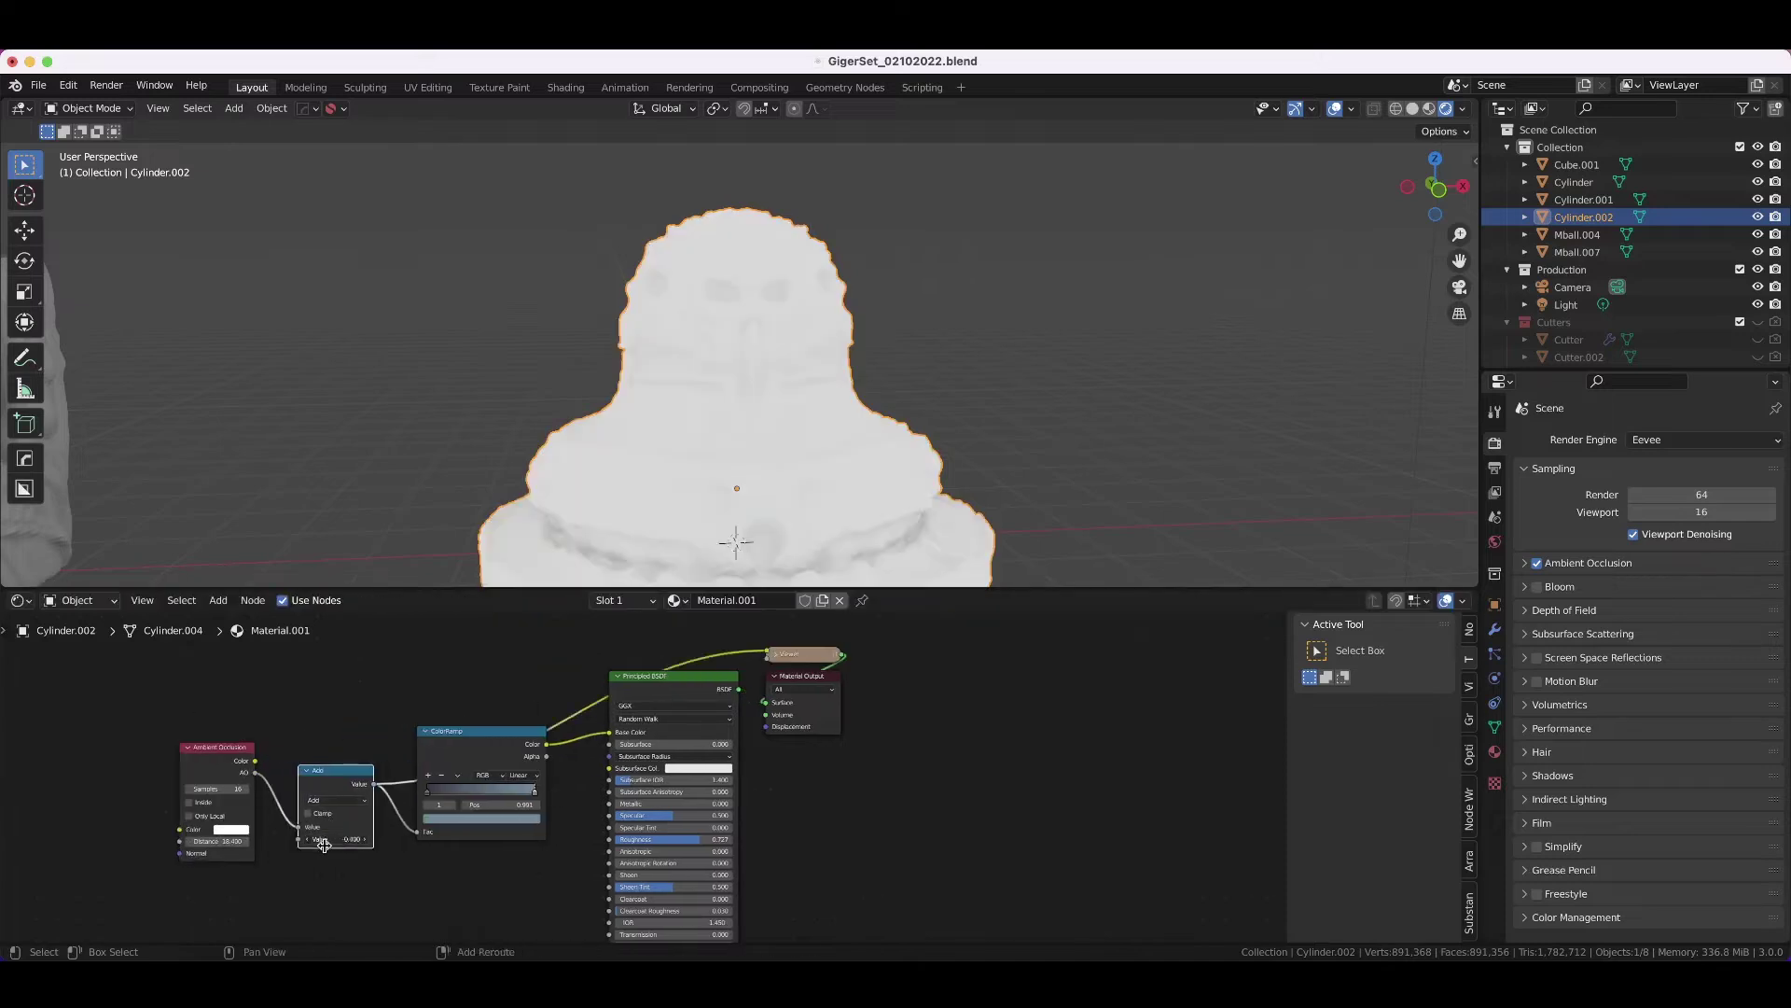
{"action": "left_click", "coordinate": [320, 687]}
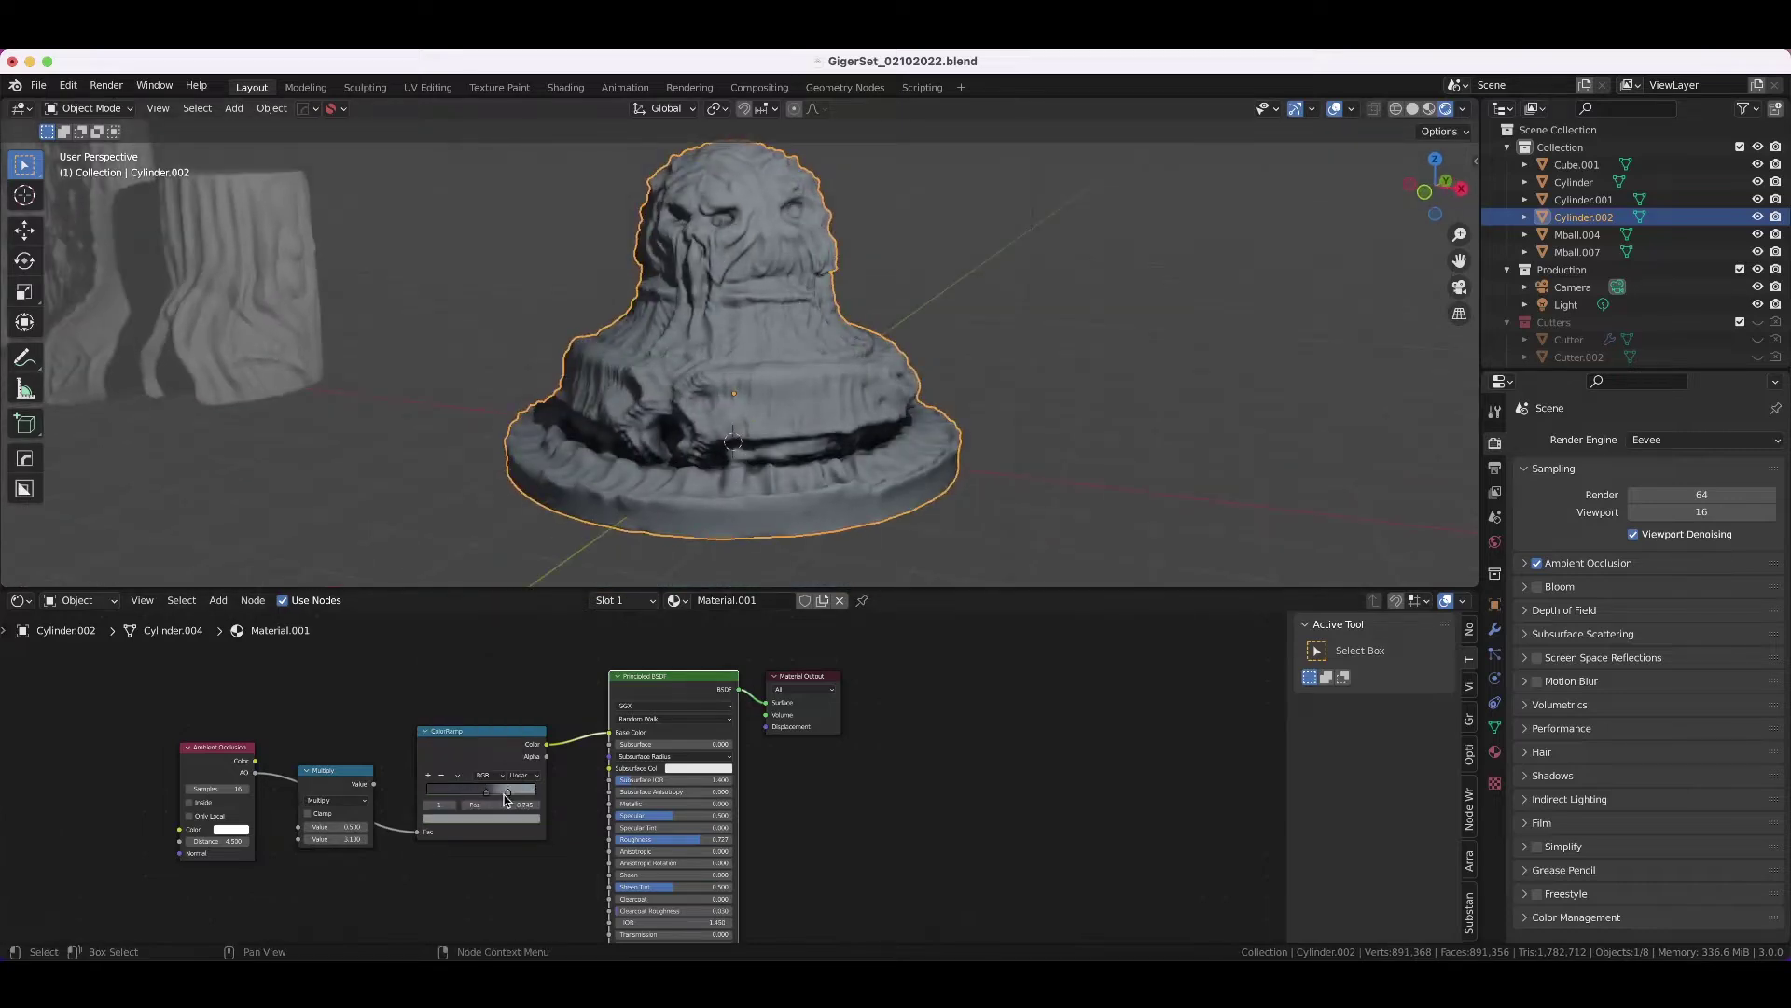
{"action": "left_click_drag", "start_coordinate": [504, 798], "coordinate": [522, 796]}
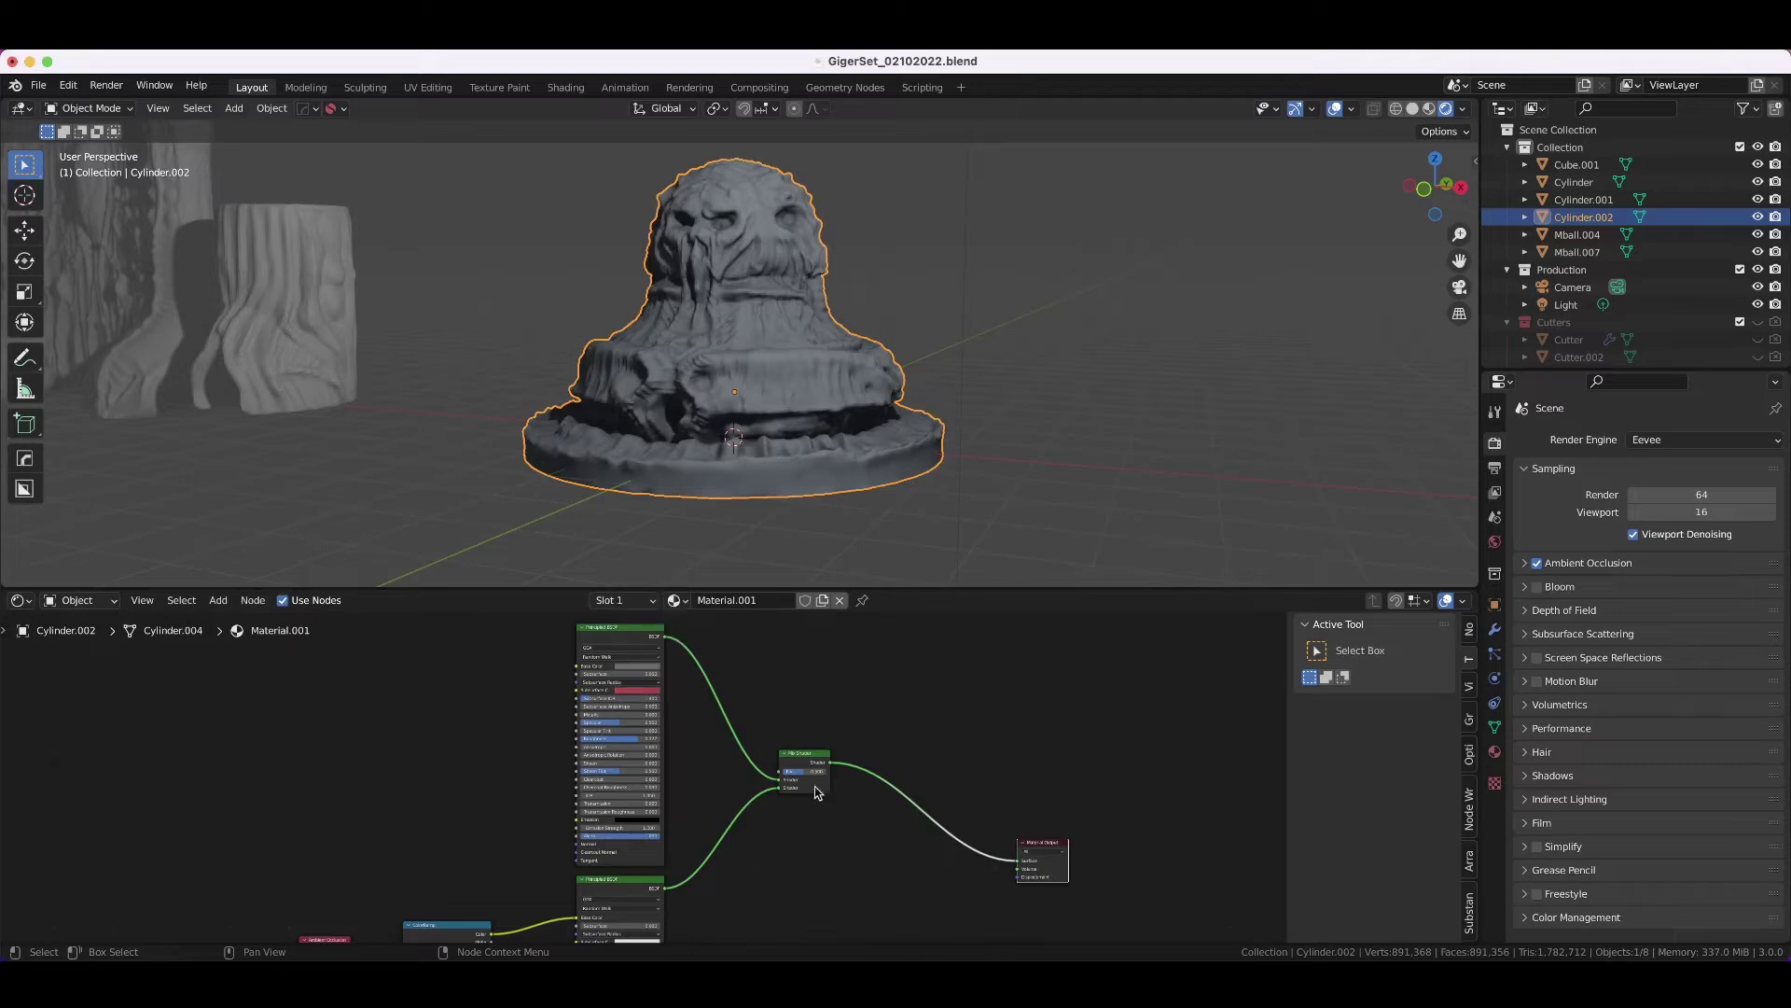
- Feed a 16.8-scale Noise through a colour ramp into the Mix Shader factor, blending in a red BSDF
{"action": "middle_click_drag", "start_coordinate": [798, 756], "coordinate": [842, 708]}
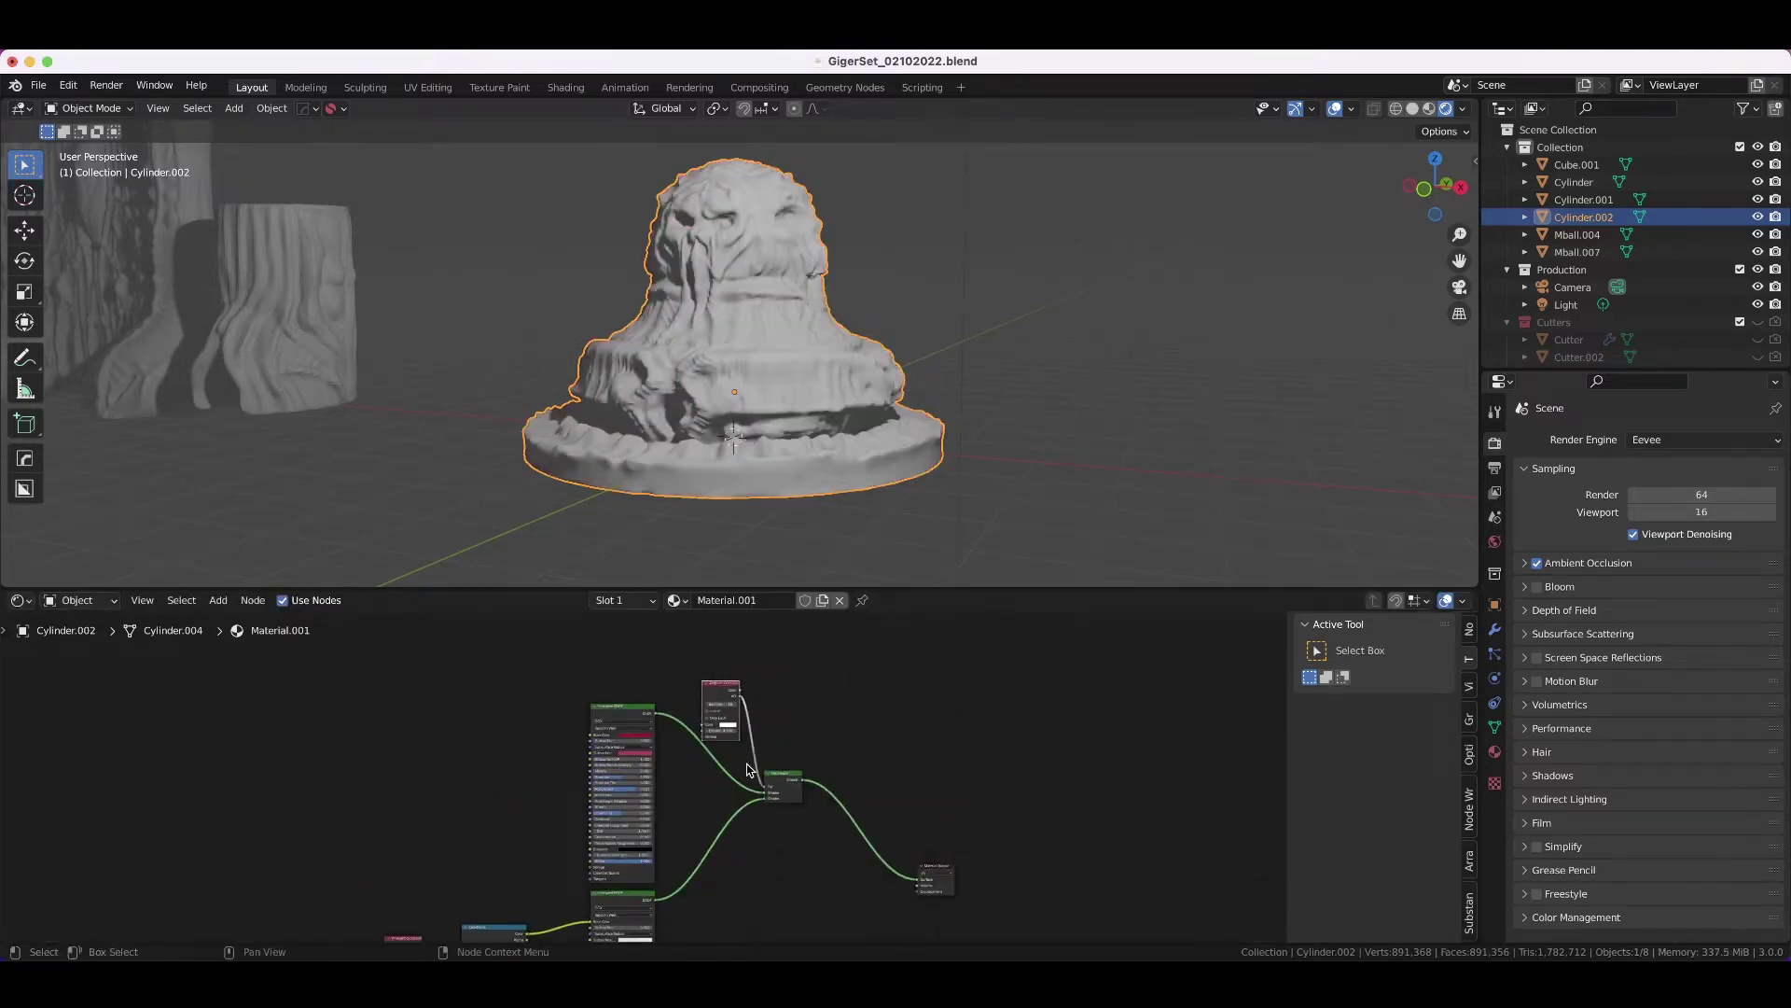
{"action": "key", "text": "shift+a"}
{"action": "type", "text": "n"}
{"action": "left_click", "coordinate": [819, 831]}
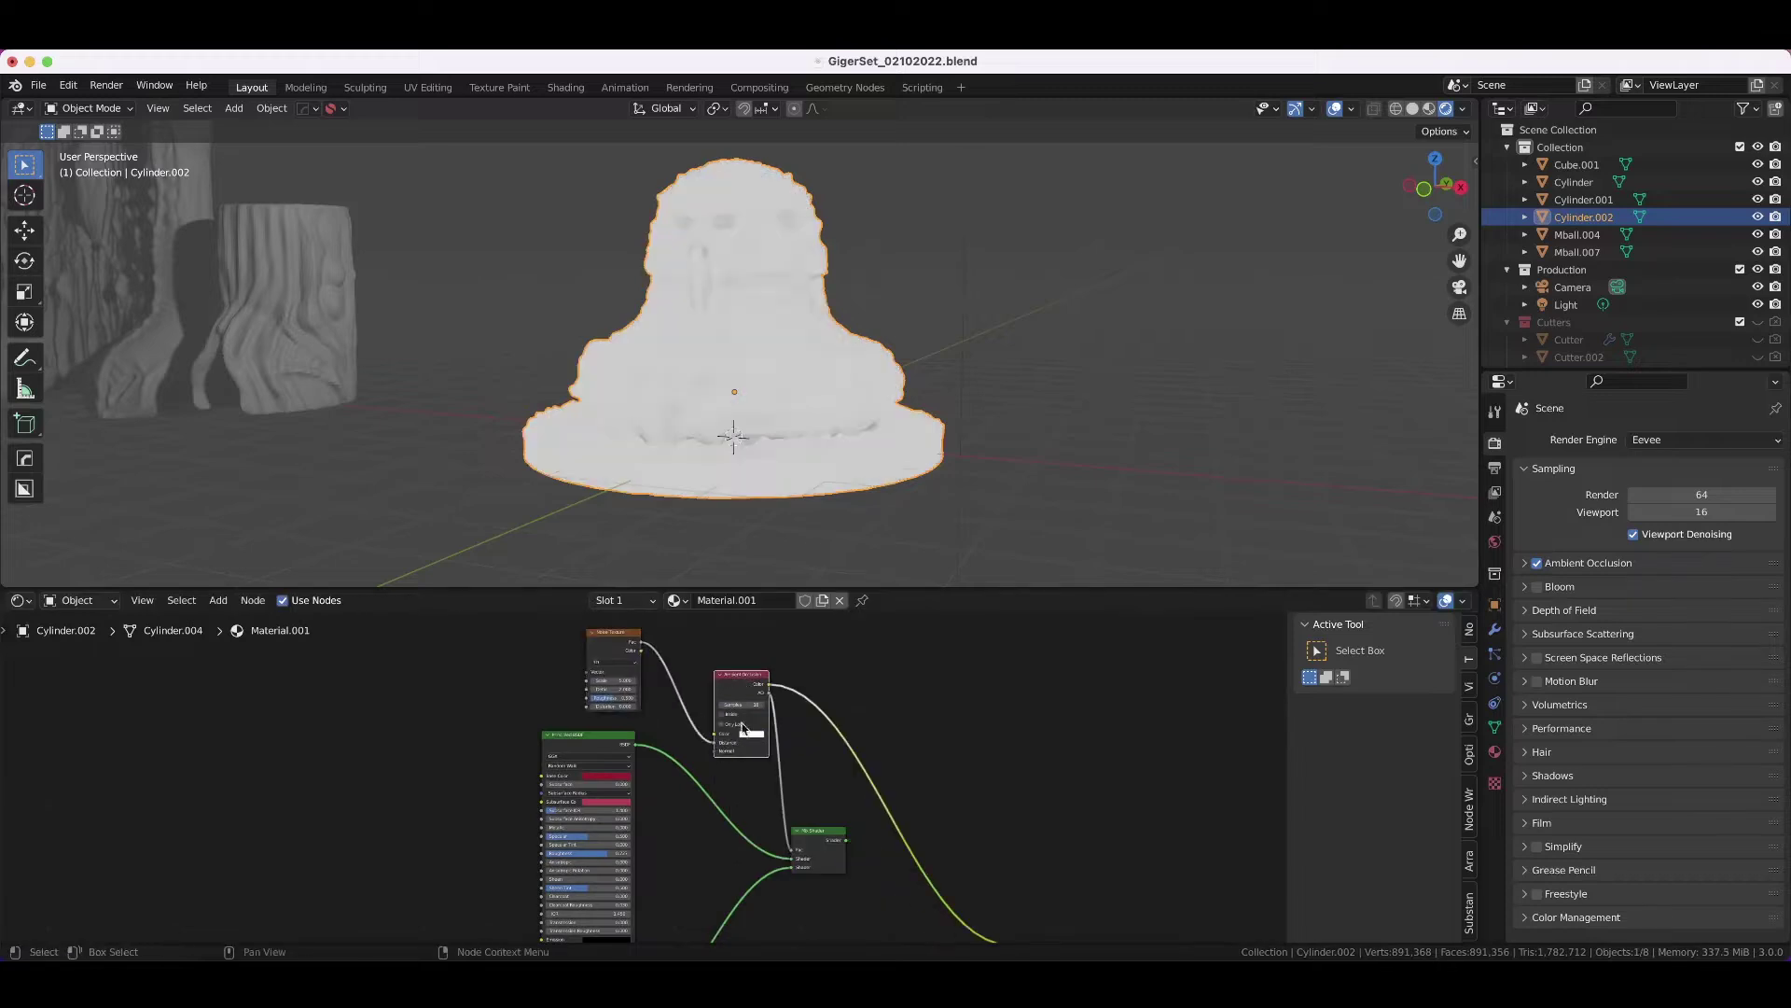
{"action": "scroll", "coordinate": [886, 848], "scroll_direction": "up", "scroll_amount": 1}
{"action": "left_click", "coordinate": [887, 821]}
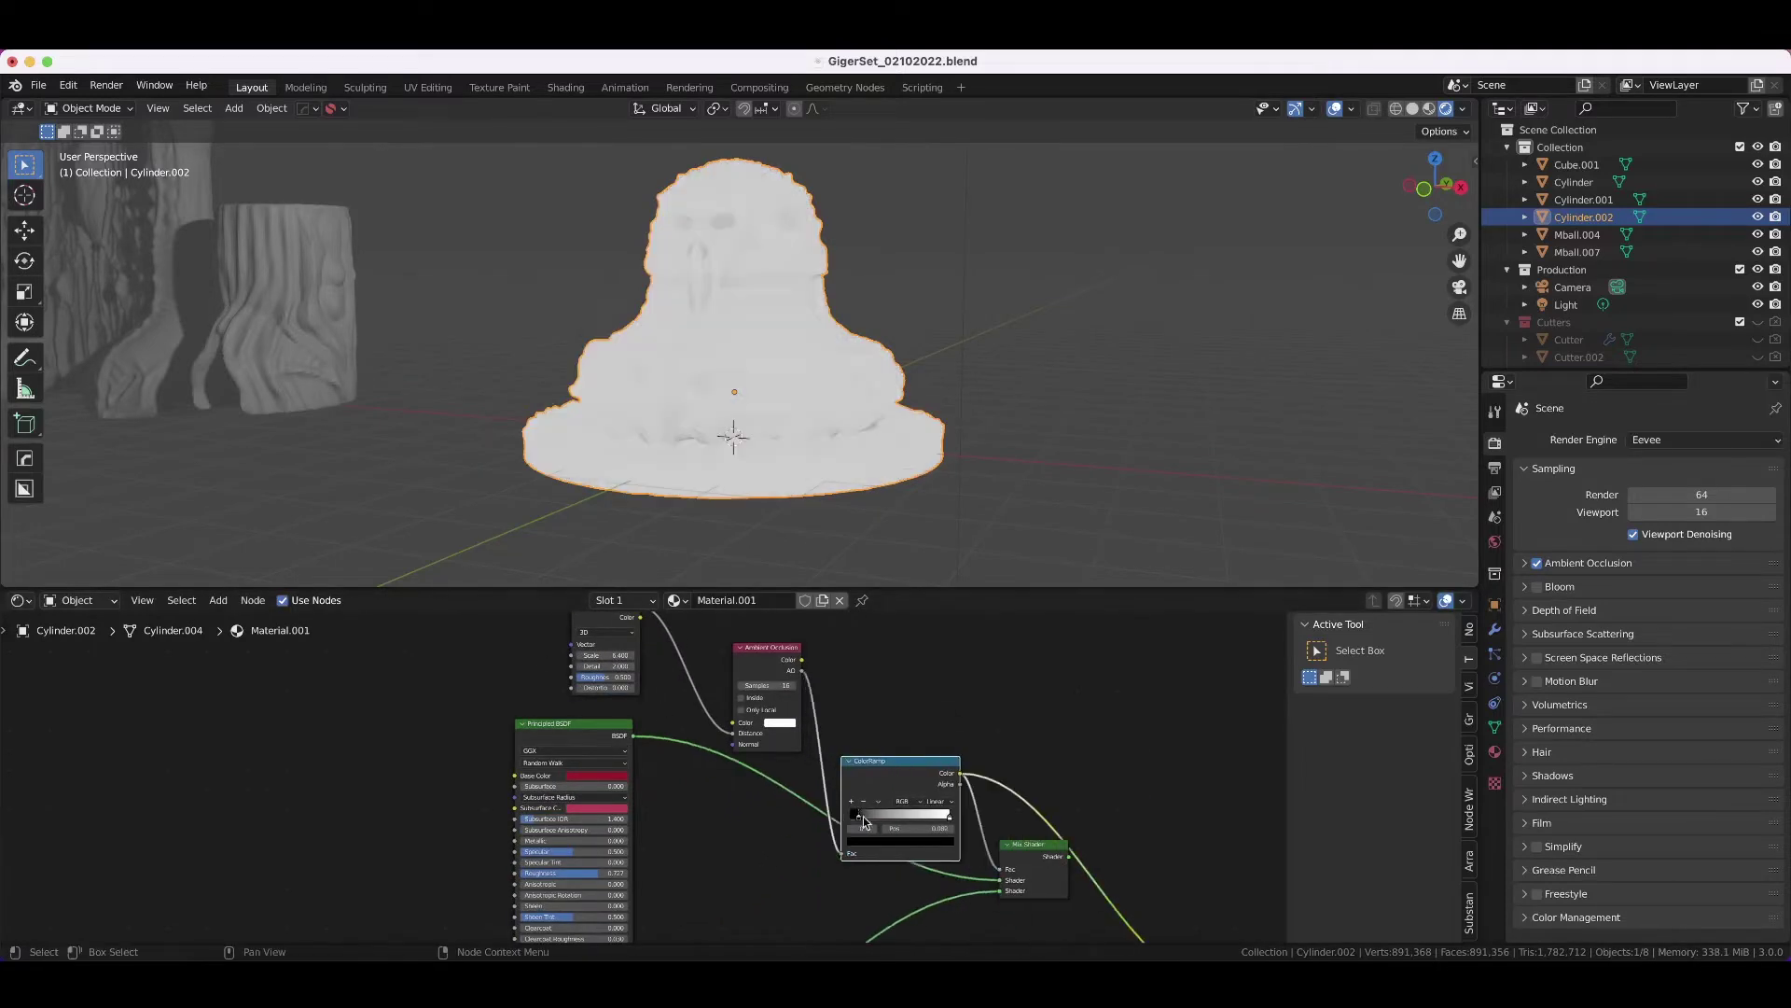
{"action": "left_click_drag", "start_coordinate": [602, 655], "coordinate": [635, 655]}
{"action": "scroll", "coordinate": [631, 680], "scroll_direction": "up", "scroll_amount": 1}
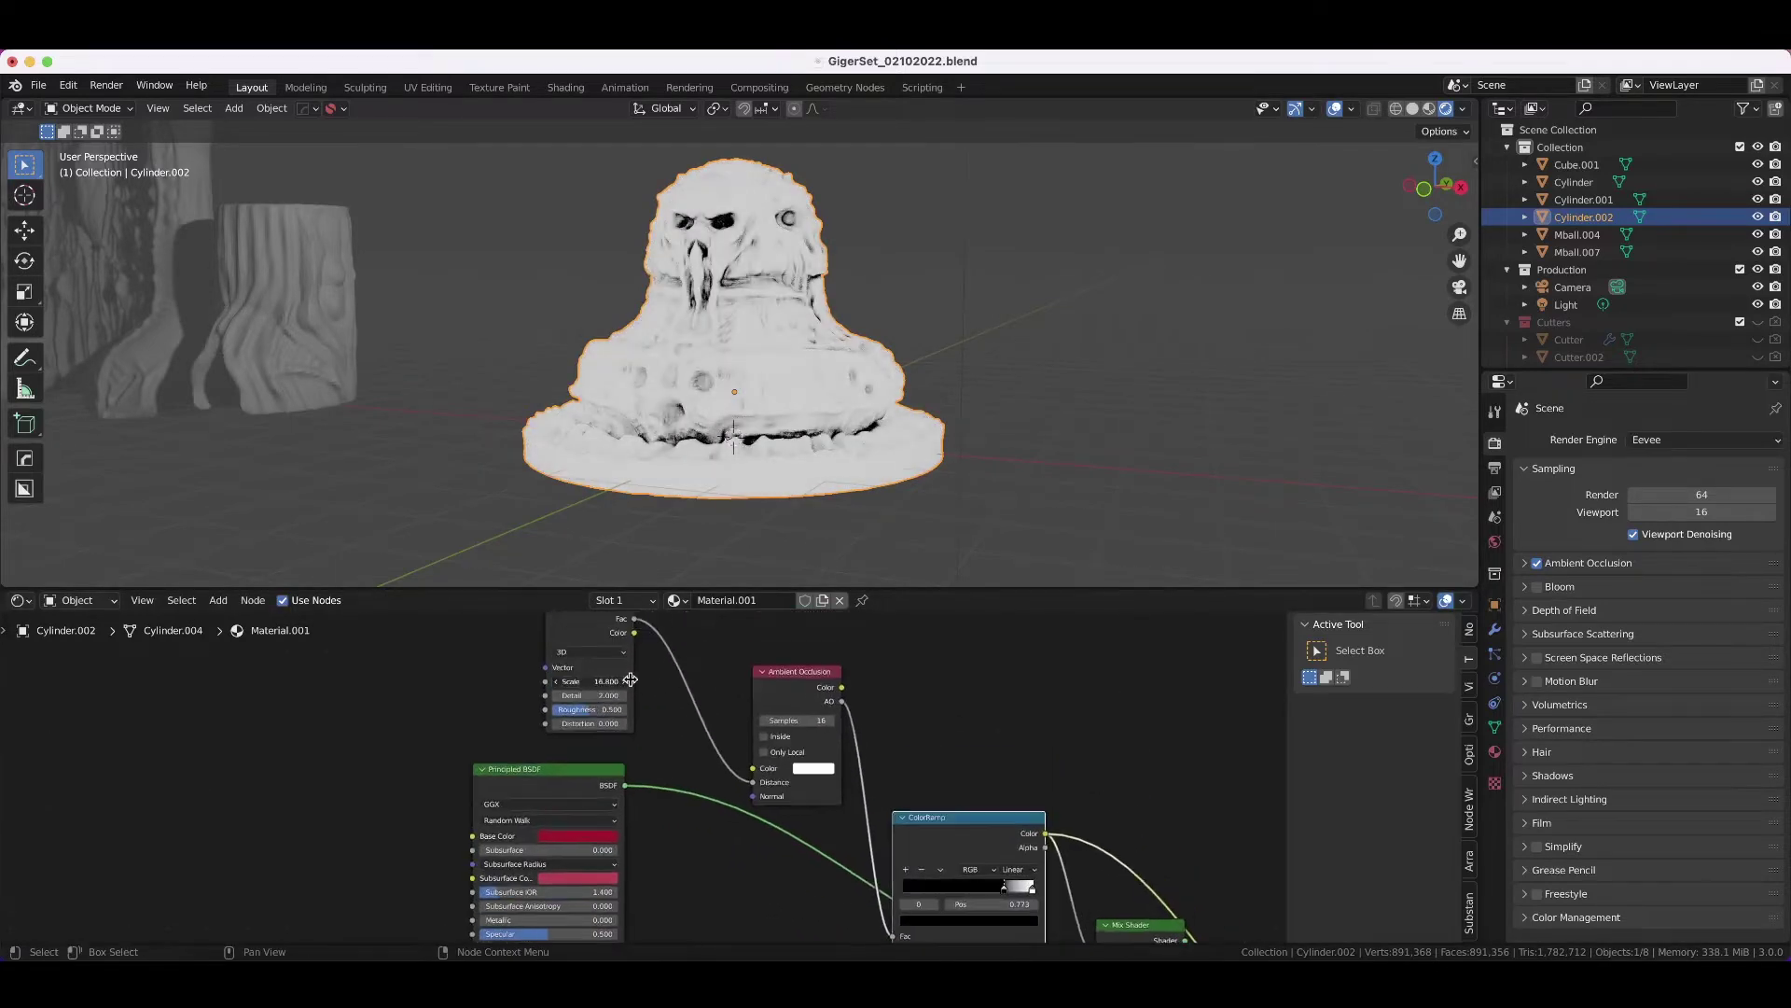
{"action": "left_click_drag", "start_coordinate": [1165, 928], "coordinate": [1165, 929]}
{"action": "left_click", "coordinate": [579, 836]}
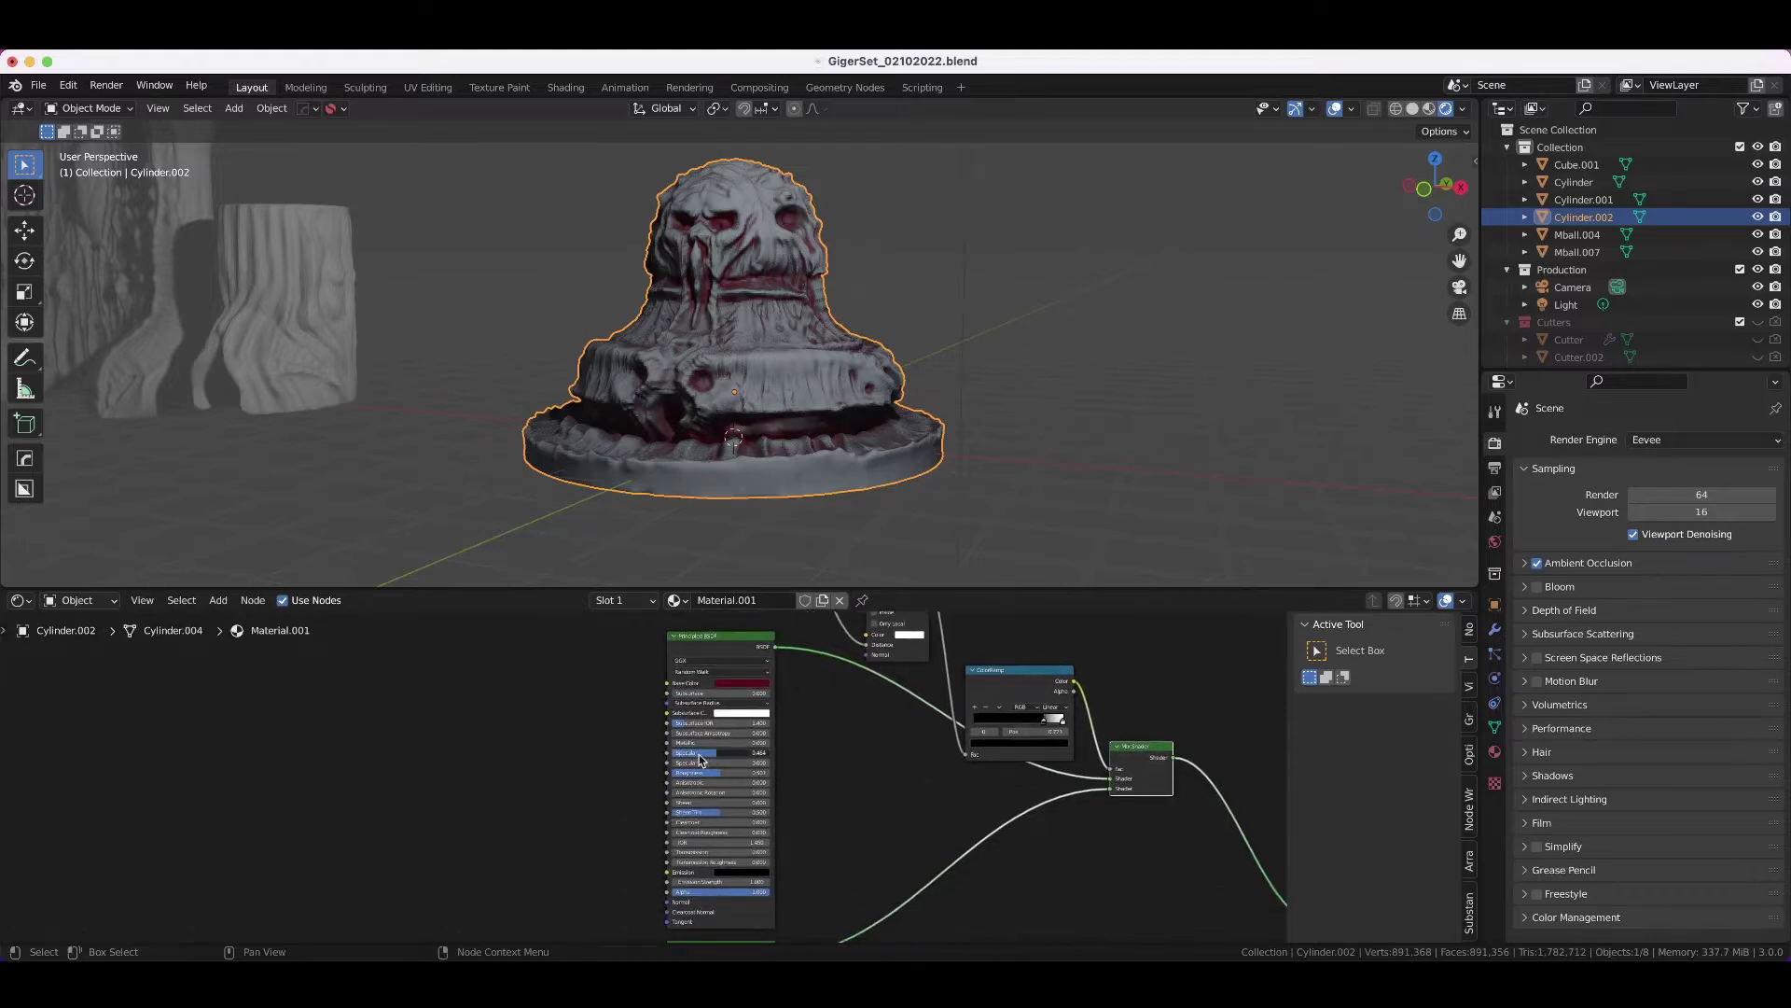
- Move the mask ramp's light stop to about 0.87 and adjust its colour
{"action": "middle_click_drag", "start_coordinate": [793, 541], "coordinate": [821, 505]}
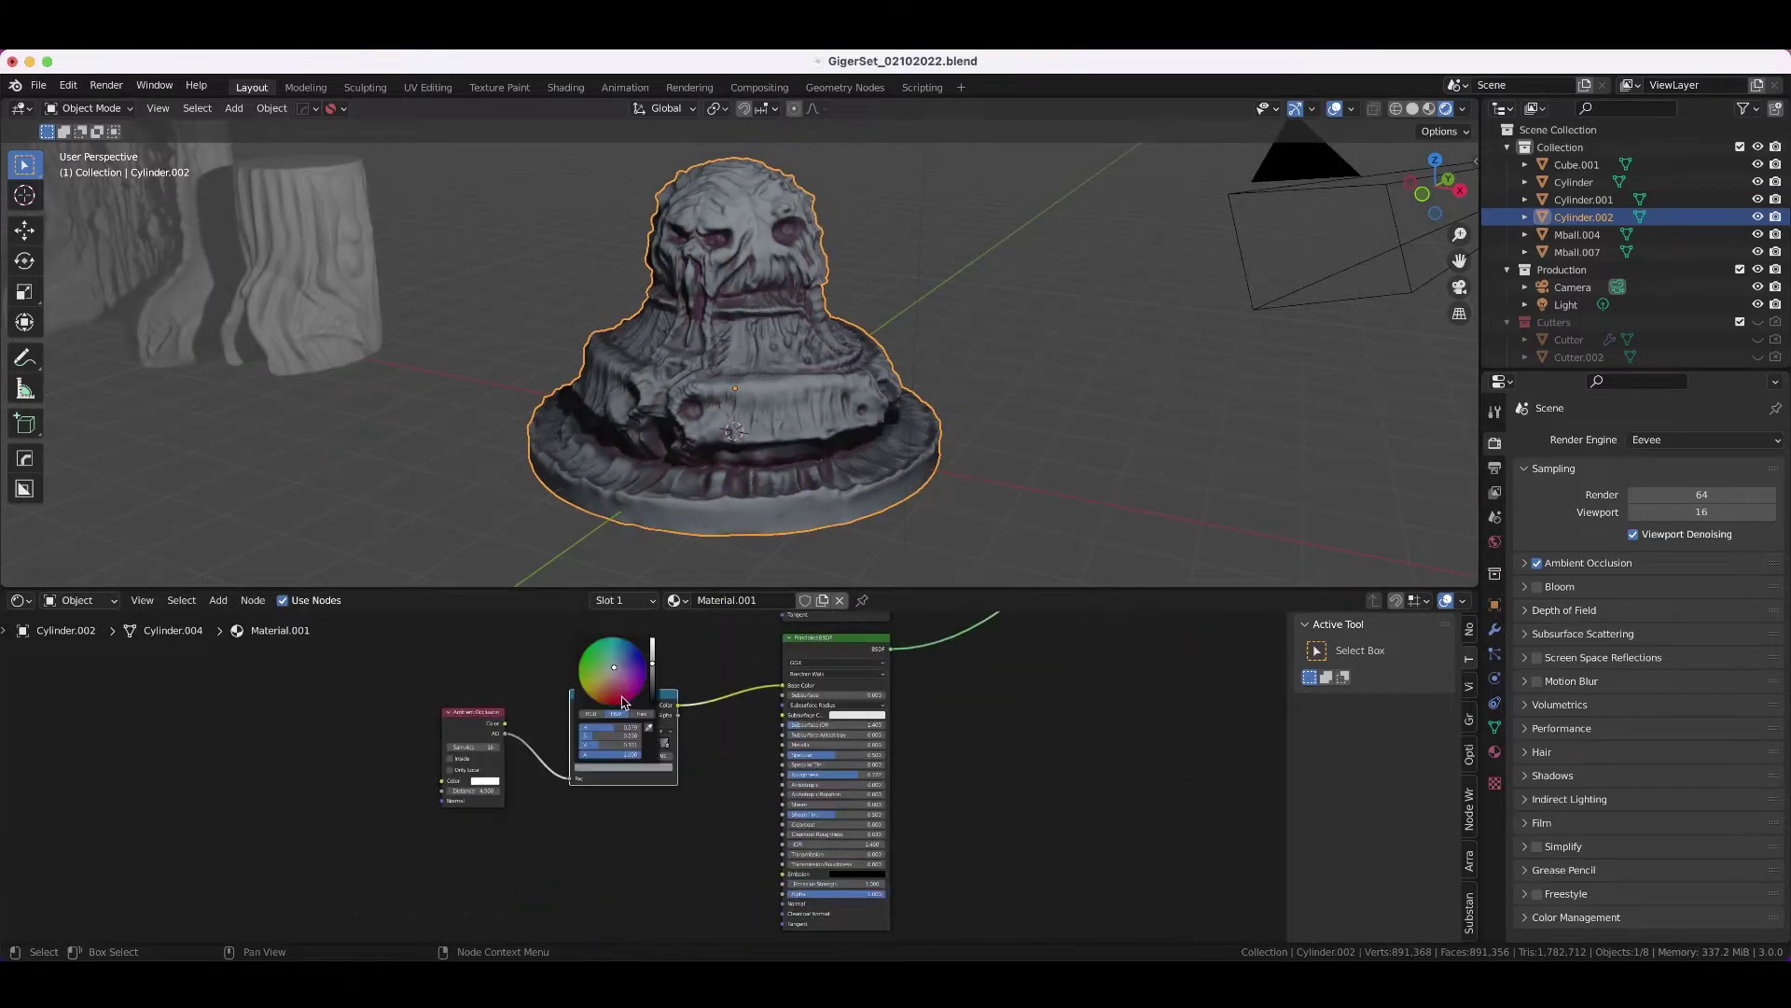
{"action": "scroll", "coordinate": [668, 752], "scroll_direction": "up", "scroll_amount": 4}
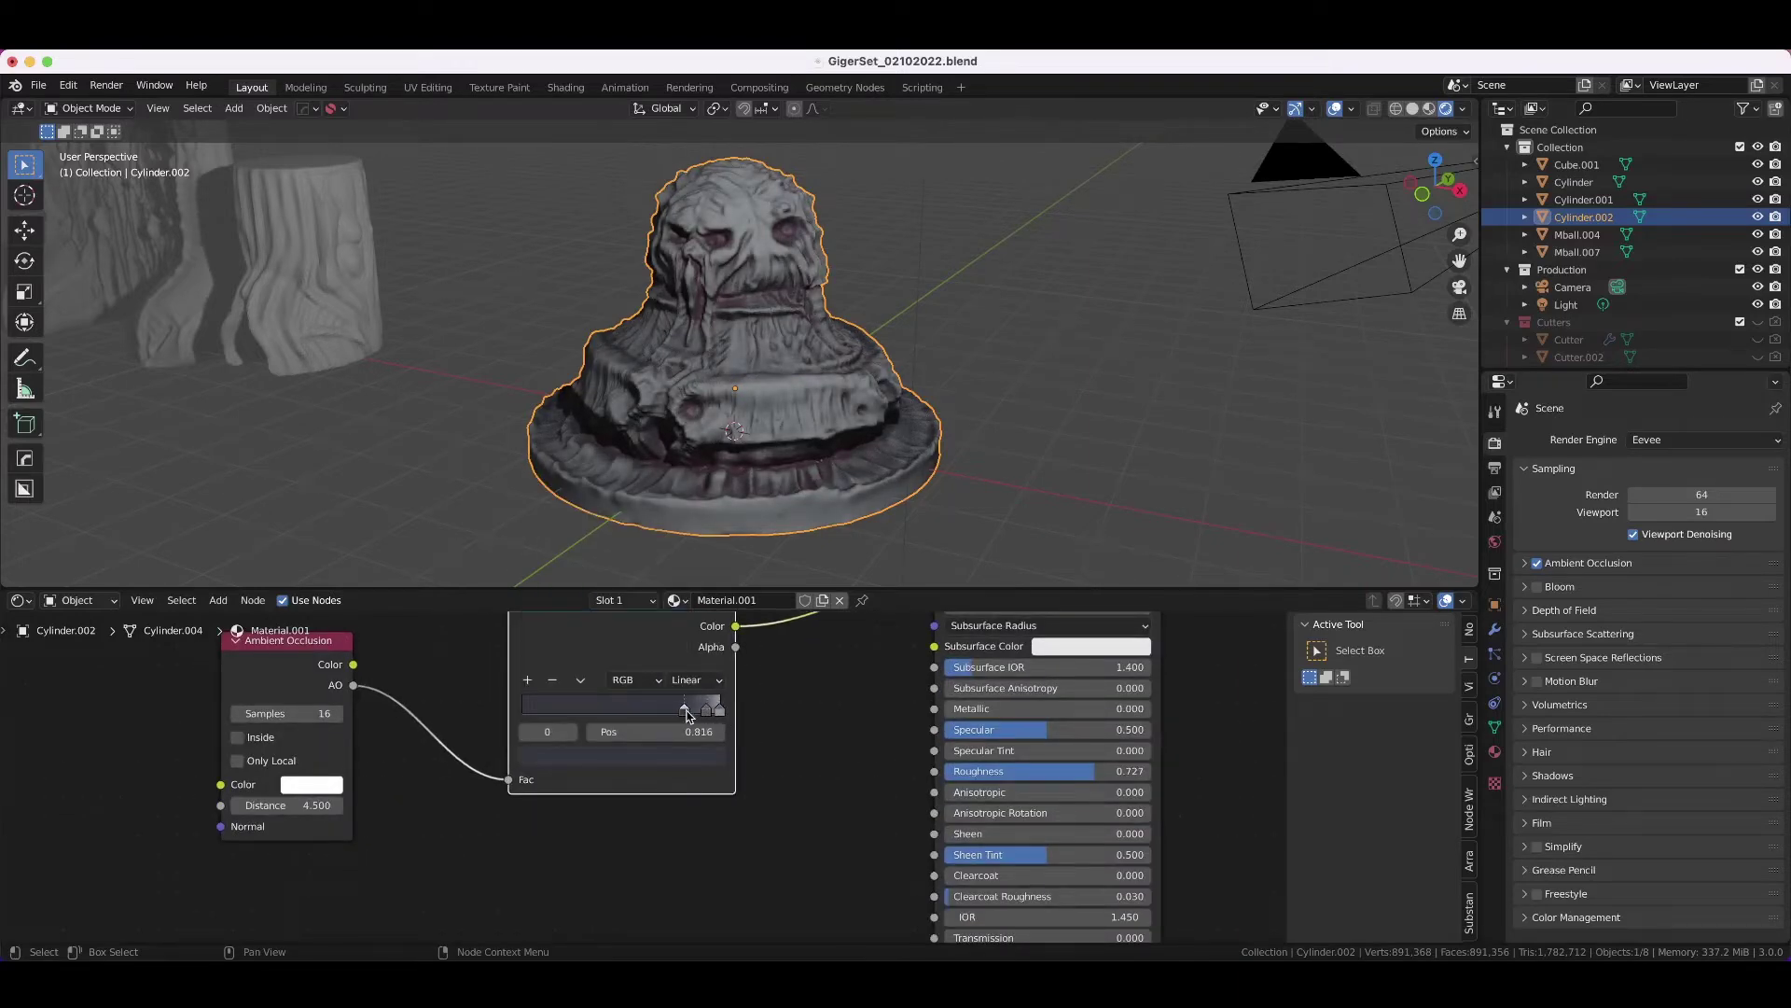
{"action": "left_click", "coordinate": [698, 754]}
{"action": "left_click_drag", "start_coordinate": [687, 711], "coordinate": [718, 709]}
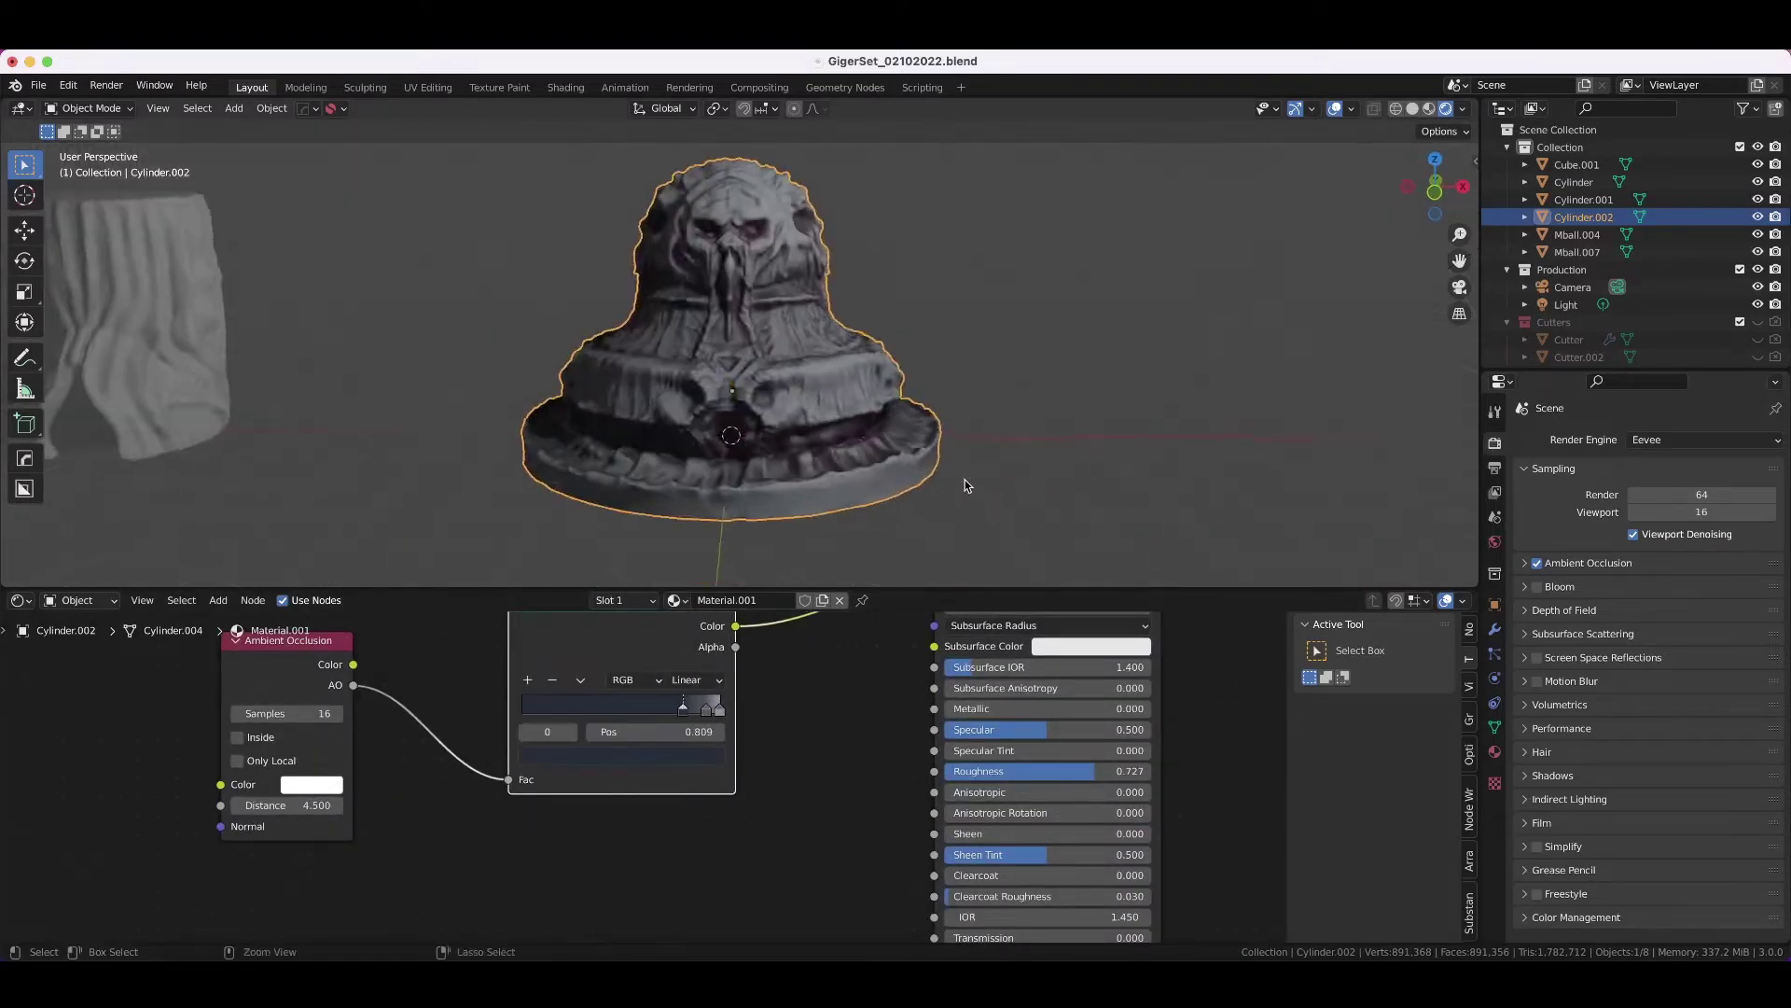
{"action": "left_click", "coordinate": [707, 754]}
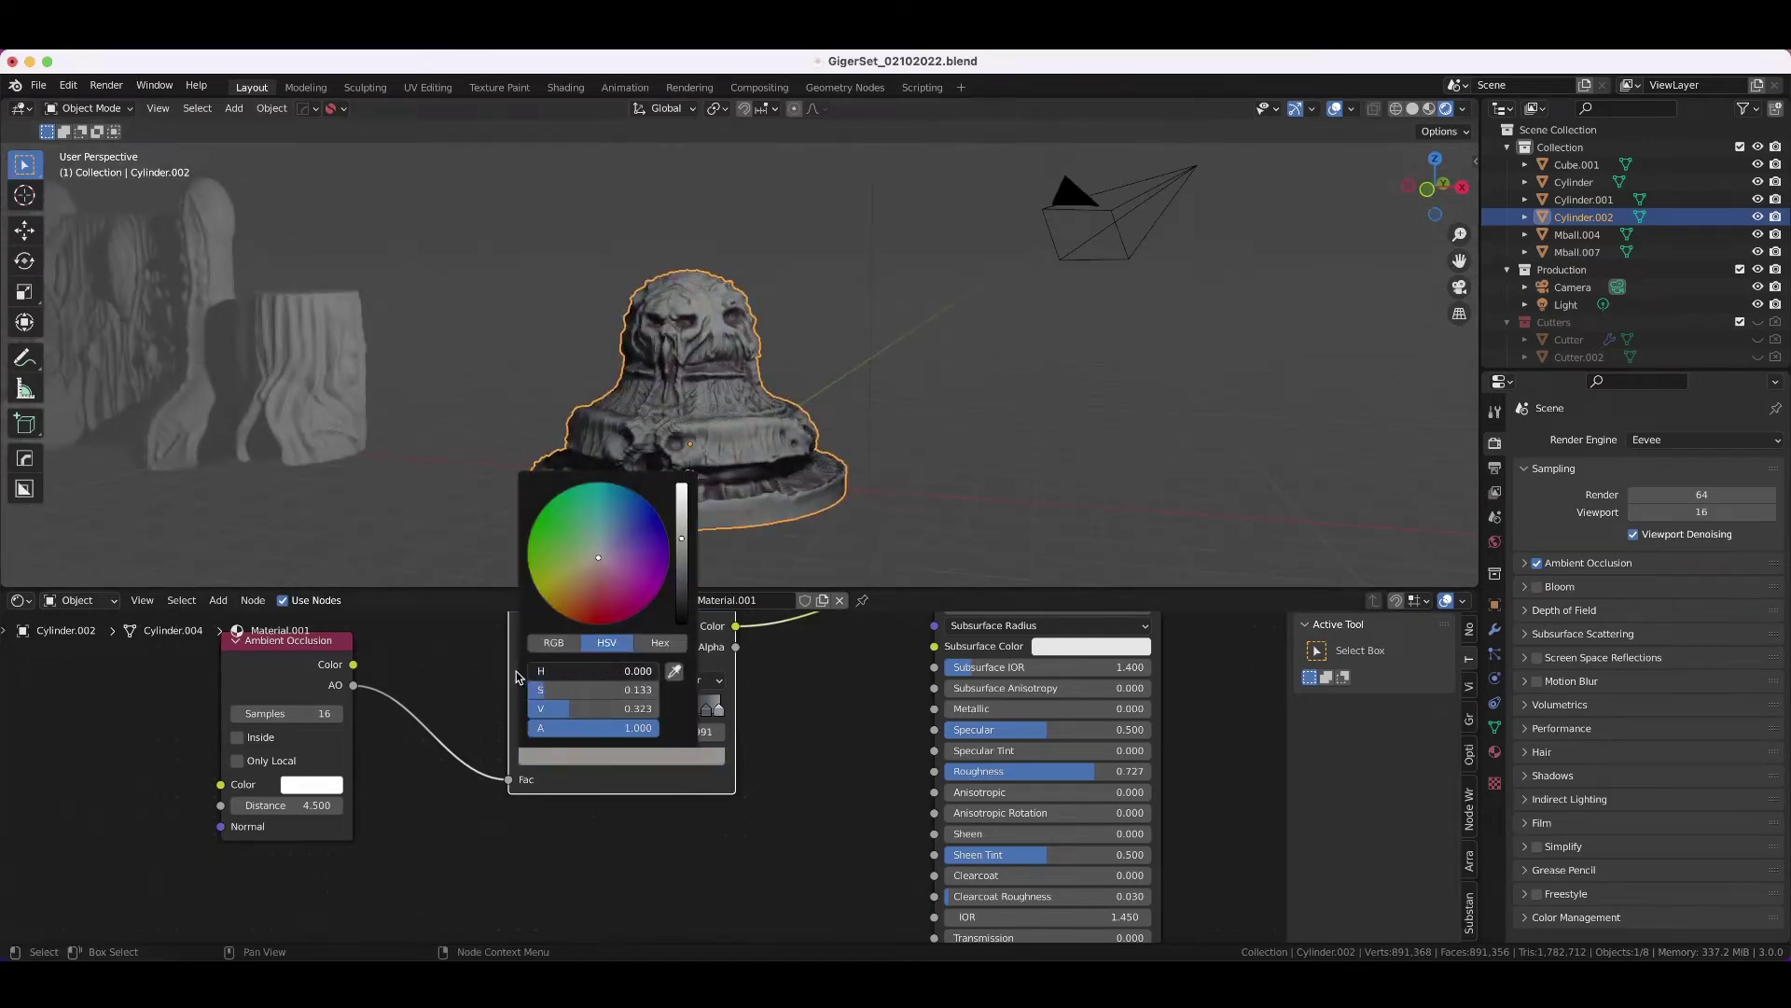
- Bring up the Image Texture file browser in the TexturePacks folder
{"action": "scroll", "coordinate": [767, 770], "scroll_direction": "down", "scroll_amount": 4}
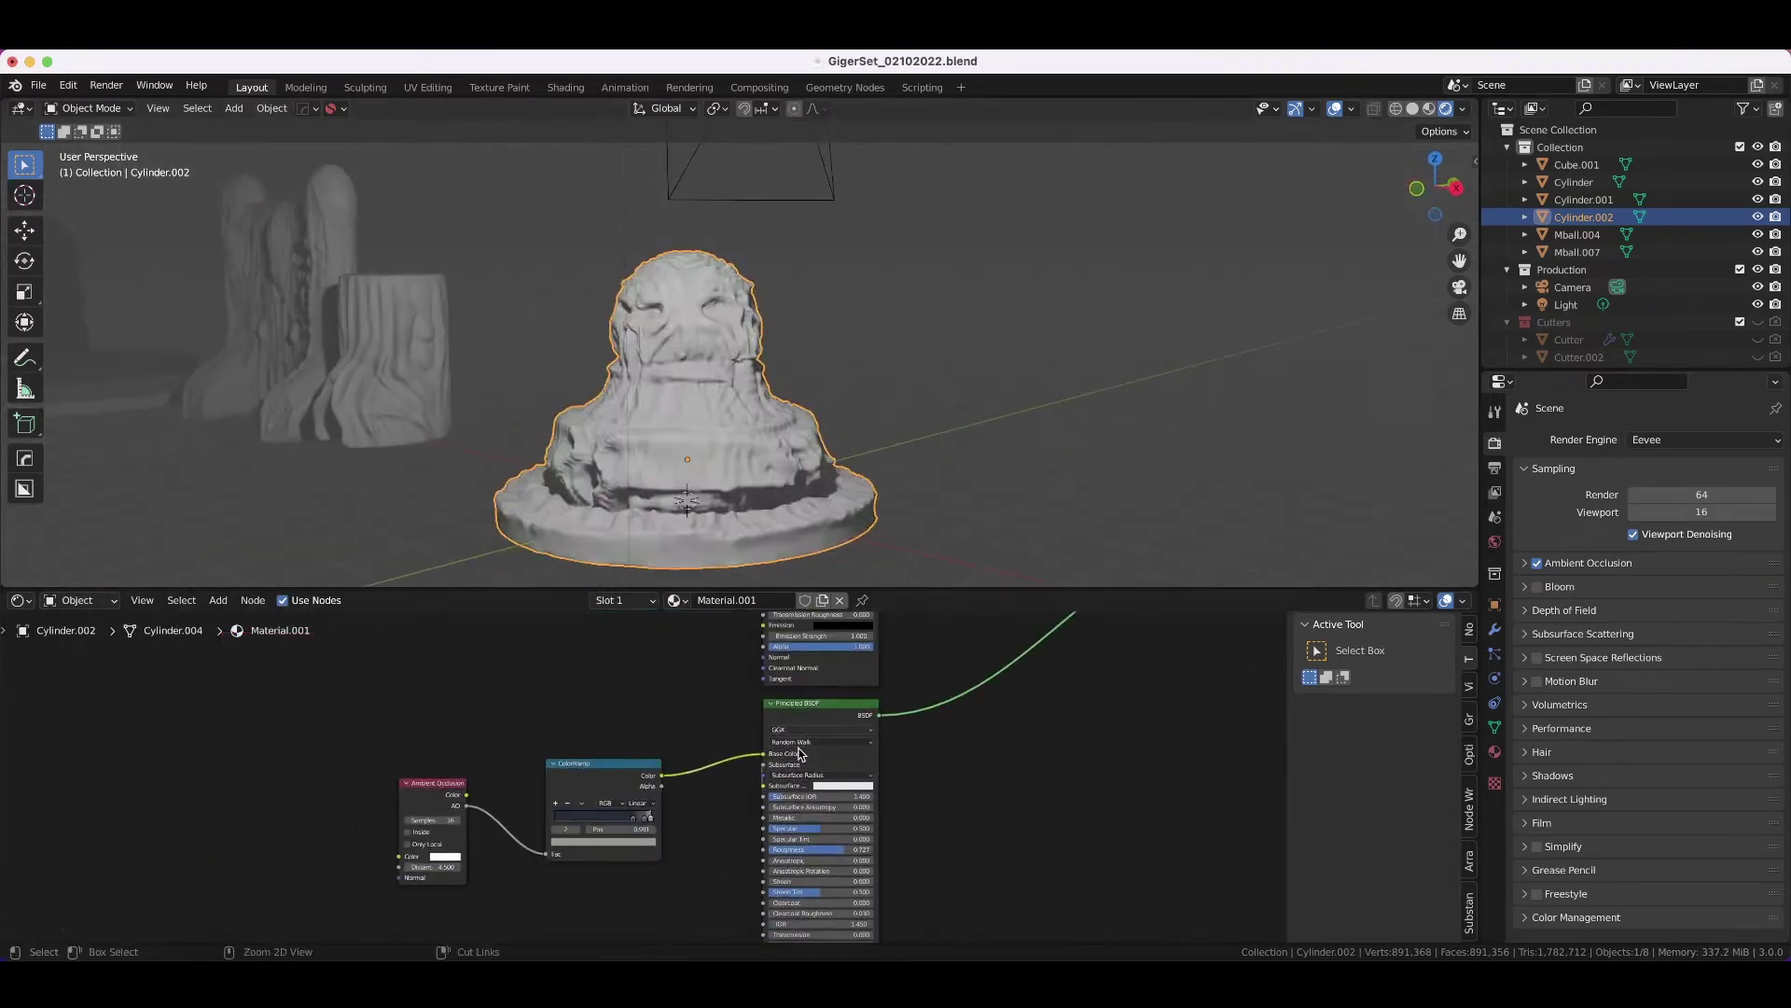
{"action": "scroll", "coordinate": [767, 769], "scroll_direction": "down", "scroll_amount": 1}
{"action": "left_click", "coordinate": [625, 877]}
- Load 07.jpg from the TexturePacks folder into the image texture
{"action": "left_click", "coordinate": [700, 394]}
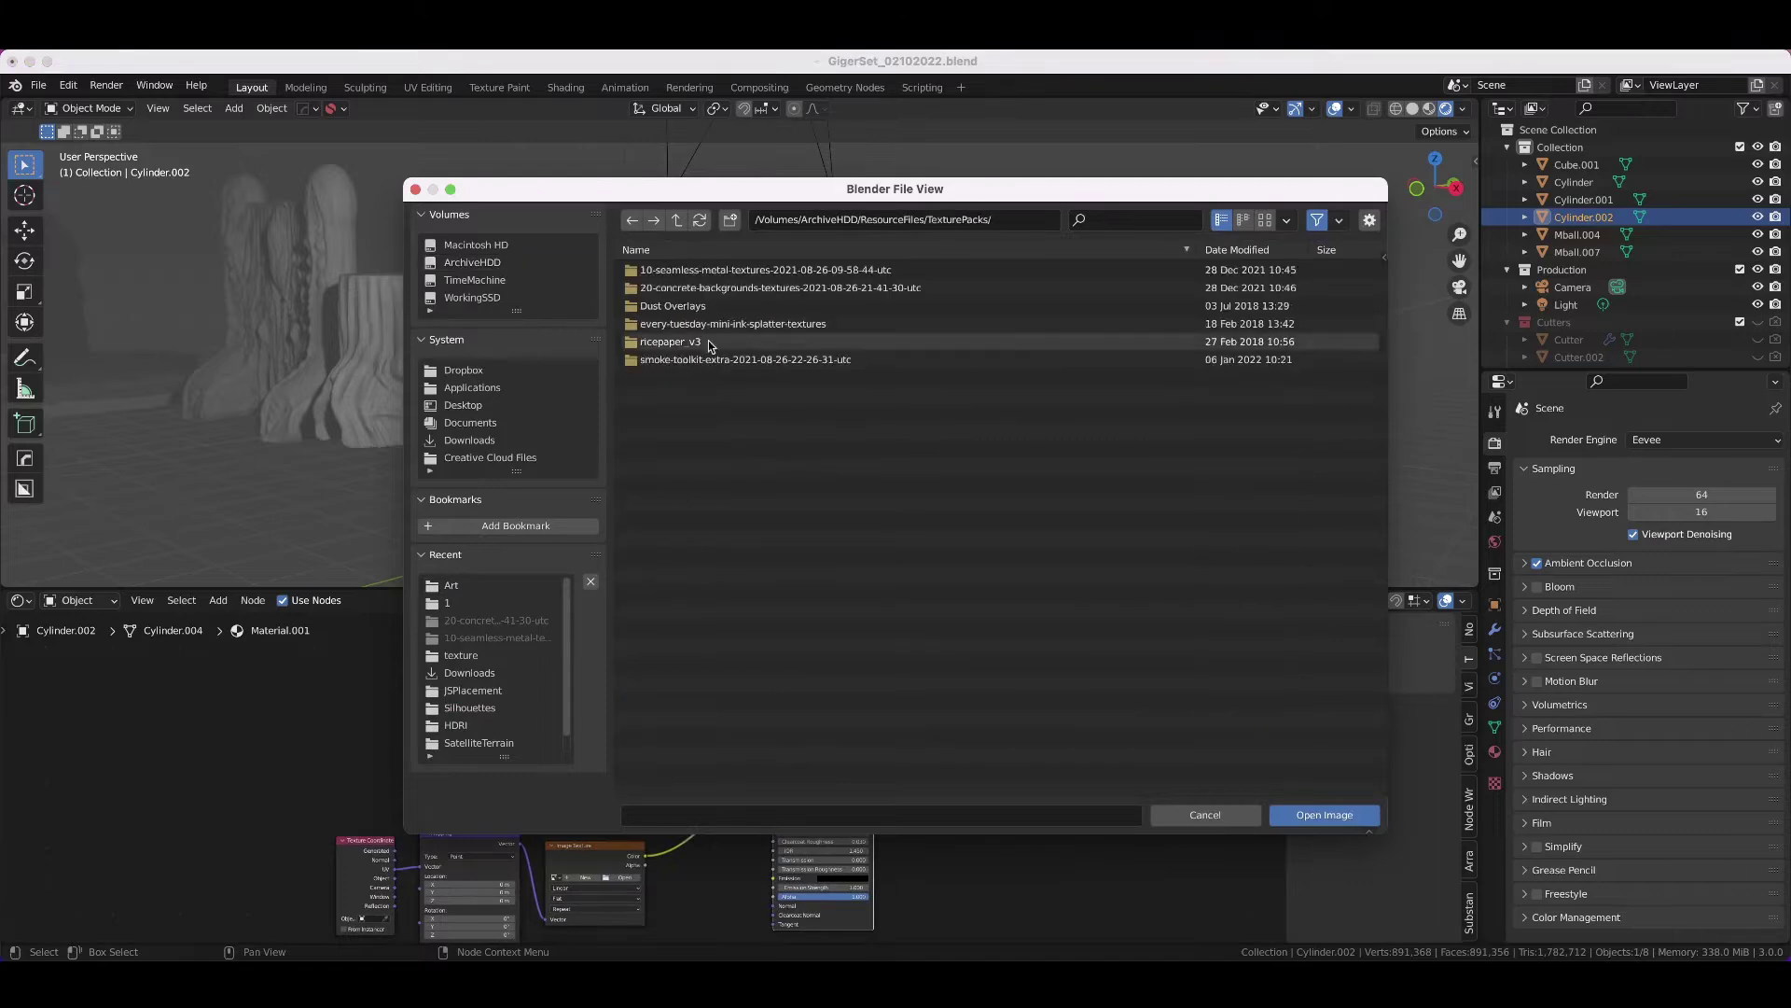
{"action": "left_click", "coordinate": [709, 287]}
{"action": "double_click", "coordinate": [814, 448]}
{"action": "scroll", "coordinate": [876, 418], "scroll_direction": "up", "scroll_amount": 3}
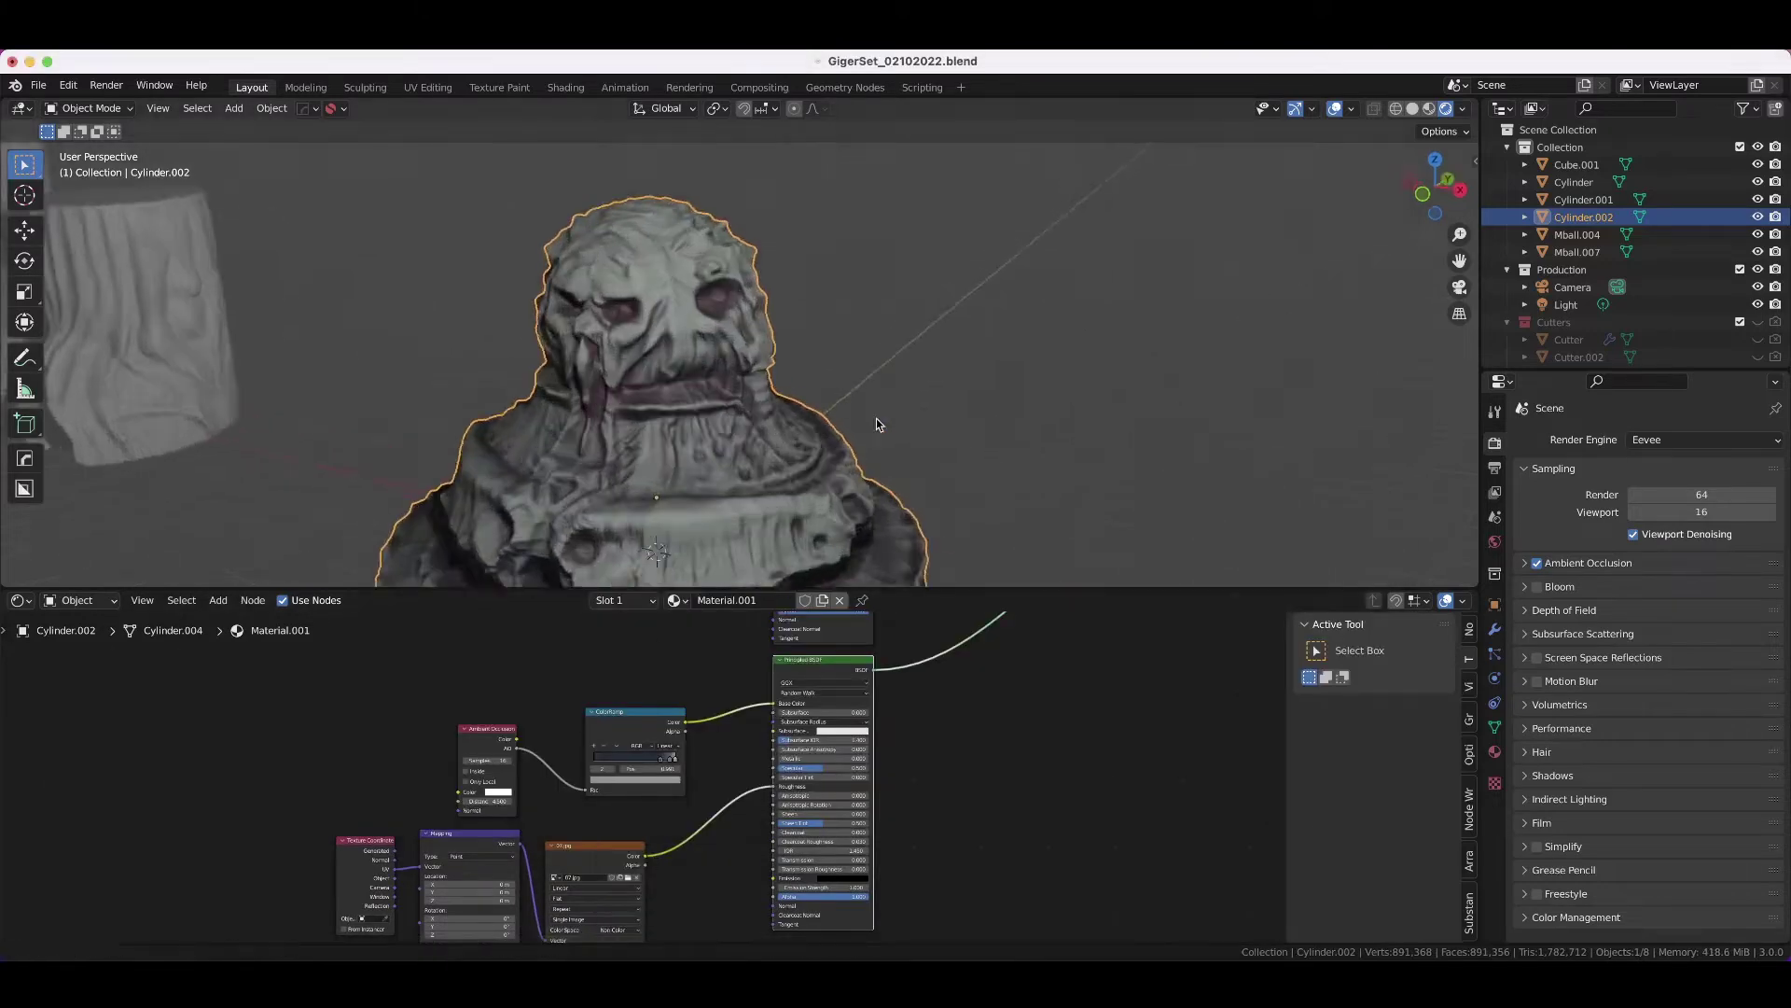
{"action": "scroll", "coordinate": [876, 418], "scroll_direction": "down", "scroll_amount": 3}
- Multiply the image in with a MixRGB node and darken it through a colour ramp with dark stops
{"action": "mouse_move", "coordinate": [838, 794]}
{"action": "left_mouse_down"}
{"action": "mouse_move", "coordinate": [622, 694]}
{"action": "mouse_move", "coordinate": [644, 742]}
{"action": "left_mouse_up"}
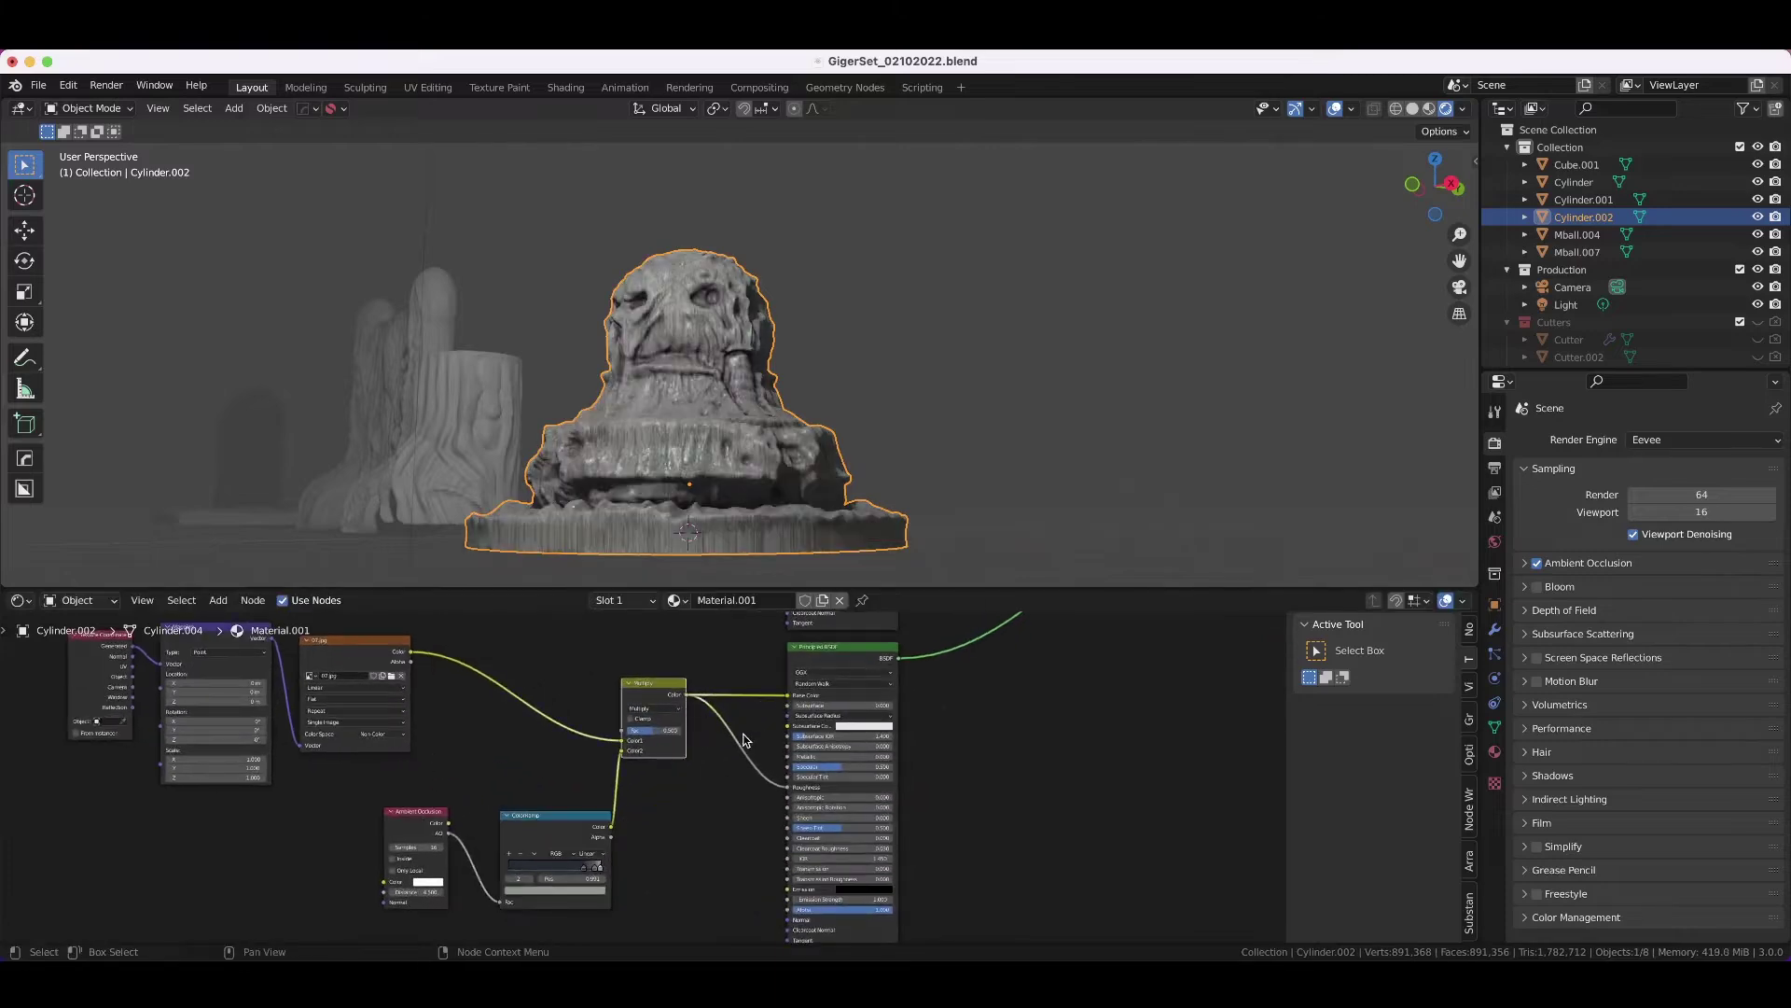
{"action": "left_click", "coordinate": [716, 776]}
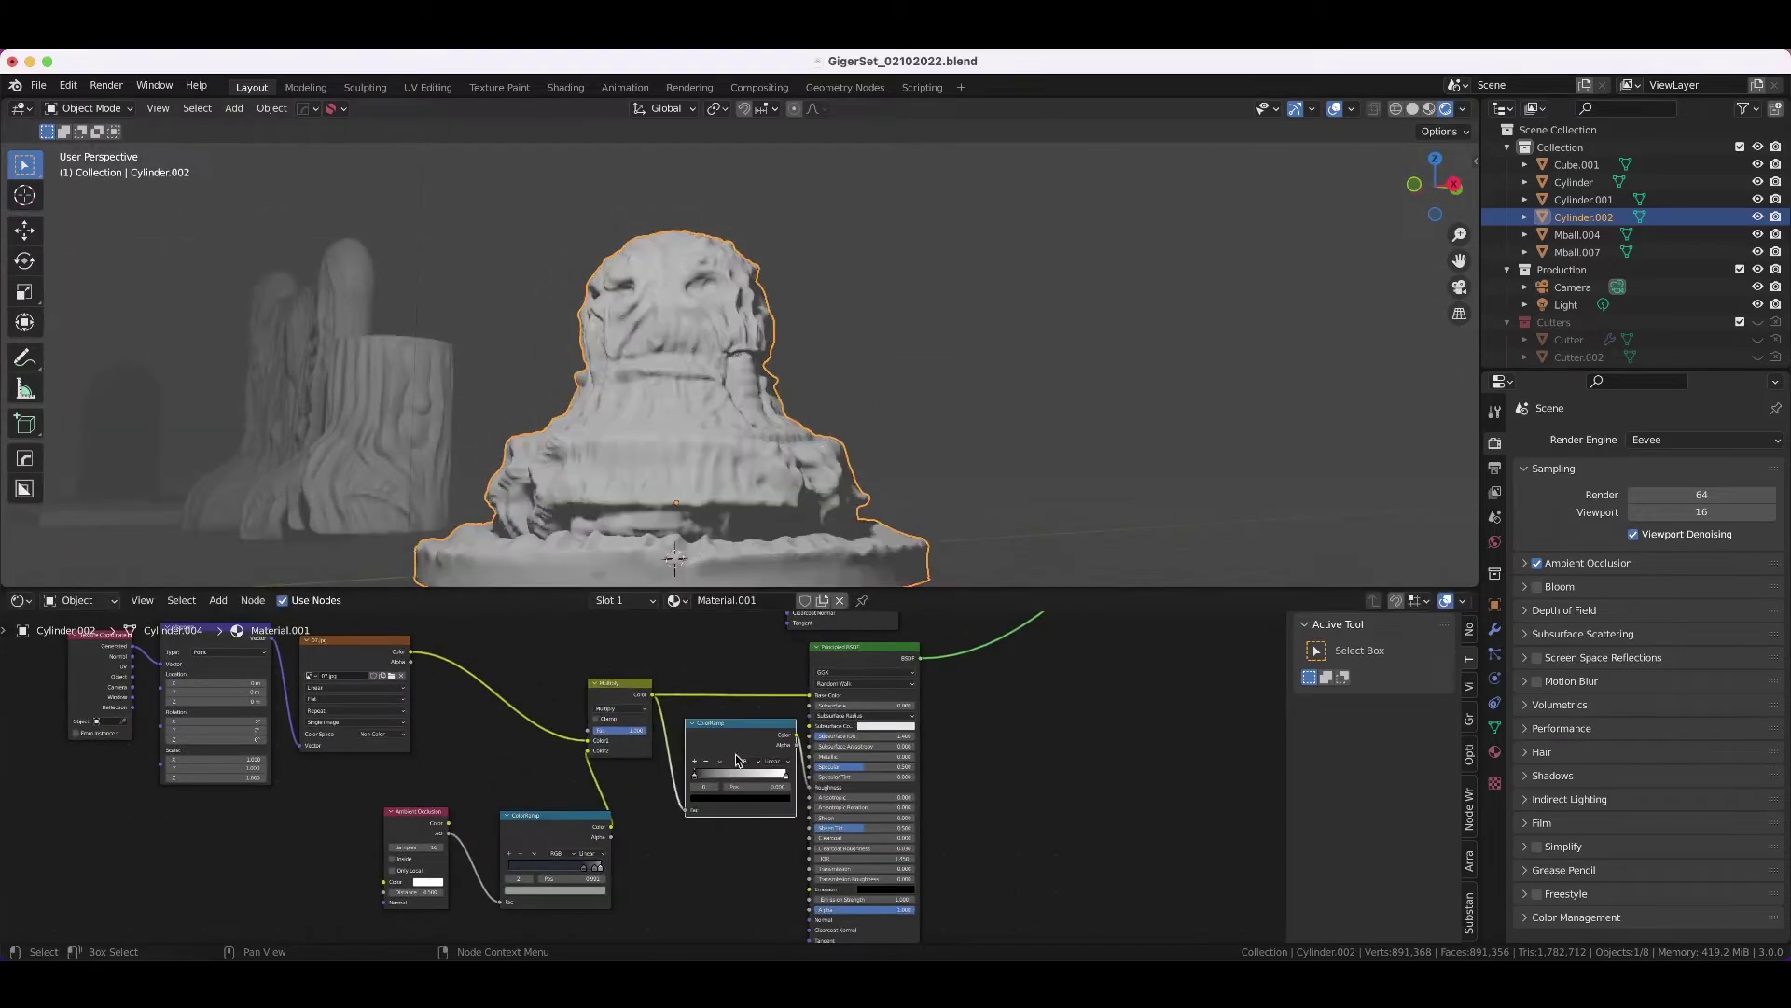
{"action": "left_click", "coordinate": [774, 740]}
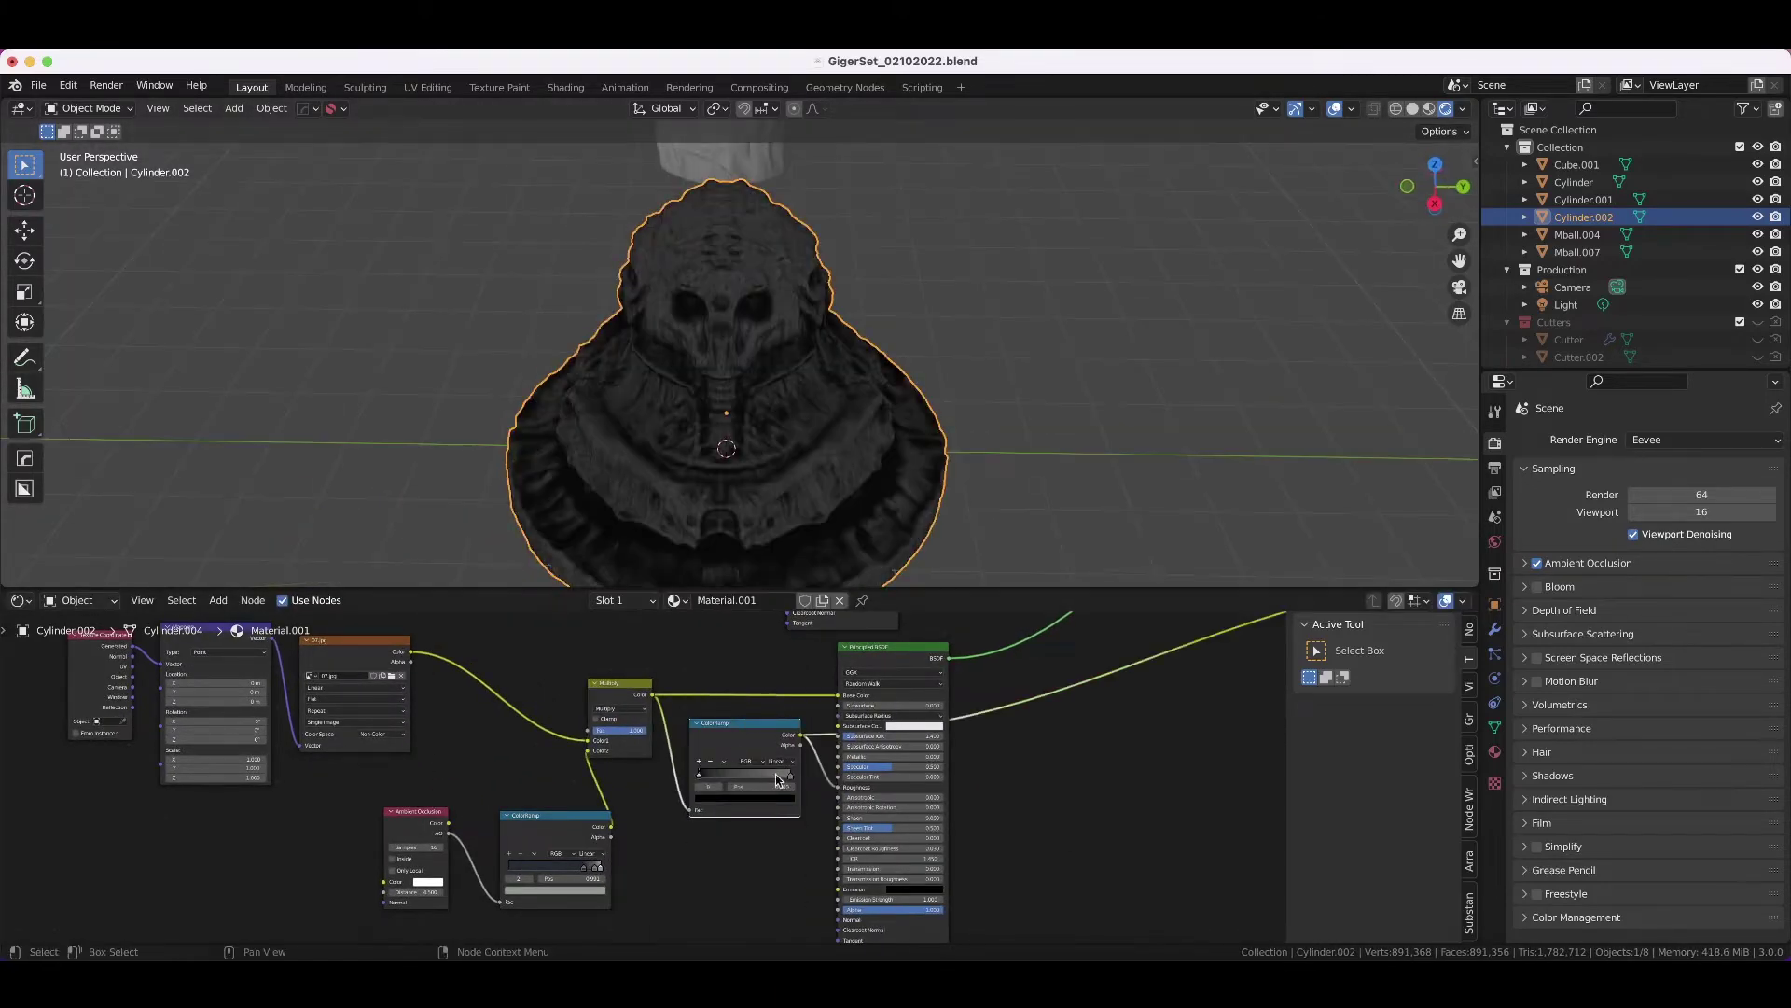
{"action": "left_click", "coordinate": [751, 794]}
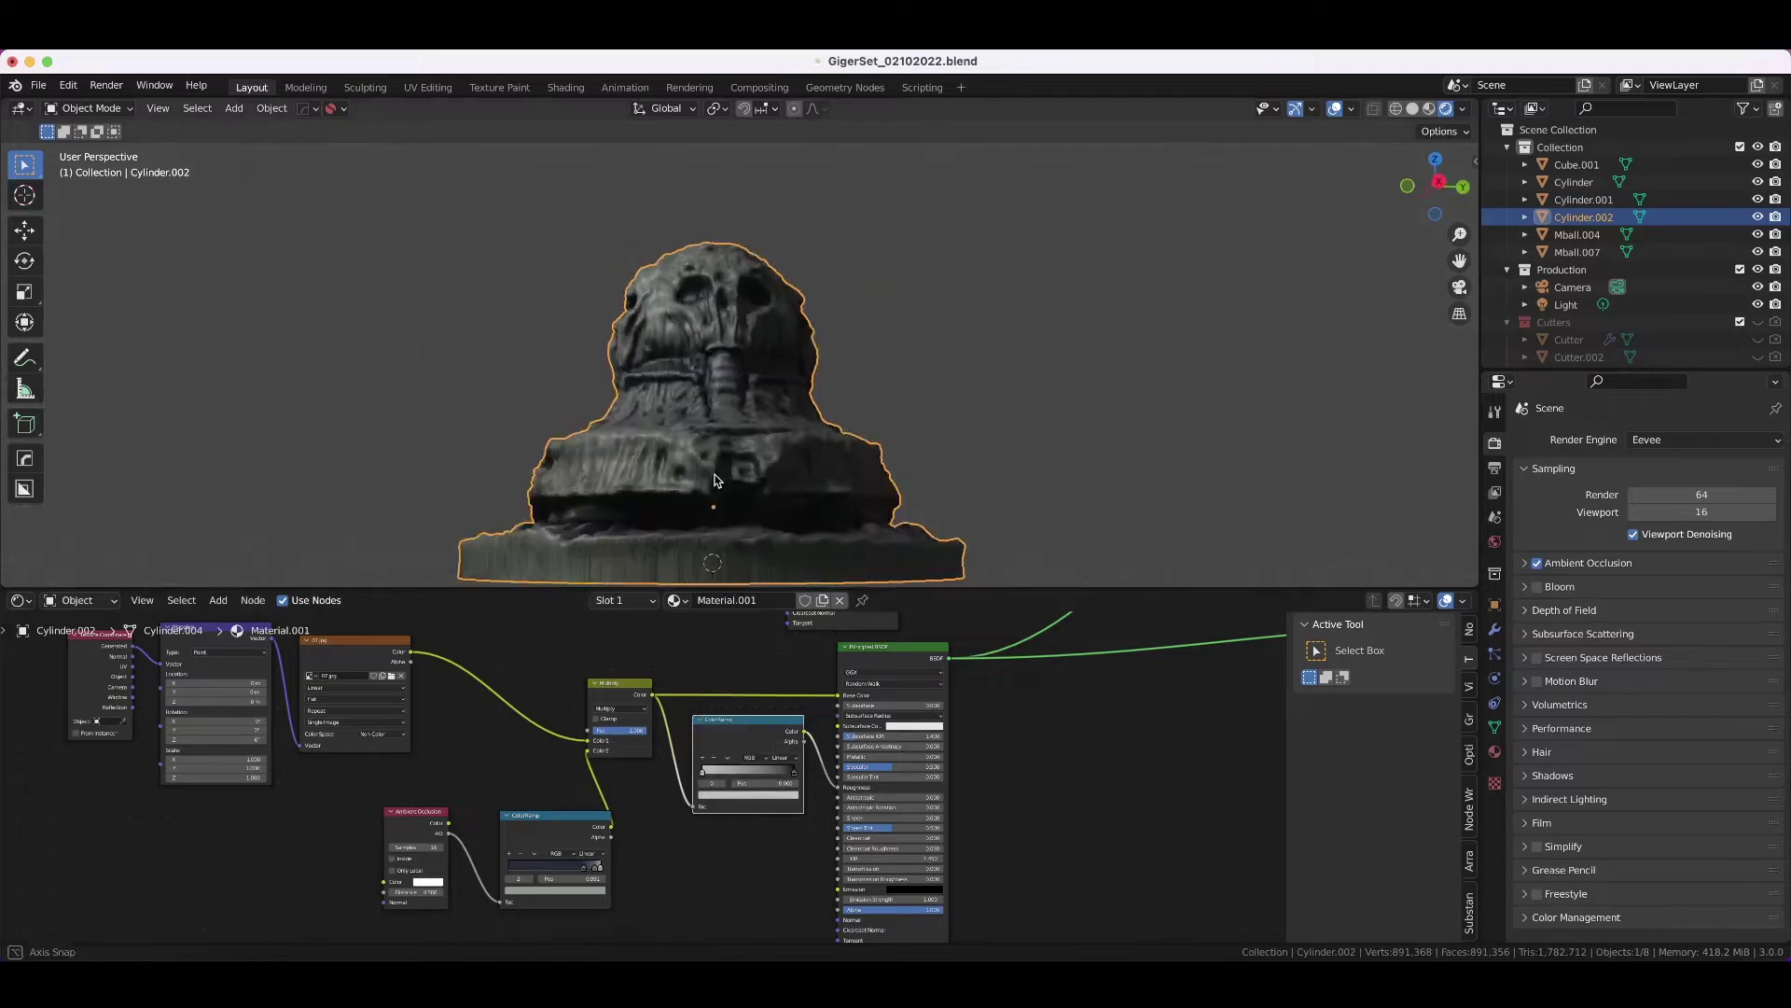
{"action": "scroll", "coordinate": [820, 528], "scroll_direction": "down", "scroll_amount": 3}
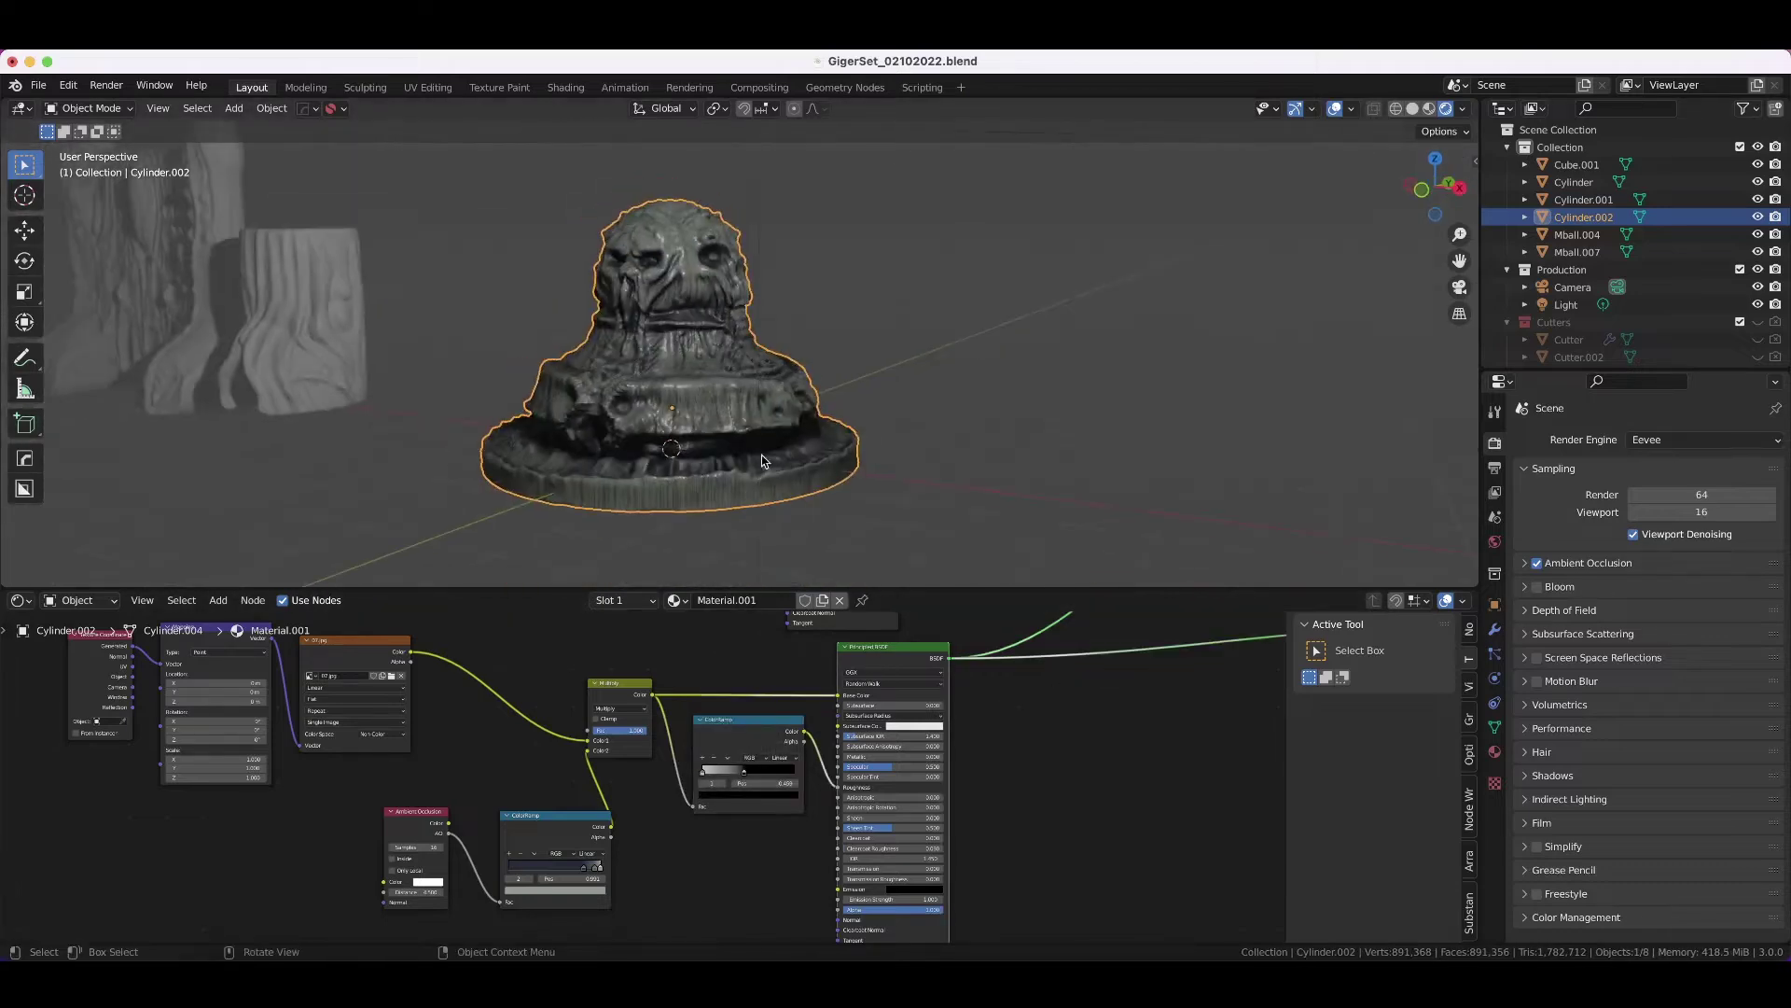
{"action": "left_click", "coordinate": [749, 810]}
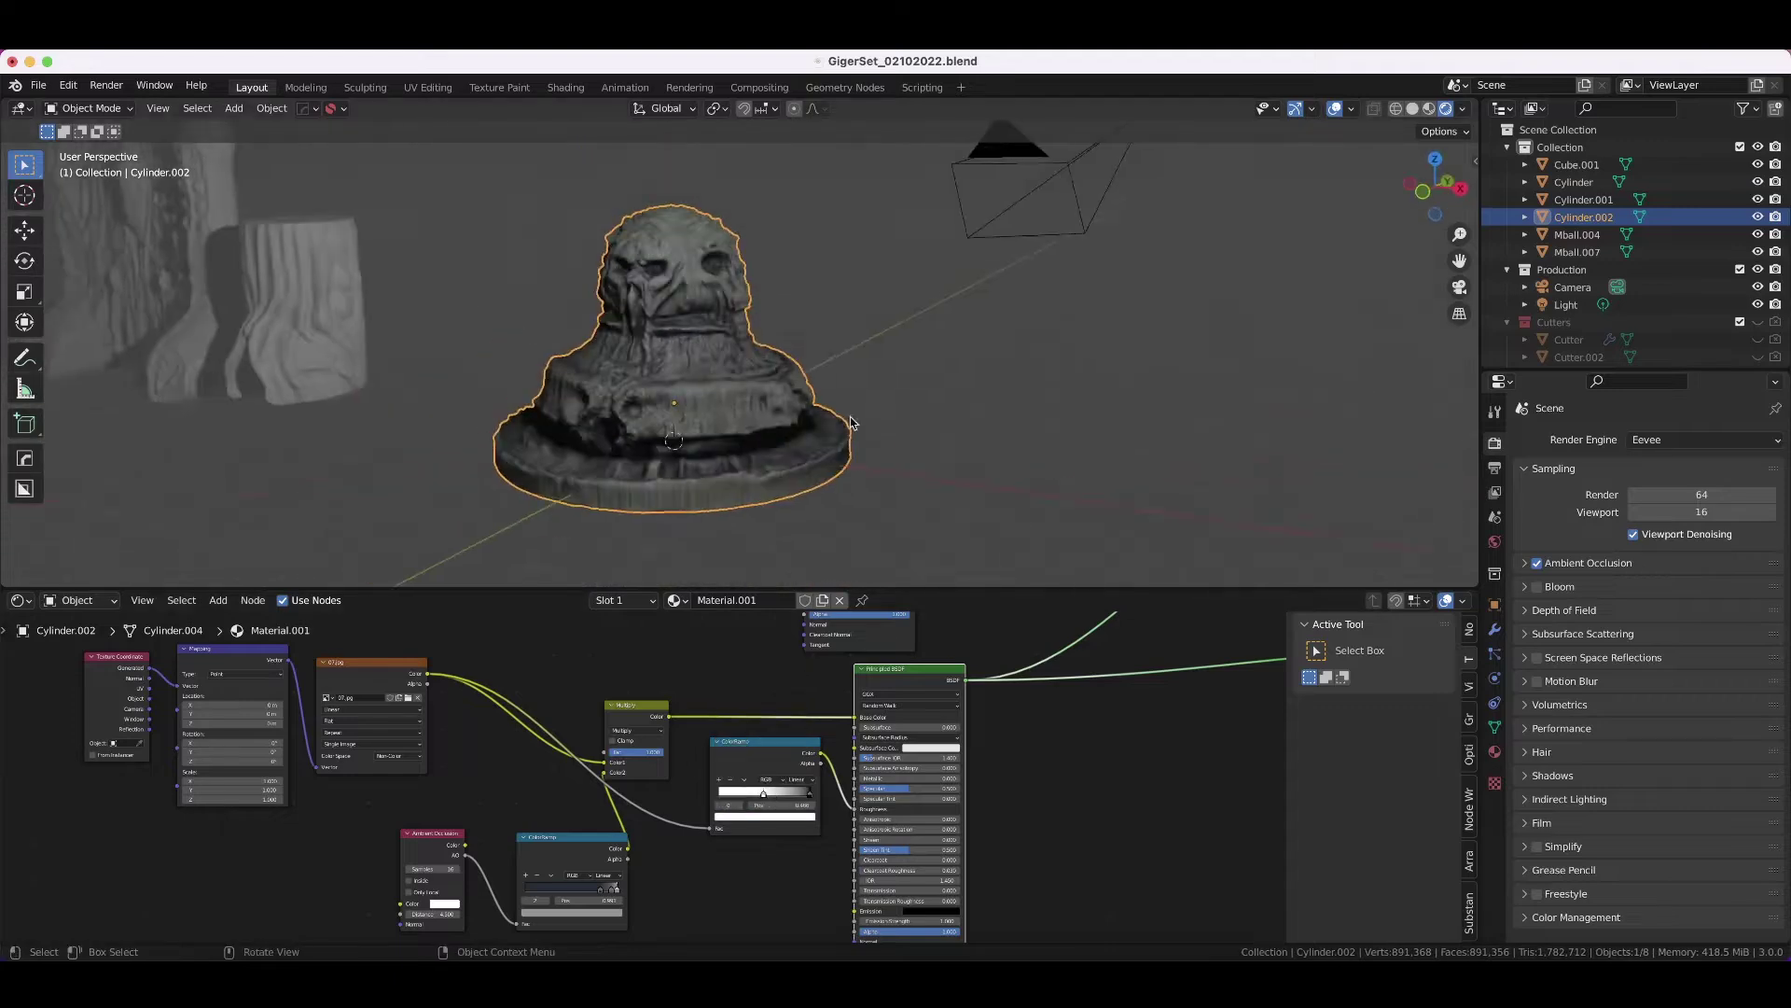
- Tint the material darker red and connect the image texture's colour output
{"action": "left_click_drag", "start_coordinate": [756, 601], "coordinate": [784, 591]}
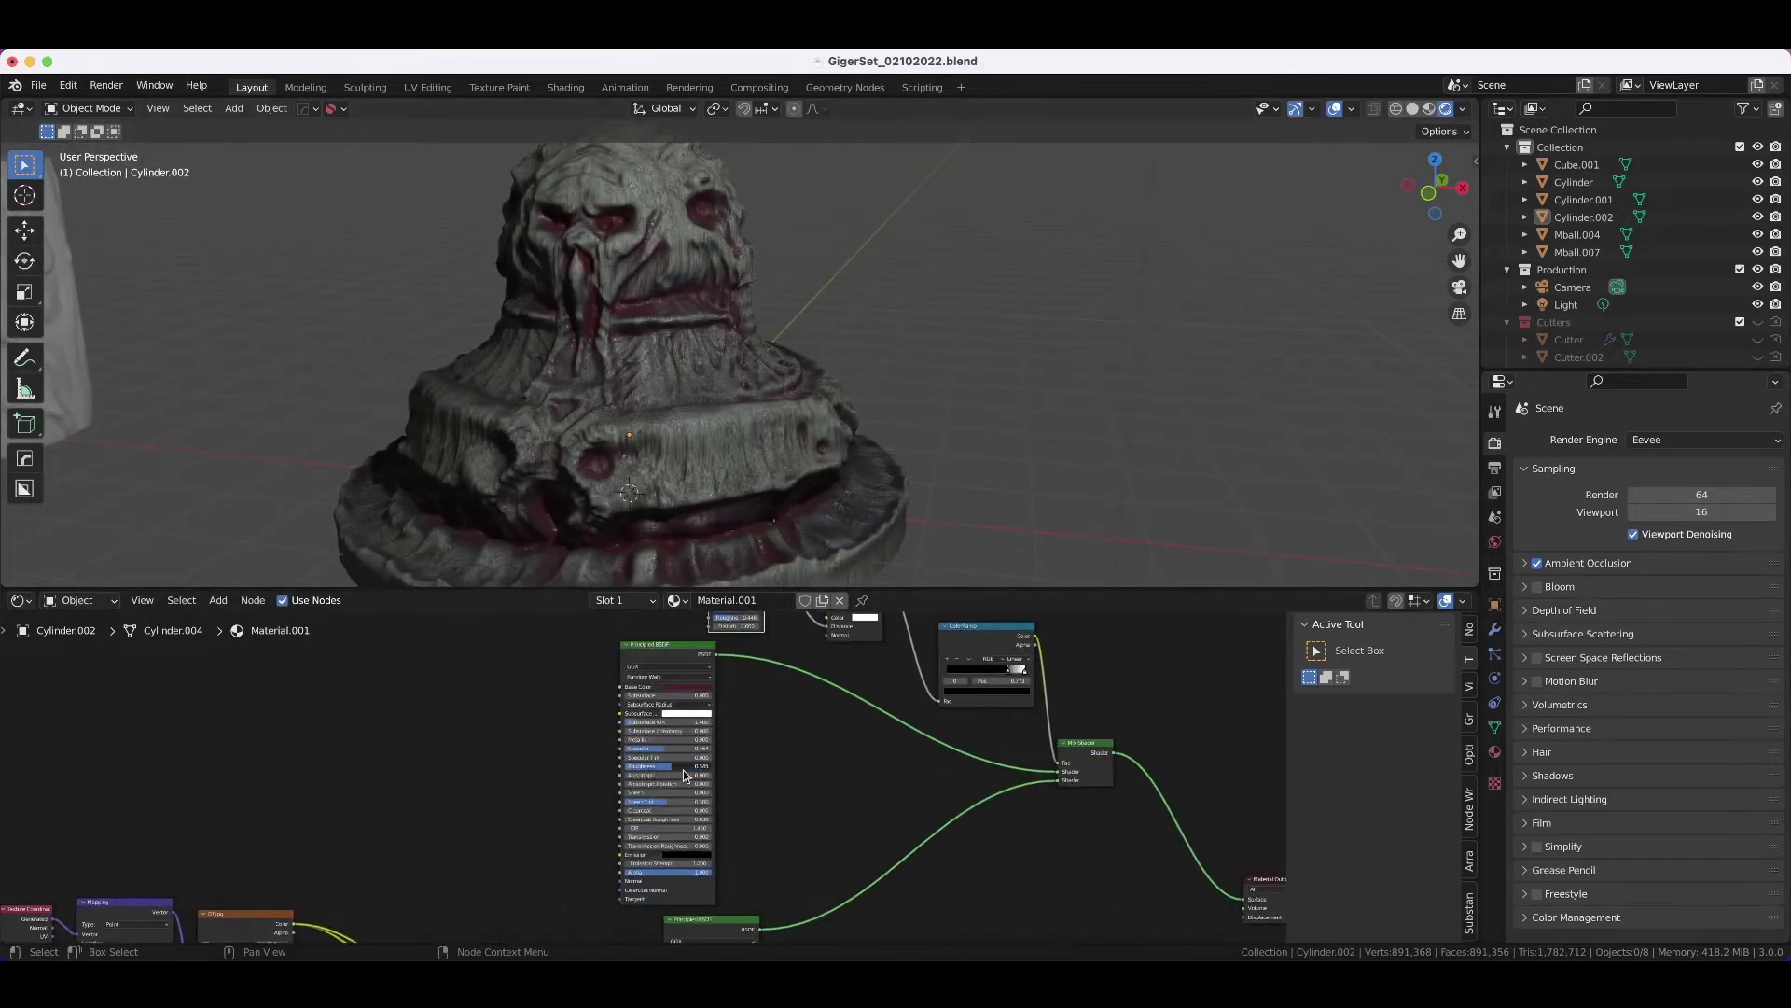
{"action": "left_click_drag", "start_coordinate": [545, 702], "coordinate": [645, 673]}
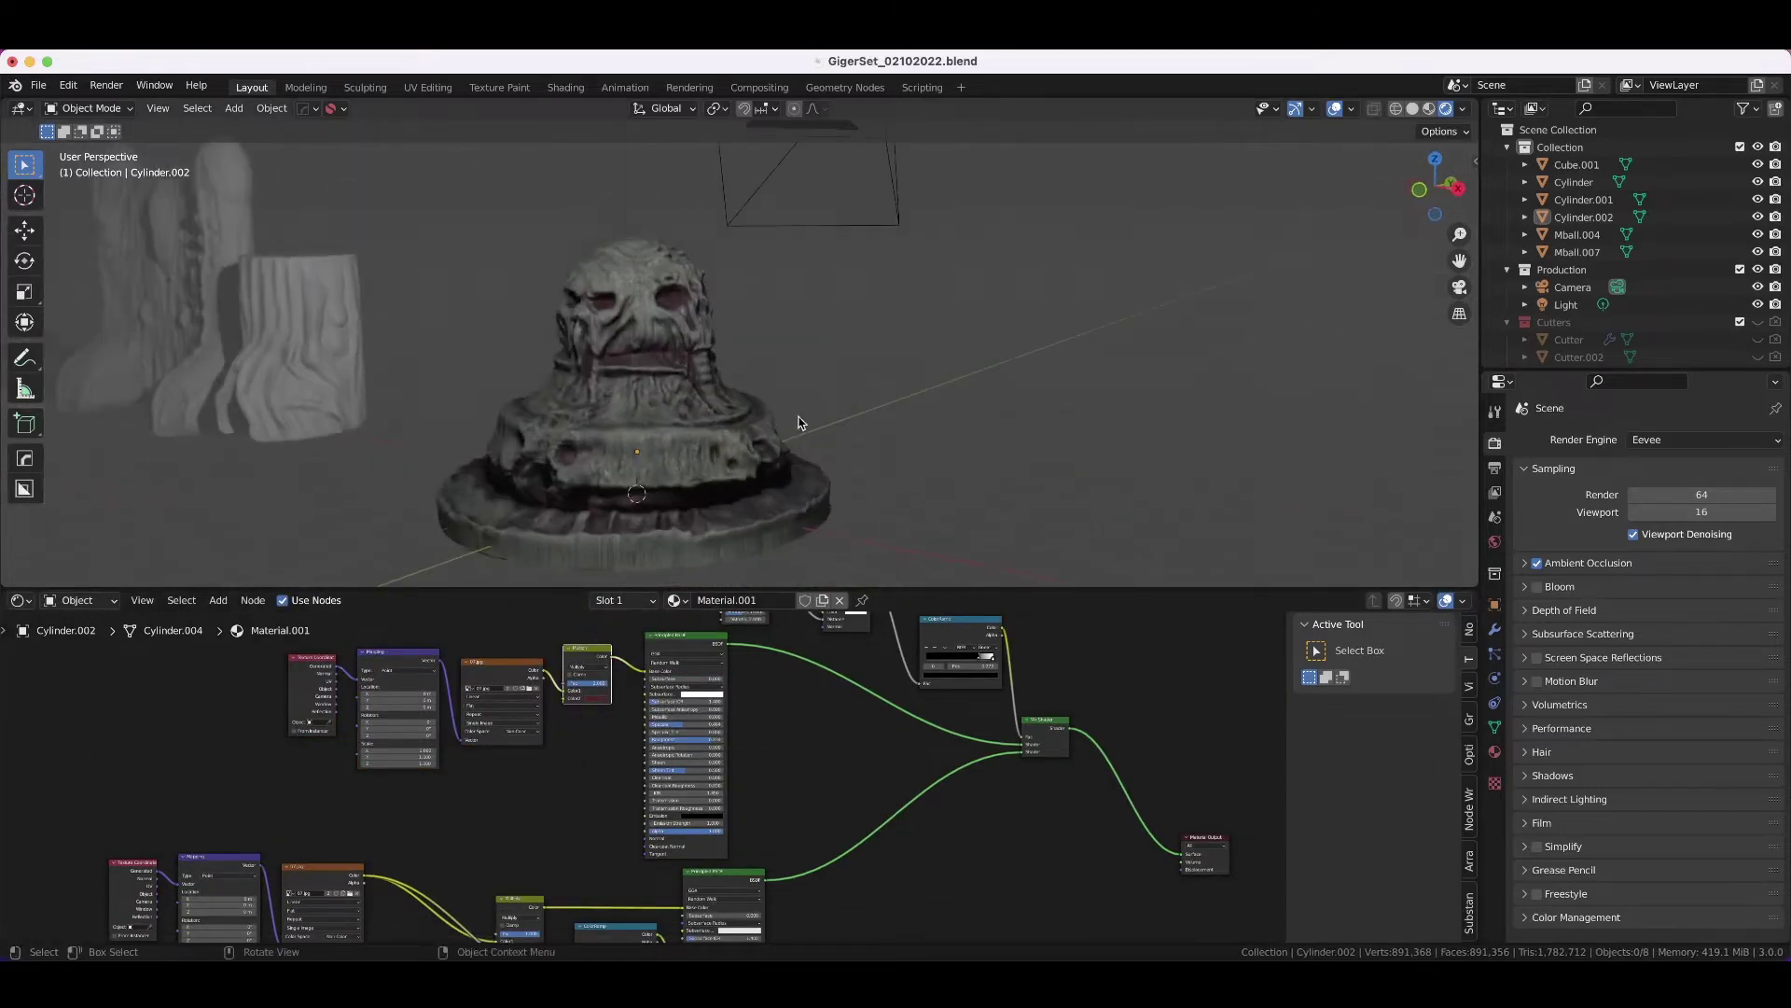
{"action": "scroll", "coordinate": [565, 911], "scroll_direction": "down", "scroll_amount": 2}
{"action": "scroll", "coordinate": [725, 752], "scroll_direction": "up", "scroll_amount": 3}
{"action": "left_click_drag", "start_coordinate": [620, 815], "coordinate": [620, 819]}
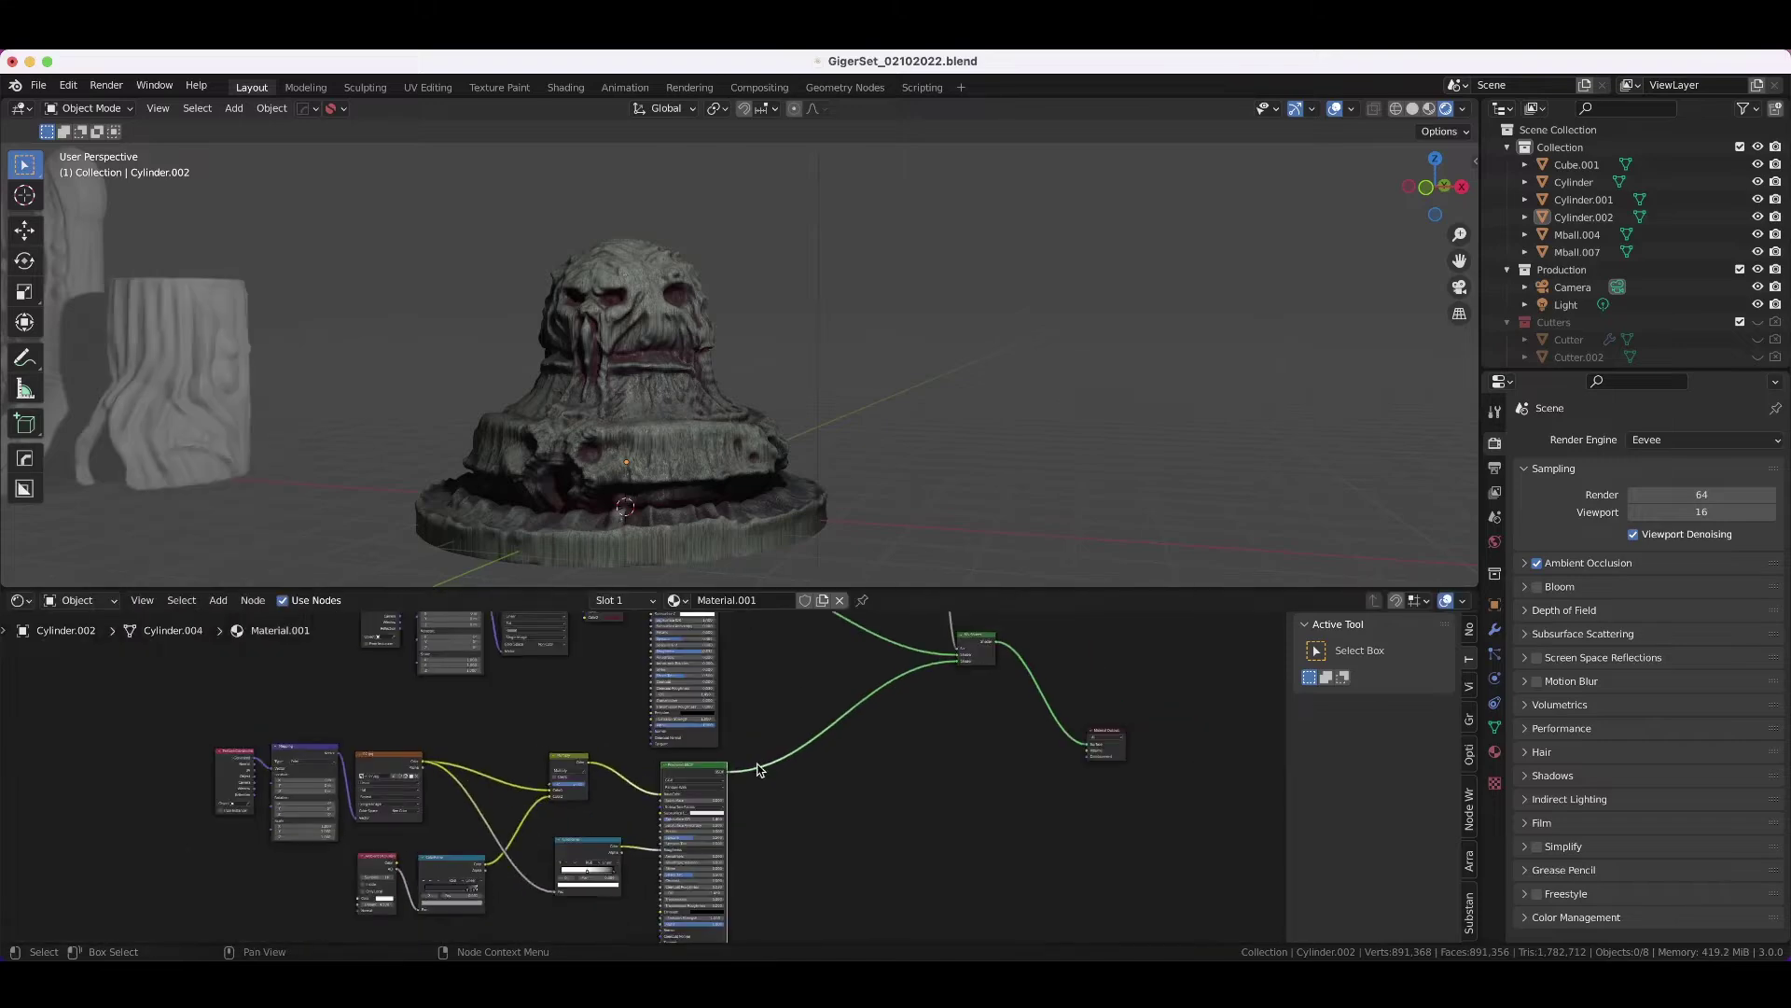
{"action": "scroll", "coordinate": [424, 688], "scroll_direction": "up", "scroll_amount": 2}
{"action": "scroll", "coordinate": [425, 689], "scroll_direction": "up", "scroll_amount": 1}
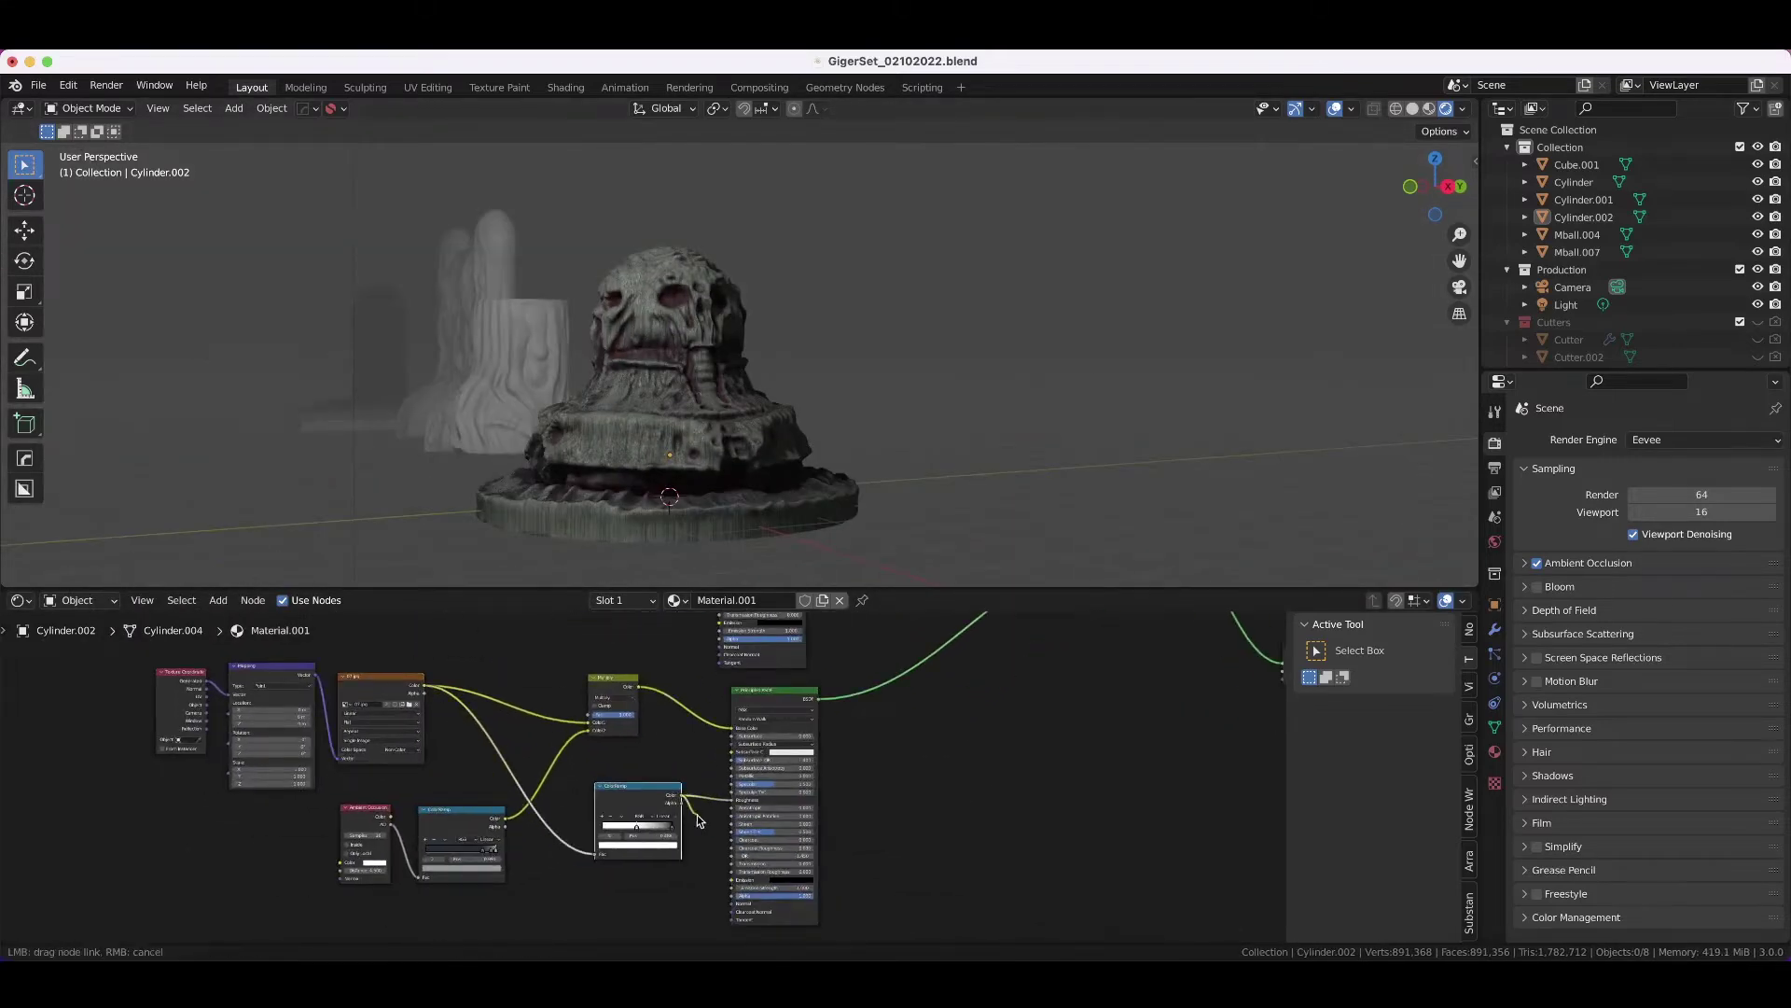
- Drive a Bump node from the Color Ramp and connect the lower BSDF into the Mix Shader
{"action": "left_click_drag", "start_coordinate": [698, 820], "coordinate": [719, 789]}
{"action": "left_click", "coordinate": [747, 897]}
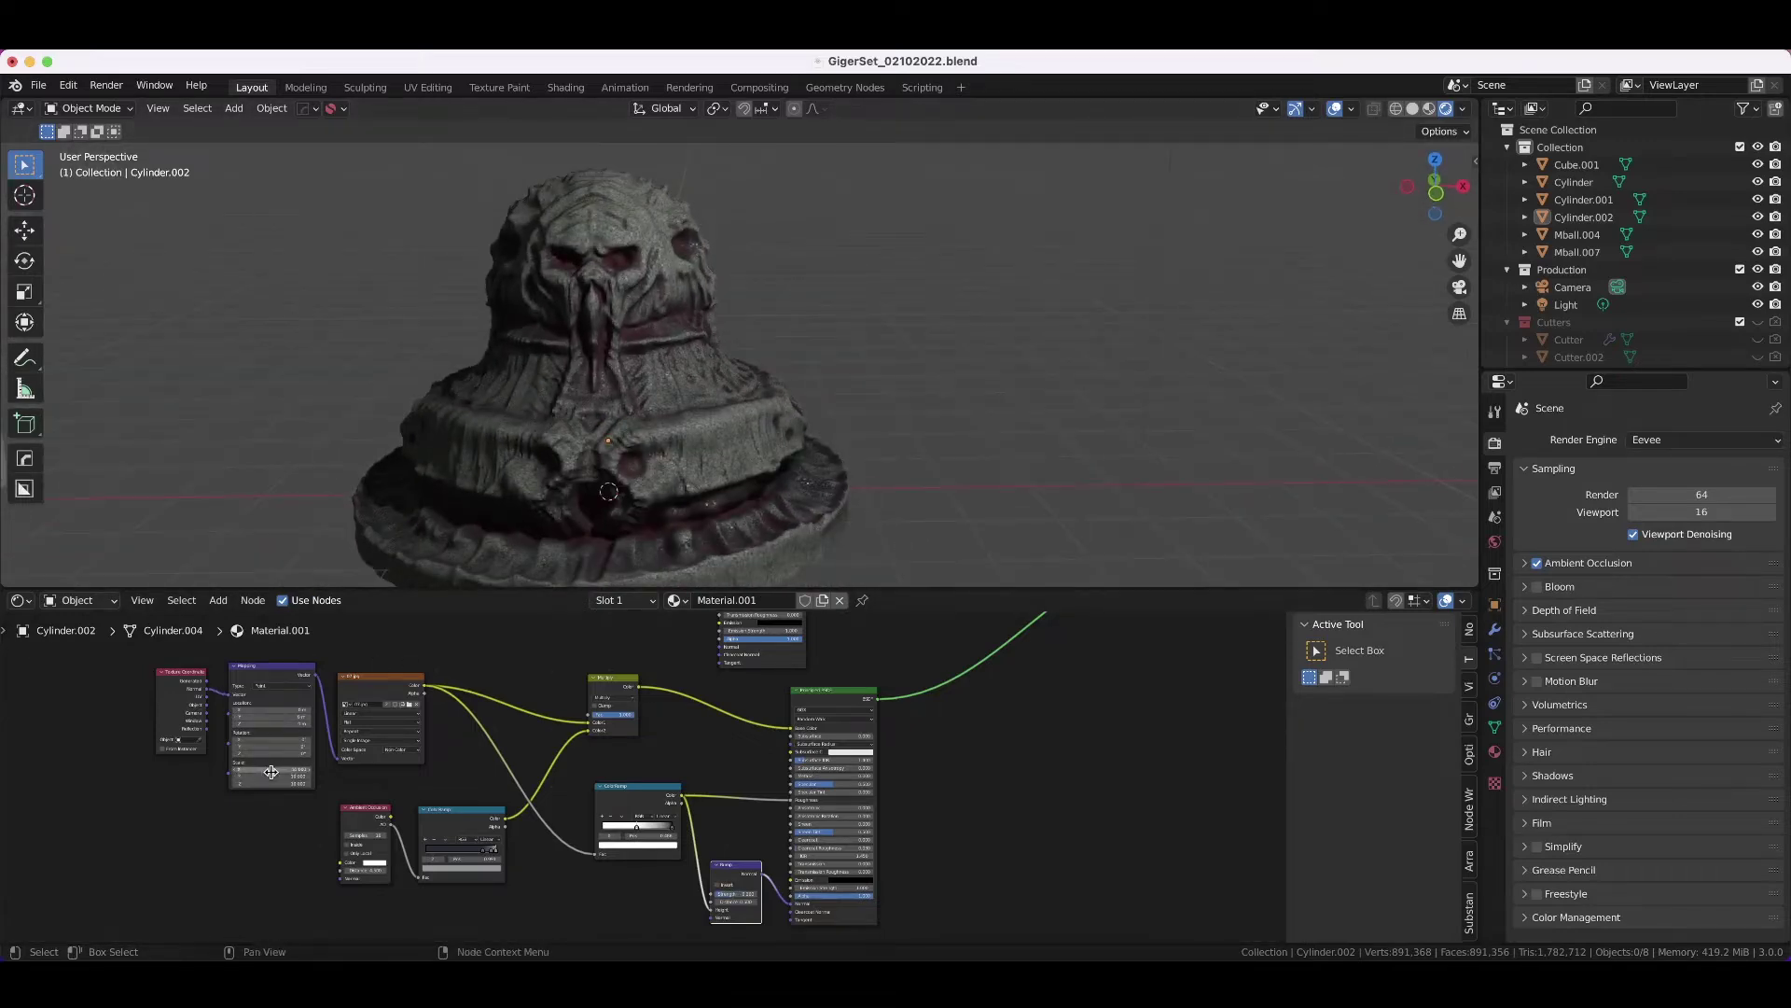
{"action": "key", "text": "Home"}
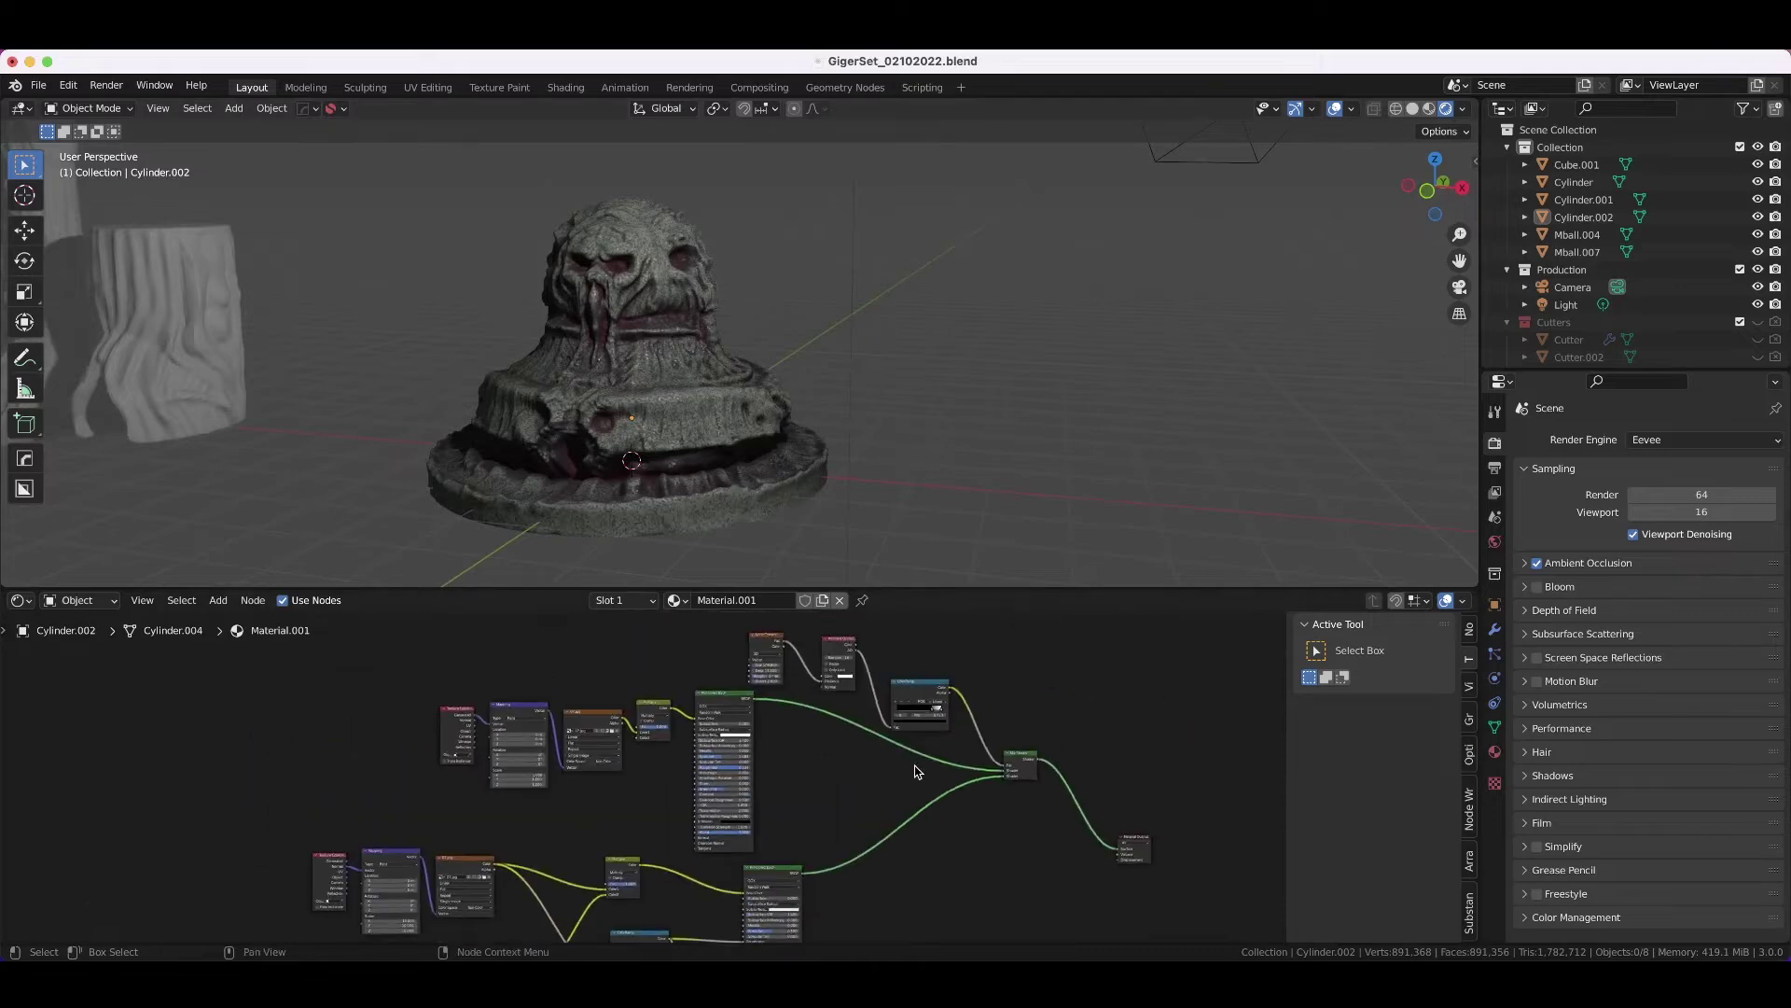
{"action": "left_click_drag", "start_coordinate": [1016, 767], "coordinate": [1016, 741]}
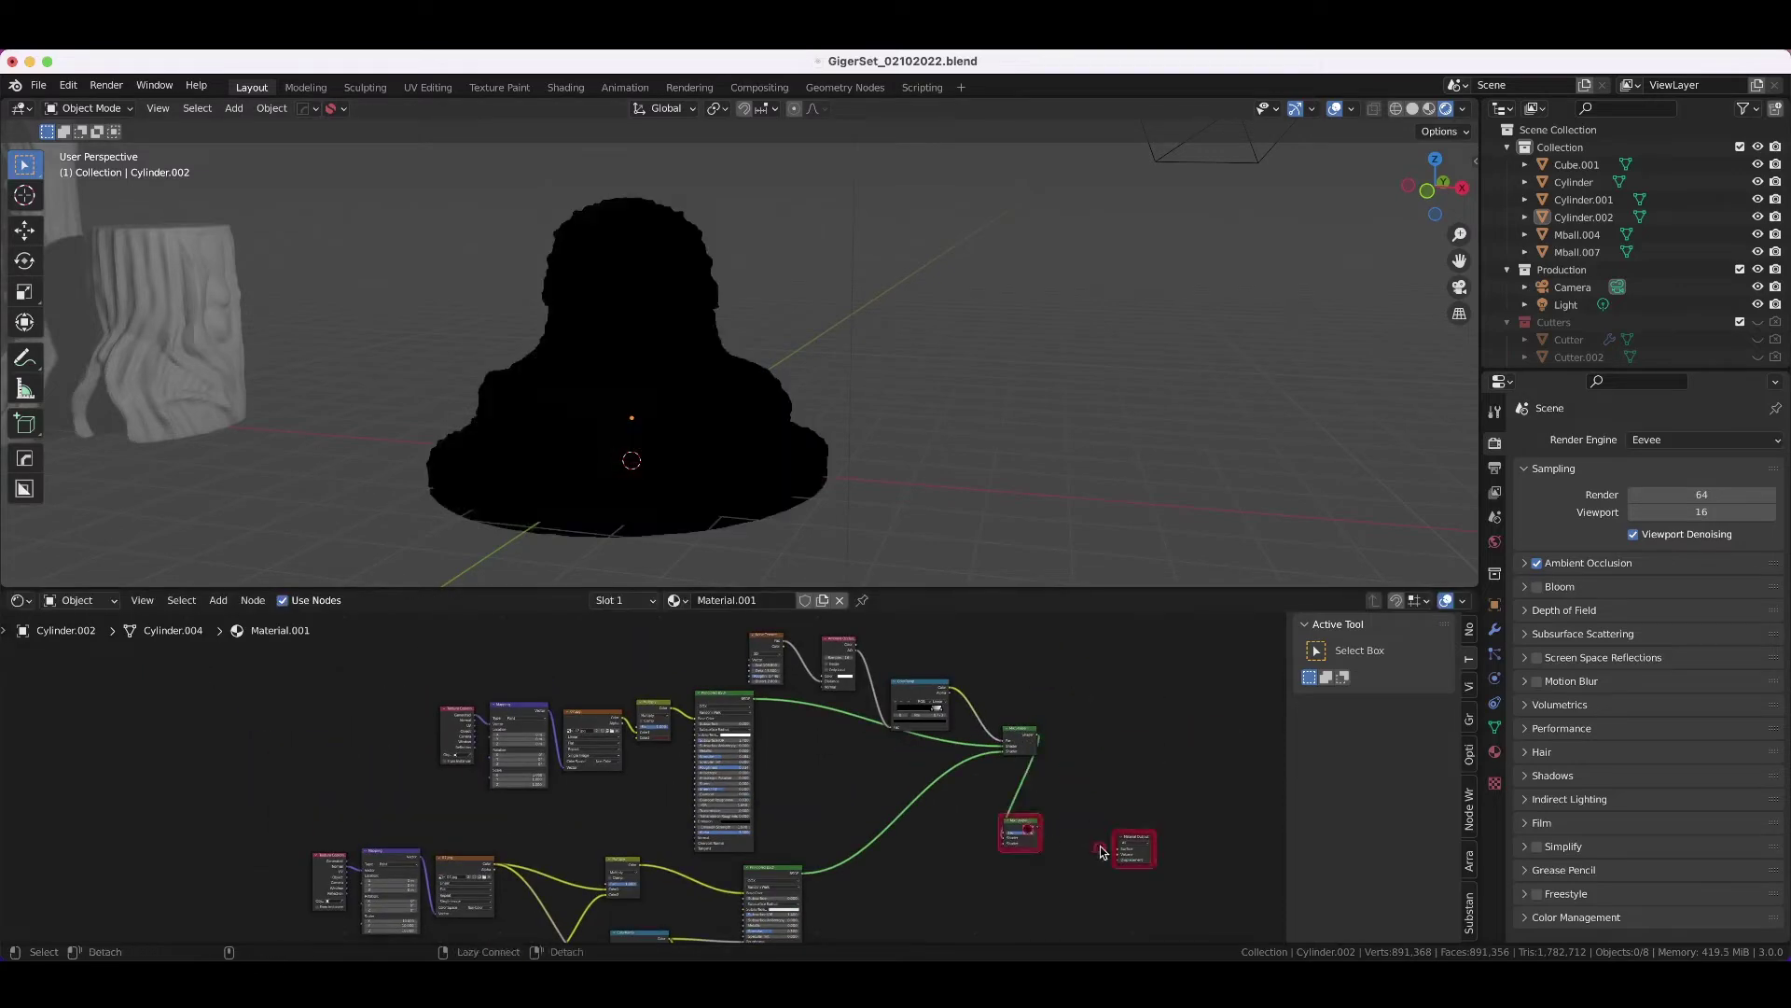
{"action": "scroll", "coordinate": [1006, 763], "scroll_direction": "up", "scroll_amount": 3}
{"action": "middle_click_drag", "start_coordinate": [1142, 862], "coordinate": [1126, 769]}
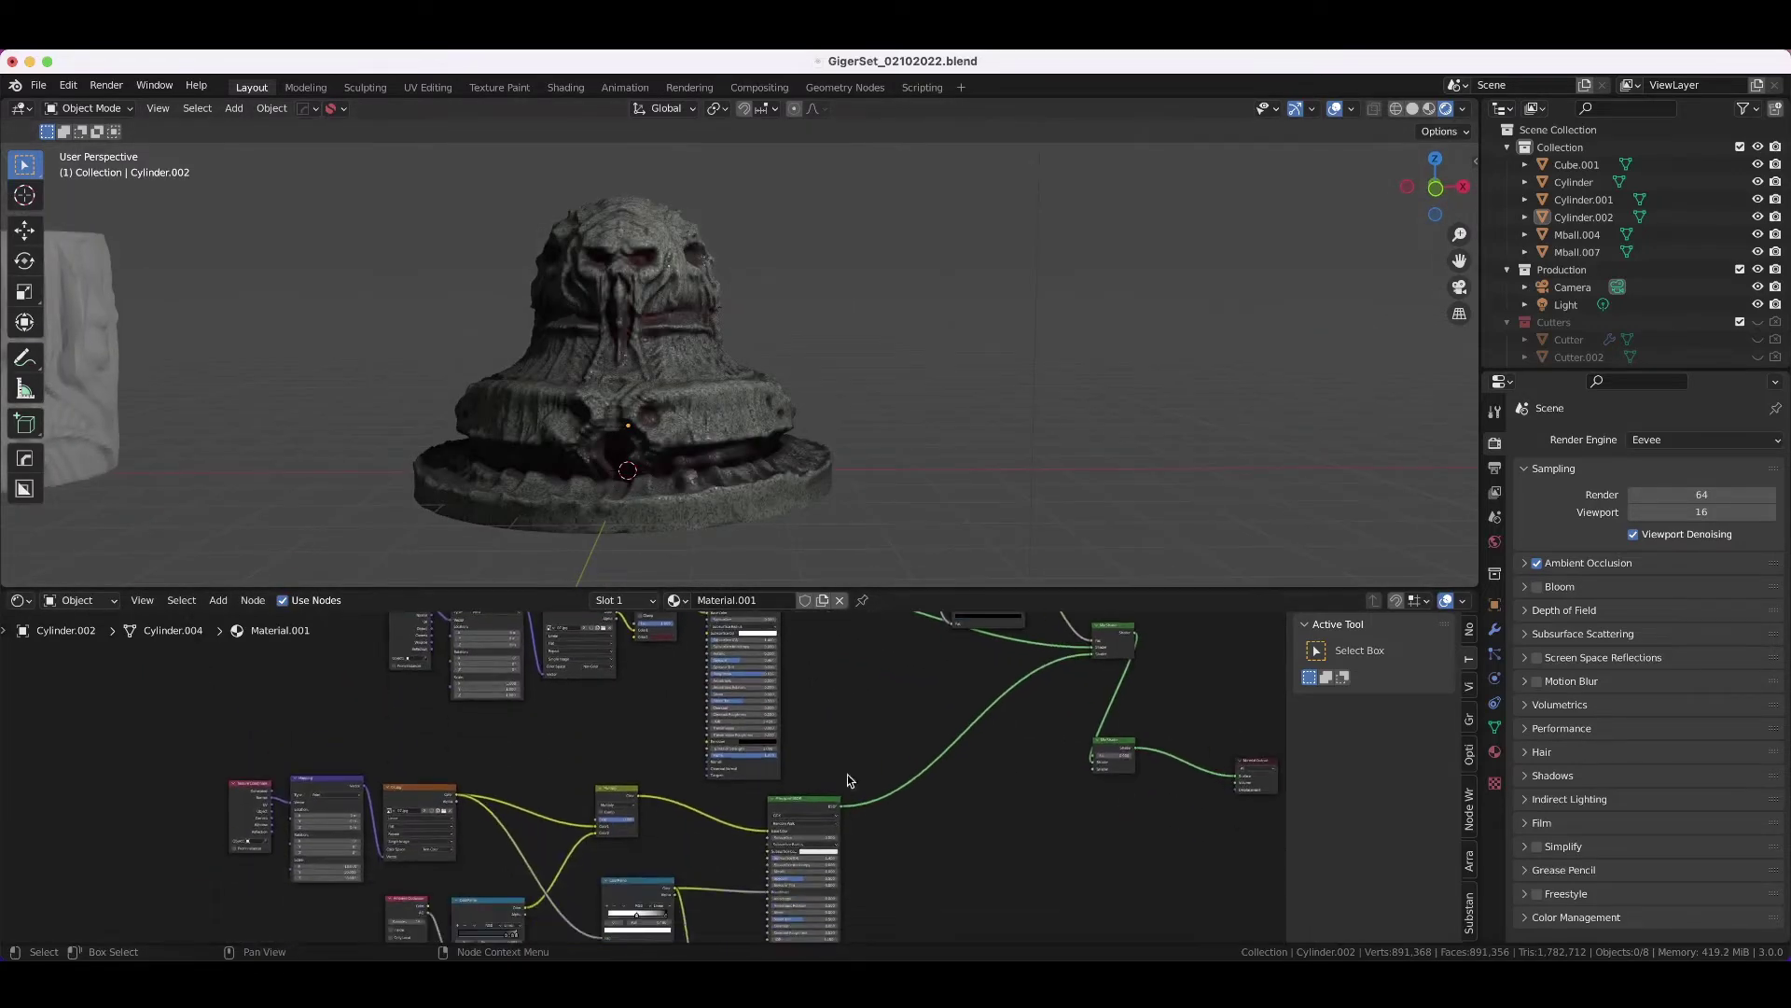
{"action": "left_click_drag", "start_coordinate": [1042, 795], "coordinate": [1075, 777]}
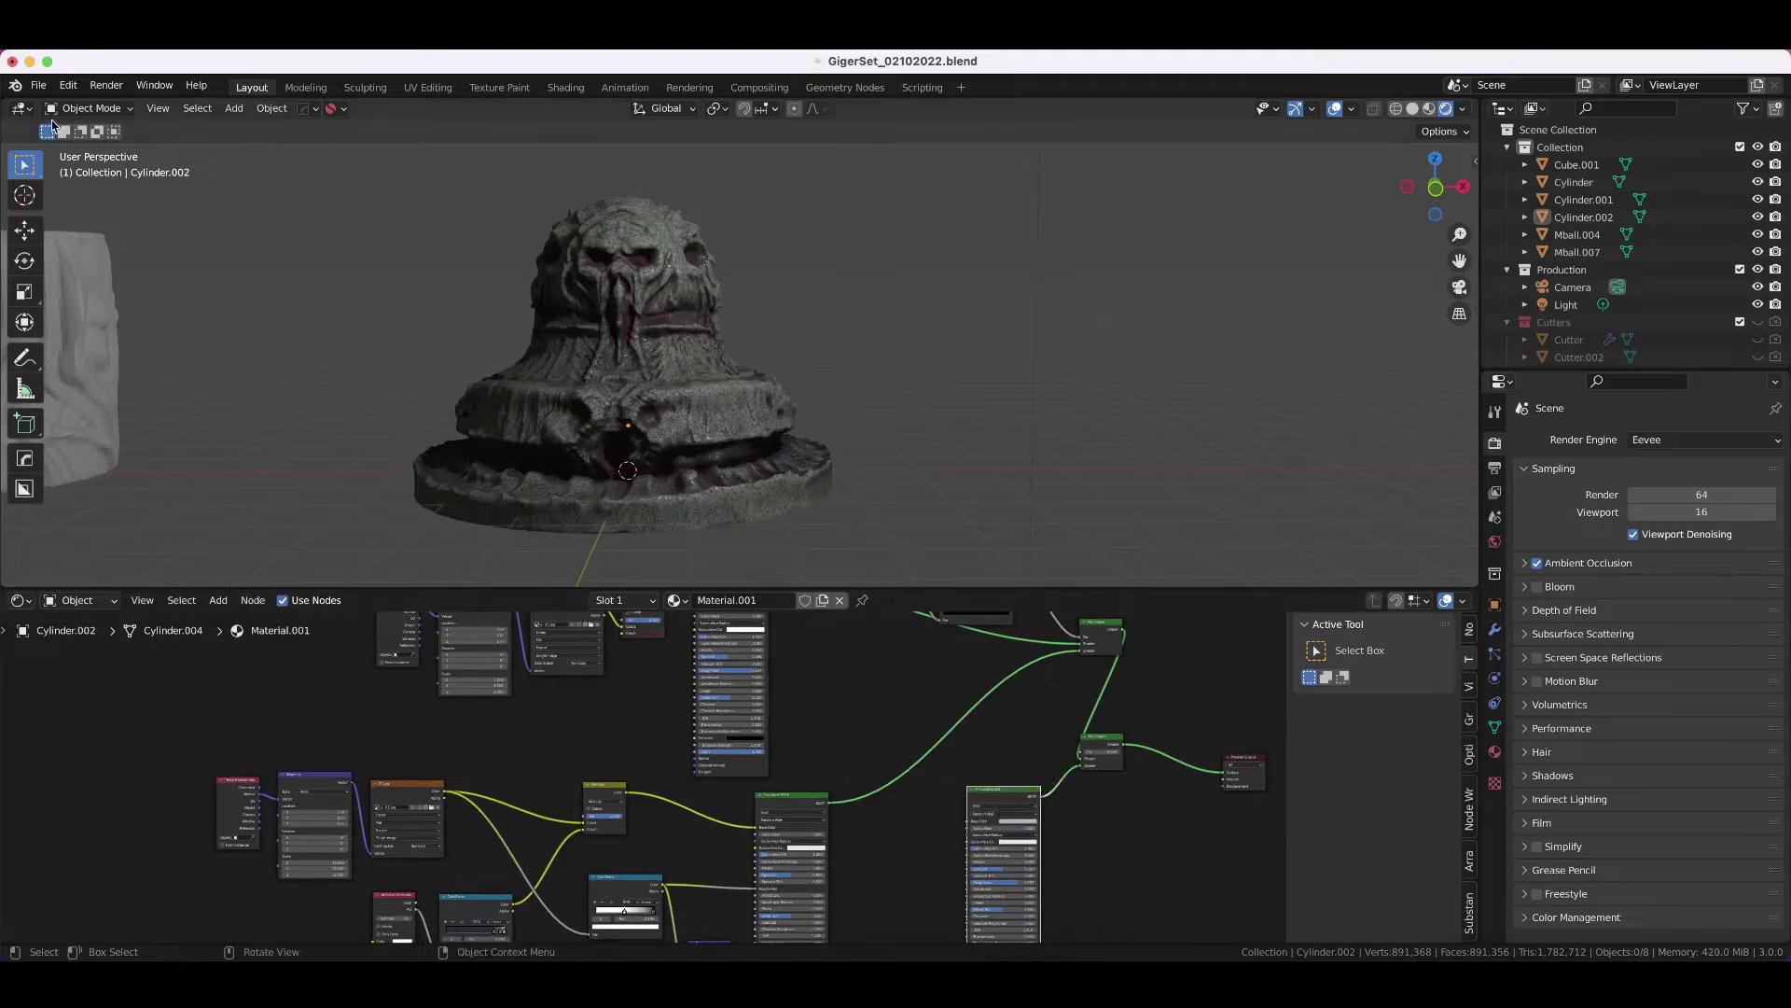
- Add a Noisy Cracked Edges mask to the Mix Shader factor and preview in Cycles Rendered mode
{"action": "key", "text": "shift+a"}
{"action": "type", "text": "ed"}
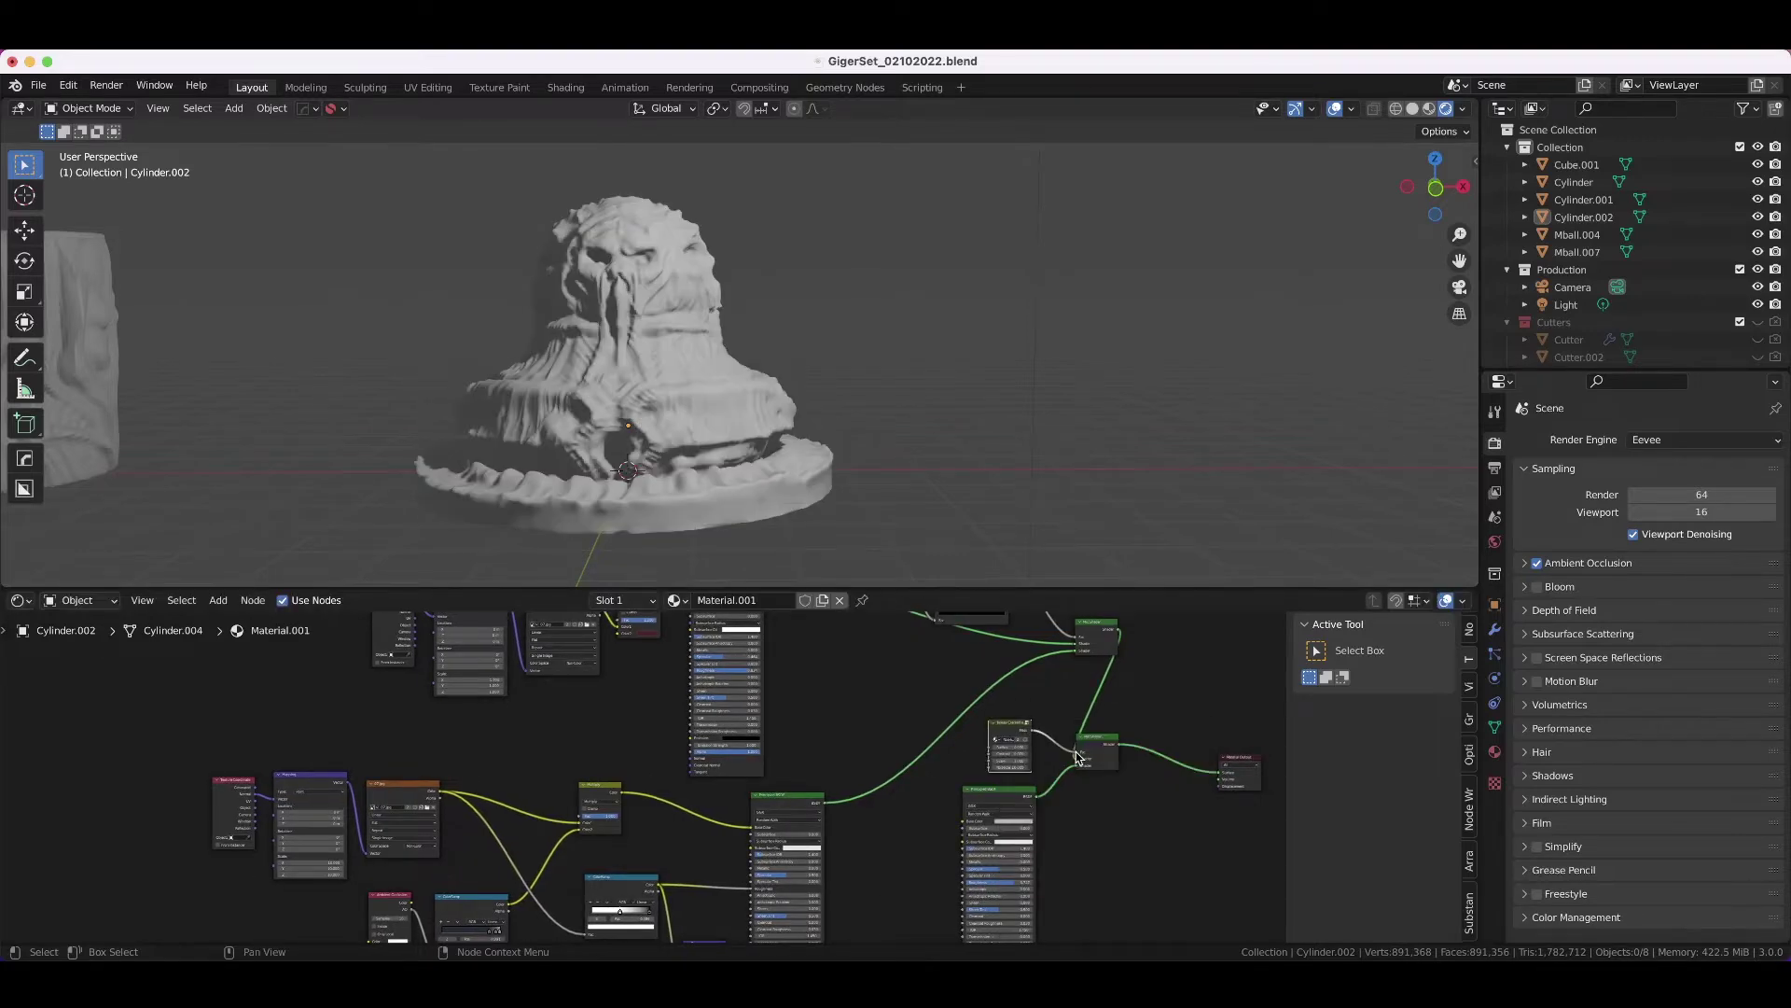
{"action": "scroll", "coordinate": [1010, 747], "scroll_direction": "up", "scroll_amount": 3}
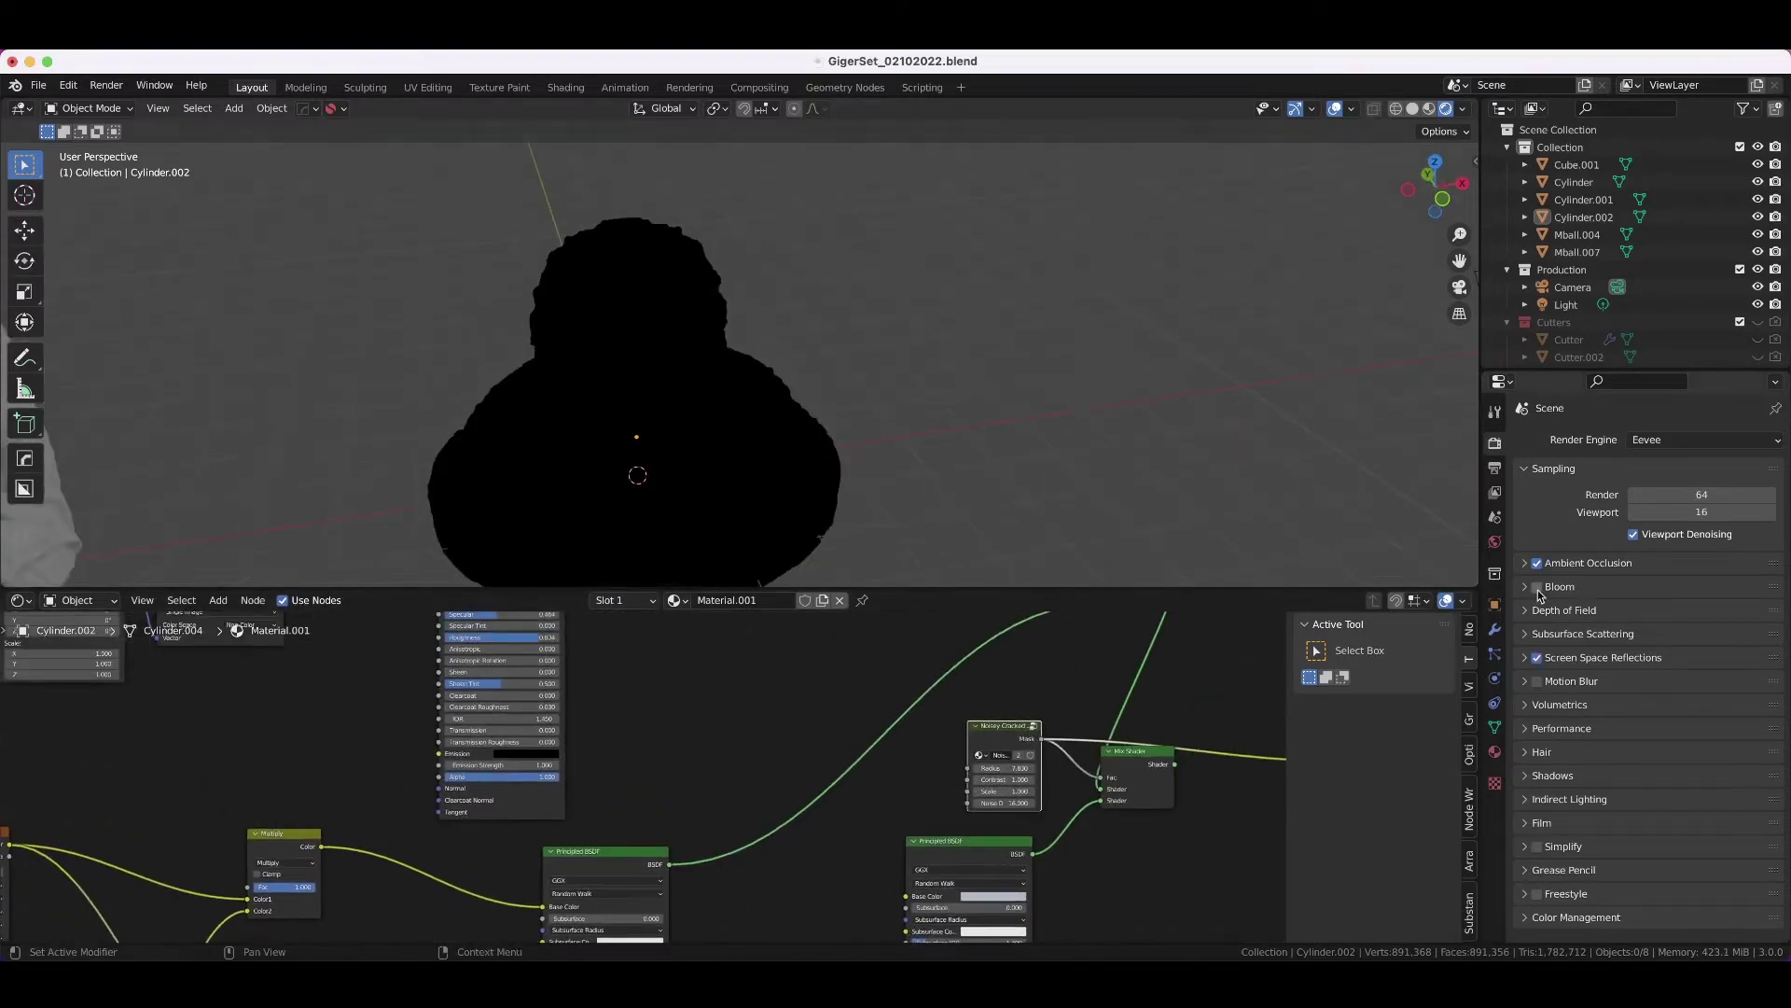
{"action": "left_click", "coordinate": [944, 414]}
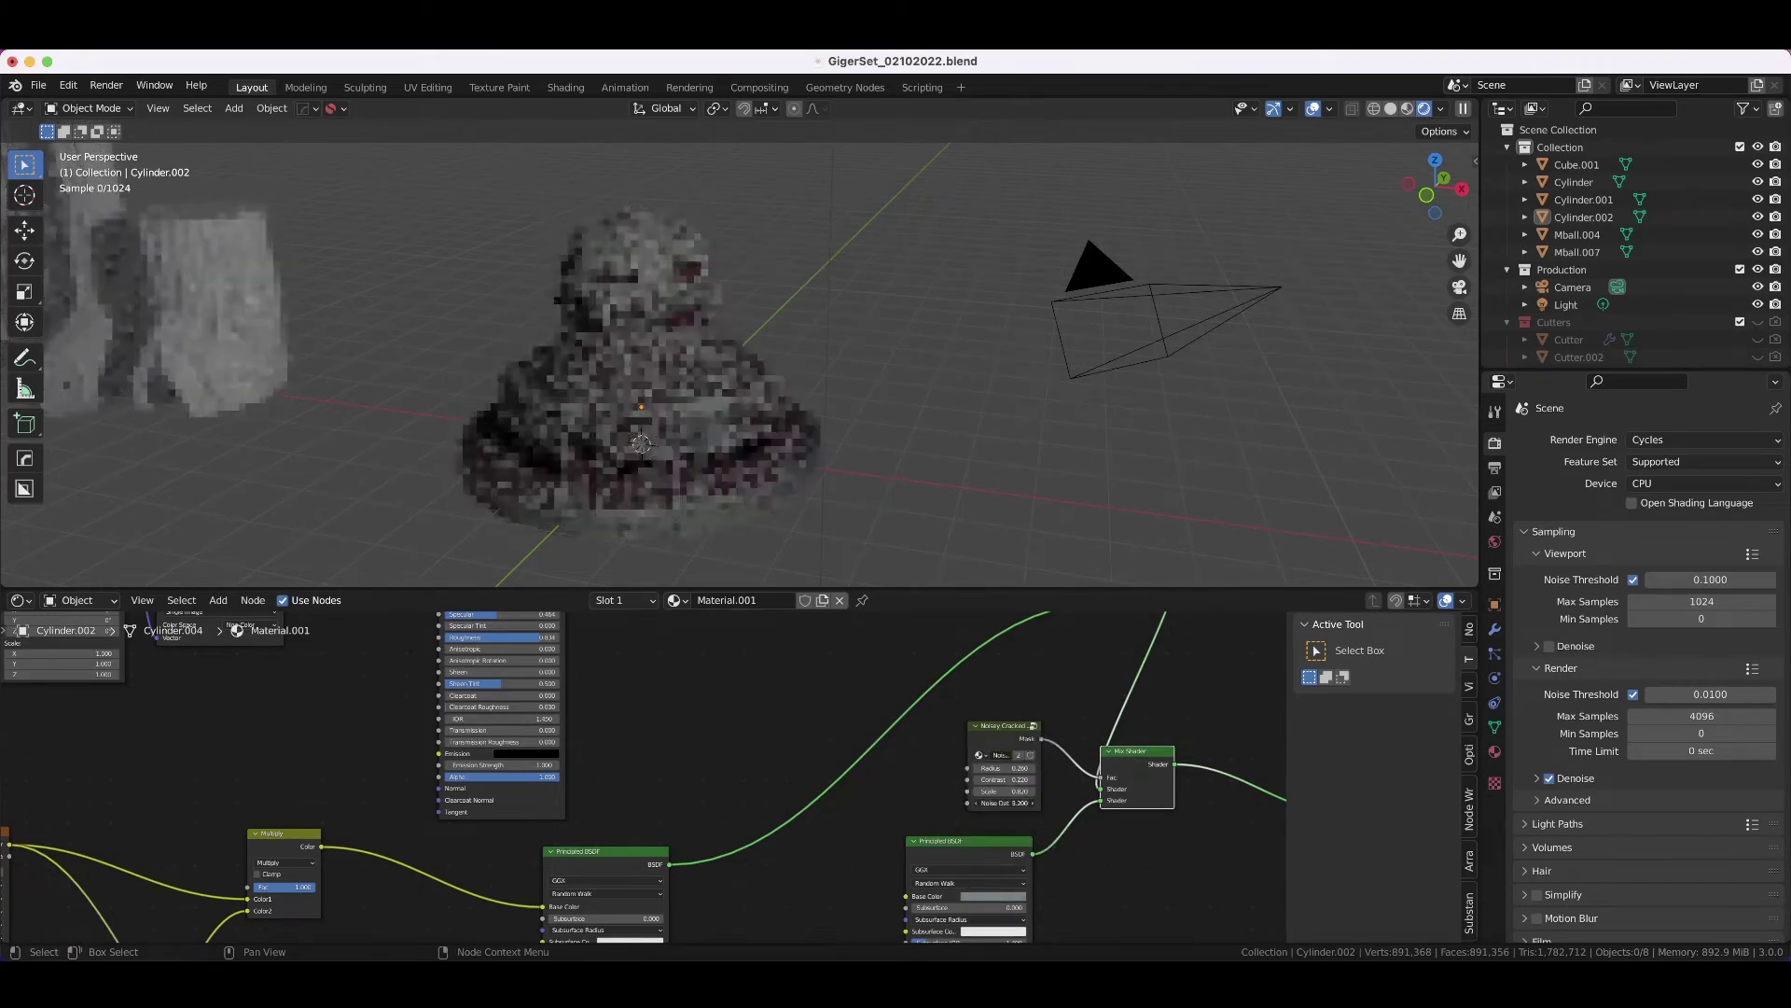
- Replace the Noisy Cracked Edges node with Dirt Edges and darken its colour
{"action": "scroll", "coordinate": [817, 432], "scroll_direction": "up", "scroll_amount": 3}
{"action": "left_click", "coordinate": [1012, 734]}
{"action": "key", "text": "x"}
{"action": "type", "text": "ed"}
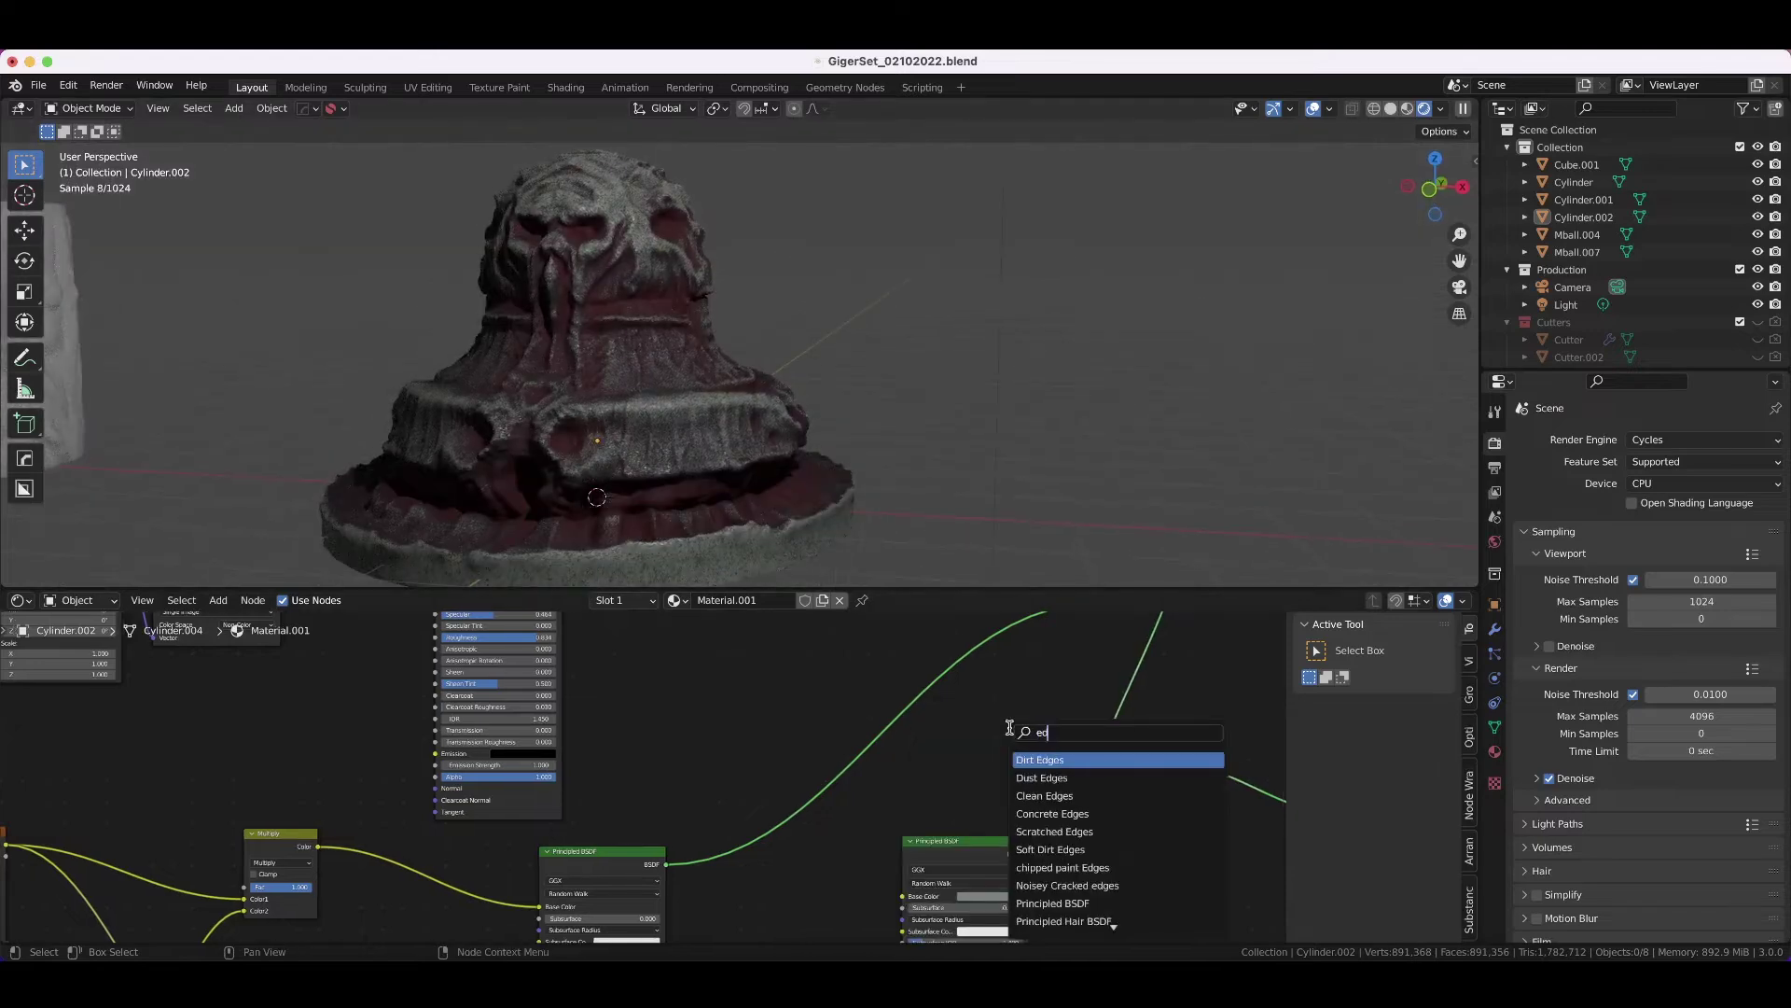
{"action": "key", "text": "Return"}
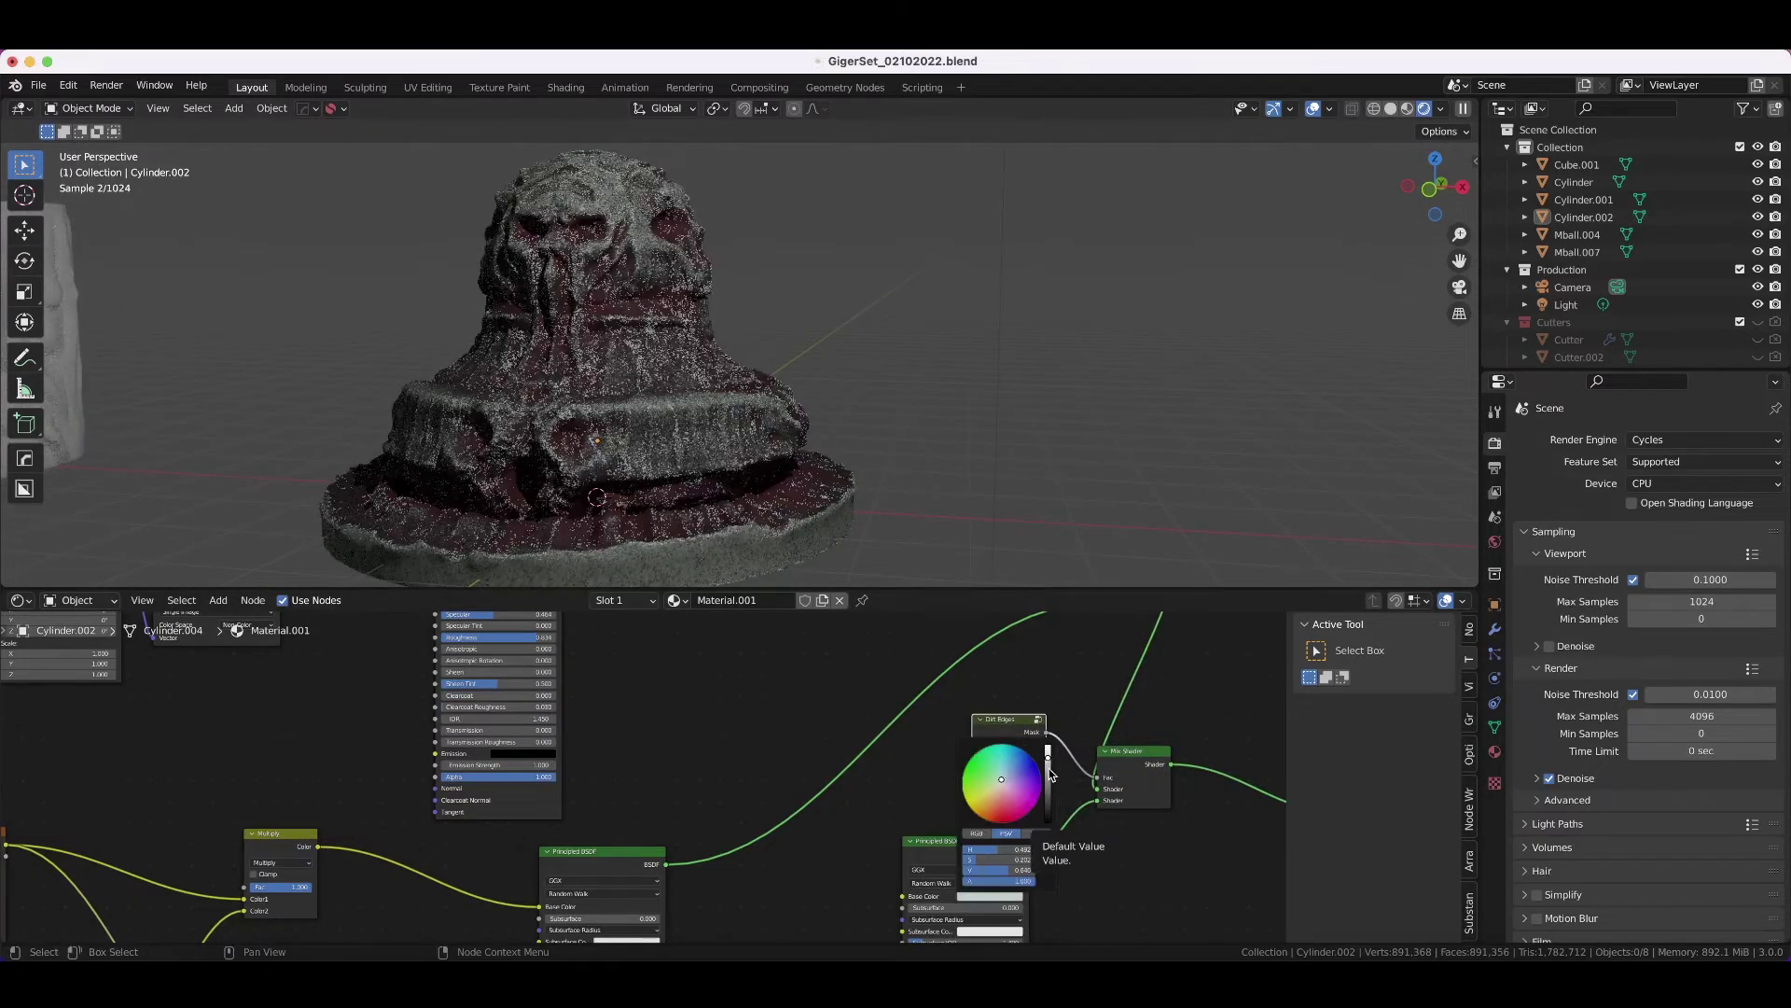
{"action": "left_click_drag", "start_coordinate": [1051, 776], "coordinate": [1051, 790]}
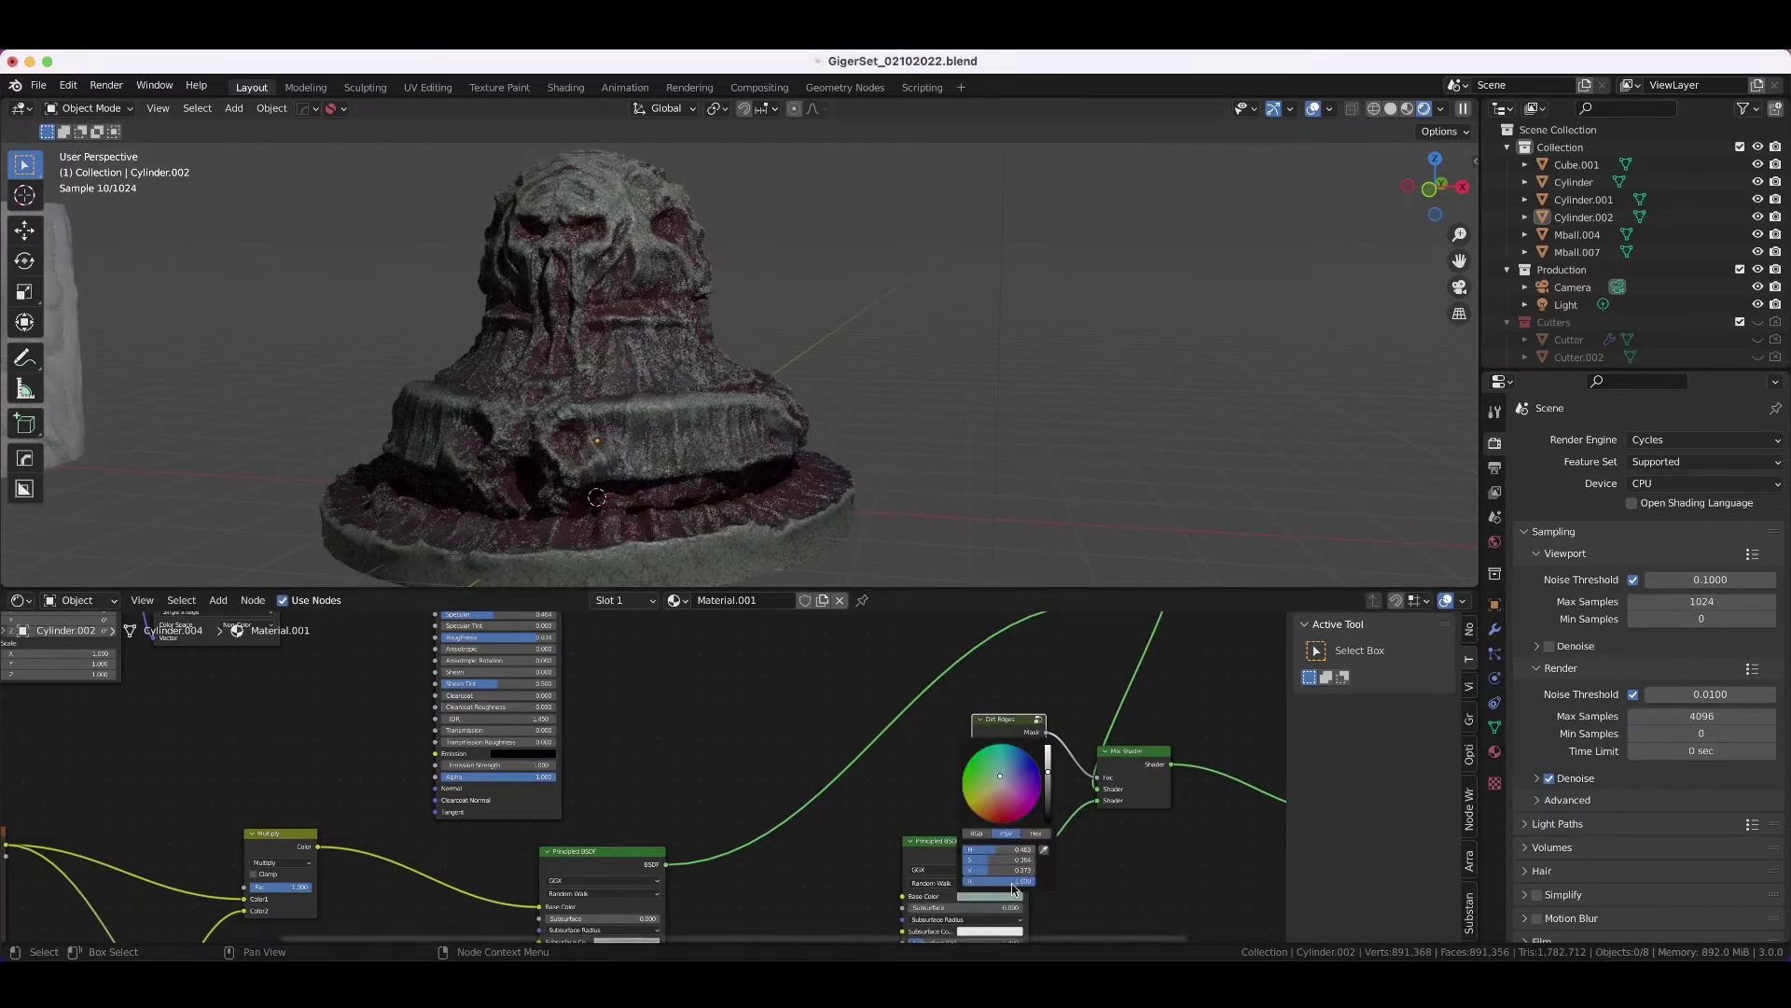
- Isolate the temple mound sculpt with lit textured shading and tint its Multiply colour dark purple
{"action": "left_click", "coordinate": [821, 439]}
{"action": "key", "text": "KP_Divide"}
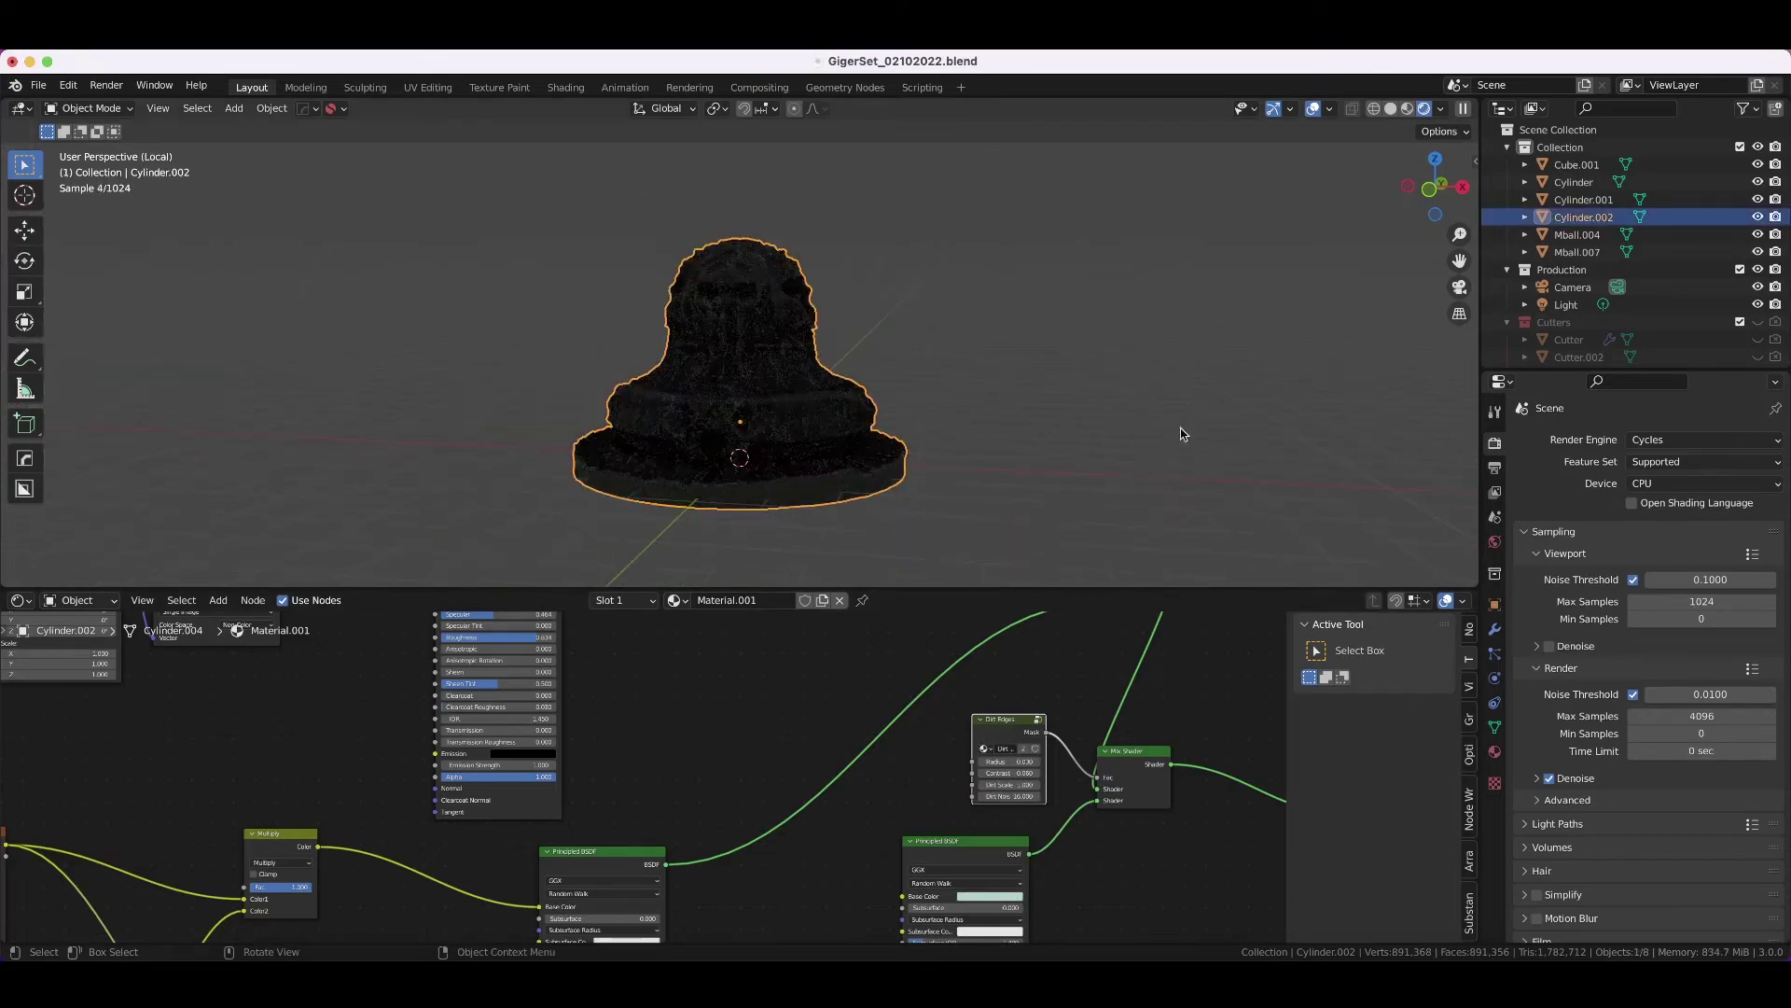
{"action": "left_click", "coordinate": [1440, 108]}
{"action": "left_click", "coordinate": [1344, 208]}
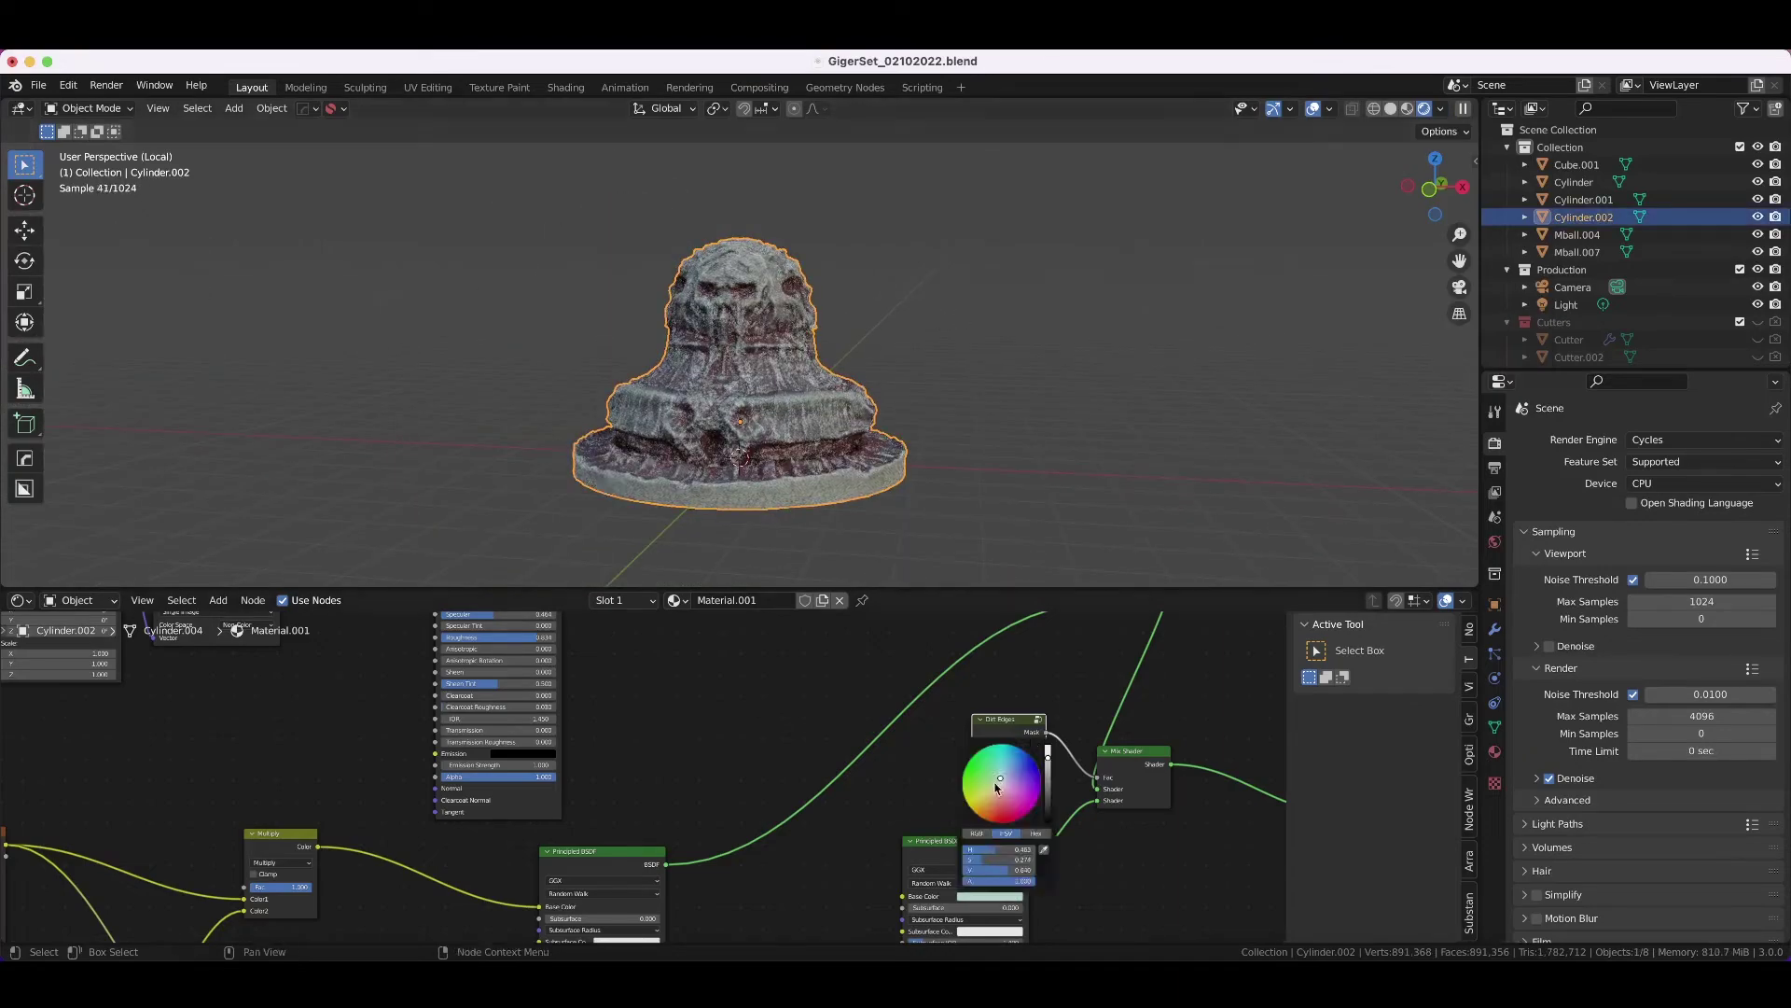
{"action": "mouse_move", "coordinate": [75, 933]}
{"action": "middle_mouse_down"}
{"action": "mouse_move", "coordinate": [289, 723]}
{"action": "mouse_move", "coordinate": [485, 784]}
{"action": "middle_mouse_up"}
{"action": "left_click", "coordinate": [270, 737]}
{"action": "left_click", "coordinate": [530, 579]}
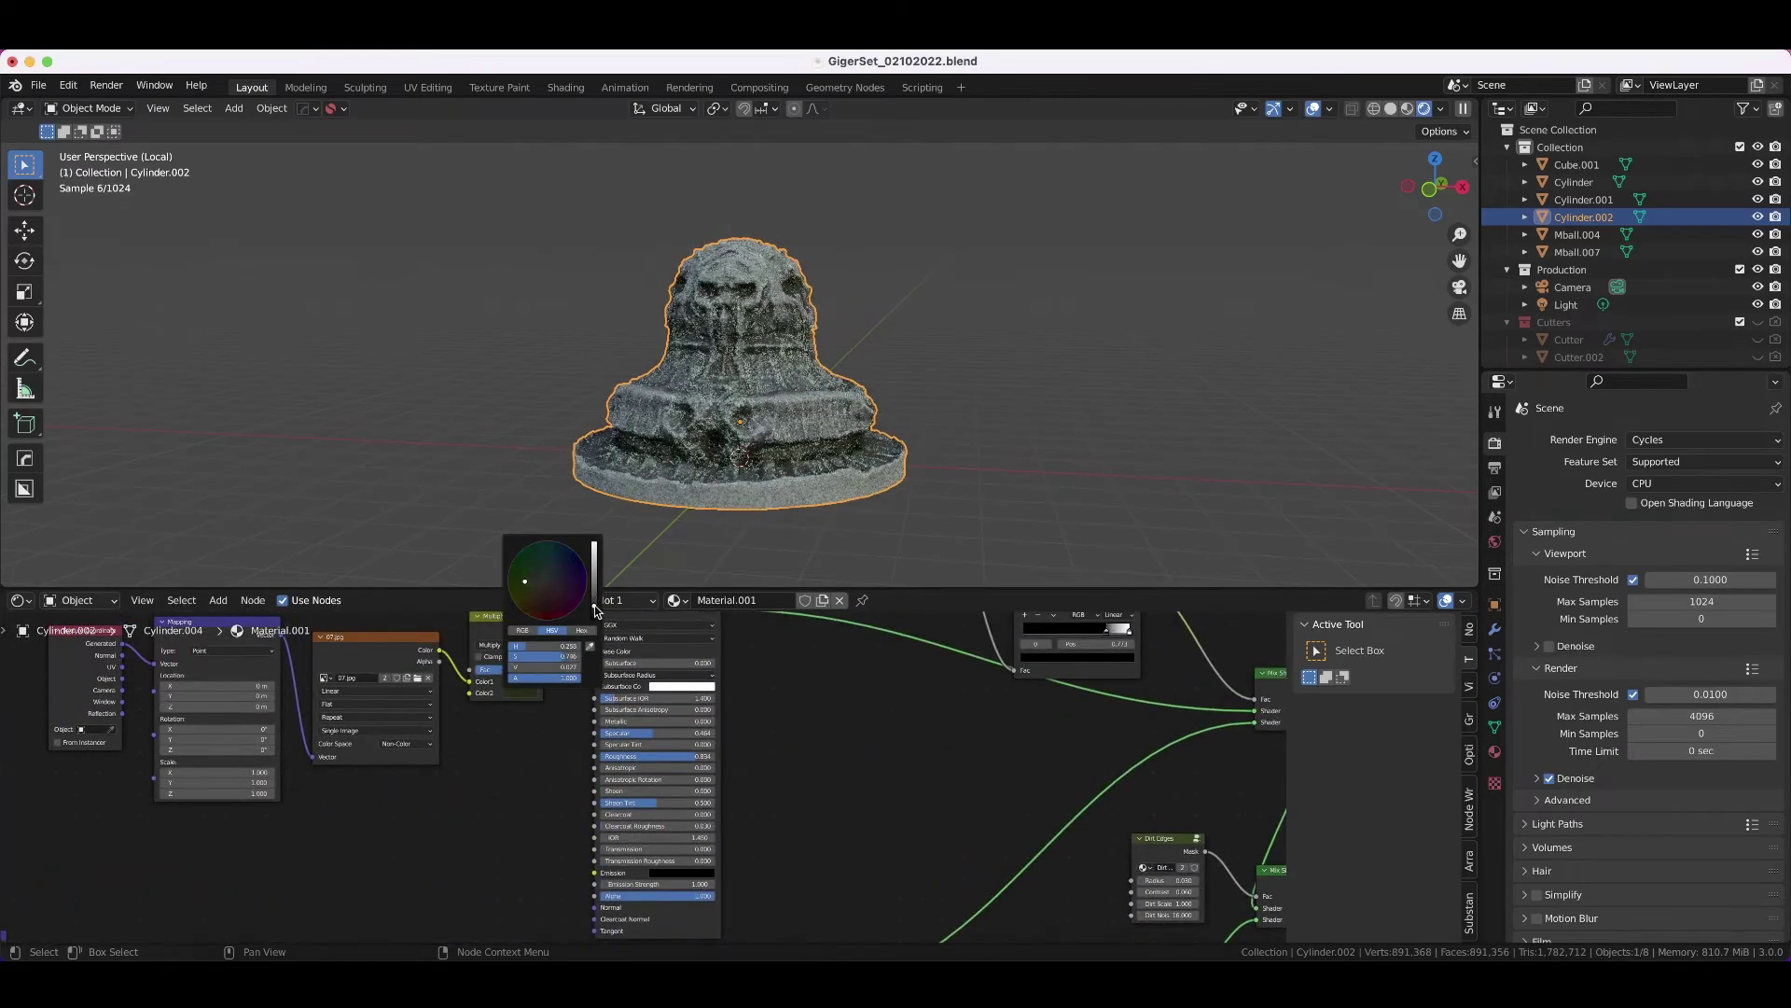
{"action": "mouse_move", "coordinate": [551, 703]}
{"action": "middle_mouse_down"}
{"action": "mouse_move", "coordinate": [551, 720]}
{"action": "mouse_move", "coordinate": [447, 499]}
{"action": "middle_mouse_up"}
{"action": "left_click", "coordinate": [1045, 811]}
- Link the textured sculpt's material to all the other sculpted objects
{"action": "left_click", "coordinate": [976, 468]}
{"action": "middle_click_drag", "start_coordinate": [976, 467], "coordinate": [1119, 373]}
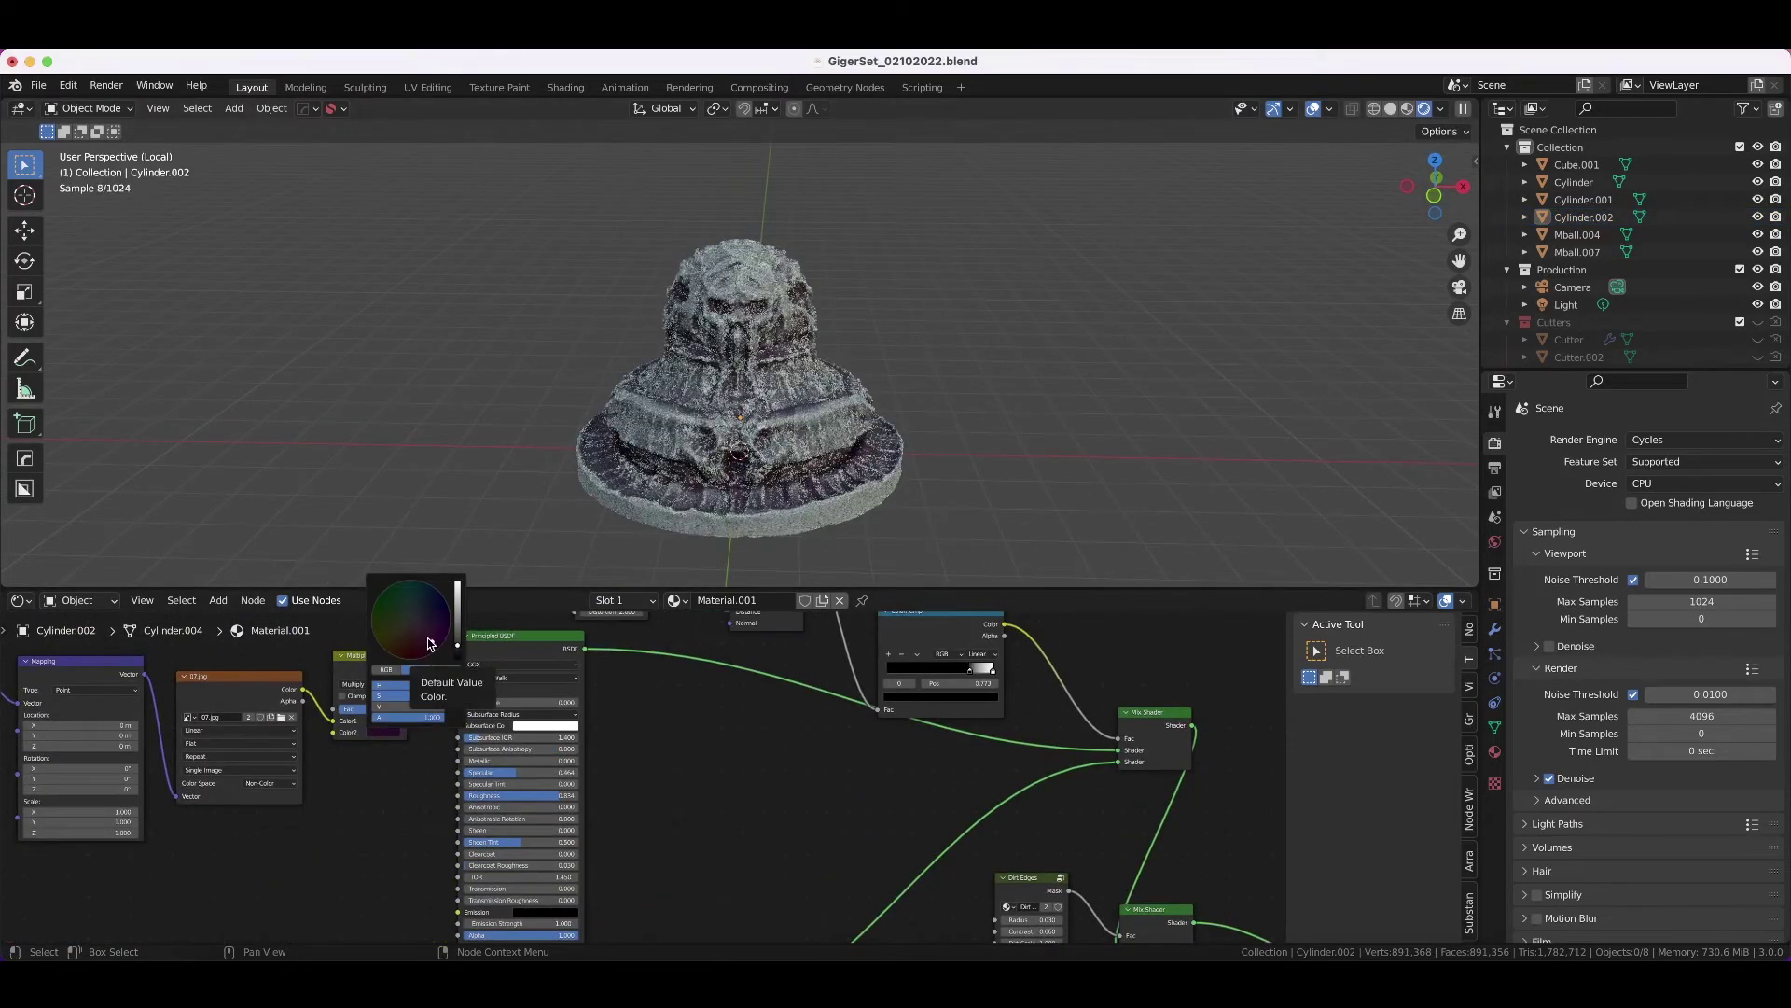
{"action": "key", "text": "KP_Divide"}
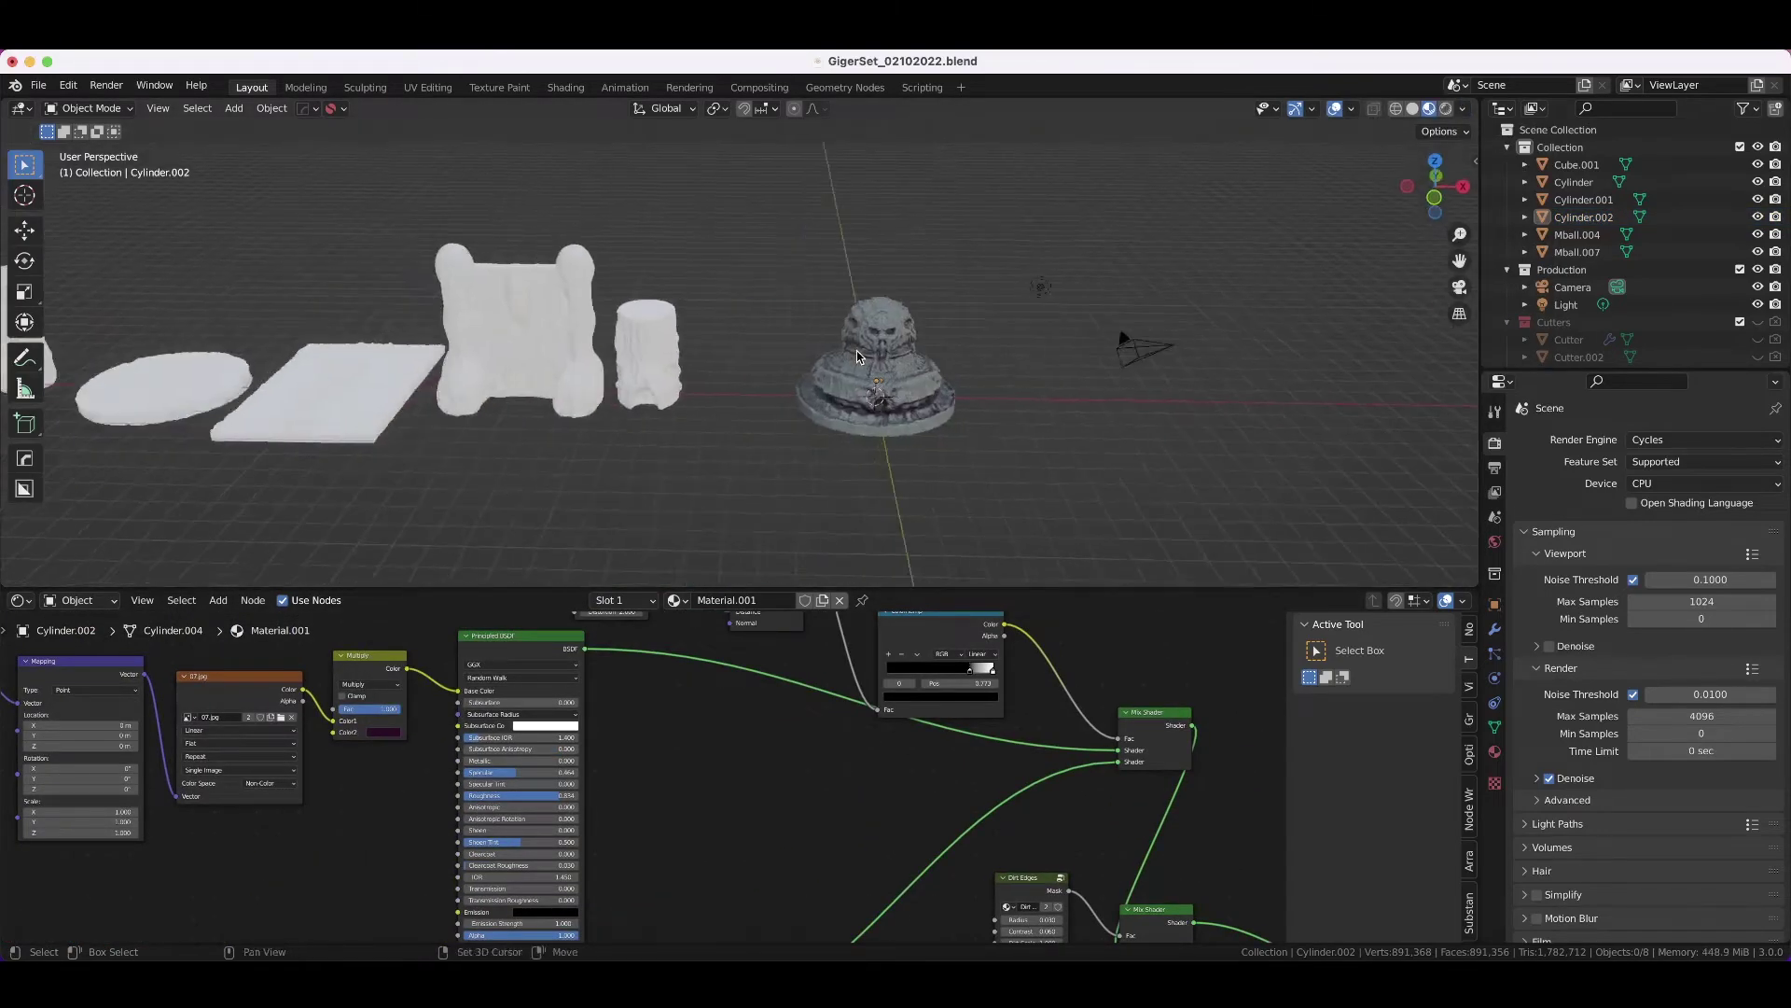
{"action": "key", "text": "a"}
{"action": "key", "text": "ctrl+l"}
{"action": "left_click", "coordinate": [754, 384]}
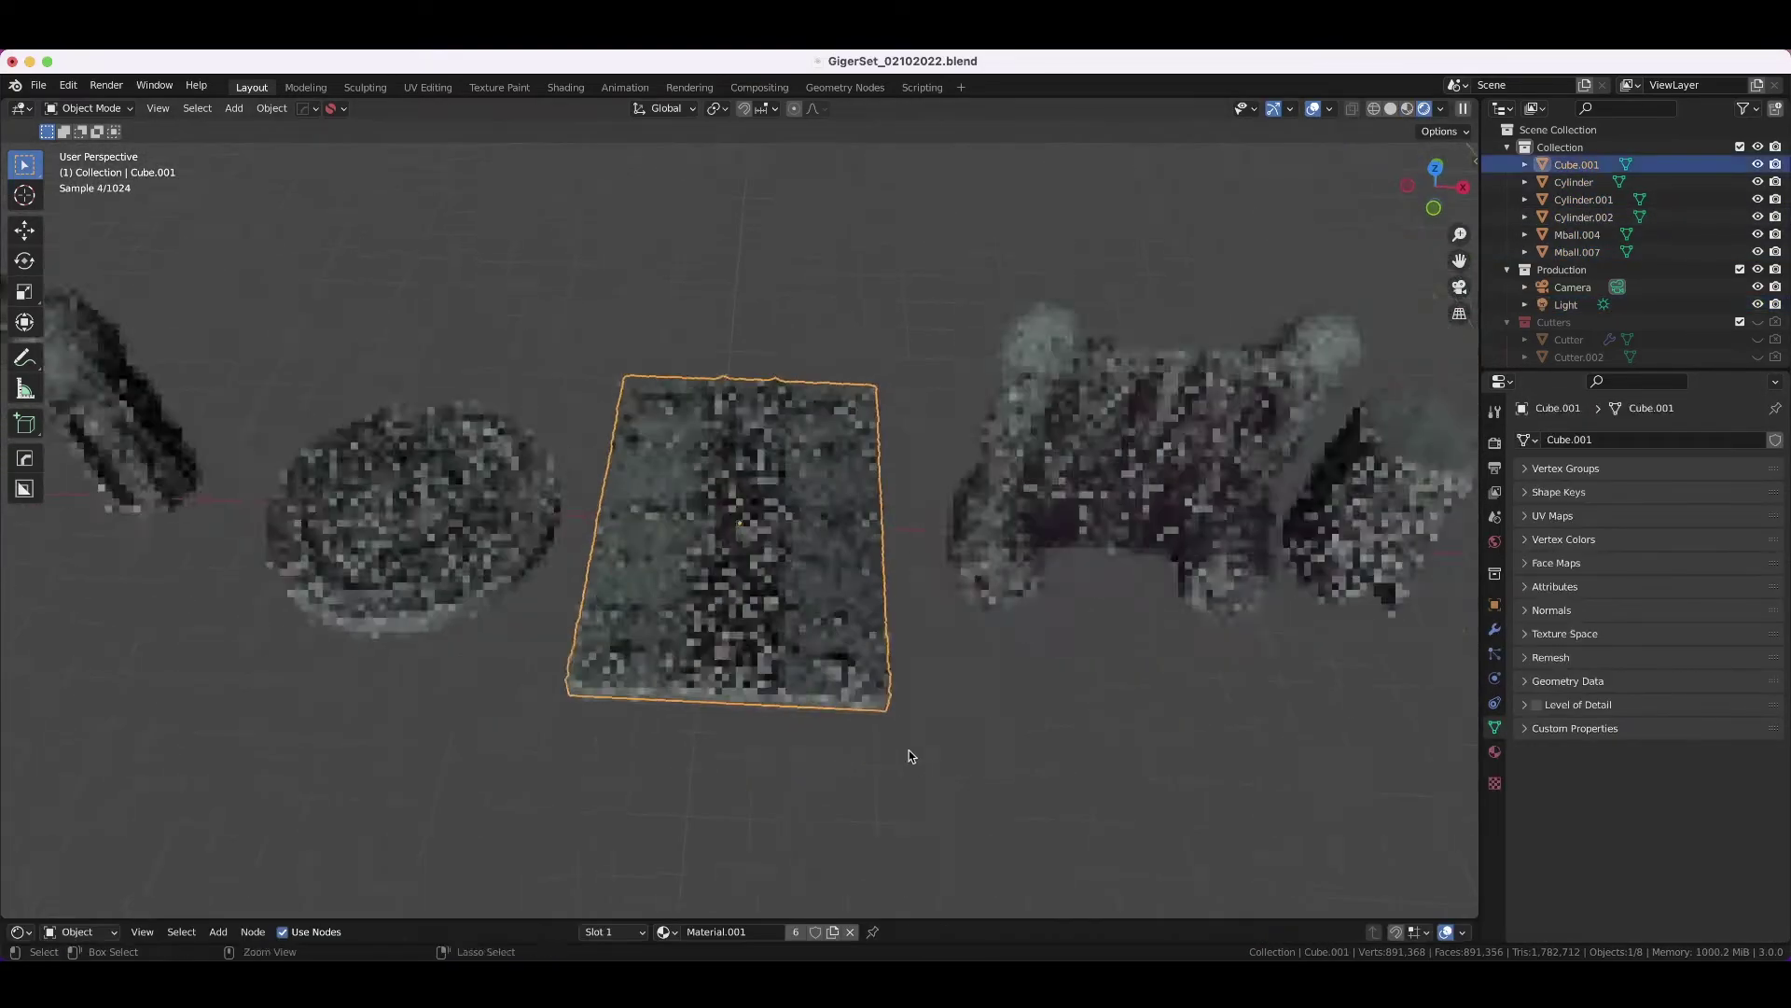
{"action": "scroll", "coordinate": [911, 755], "scroll_direction": "up", "scroll_amount": 2}
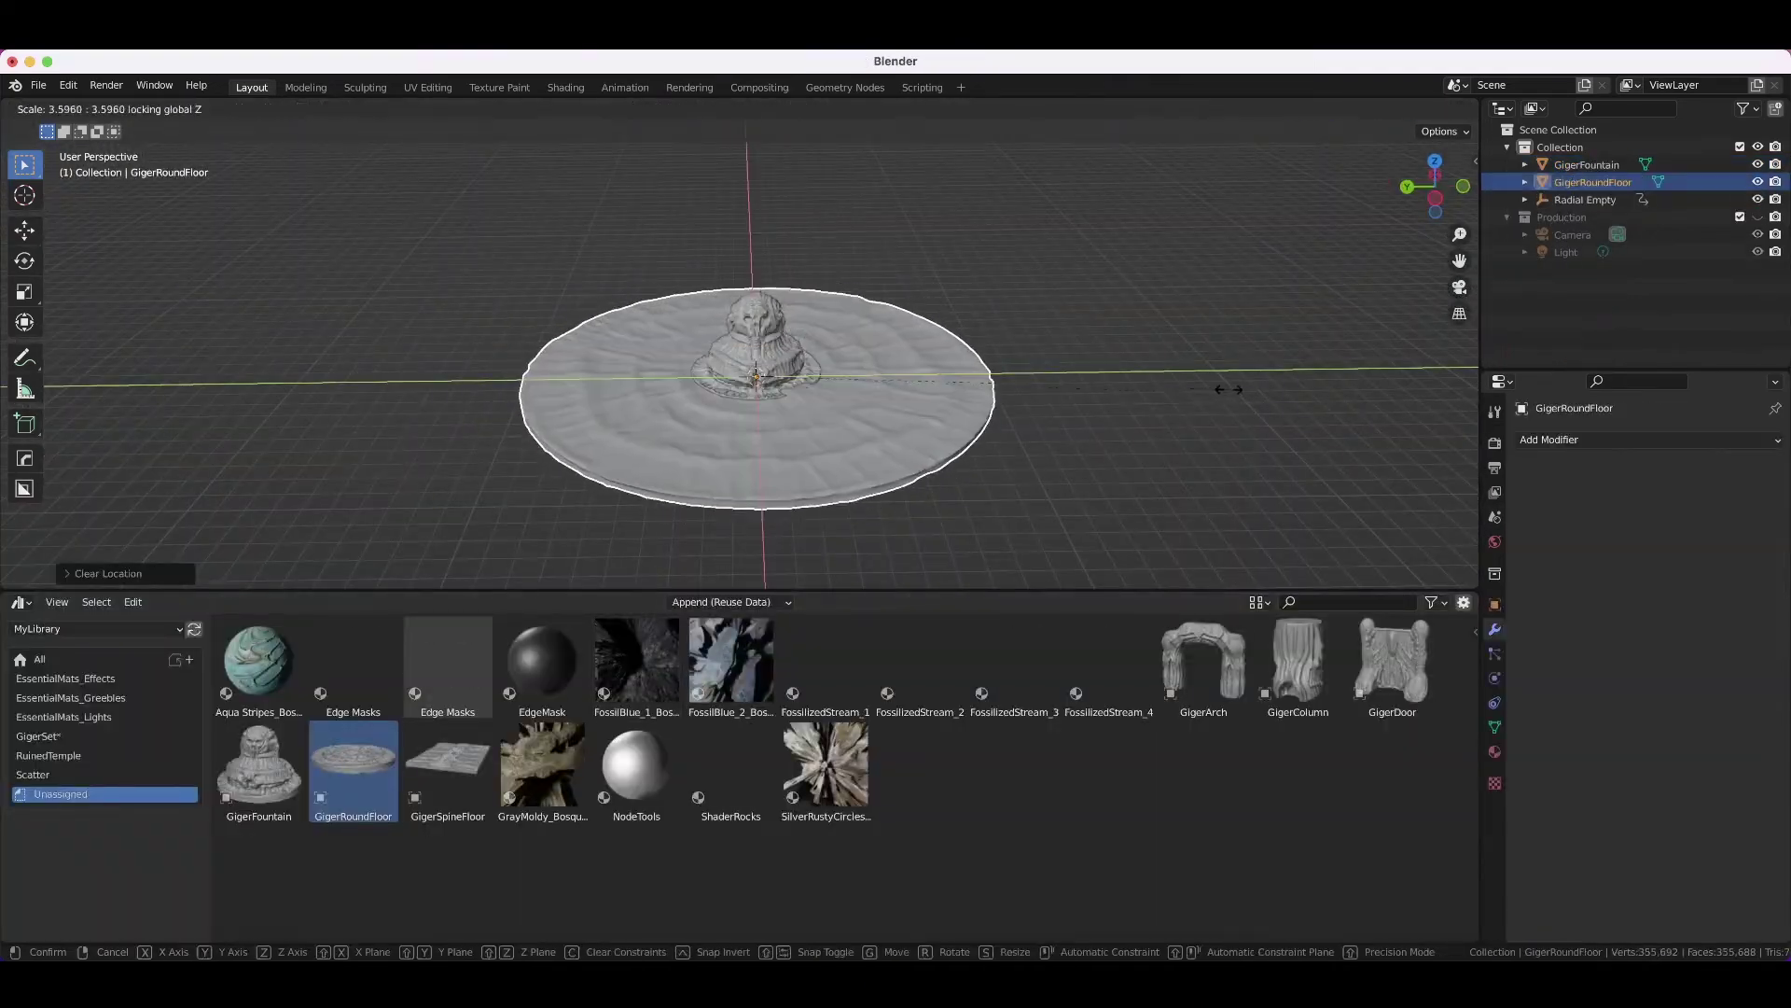
- Lay a rotated GigerSpineFloor path along X leading to the round platform
{"action": "left_click", "coordinate": [1138, 371]}
{"action": "left_click_drag", "start_coordinate": [448, 765], "coordinate": [756, 523]}
{"action": "key", "text": "r"}
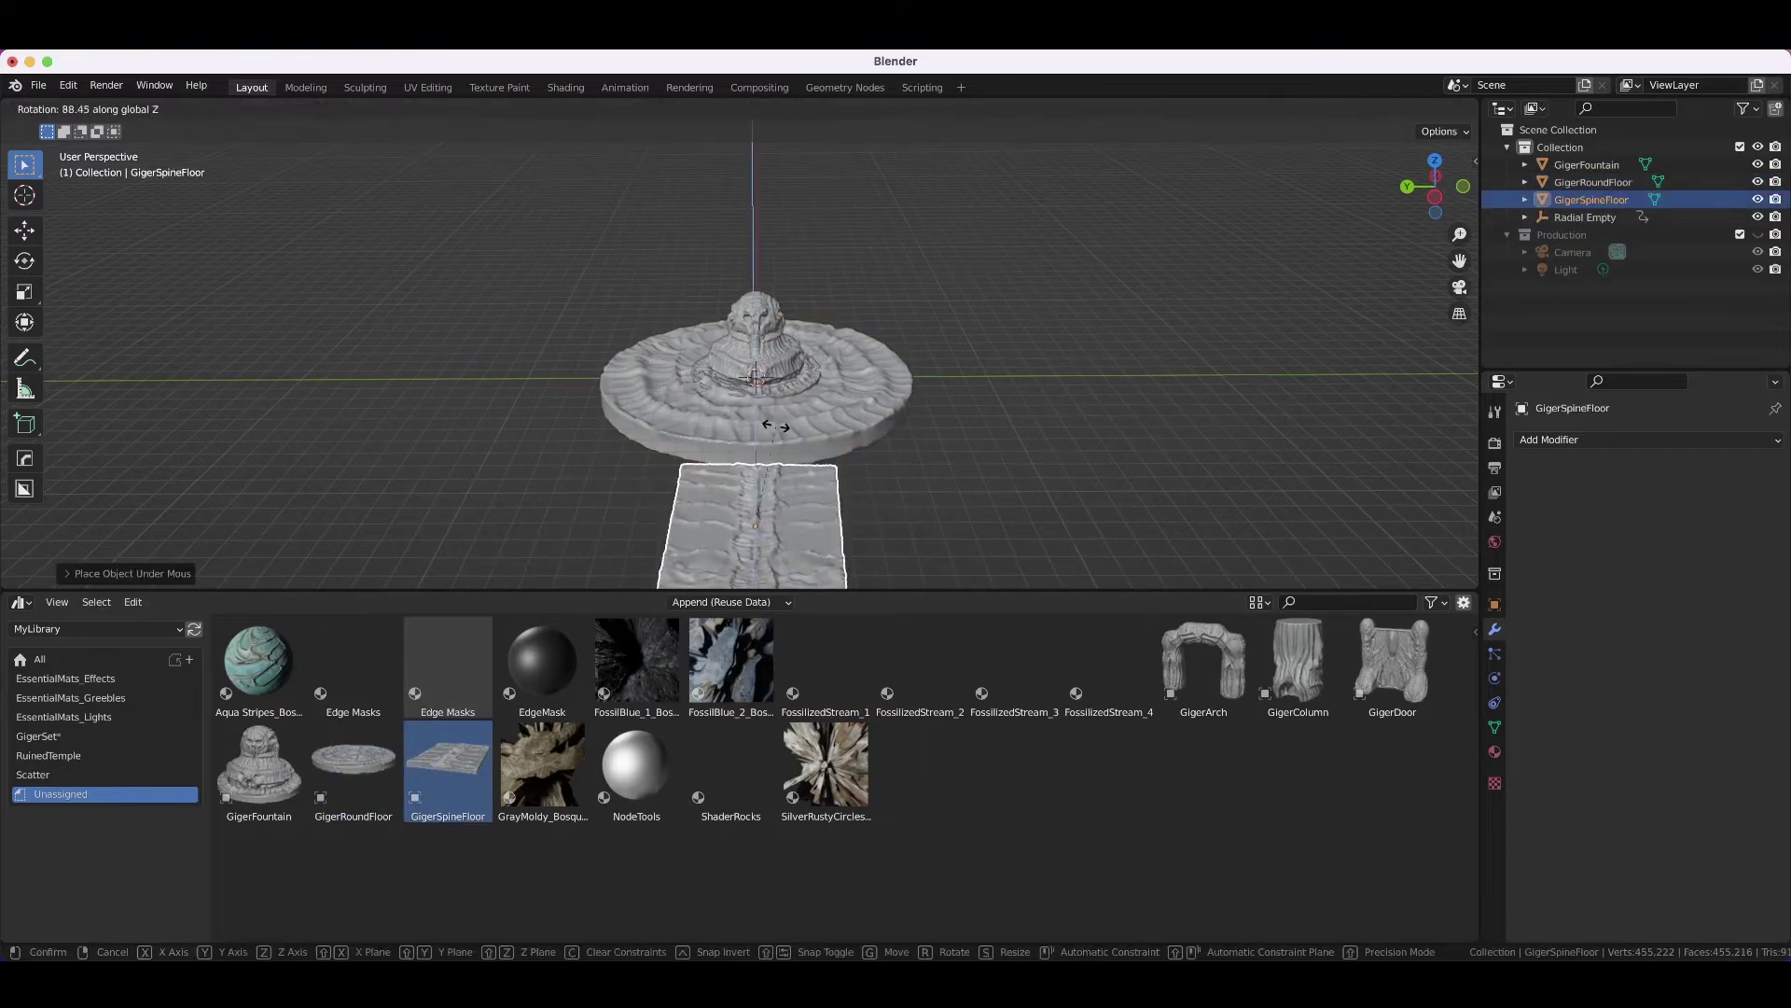
{"action": "left_click", "coordinate": [775, 425]}
{"action": "scroll", "coordinate": [775, 425], "scroll_direction": "up", "scroll_amount": 2}
{"action": "key", "text": "g"}
{"action": "key", "text": "x"}
{"action": "middle_click_drag", "start_coordinate": [702, 538], "coordinate": [919, 499]}
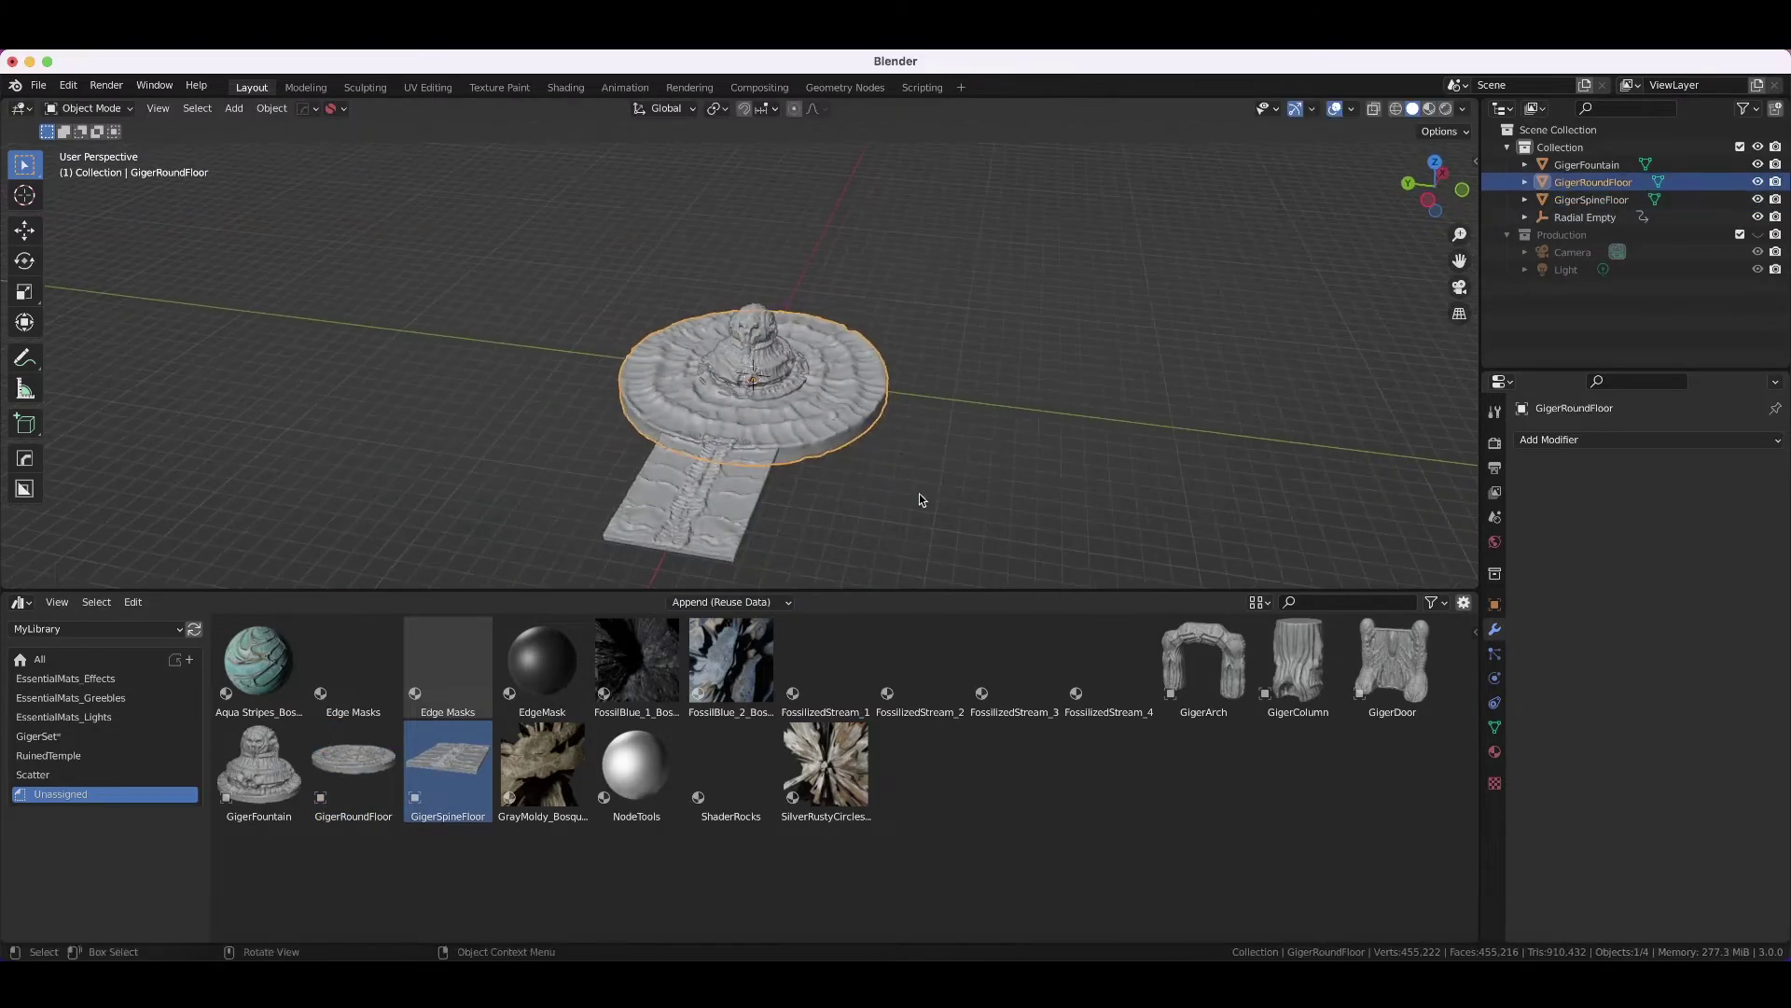
- Add a larger second round floor and set GigerDoor behind the platform
{"action": "left_click_drag", "start_coordinate": [353, 760], "coordinate": [1058, 452]}
{"action": "key", "text": "s"}
{"action": "left_click", "coordinate": [1166, 452]}
{"action": "mouse_move", "coordinate": [1392, 668]}
{"action": "left_mouse_down"}
{"action": "mouse_move", "coordinate": [955, 317]}
{"action": "mouse_move", "coordinate": [989, 364]}
{"action": "left_mouse_up"}
{"action": "middle_click_drag", "start_coordinate": [989, 364], "coordinate": [840, 419]}
- Move the spine floor to the platform edge and repeat it with an Array modifier (count 4)
{"action": "left_click", "coordinate": [532, 508]}
{"action": "key", "text": "g"}
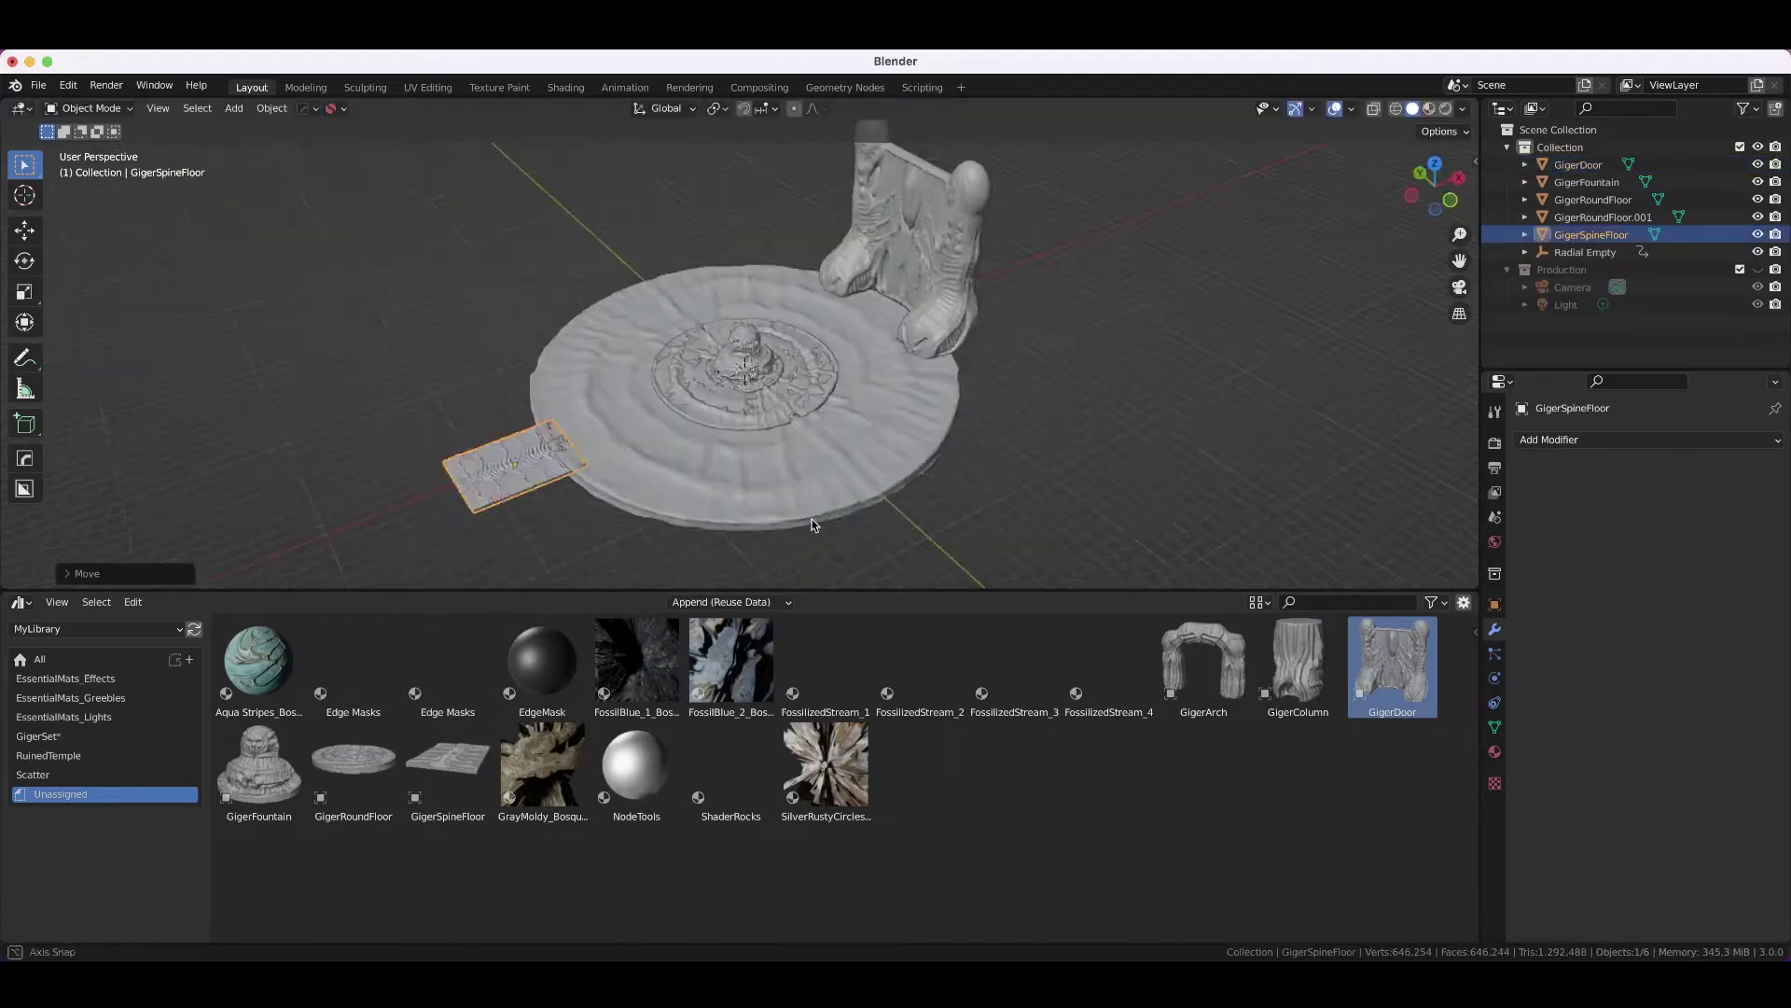
{"action": "middle_click_drag", "start_coordinate": [811, 526], "coordinate": [933, 486]}
{"action": "left_click", "coordinate": [1646, 439]}
{"action": "left_click", "coordinate": [1381, 492]}
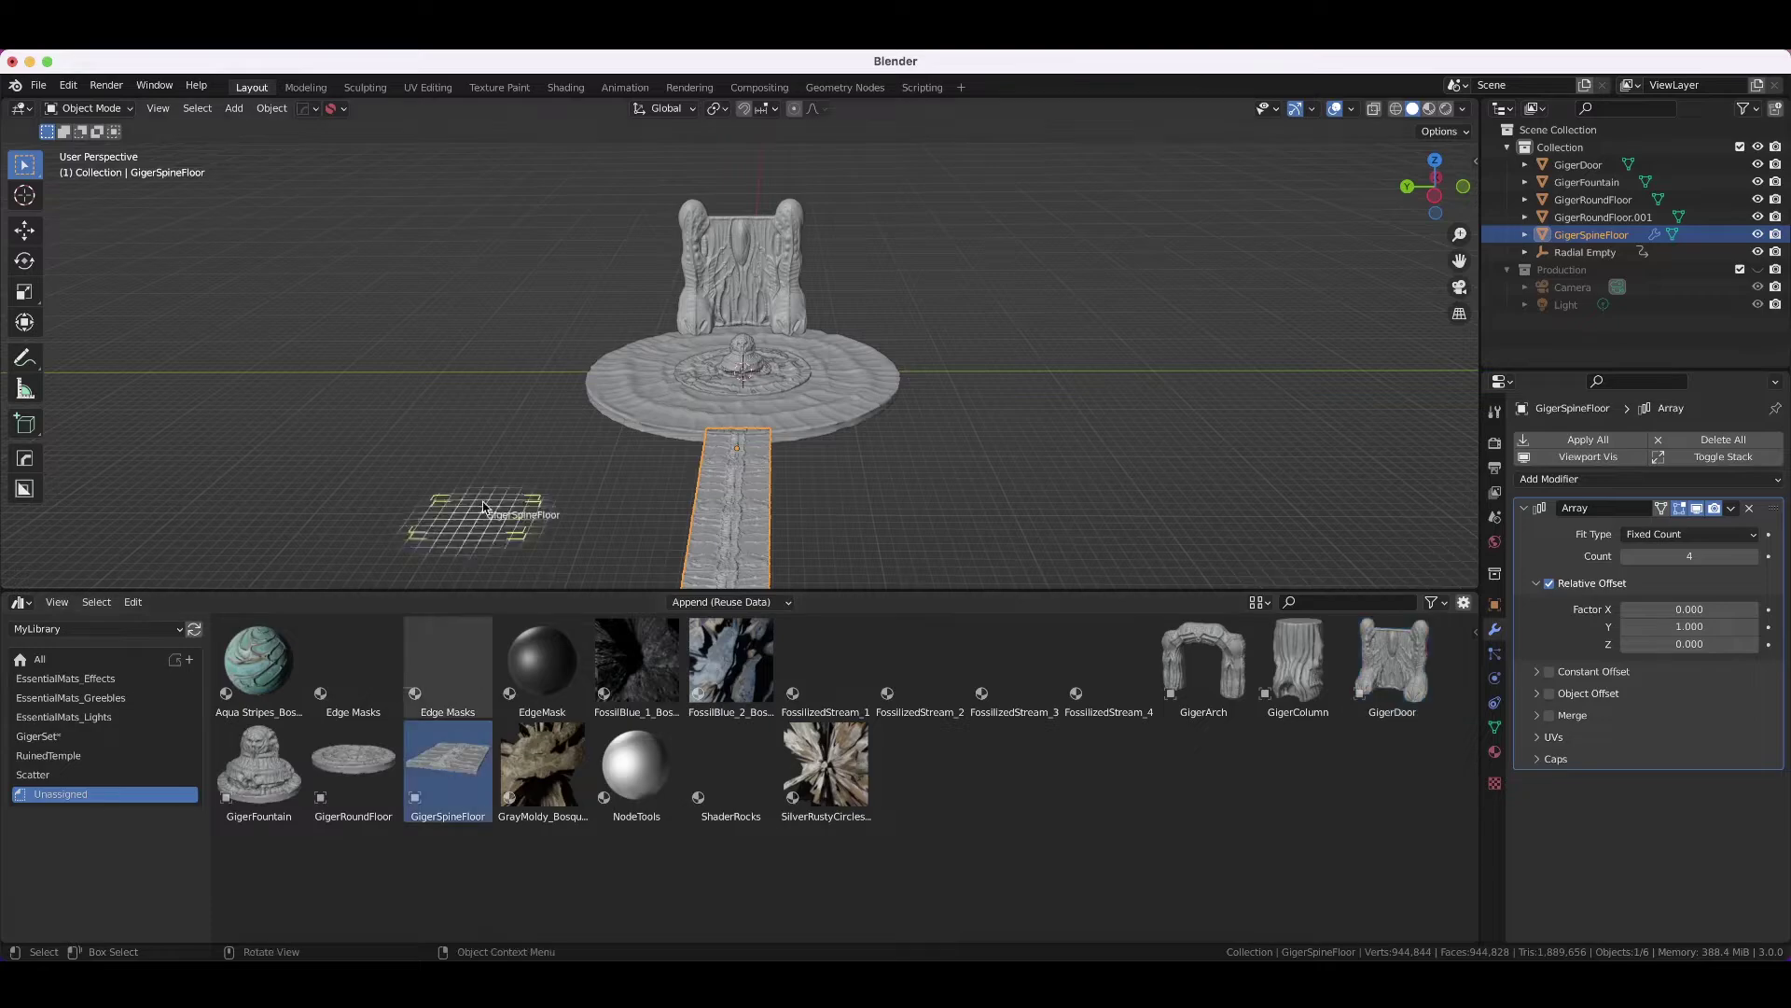
- Stand a second GigerSpineFloor upright as a wall panel, rotated 90° on X and -45° on Z
{"action": "left_click_drag", "start_coordinate": [448, 763], "coordinate": [516, 357]}
{"action": "key", "text": "r"}
{"action": "key", "text": "x"}
{"action": "scroll", "coordinate": [747, 409], "scroll_direction": "up", "scroll_amount": 4}
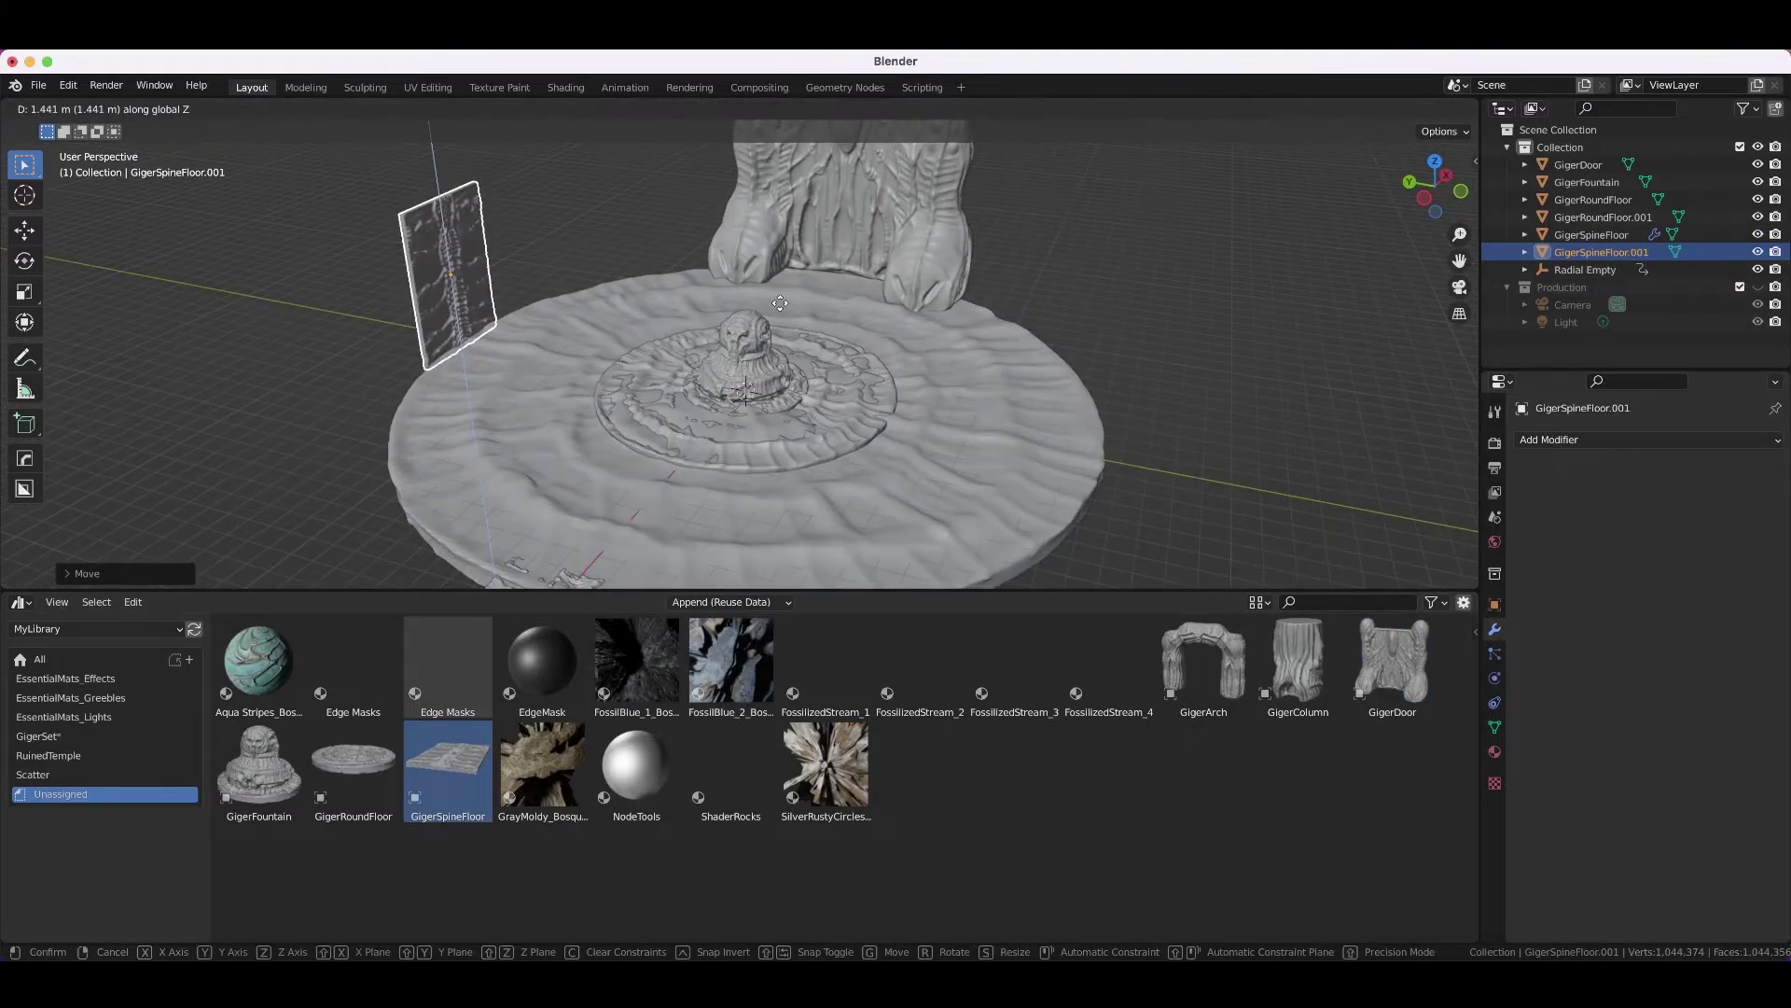
{"action": "mouse_move", "coordinate": [948, 157]}
{"action": "middle_mouse_down"}
{"action": "mouse_move", "coordinate": [767, 460]}
{"action": "mouse_move", "coordinate": [746, 427]}
{"action": "middle_mouse_up"}
{"action": "key", "text": "r"}
{"action": "key", "text": "z"}
{"action": "scroll", "coordinate": [747, 426], "scroll_direction": "down", "scroll_amount": 5}
{"action": "left_click", "coordinate": [746, 426]}
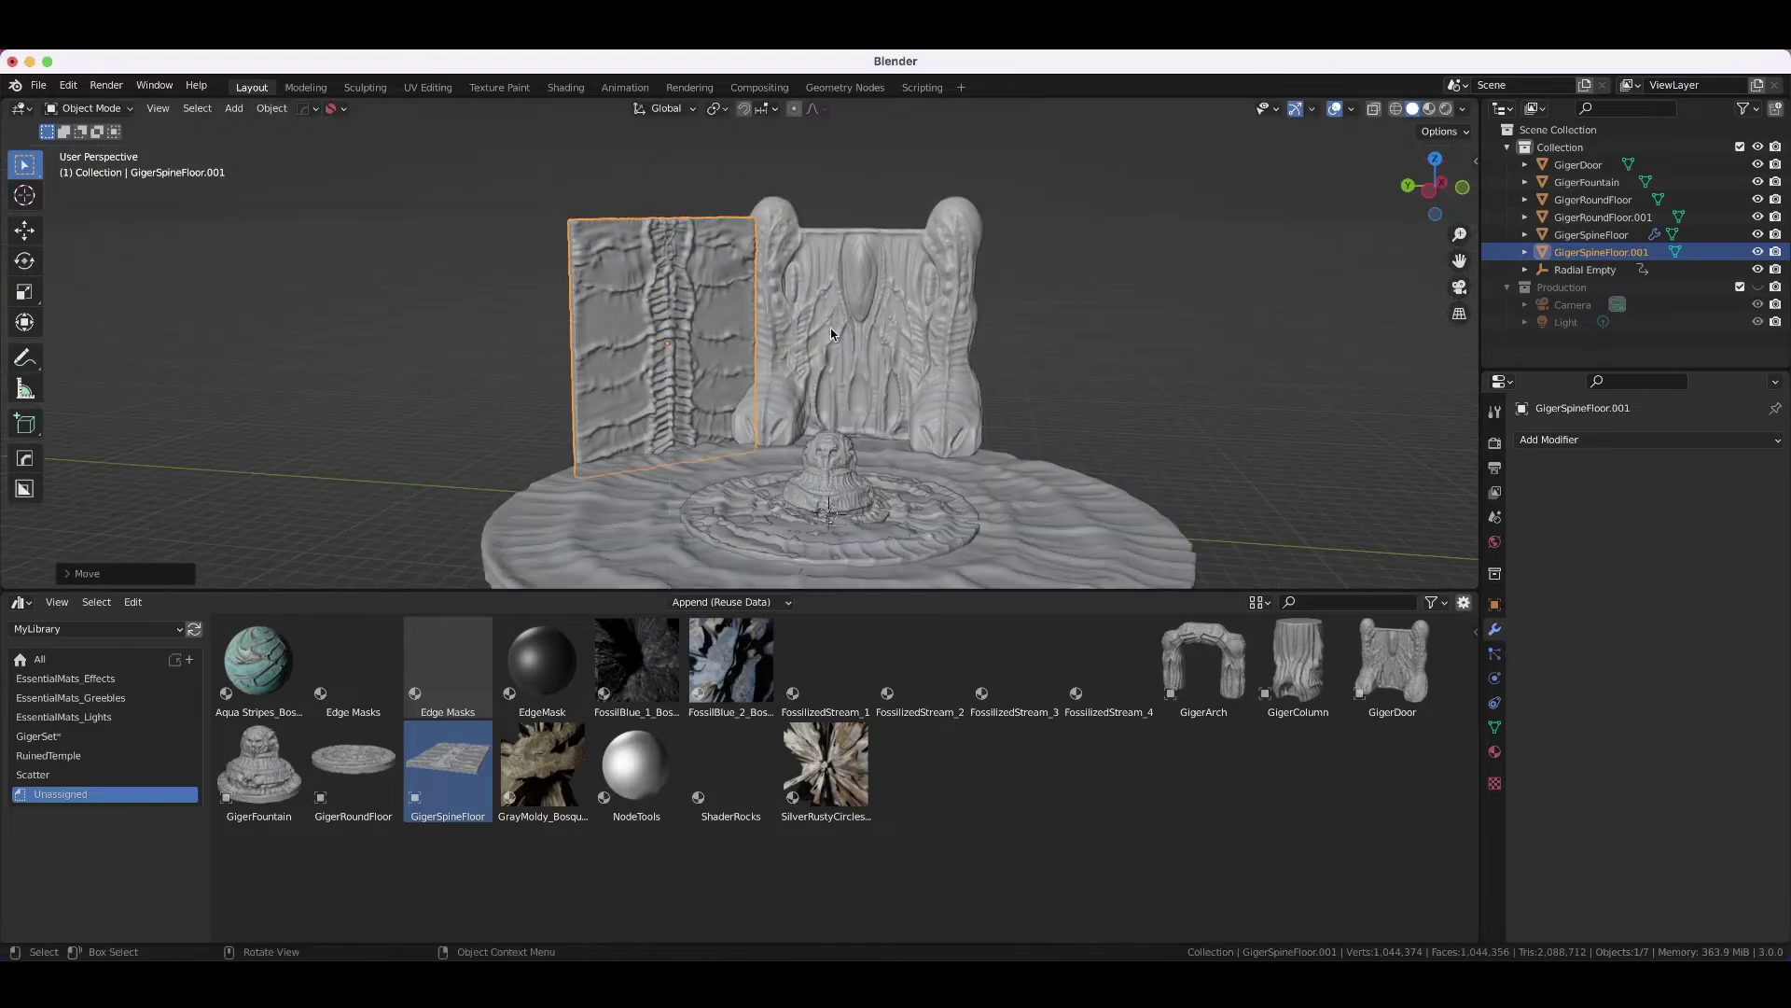
- Copy the spine panel to the right of the door and place a GigerArch beside it
{"action": "key", "text": "shift+d"}
{"action": "left_click", "coordinate": [1047, 388]}
{"action": "mouse_move", "coordinate": [1048, 388]}
{"action": "middle_mouse_down"}
{"action": "mouse_move", "coordinate": [860, 484]}
{"action": "mouse_move", "coordinate": [977, 451]}
{"action": "middle_mouse_up"}
{"action": "left_click_drag", "start_coordinate": [1203, 662], "coordinate": [1232, 410]}
{"action": "mouse_move", "coordinate": [1232, 411]}
{"action": "middle_mouse_down"}
{"action": "mouse_move", "coordinate": [947, 508]}
{"action": "mouse_move", "coordinate": [1132, 328]}
{"action": "mouse_move", "coordinate": [1060, 488]}
{"action": "middle_mouse_up"}
- Copy the arch to the other side; give the spine path a 0.940 X-offset array and X-flipped Mirror
{"action": "key", "text": "shift+d"}
{"action": "left_click", "coordinate": [940, 477]}
{"action": "left_click", "coordinate": [672, 550]}
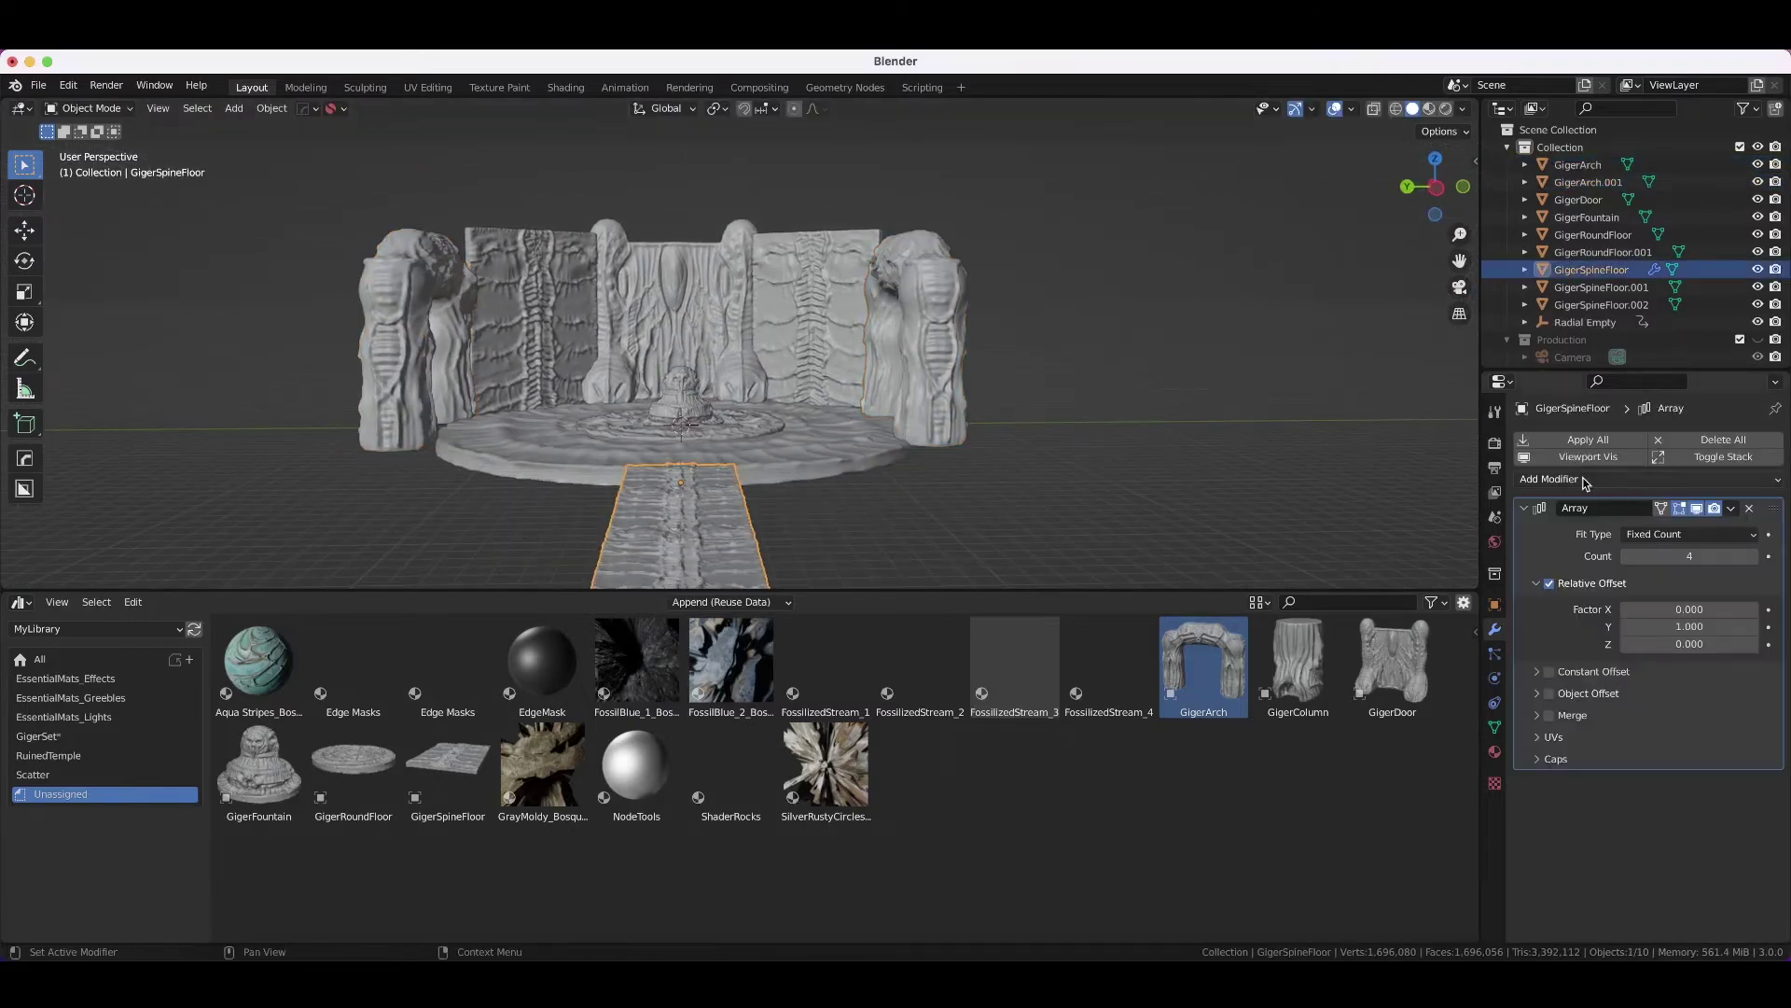
{"action": "left_click_drag", "start_coordinate": [1685, 884], "coordinate": [1670, 883]}
{"action": "left_click", "coordinate": [1568, 479]}
{"action": "left_click", "coordinate": [1404, 728]}
{"action": "left_click", "coordinate": [1645, 845]}
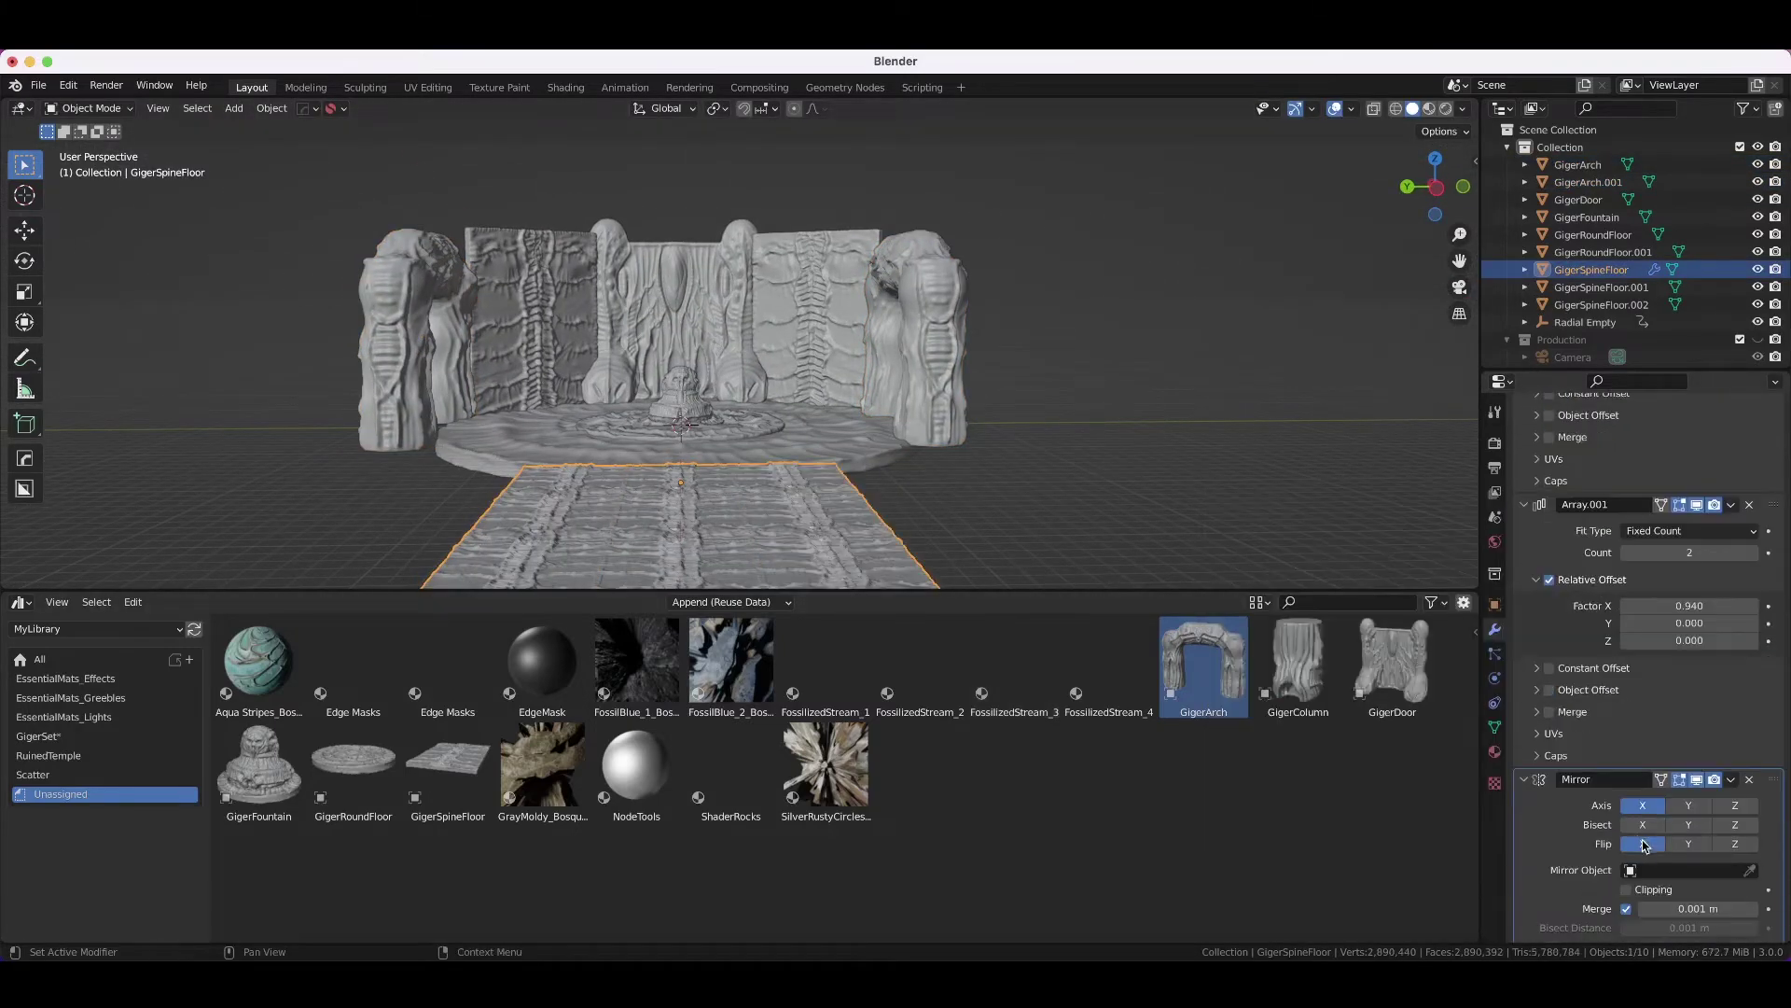
- Duplicate GigerDoor and turn the copy around Z into place
{"action": "mouse_move", "coordinate": [840, 391]}
{"action": "middle_mouse_down"}
{"action": "mouse_move", "coordinate": [933, 355]}
{"action": "mouse_move", "coordinate": [771, 428]}
{"action": "middle_mouse_up"}
{"action": "left_click", "coordinate": [961, 308]}
{"action": "scroll", "coordinate": [770, 429], "scroll_direction": "down", "scroll_amount": 5}
{"action": "key", "text": "shift+d"}
{"action": "key", "text": "r"}
{"action": "key", "text": "z"}
{"action": "left_click", "coordinate": [599, 455]}
- Frame the temple through the scene camera and select the camera to adjust it
{"action": "key", "text": "KP_0"}
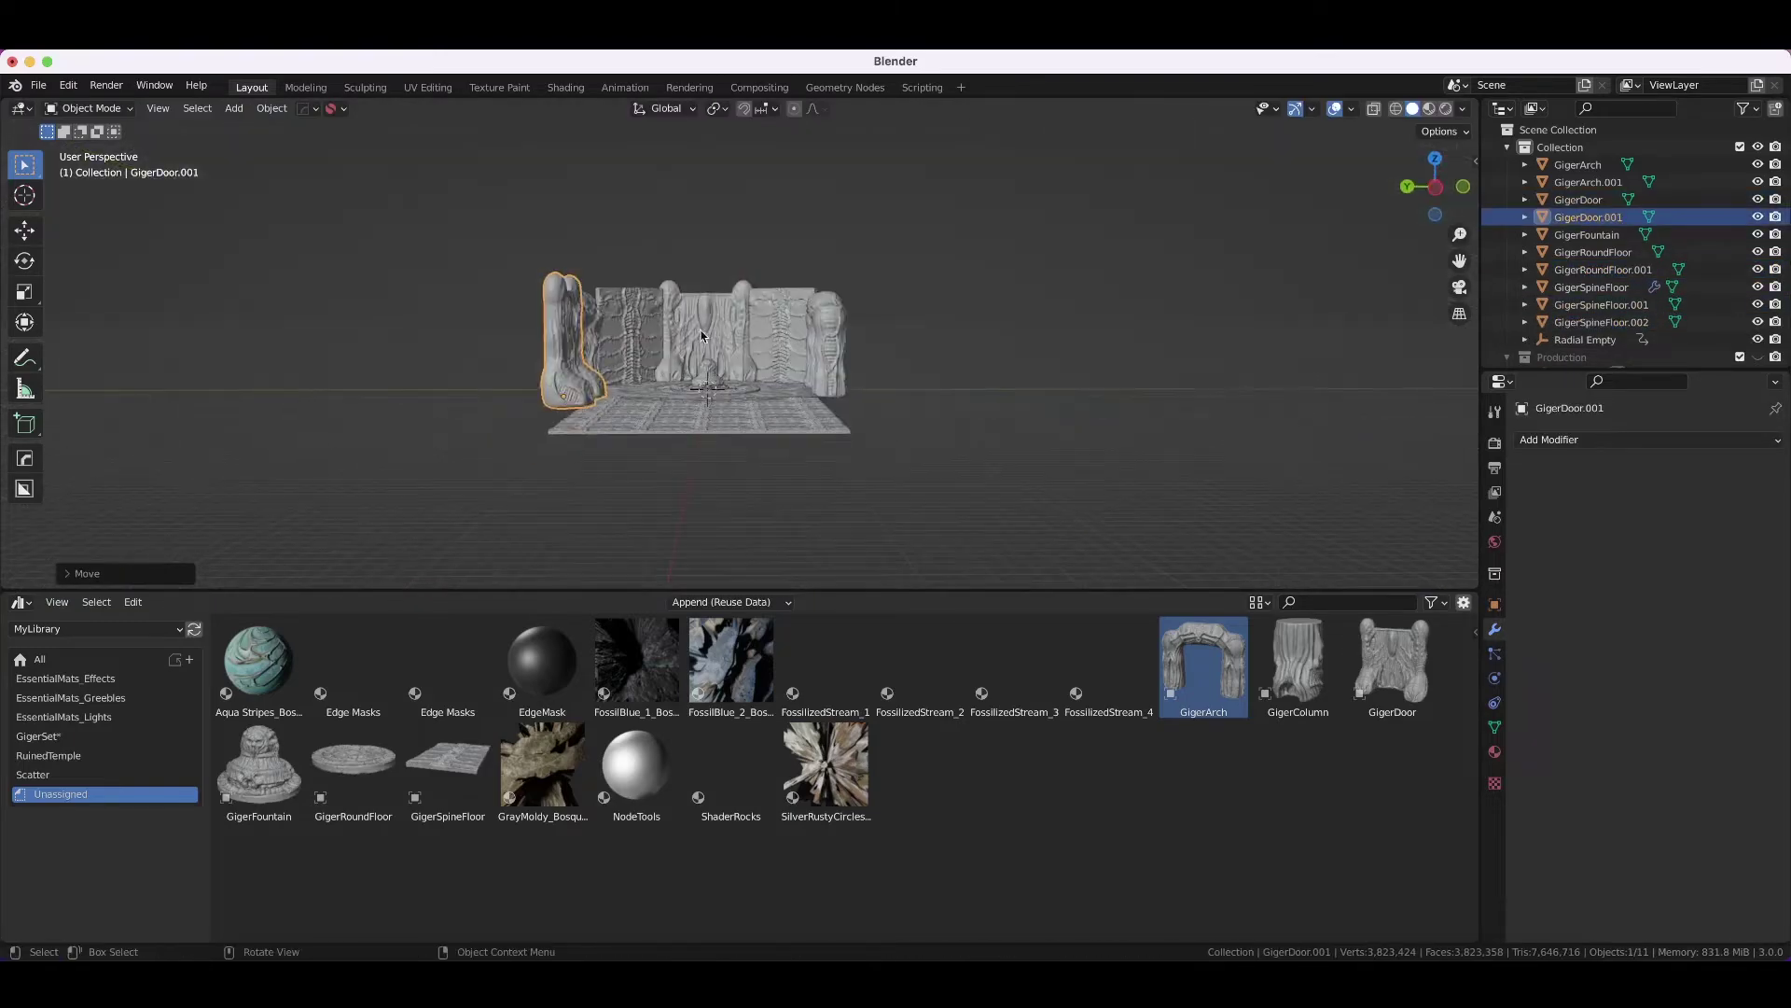
{"action": "left_click", "coordinate": [1100, 434]}
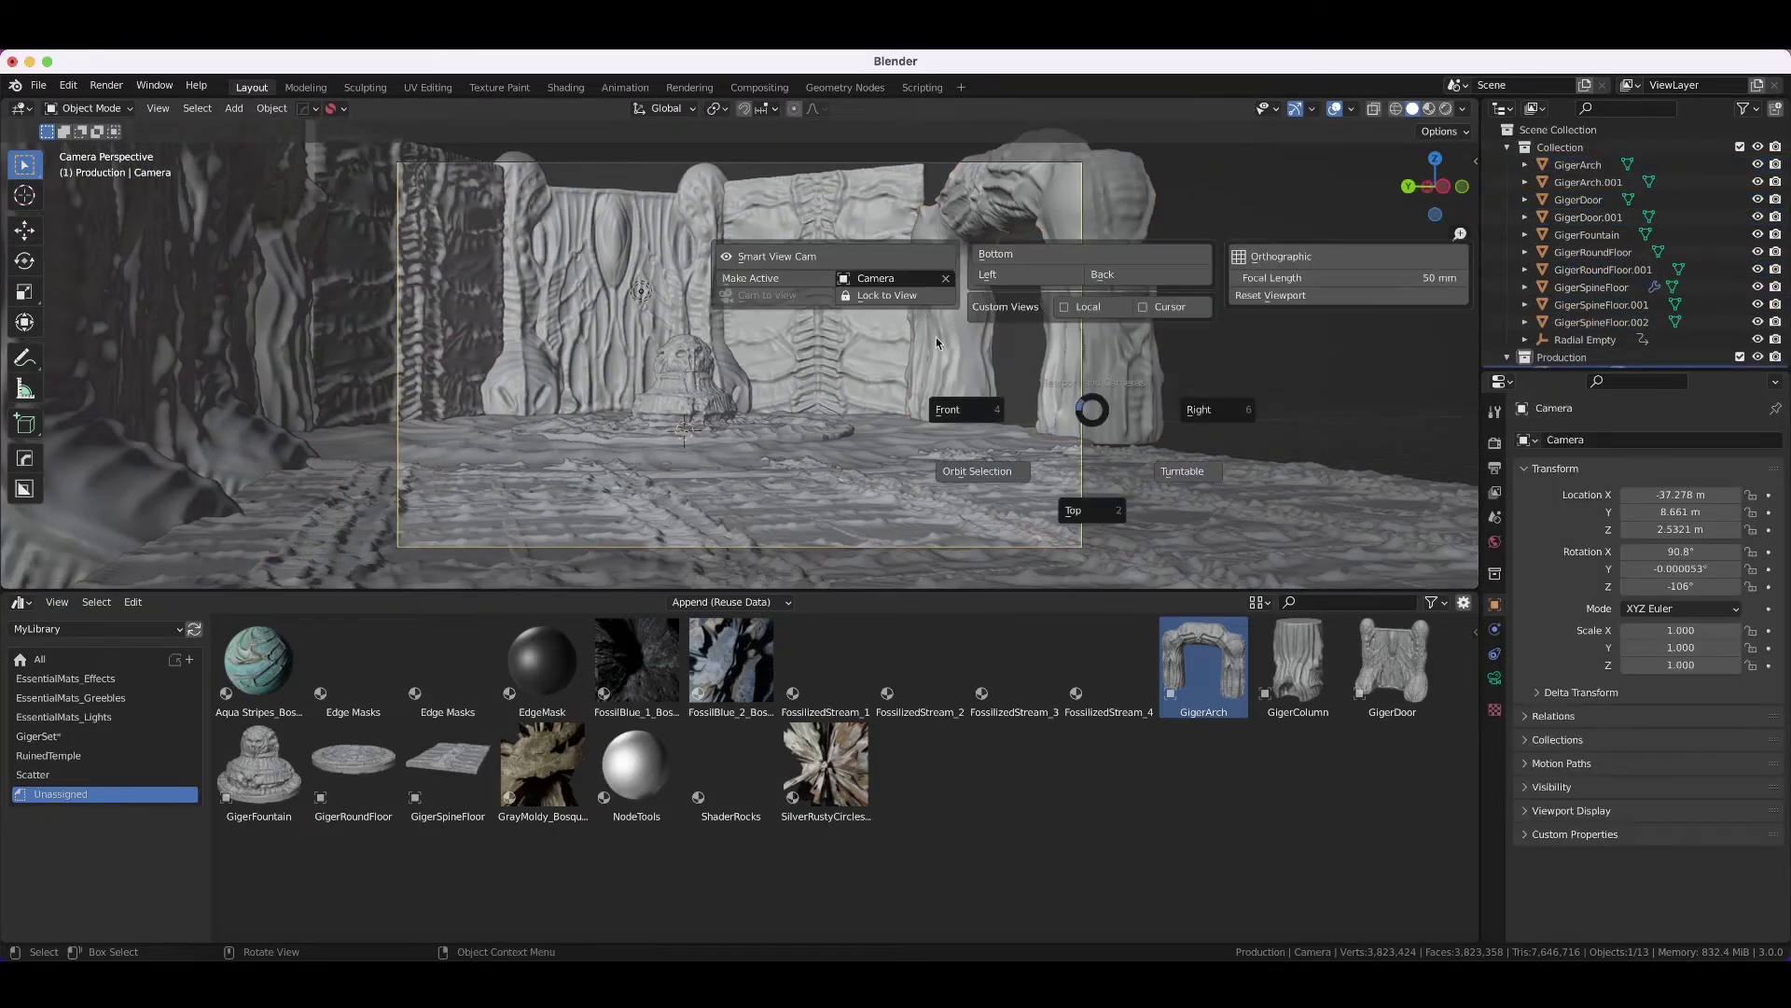
{"action": "left_click", "coordinate": [1496, 678]}
{"action": "scroll", "coordinate": [879, 407], "scroll_direction": "up", "scroll_amount": 3}
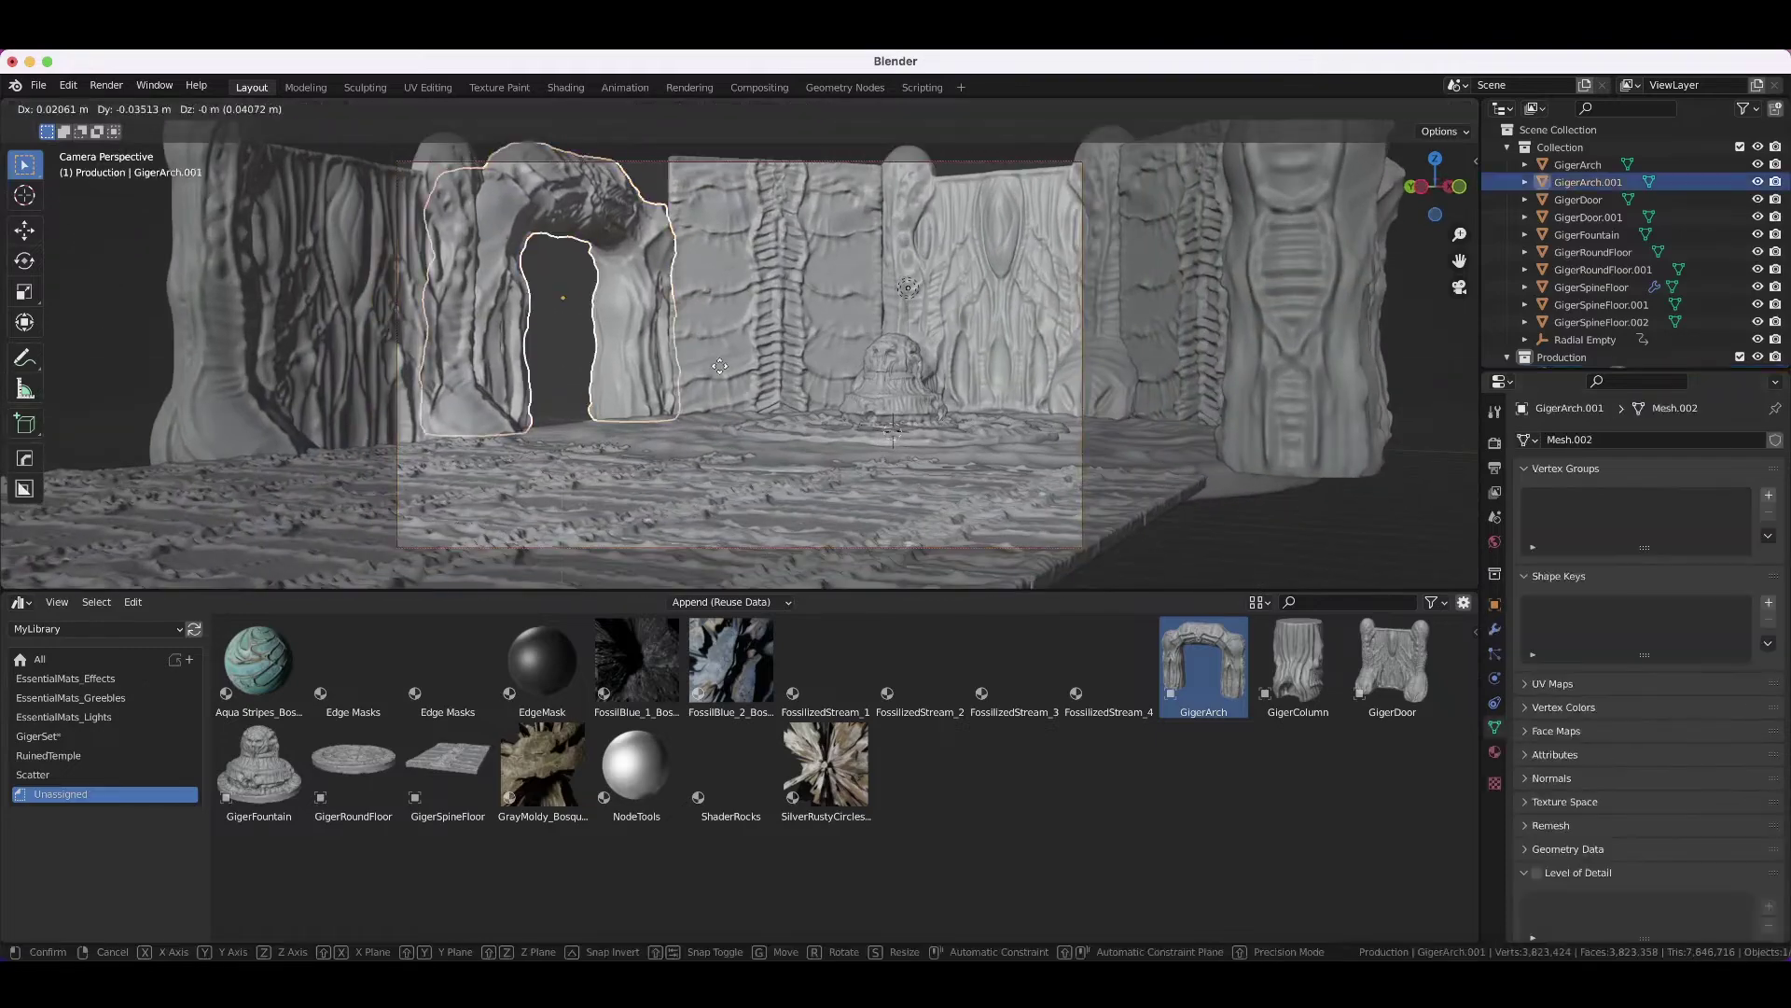
{"action": "left_click", "coordinate": [879, 407]}
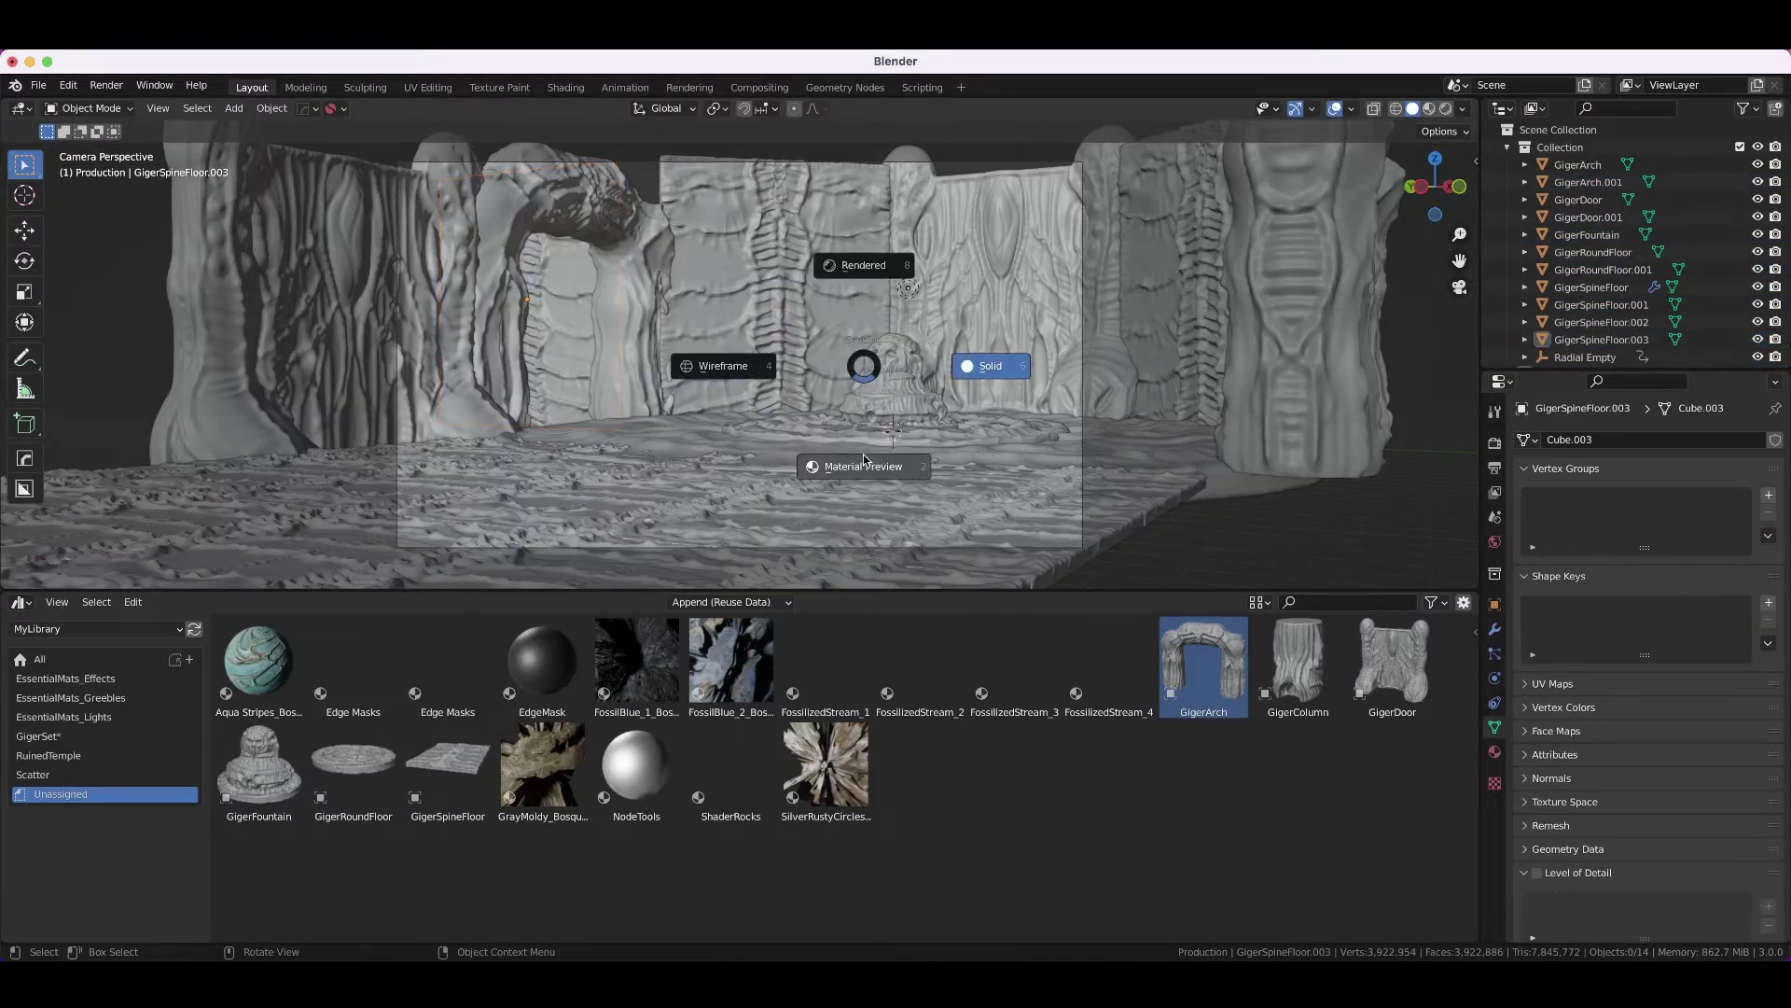
- Preview the temple in Rendered shading with Ambient Occlusion turned off in Render properties
{"action": "left_click", "coordinate": [864, 465]}
{"action": "key", "text": "z"}
{"action": "key", "text": "8"}
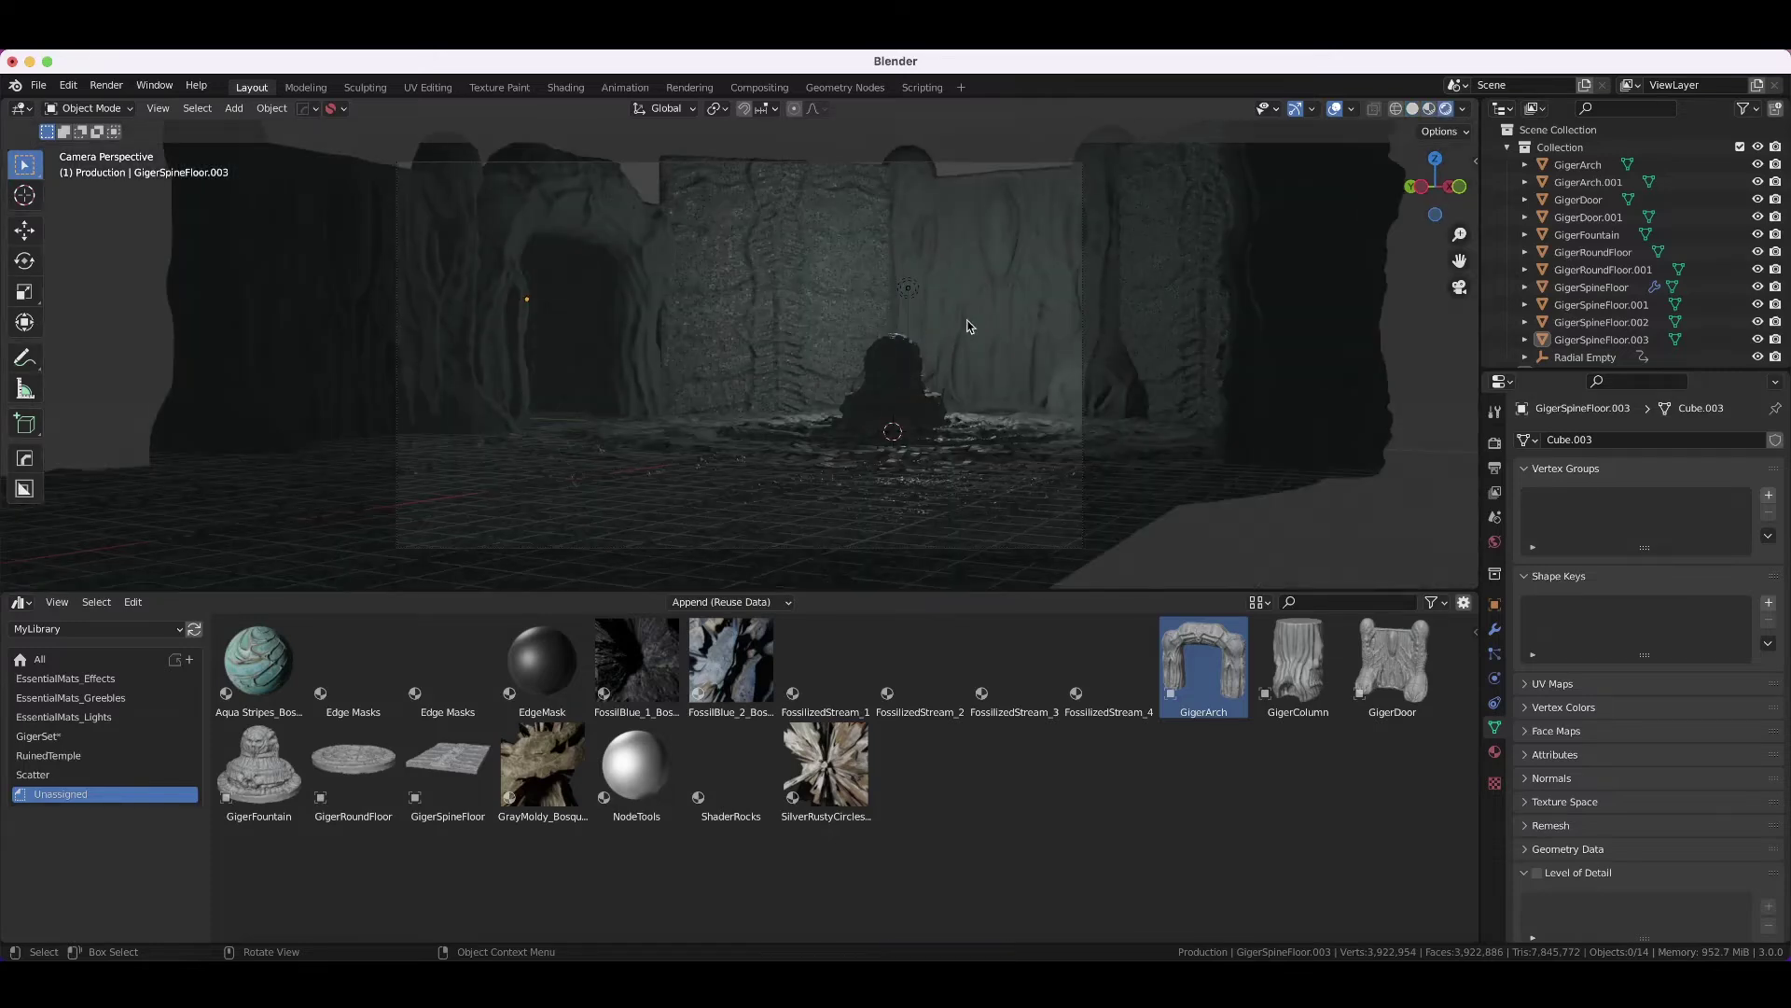
{"action": "left_click", "coordinate": [1494, 442]}
{"action": "left_click", "coordinate": [1539, 564]}
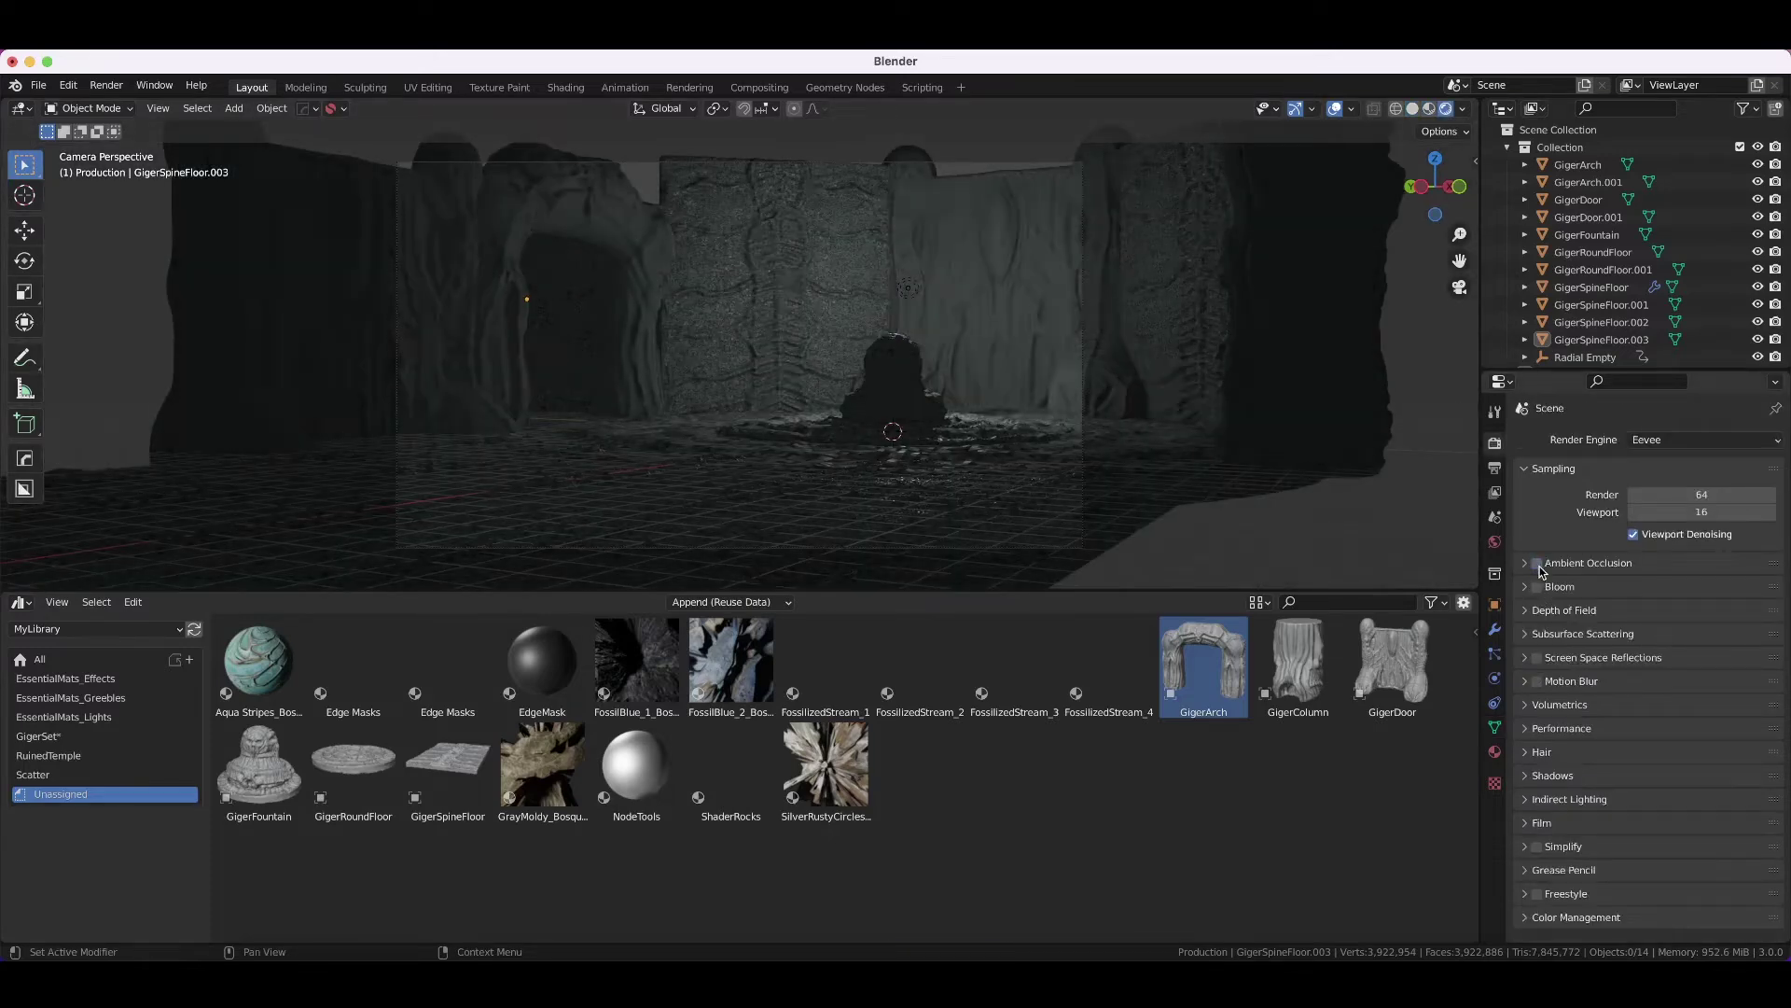
- Move the light about 3 m along Y and duplicate the spine floor panel into a wall behind the fountain
{"action": "left_click", "coordinate": [1412, 108]}
{"action": "middle_click_drag", "start_coordinate": [840, 373], "coordinate": [987, 371]}
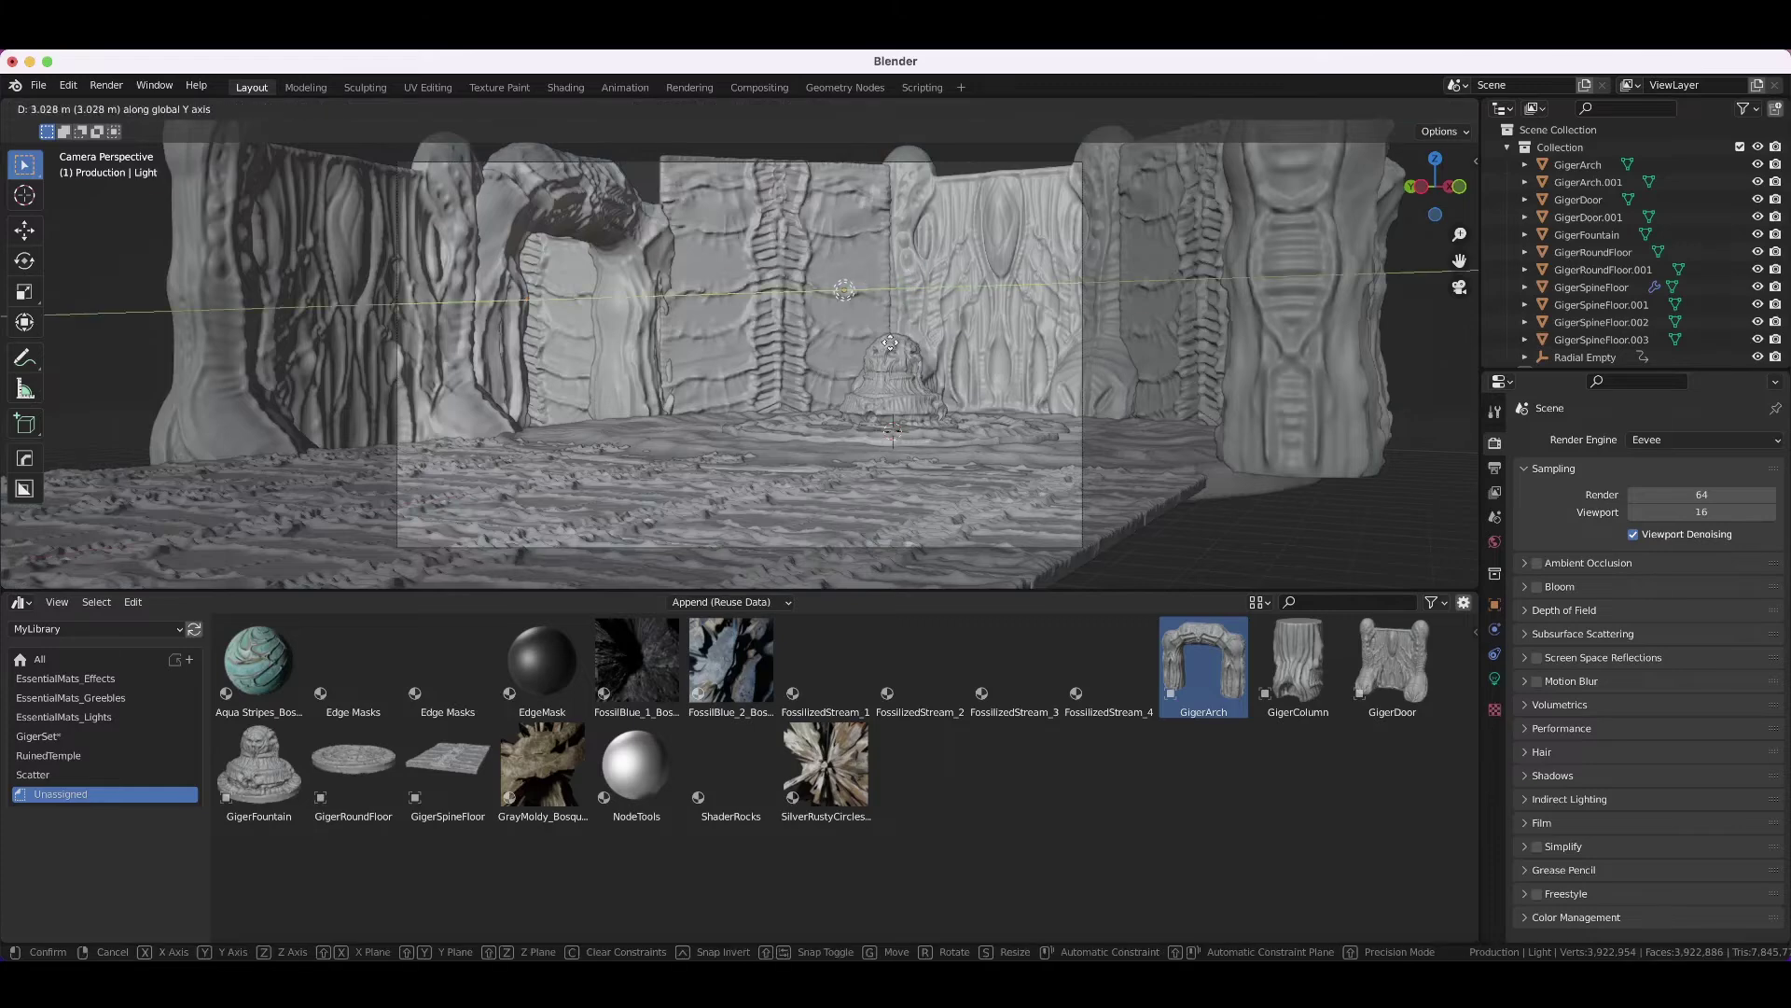
{"action": "left_click", "coordinate": [1495, 678]}
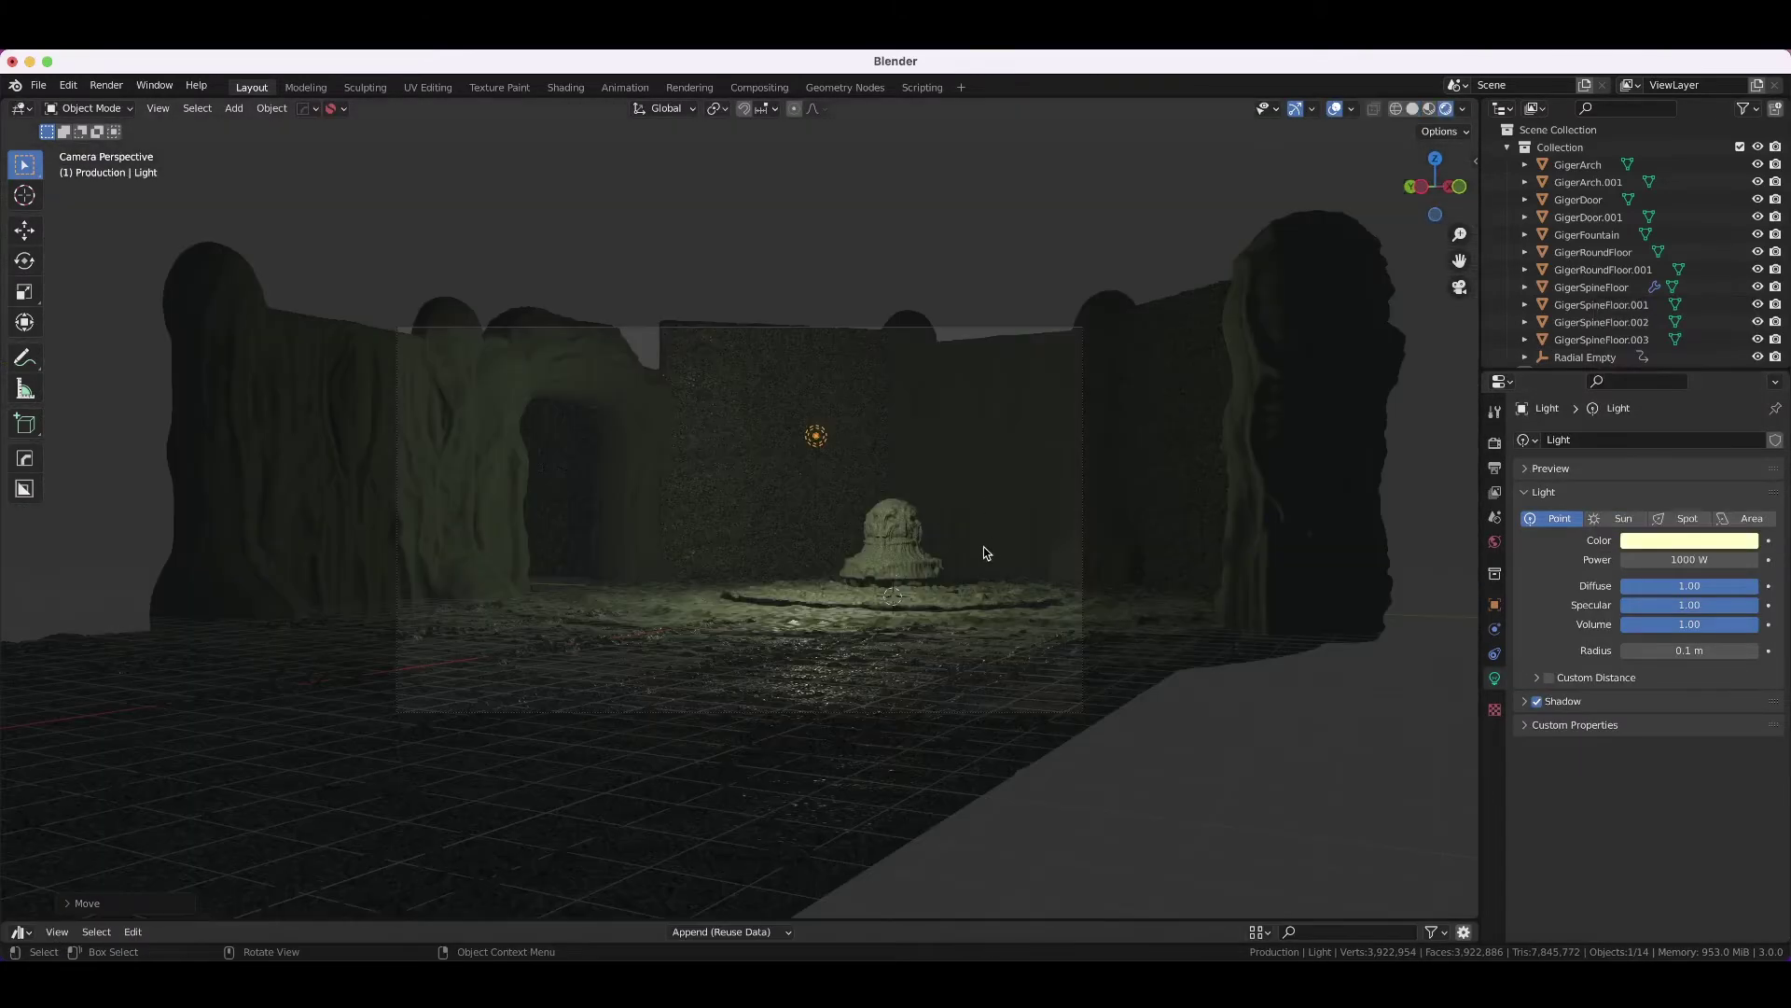
{"action": "key", "text": "shift+d"}
{"action": "key", "text": "y"}
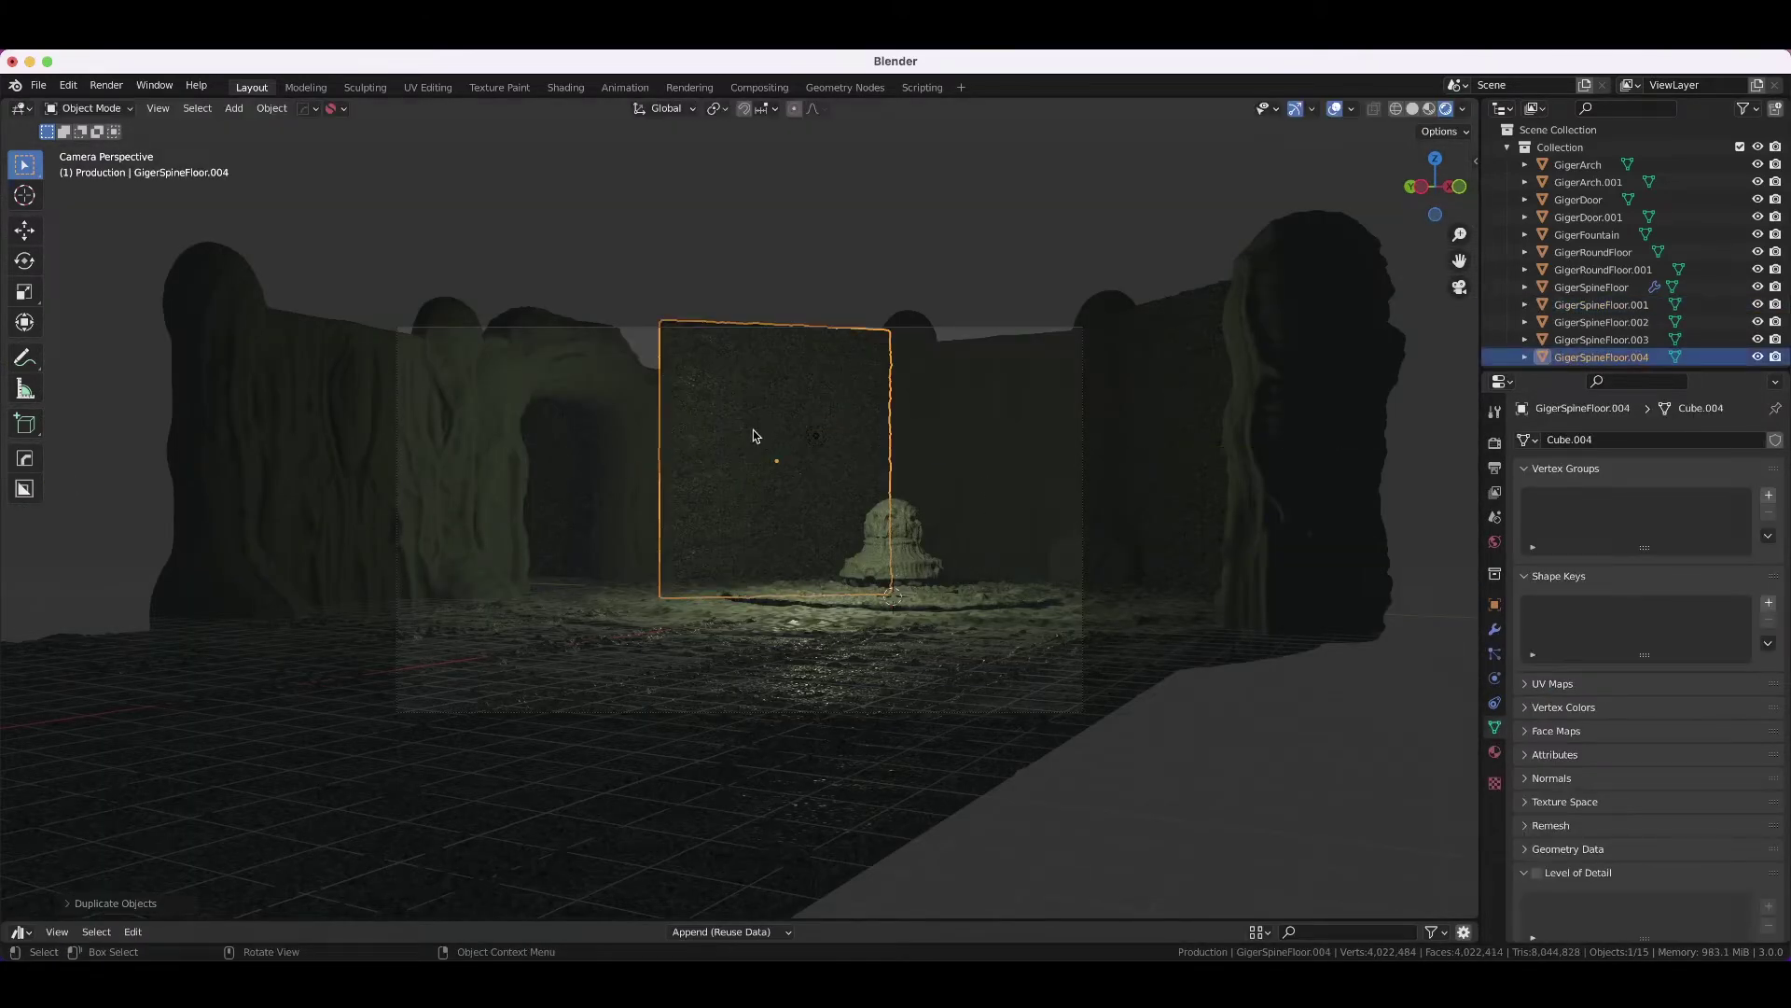
- Move the second point light about 6 m along X into the left doorway, make it pale blue, and duplicate it
{"action": "left_click", "coordinate": [818, 445]}
{"action": "left_click", "coordinate": [1412, 108]}
{"action": "middle_click_drag", "start_coordinate": [839, 467], "coordinate": [1026, 448]}
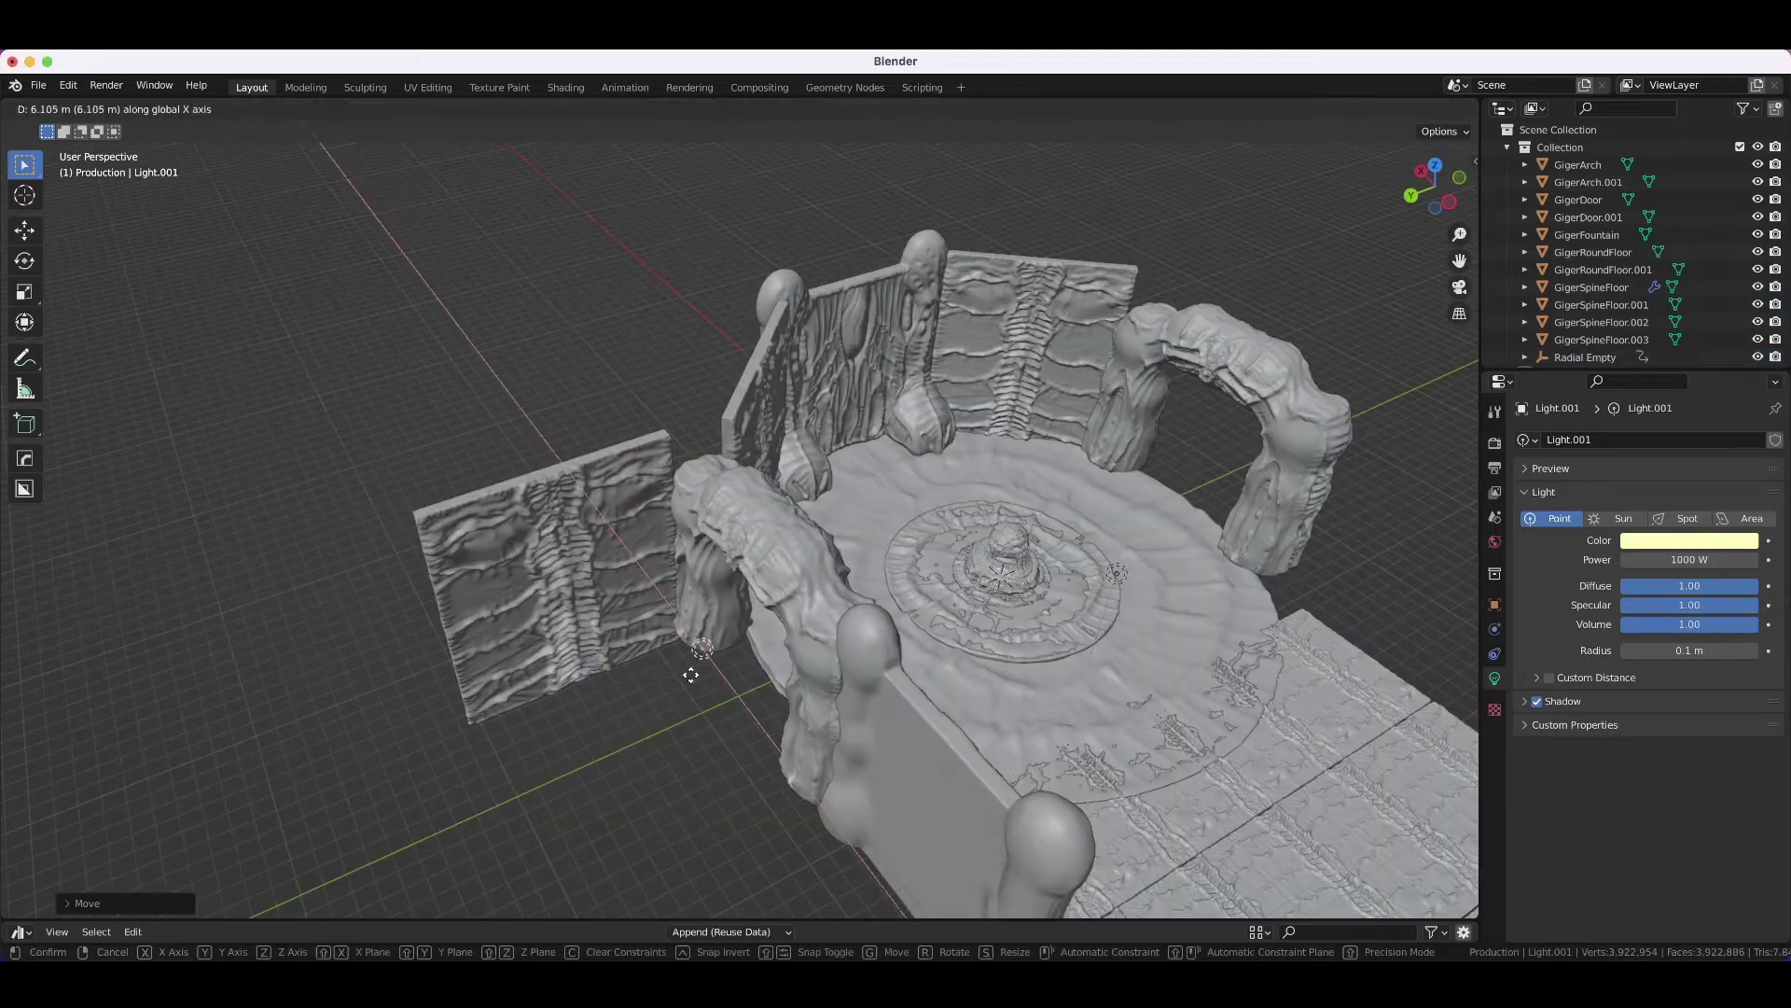
{"action": "left_click", "coordinate": [1692, 541]}
{"action": "key", "text": "shift+d"}
{"action": "key", "text": "KP_0"}
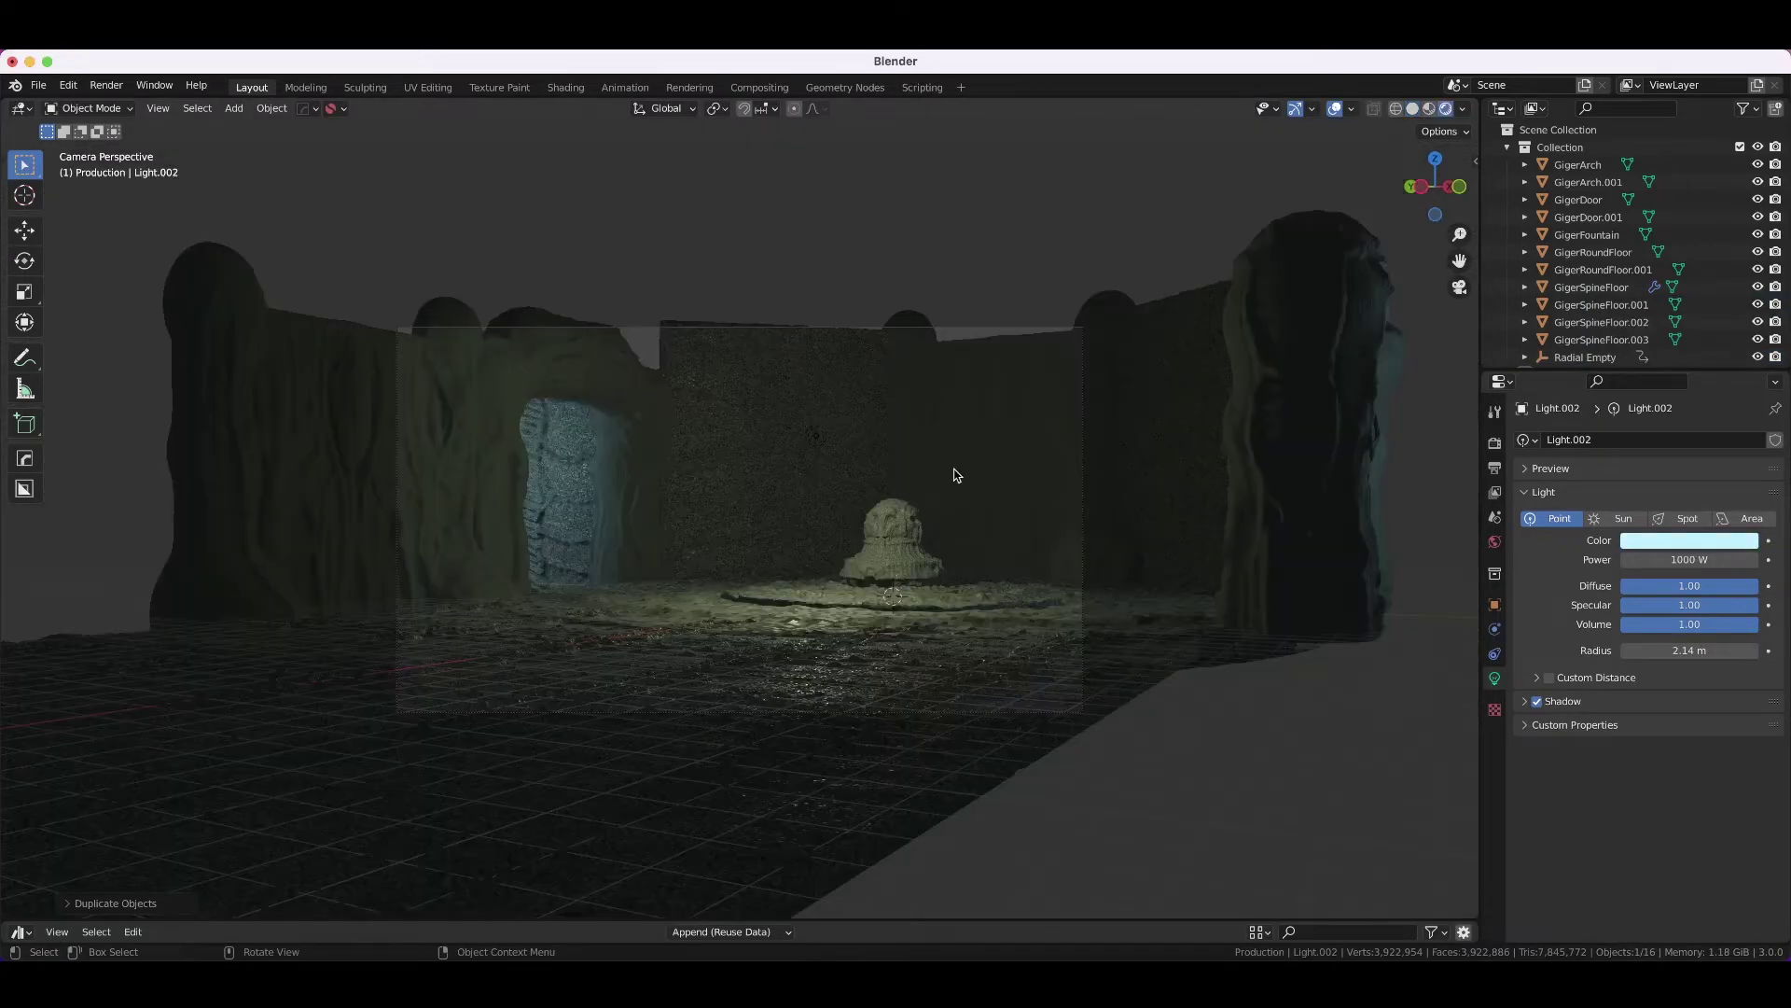
- Orbit away from the camera shot and return to Material Preview shading
{"action": "middle_click_drag", "start_coordinate": [1117, 505], "coordinate": [1128, 608]}
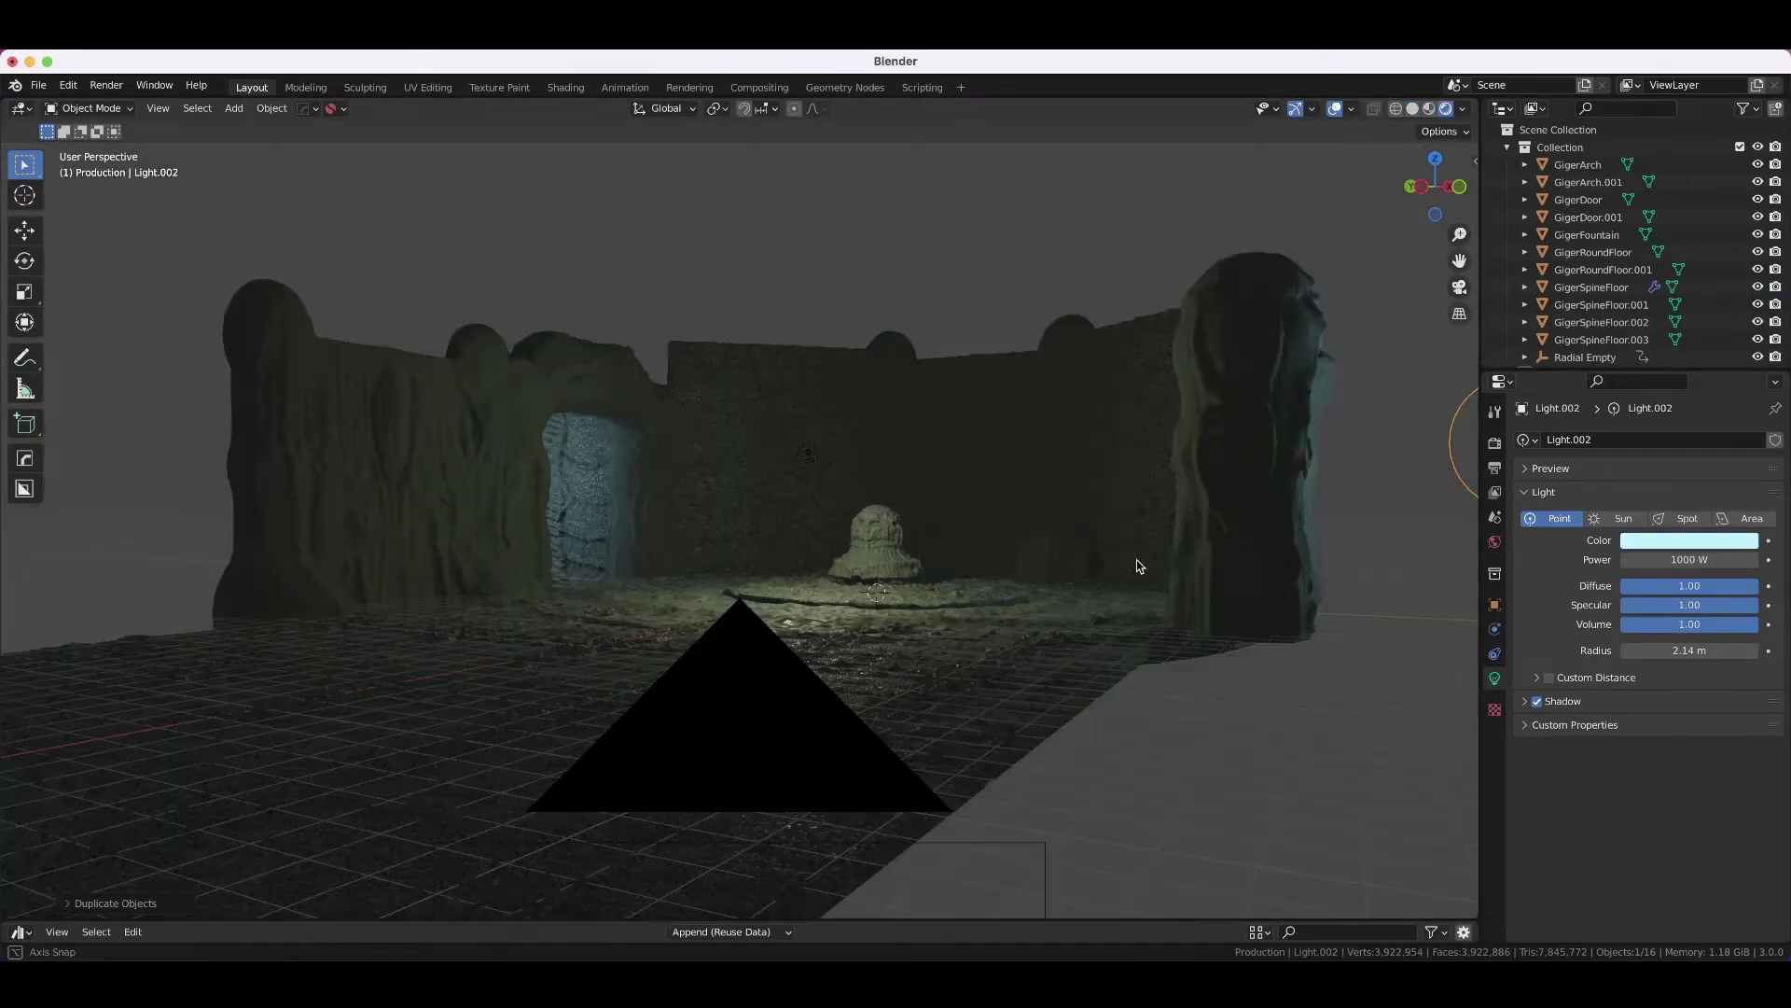
{"action": "key", "text": "z"}
{"action": "left_click", "coordinate": [1208, 575]}
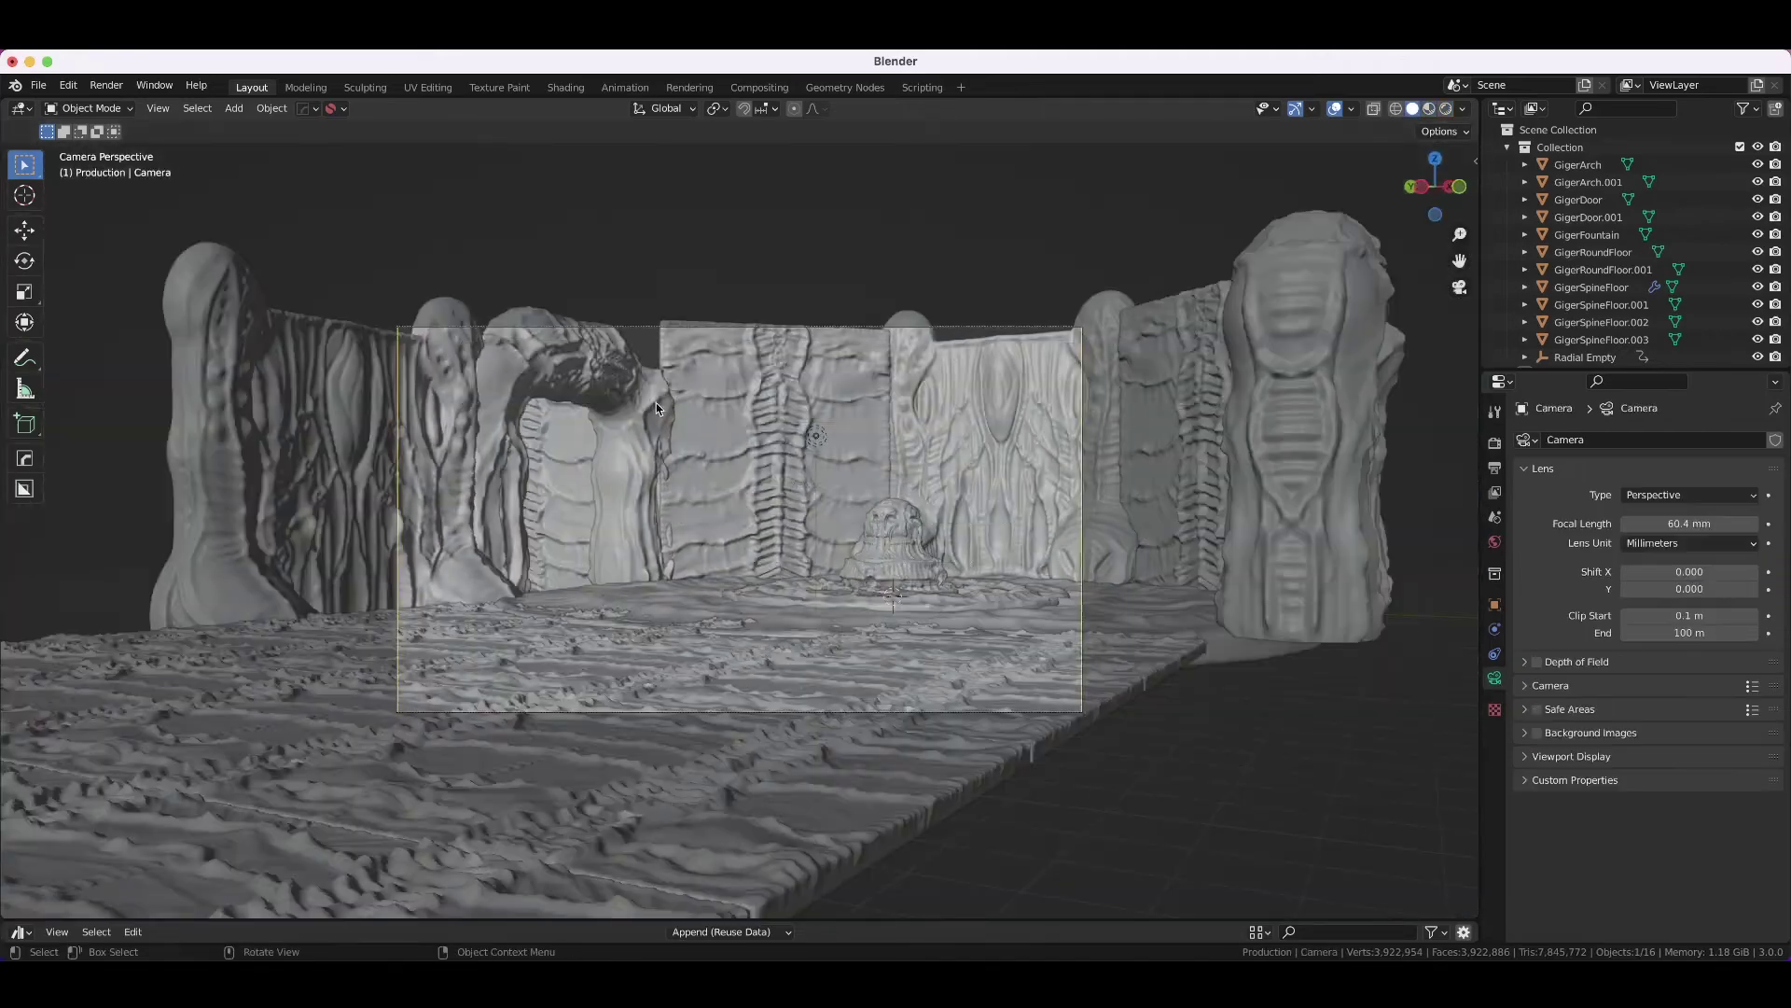
- Move the left door GigerDoor.001 to a new position, then view the temple from the top
{"action": "middle_click_drag", "start_coordinate": [657, 401], "coordinate": [1033, 403]}
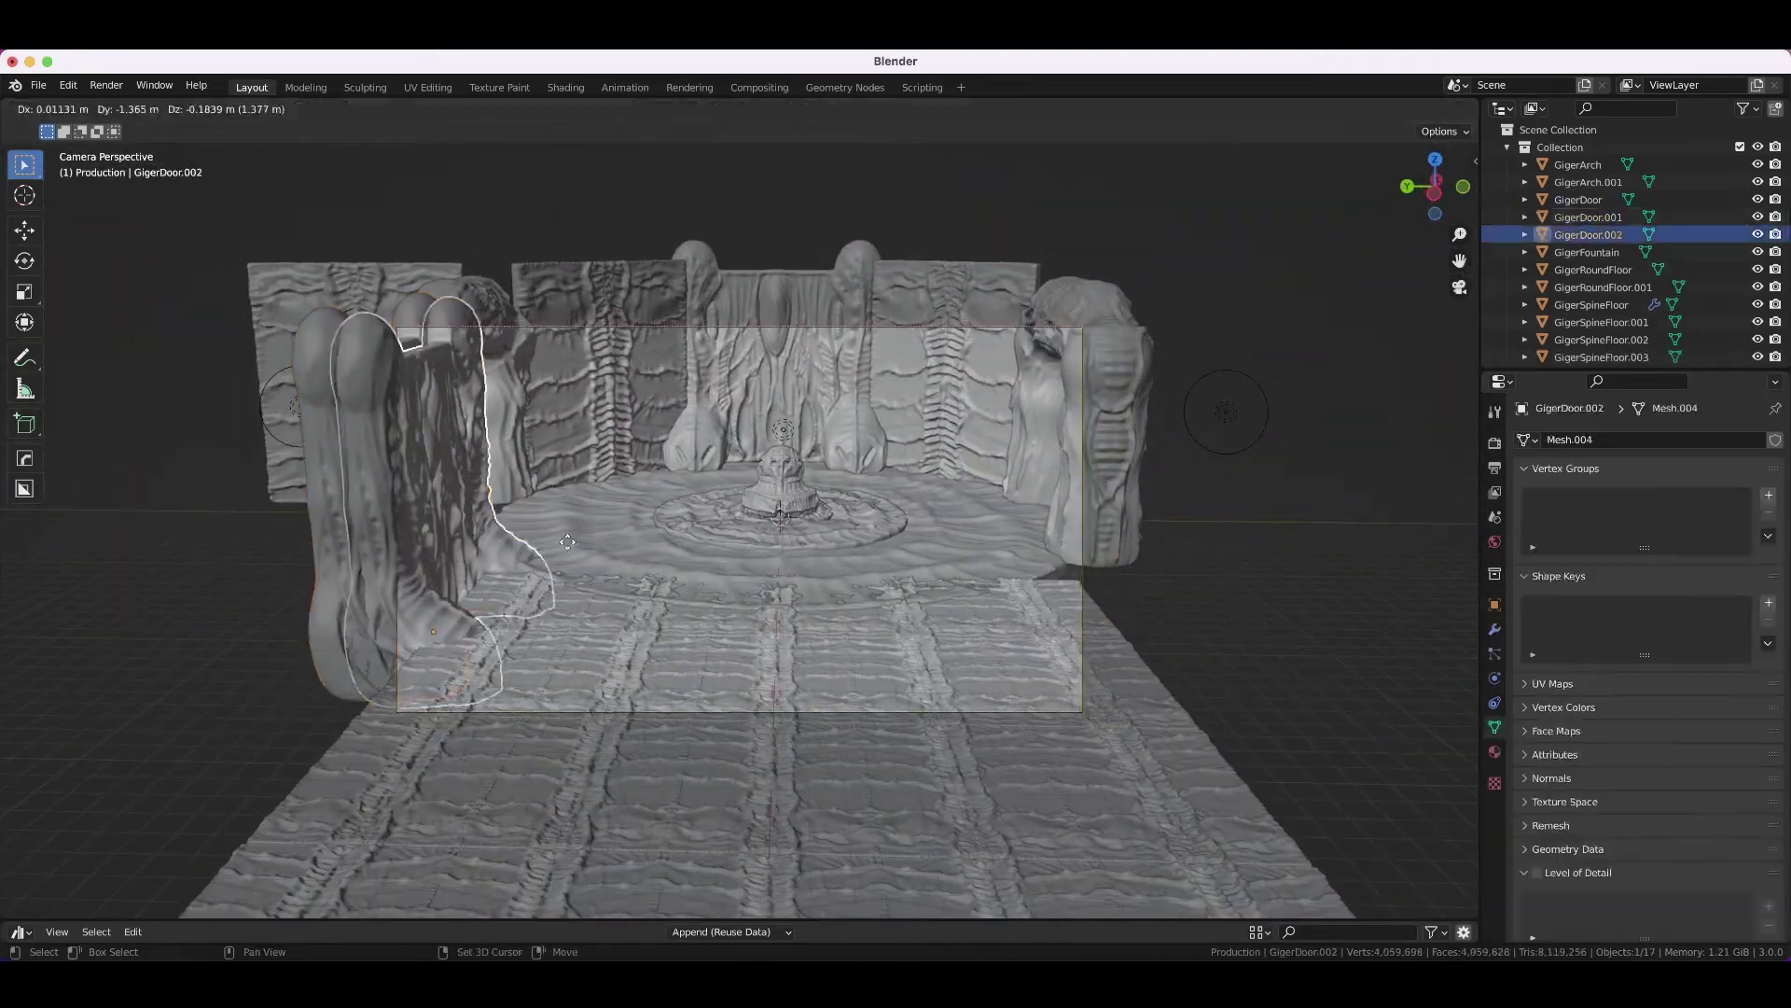
{"action": "left_click", "coordinate": [391, 513]}
{"action": "key", "text": "g"}
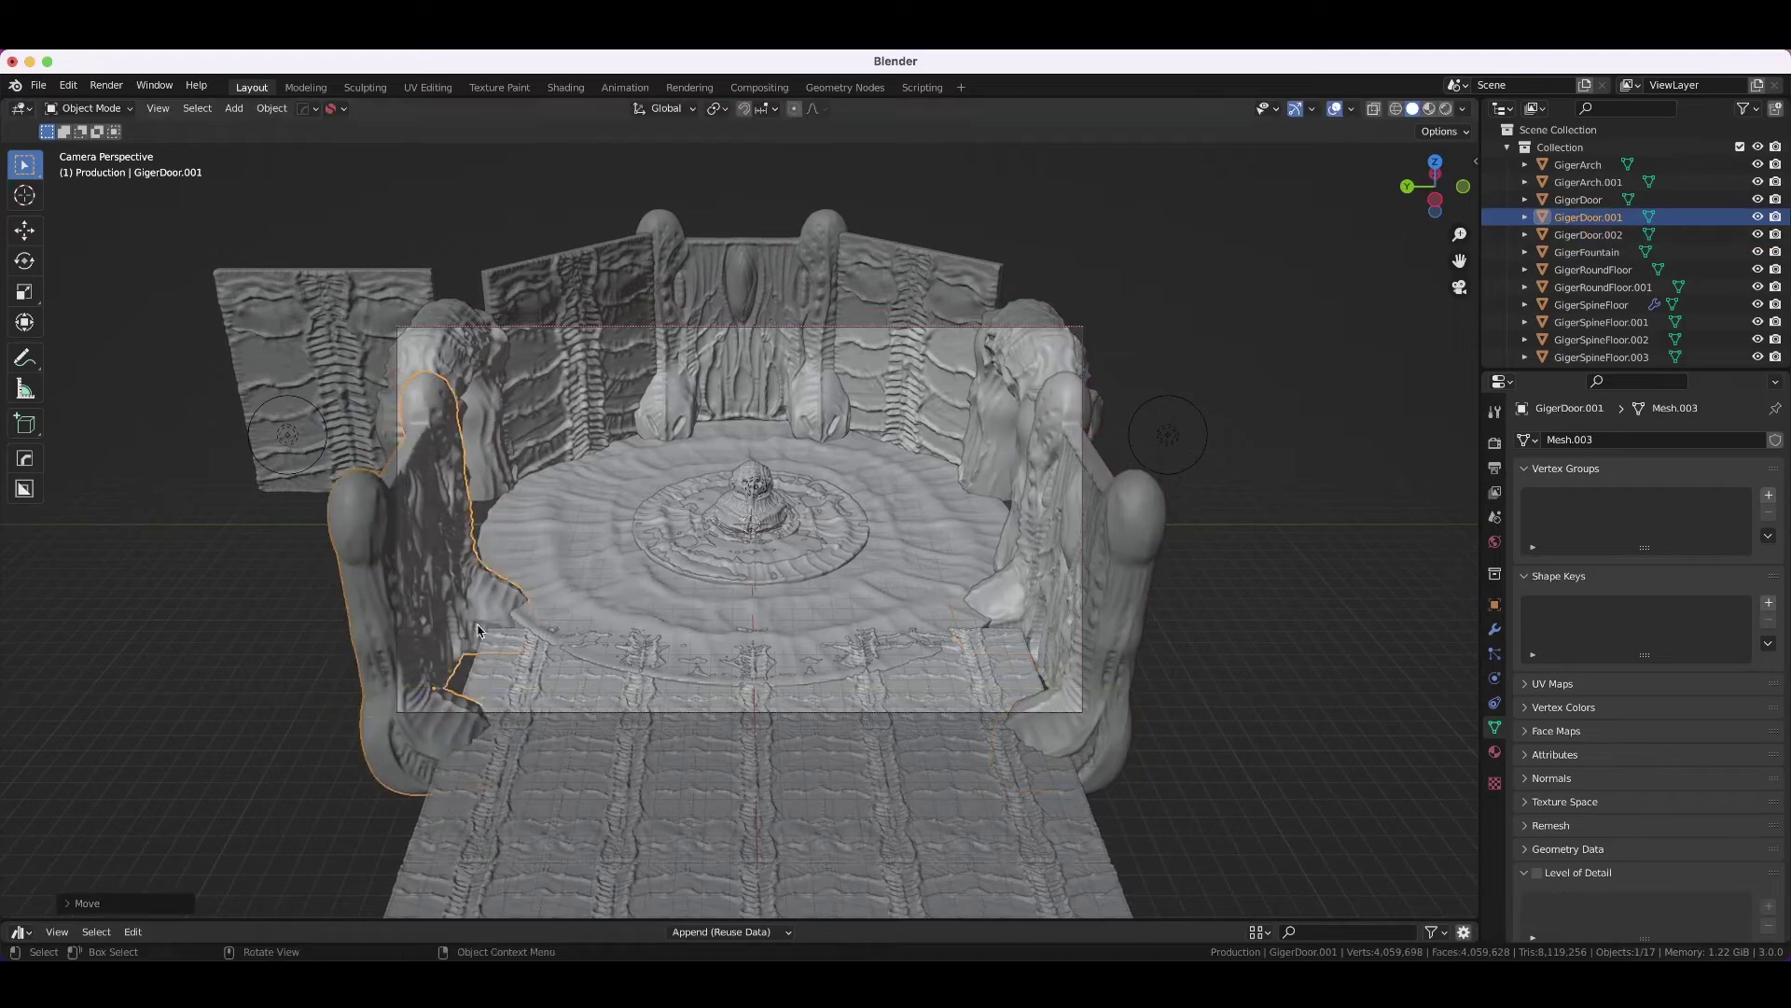
{"action": "left_click", "coordinate": [418, 509]}
{"action": "key", "text": "KP_7"}
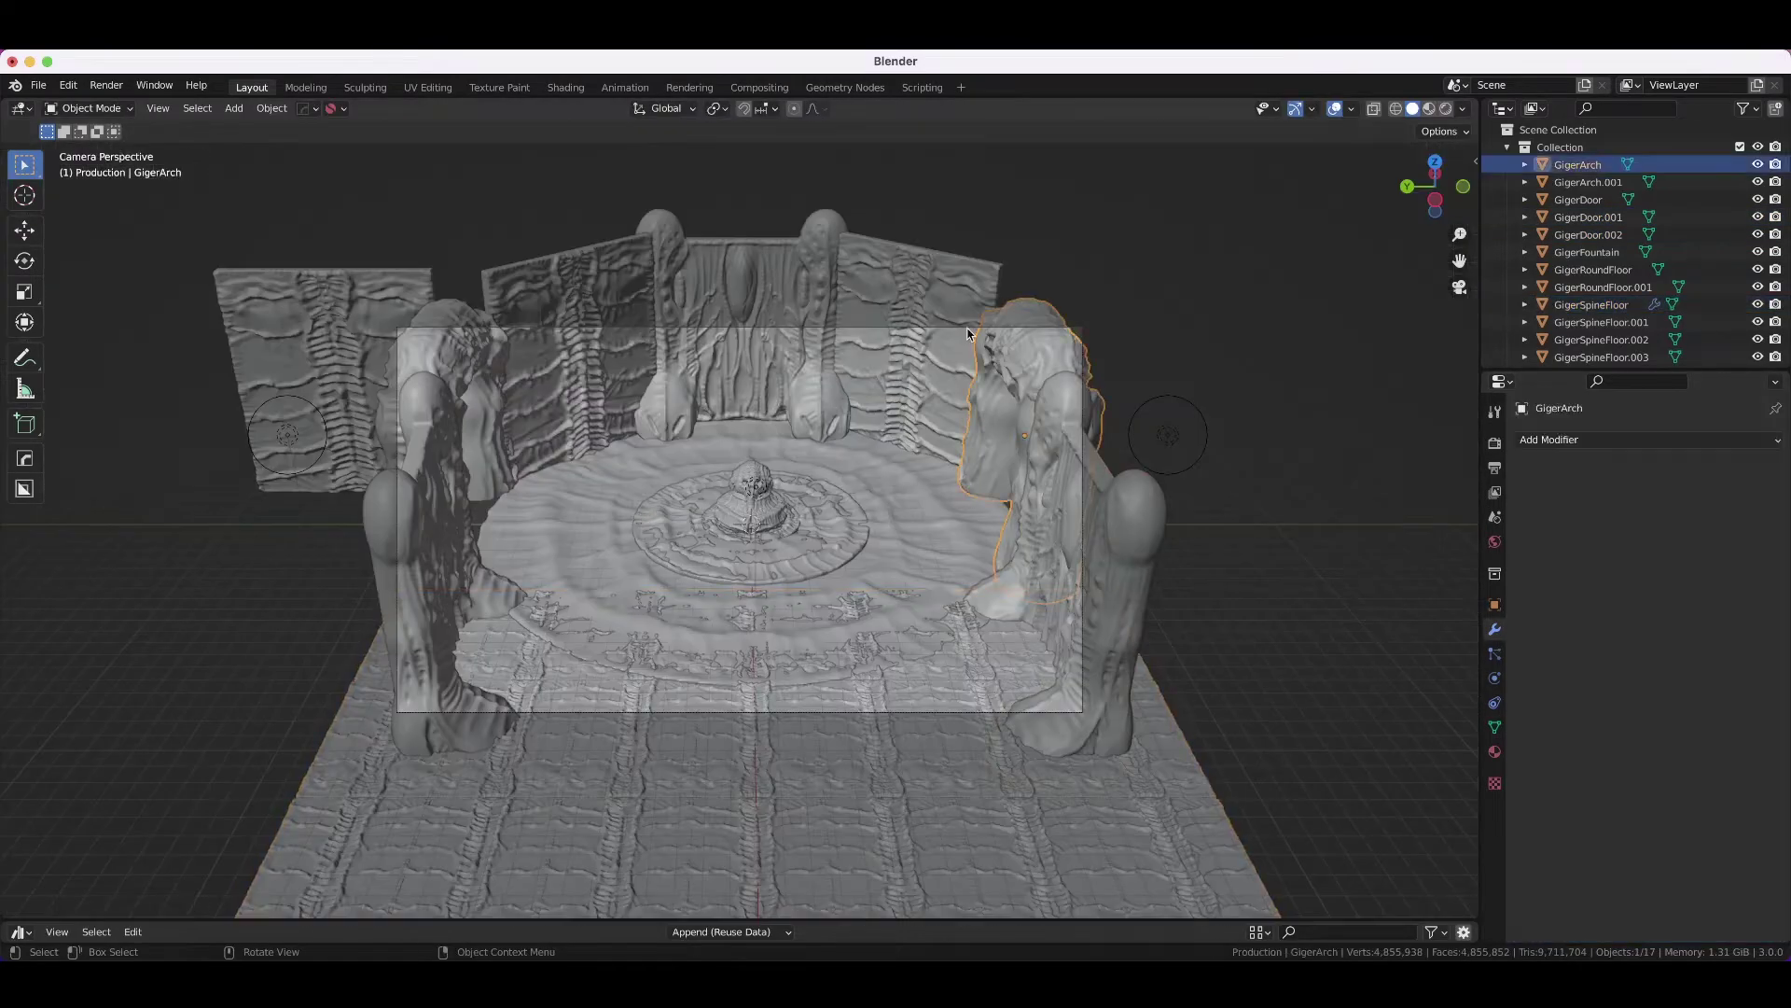
- Show the camera's transform values in the N panel and select the left wall panel GigerSpineFloor.003
{"action": "left_click", "coordinate": [967, 329]}
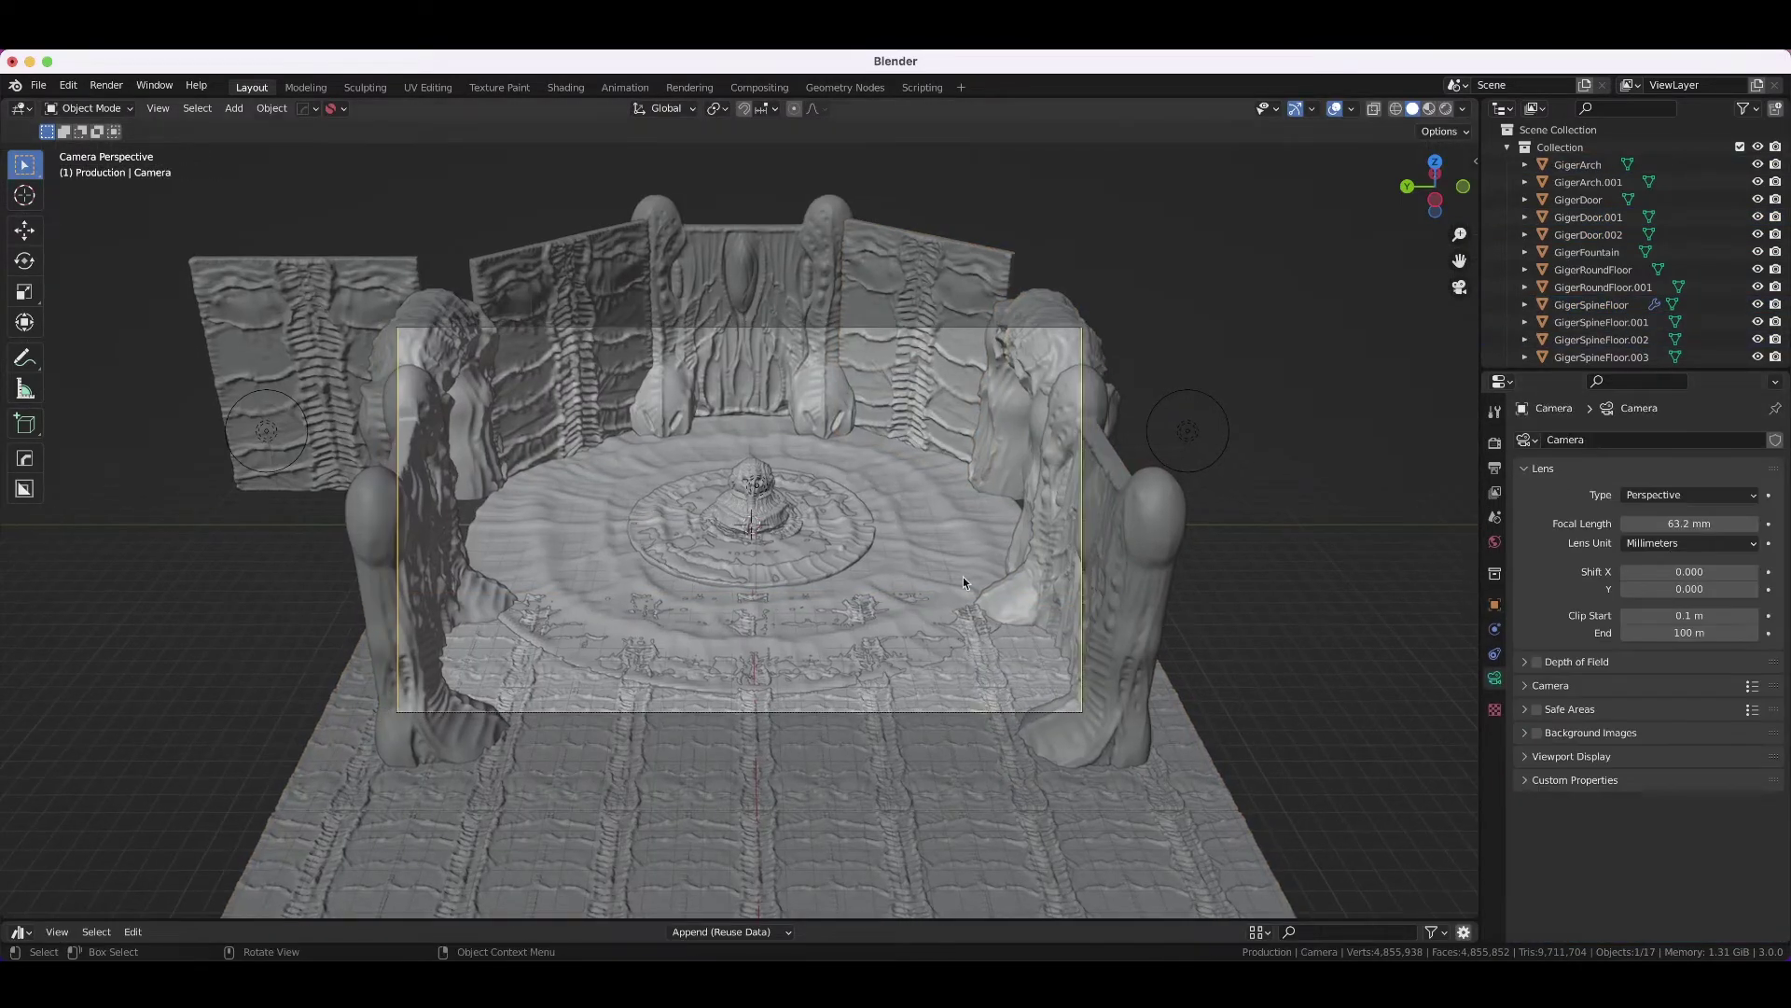
{"action": "key", "text": "n"}
{"action": "middle_click_drag", "start_coordinate": [963, 577], "coordinate": [1282, 217], "text": "shift"}
{"action": "left_click", "coordinate": [308, 401]}
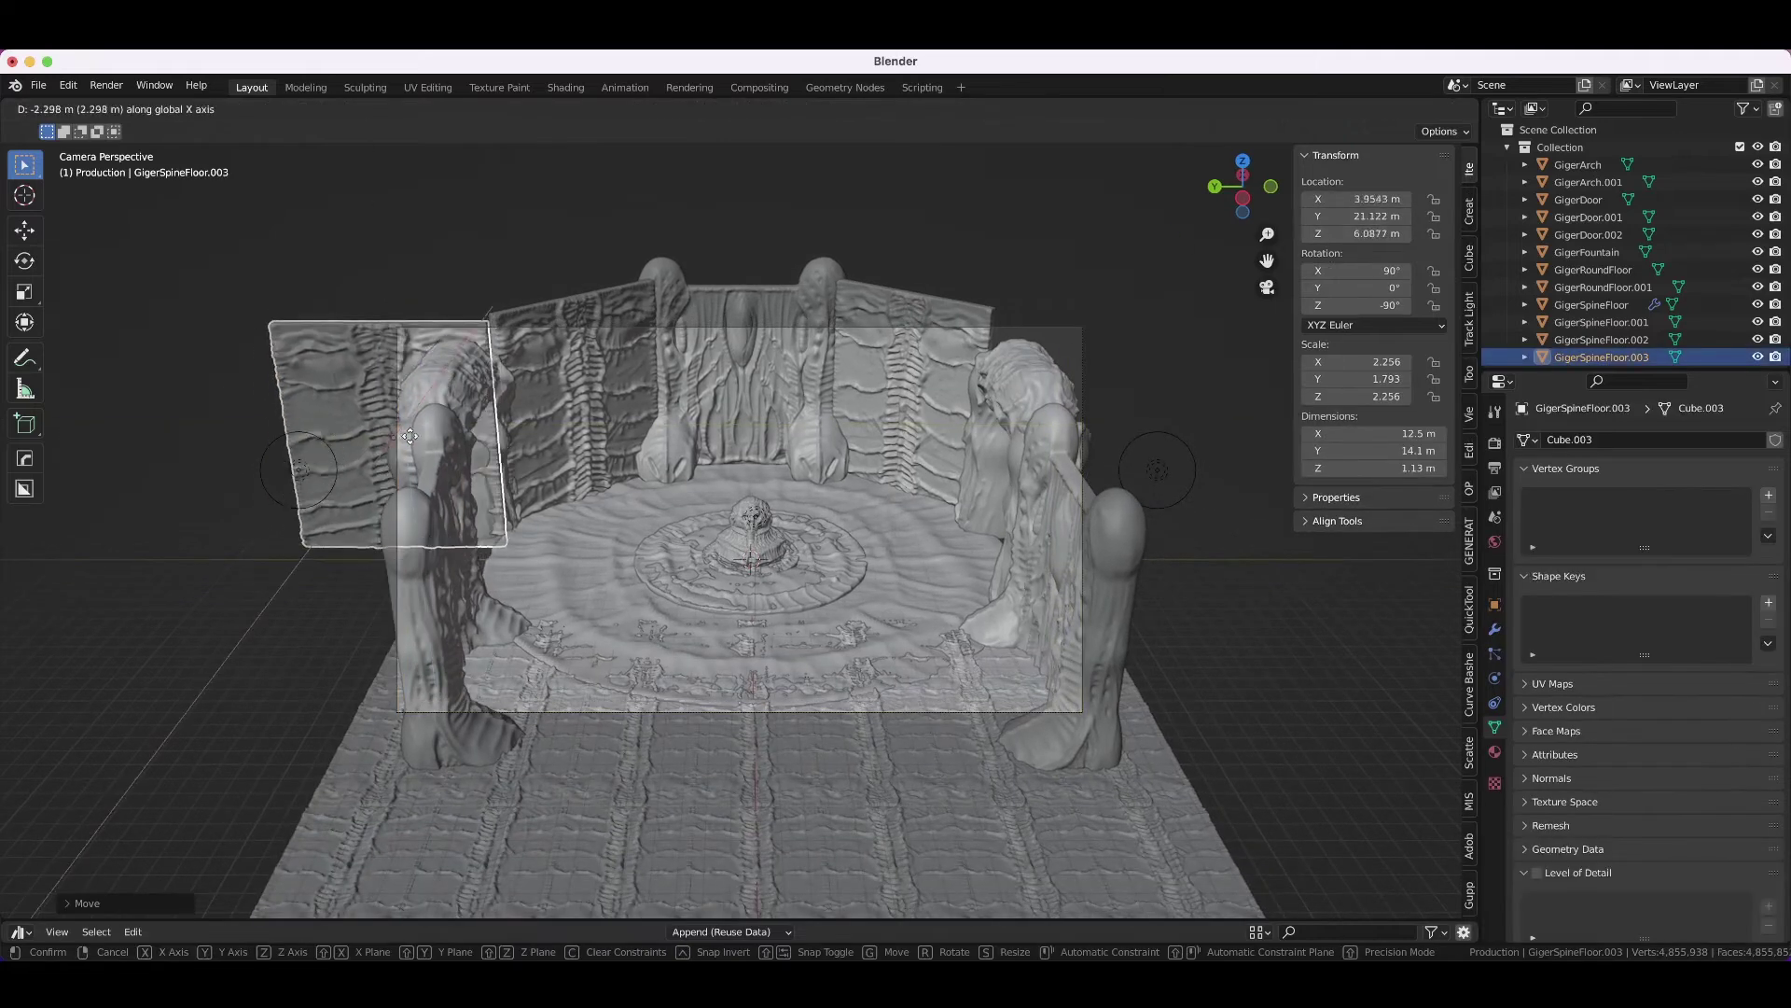
- Give the camera a 68.8 mm focal length, tilt it down onto the fountain, and preview it Rendered
{"action": "left_click", "coordinate": [1072, 346]}
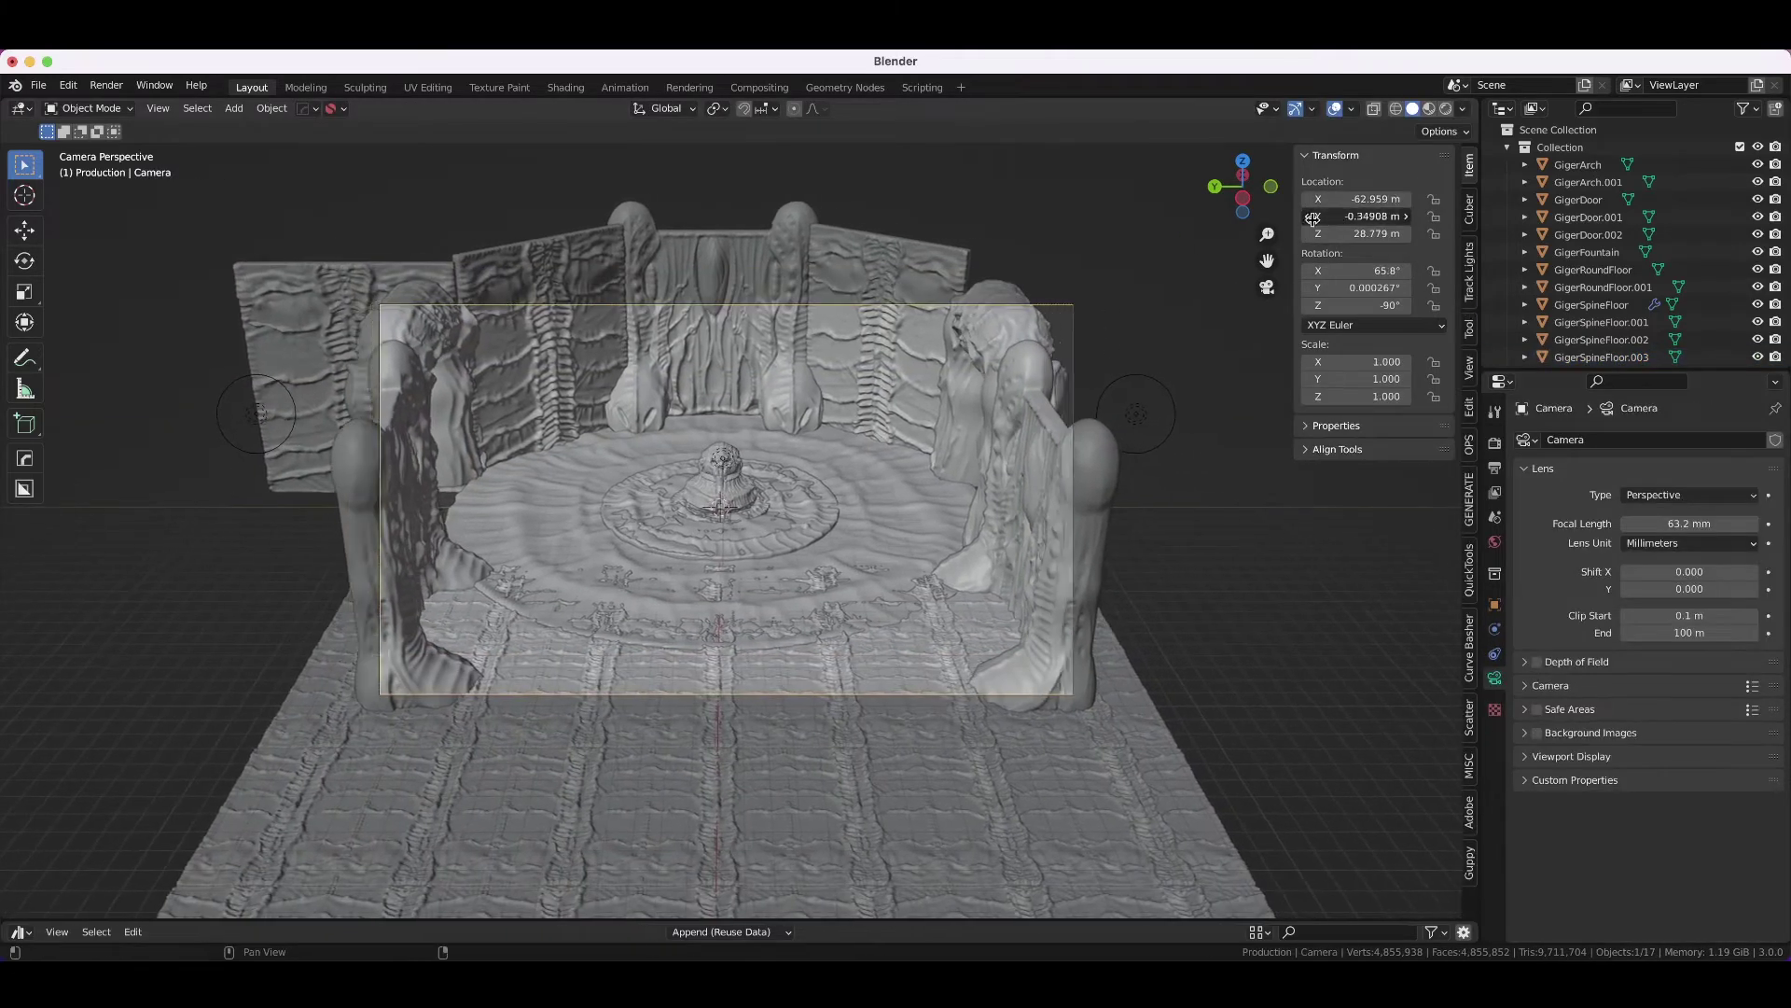
{"action": "left_click_drag", "start_coordinate": [1679, 523], "coordinate": [1709, 523]}
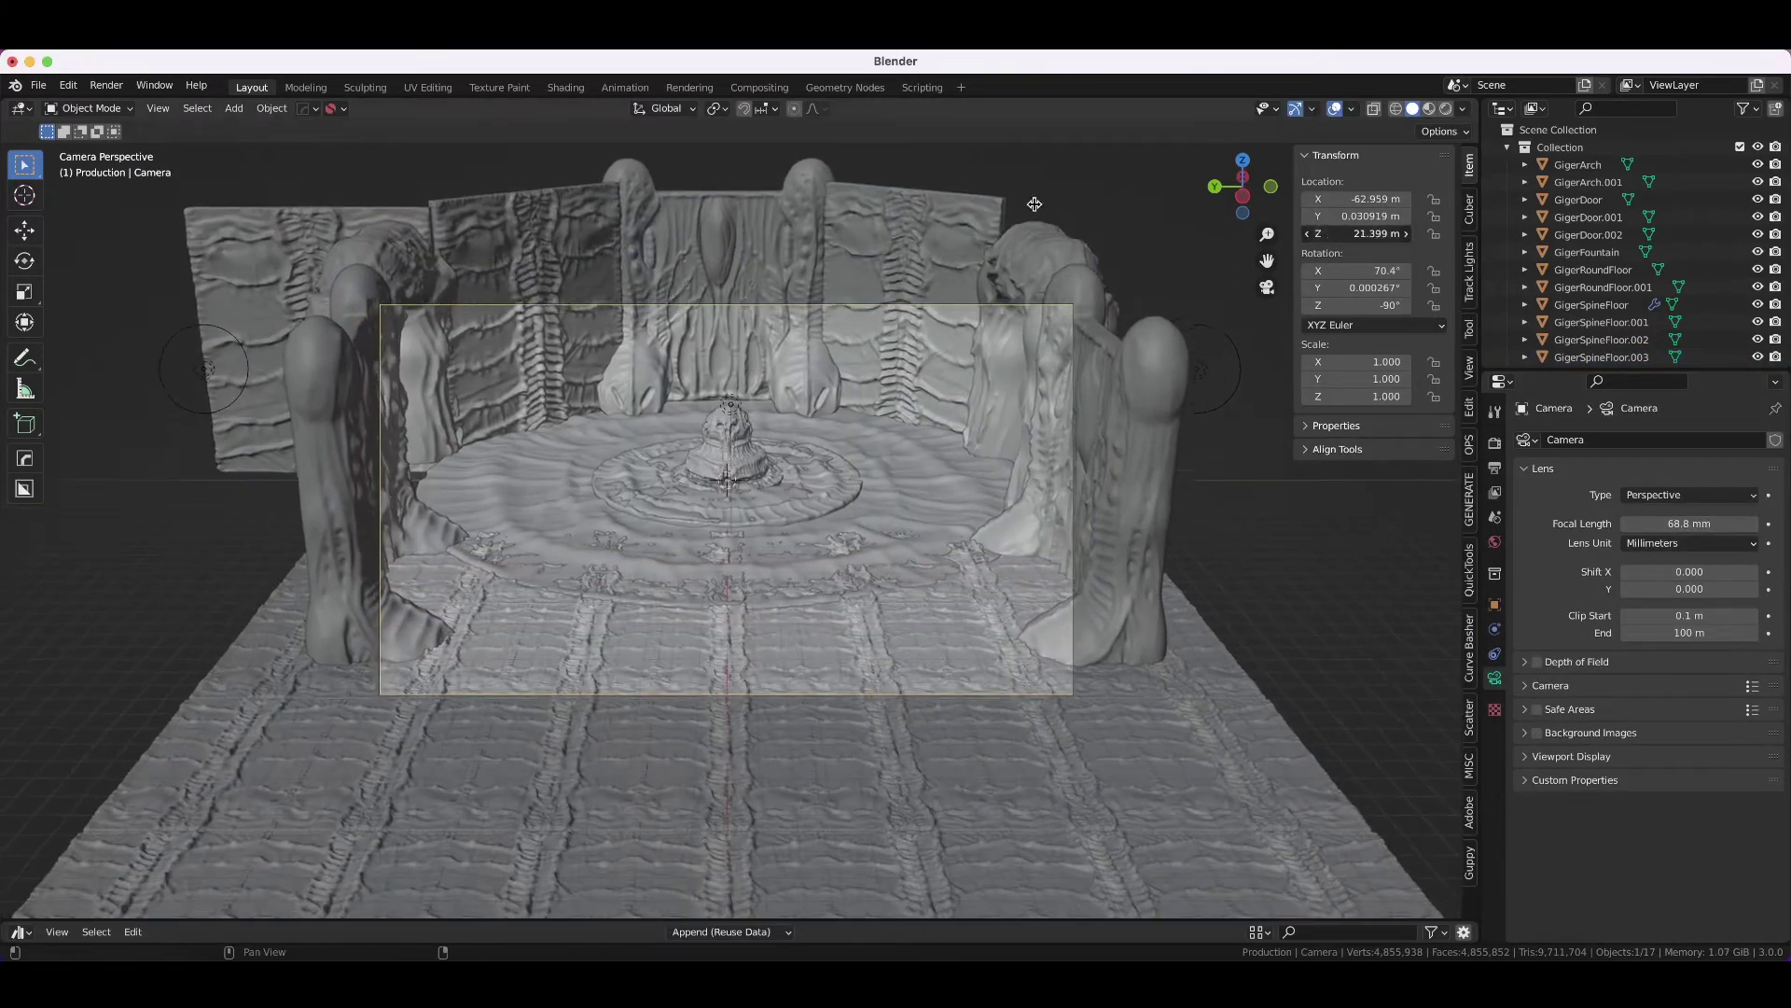
{"action": "middle_click_drag", "start_coordinate": [1202, 438], "coordinate": [1202, 350]}
{"action": "key", "text": "z"}
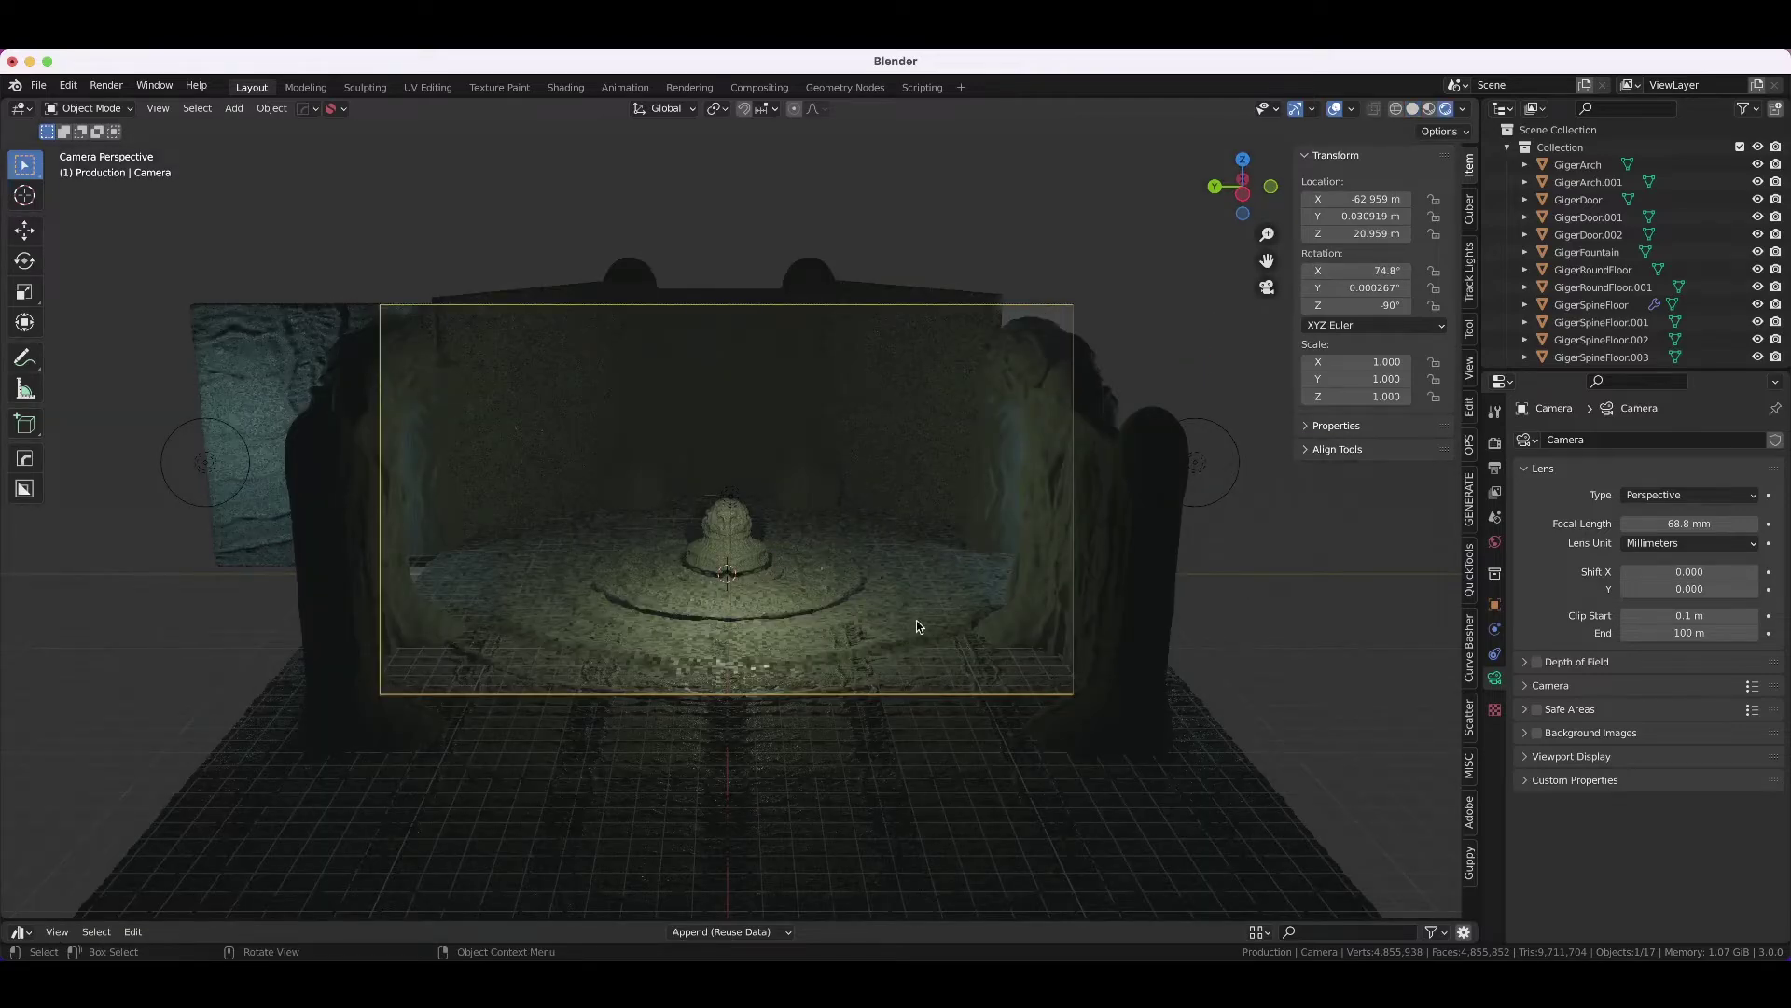
{"action": "left_click", "coordinate": [918, 617]}
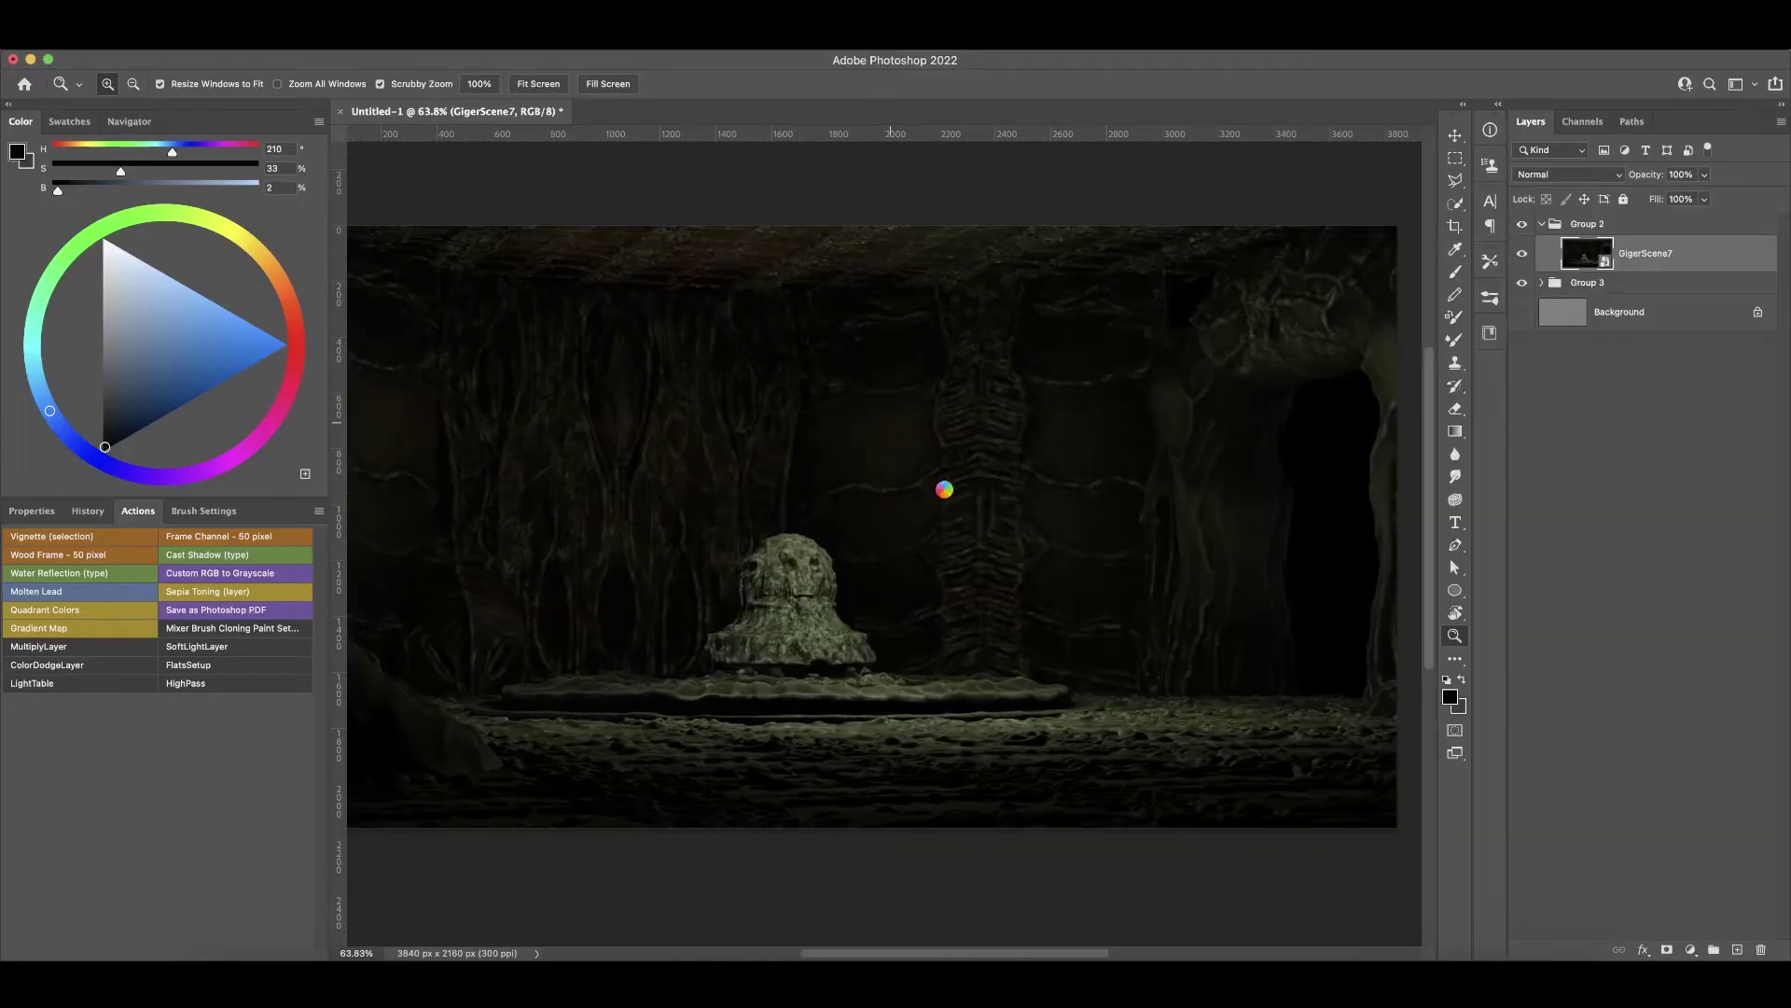
- Scale and rotate the ice image over the back wall and blend it in Color Dodge
{"action": "mouse_move", "coordinate": [1228, 220]}
{"action": "left_mouse_down", "text": "alt"}
{"action": "mouse_move", "coordinate": [1079, 420]}
{"action": "mouse_move", "coordinate": [956, 385]}
{"action": "left_mouse_up", "text": "alt"}
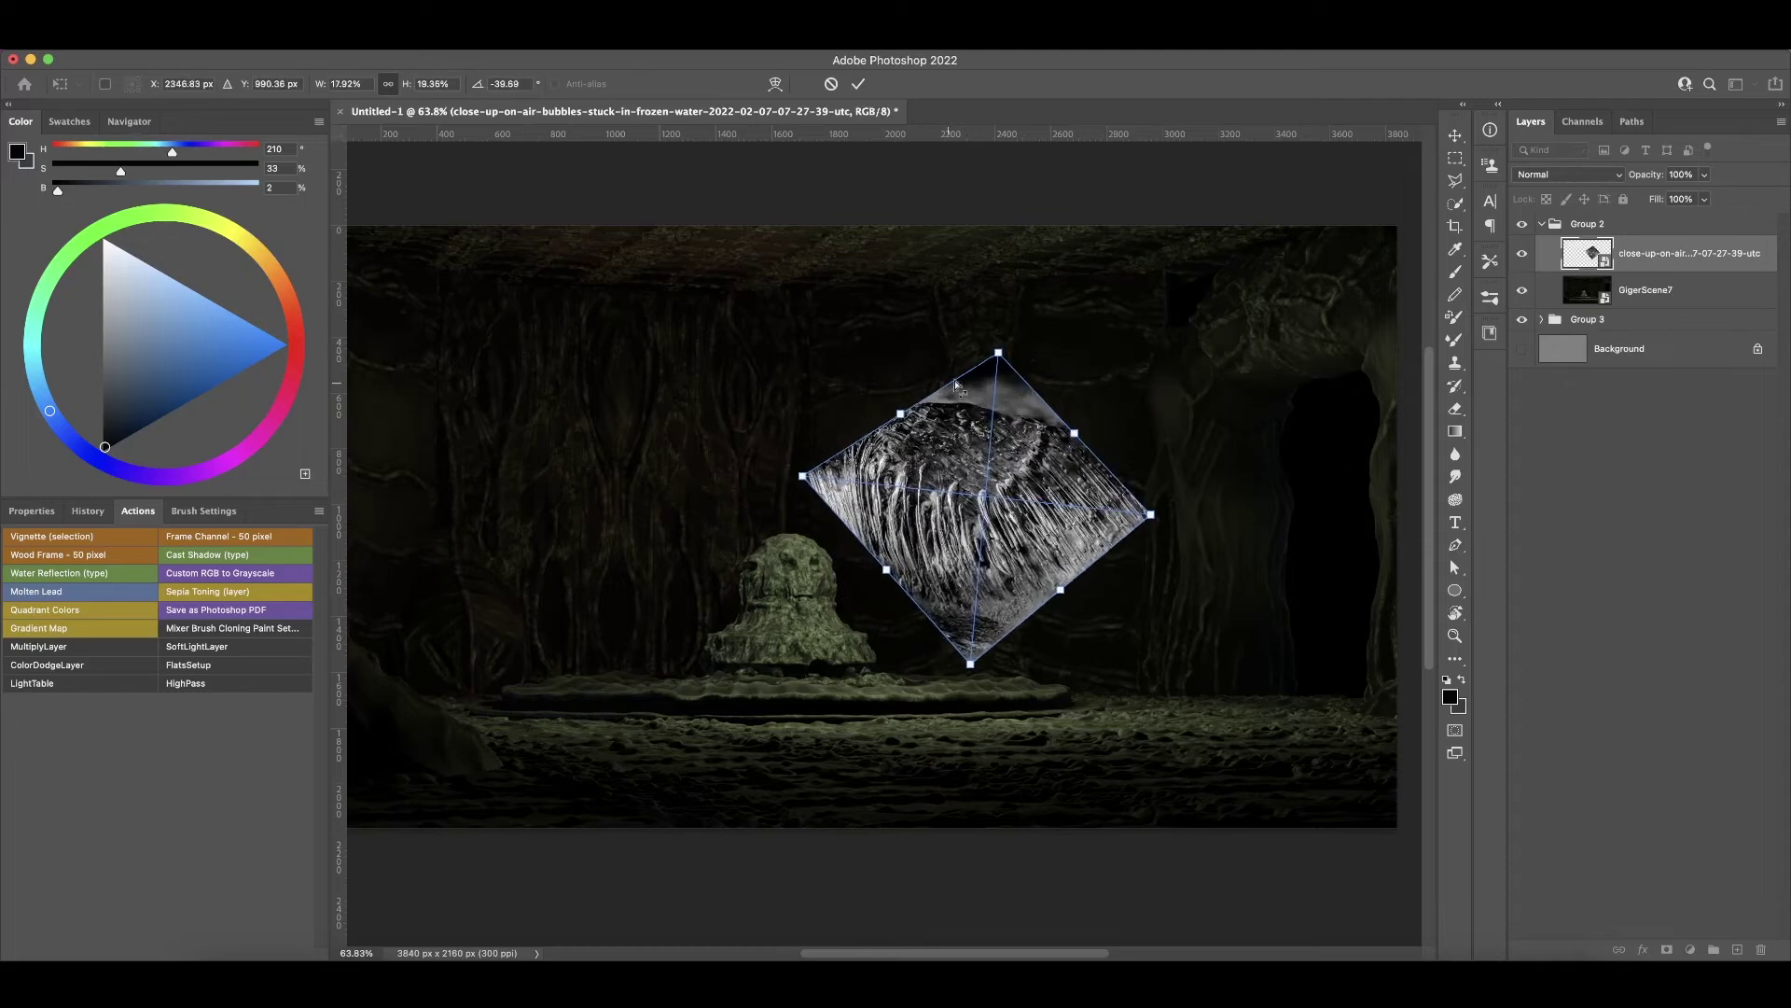
{"action": "key", "text": "Return"}
{"action": "left_click", "coordinate": [1567, 175]}
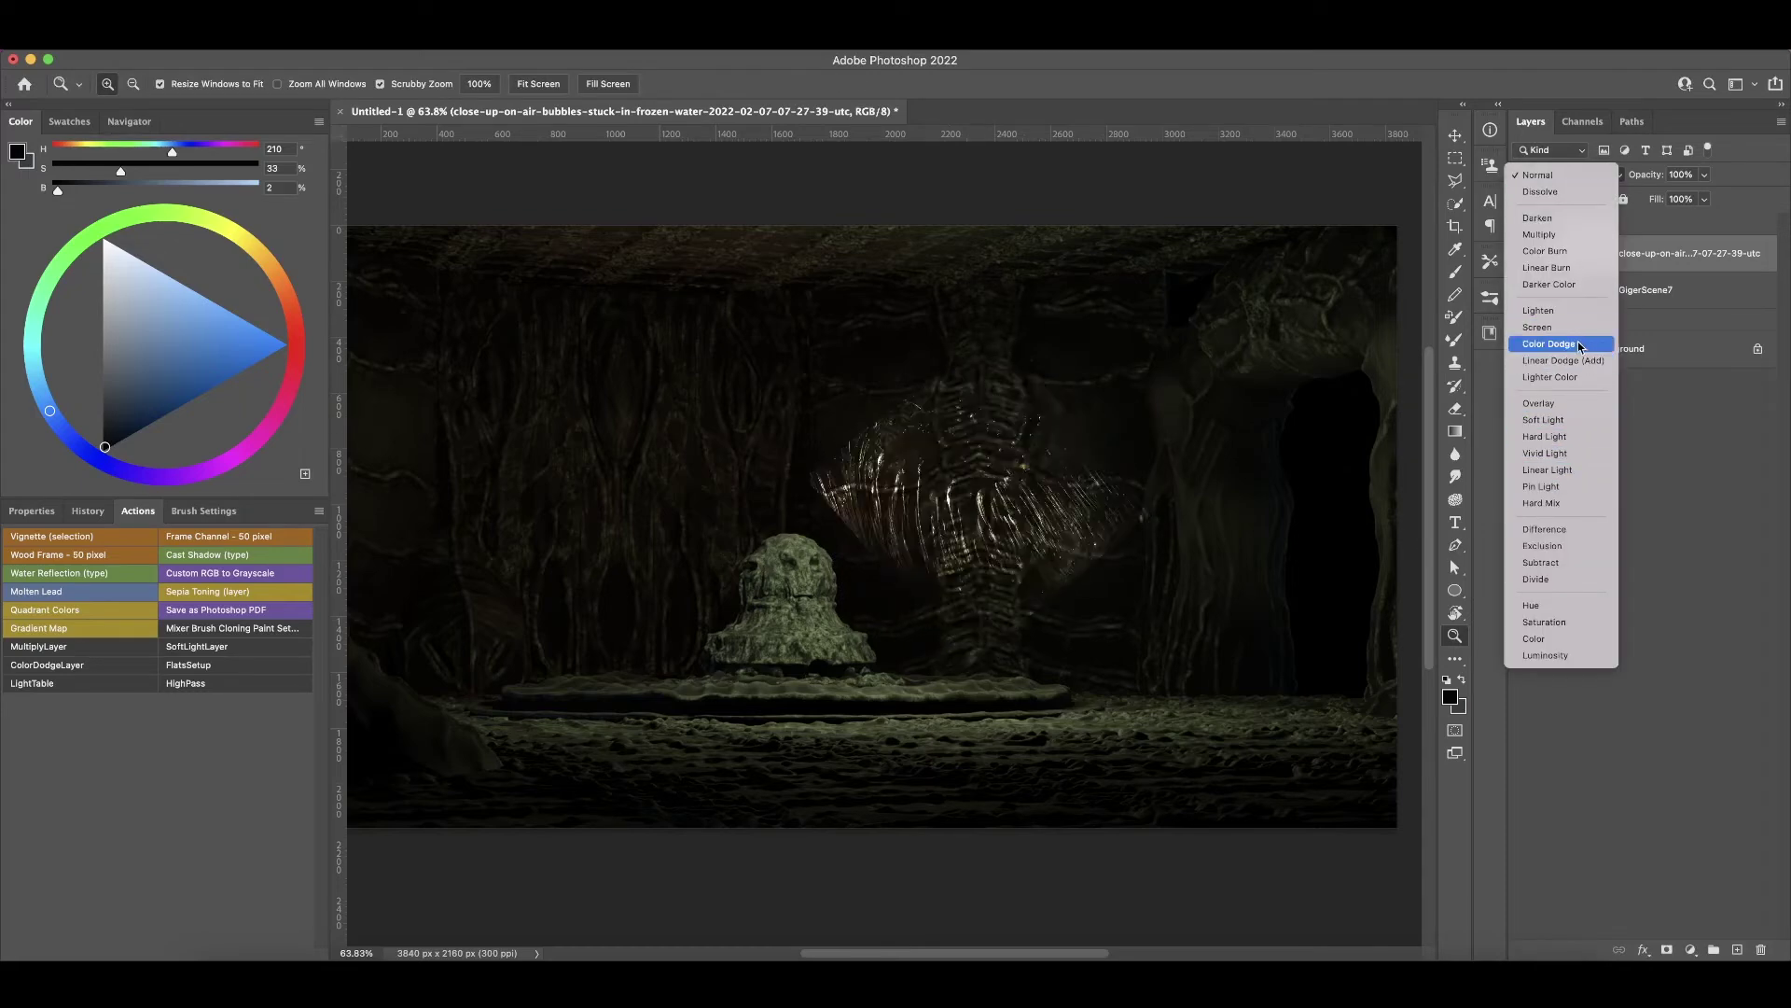
{"action": "left_click", "coordinate": [1580, 344]}
- Dim the ice layer with Levels, setting output white to 162
{"action": "key", "text": "ctrl+l"}
{"action": "left_click_drag", "start_coordinate": [648, 580], "coordinate": [569, 583]}
{"action": "key", "text": "Return"}
- Perspective-warp the ice layer so it follows the back wall
{"action": "key", "text": "ctrl+t"}
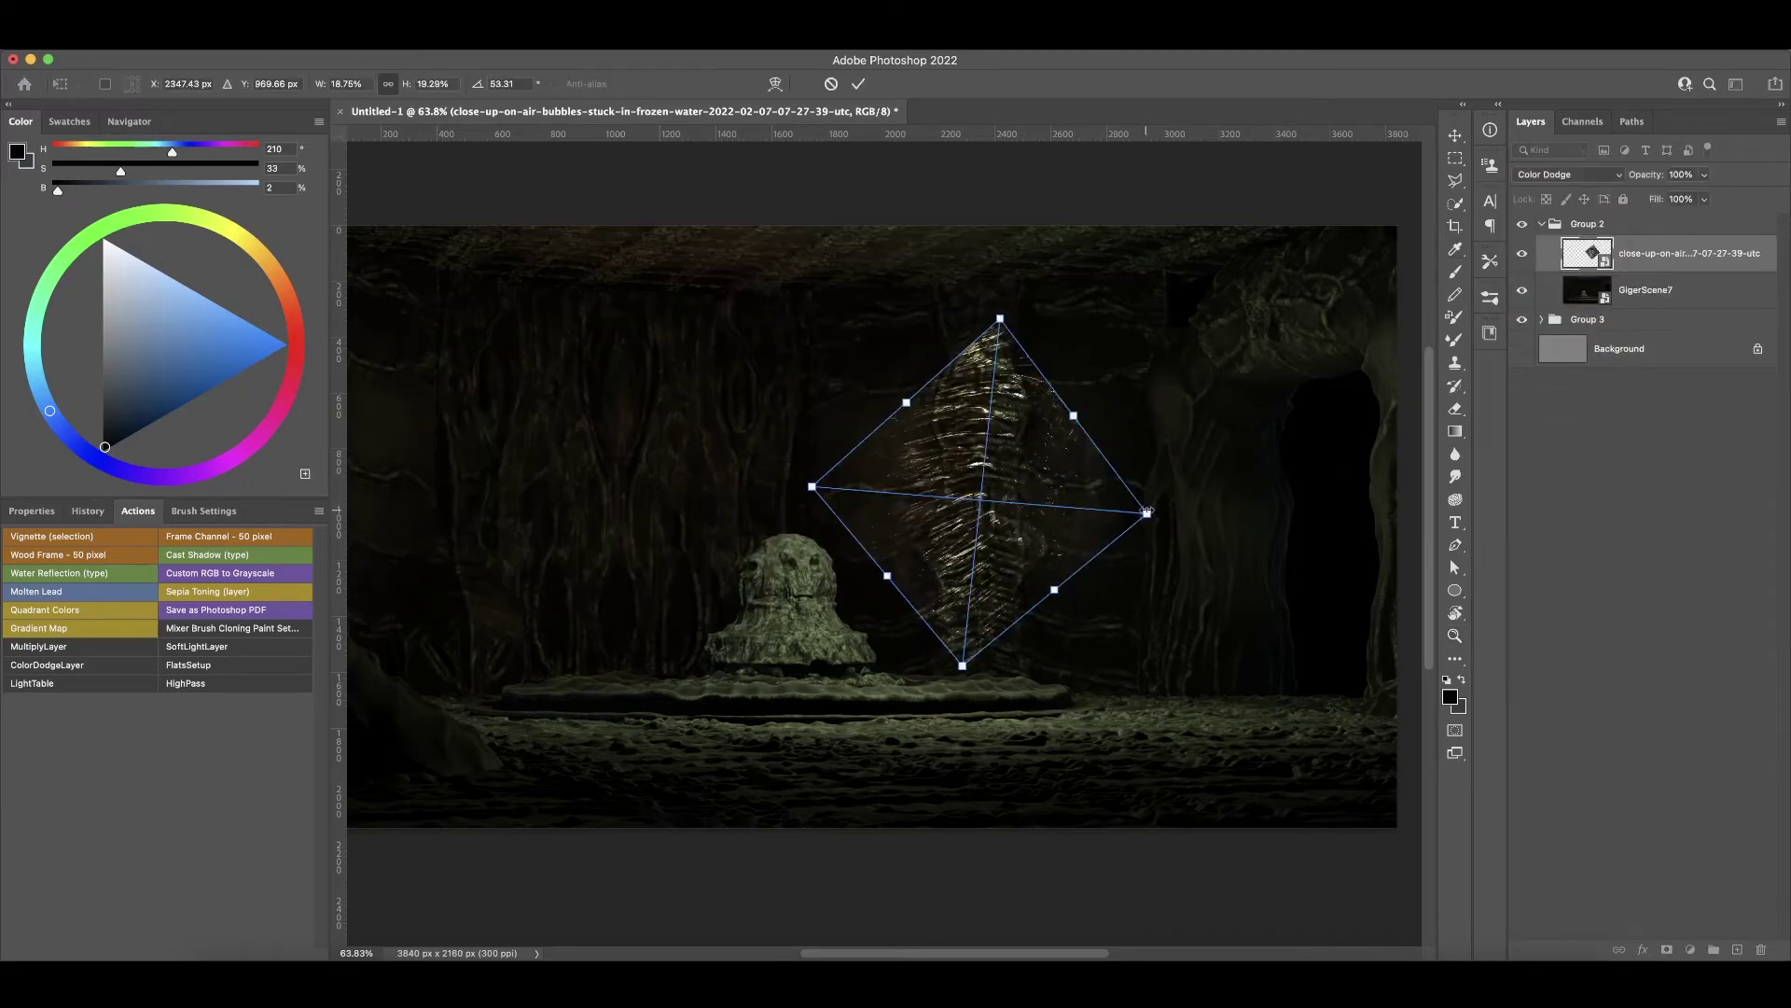
{"action": "left_click_drag", "start_coordinate": [1261, 509], "coordinate": [1332, 532]}
{"action": "left_click_drag", "start_coordinate": [1020, 292], "coordinate": [1135, 220]}
{"action": "key", "text": "Return"}
- Add a layer mask to the ice layer and paint out part of the texture before reshaping it again
{"action": "left_click", "coordinate": [1667, 949]}
{"action": "key", "text": "b"}
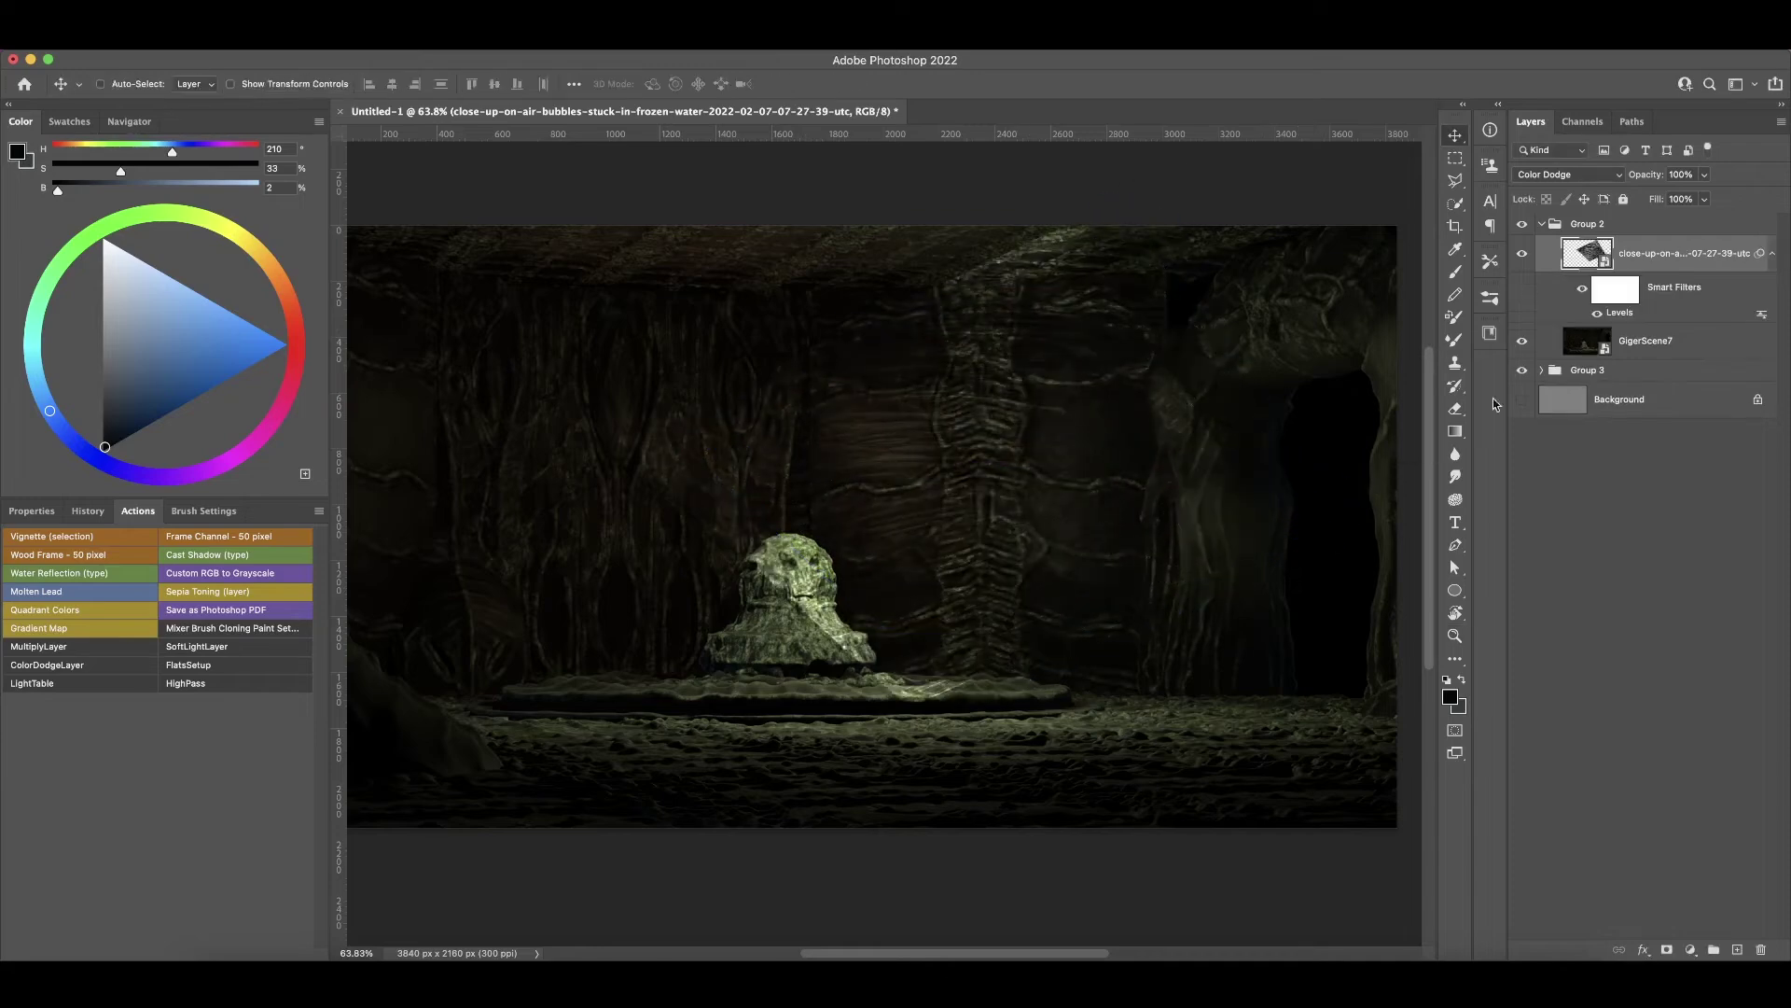
{"action": "key", "text": "b"}
{"action": "left_click_drag", "start_coordinate": [1204, 802], "coordinate": [1353, 812]}
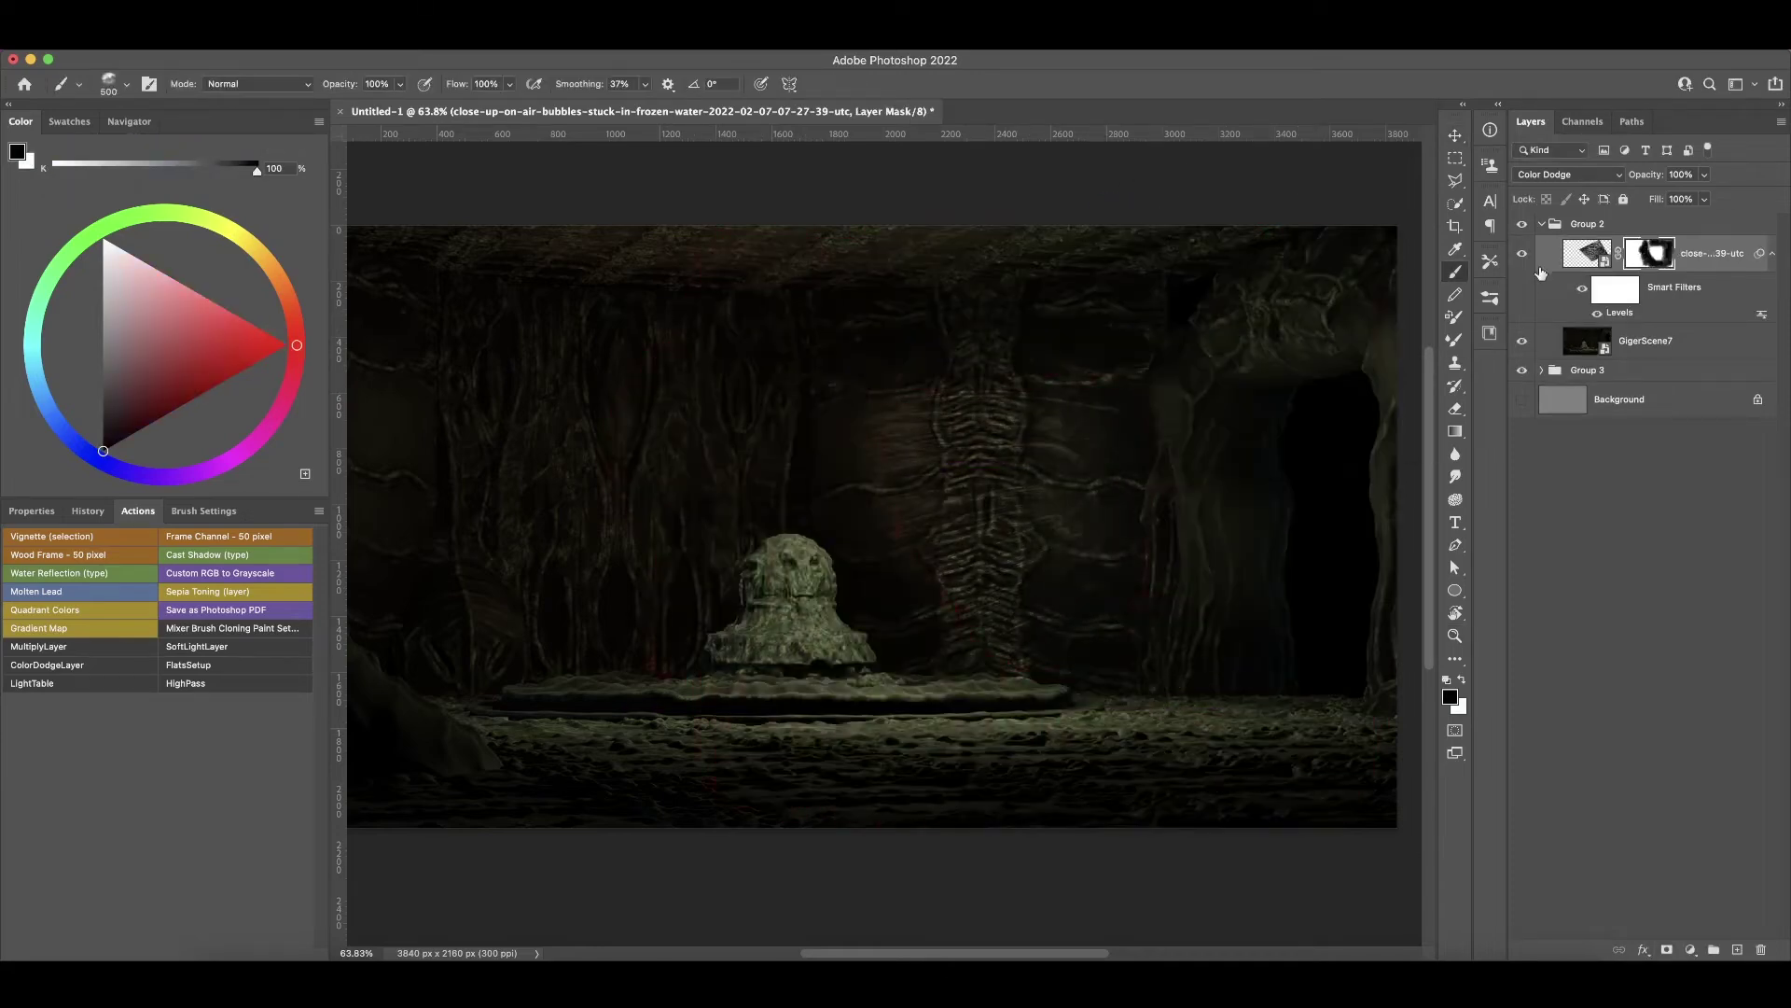
{"action": "left_click", "coordinate": [1586, 253]}
{"action": "key", "text": "ctrl+t"}
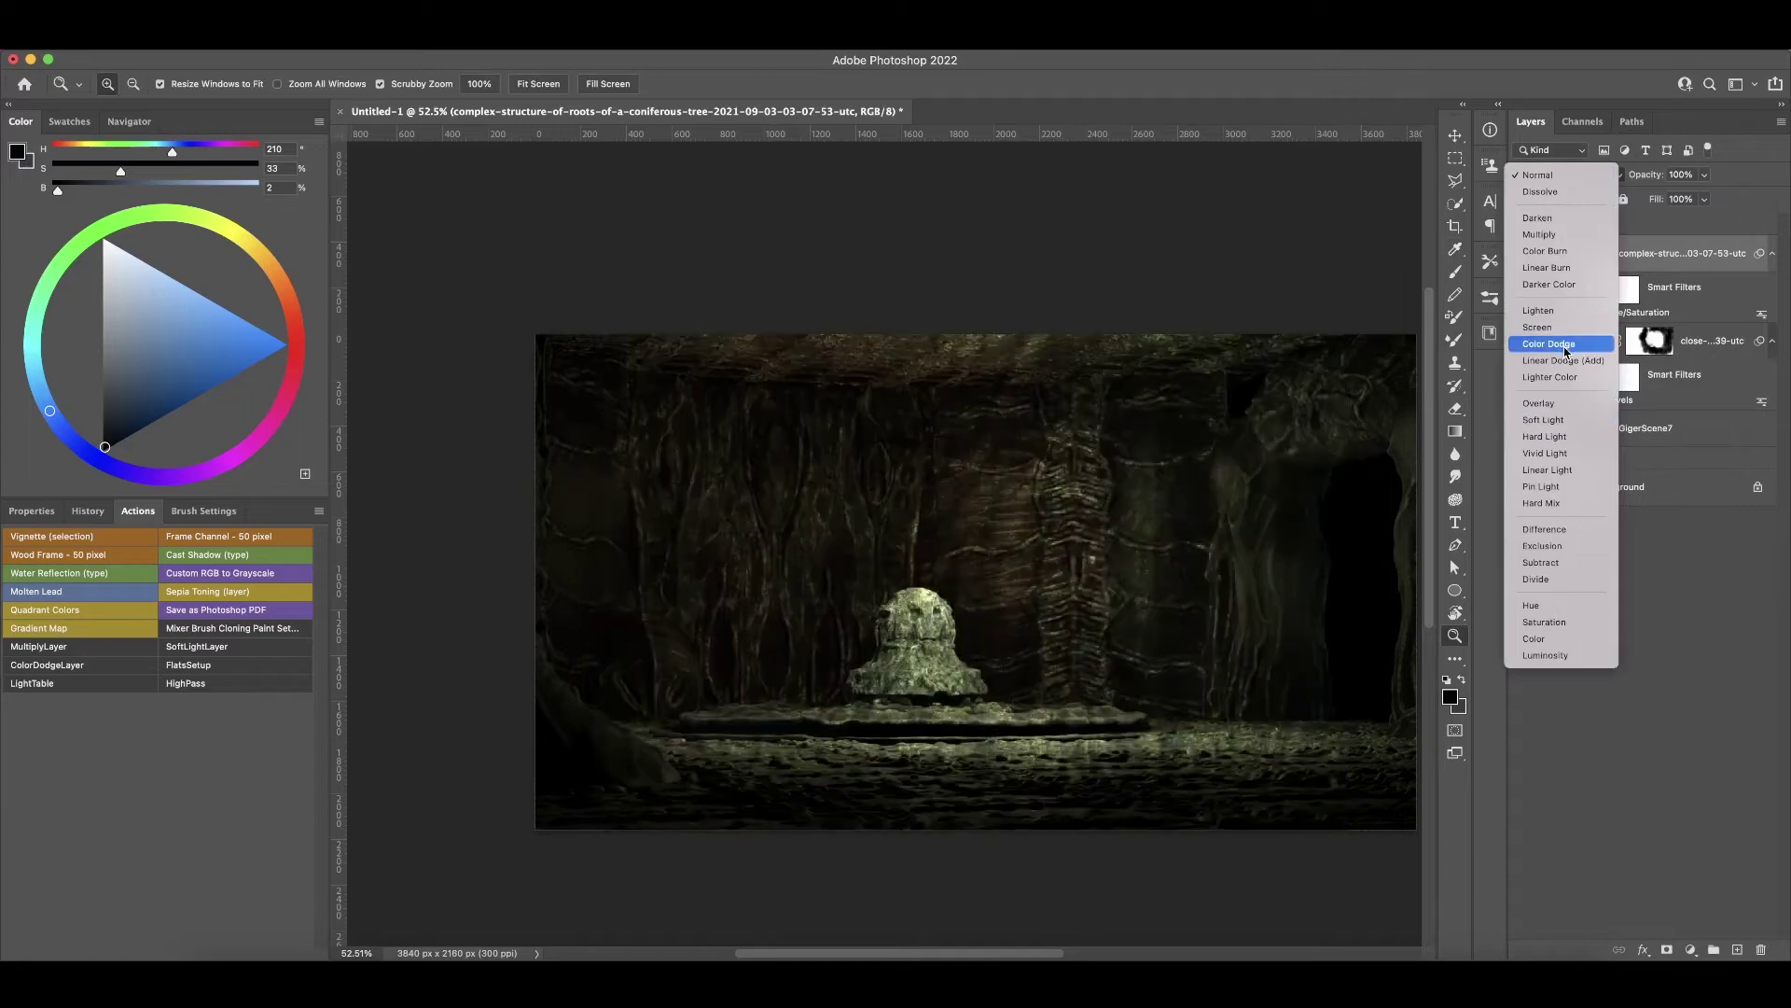
- Set the roots layer to Color Dodge and Layer 1 to Hard Light
{"action": "left_click", "coordinate": [1548, 345]}
{"action": "key", "text": "ctrl+t"}
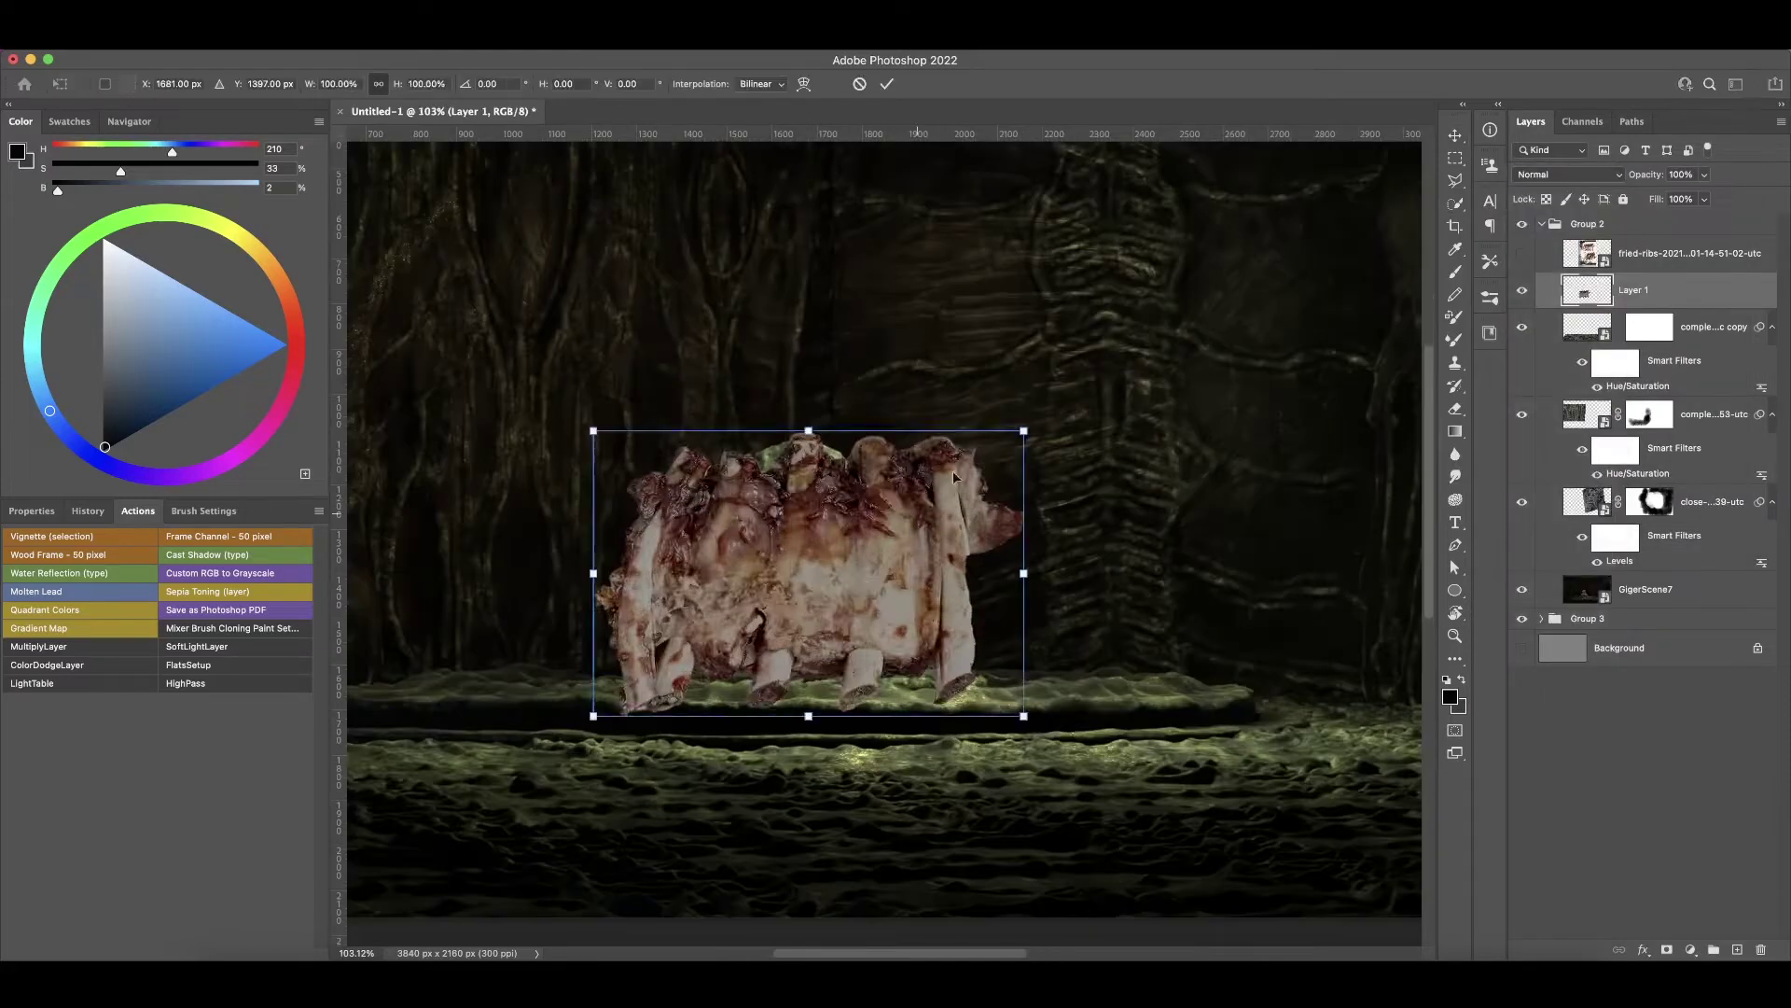
{"action": "key", "text": "Return"}
{"action": "left_click", "coordinate": [1567, 175]}
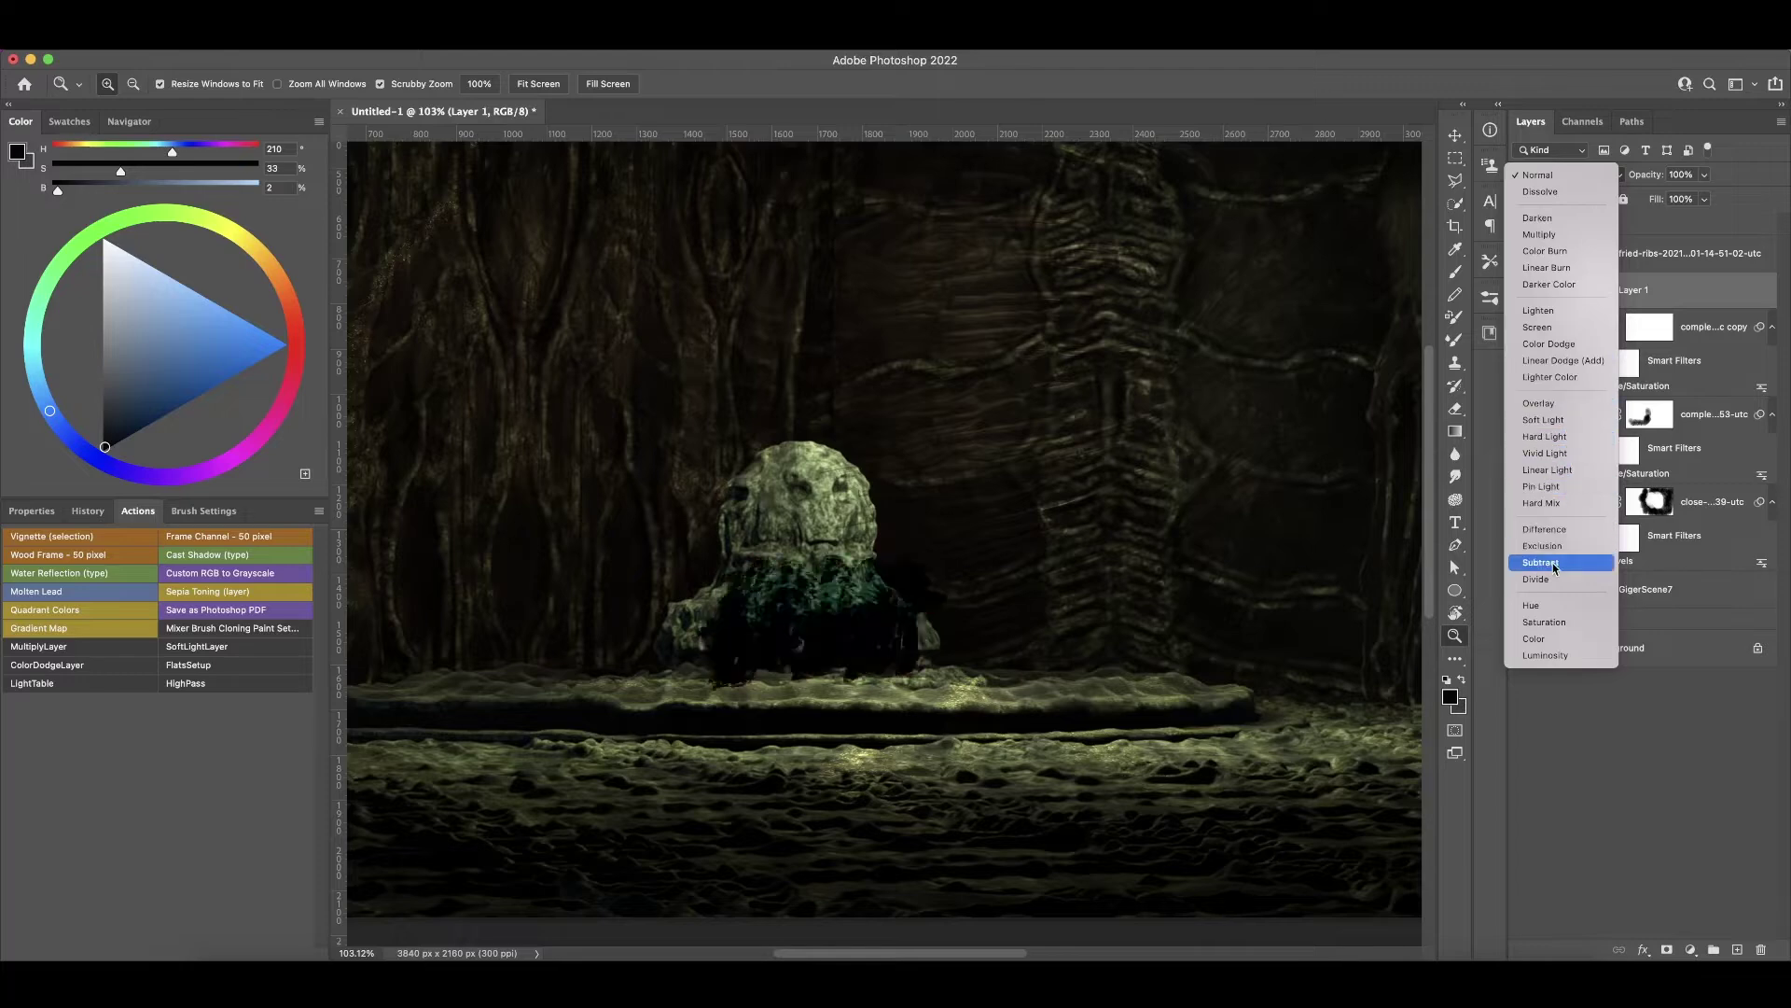
{"action": "left_click", "coordinate": [1546, 436]}
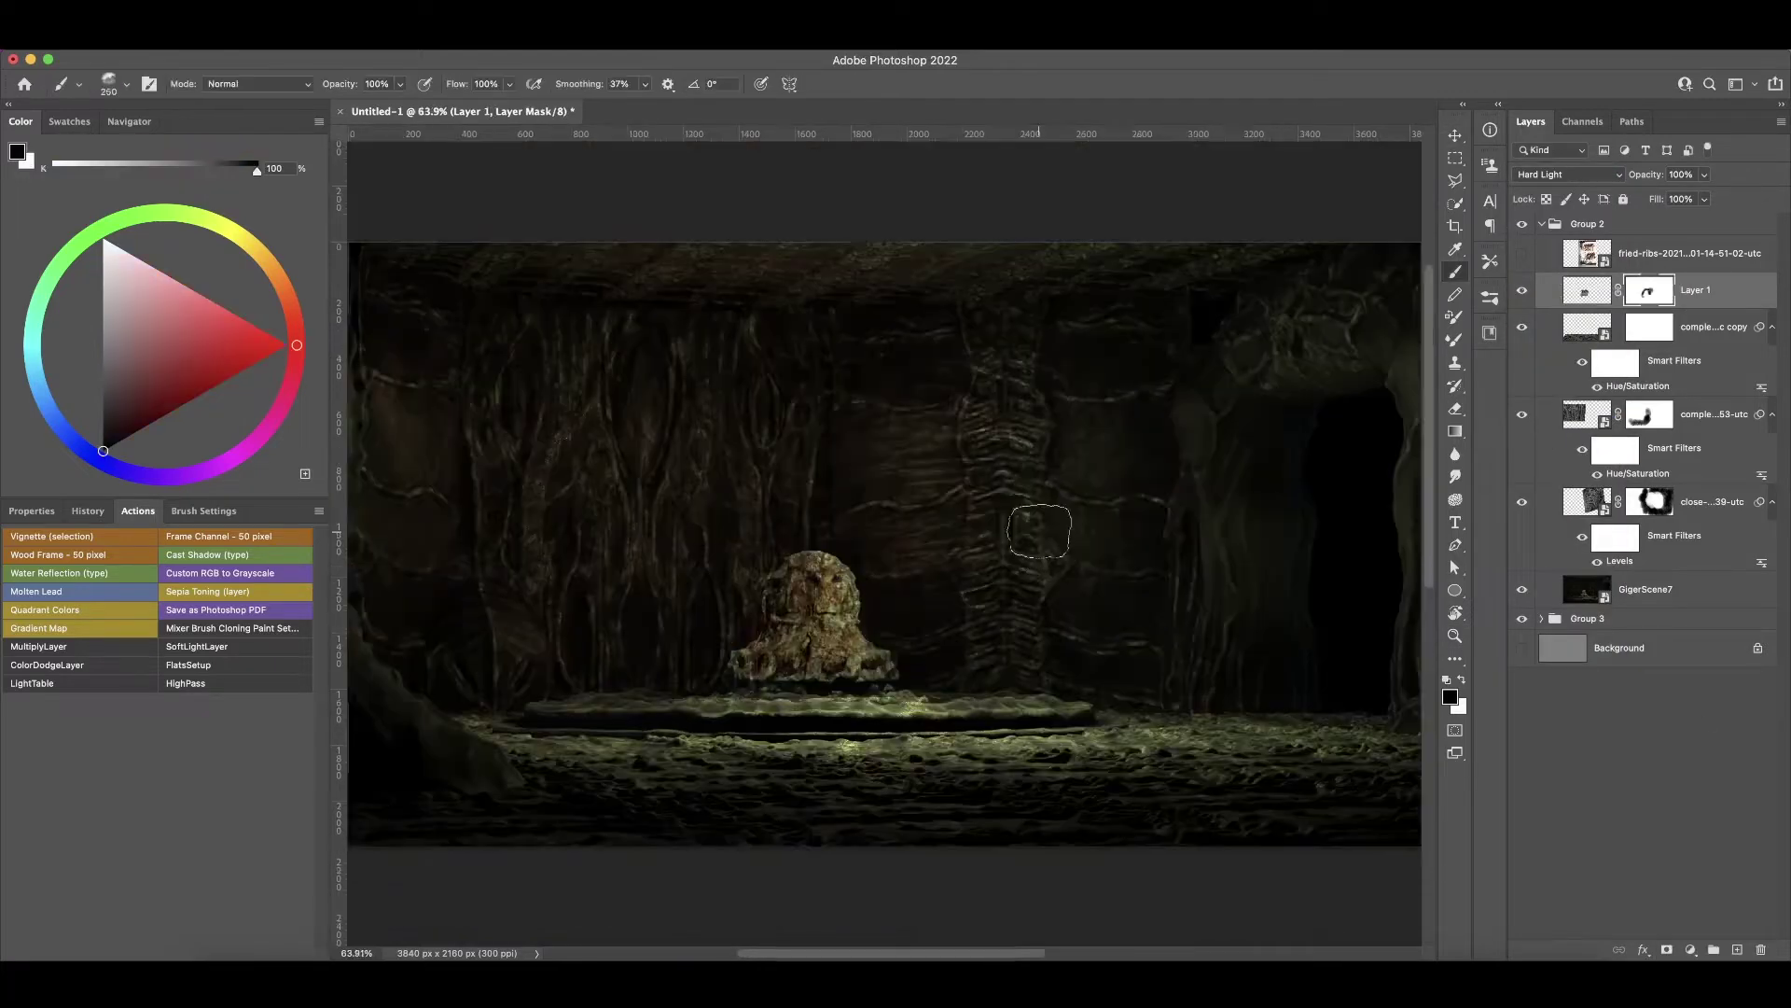
- Place the roots image down onto the pedestal, trying Lighten before returning to Normal blending
{"action": "left_click_drag", "start_coordinate": [1182, 401], "coordinate": [760, 340]}
{"action": "left_click_drag", "start_coordinate": [884, 551], "coordinate": [828, 709]}
{"action": "key", "text": "Return"}
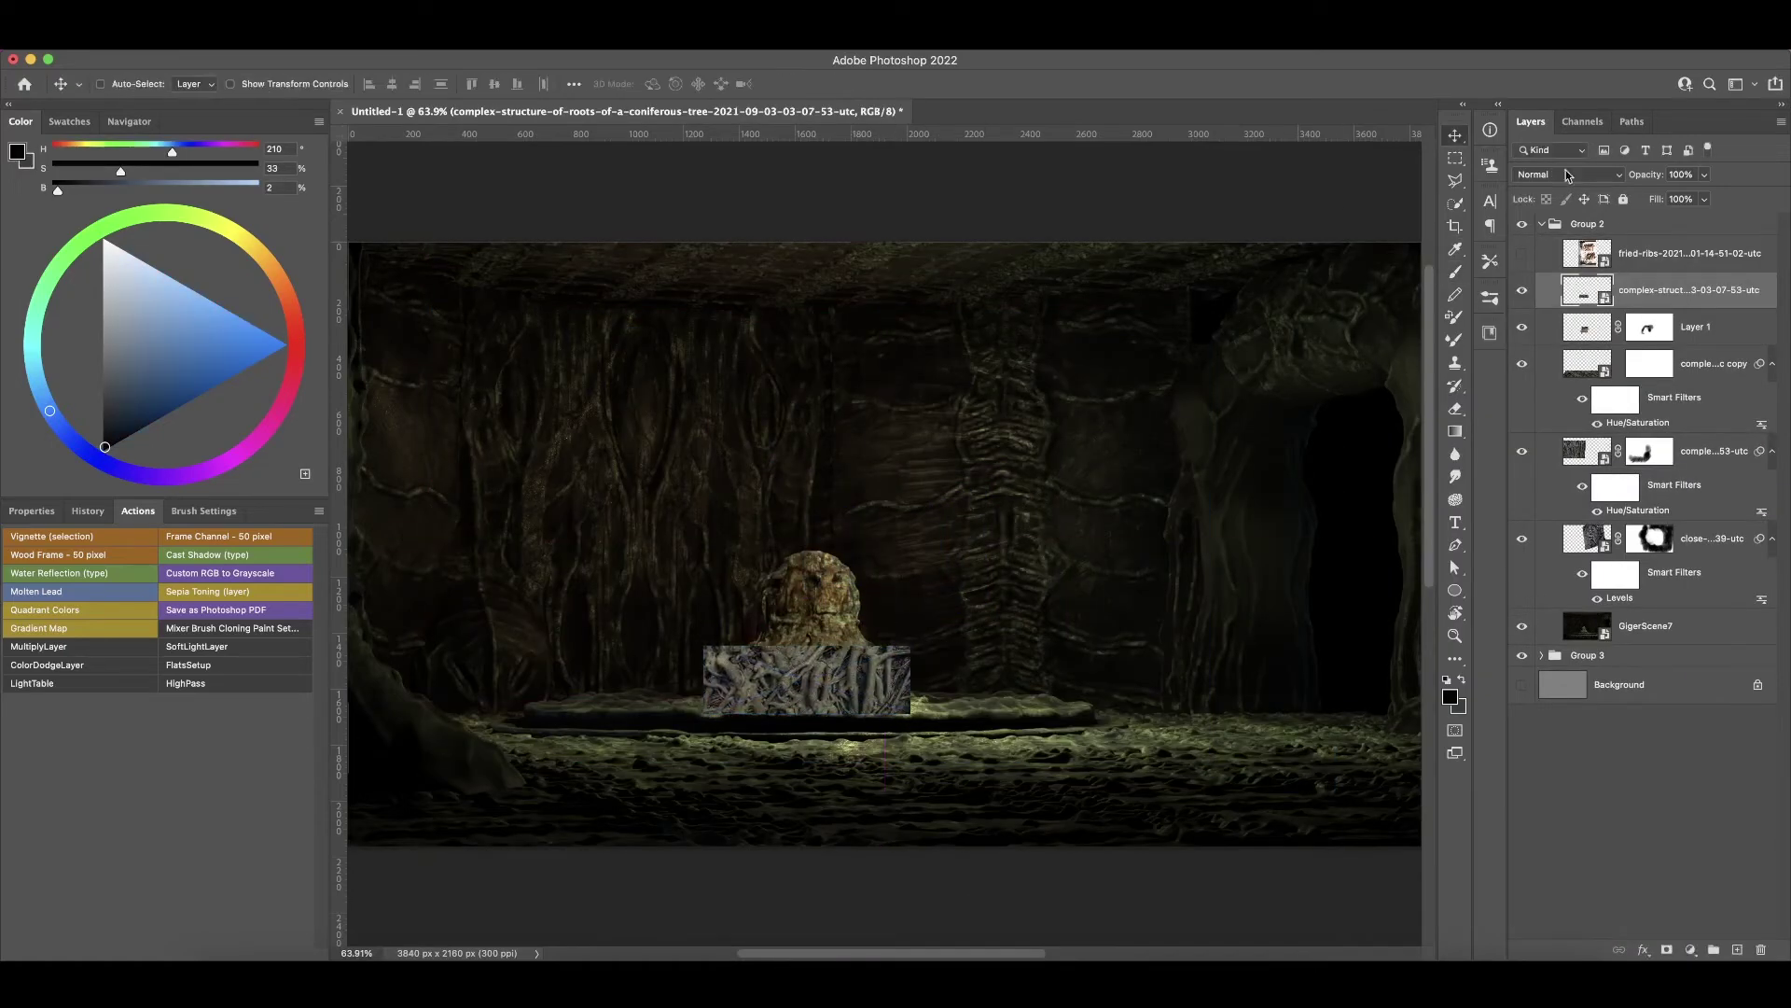
{"action": "left_click", "coordinate": [1568, 175]}
{"action": "left_click", "coordinate": [1555, 308]}
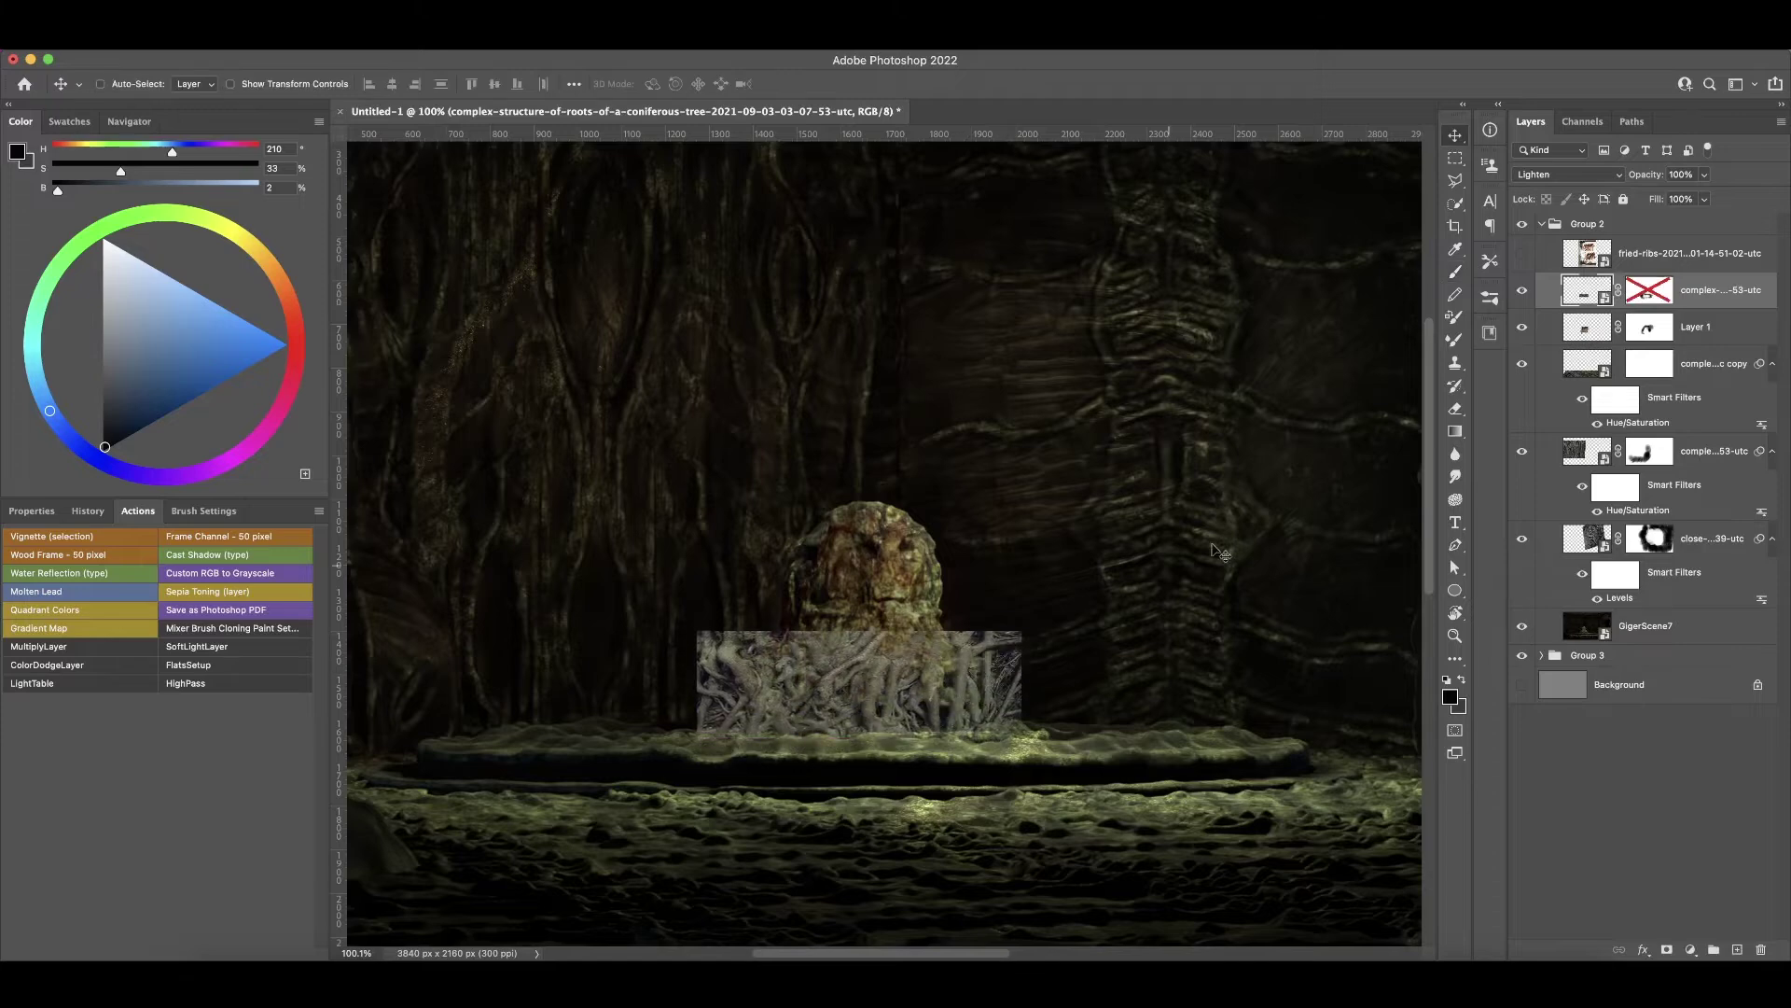
{"action": "left_click", "coordinate": [1568, 175]}
{"action": "left_click", "coordinate": [1539, 67]}
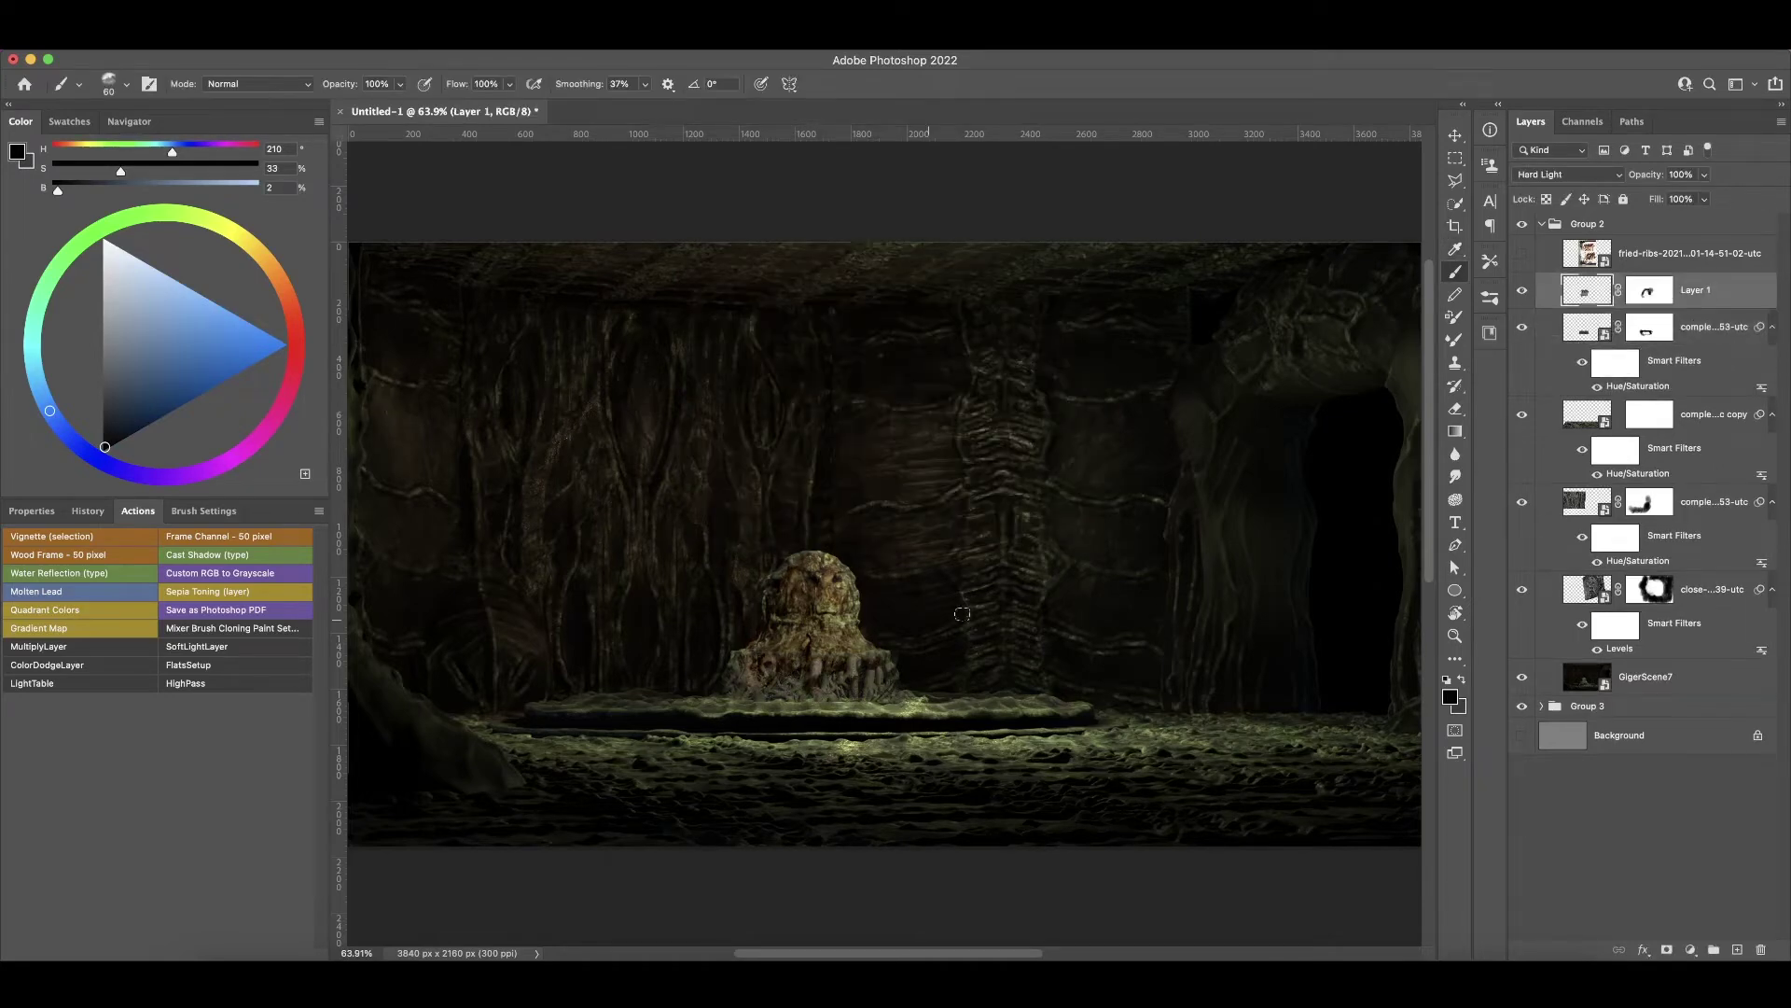
- Commit the texture layer's transform and blend it in Soft Light
{"action": "key", "text": "Return"}
{"action": "left_click", "coordinate": [1568, 175]}
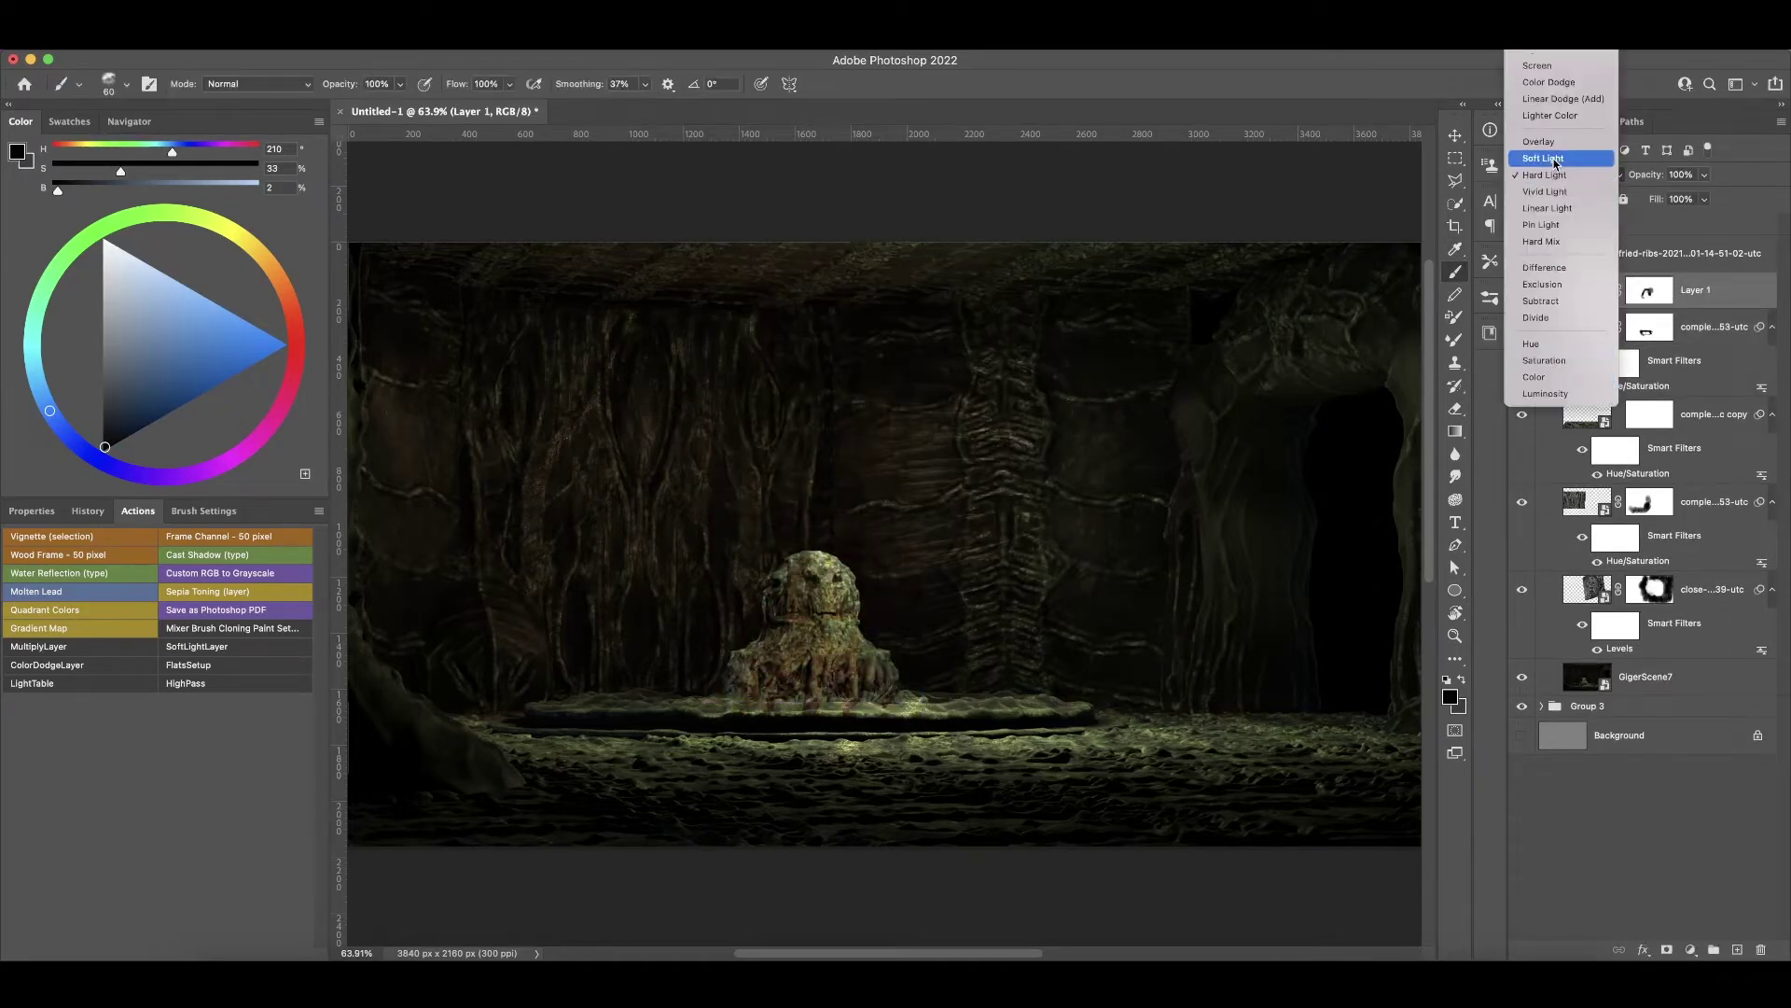
{"action": "left_click", "coordinate": [1554, 161]}
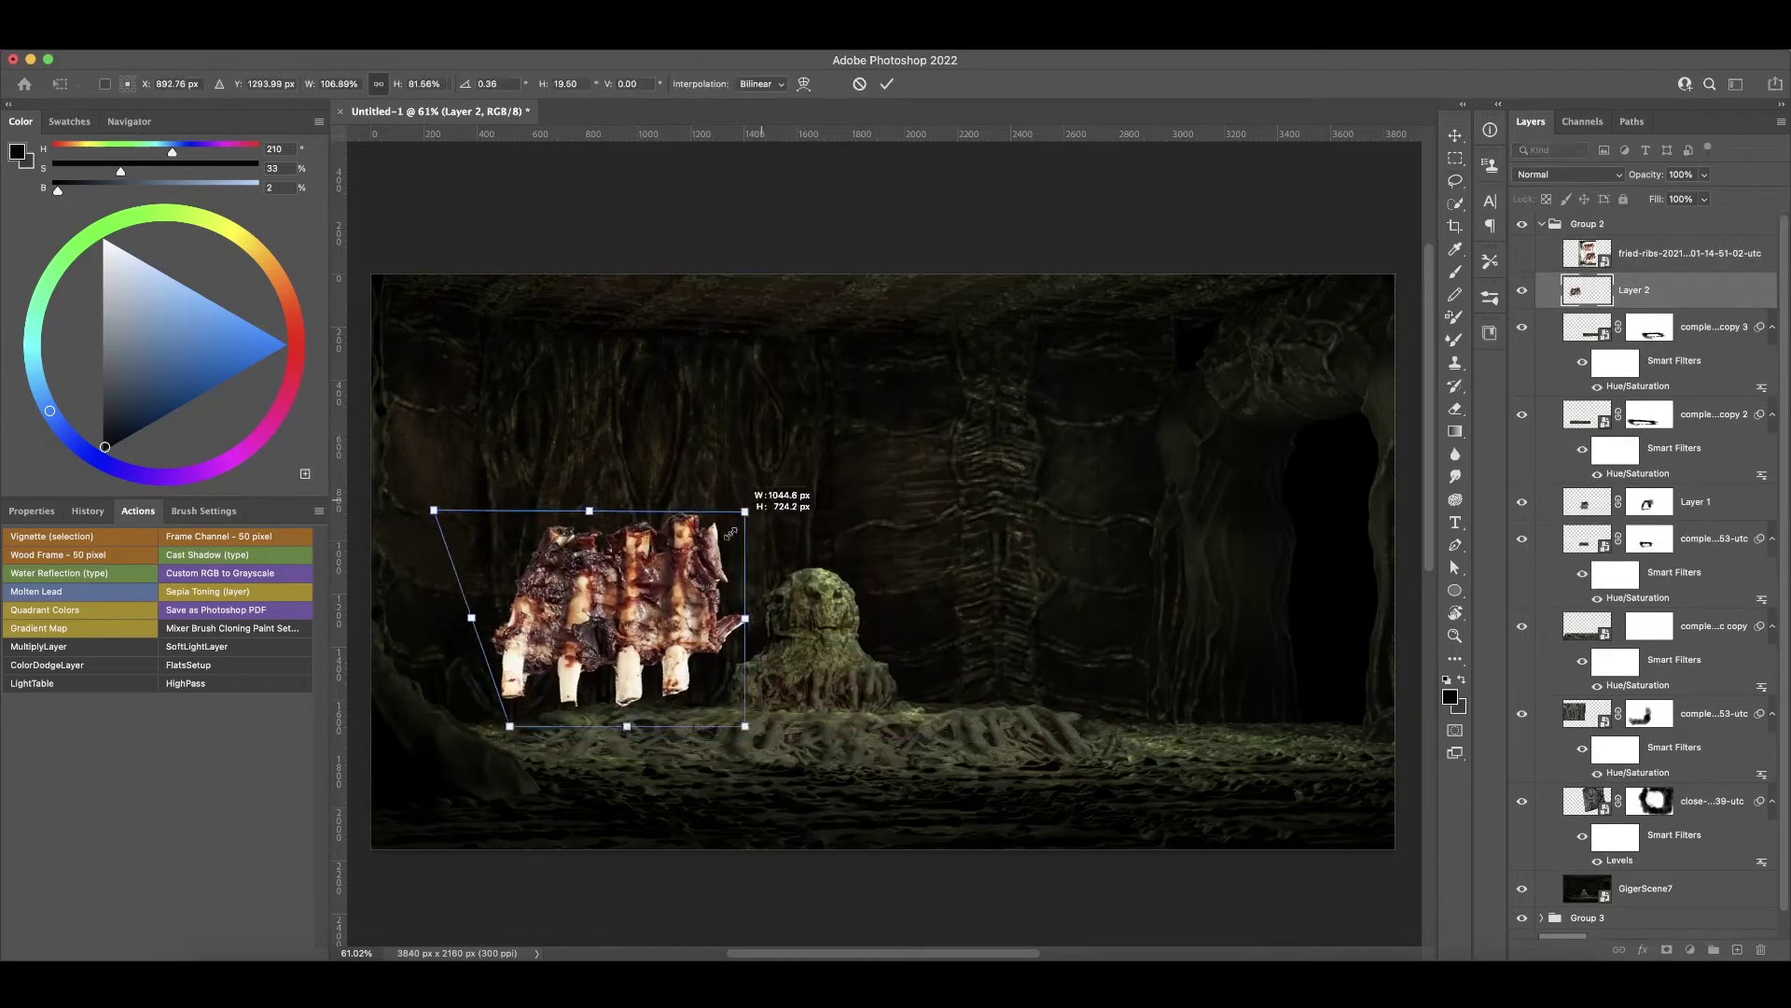
- Try a dark blend mode on the ribs layer, undo it, and darken the ribs with Levels
{"action": "left_click", "coordinate": [1592, 179]}
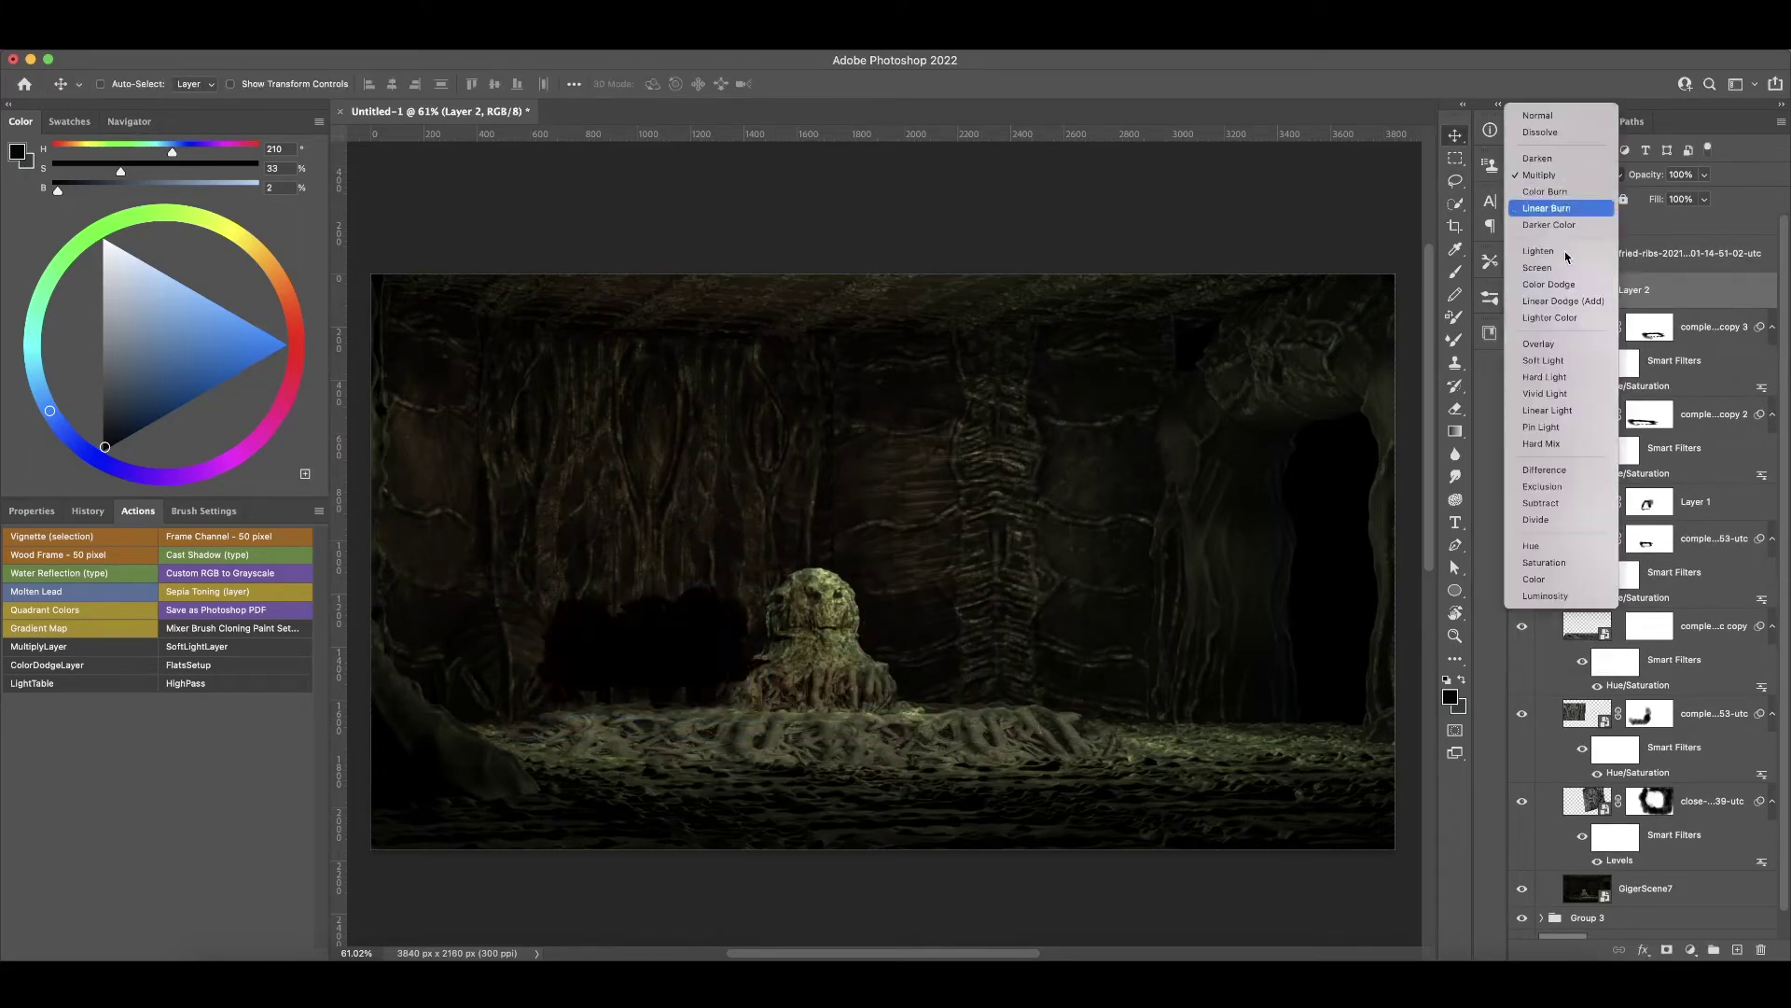
{"action": "left_click", "coordinate": [1535, 354]}
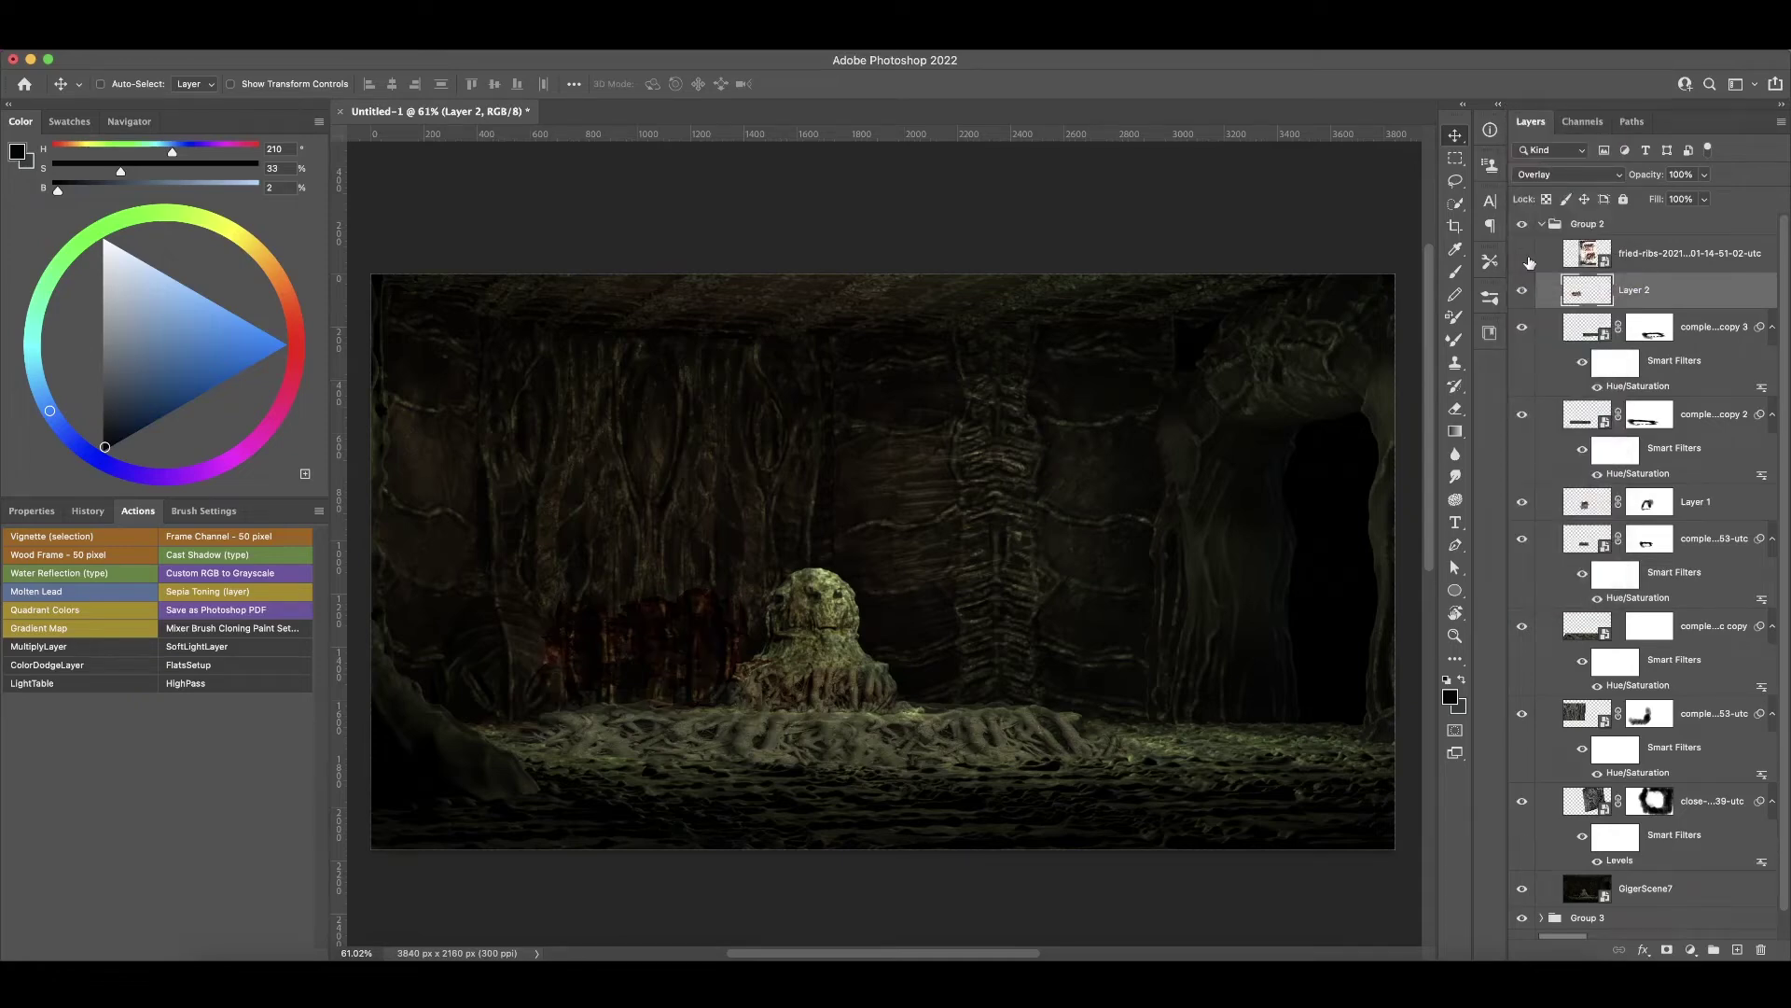
{"action": "key", "text": "ctrl+z"}
{"action": "key", "text": "ctrl+l"}
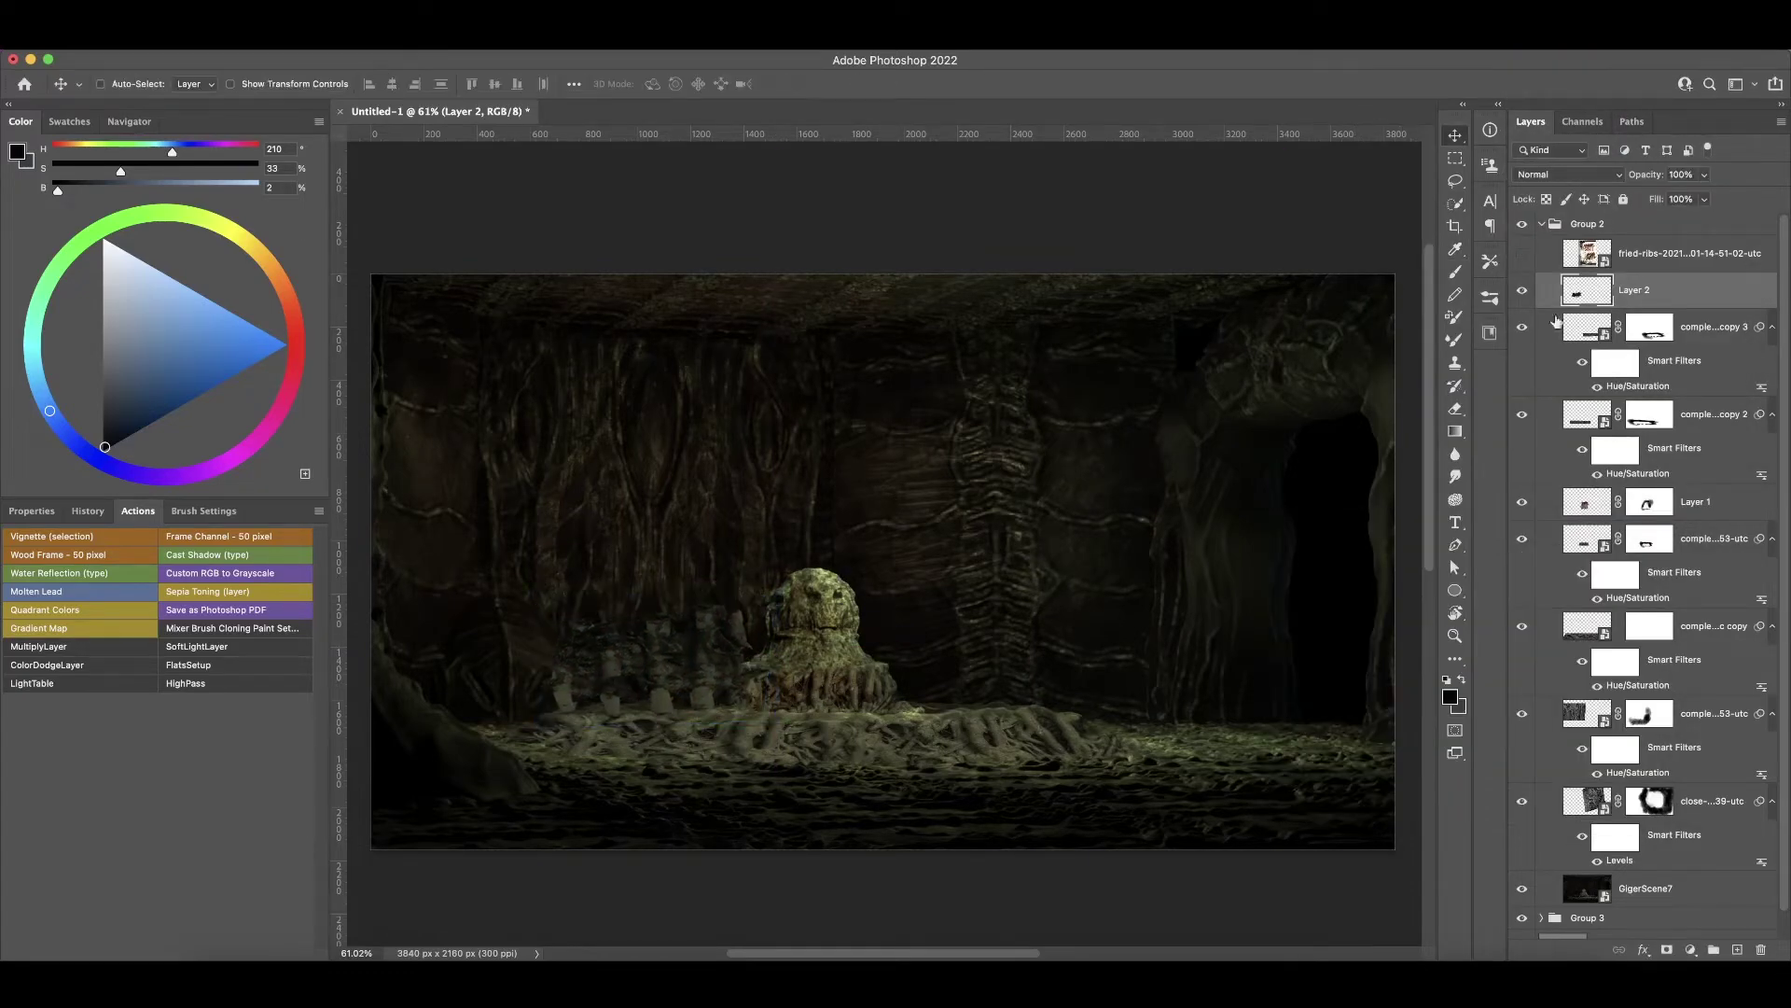
- Mask the ribs layer and colorize the ribs with Hue/Saturation (+52, +34, -31)
{"action": "left_click", "coordinate": [1667, 949]}
{"action": "key", "text": "b"}
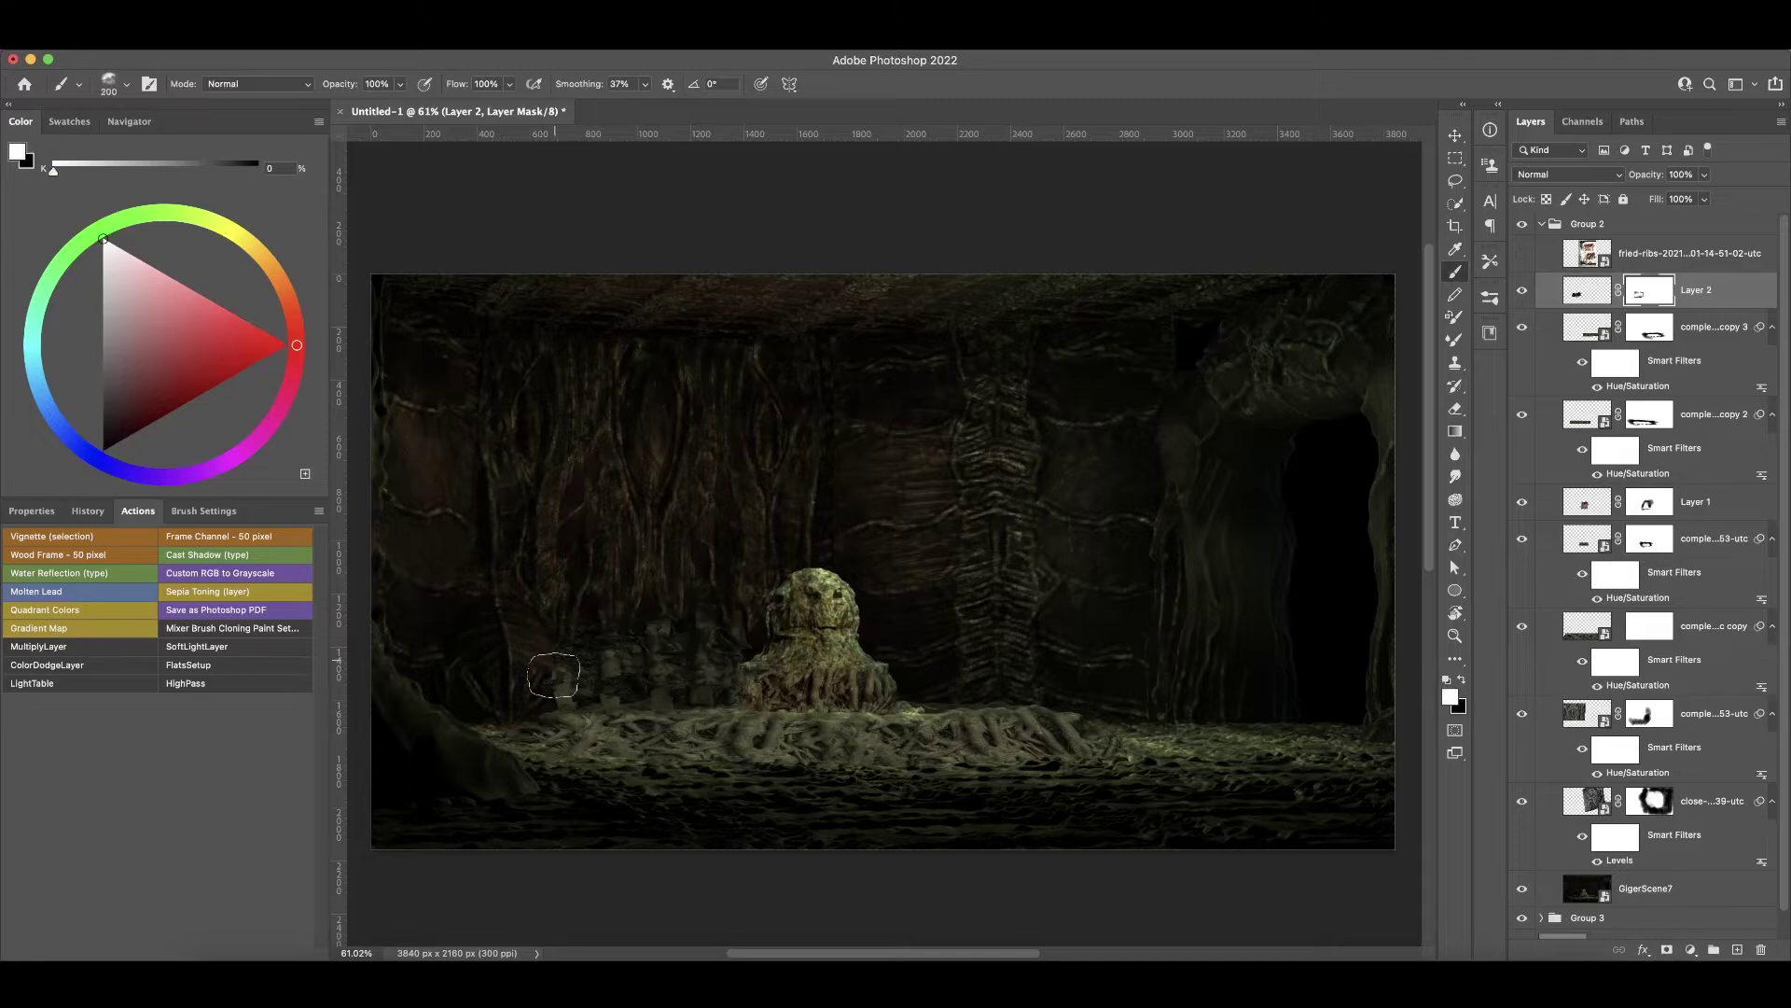
{"action": "key", "text": "ctrl+2"}
{"action": "key", "text": "ctrl+u"}
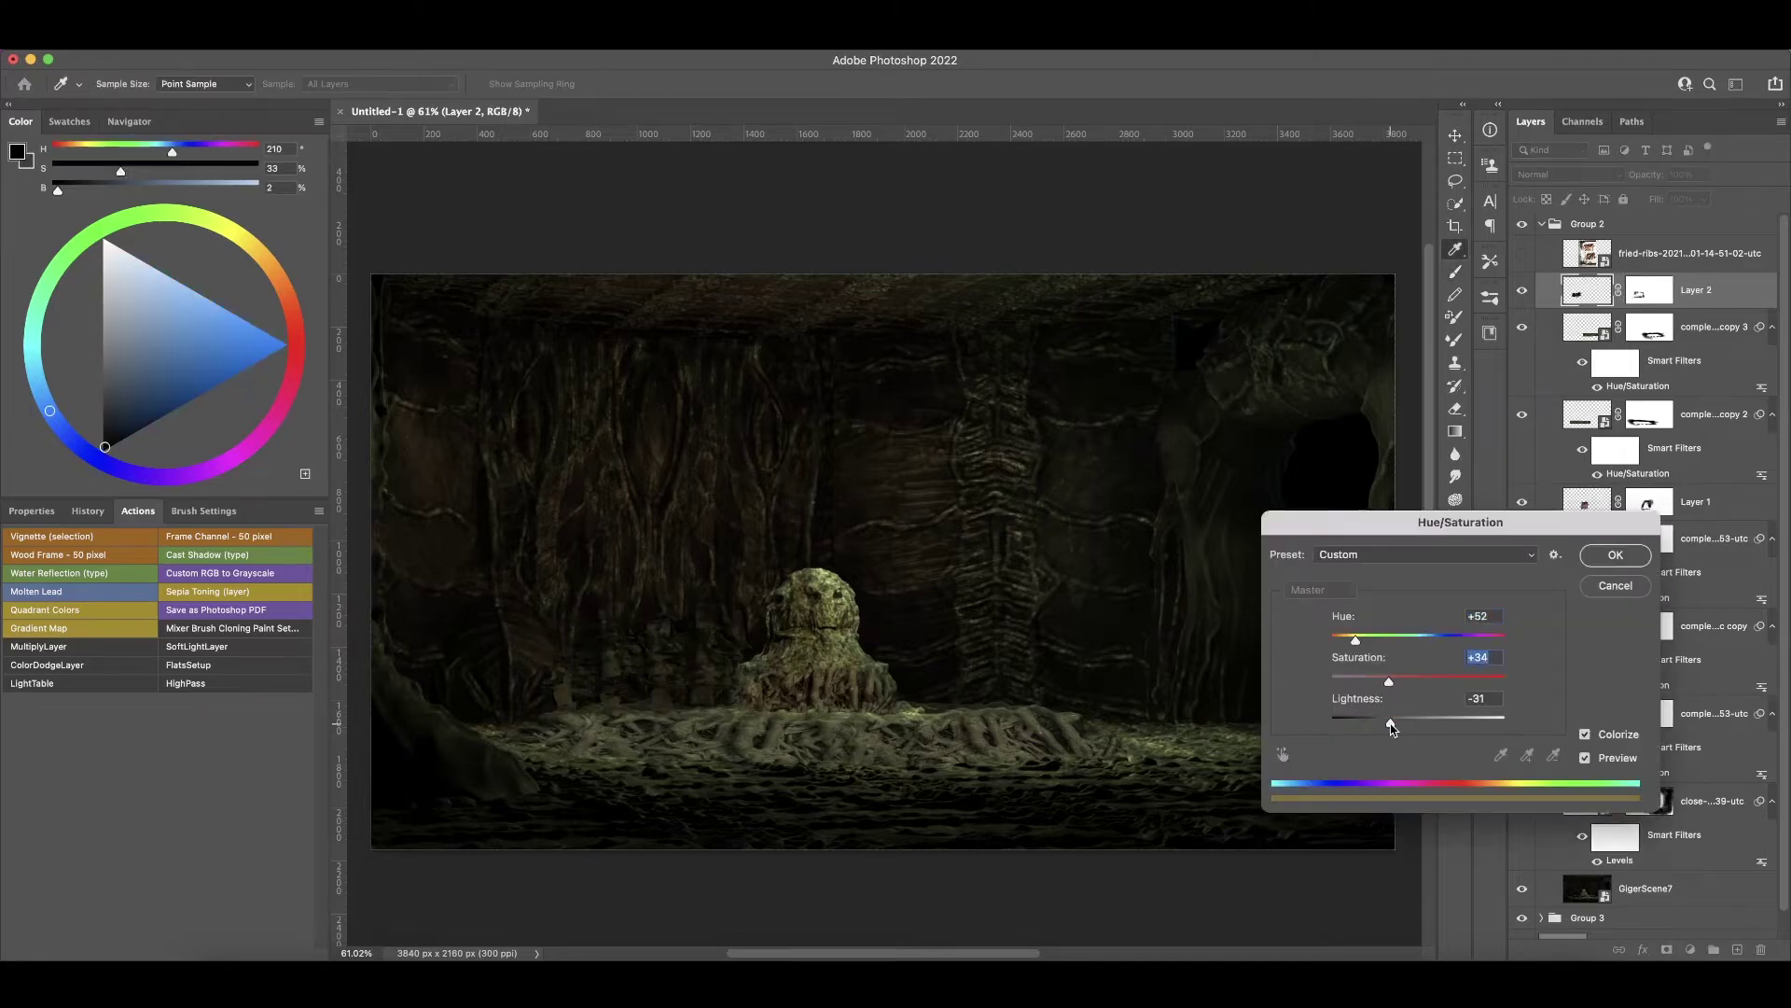
{"action": "key", "text": "Tab"}
{"action": "key", "text": "Return"}
- Paint the ribs mask around the lower left of the scene
{"action": "key", "text": "b"}
{"action": "key", "text": "ctrl+backslash"}
{"action": "scroll", "coordinate": [606, 653], "scroll_direction": "up", "scroll_amount": 5, "text": "alt"}
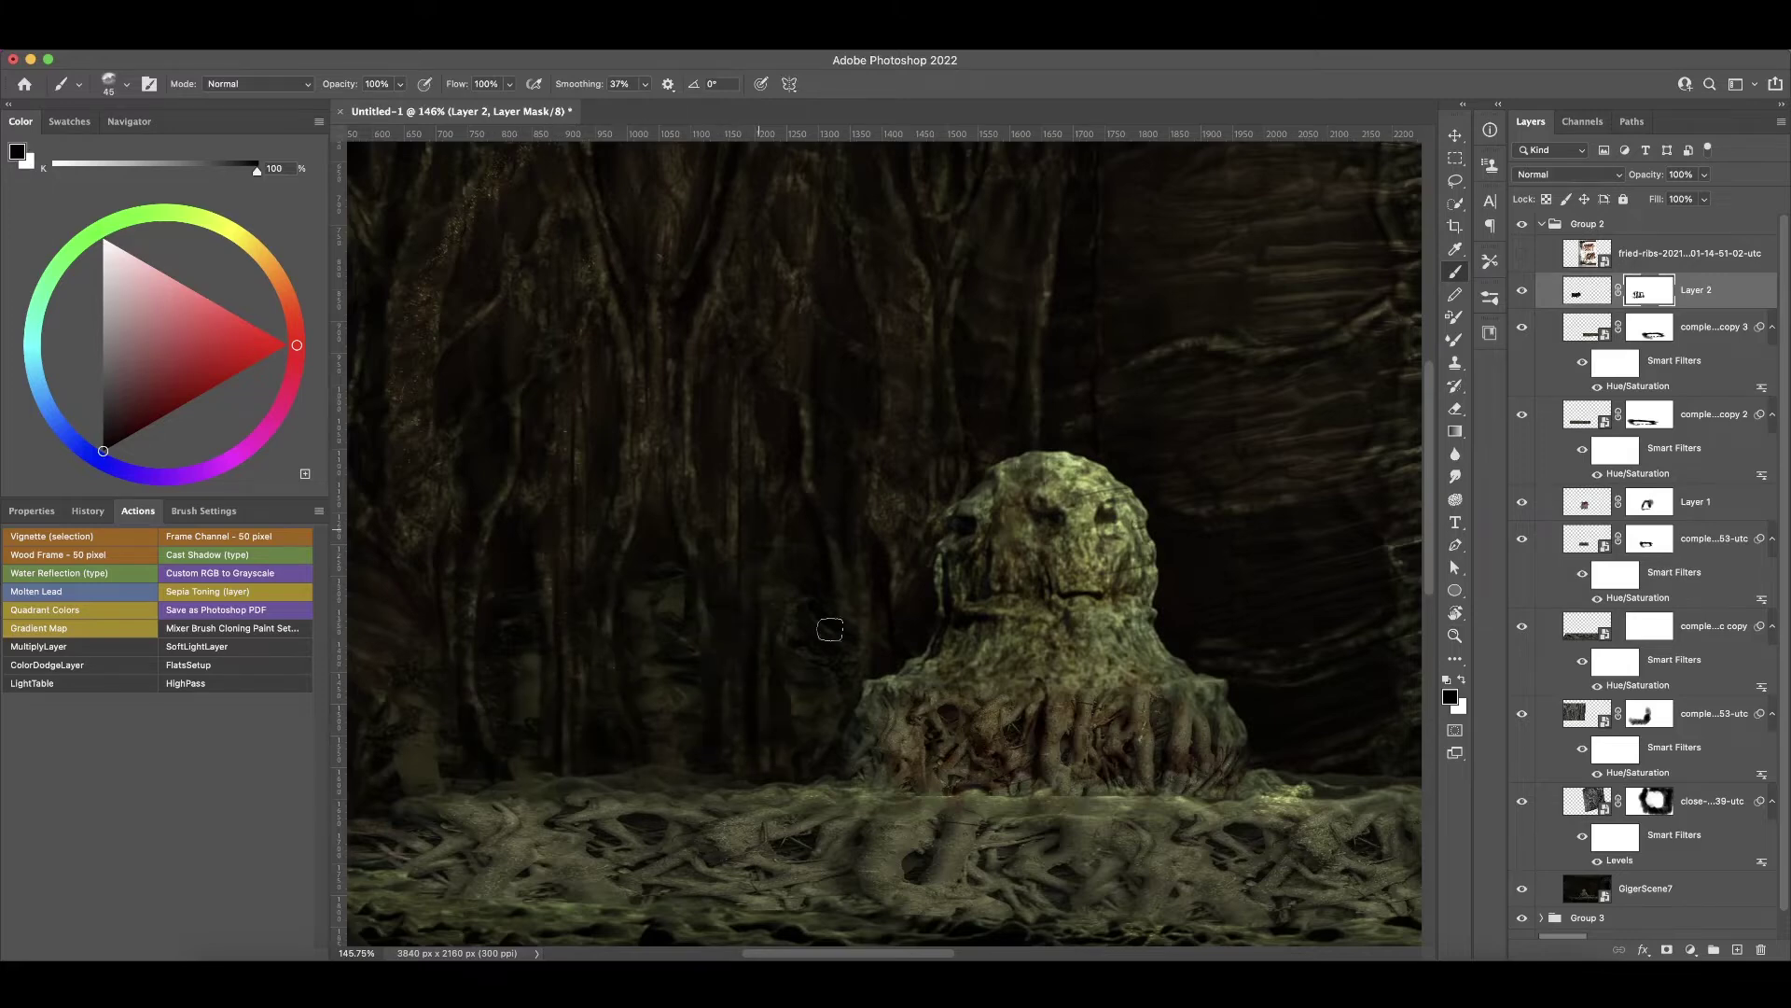
{"action": "scroll", "coordinate": [891, 490], "scroll_direction": "down", "scroll_amount": 5, "text": "alt"}
{"action": "scroll", "coordinate": [1248, 660], "scroll_direction": "down", "scroll_amount": 1, "text": "alt"}
- Place the green leaf photo over the mound, clip it, and set Soft Light at reduced opacity
{"action": "key", "text": "ctrl+shift+p"}
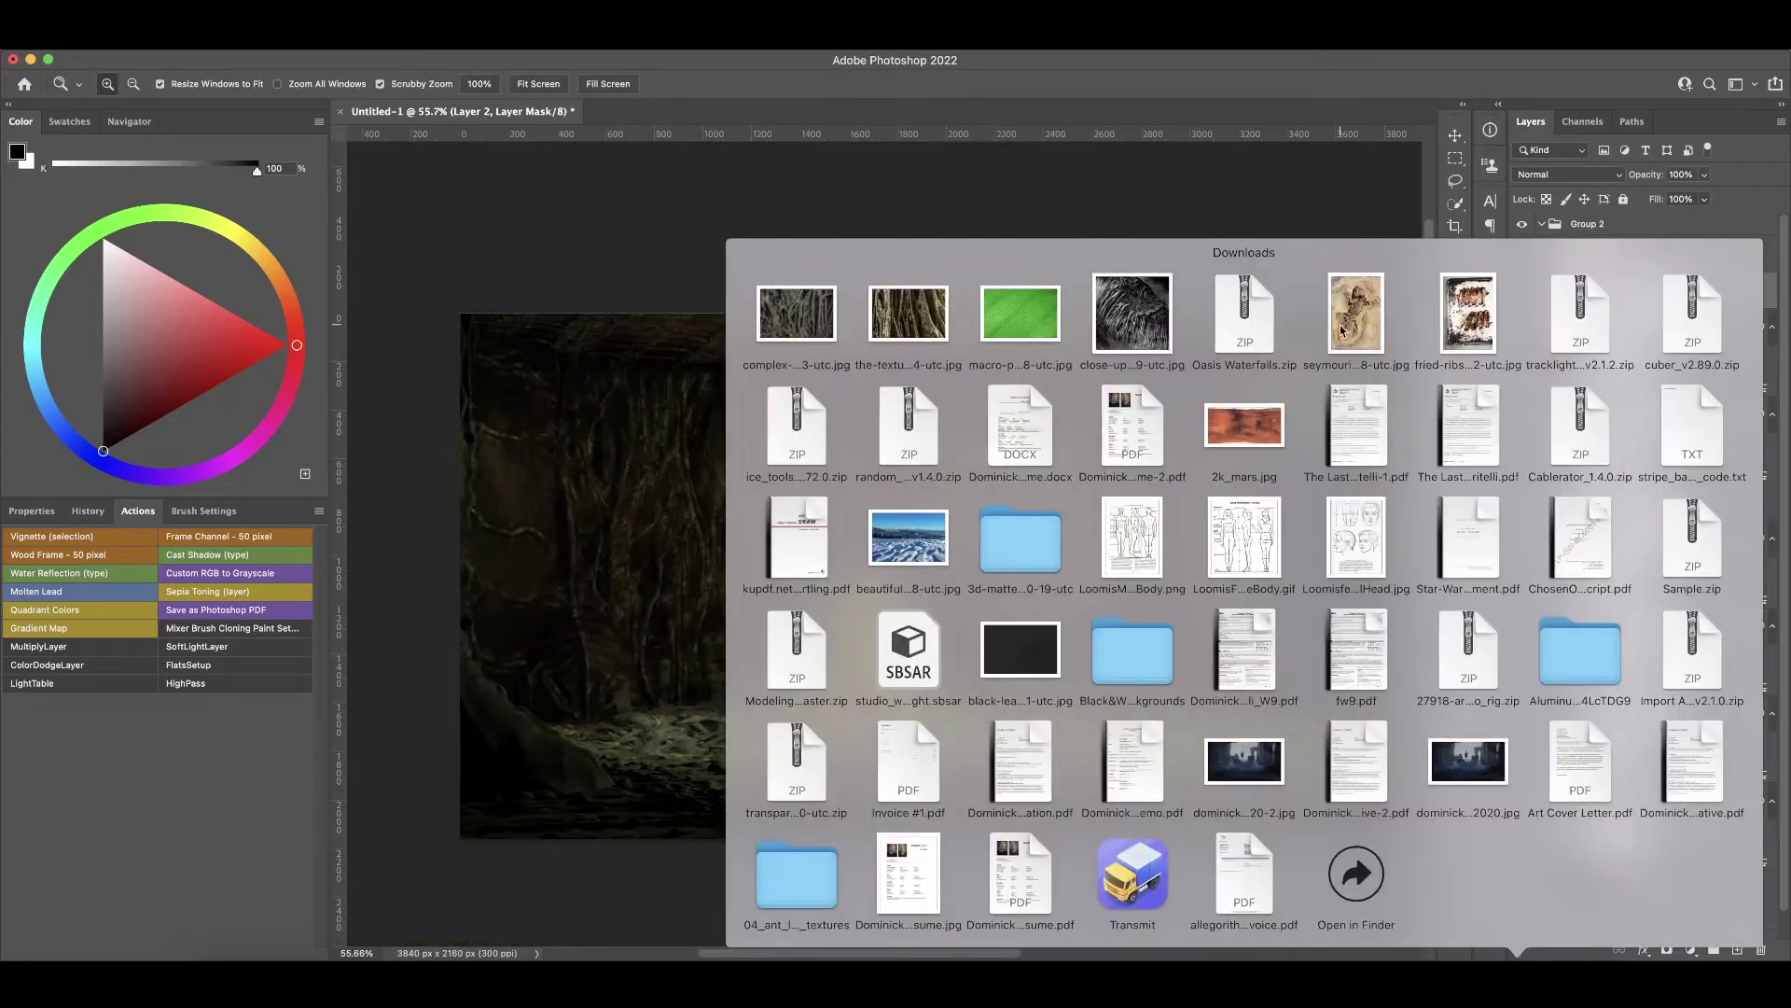
{"action": "key", "text": "Return"}
{"action": "left_click_drag", "start_coordinate": [1320, 313], "coordinate": [933, 481]}
{"action": "key", "text": "Return"}
{"action": "key", "text": "ctrl+alt+g"}
{"action": "left_click", "coordinate": [1568, 175]}
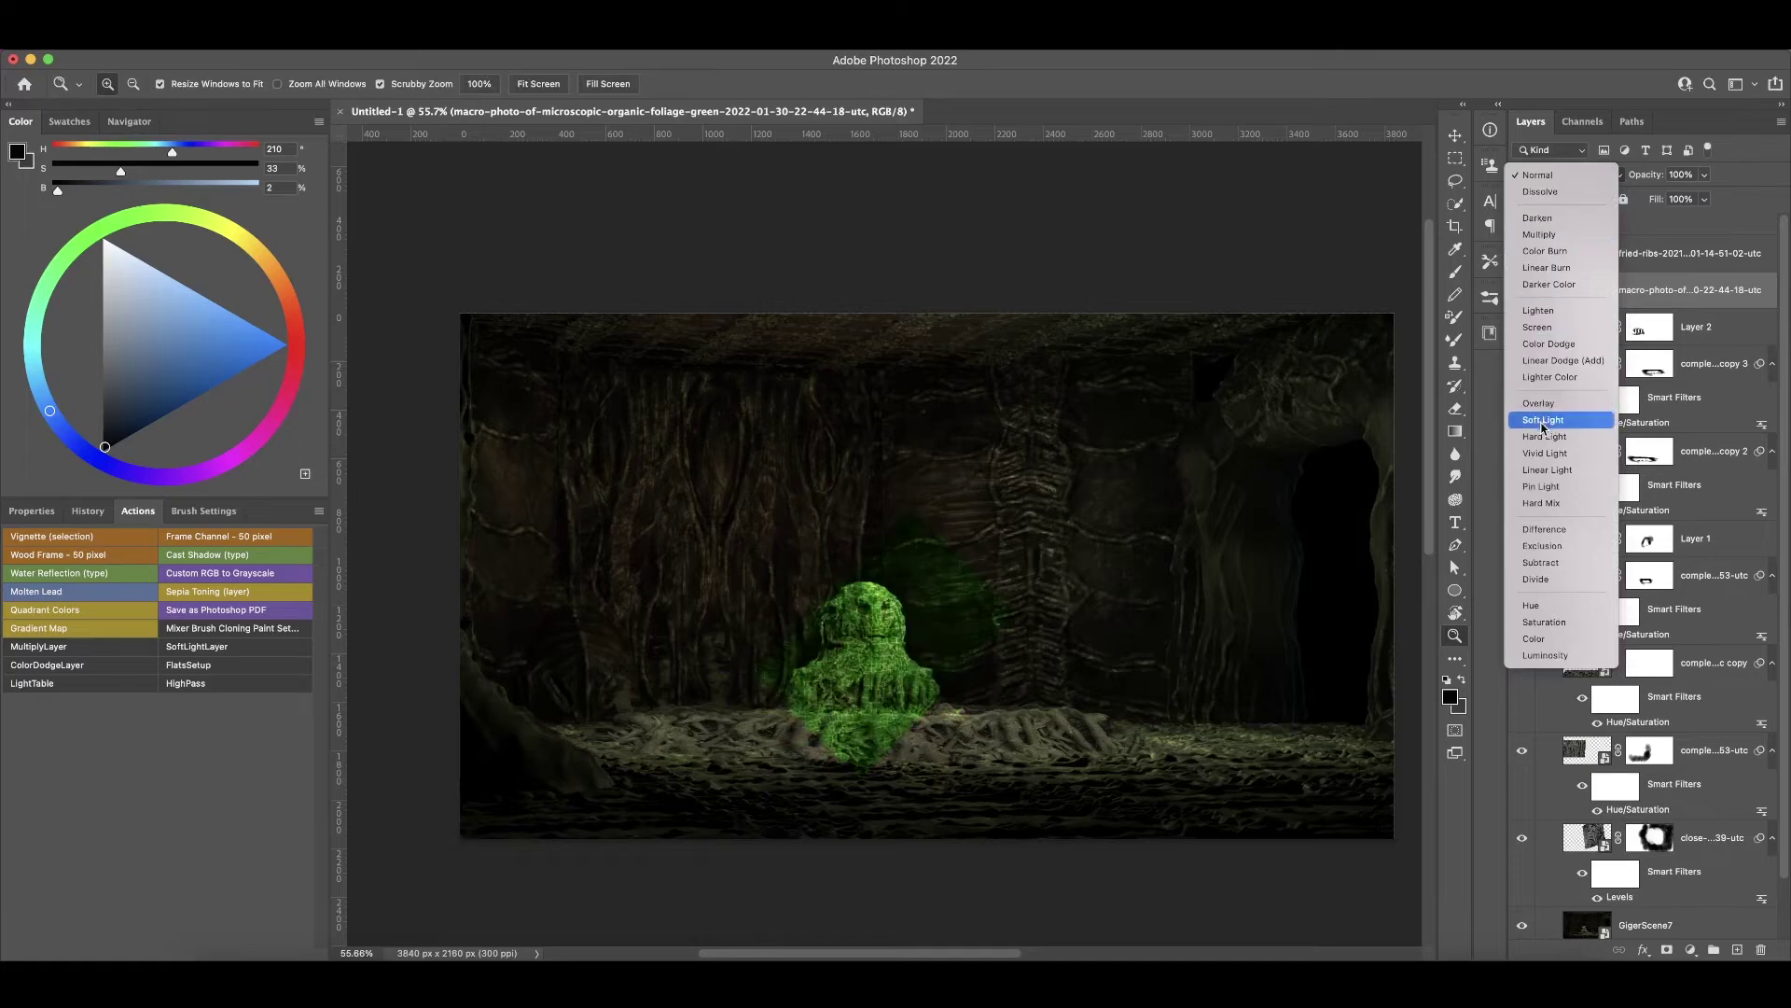
{"action": "left_click", "coordinate": [1558, 423]}
{"action": "key", "text": "7"}
{"action": "key", "text": "5"}
- Stretch the leaf layer across the floor and mask it with a larger brush
{"action": "scroll", "coordinate": [957, 660], "scroll_direction": "up", "scroll_amount": 2, "text": "alt"}
{"action": "key", "text": "ctrl+t"}
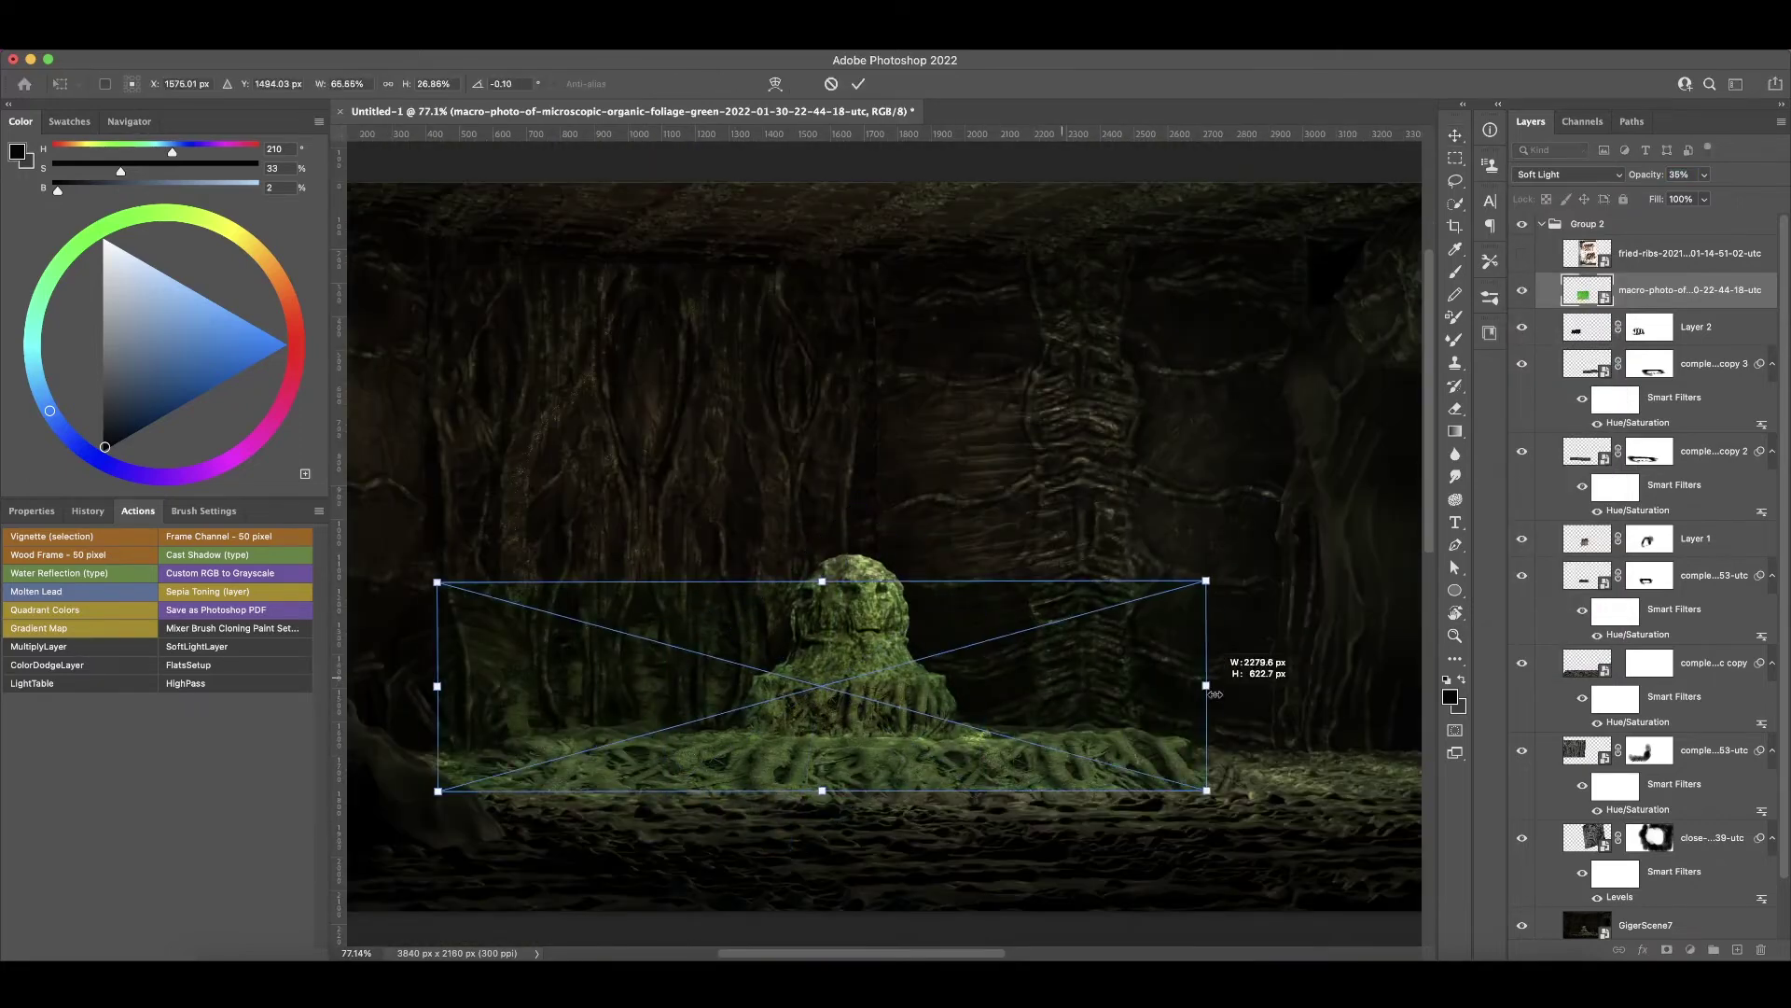
{"action": "key", "text": "Return"}
{"action": "left_click", "coordinate": [1666, 948]}
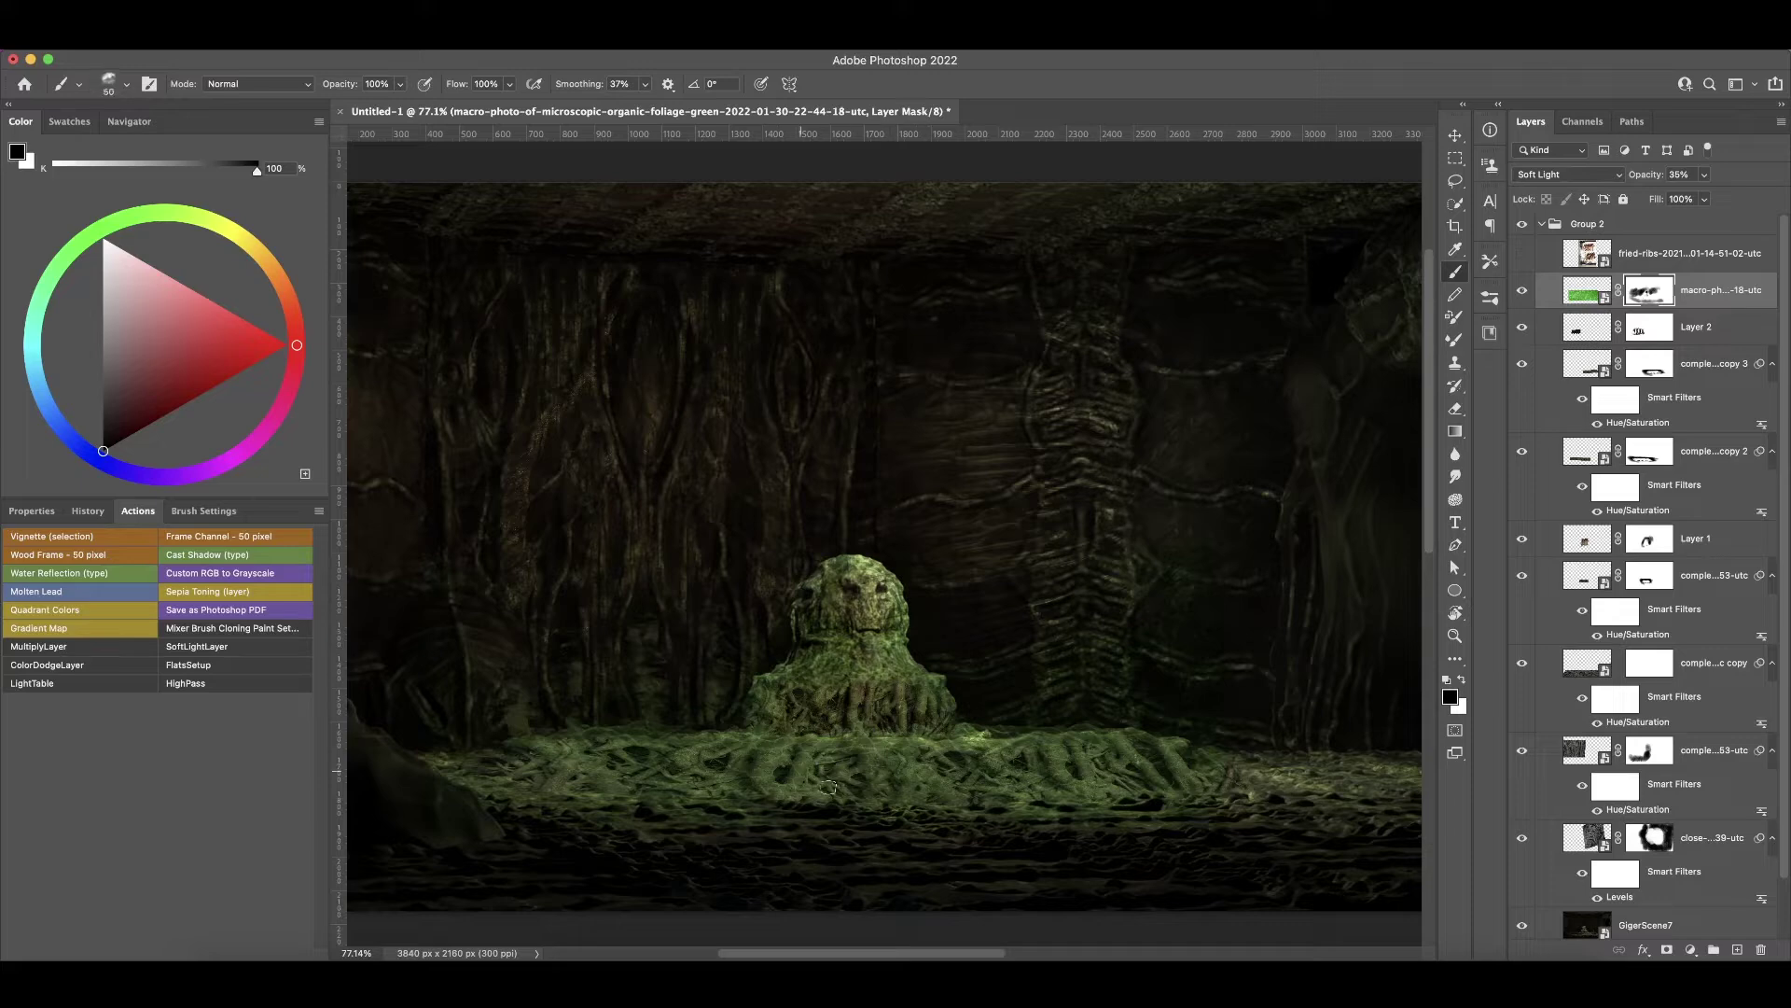
{"action": "key", "text": "bracketright"}
{"action": "key", "text": "bracketright"}
{"action": "key", "text": "bracketright"}
{"action": "scroll", "coordinate": [1202, 571], "scroll_direction": "down", "scroll_amount": 1, "text": "alt"}
{"action": "key", "text": "backslash"}
{"action": "key", "text": "backslash"}
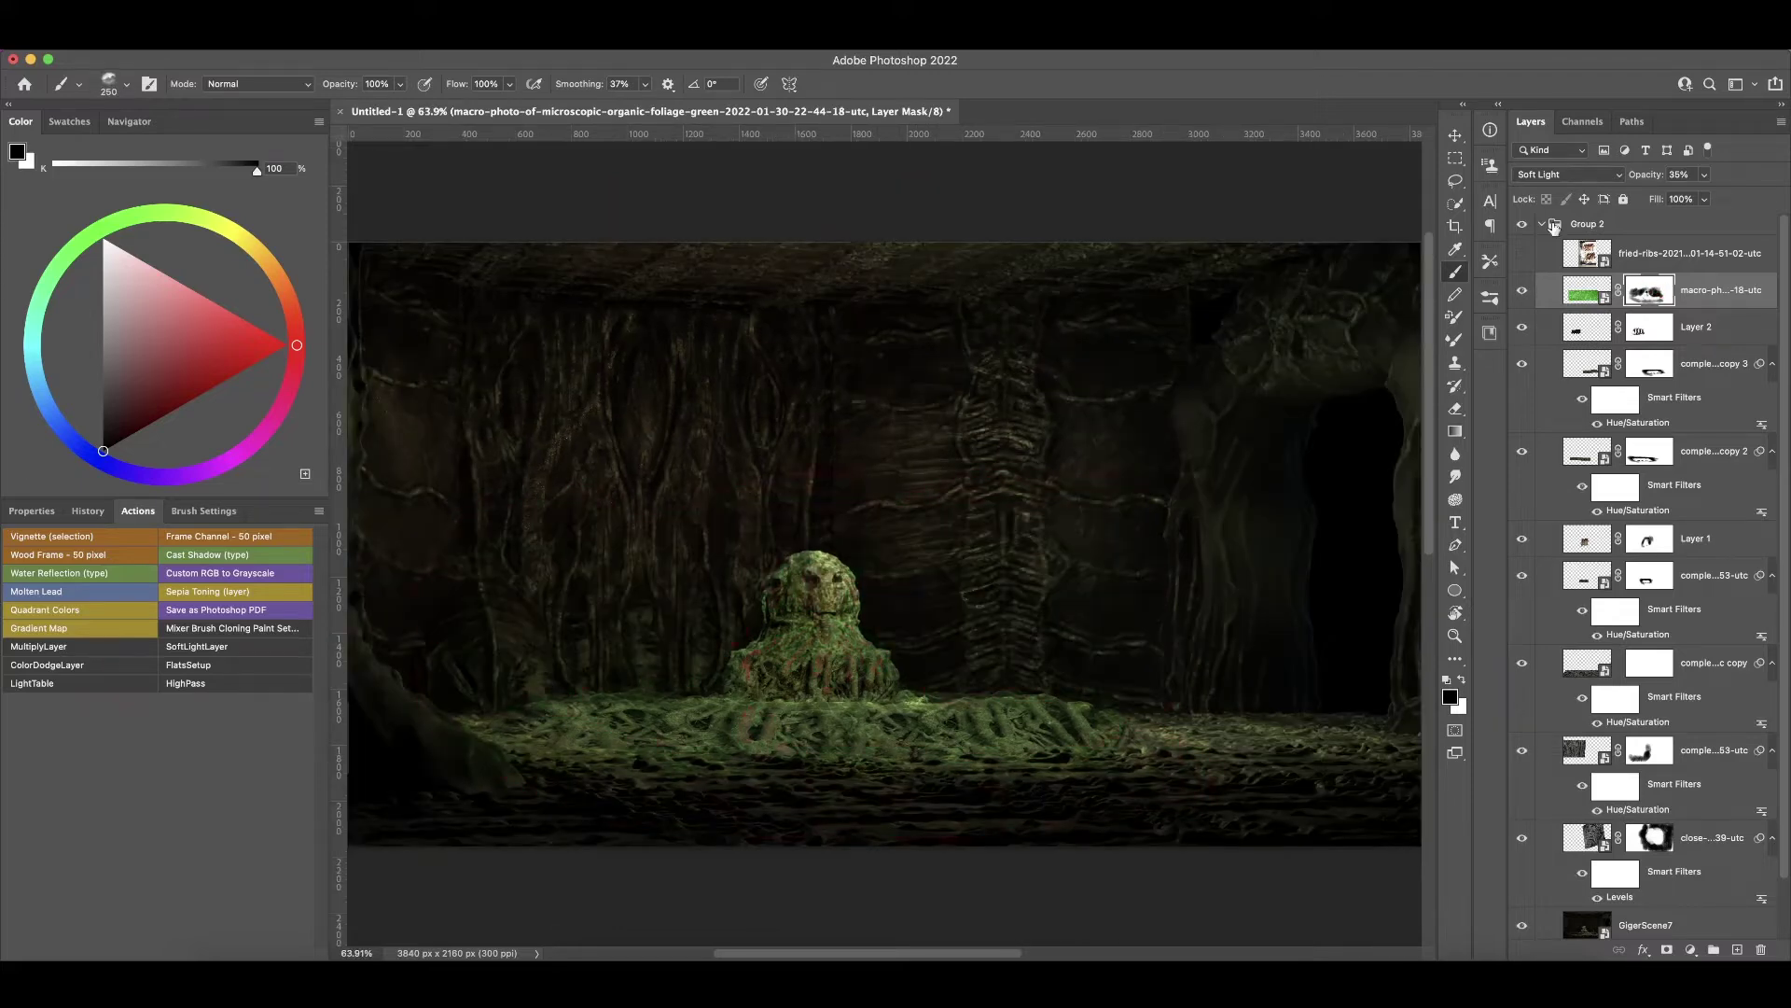
{"action": "key", "text": "backslash"}
{"action": "key", "text": "backslash"}
{"action": "key", "text": "z"}
{"action": "scroll", "coordinate": [1142, 729], "scroll_direction": "down", "scroll_amount": 1, "text": "alt"}
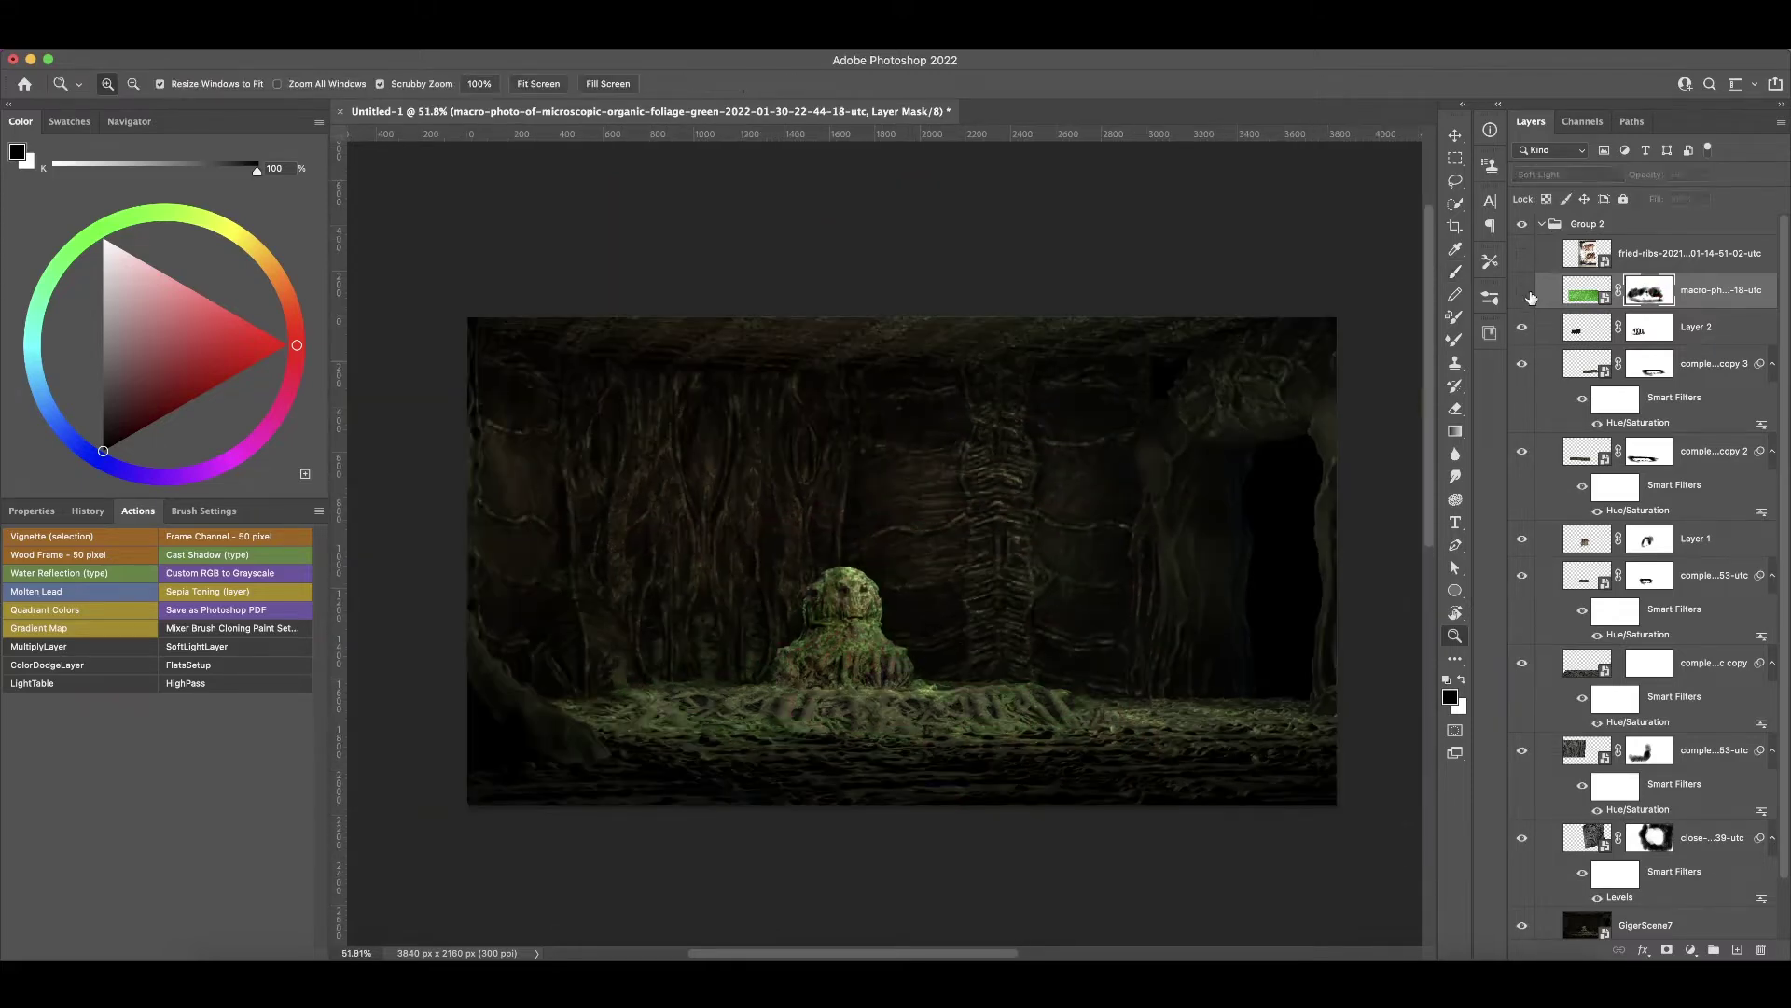
- Duplicate the leaf layer, distort it into a ceiling band, and blend it in Soft Light
{"action": "key", "text": "ctrl+j"}
{"action": "key", "text": "ctrl+t"}
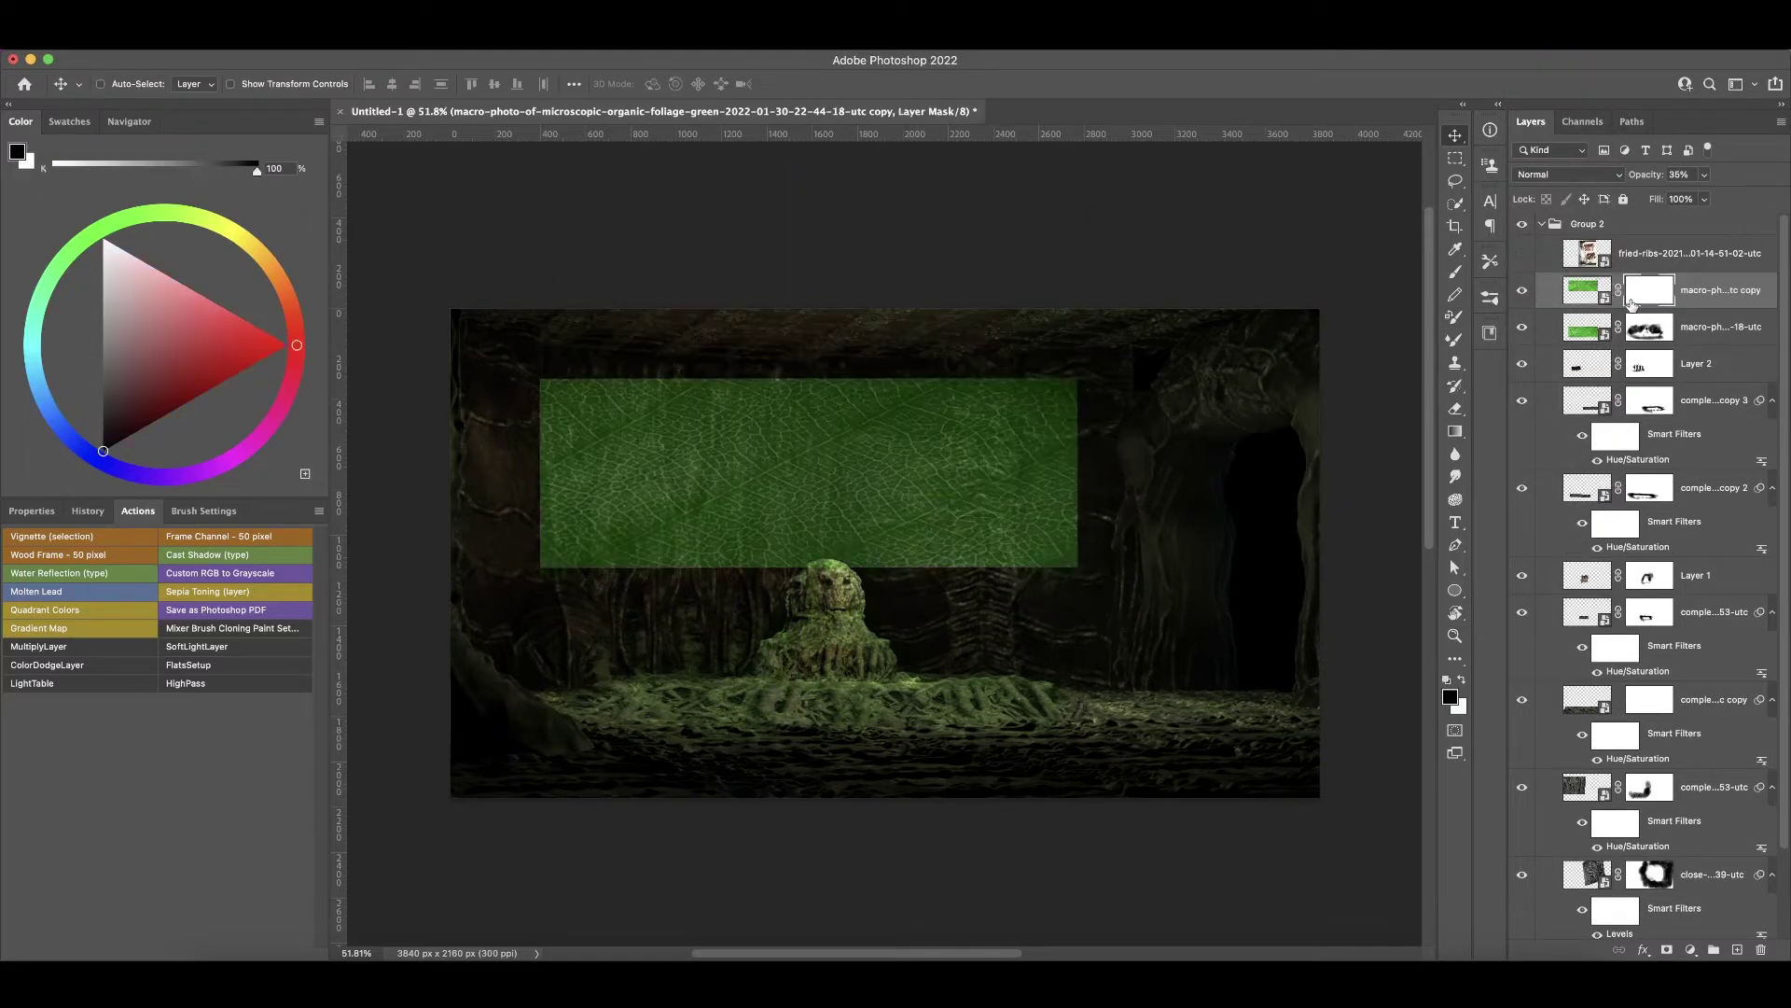
{"action": "left_click_drag", "start_coordinate": [1255, 295], "coordinate": [1319, 280], "text": "ctrl"}
{"action": "left_click_drag", "start_coordinate": [516, 480], "coordinate": [448, 348], "text": "ctrl"}
{"action": "left_click_drag", "start_coordinate": [1139, 331], "coordinate": [1291, 308], "text": "ctrl"}
{"action": "key", "text": "Return"}
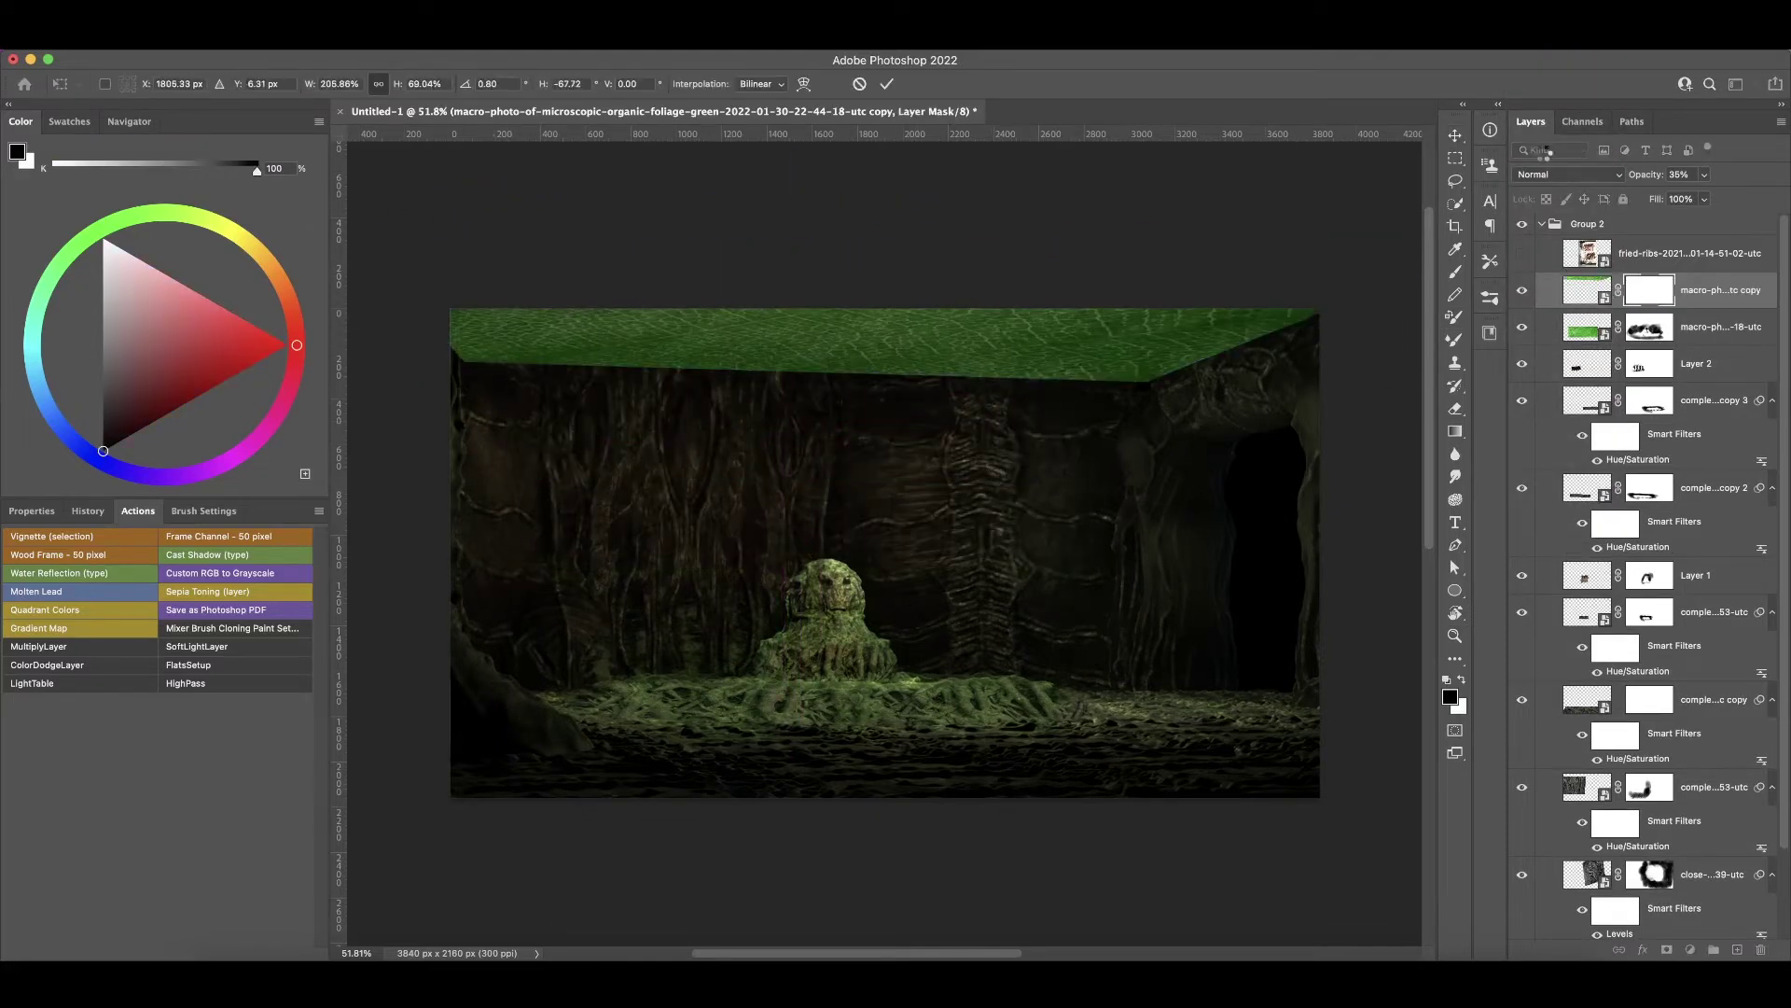
{"action": "left_click", "coordinate": [1567, 175]}
{"action": "left_click", "coordinate": [1549, 467]}
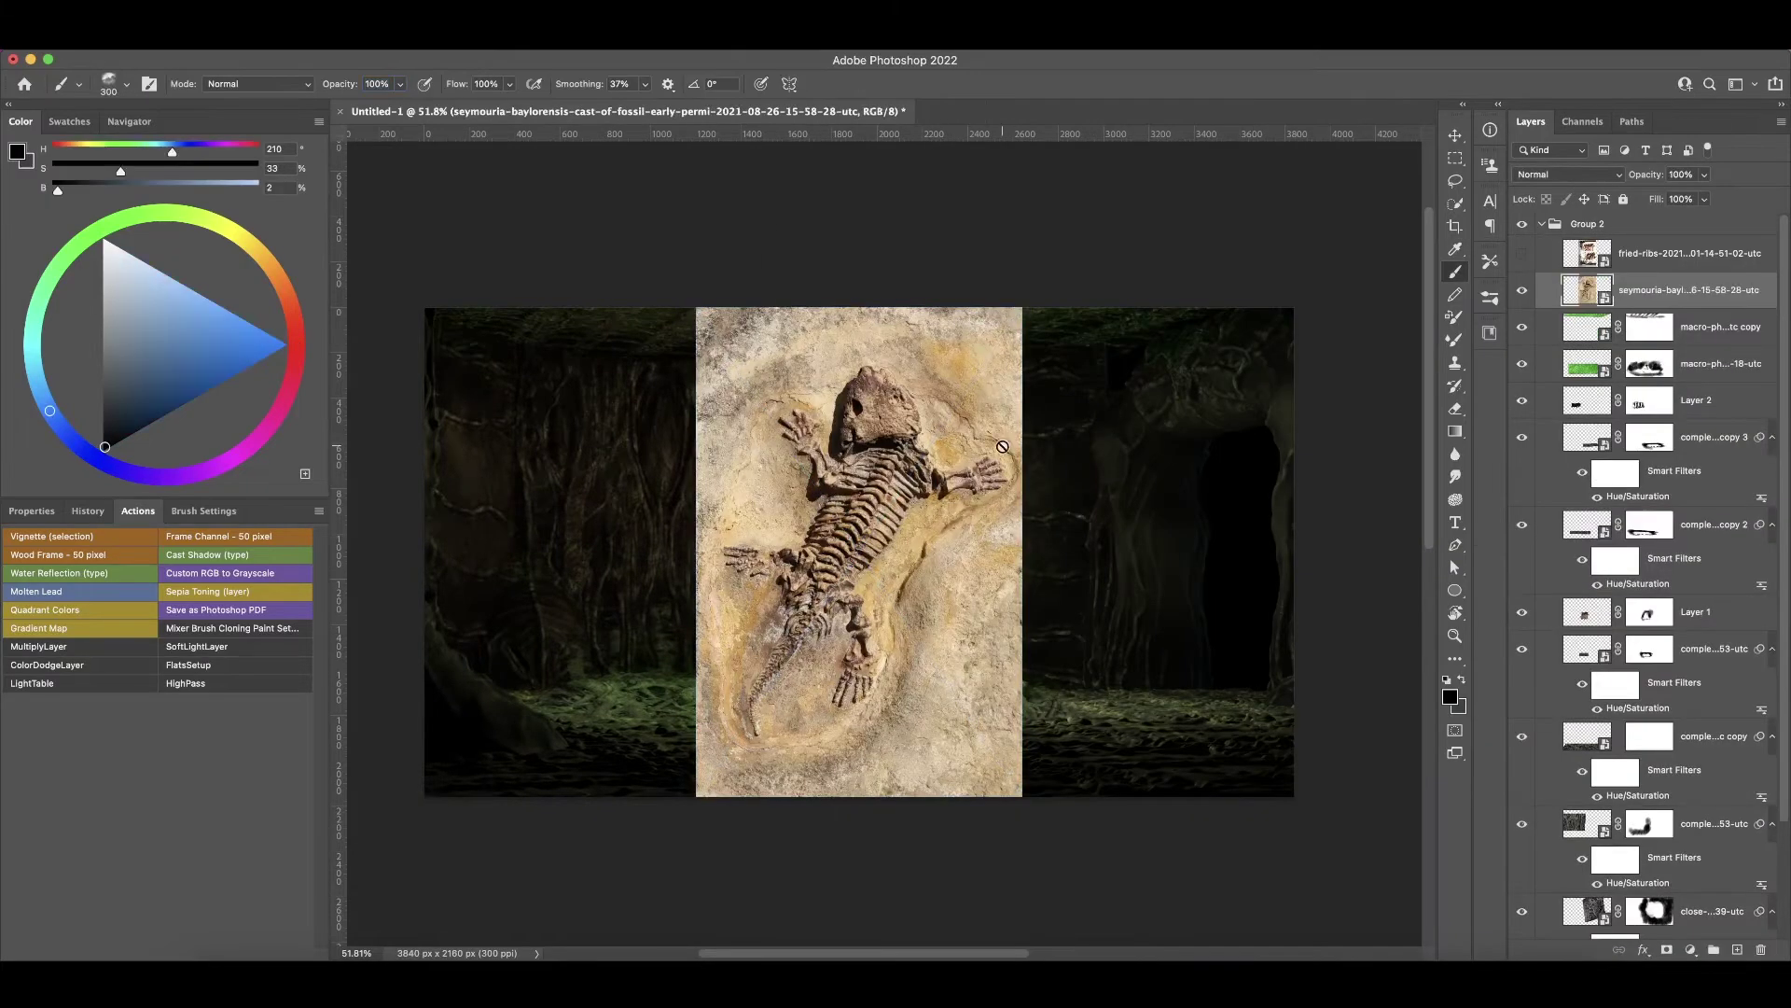
- Lift the selected fossil spine onto its own layer, rotate it upright, and copy it onto the right wall
{"action": "key", "text": "ctrl+j"}
{"action": "key", "text": "ctrl+t"}
{"action": "left_click_drag", "start_coordinate": [931, 634], "coordinate": [898, 412]}
{"action": "key", "text": "Return"}
{"action": "key", "text": "ctrl+j"}
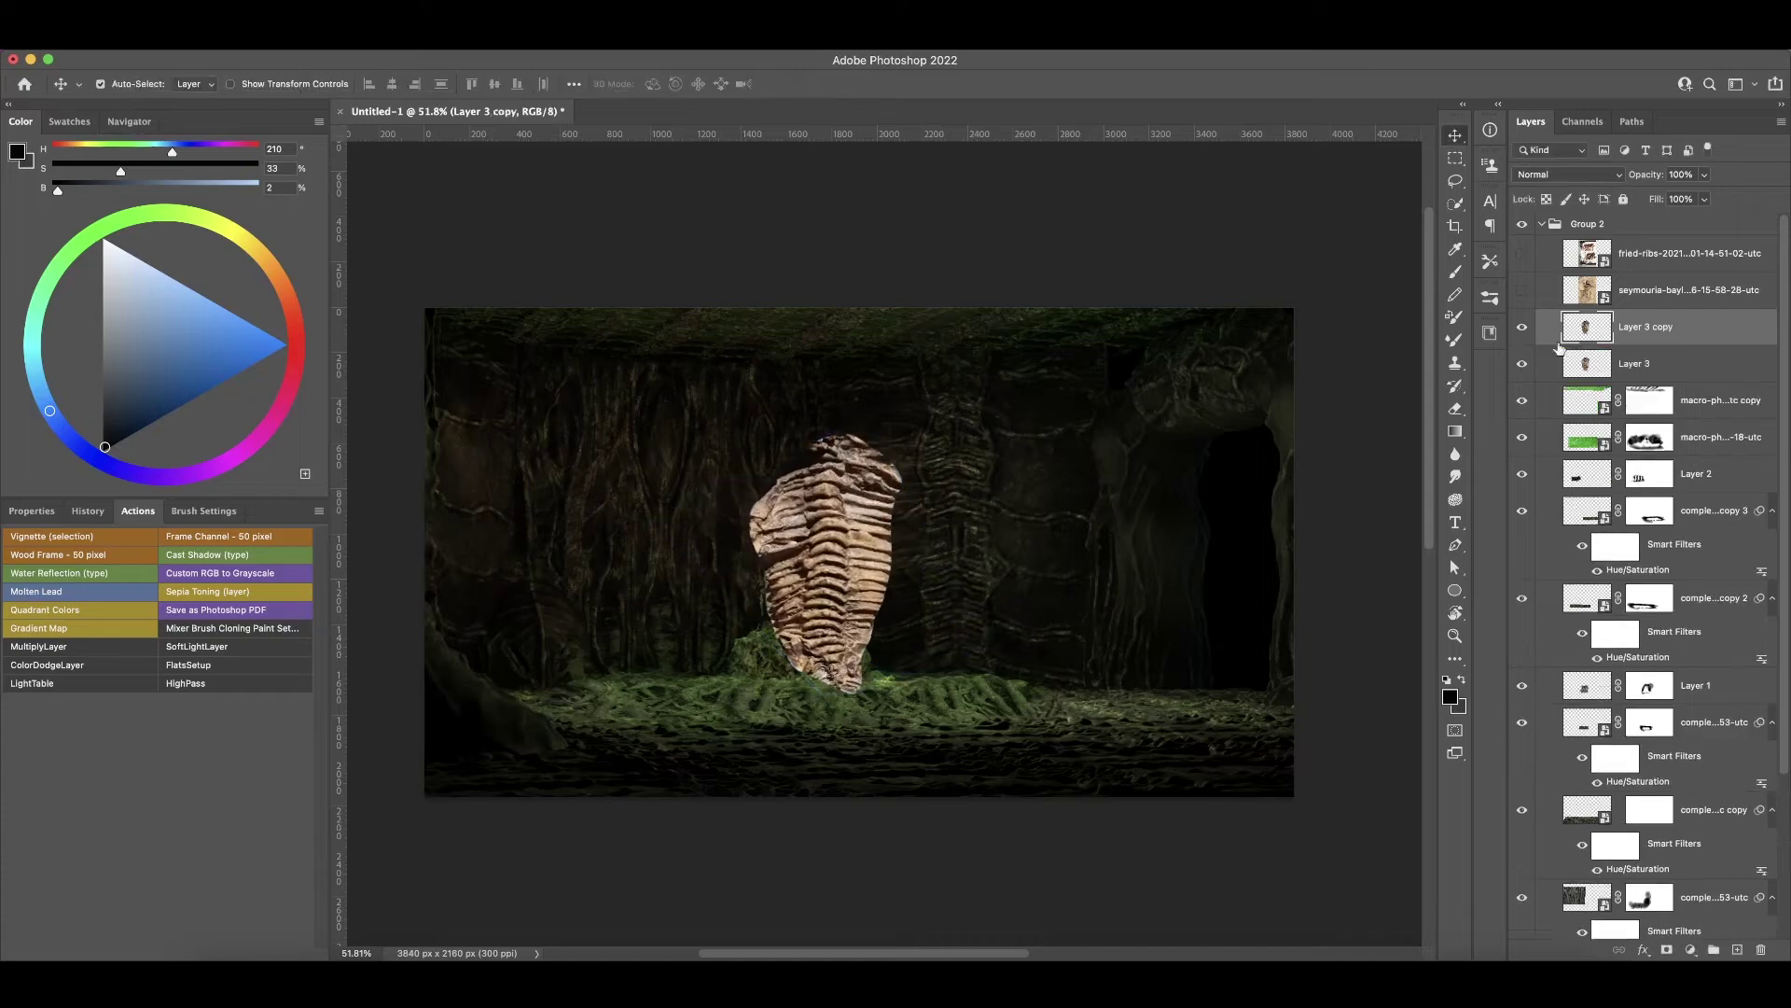
{"action": "key", "text": "ctrl+t"}
{"action": "mouse_move", "coordinate": [833, 559]}
{"action": "left_mouse_down"}
{"action": "mouse_move", "coordinate": [977, 514]}
{"action": "mouse_move", "coordinate": [988, 532]}
{"action": "mouse_move", "coordinate": [961, 448]}
{"action": "left_mouse_up"}
{"action": "key", "text": "Return"}
- Duplicate and flip another spine piece beneath the first and darken its midtones with Levels
{"action": "key", "text": "ctrl+j"}
{"action": "key", "text": "ctrl+t"}
{"action": "key", "text": "Return"}
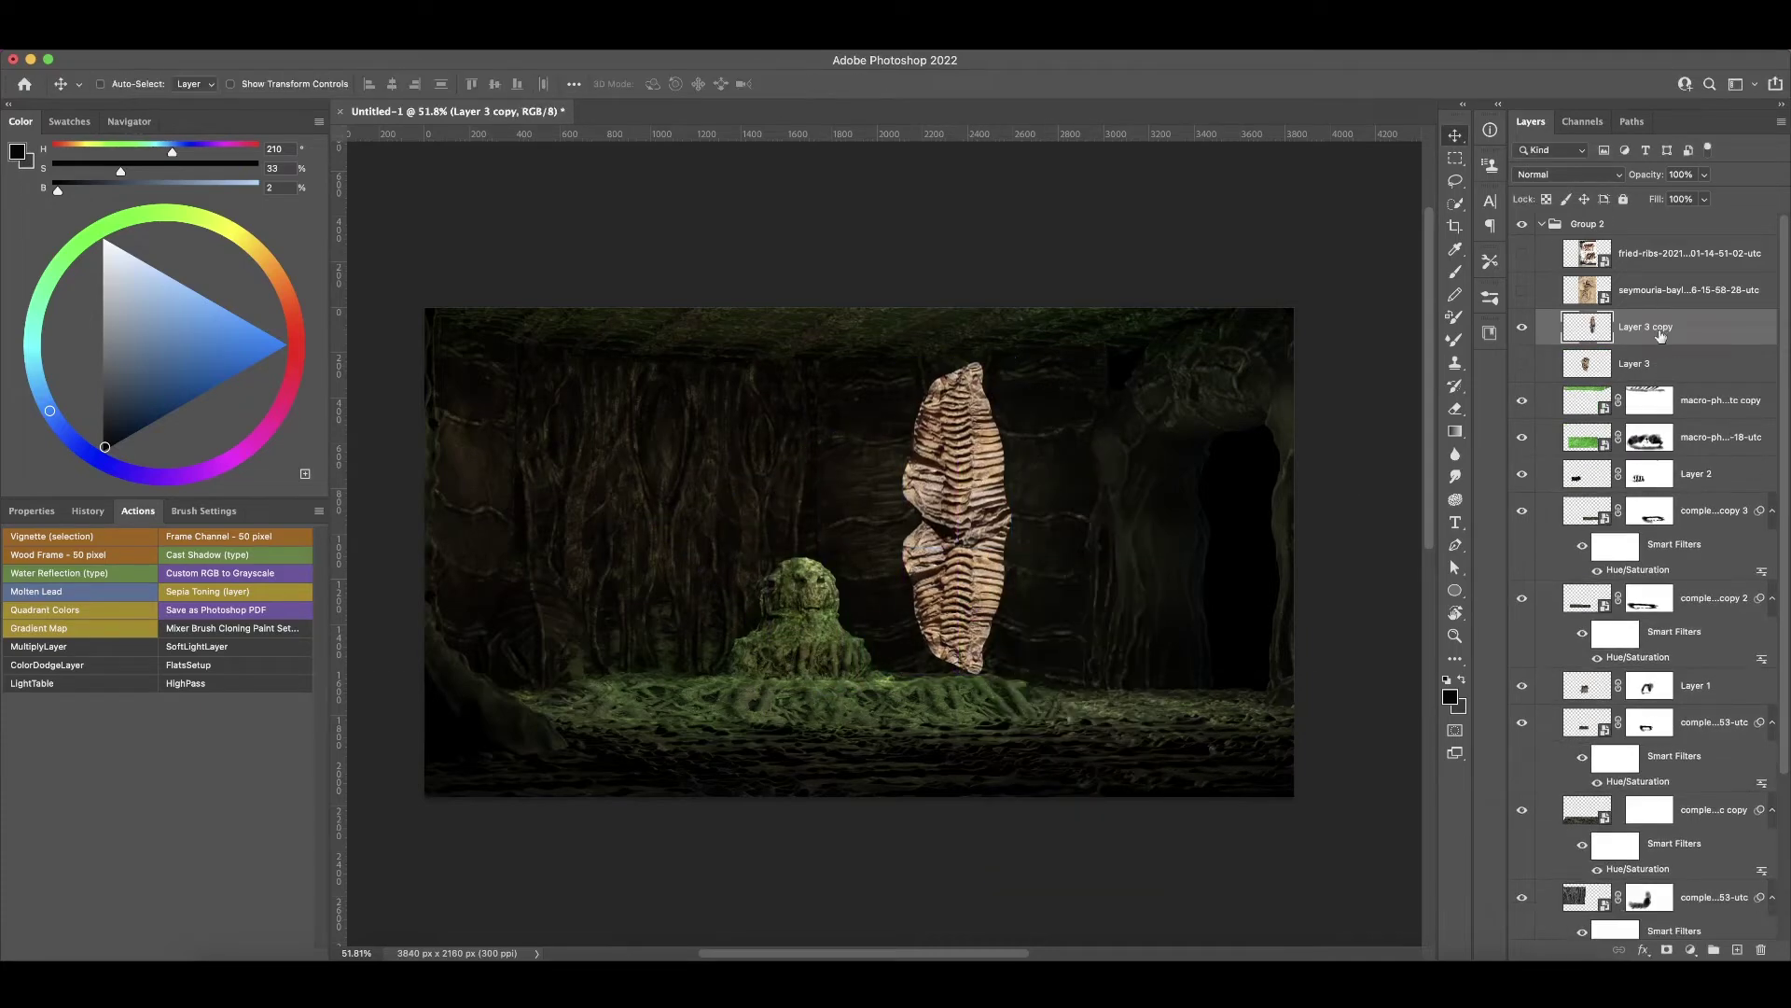
{"action": "key", "text": "ctrl+l"}
{"action": "left_click_drag", "start_coordinate": [1628, 479], "coordinate": [1607, 481]}
{"action": "left_click_drag", "start_coordinate": [1517, 407], "coordinate": [1540, 406]}
{"action": "key", "text": "Return"}
- Shift the spine's hue and lower its saturation and lightness with Hue/Saturation
{"action": "key", "text": "ctrl+u"}
{"action": "left_click_drag", "start_coordinate": [1417, 635], "coordinate": [1370, 681]}
{"action": "left_click_drag", "start_coordinate": [1417, 721], "coordinate": [1374, 721]}
{"action": "left_click_drag", "start_coordinate": [1368, 639], "coordinate": [1354, 641]}
{"action": "key", "text": "Return"}
{"action": "key", "text": "v"}
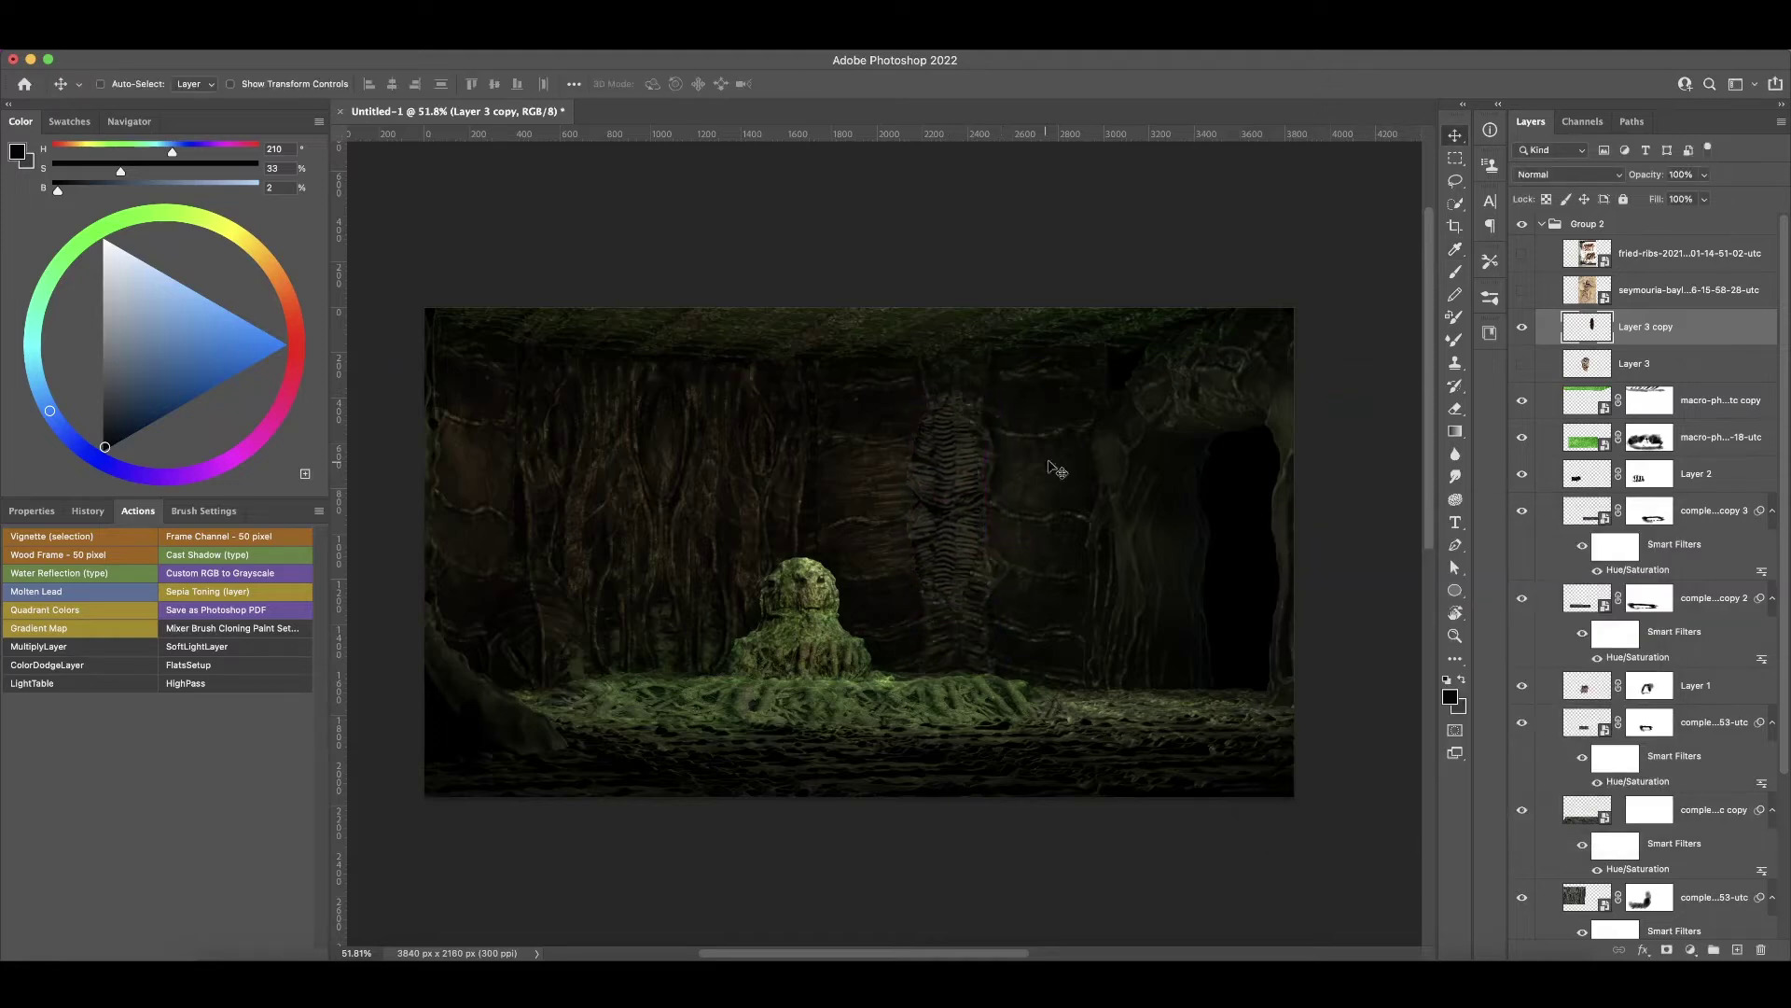
- Flip the canvas horizontally and paint white on the spine copy's mask to reveal it
{"action": "key", "text": "b"}
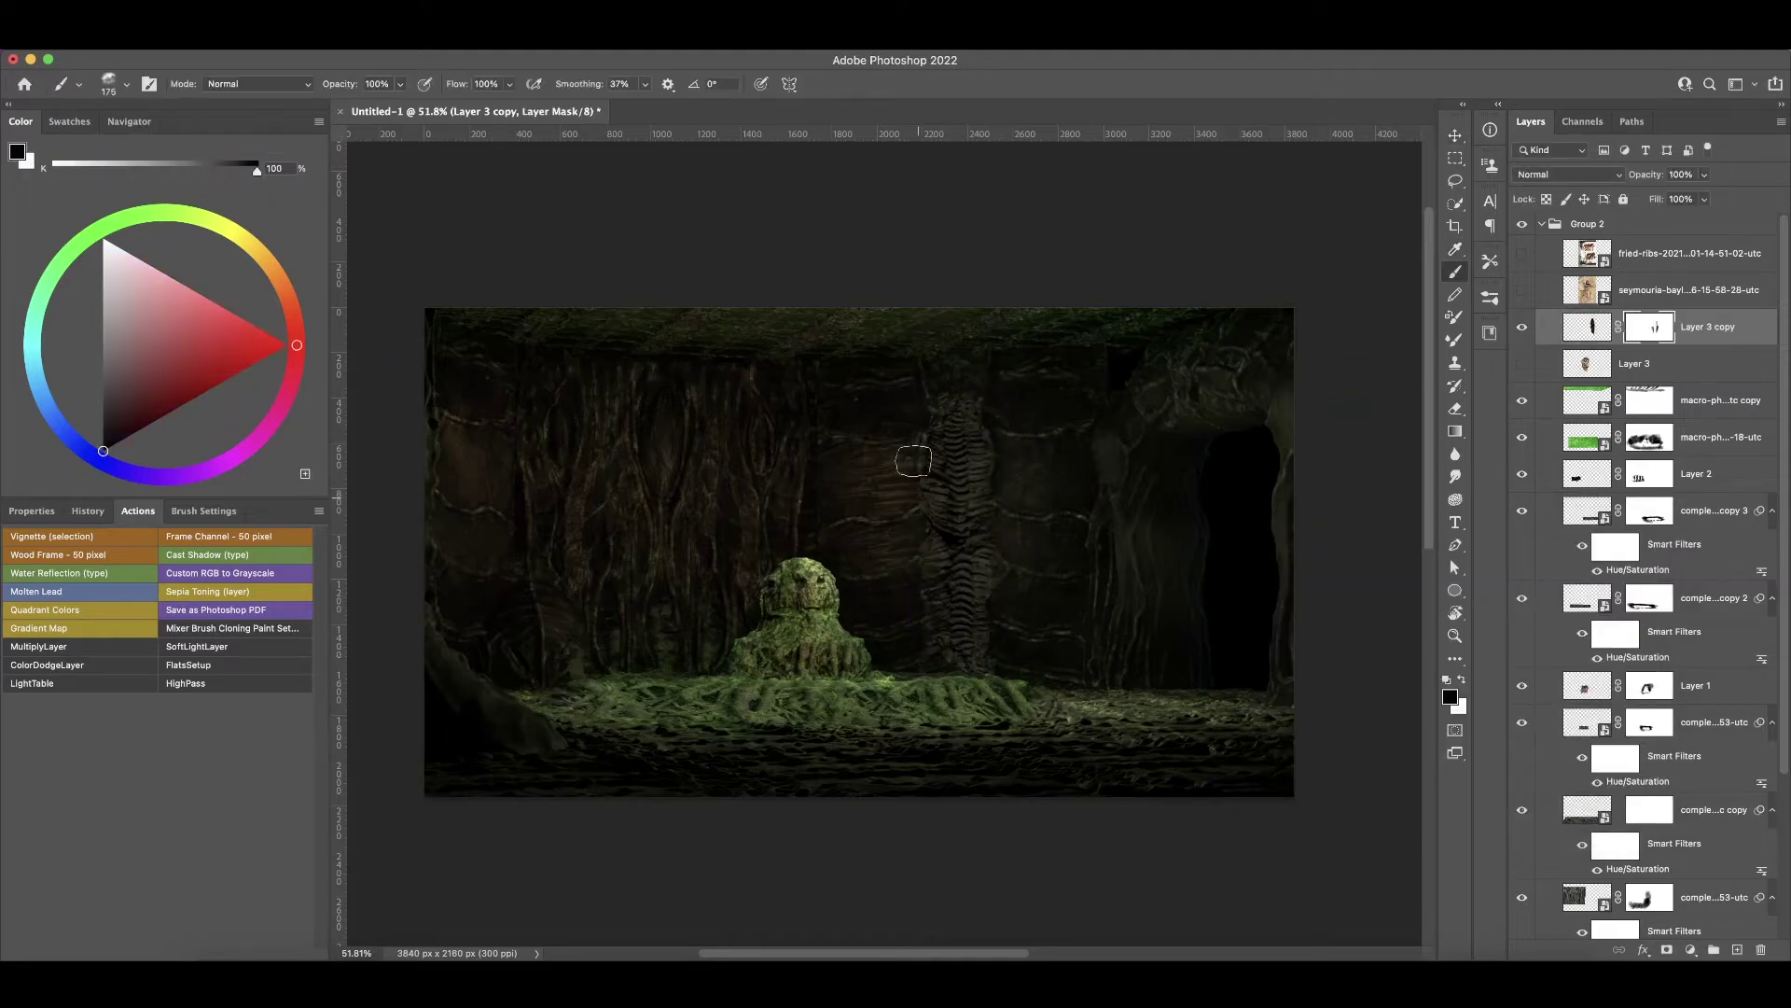
{"action": "key", "text": "ctrl+shift+h"}
{"action": "left_click", "coordinate": [1651, 341]}
{"action": "key", "text": "b"}
{"action": "key", "text": "x"}
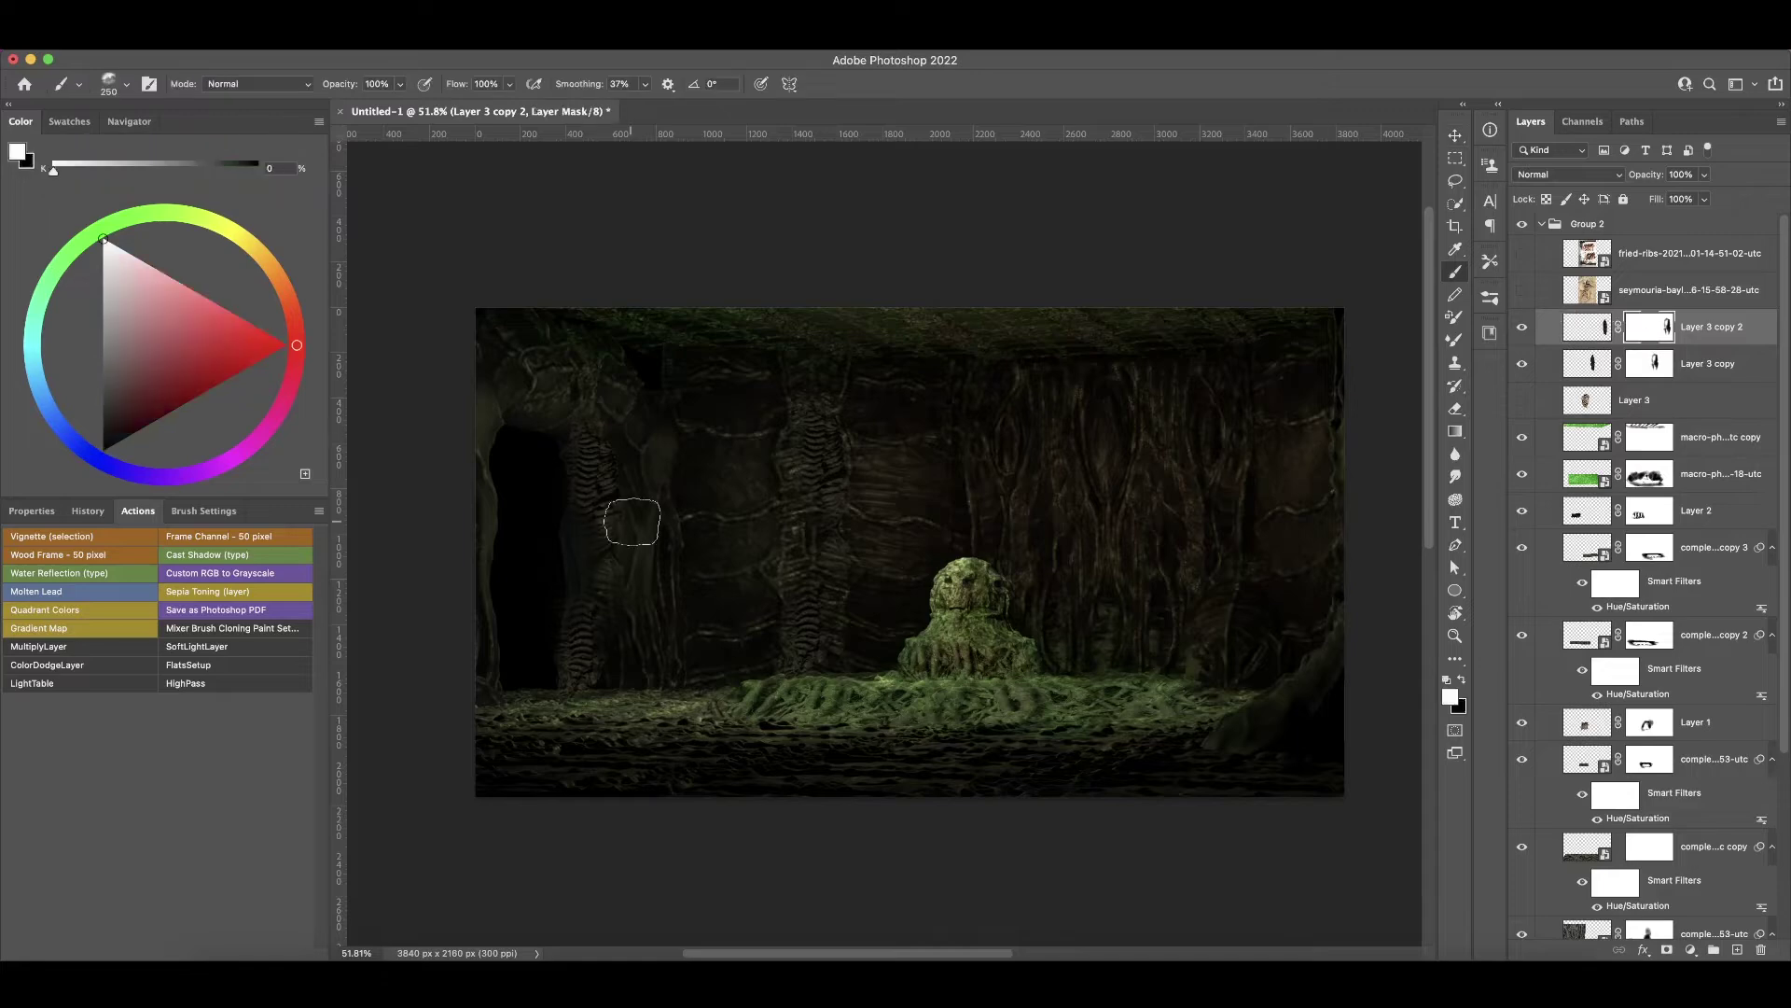
- Colorize the spine copy with a green sampled from the scene and lasso part of the left doorway
{"action": "key", "text": "i"}
{"action": "left_click", "coordinate": [1022, 514]}
{"action": "key", "text": "ctrl+u"}
{"action": "left_click_drag", "start_coordinate": [1372, 682], "coordinate": [1398, 686]}
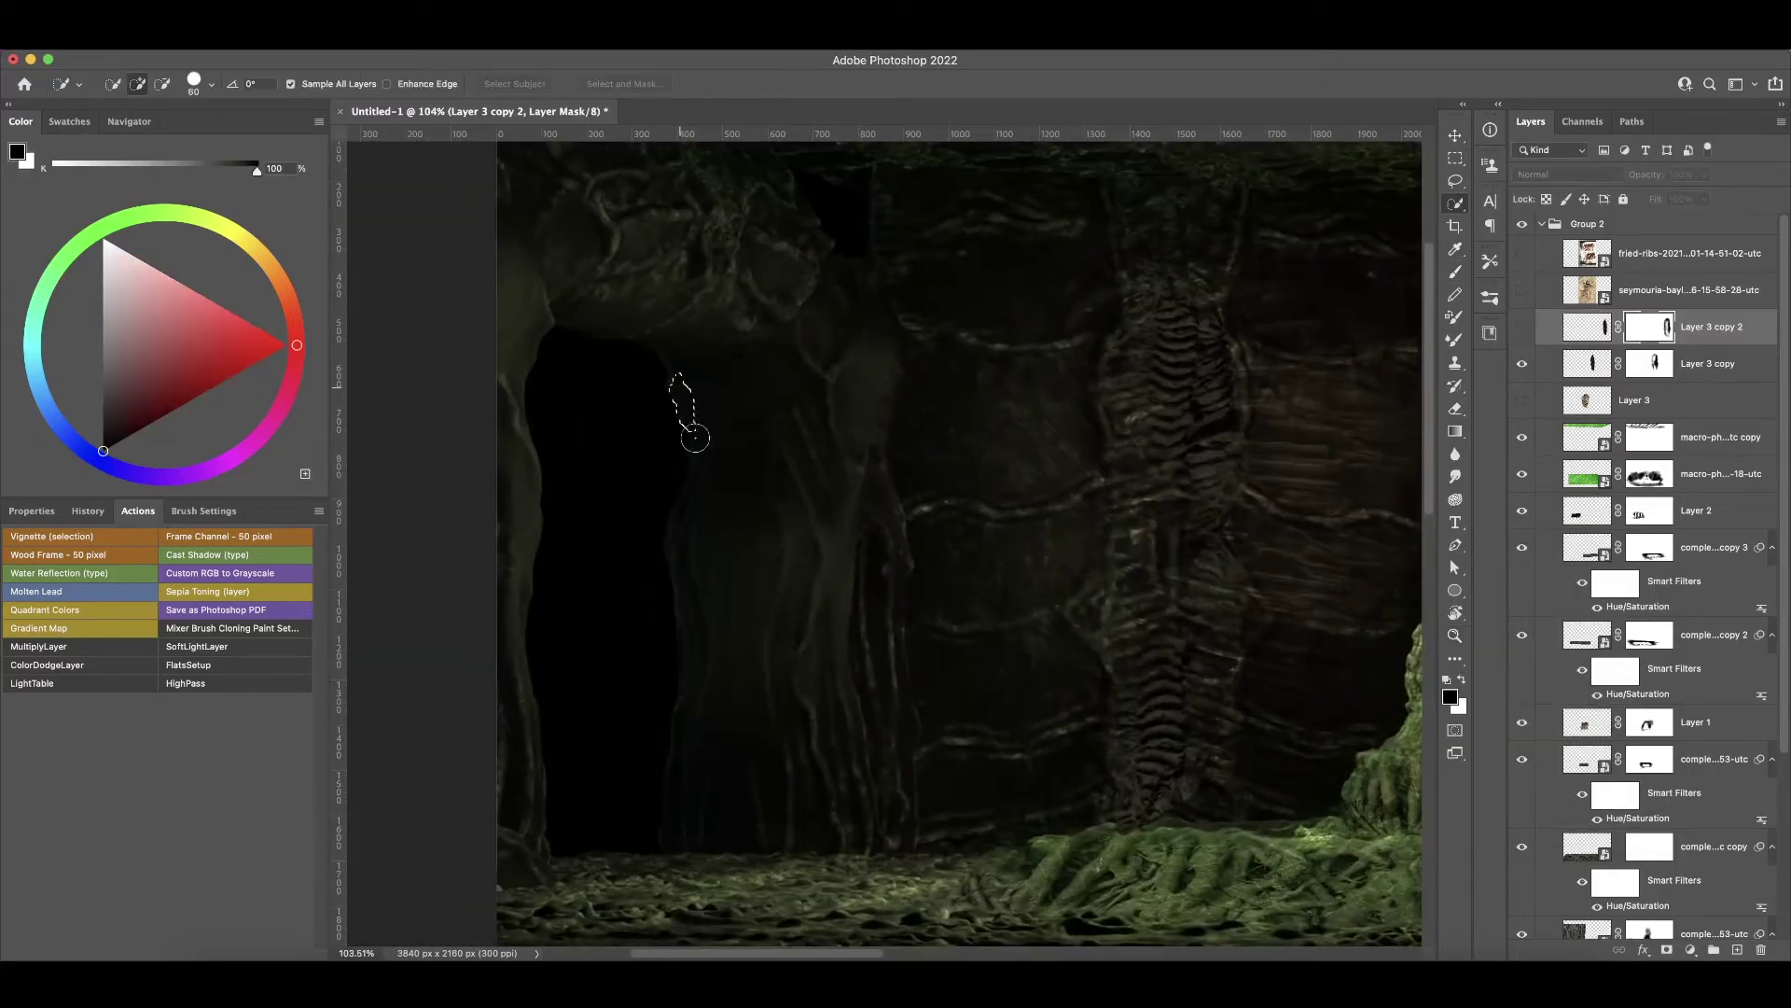
{"action": "key", "text": "l"}
{"action": "left_click_drag", "start_coordinate": [702, 427], "coordinate": [689, 701]}
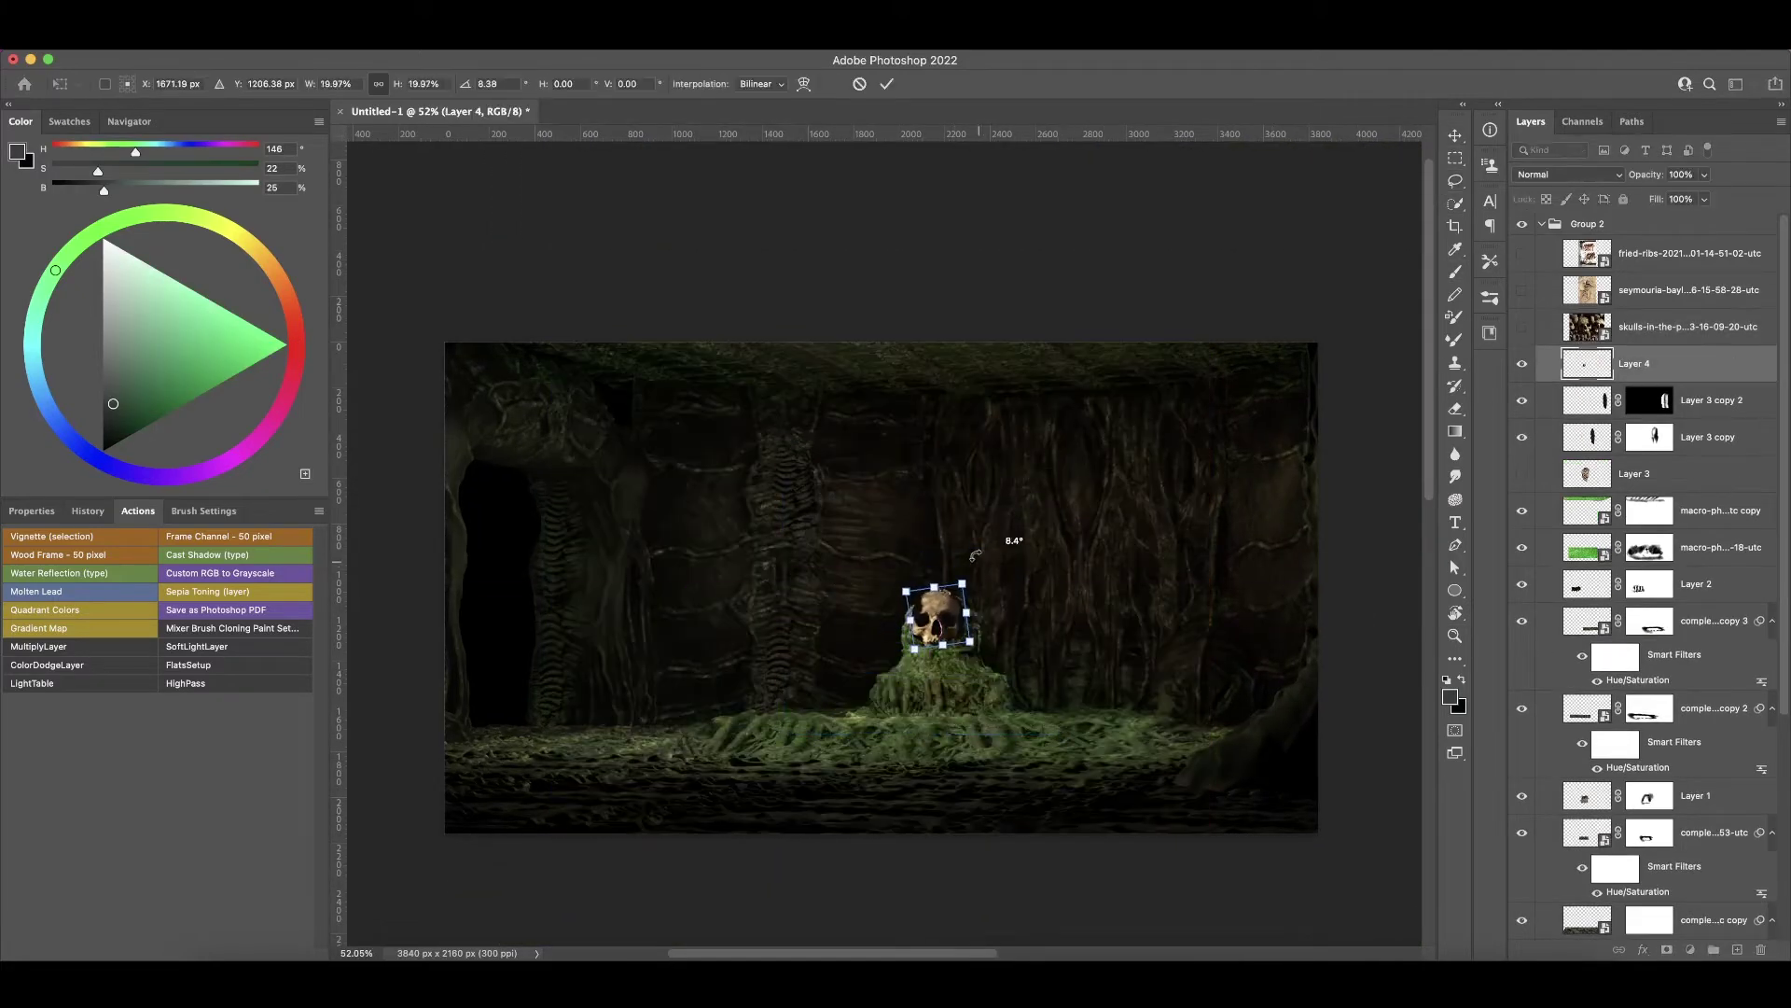
- Commit the skull's placement and set Layer 4 to Multiply, then Darken
{"action": "key", "text": "Return"}
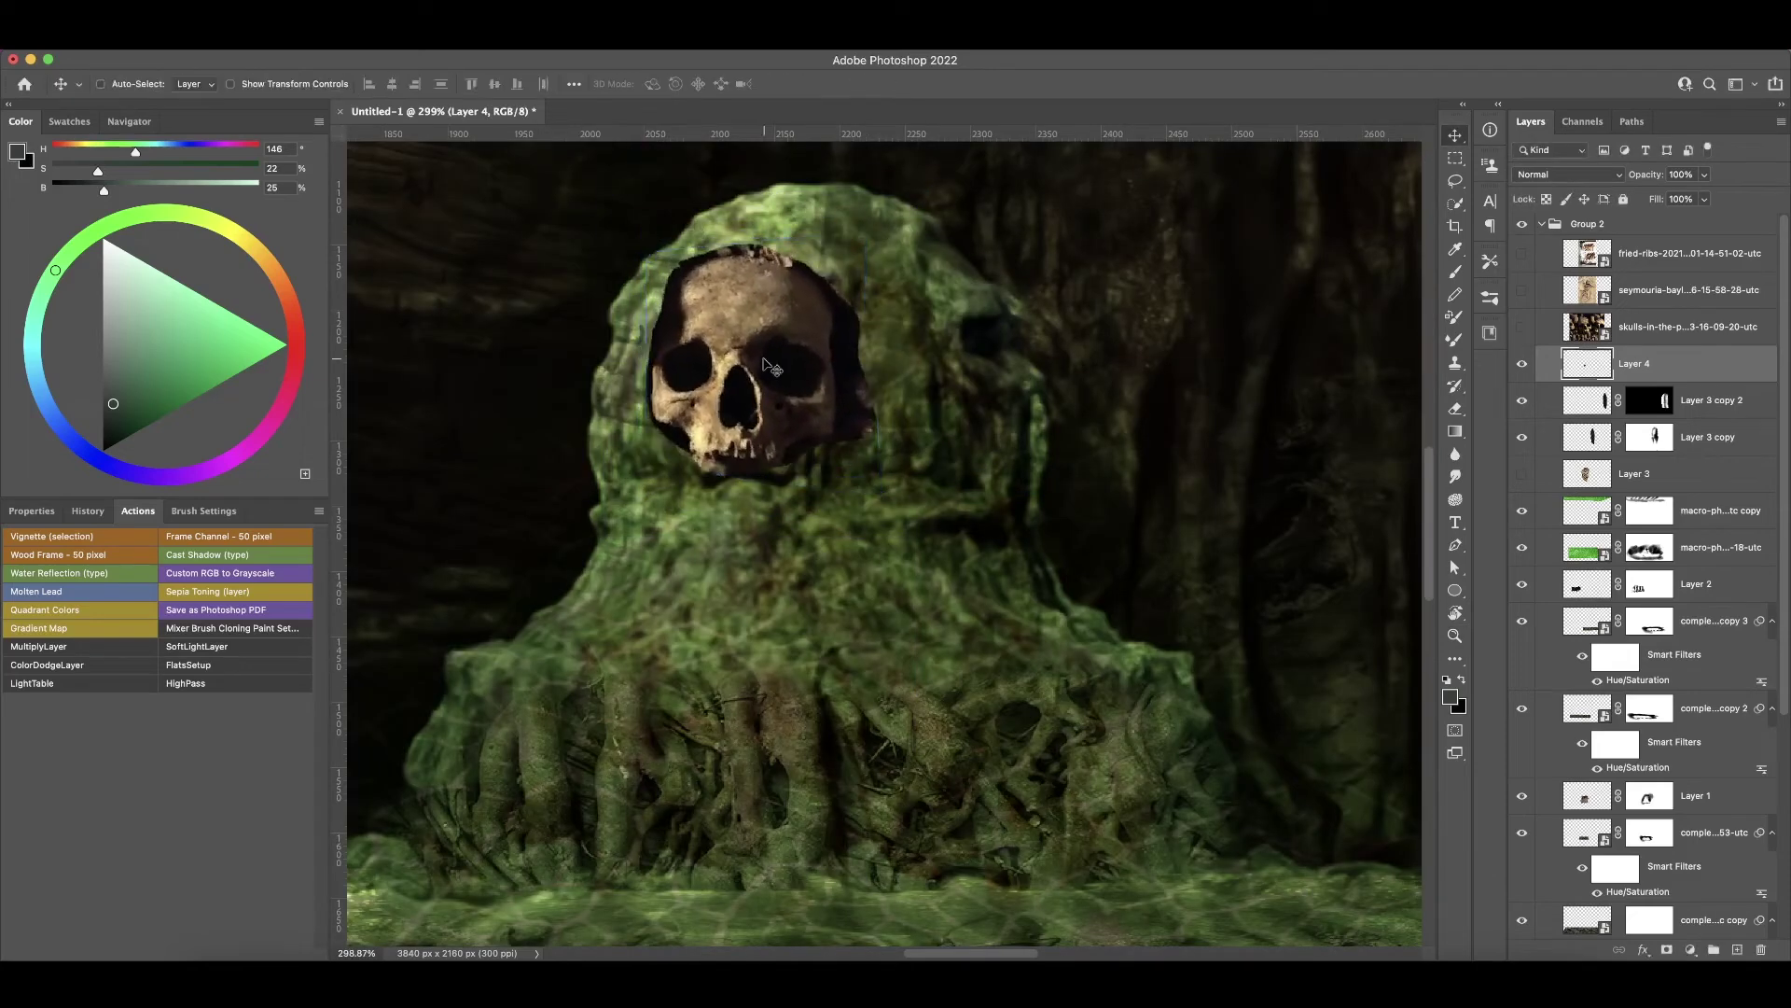
{"action": "left_click", "coordinate": [1567, 174]}
{"action": "left_click", "coordinate": [1540, 245]}
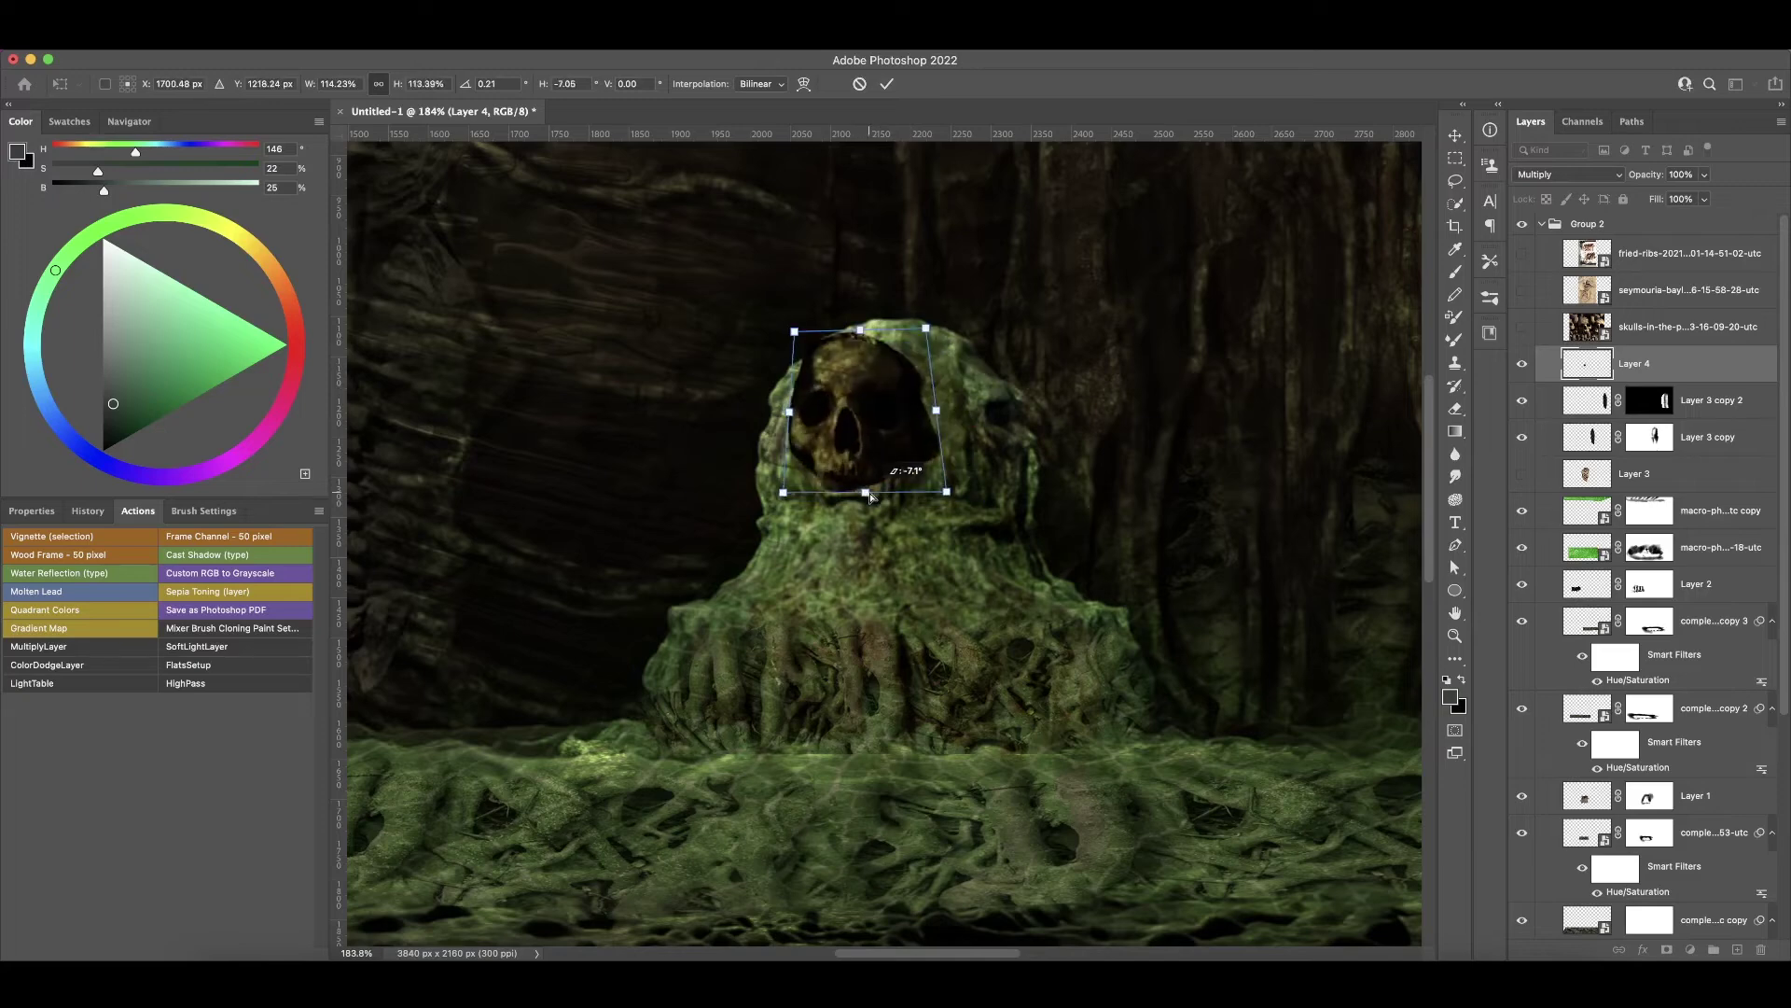
{"action": "key", "text": "Return"}
{"action": "left_click", "coordinate": [1567, 175]}
{"action": "left_click", "coordinate": [1560, 158]}
- Mask the skull layer, paint its edges, then stamp all visible layers into Layer 5
{"action": "left_click", "coordinate": [1648, 363]}
{"action": "key", "text": "b"}
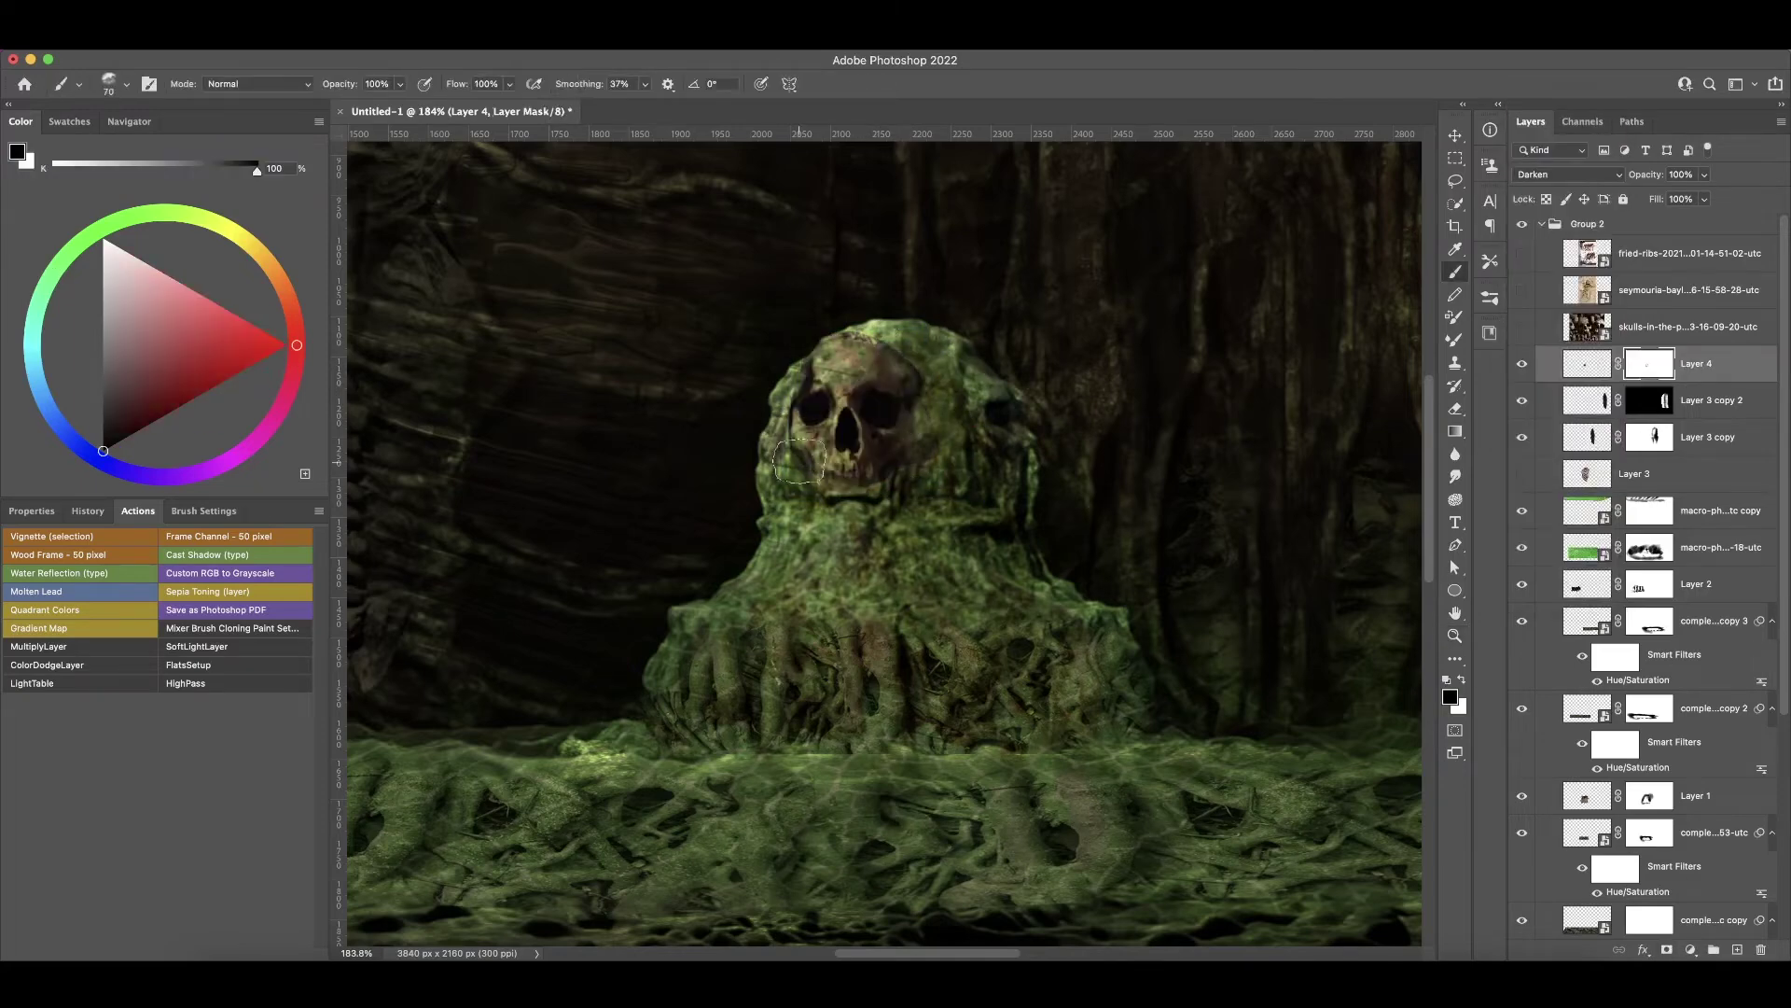
{"action": "key", "text": "ctrl+minus"}
{"action": "key", "text": "x"}
{"action": "key", "text": "z"}
{"action": "key", "text": "ctrl+minus"}
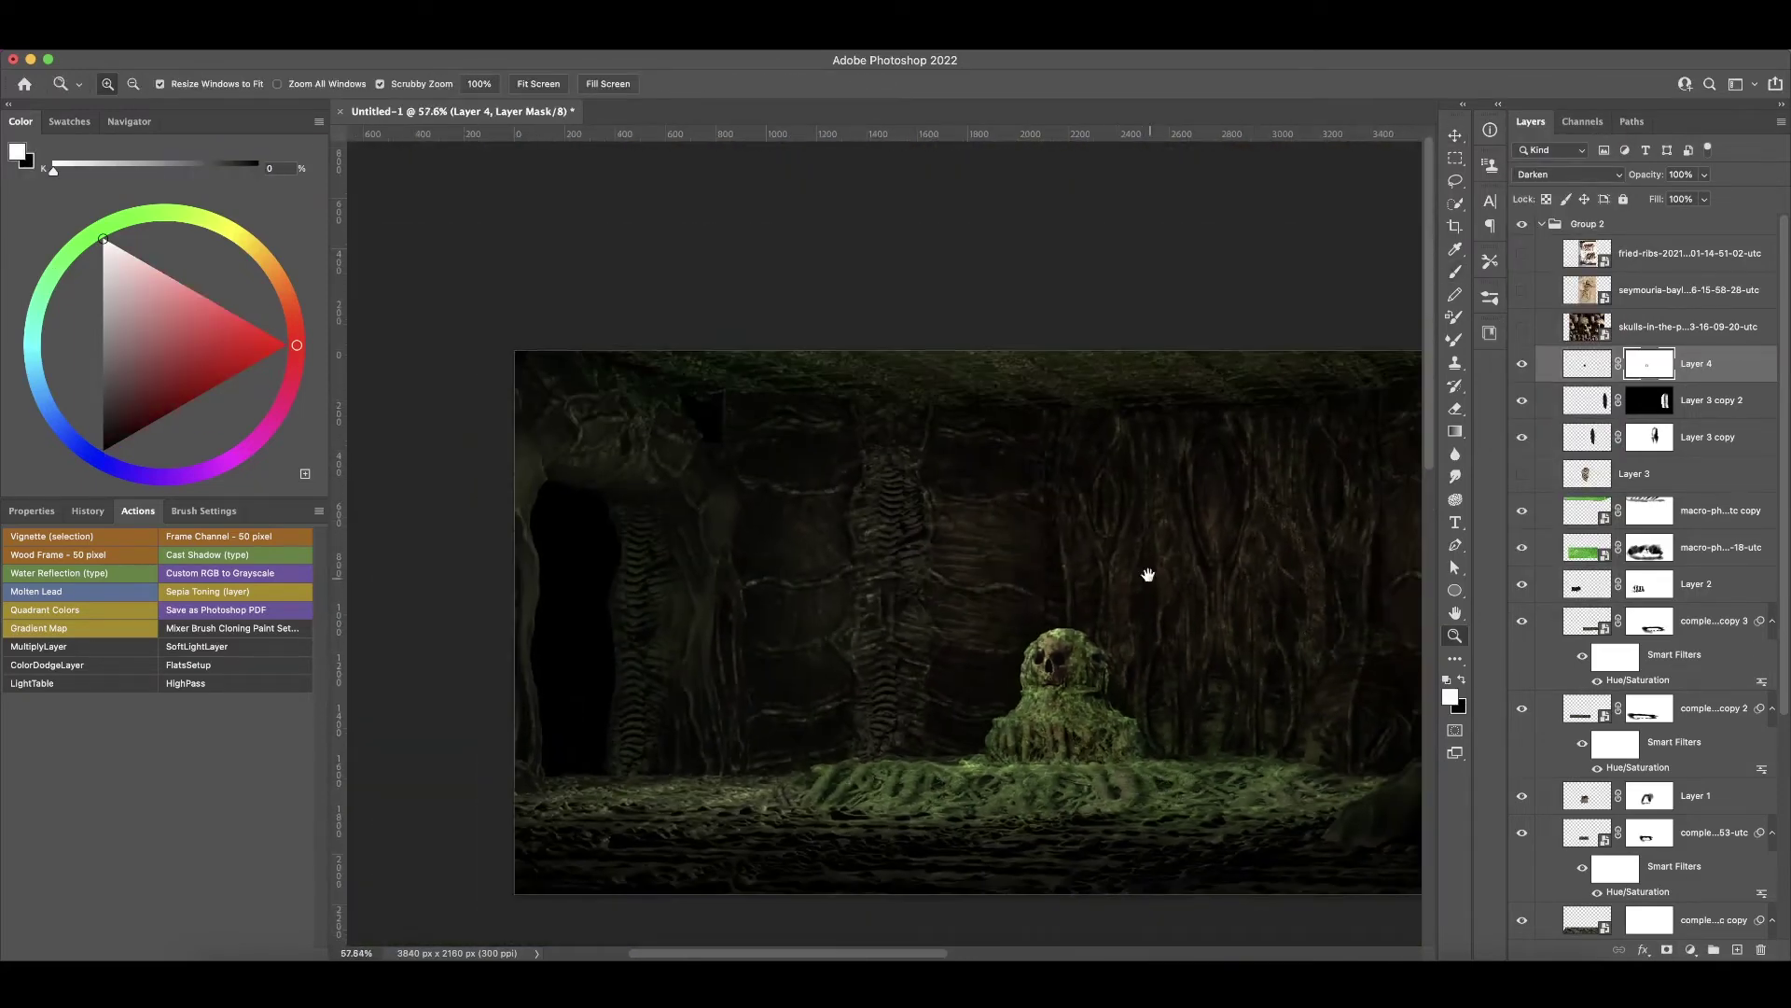
{"action": "scroll", "coordinate": [1147, 575], "scroll_direction": "right", "scroll_amount": 3}
{"action": "key", "text": "ctrl+alt+shift+e"}
- Stretch Layer 5's mirrored wall piece over the right cave wall
{"action": "key", "text": "l"}
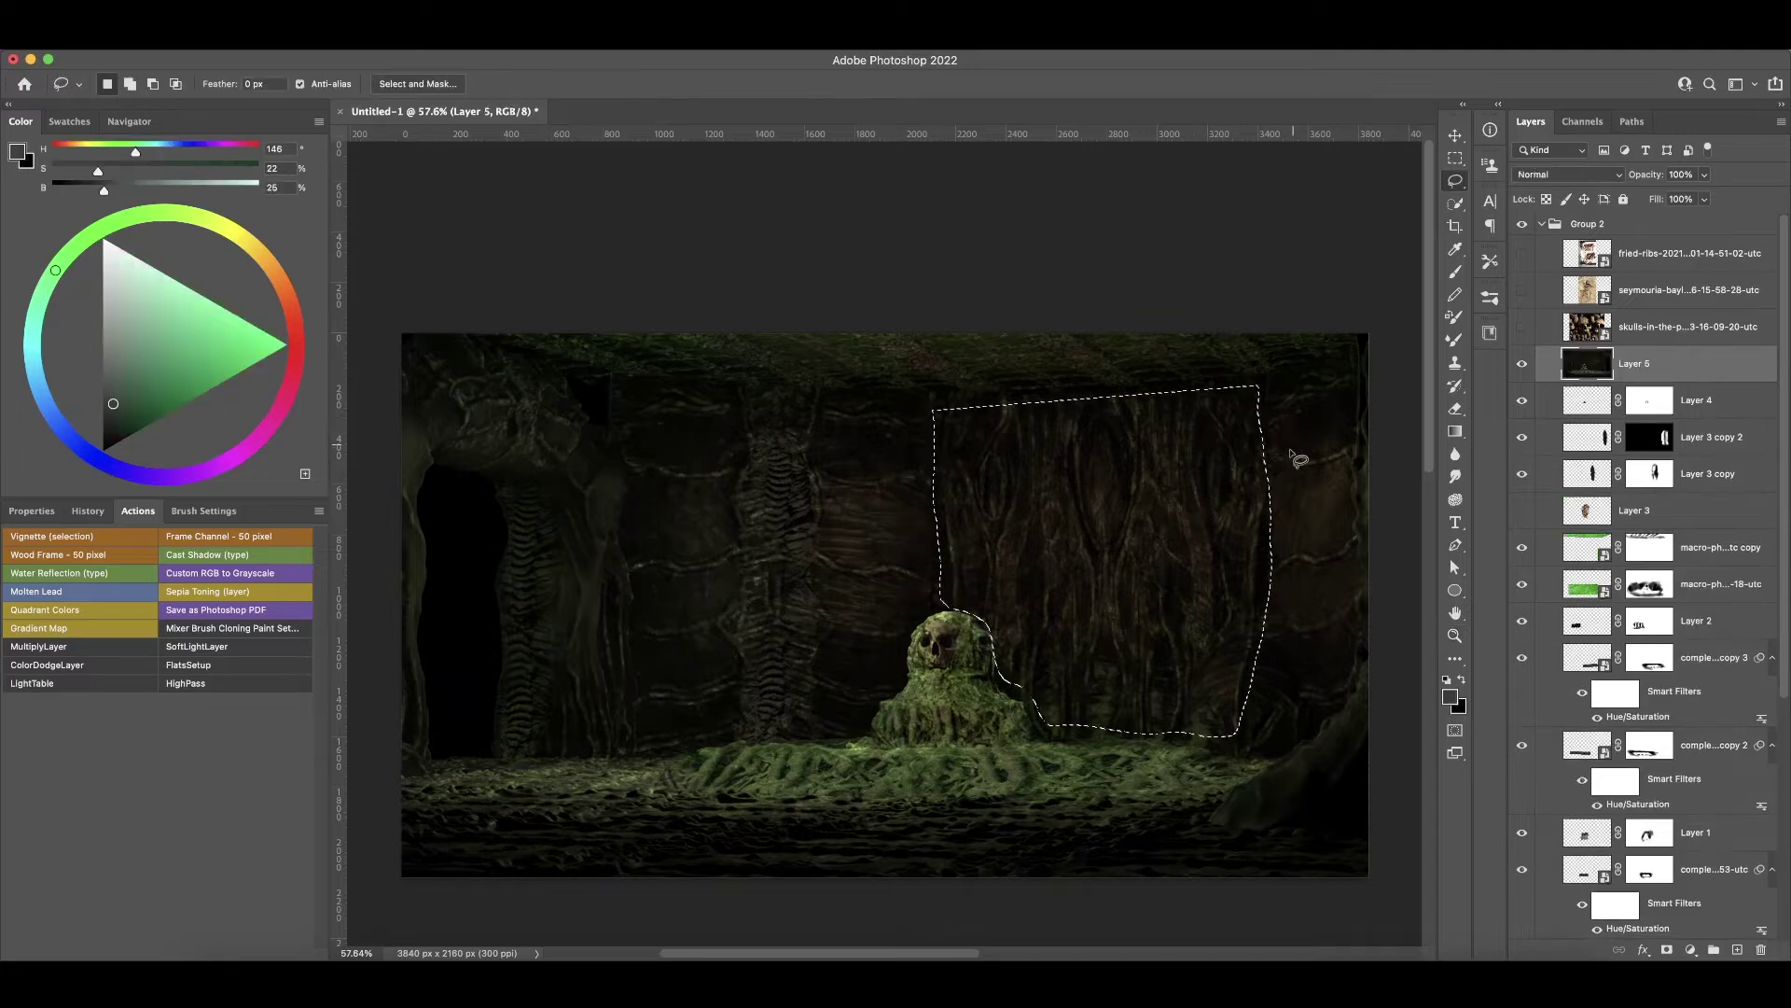
{"action": "key", "text": "ctrl+t"}
{"action": "left_click_drag", "start_coordinate": [1213, 495], "coordinate": [1289, 504]}
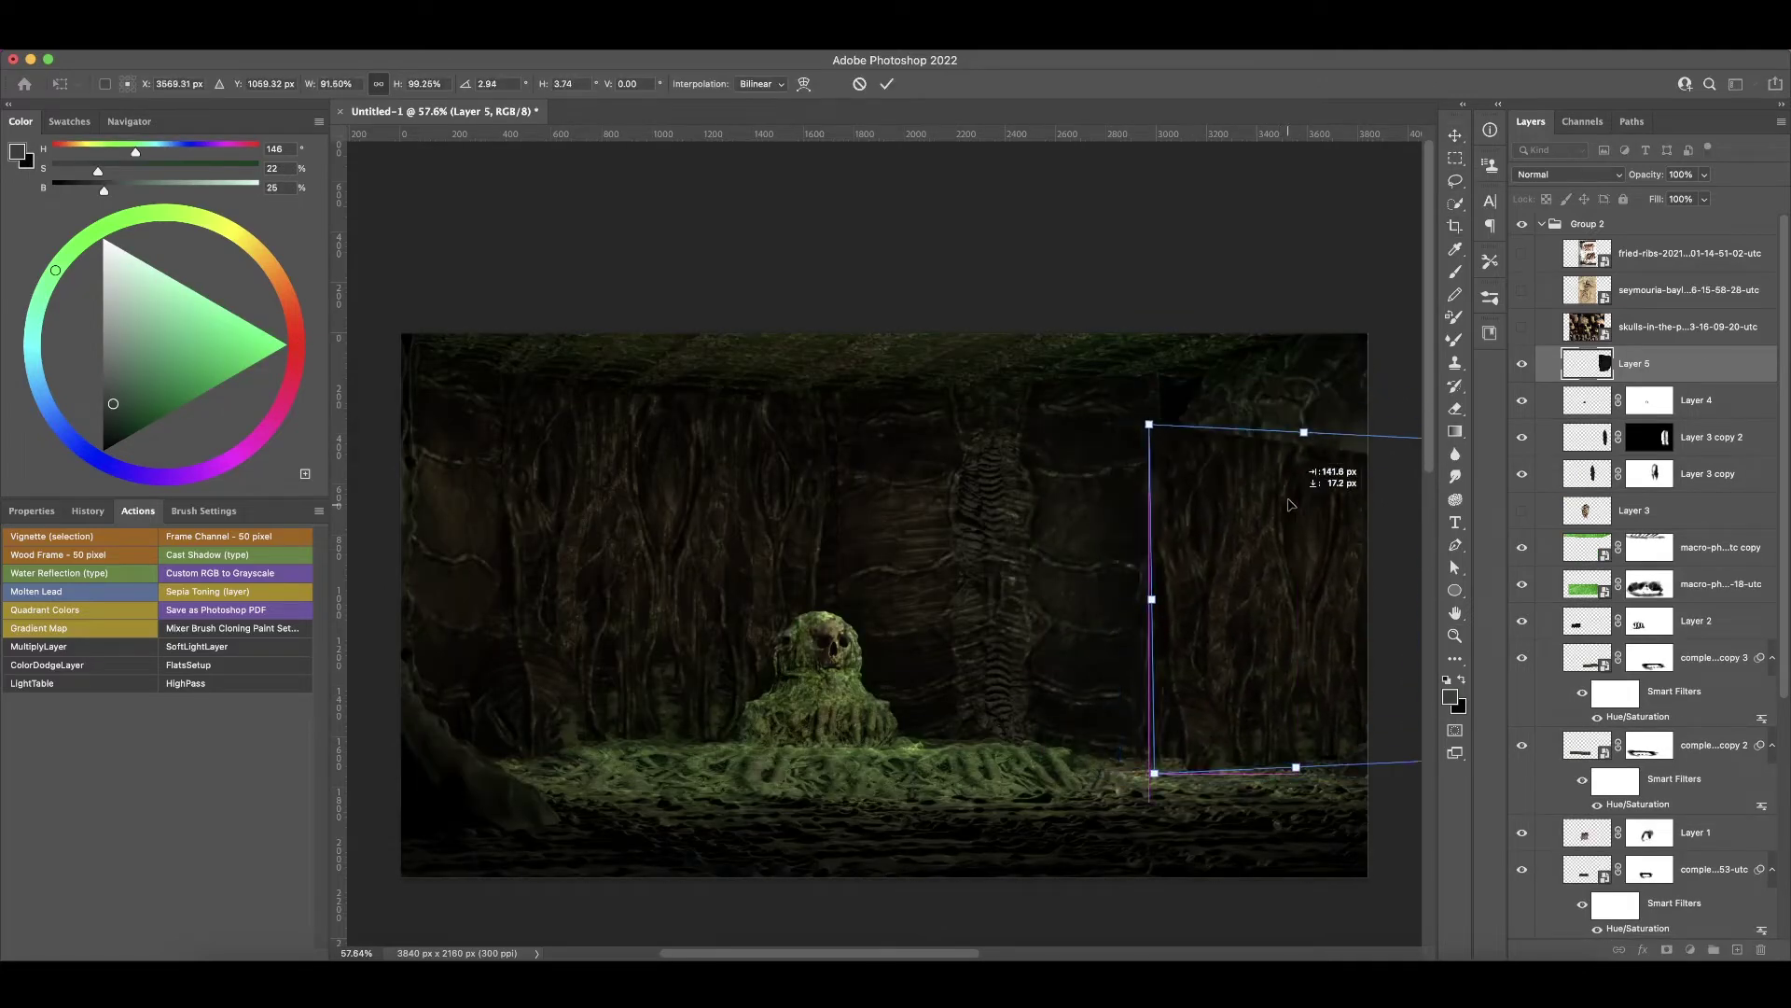
{"action": "key", "text": "Return"}
{"action": "left_click", "coordinate": [1668, 949]}
- Paint the wall piece's mask in and save as GigerScene_02112022.psd
{"action": "key", "text": "ctrl+i"}
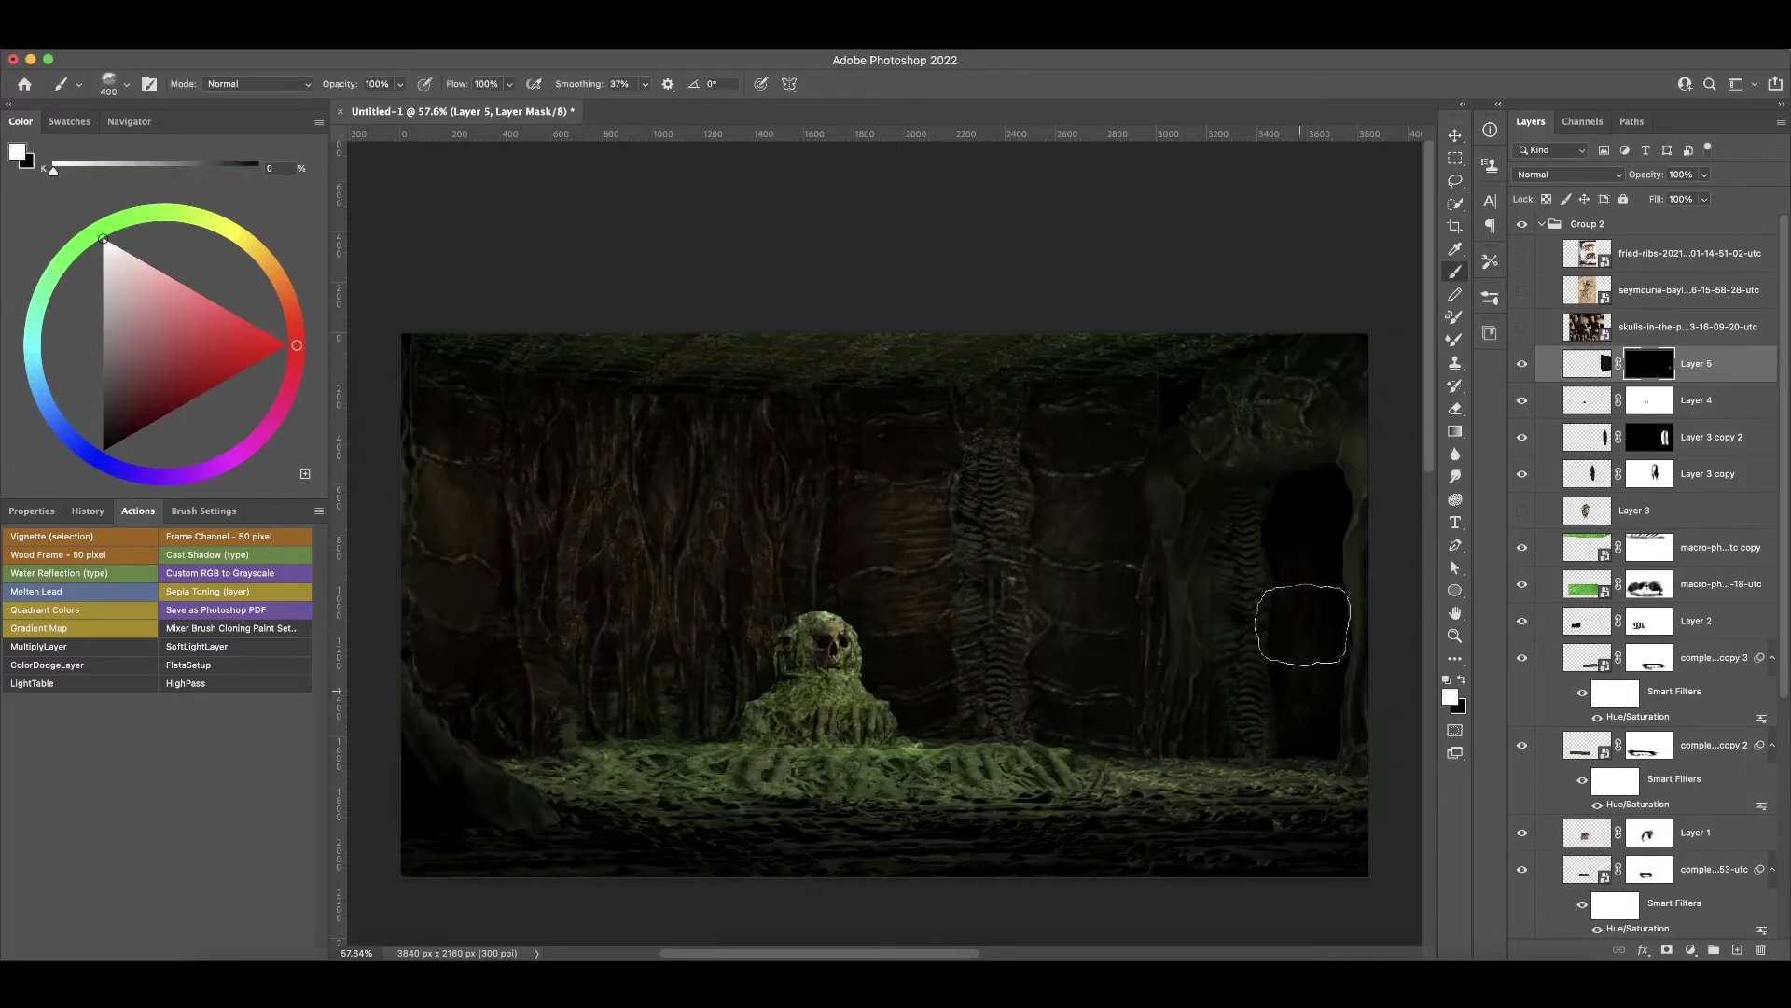
{"action": "key", "text": "x"}
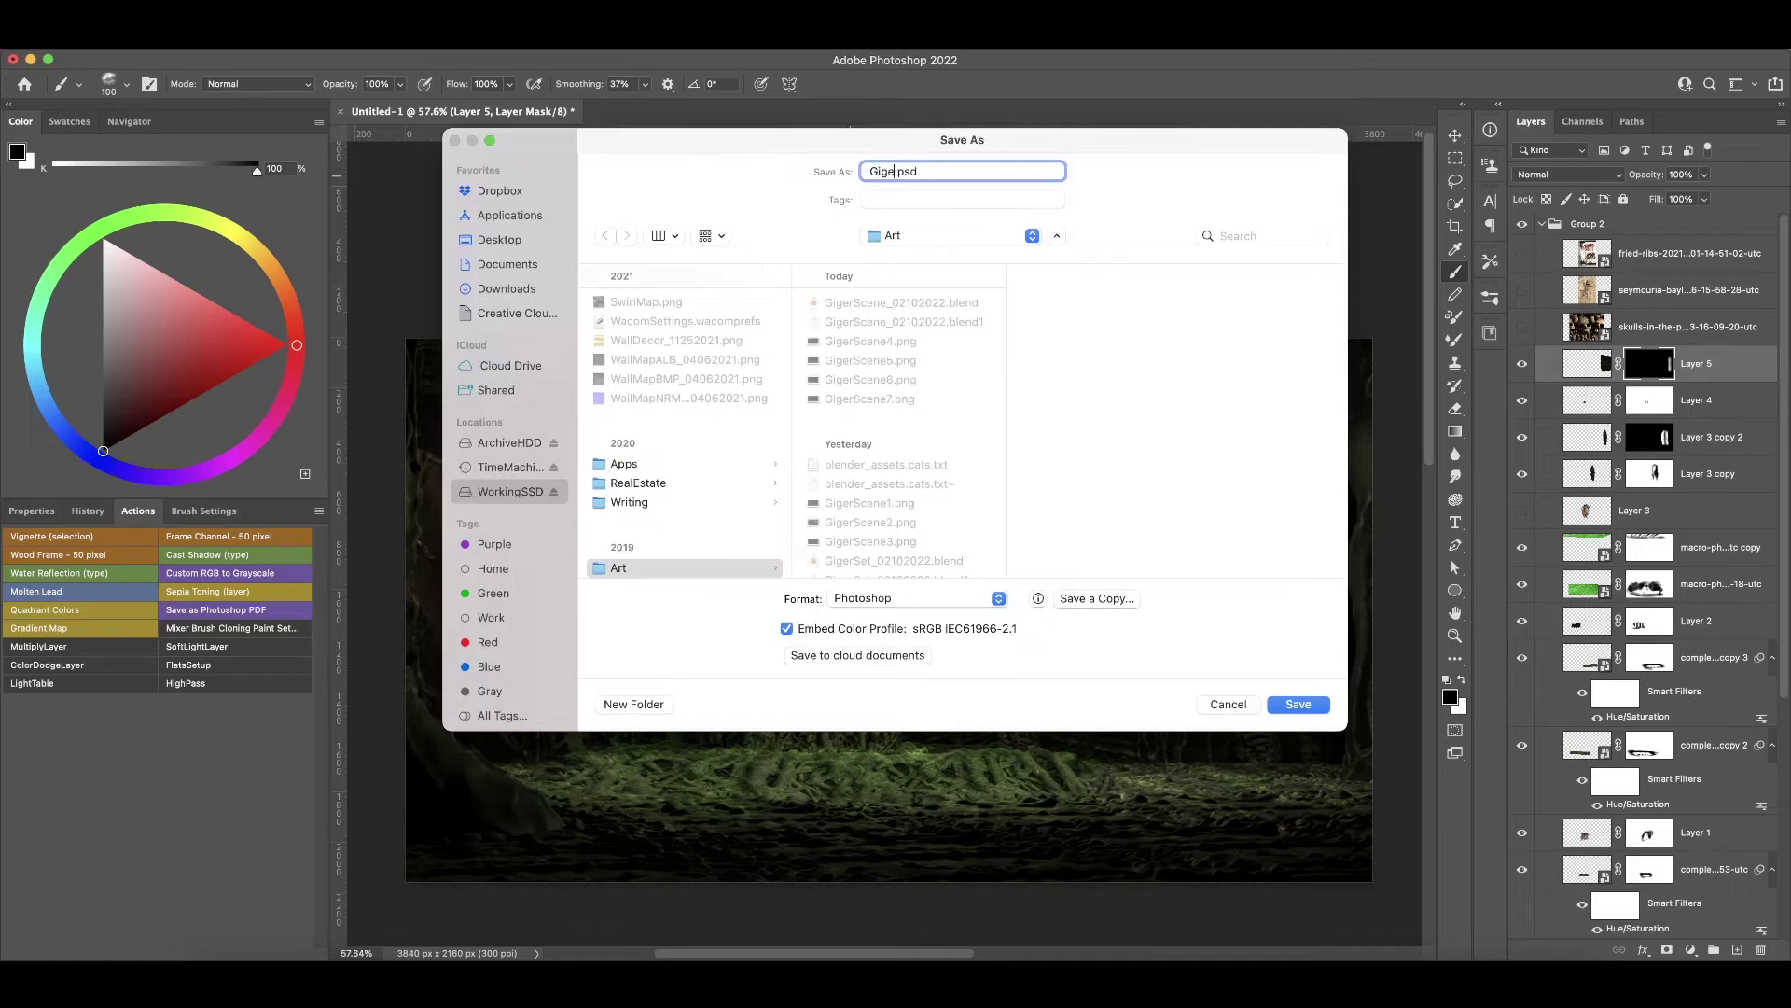
{"action": "key", "text": "Return"}
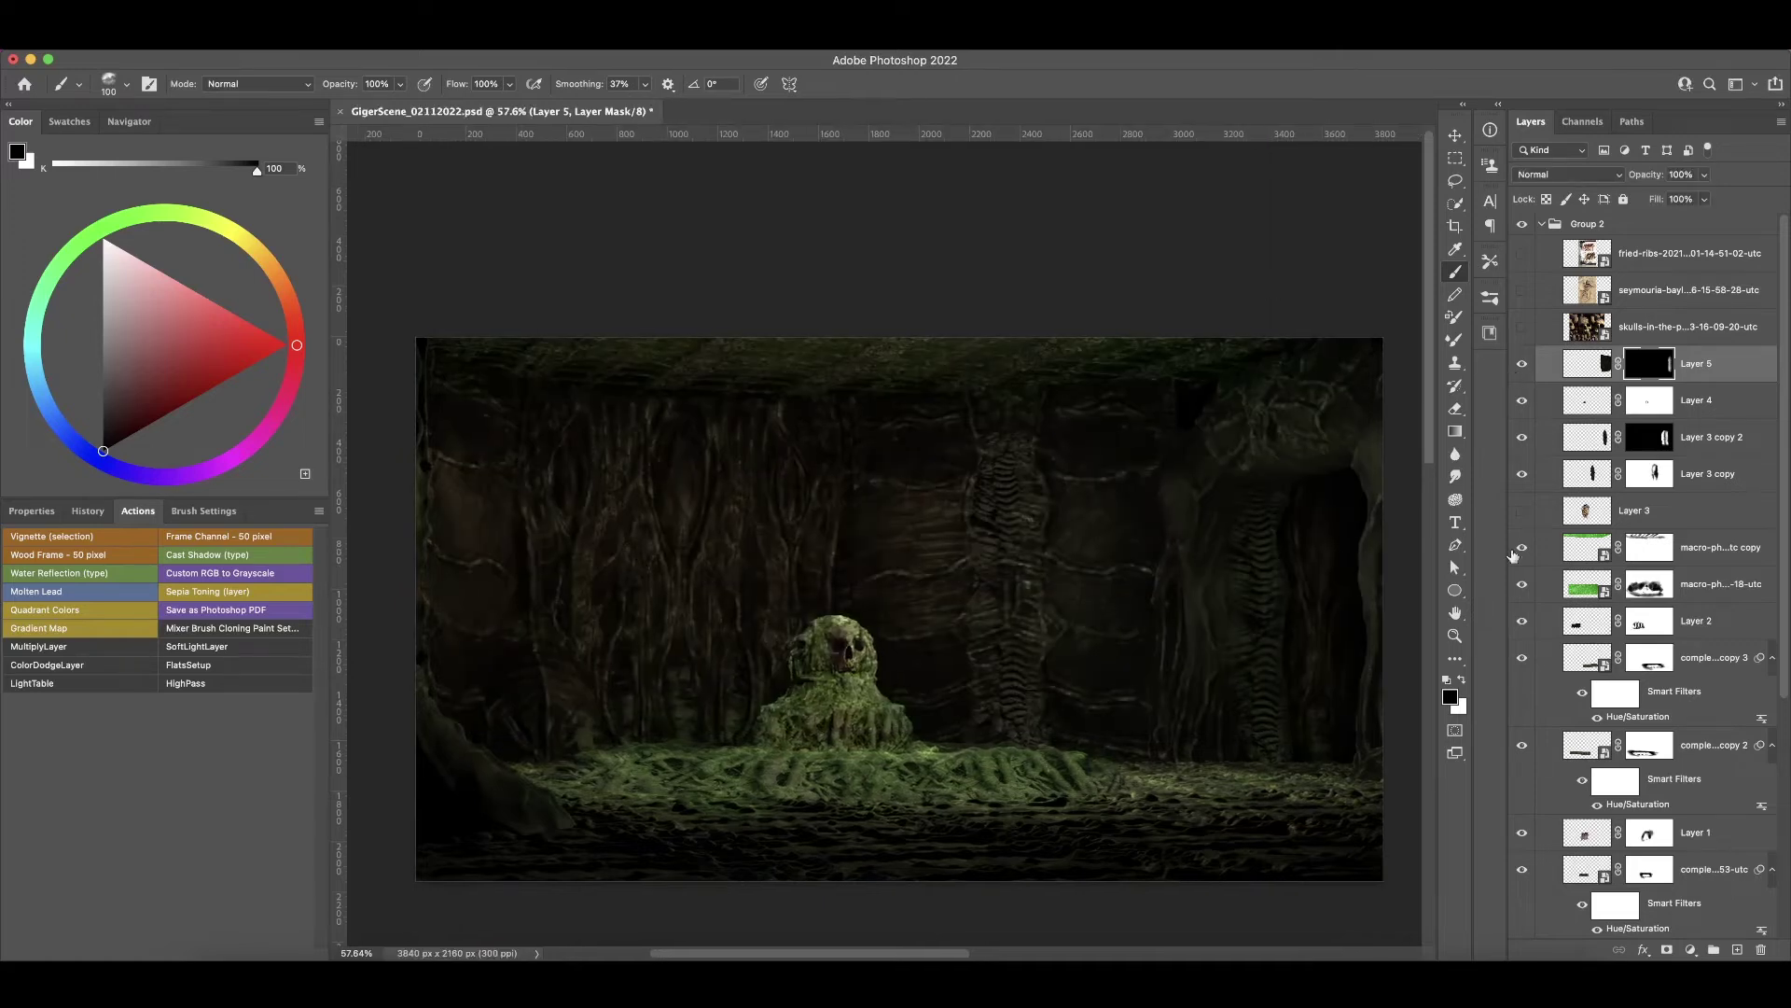
- Move Layer 3 above Layer 5 and shrink the fossil ribs toward the mound
{"action": "left_click", "coordinate": [1206, 548], "text": "alt"}
{"action": "left_click_drag", "start_coordinate": [1633, 511], "coordinate": [1594, 403]}
{"action": "key", "text": "ctrl+t"}
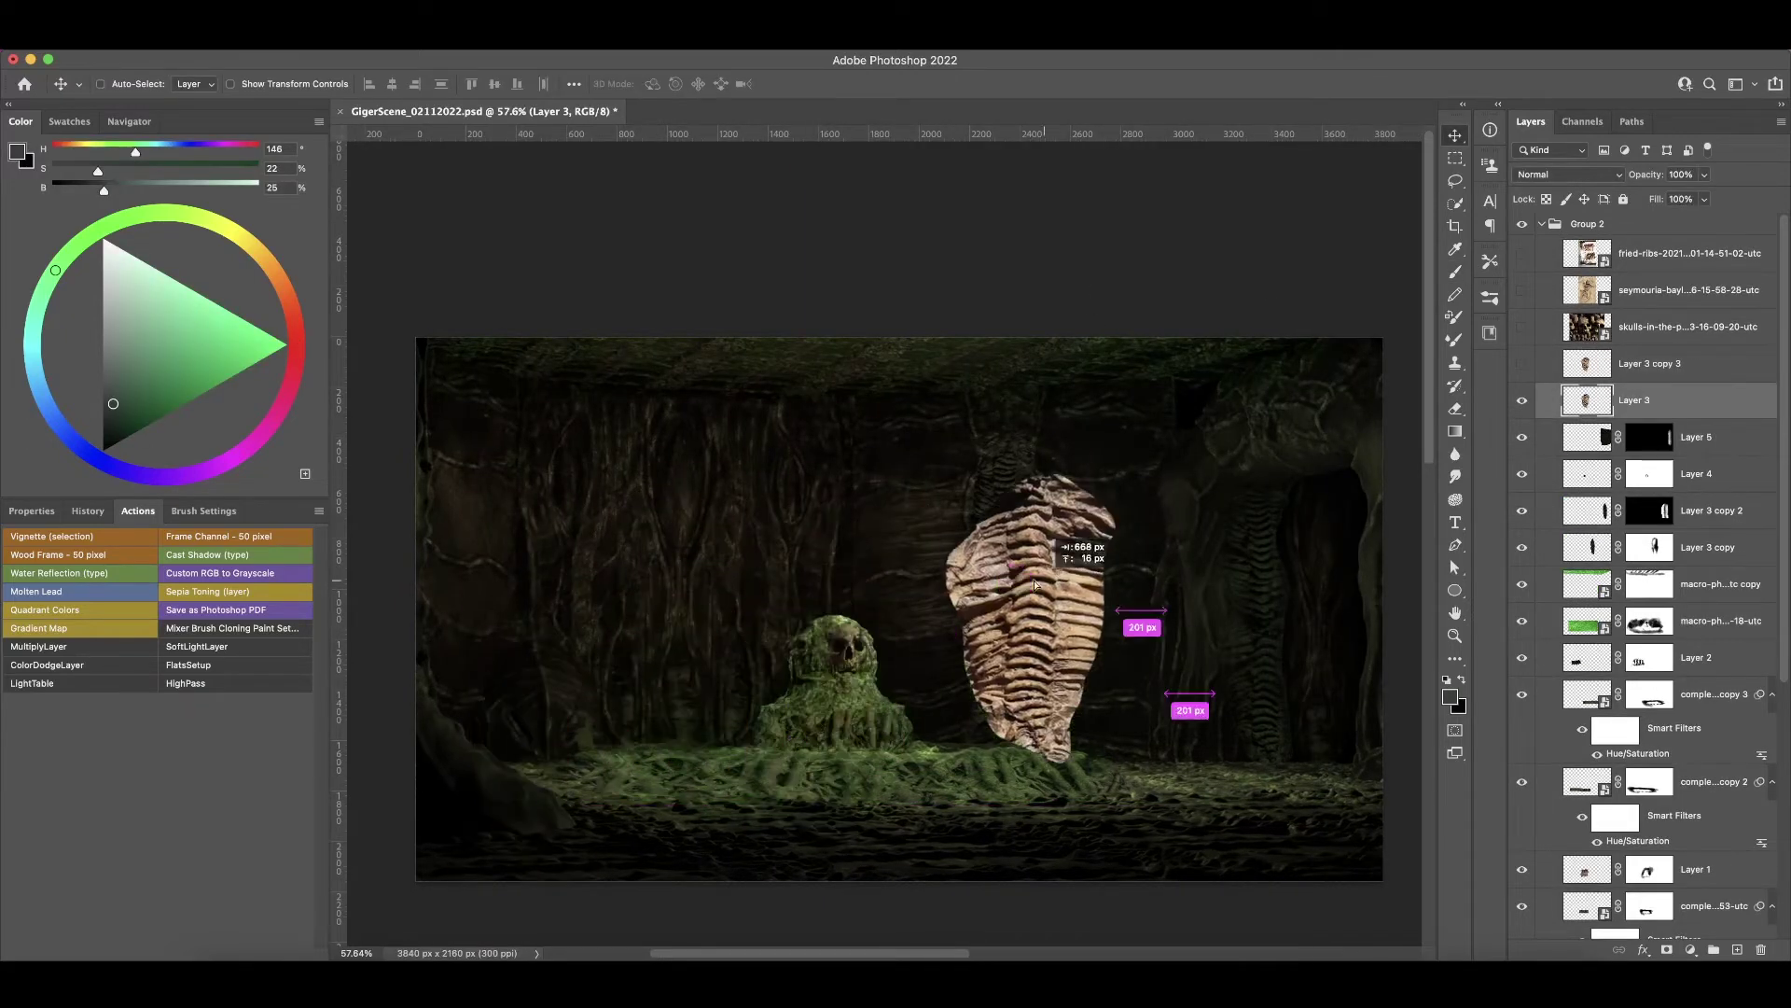
{"action": "left_click_drag", "start_coordinate": [1073, 597], "coordinate": [619, 660]}
{"action": "key", "text": "Return"}
- Darken the ribs to grey with Levels and Hue/Saturation, then mask them
{"action": "key", "text": "ctrl+l"}
{"action": "key", "text": "Return"}
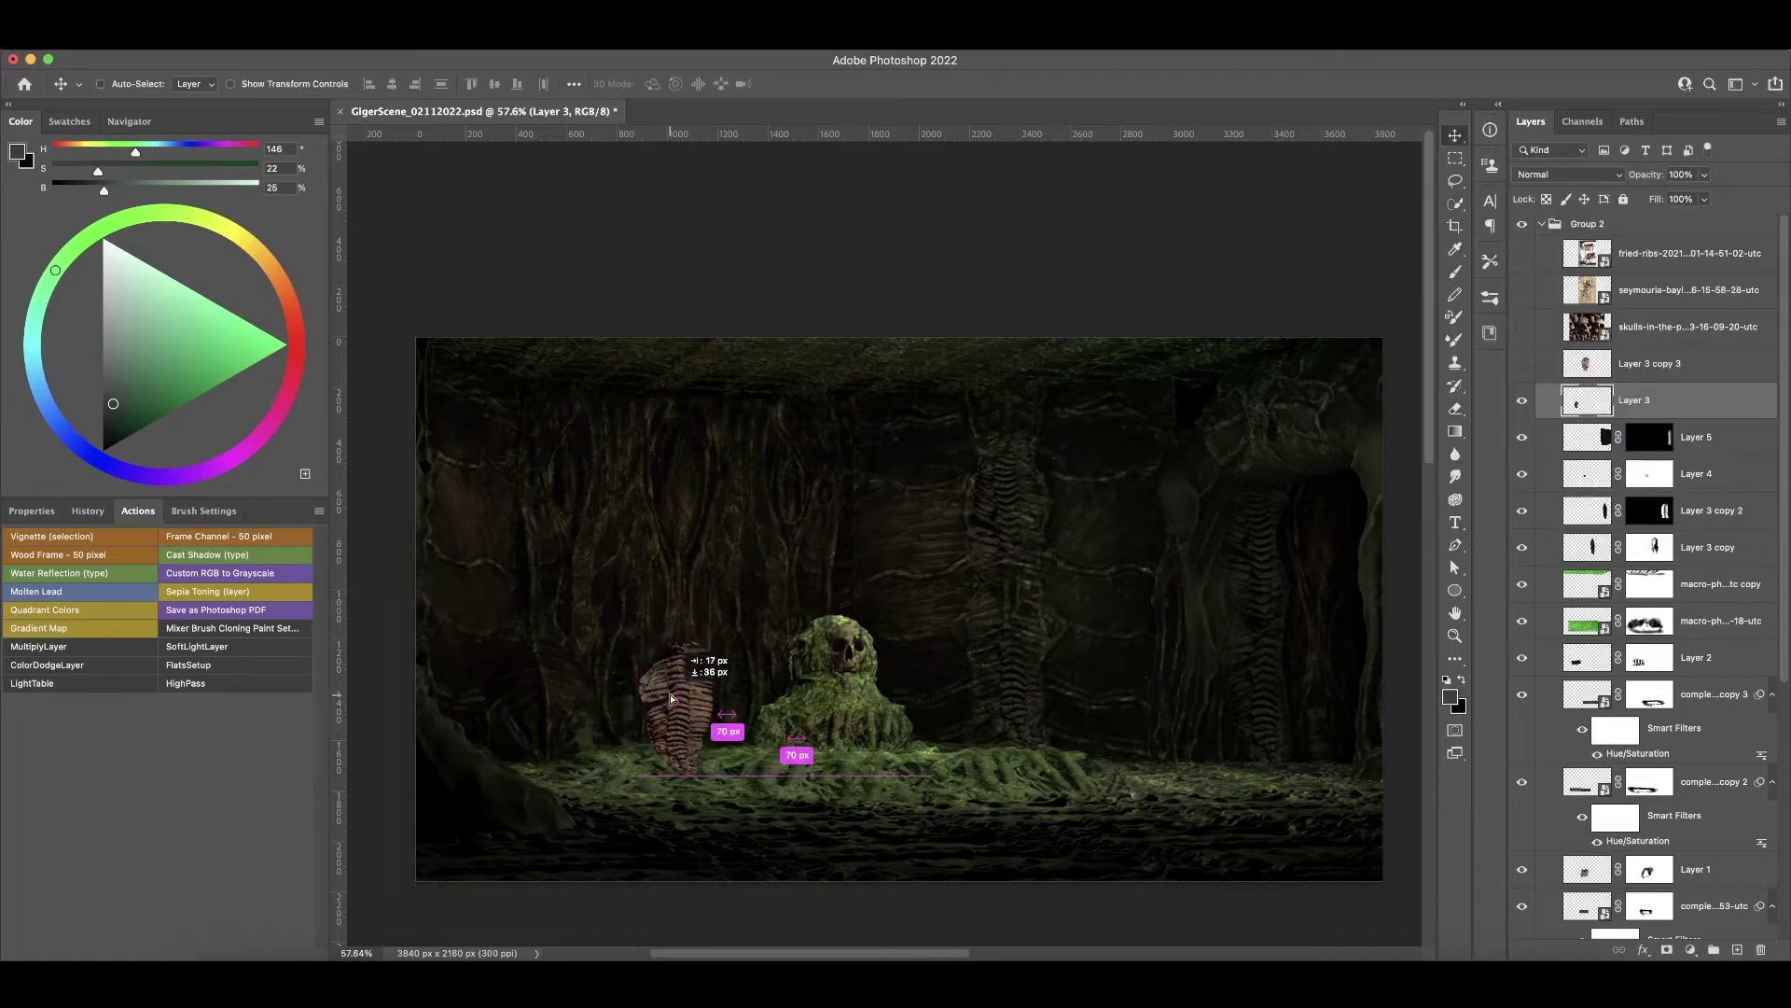
{"action": "key", "text": "ctrl+u"}
{"action": "left_click_drag", "start_coordinate": [1419, 636], "coordinate": [1362, 642]}
{"action": "key", "text": "Return"}
{"action": "key", "text": "b"}
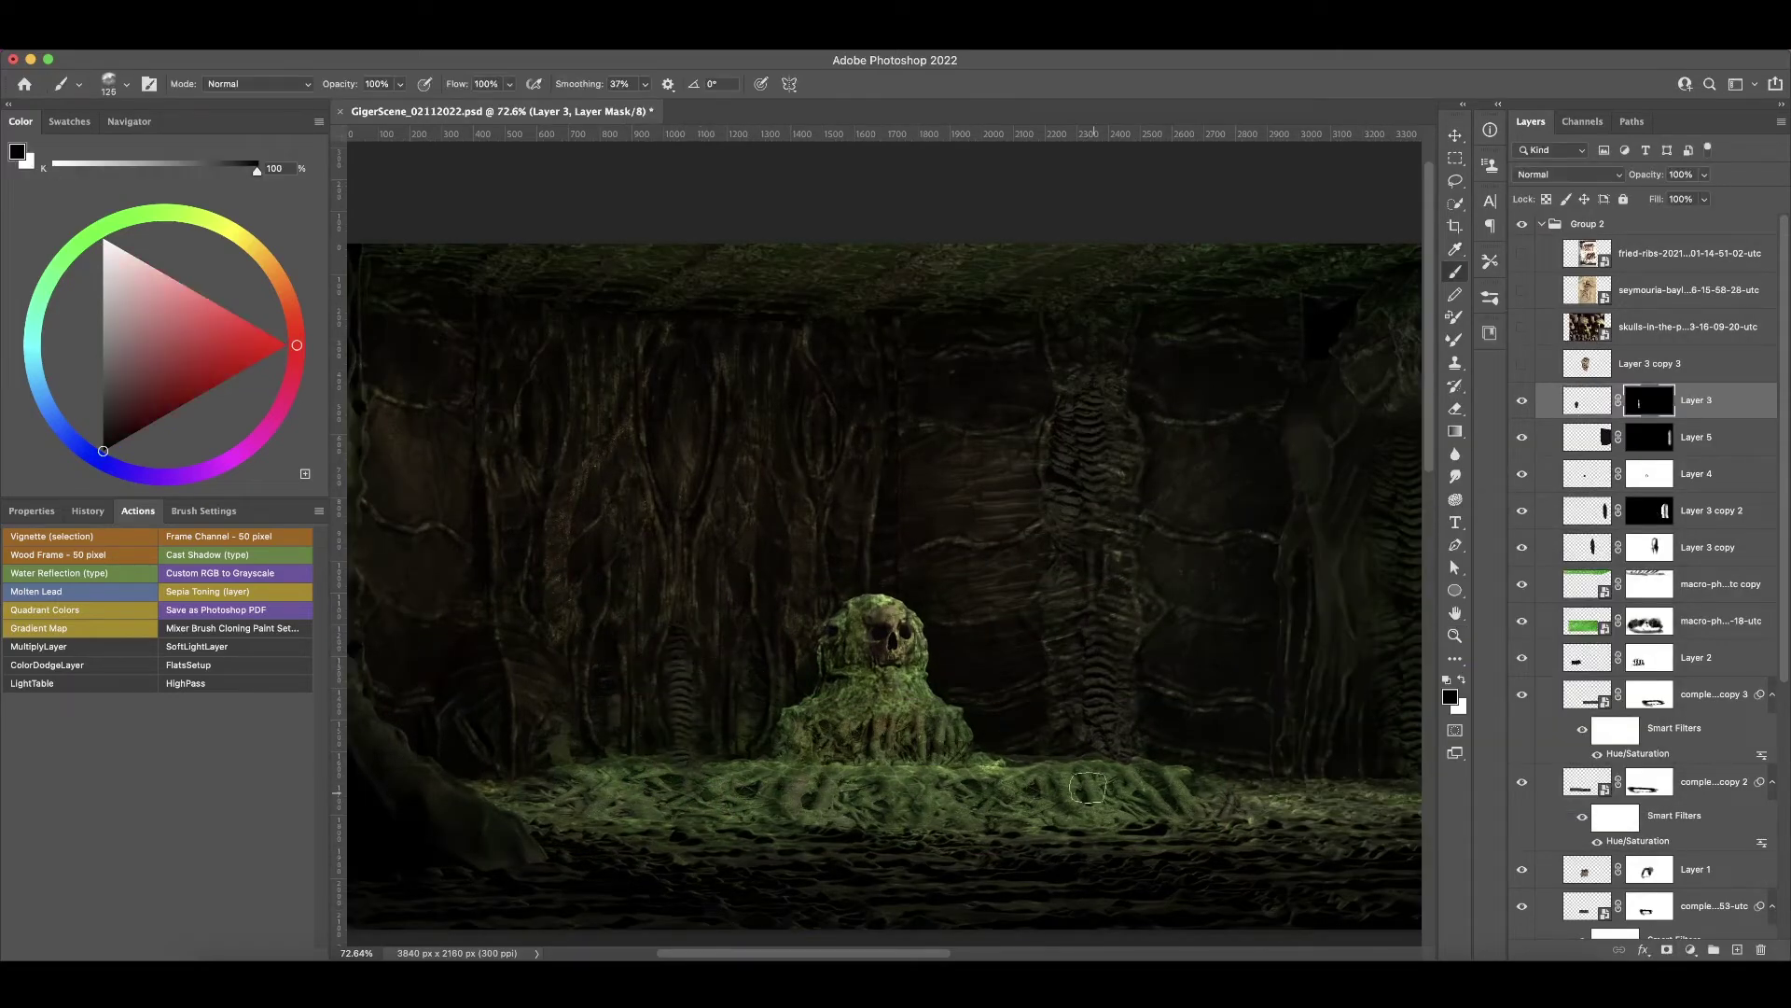
- Duplicate the rib layer and warp the new copy
{"action": "key", "text": "ctrl+j"}
{"action": "scroll", "coordinate": [767, 767], "scroll_direction": "up", "scroll_amount": 5, "text": "alt"}
{"action": "key", "text": "ctrl+t"}
{"action": "right_click", "coordinate": [776, 514]}
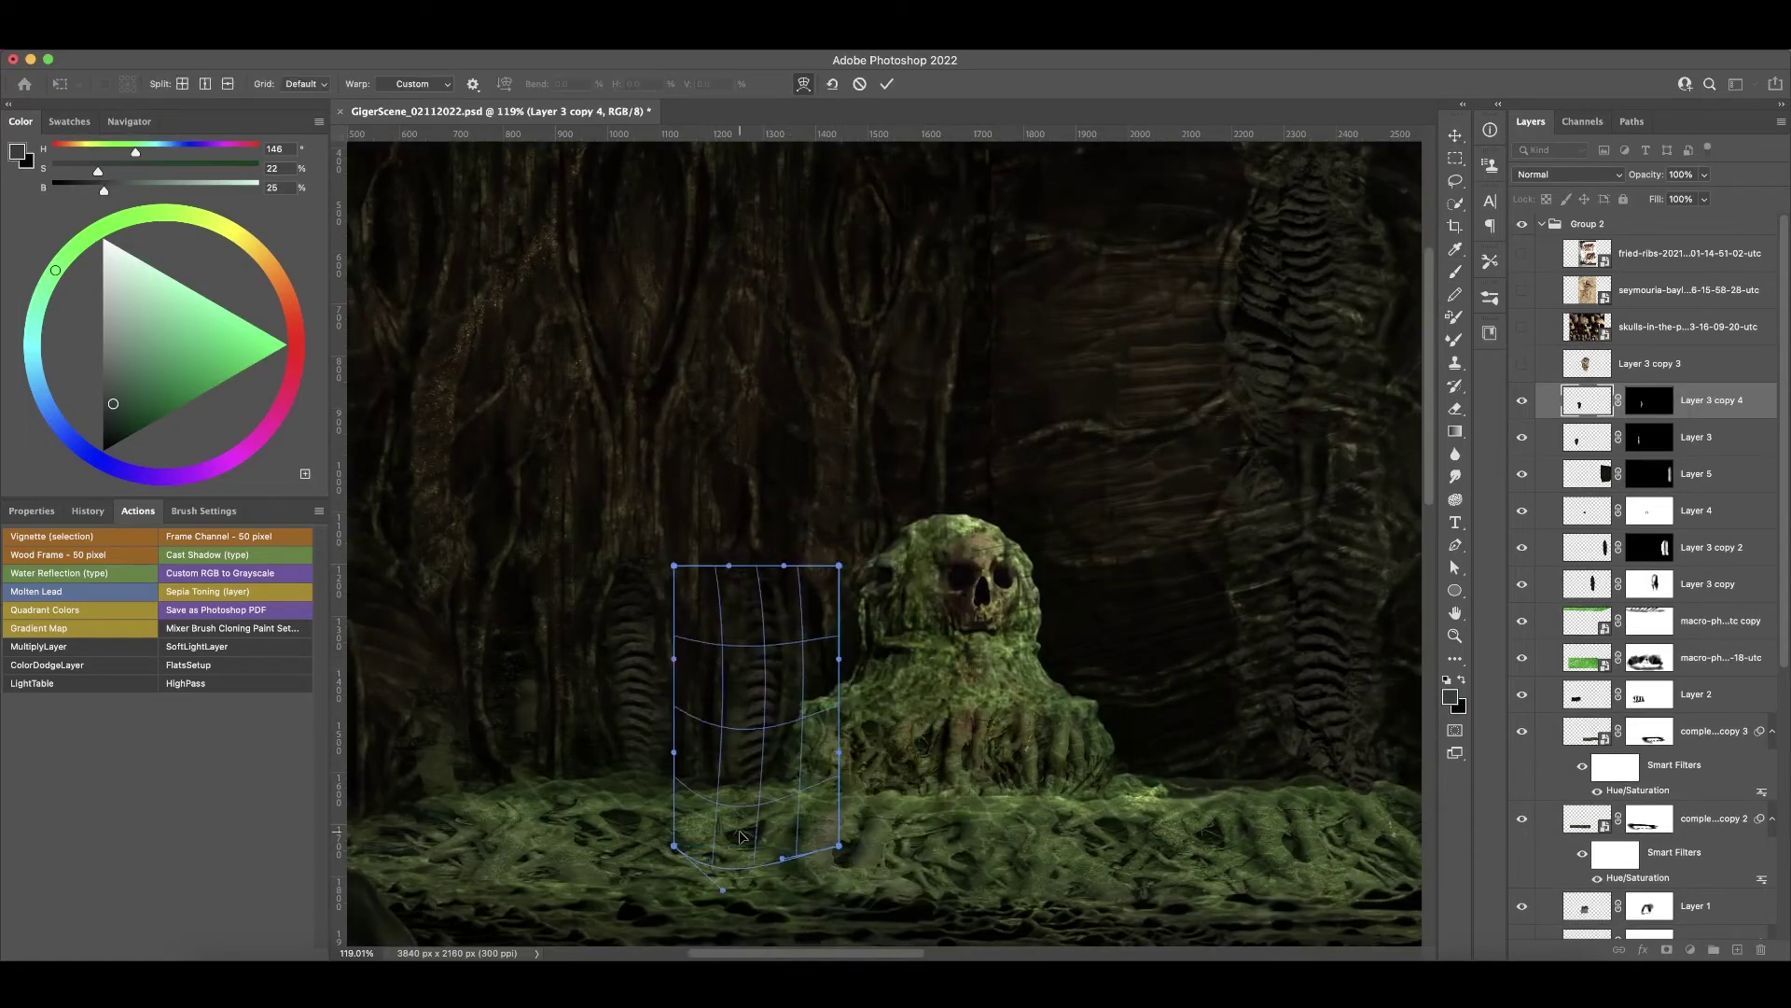
{"action": "key", "text": "Return"}
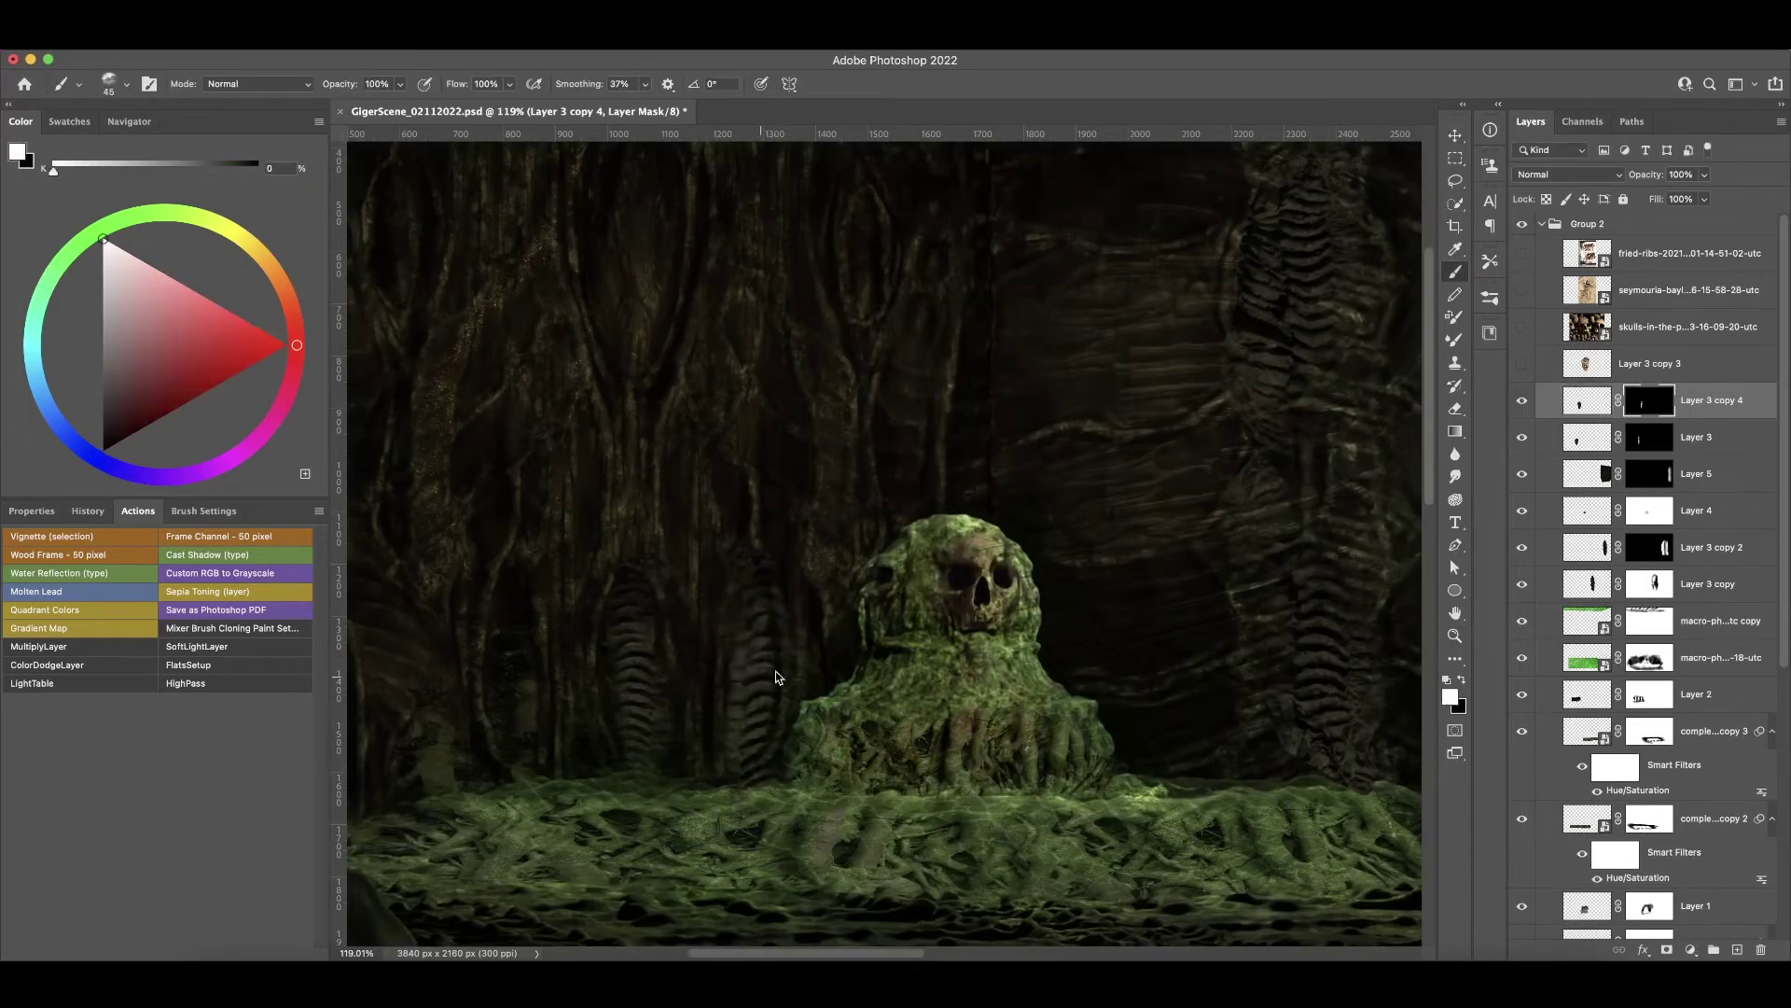
{"action": "scroll", "coordinate": [779, 781], "scroll_direction": "down", "scroll_amount": 5, "text": "alt"}
- Disable Layer 2's mask and hide Layer 2
{"action": "key", "text": "v"}
{"action": "left_click", "coordinate": [1586, 694]}
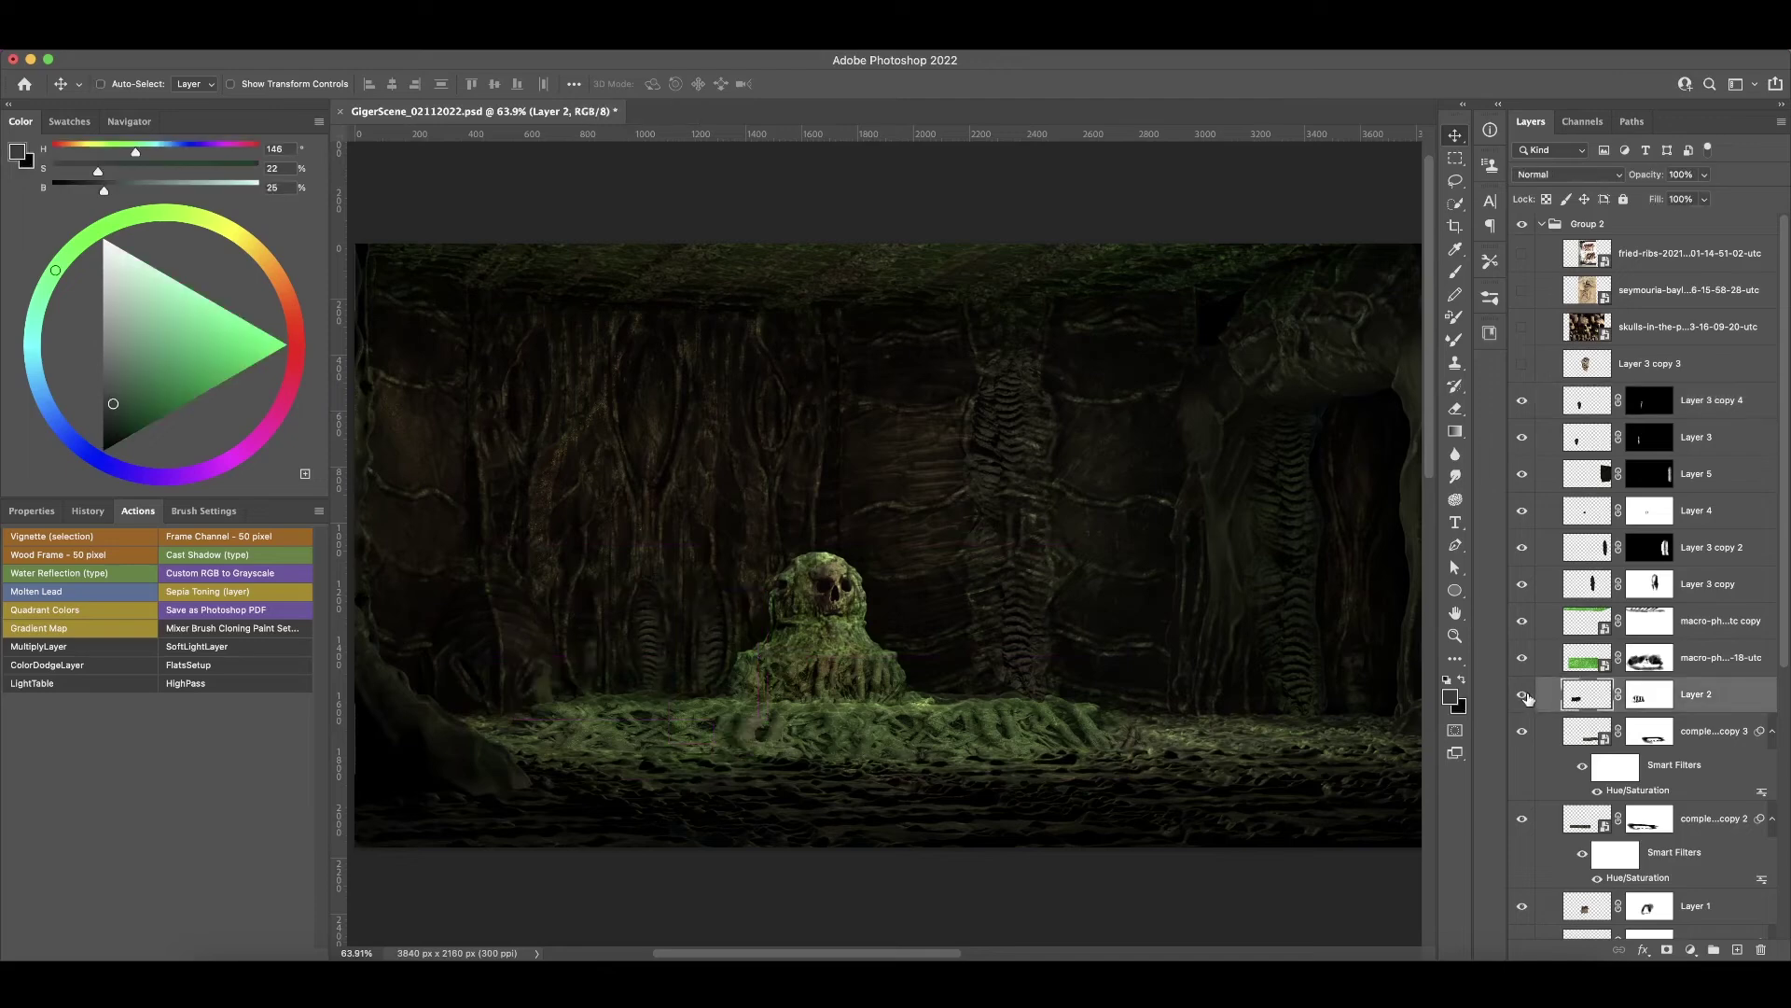
{"action": "left_click", "coordinate": [1649, 694], "text": "shift"}
{"action": "left_click", "coordinate": [1521, 694]}
- Reposition Layer 3 copy 4 on the wall
{"action": "left_click", "coordinate": [1586, 400]}
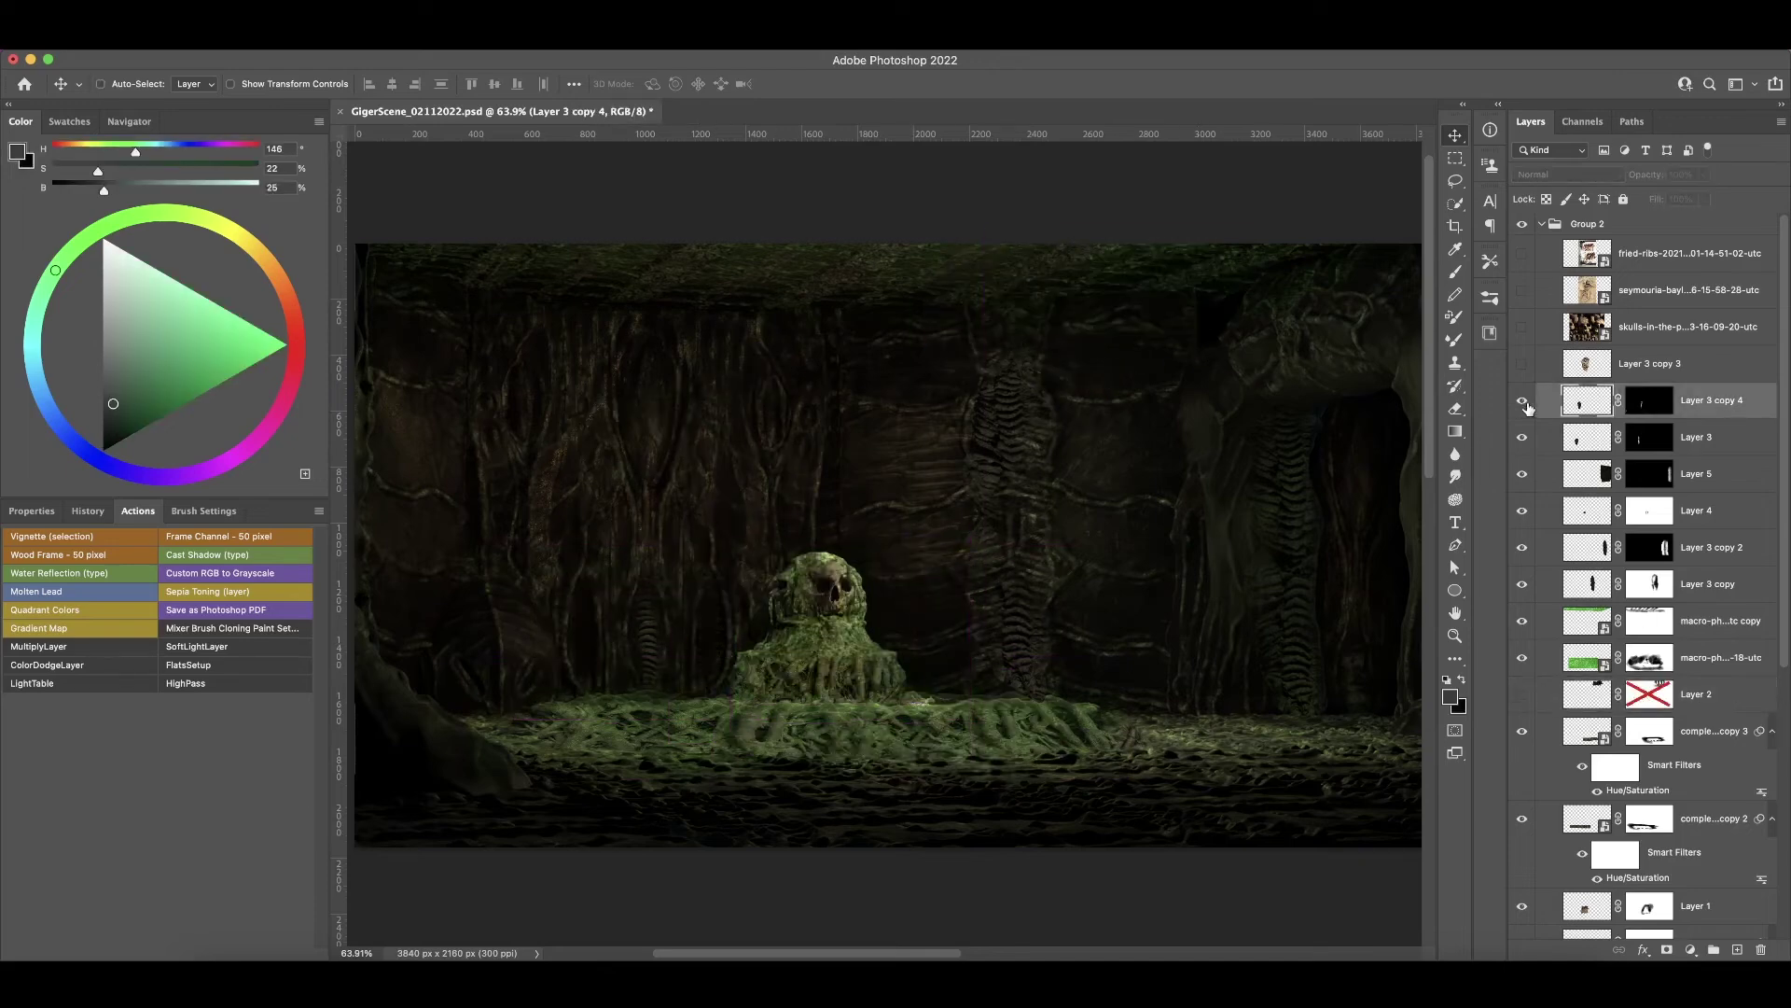
{"action": "left_click", "coordinate": [1649, 401], "text": "shift"}
{"action": "key", "text": "ctrl+t"}
{"action": "key", "text": "Return"}
- Paint Layer 3 copy 4's mask with a smaller brush
{"action": "scroll", "coordinate": [709, 597], "scroll_direction": "up", "scroll_amount": 5, "text": "alt"}
{"action": "key", "text": "b"}
{"action": "left_click", "coordinate": [1649, 401], "text": "shift"}
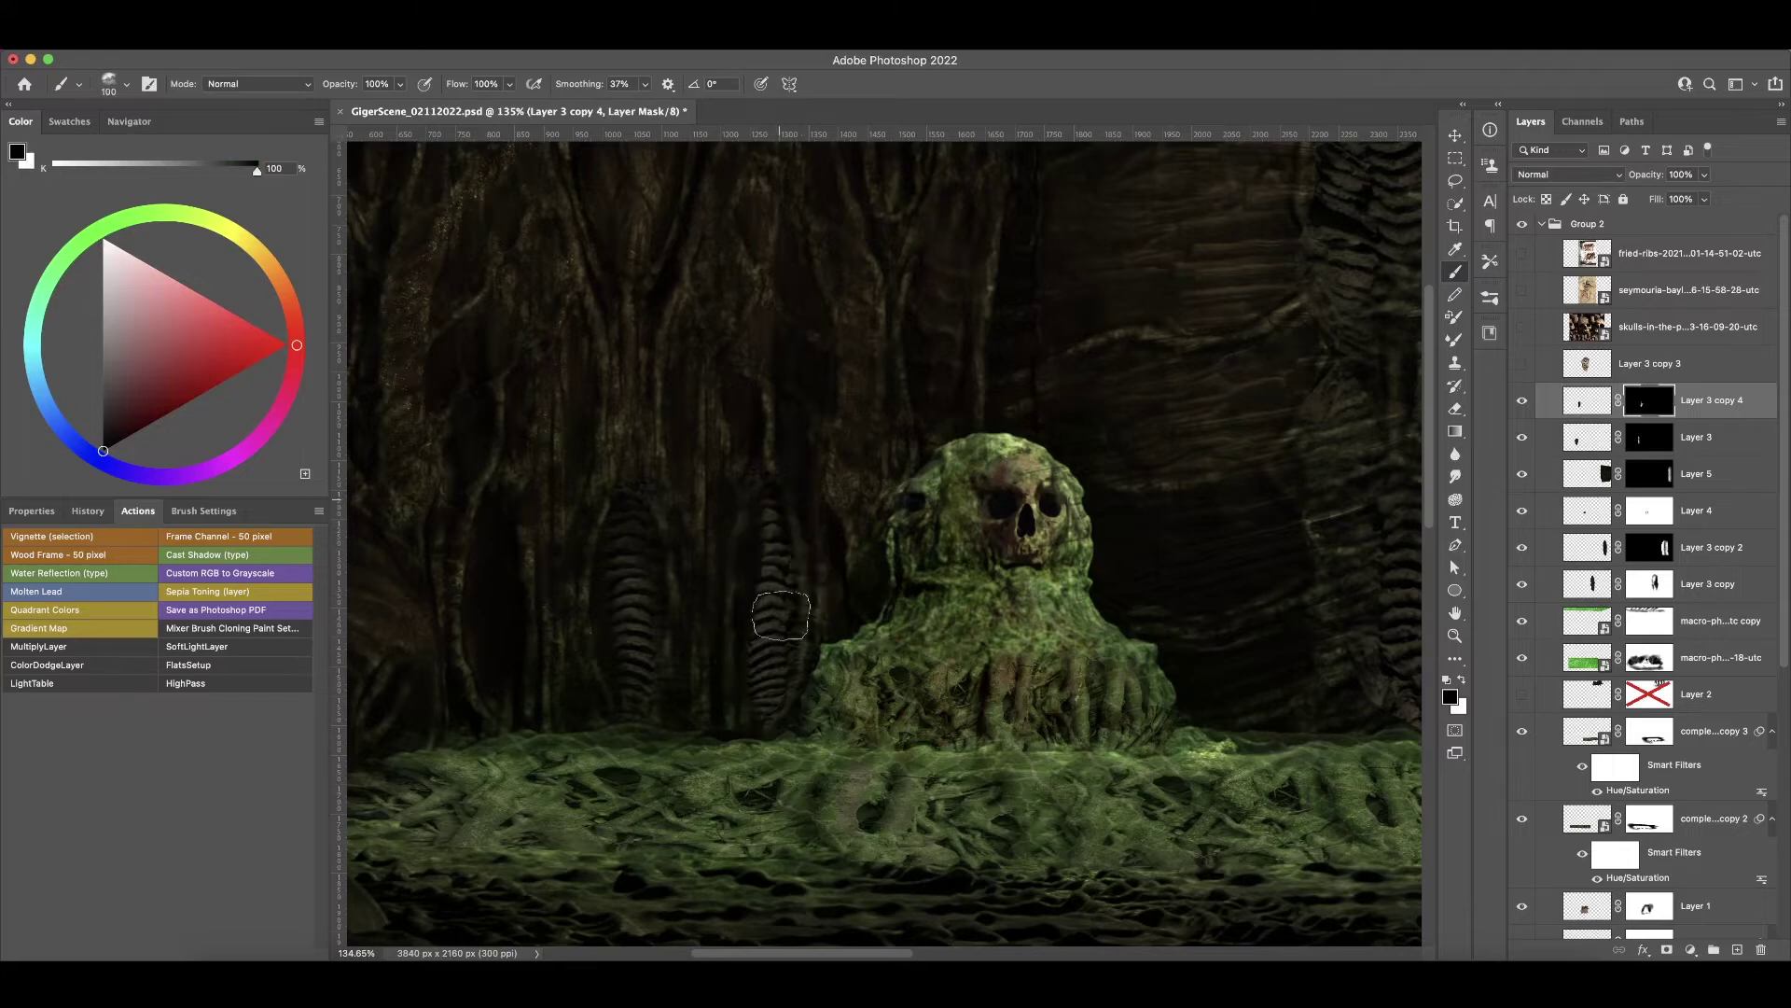
{"action": "scroll", "coordinate": [781, 616], "scroll_direction": "down", "scroll_amount": 5, "text": "alt"}
{"action": "scroll", "coordinate": [660, 299], "scroll_direction": "up", "scroll_amount": 8, "text": "alt"}
{"action": "scroll", "coordinate": [796, 548], "scroll_direction": "down", "scroll_amount": 5, "text": "alt"}
{"action": "key", "text": "bracketleft"}
{"action": "key", "text": "bracketleft"}
{"action": "key", "text": "bracketleft"}
{"action": "key", "text": "alt+bracketleft"}
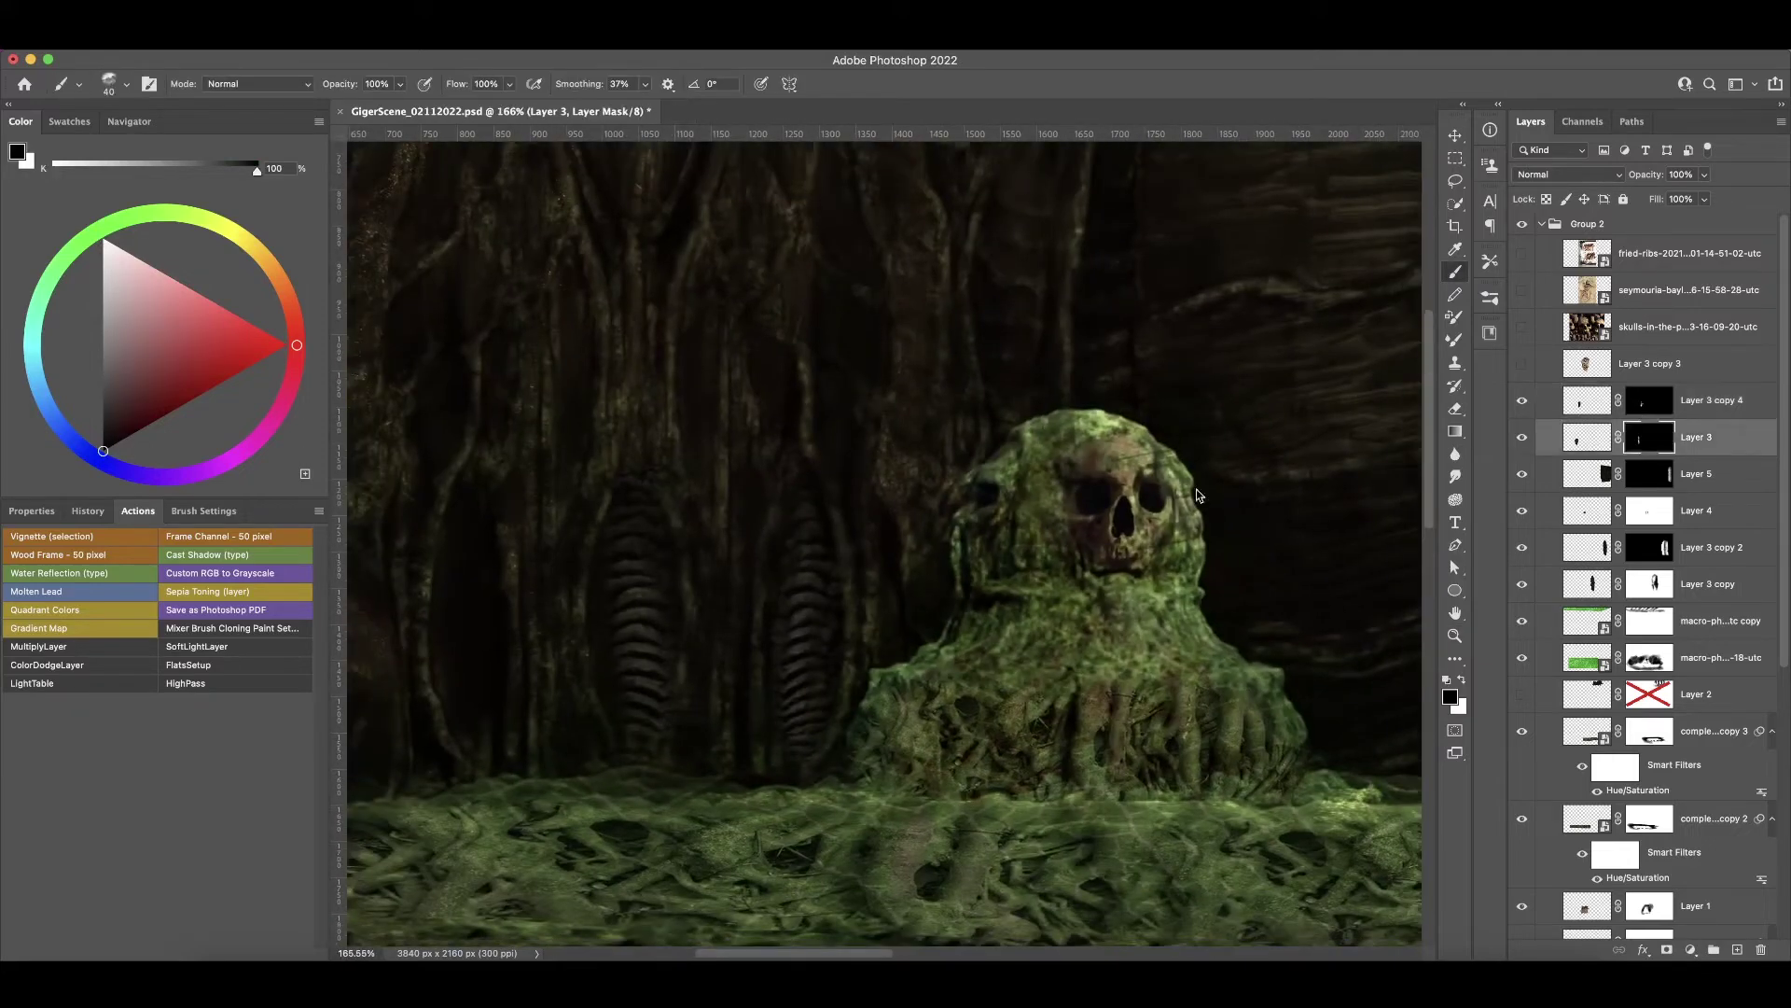
- Copy the rib relief, flip it horizontally and vertically, and place it on the far left wall
{"action": "key", "text": "v"}
{"action": "left_click_drag", "start_coordinate": [1198, 495], "coordinate": [559, 600], "text": "alt"}
{"action": "key", "text": "ctrl+t"}
{"action": "key", "text": "Return"}
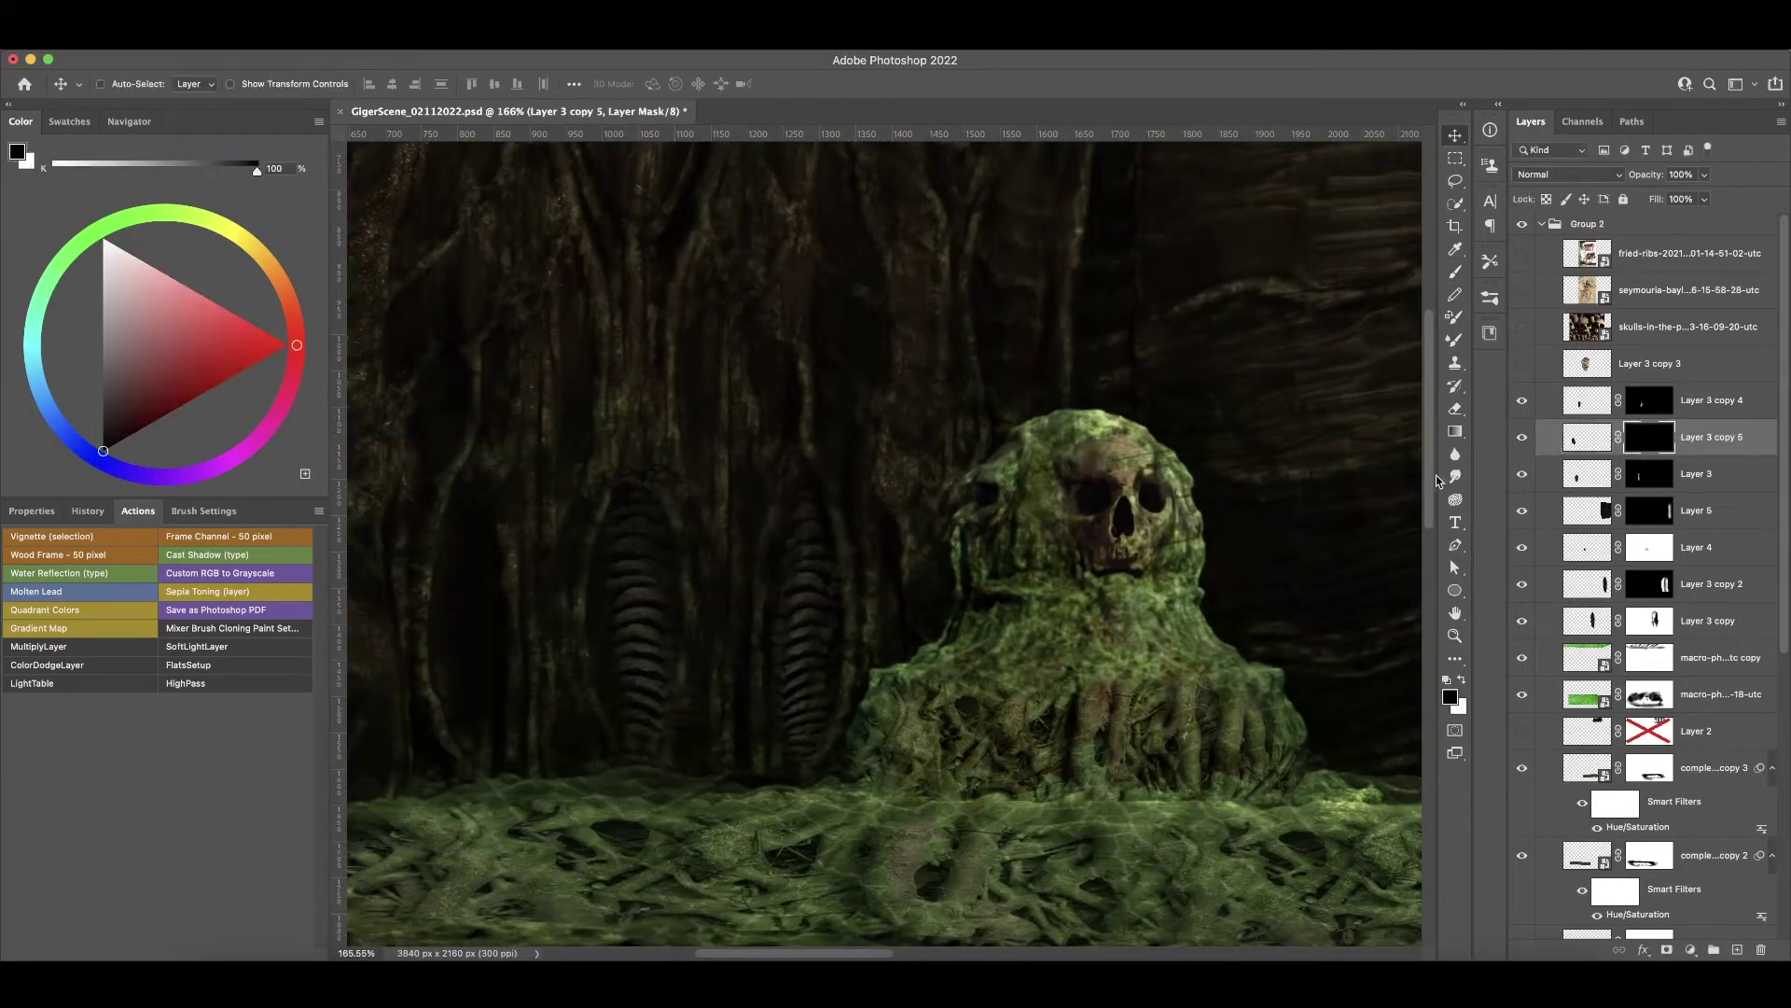
{"action": "key", "text": "ctrl+t"}
{"action": "right_click", "coordinate": [496, 509]}
{"action": "left_click", "coordinate": [560, 905]}
{"action": "right_click", "coordinate": [524, 513]}
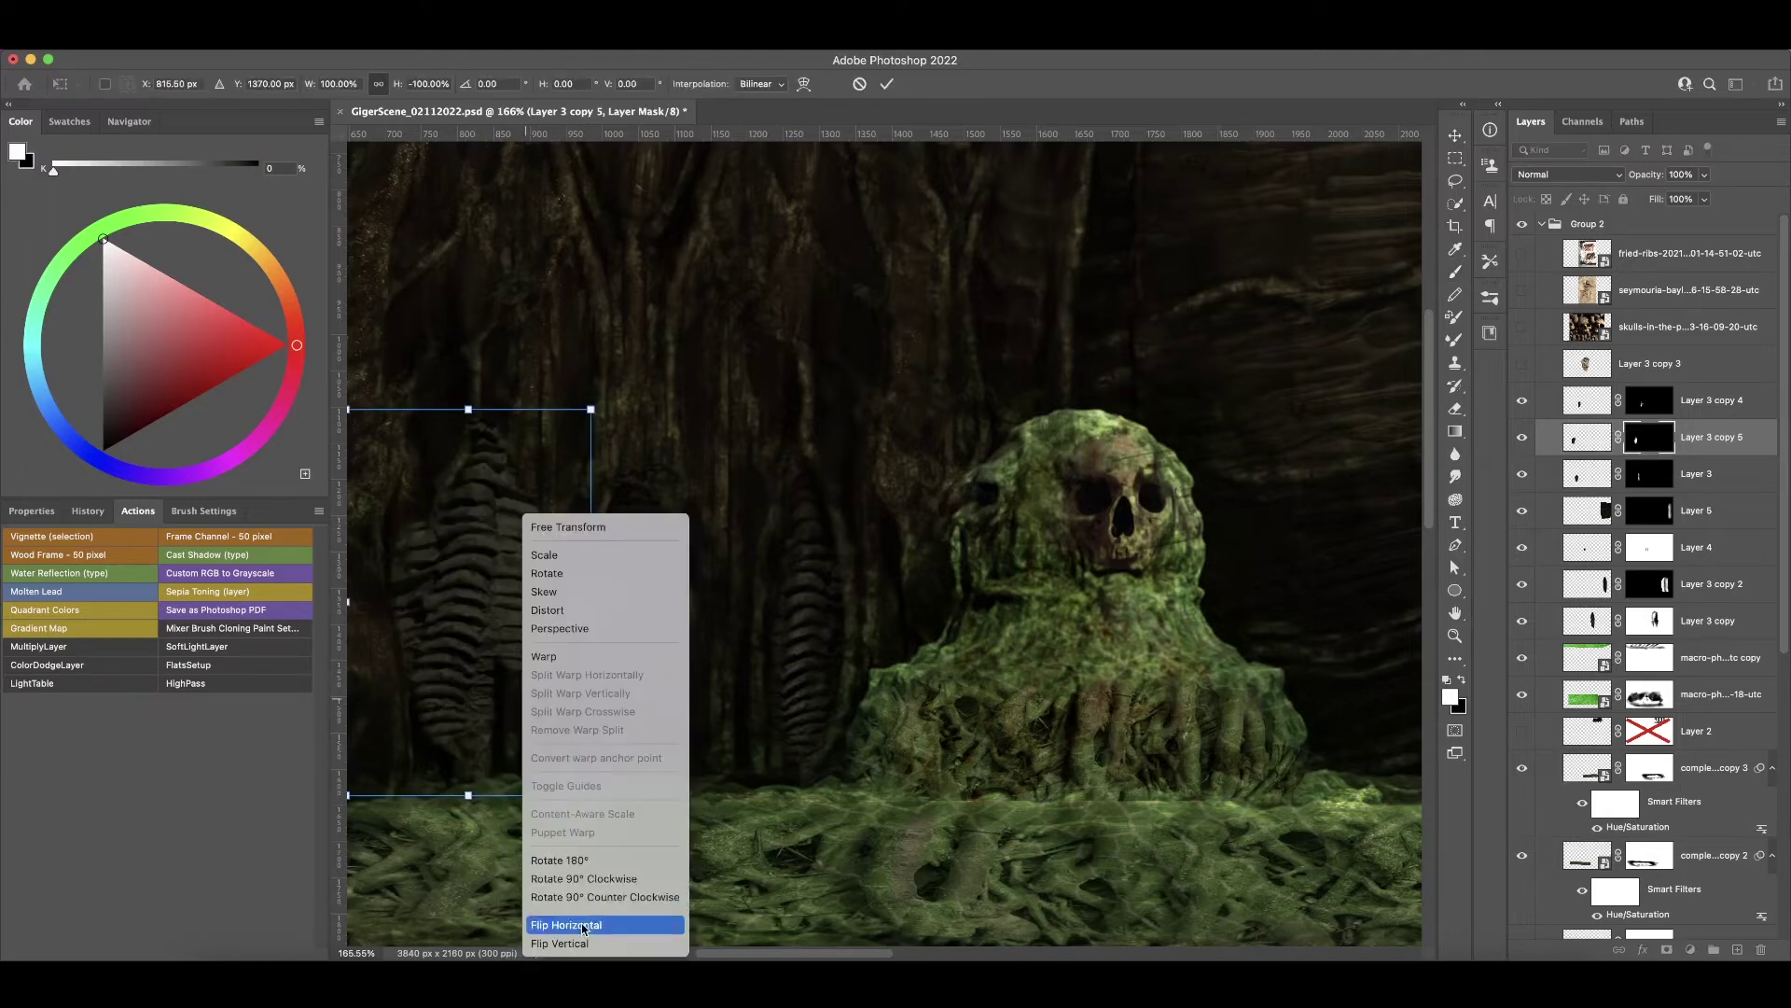
{"action": "left_click", "coordinate": [601, 924]}
{"action": "left_click_drag", "start_coordinate": [505, 625], "coordinate": [514, 707]}
{"action": "key", "text": "Return"}
- Paint the mirrored copy's mask in black and adjust its Levels
{"action": "key", "text": "b"}
{"action": "key", "text": "x"}
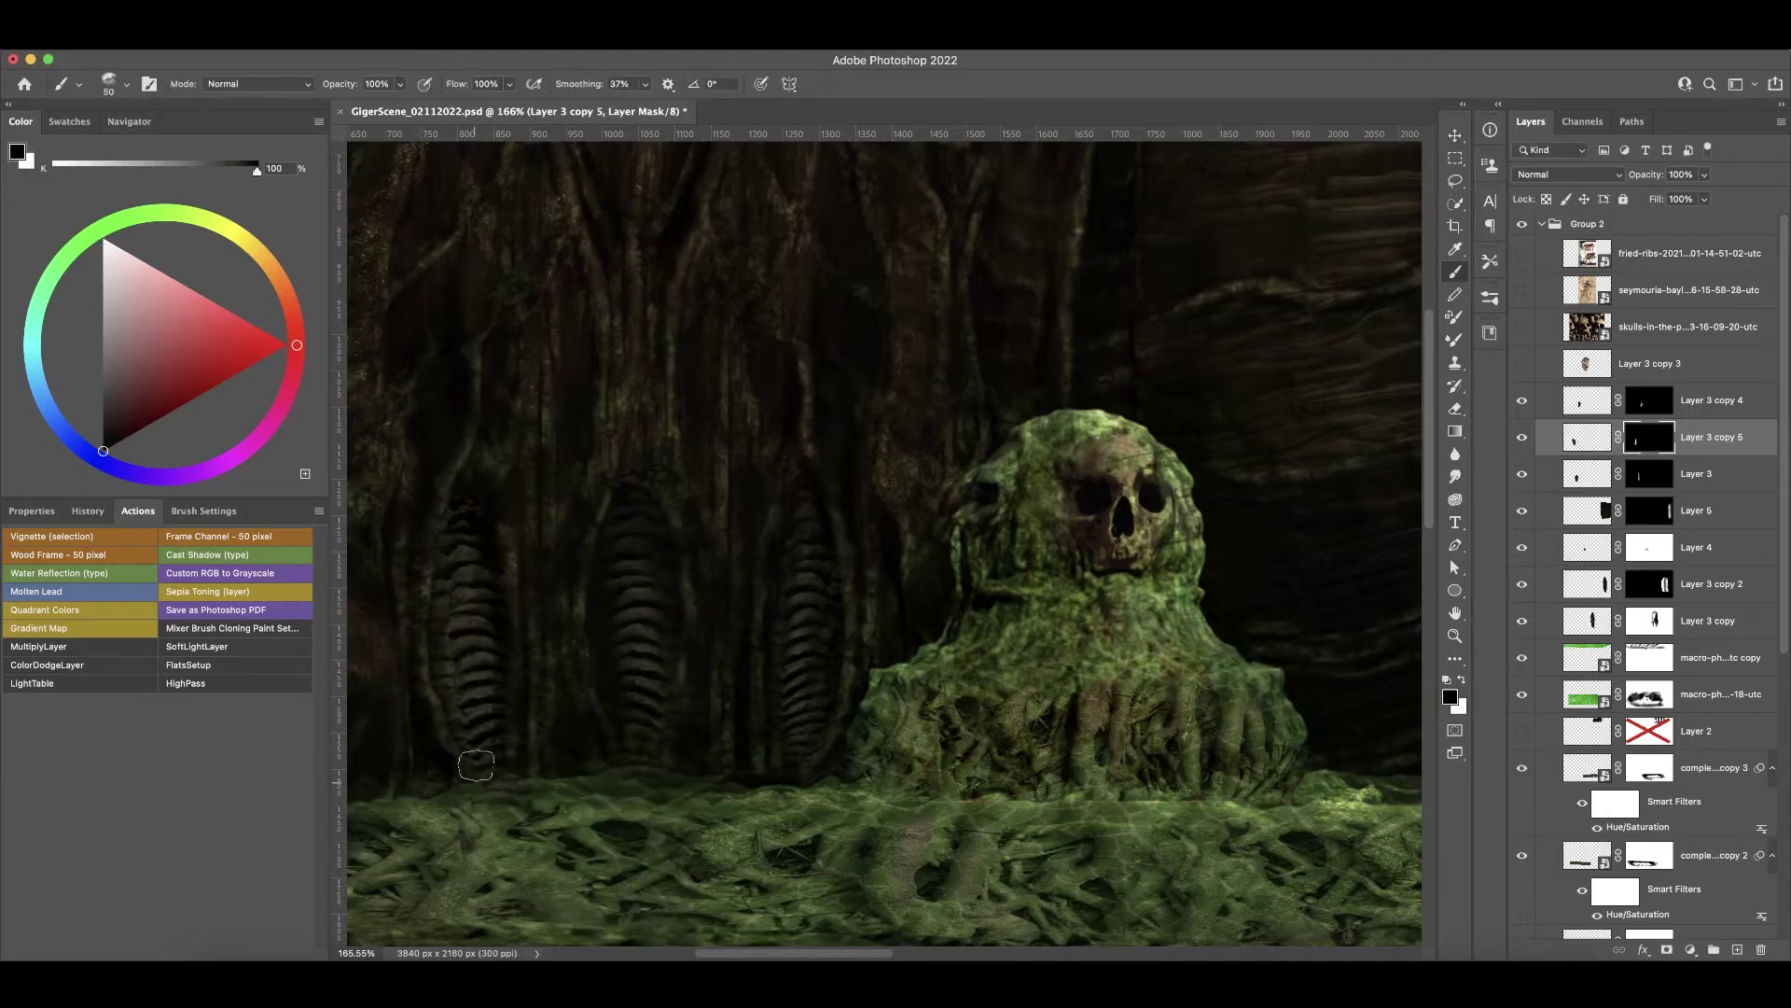
{"action": "key", "text": "ctrl+0"}
{"action": "key", "text": "ctrl+2"}
{"action": "key", "text": "ctrl+l"}
{"action": "key", "text": "Return"}
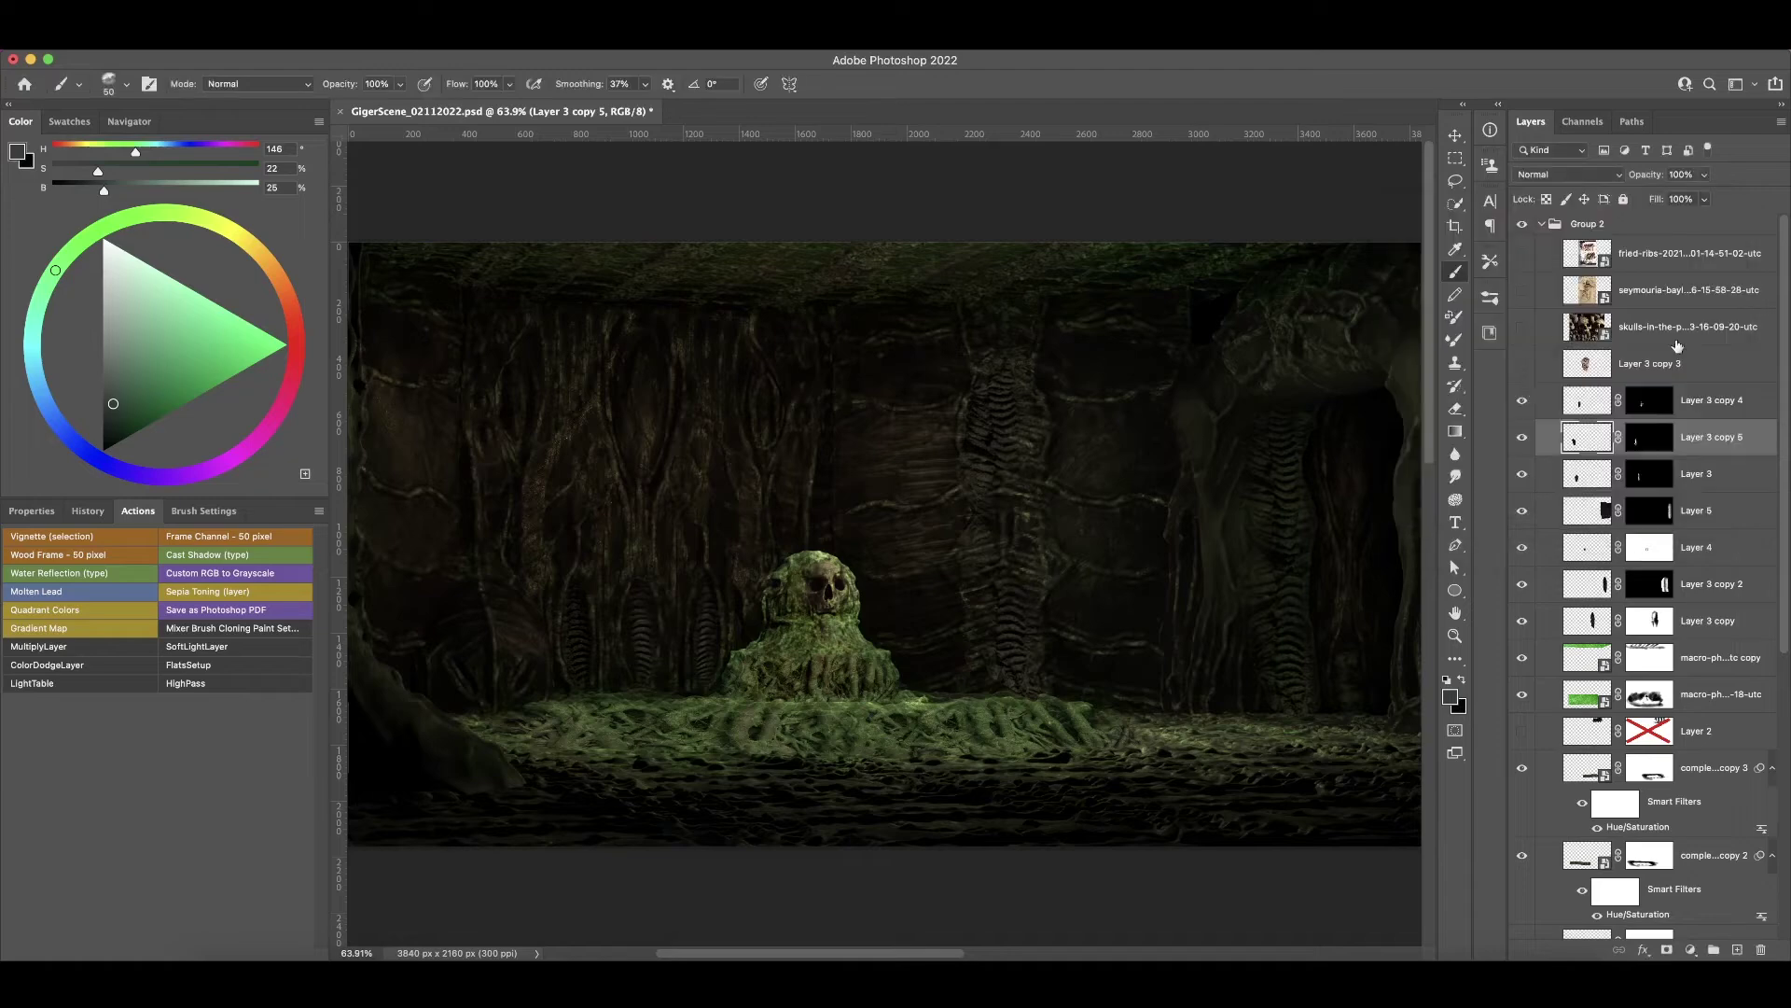
- Darken Layer 3's ribs with Hue/Saturation lightness -22
{"action": "key", "text": "alt+bracketright"}
{"action": "key", "text": "ctrl+alt+u"}
{"action": "key", "text": "Return"}
{"action": "key", "text": "alt+bracketleft"}
{"action": "key", "text": "alt+bracketleft"}
{"action": "key", "text": "ctrl+alt+u"}
{"action": "key", "text": "Return"}
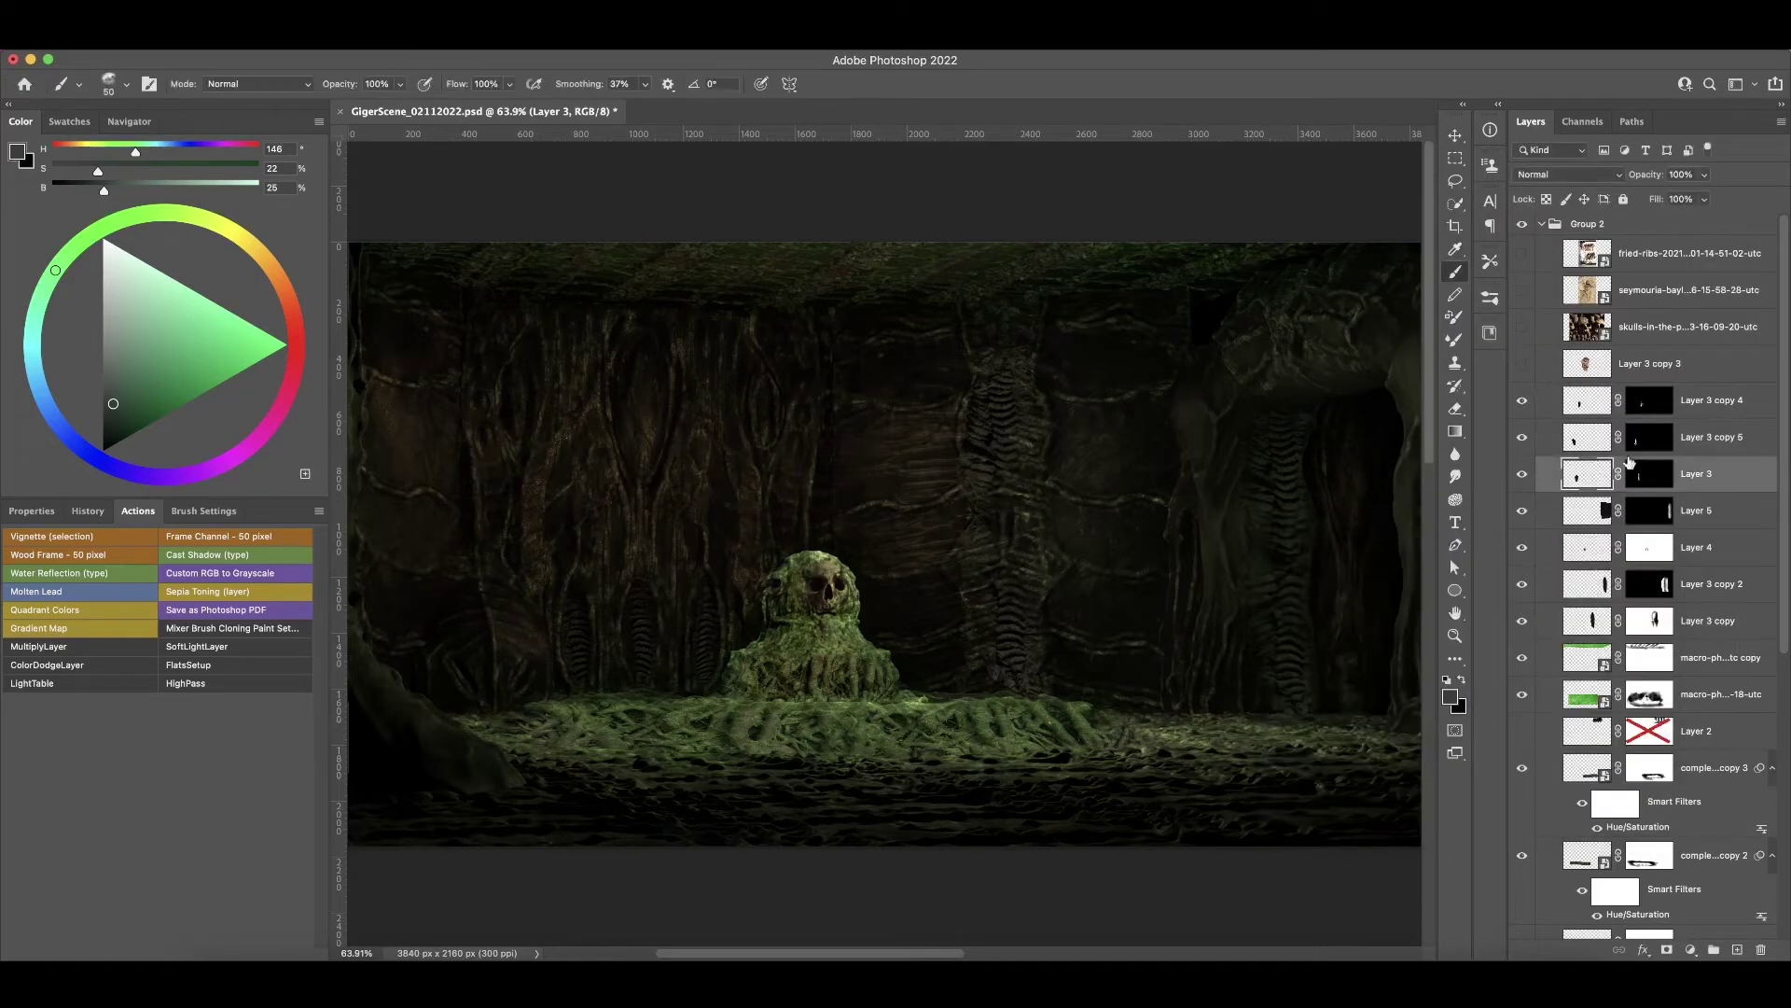
- Target Layer 3's mask, zoom toward the lower right, and add a new blank layer
{"action": "key", "text": "ctrl+backslash"}
{"action": "left_click_drag", "start_coordinate": [1288, 567], "coordinate": [1231, 569], "text": "ctrl"}
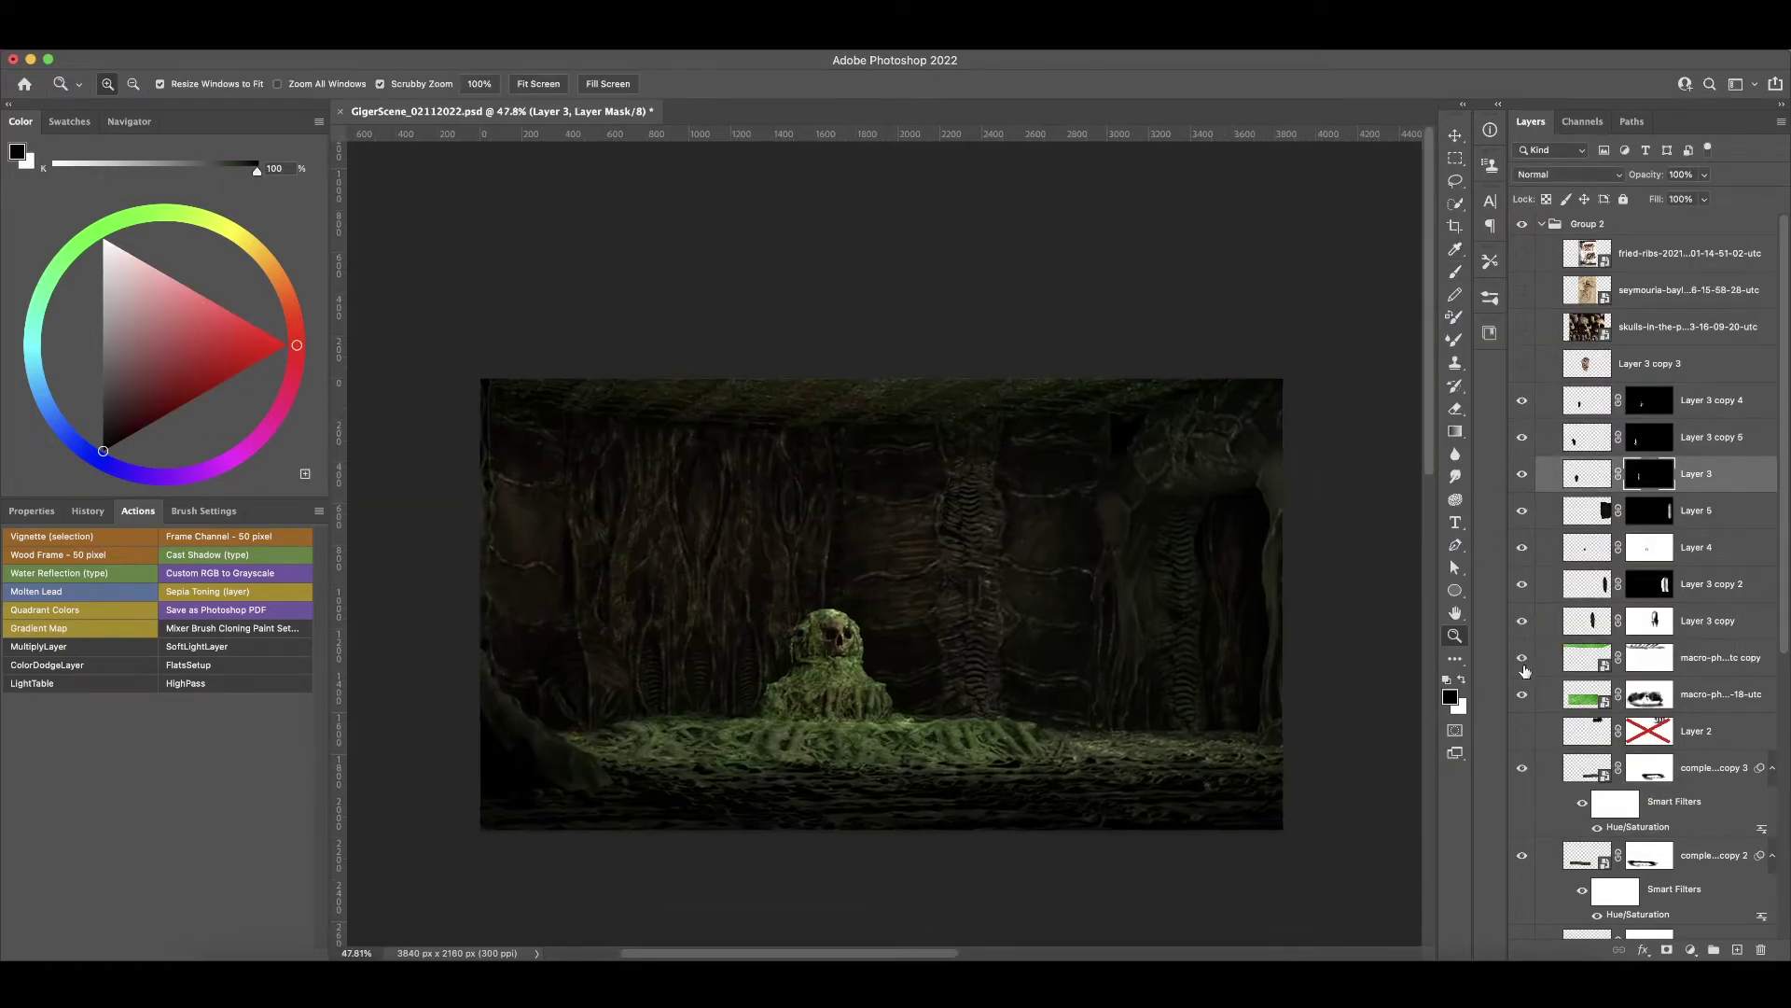
{"action": "left_click_drag", "start_coordinate": [1283, 714], "coordinate": [1305, 723]}
{"action": "key", "text": "ctrl+shift+alt+n"}
- Set new Layer 6 to Soft Light for the dark red tint
{"action": "left_click", "coordinate": [1567, 174]}
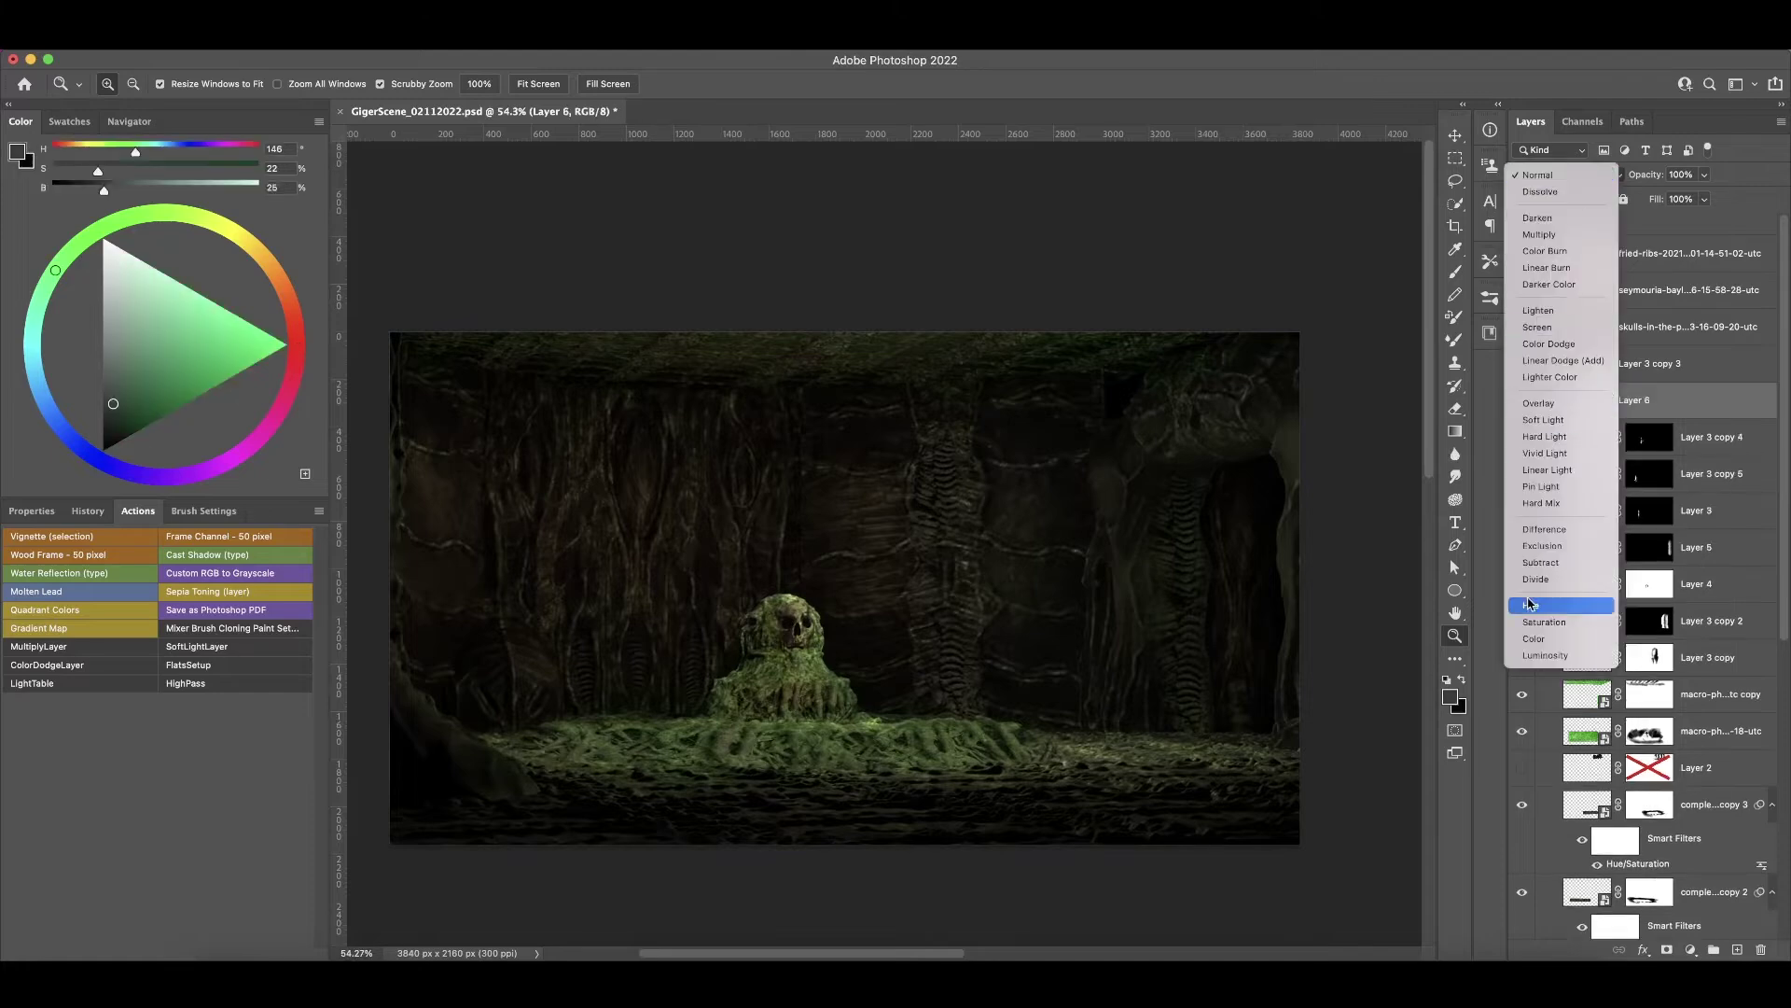
{"action": "left_click", "coordinate": [1567, 439]}
{"action": "key", "text": "b"}
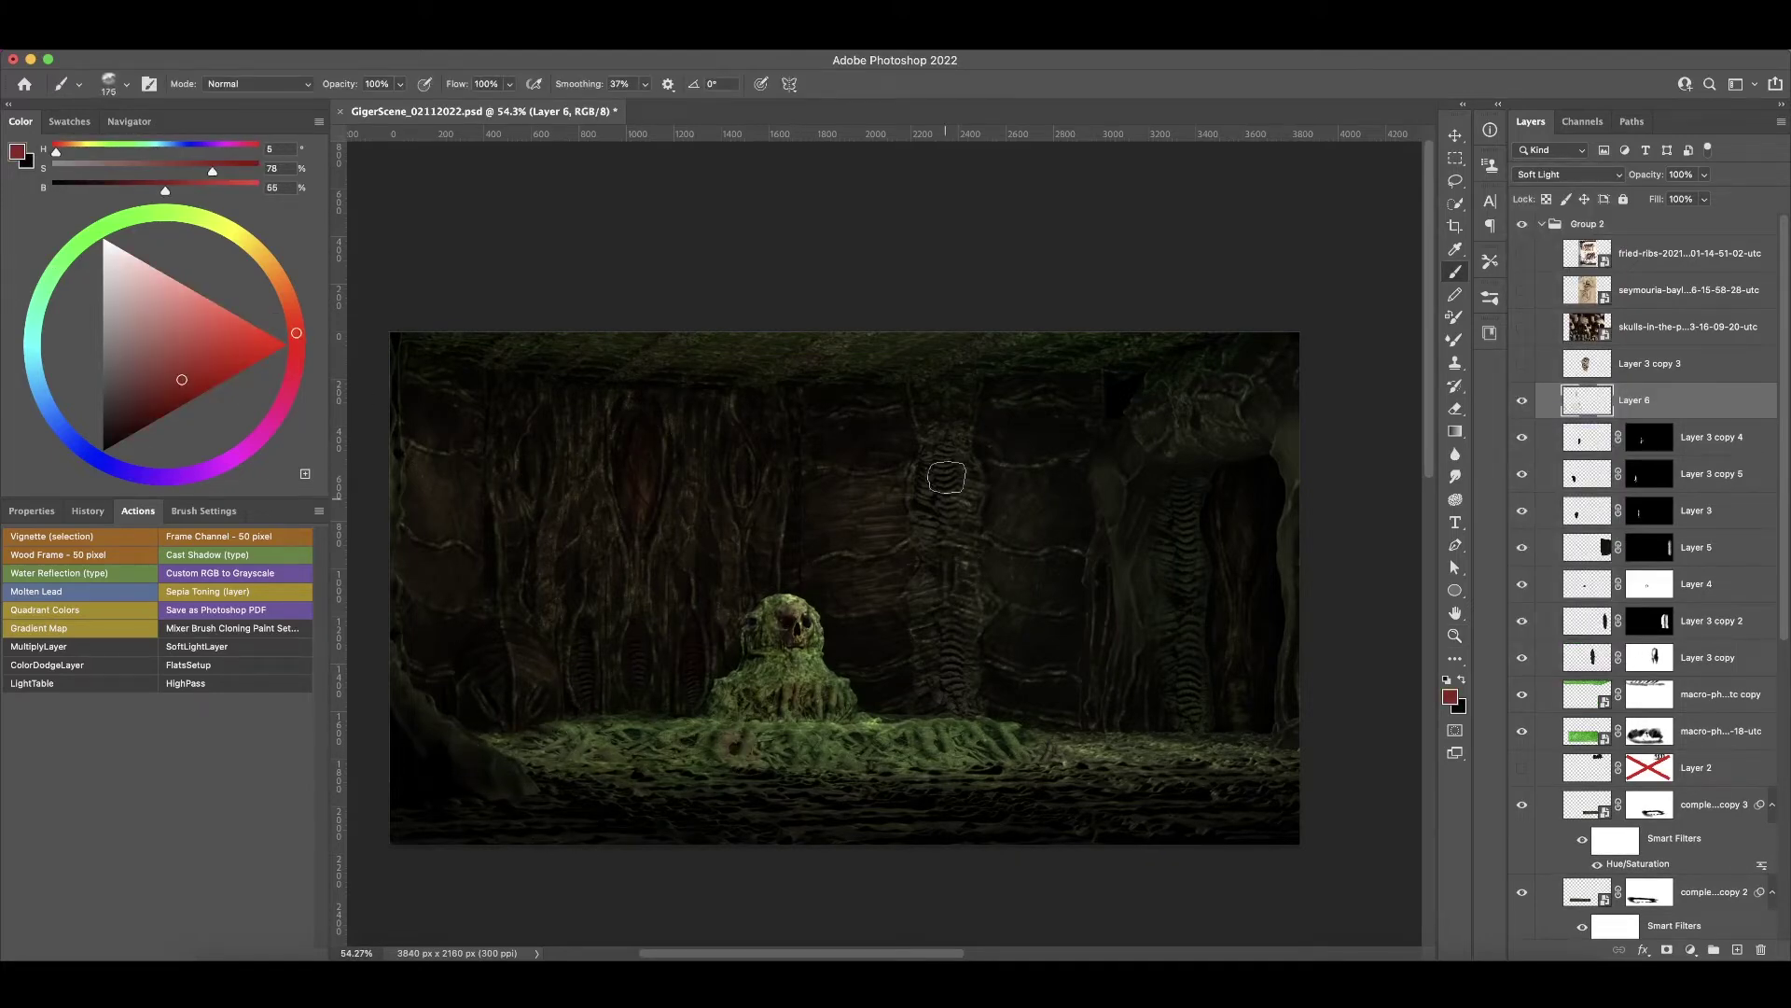
- Give the foliage macro-photo copy a colorized Hue/Saturation shift and Multiply blend mode
{"action": "left_click", "coordinate": [1727, 697]}
{"action": "key", "text": "ctrl+u"}
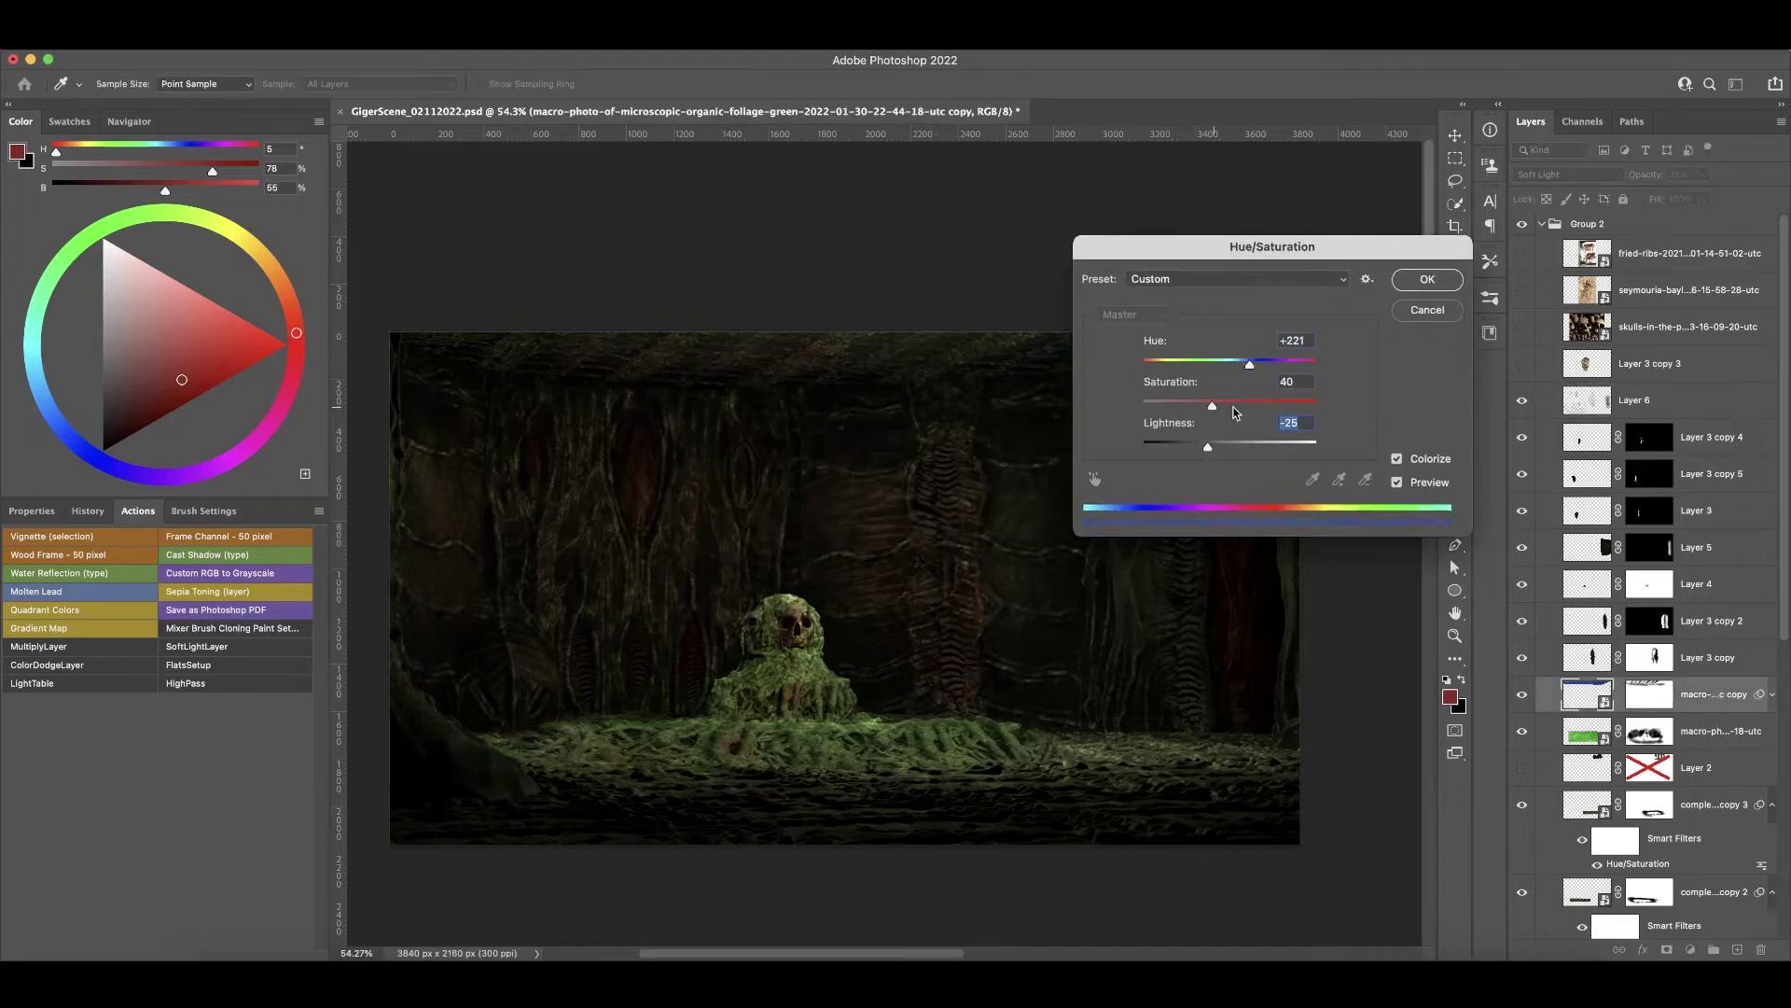
{"action": "key", "text": "Return"}
{"action": "key", "text": "e"}
{"action": "left_click", "coordinate": [1568, 175]}
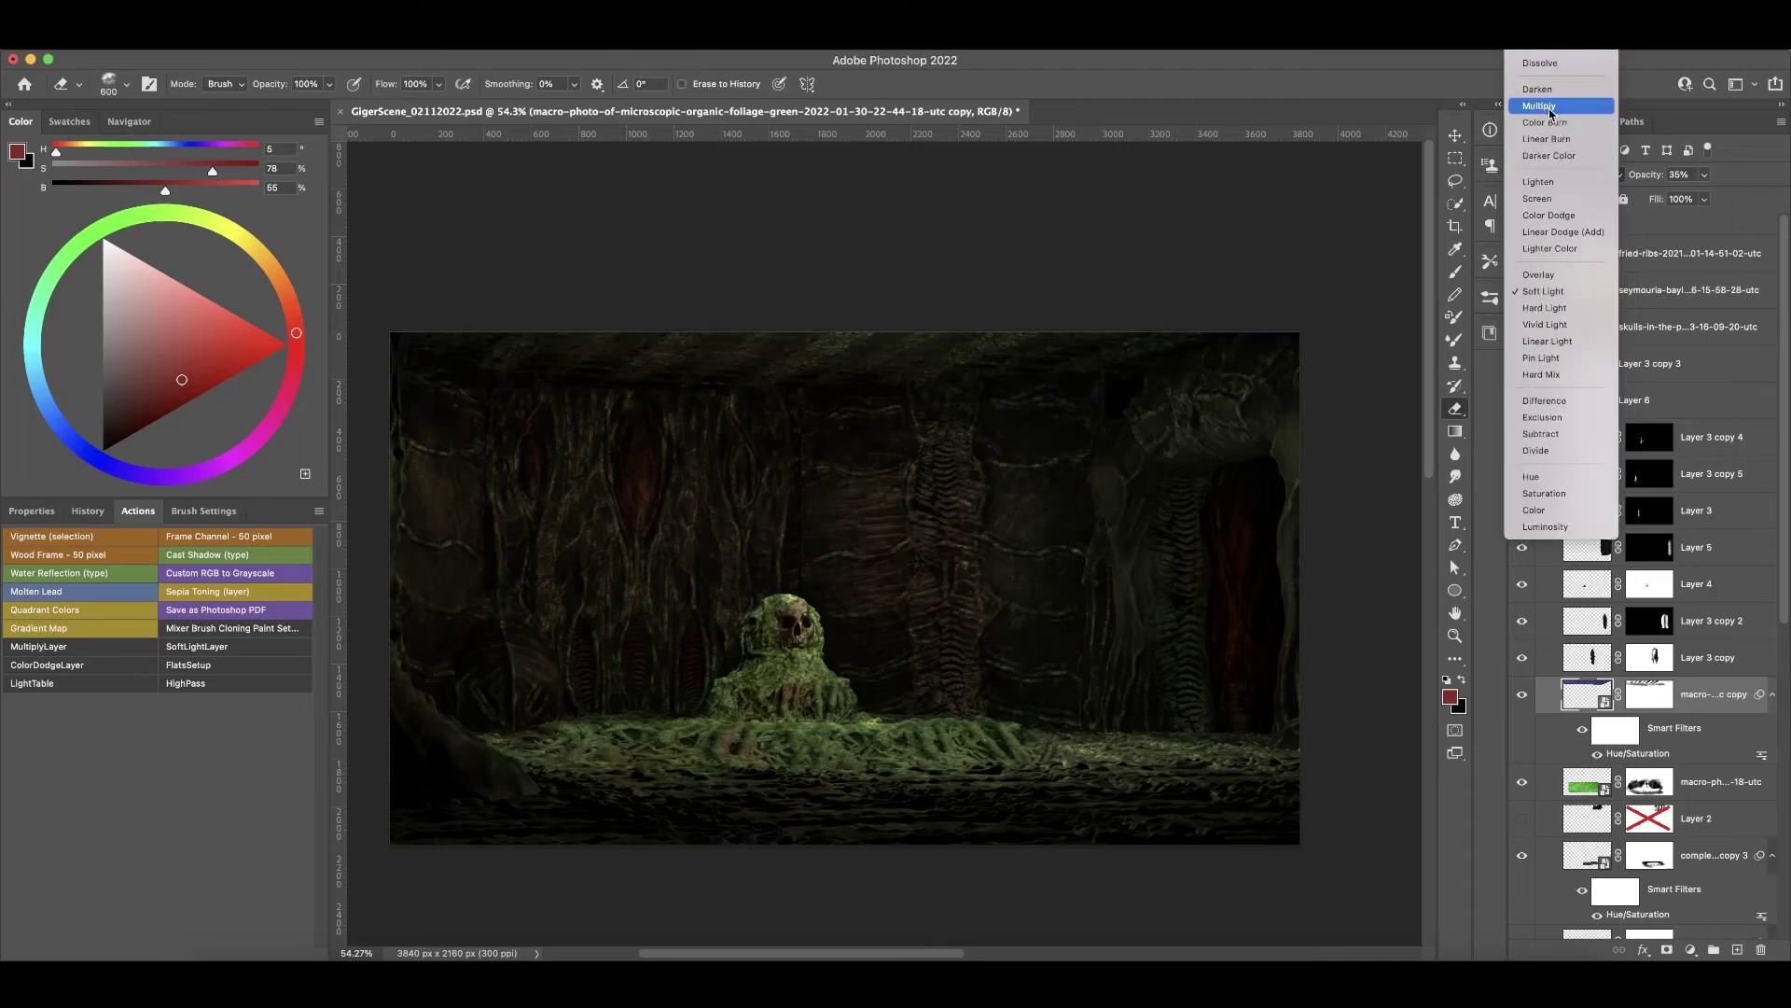
{"action": "left_click", "coordinate": [1551, 107]}
- Return to Layer 6 with the brush to continue red tinting
{"action": "left_click", "coordinate": [1643, 400]}
{"action": "key", "text": "b"}
{"action": "scroll", "coordinate": [538, 732], "scroll_direction": "up", "scroll_amount": 3, "text": "alt"}
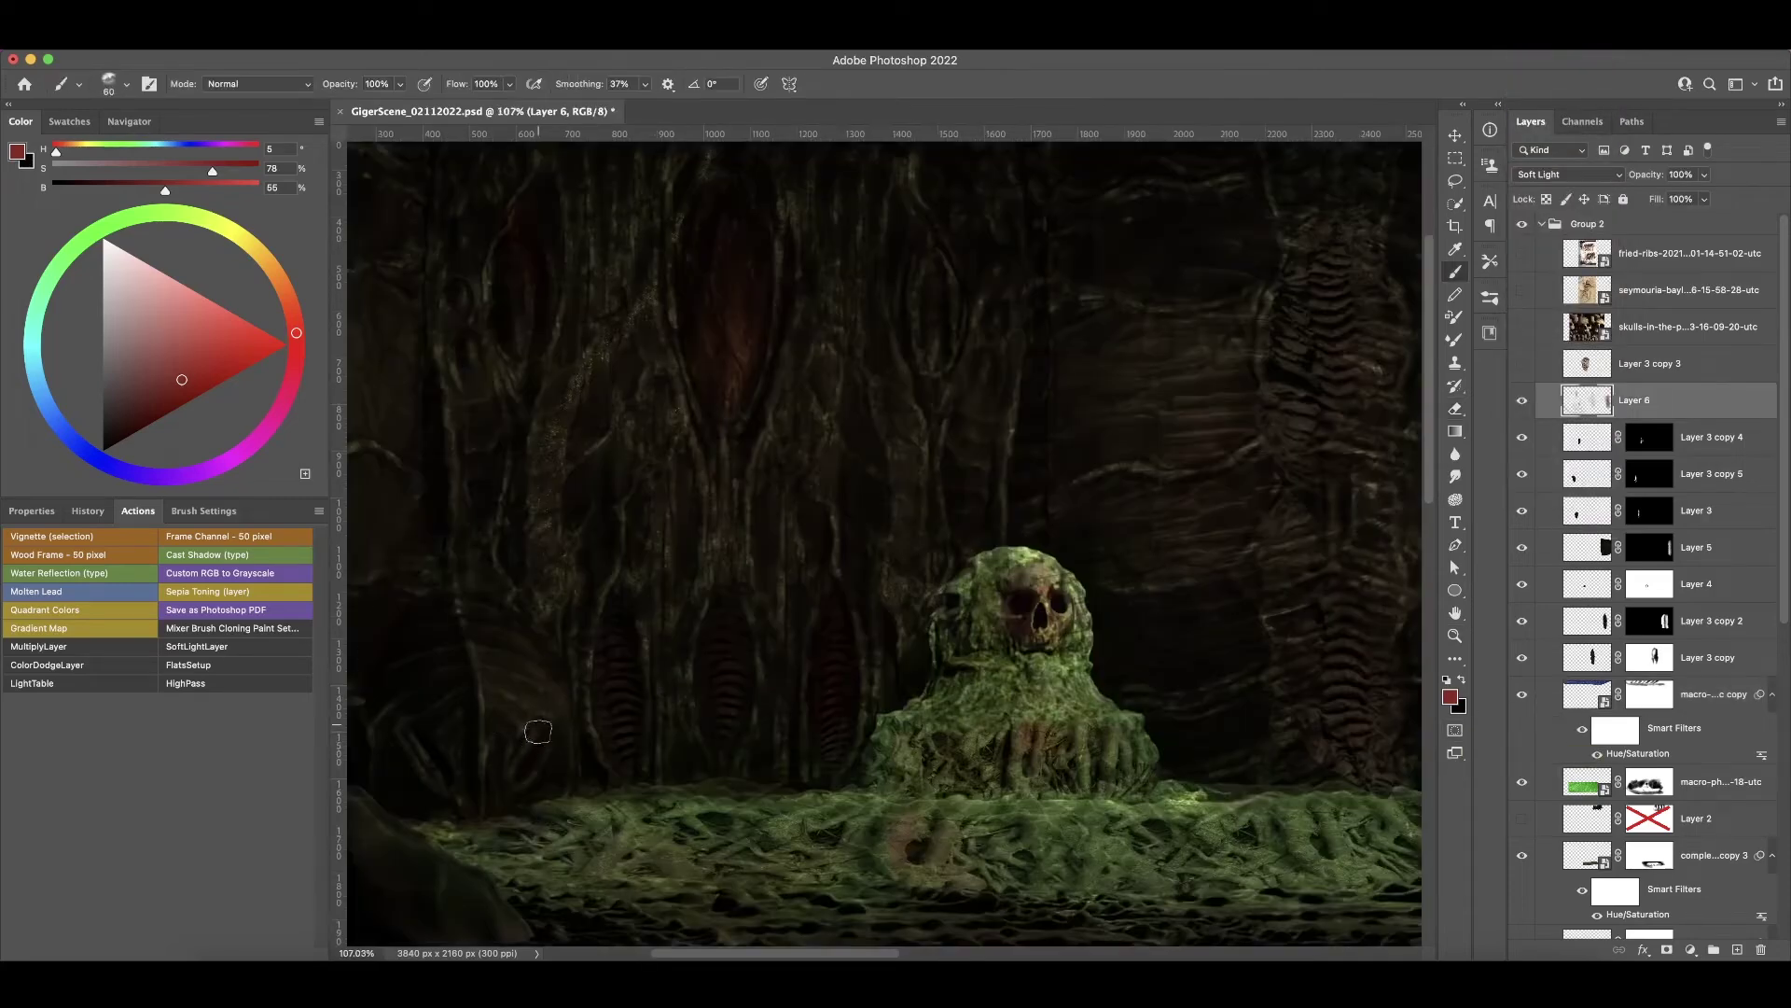
{"action": "scroll", "coordinate": [706, 825], "scroll_direction": "down", "scroll_amount": 3, "text": "alt"}
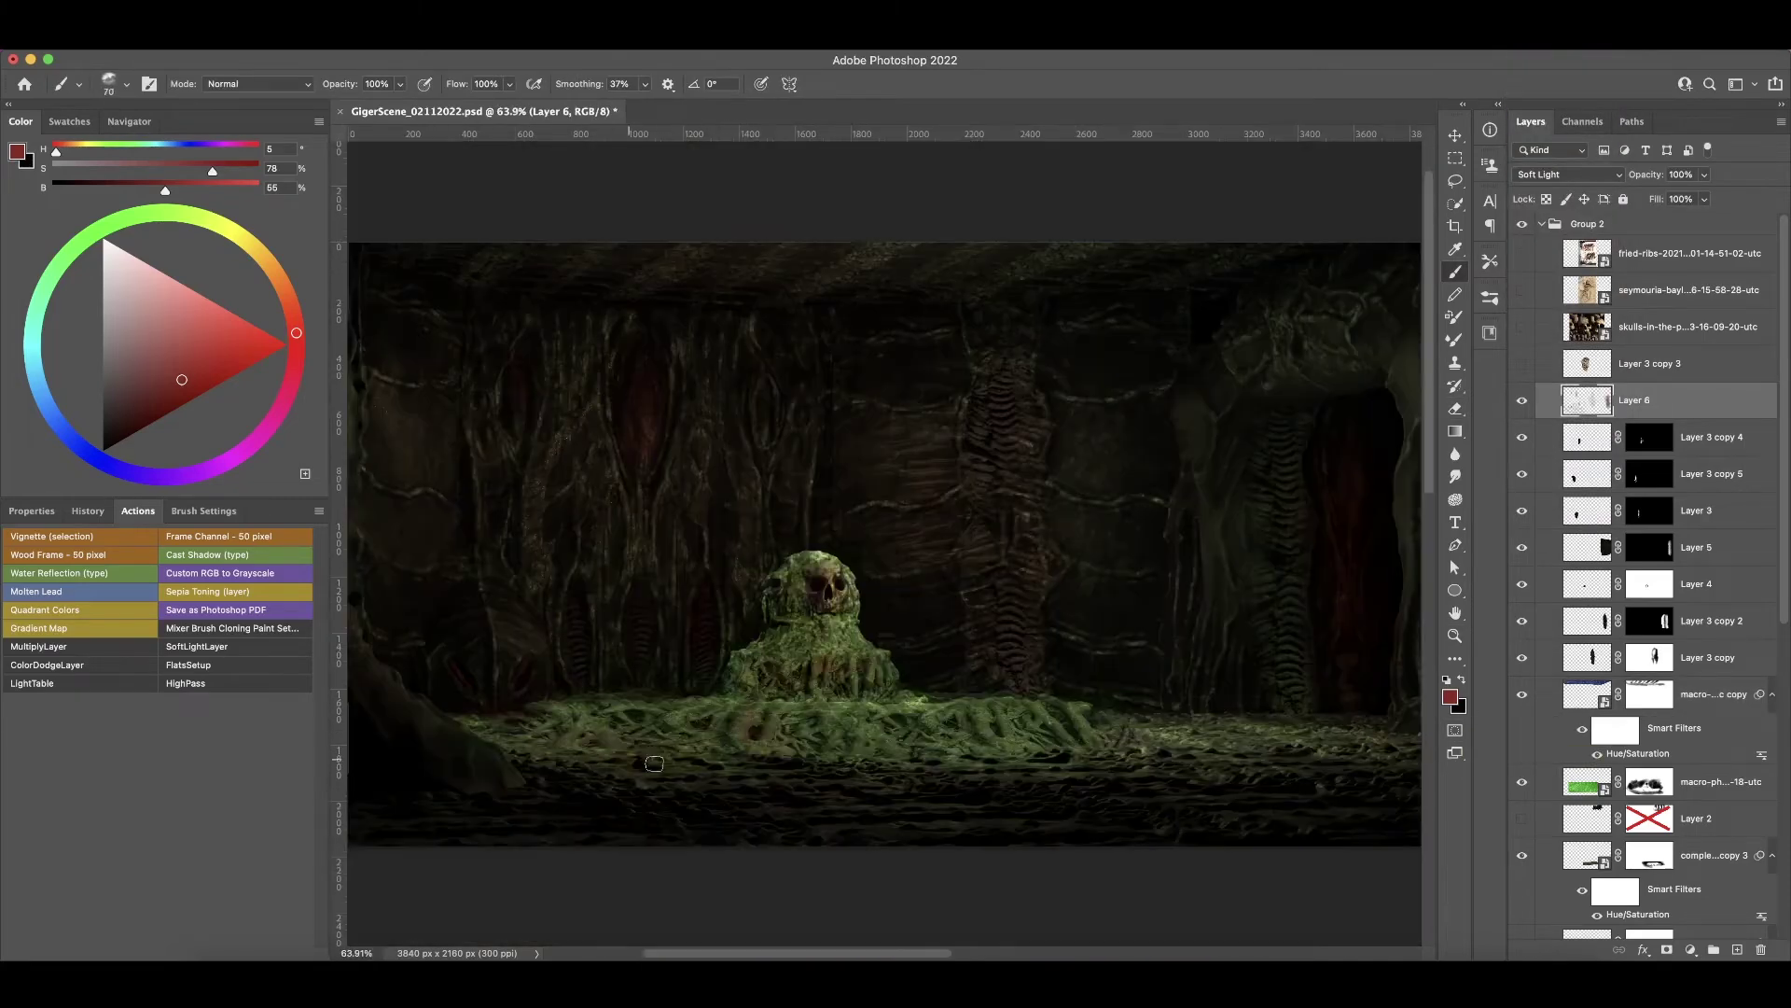
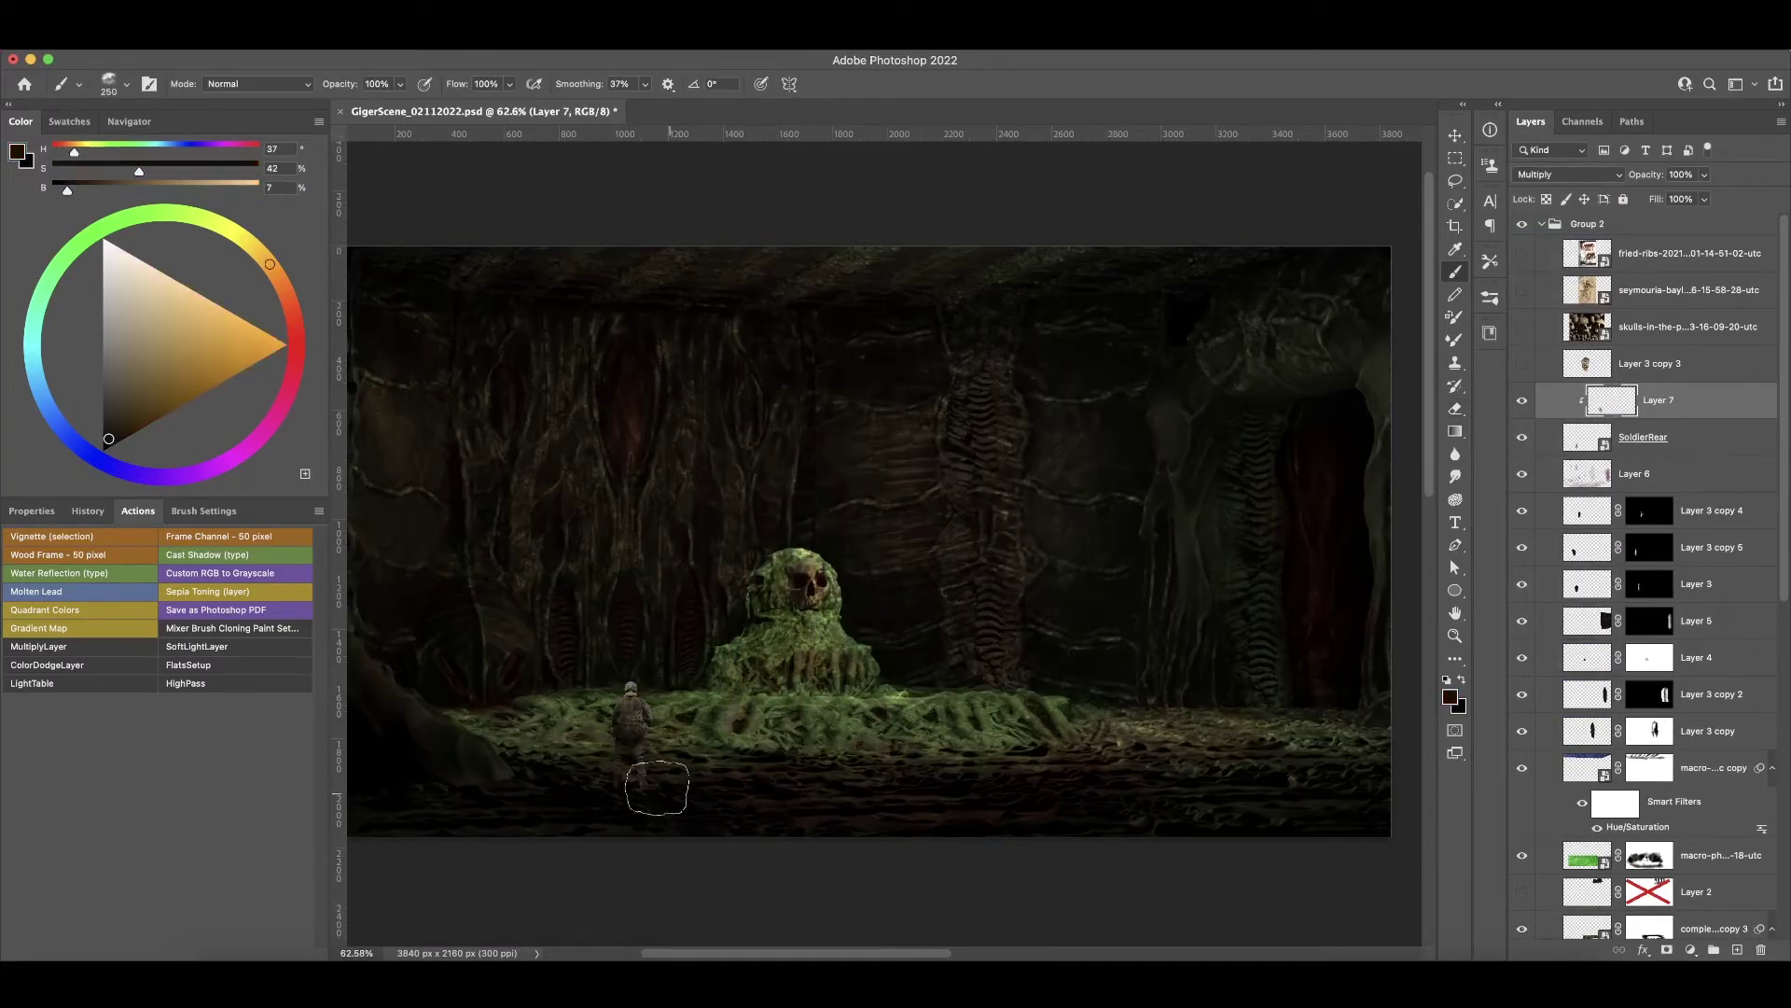
- Tint SoldierRear with a clipped, colorized Hue/Saturation: Hue 76, Saturation 28, Lightness -29
{"action": "scroll", "coordinate": [707, 695], "scroll_direction": "up", "scroll_amount": 3, "text": "alt"}
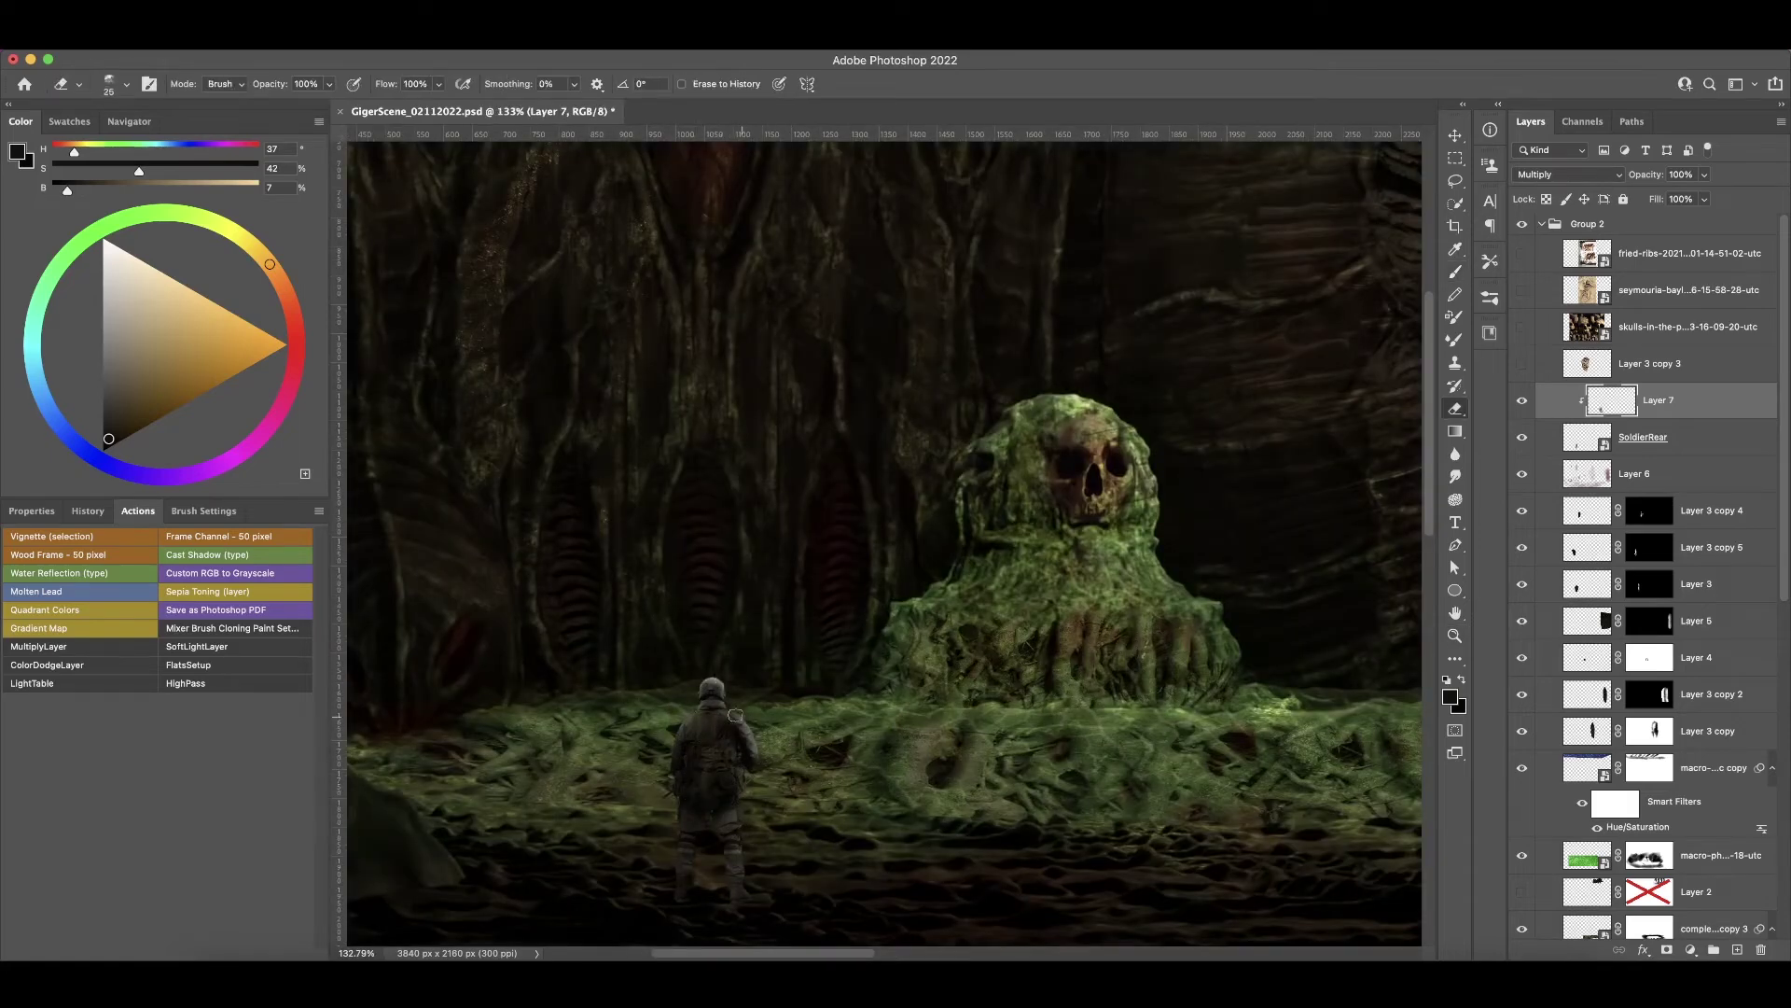
{"action": "key", "text": "e"}
{"action": "scroll", "coordinate": [742, 893], "scroll_direction": "down", "scroll_amount": 3, "text": "alt"}
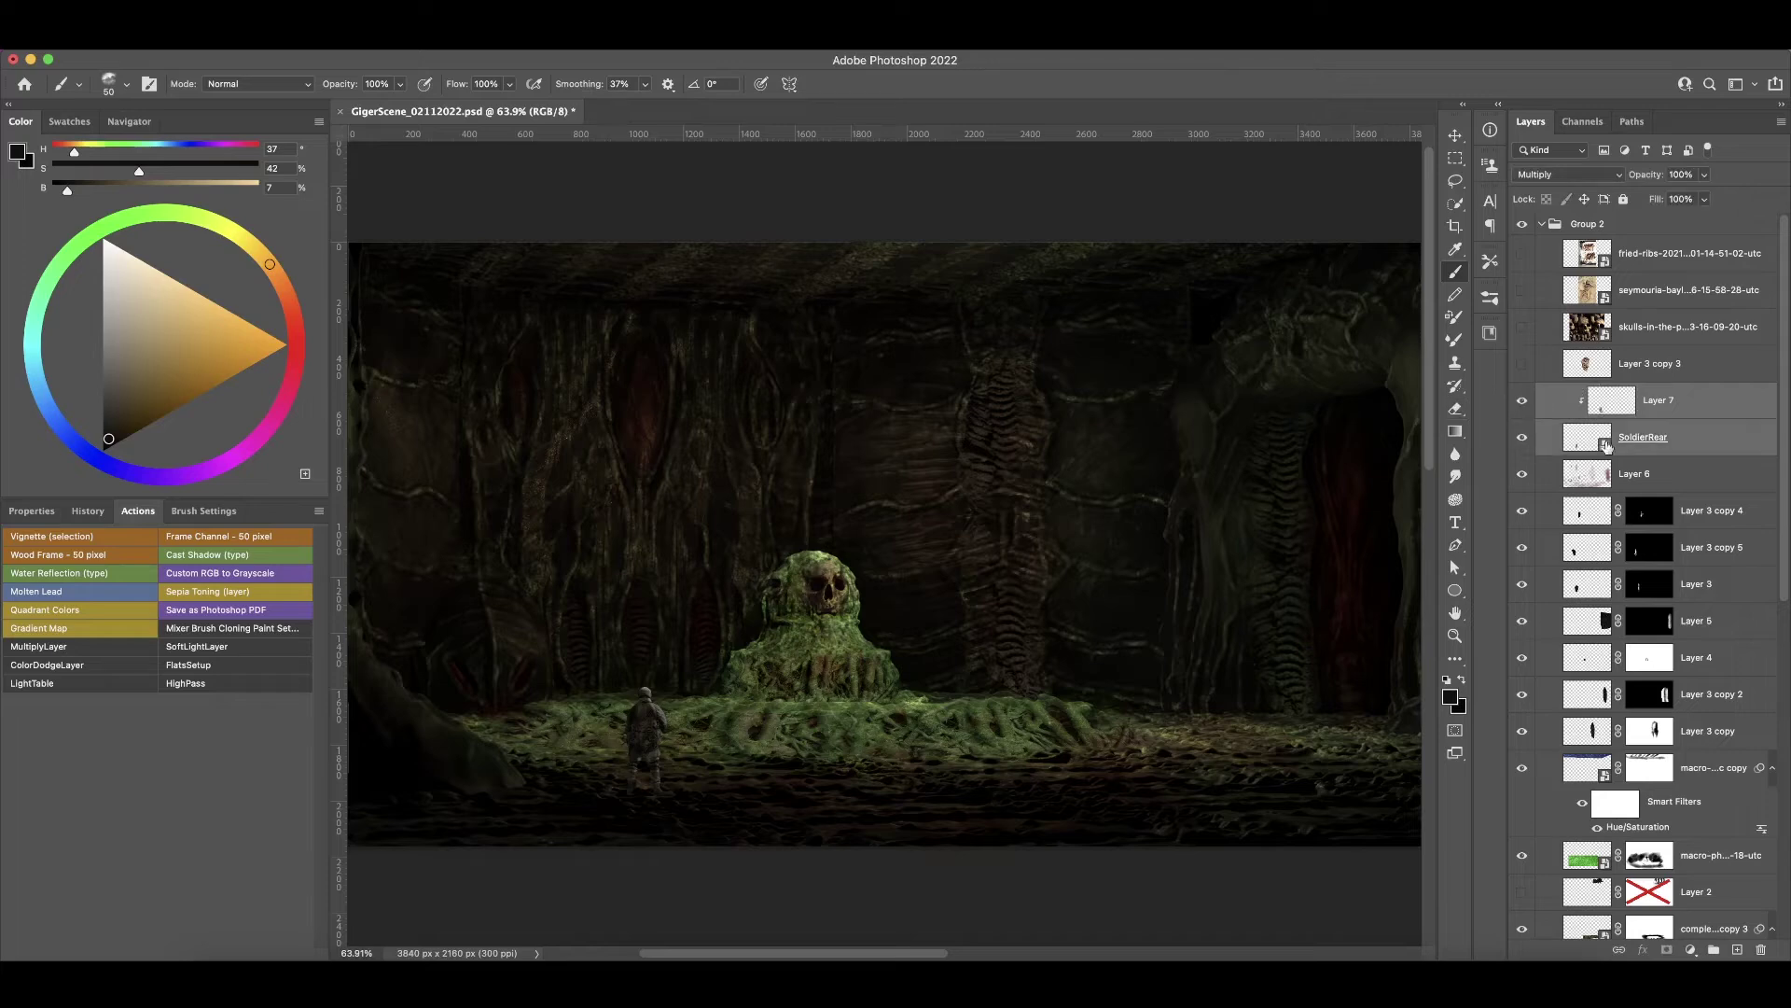
{"action": "scroll", "coordinate": [640, 659], "scroll_direction": "up", "scroll_amount": 2, "text": "alt"}
{"action": "key", "text": "z"}
{"action": "left_click", "coordinate": [1637, 455]}
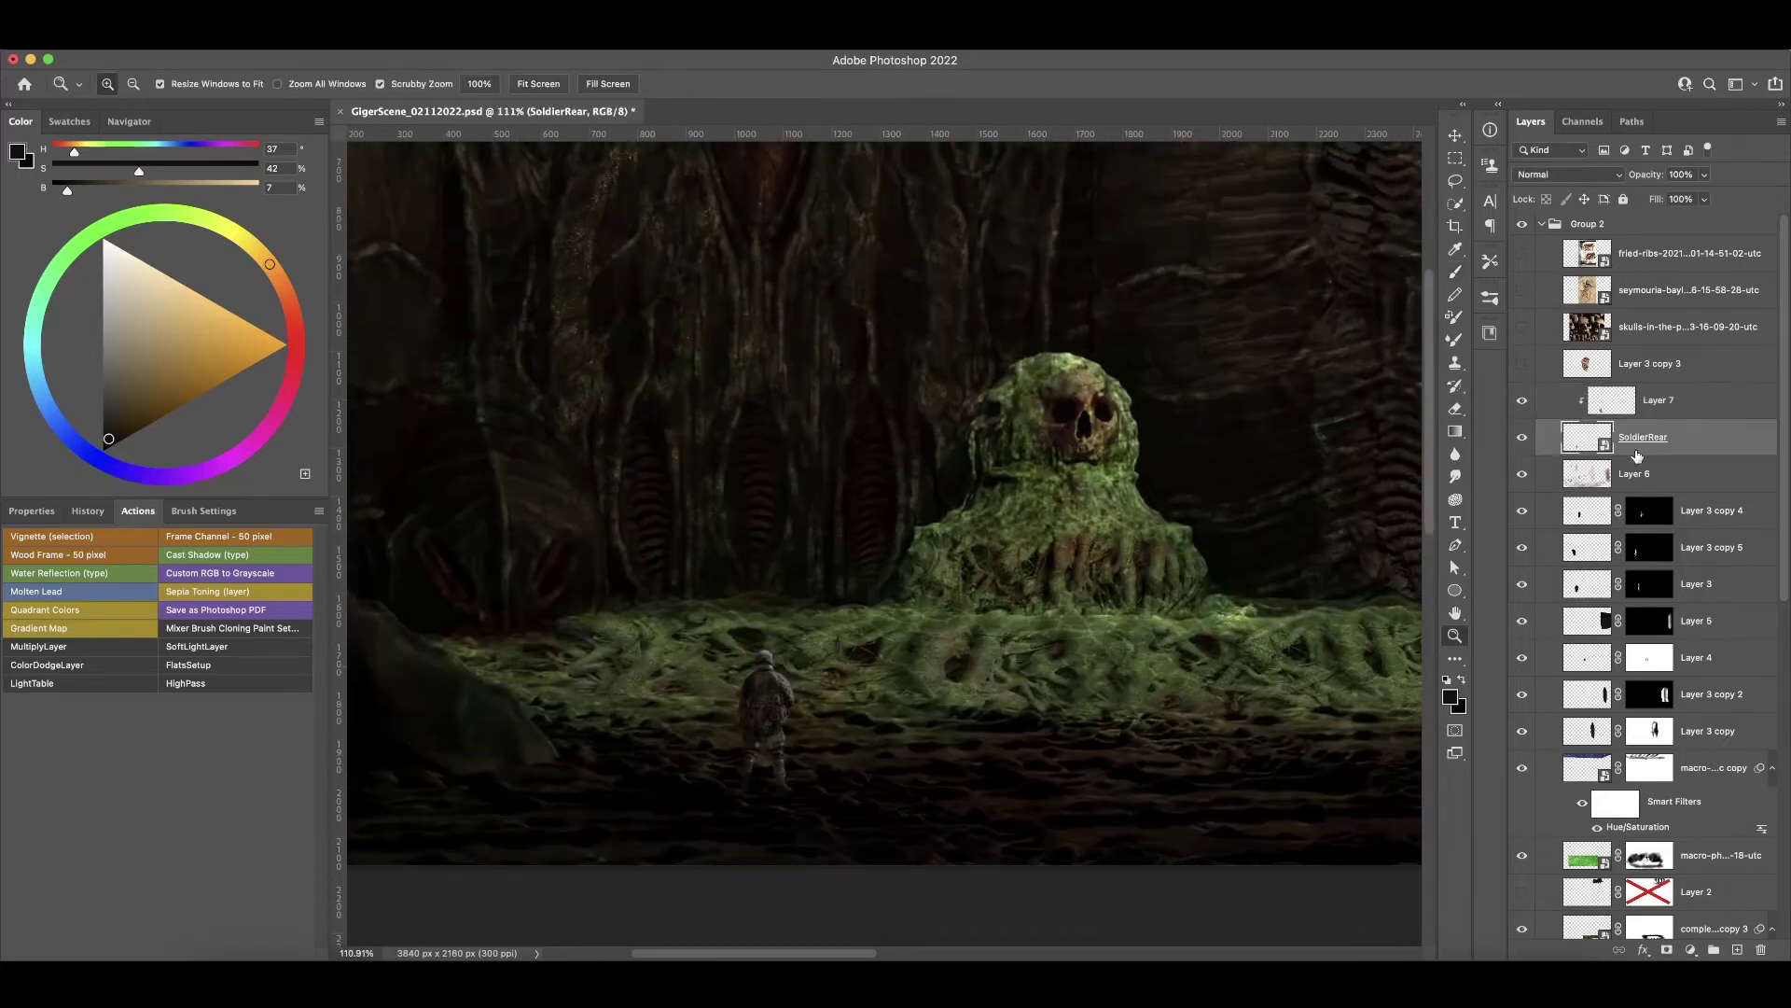
{"action": "key", "text": "ctrl+u"}
{"action": "left_click_drag", "start_coordinate": [144, 702], "coordinate": [115, 701]}
{"action": "scroll", "coordinate": [1300, 351], "scroll_direction": "down", "scroll_amount": 3, "text": "alt"}
{"action": "scroll", "coordinate": [1157, 557], "scroll_direction": "down", "scroll_amount": 1, "text": "alt"}
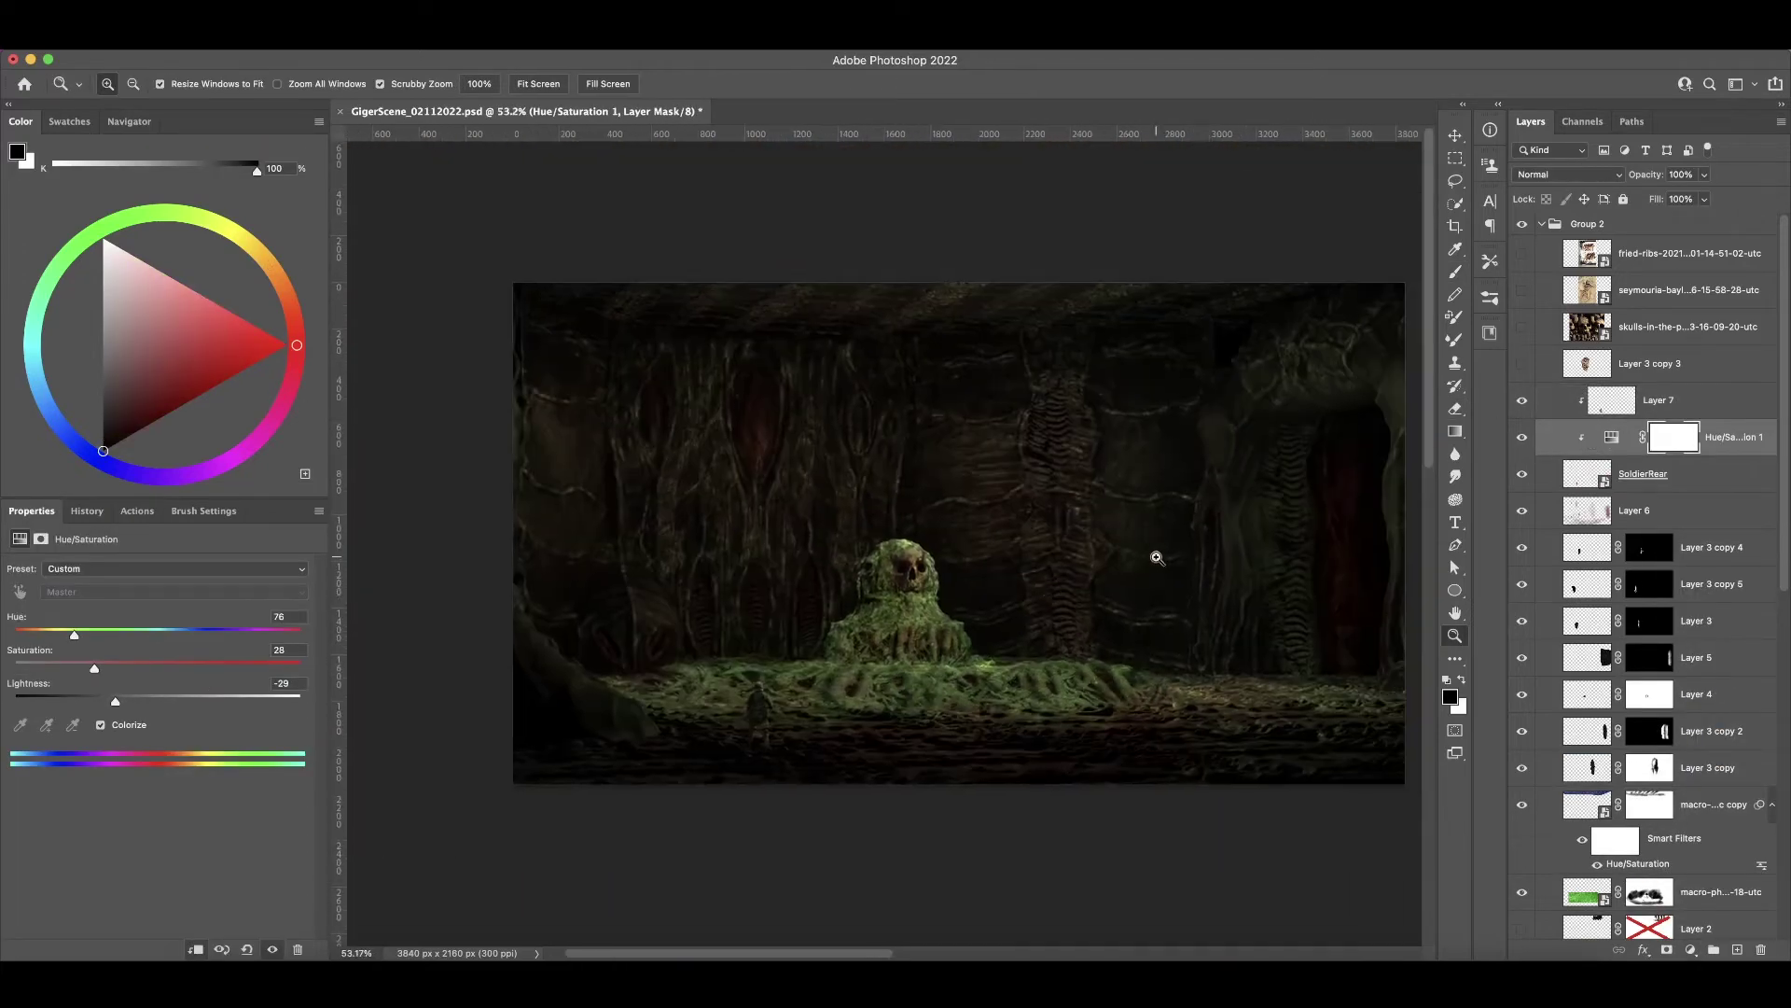
{"action": "scroll", "coordinate": [1104, 768], "scroll_direction": "up", "scroll_amount": 2, "text": "alt"}
{"action": "scroll", "coordinate": [1200, 724], "scroll_direction": "down", "scroll_amount": 3, "text": "alt"}
{"action": "scroll", "coordinate": [1200, 724], "scroll_direction": "up", "scroll_amount": 1, "text": "alt"}
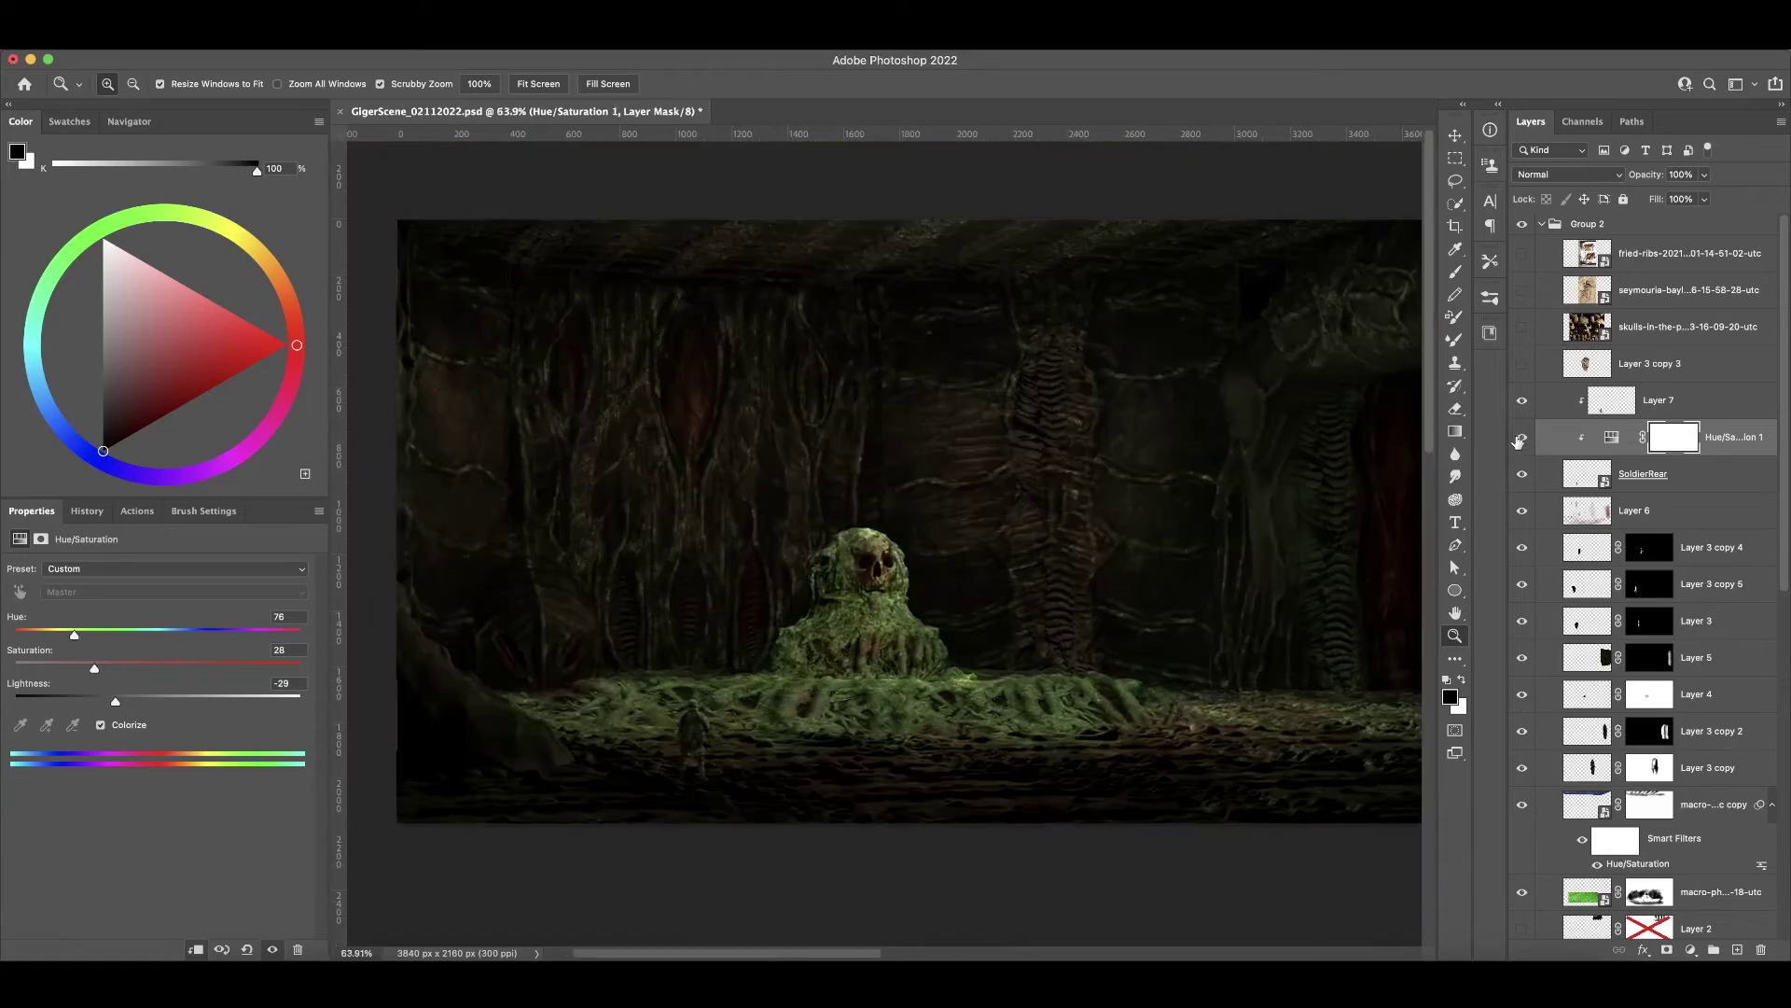
{"action": "left_click", "coordinate": [1661, 400]}
- Create Layer 8 and set up a small brush, dabbing dark paint near the soldier's helmet
{"action": "key", "text": "b"}
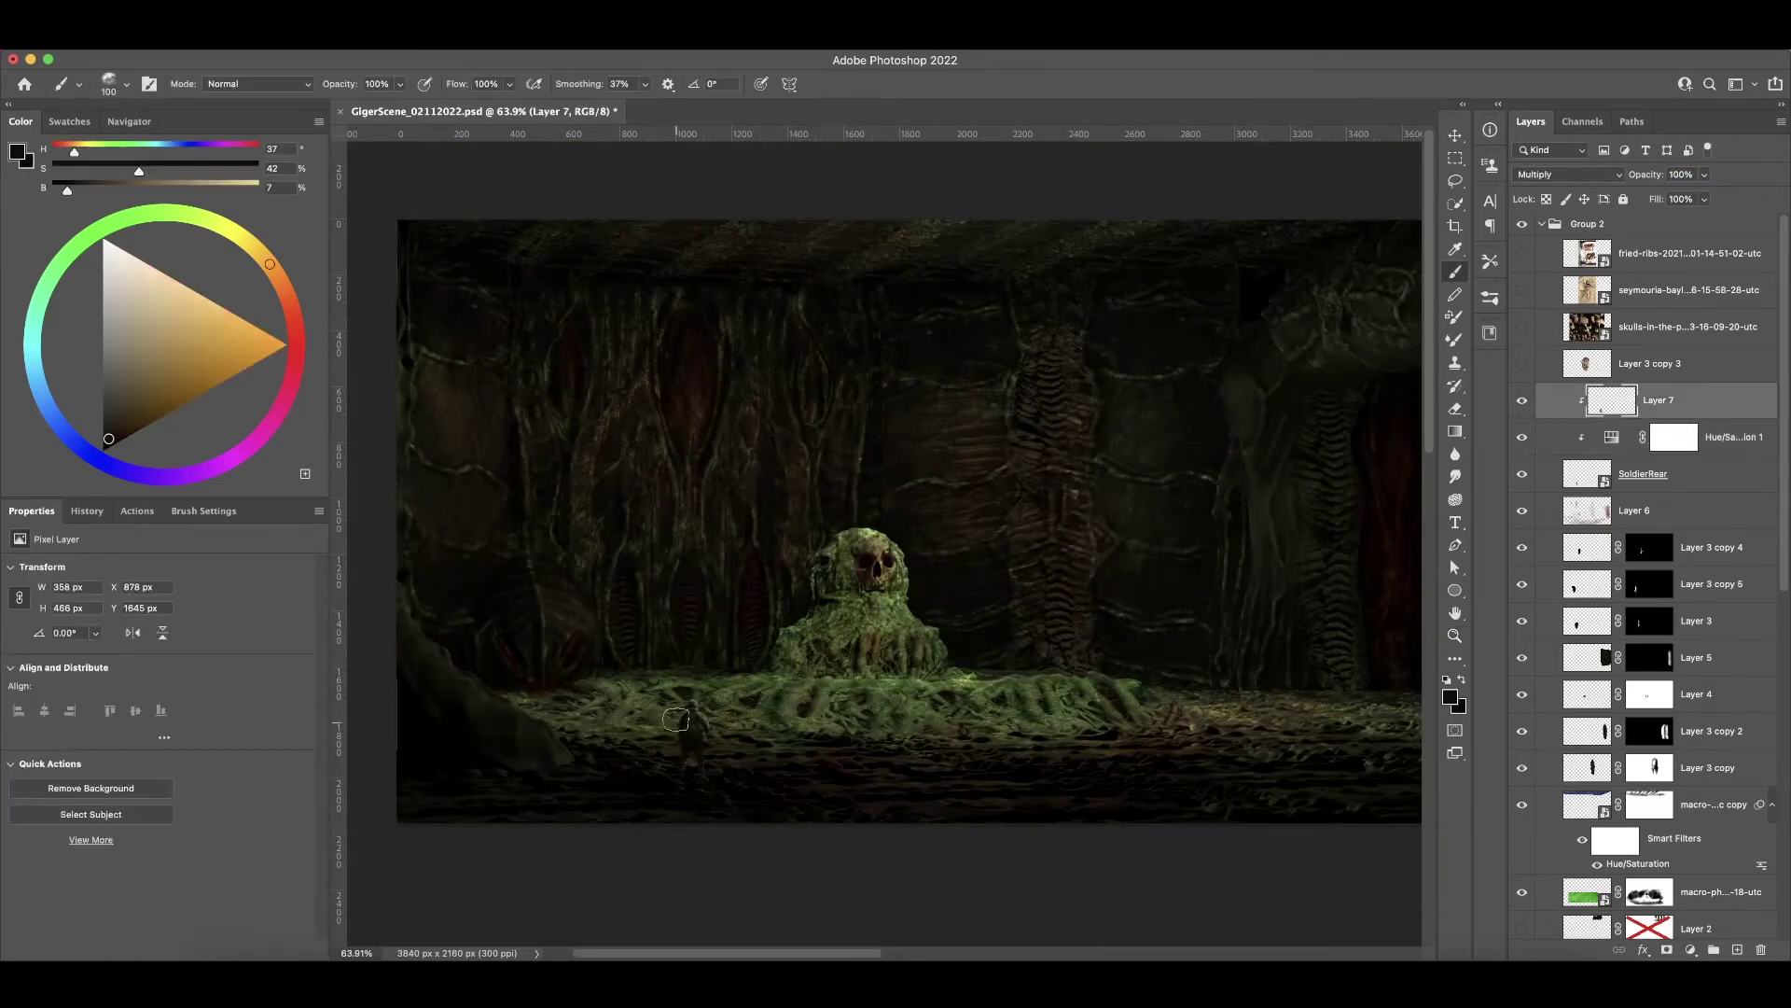
{"action": "scroll", "coordinate": [681, 730], "scroll_direction": "up", "scroll_amount": 5, "text": "alt"}
{"action": "key", "text": "ctrl+shift+alt+n"}
{"action": "right_click", "coordinate": [761, 580]}
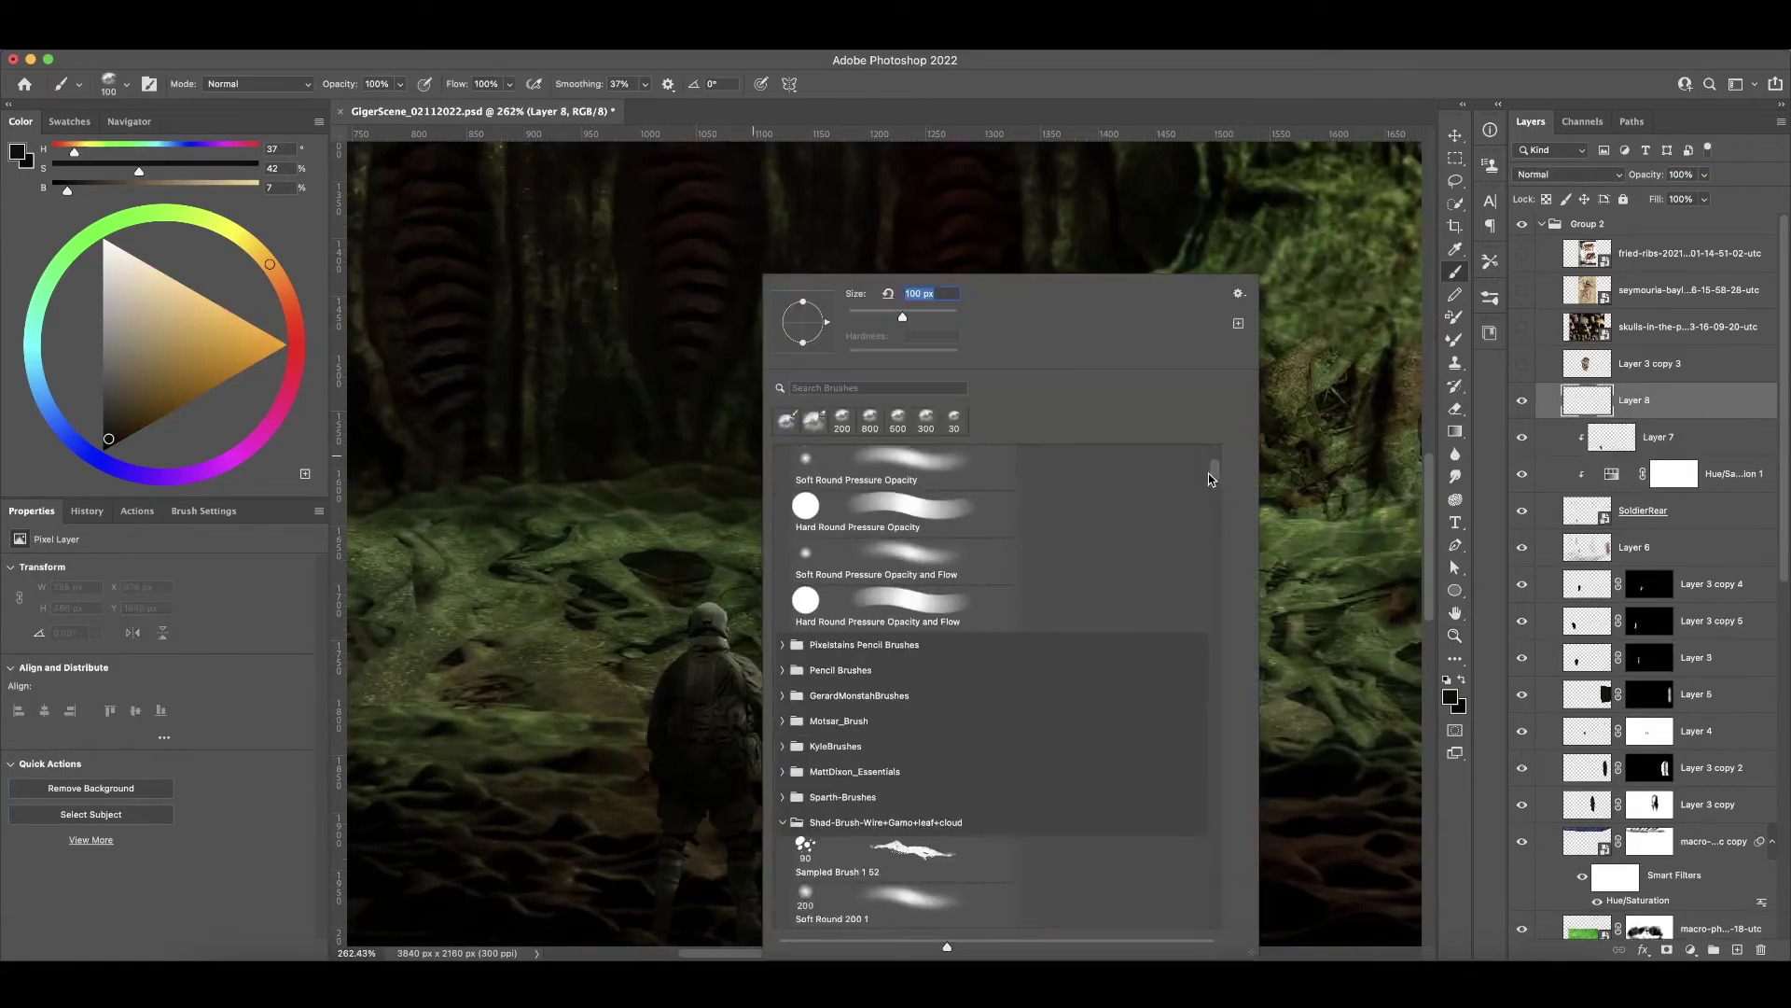
{"action": "key", "text": "Escape"}
{"action": "scroll", "coordinate": [731, 580], "scroll_direction": "up", "scroll_amount": 1, "text": "alt"}
{"action": "left_click", "coordinate": [731, 581], "text": "alt"}
{"action": "left_click", "coordinate": [767, 580]}
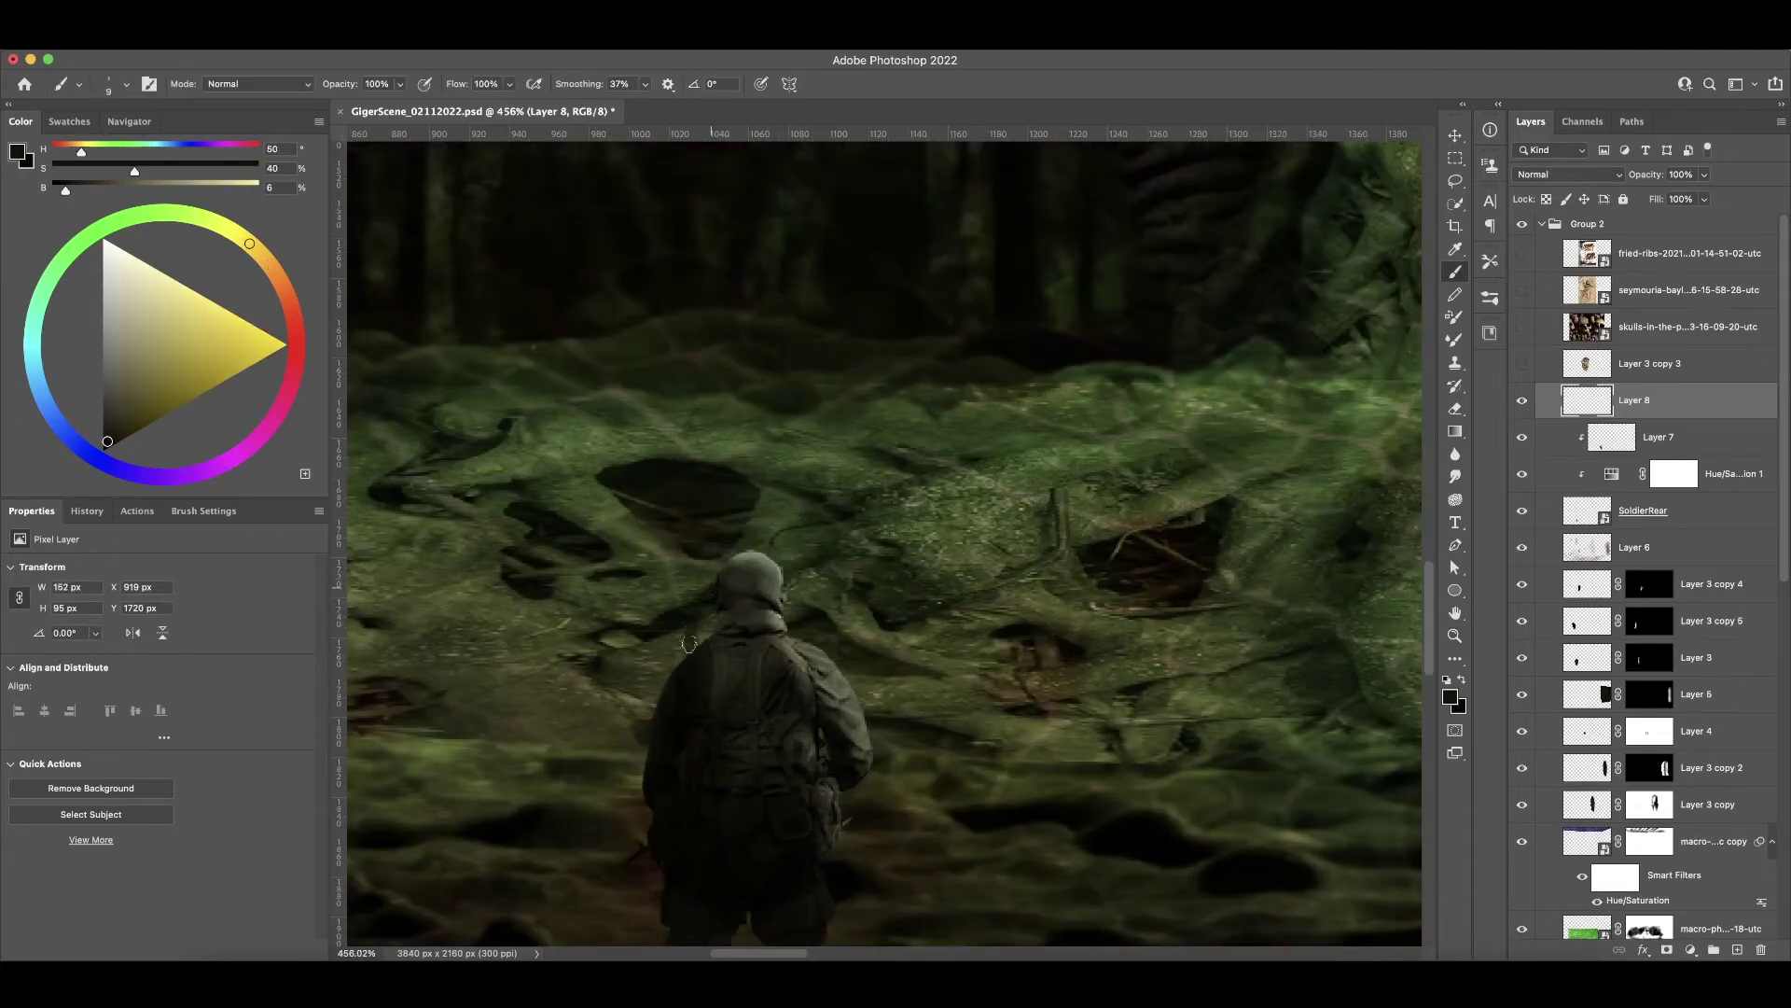
{"action": "key", "text": "bracketleft"}
{"action": "key", "text": "bracketleft"}
{"action": "key", "text": "bracketleft"}
- Shade the rear soldier with dark greens and olives Alt-sampled from the ground
{"action": "left_click", "coordinate": [597, 482], "text": "alt"}
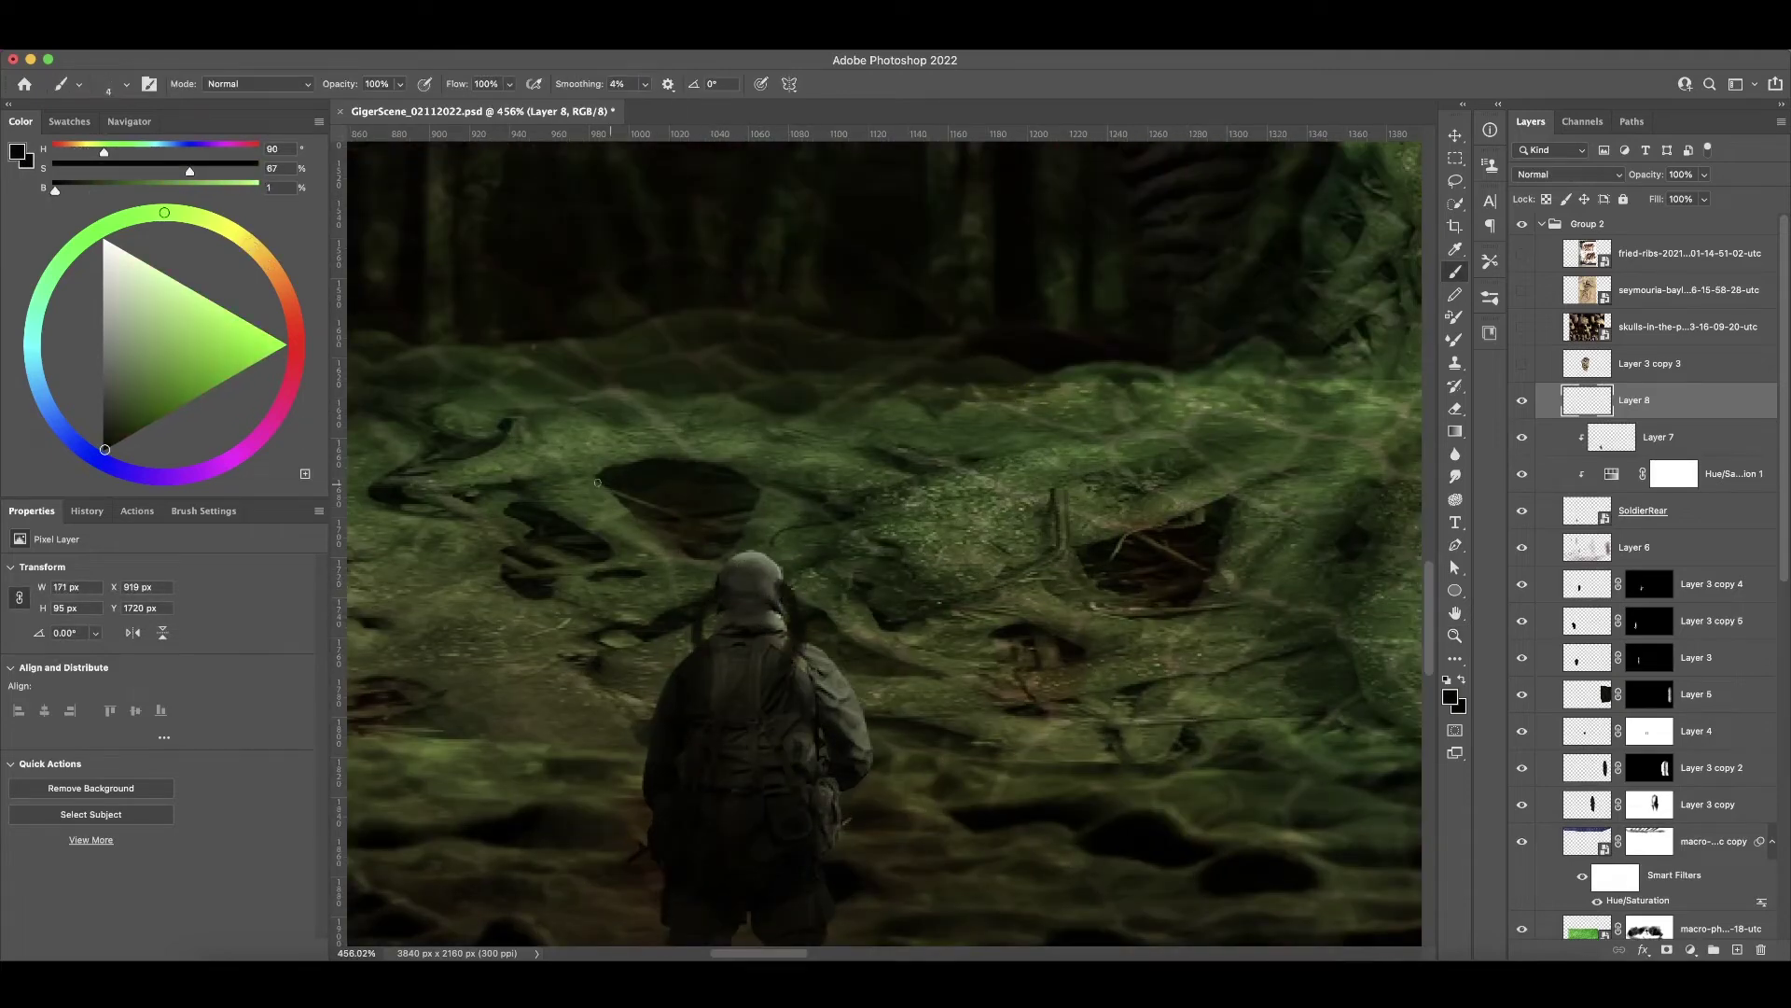
{"action": "scroll", "coordinate": [642, 644], "scroll_direction": "down", "scroll_amount": 1, "text": "alt"}
{"action": "left_click", "coordinate": [643, 644], "text": "alt"}
{"action": "key", "text": "b"}
{"action": "left_click", "coordinate": [638, 798], "text": "alt"}
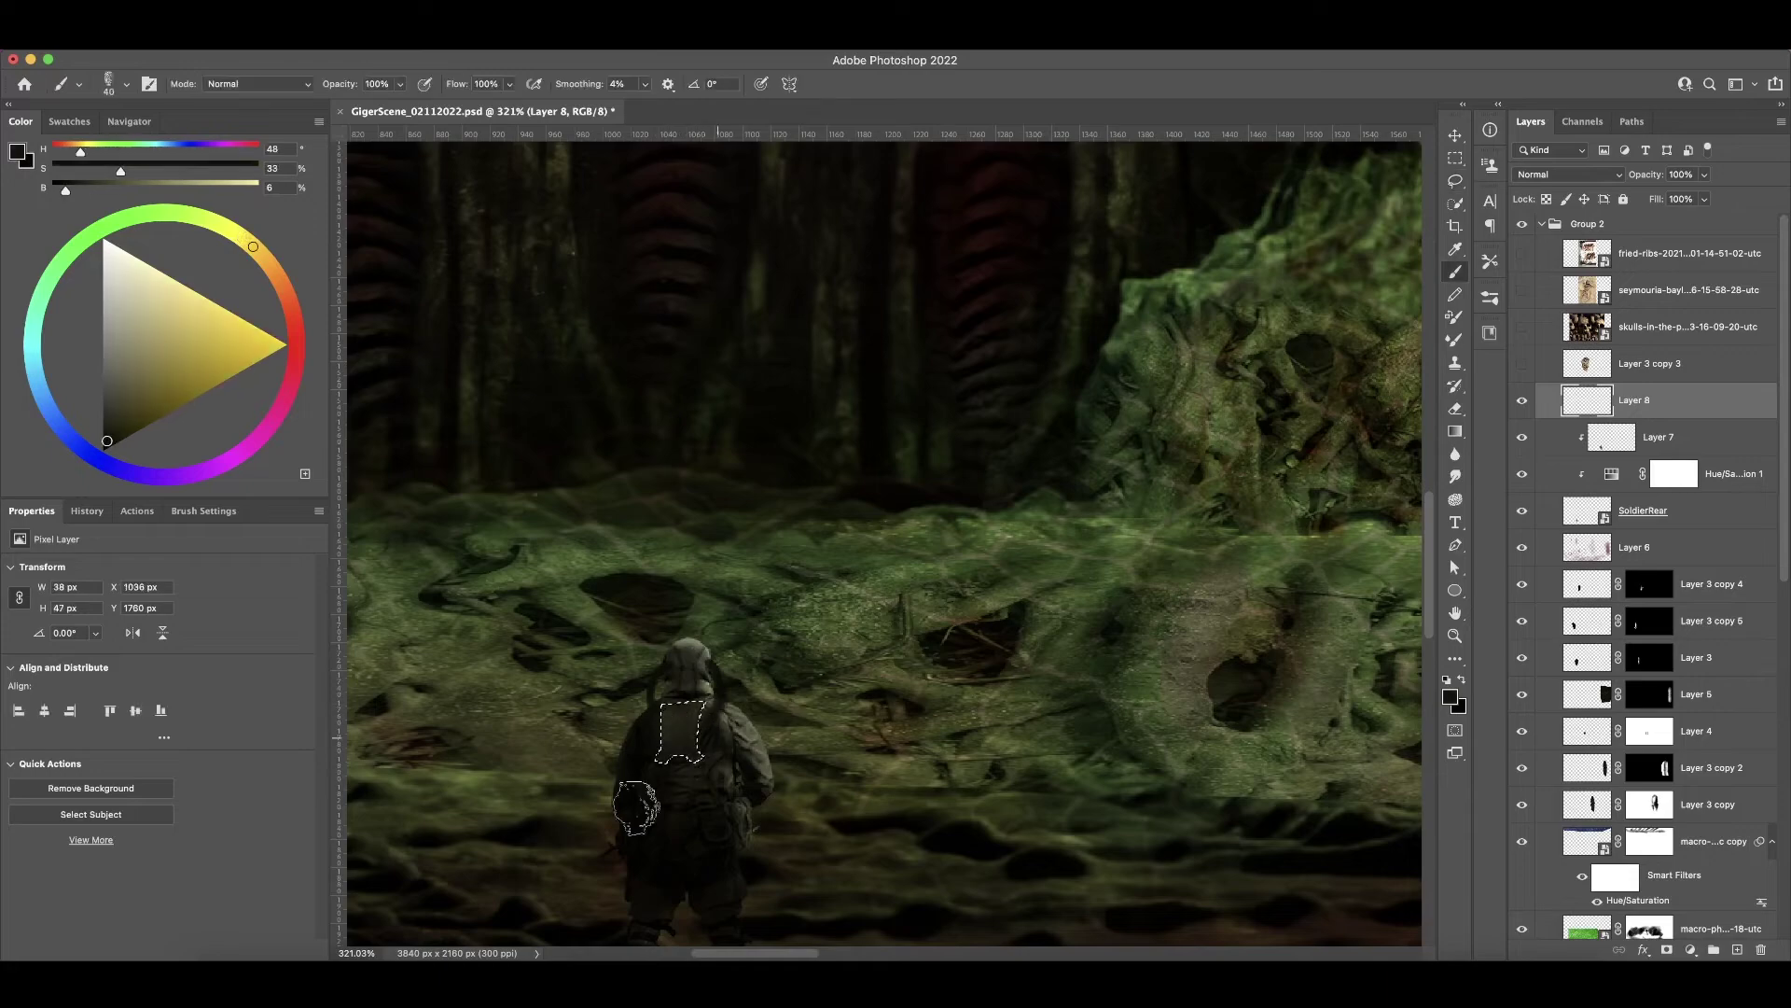
{"action": "scroll", "coordinate": [645, 776], "scroll_direction": "up", "scroll_amount": 2, "text": "alt"}
{"action": "left_click", "coordinate": [761, 711], "text": "alt"}
{"action": "scroll", "coordinate": [709, 756], "scroll_direction": "down", "scroll_amount": 4, "text": "alt"}
{"action": "scroll", "coordinate": [612, 814], "scroll_direction": "up", "scroll_amount": 3, "text": "alt"}
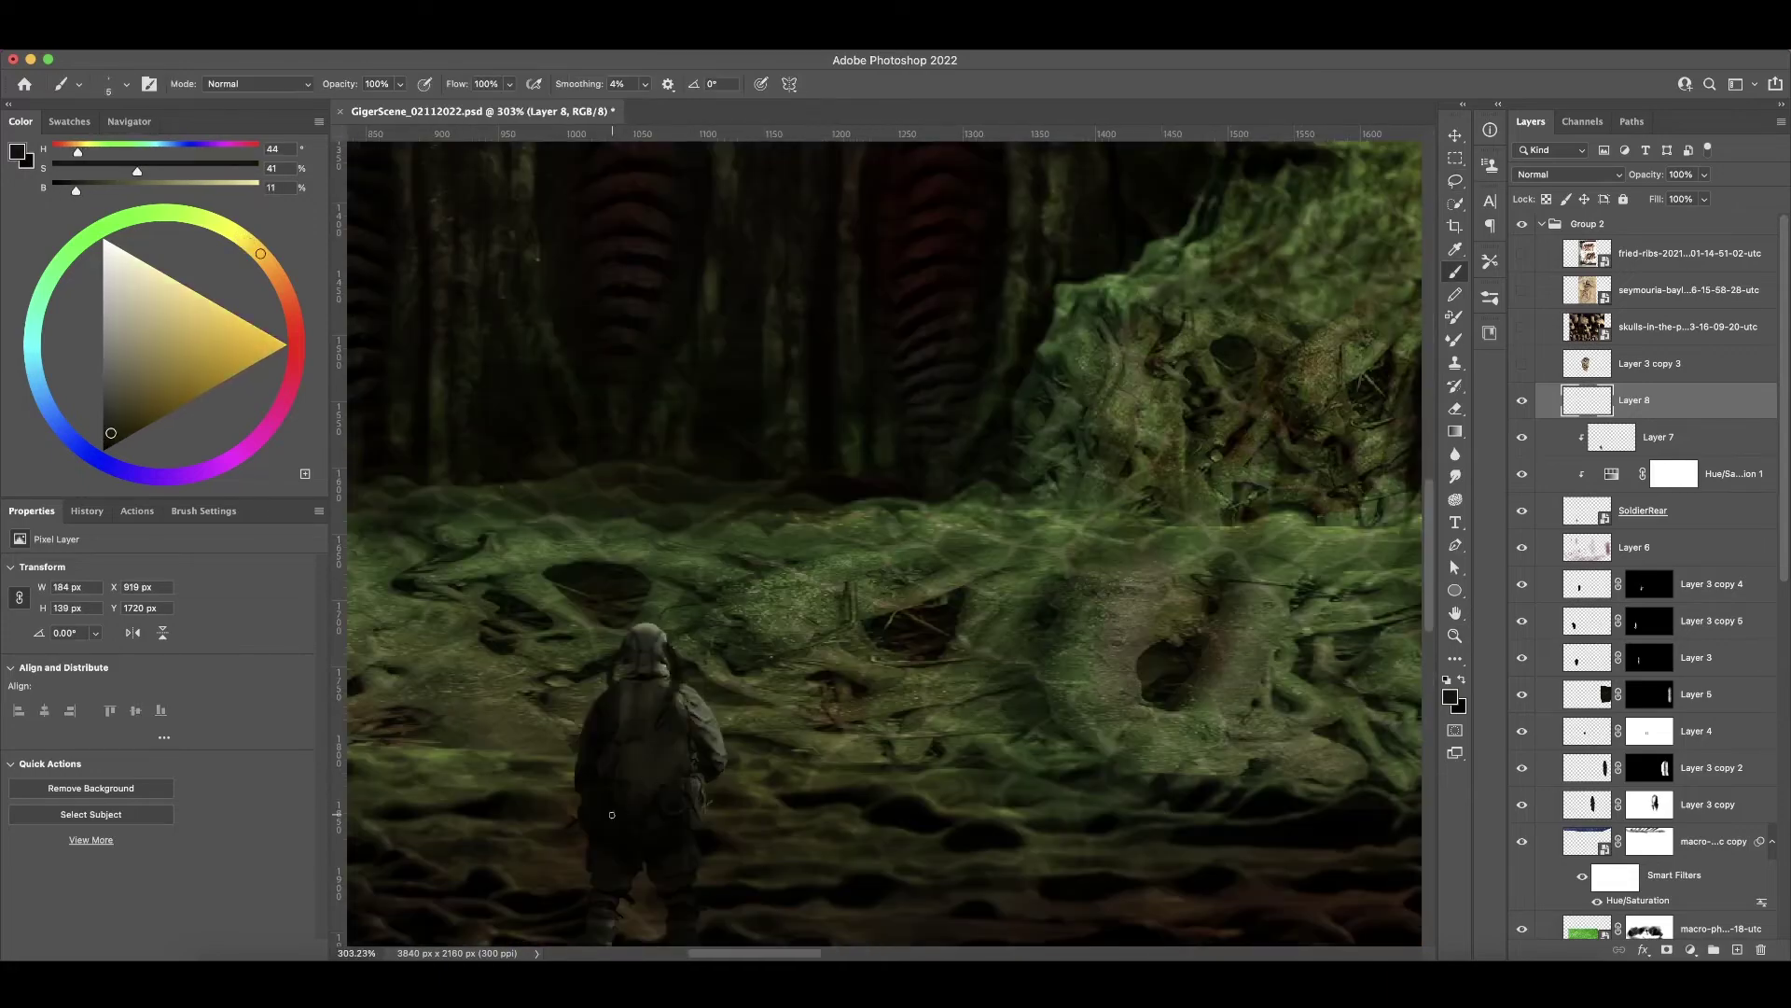
{"action": "scroll", "coordinate": [603, 829], "scroll_direction": "up", "scroll_amount": 3, "text": "alt"}
{"action": "left_click", "coordinate": [620, 789], "text": "alt"}
{"action": "left_click", "coordinate": [1656, 443]}
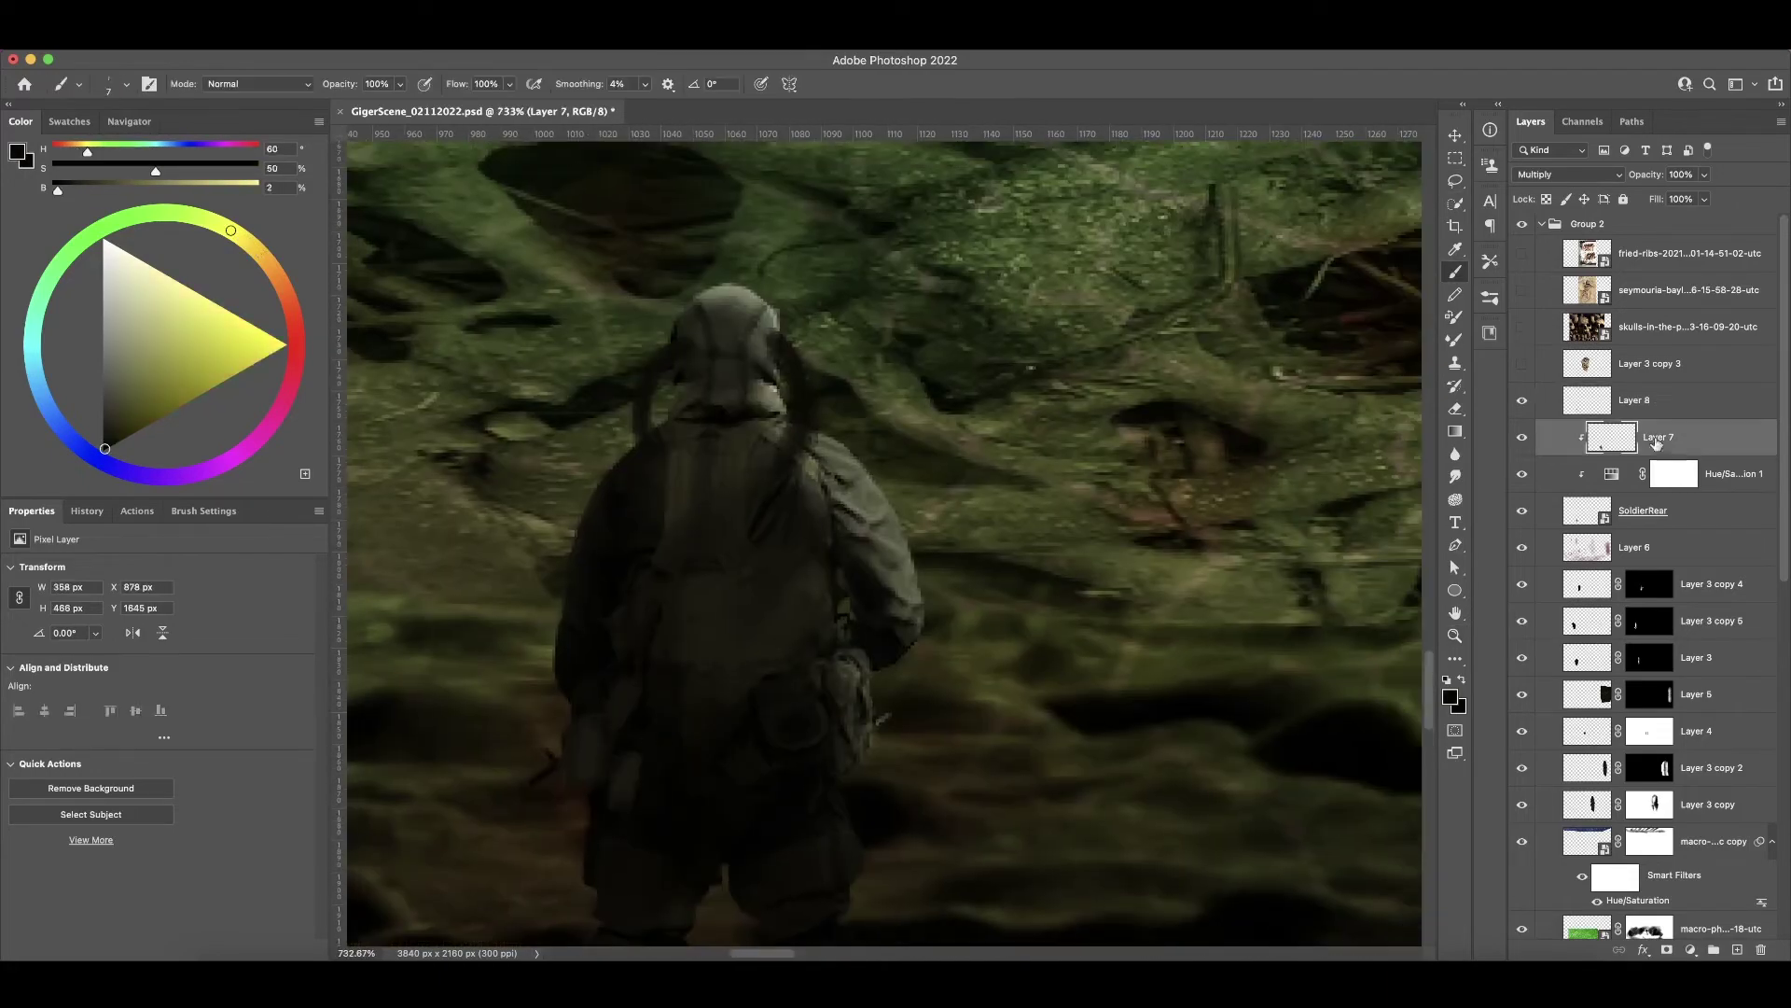
{"action": "key", "text": "b"}
{"action": "left_click", "coordinate": [653, 476], "text": "alt"}
- Continue shading the soldier with sampled near-black shadows, mid-tone greens and olive highlights
{"action": "key", "text": "alt+bracketright"}
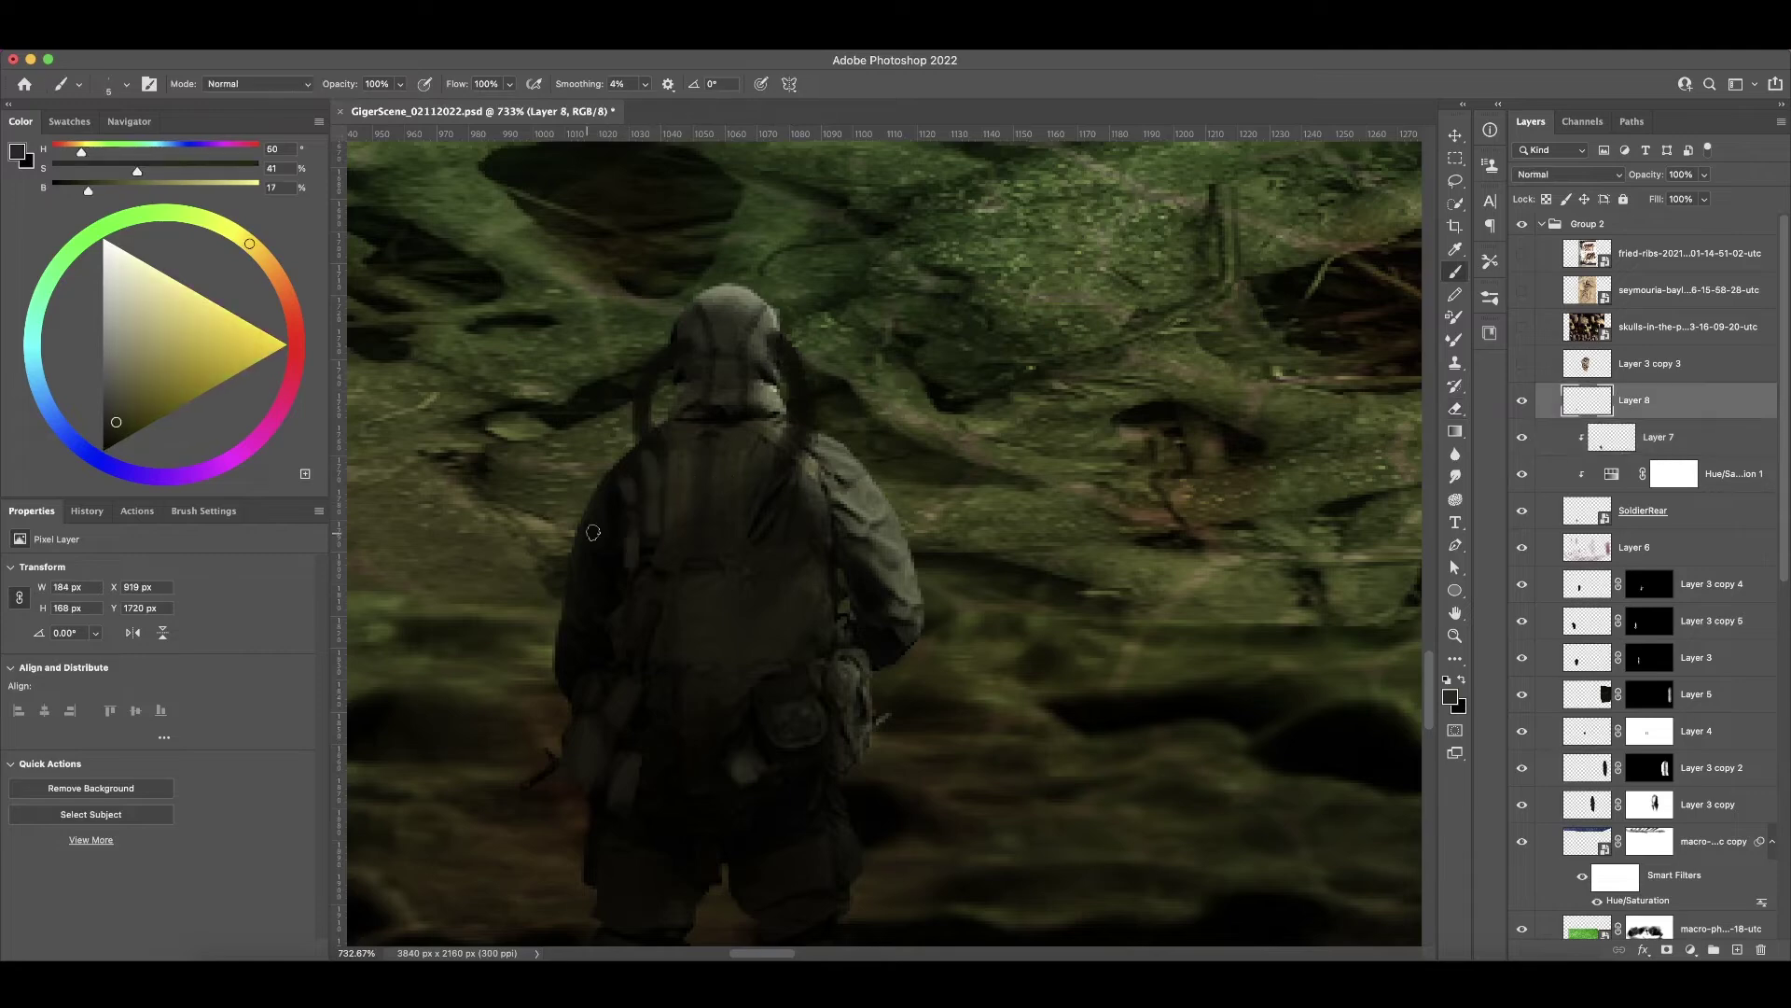
{"action": "left_click", "coordinate": [840, 546], "text": "alt"}
{"action": "scroll", "coordinate": [1027, 709], "scroll_direction": "down", "scroll_amount": 4, "text": "alt"}
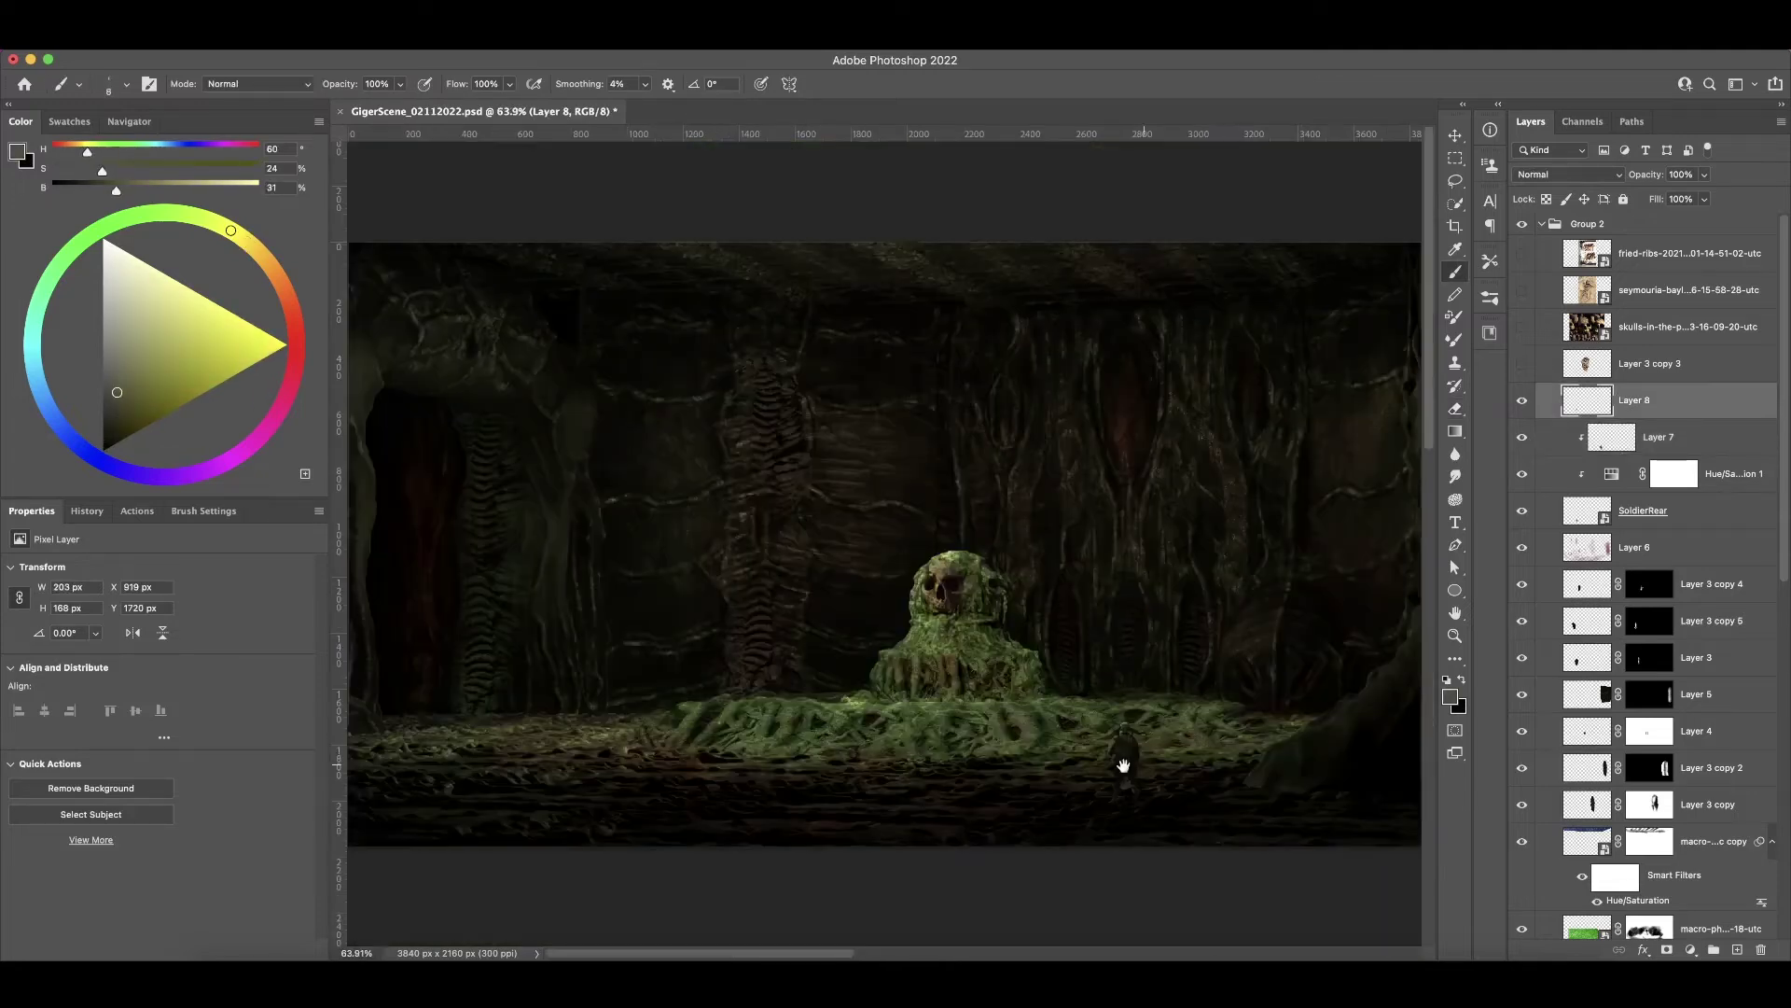
{"action": "scroll", "coordinate": [957, 774], "scroll_direction": "up", "scroll_amount": 3, "text": "alt"}
{"action": "left_click", "coordinate": [957, 774], "text": "alt"}
{"action": "left_click", "coordinate": [1080, 723], "text": "alt"}
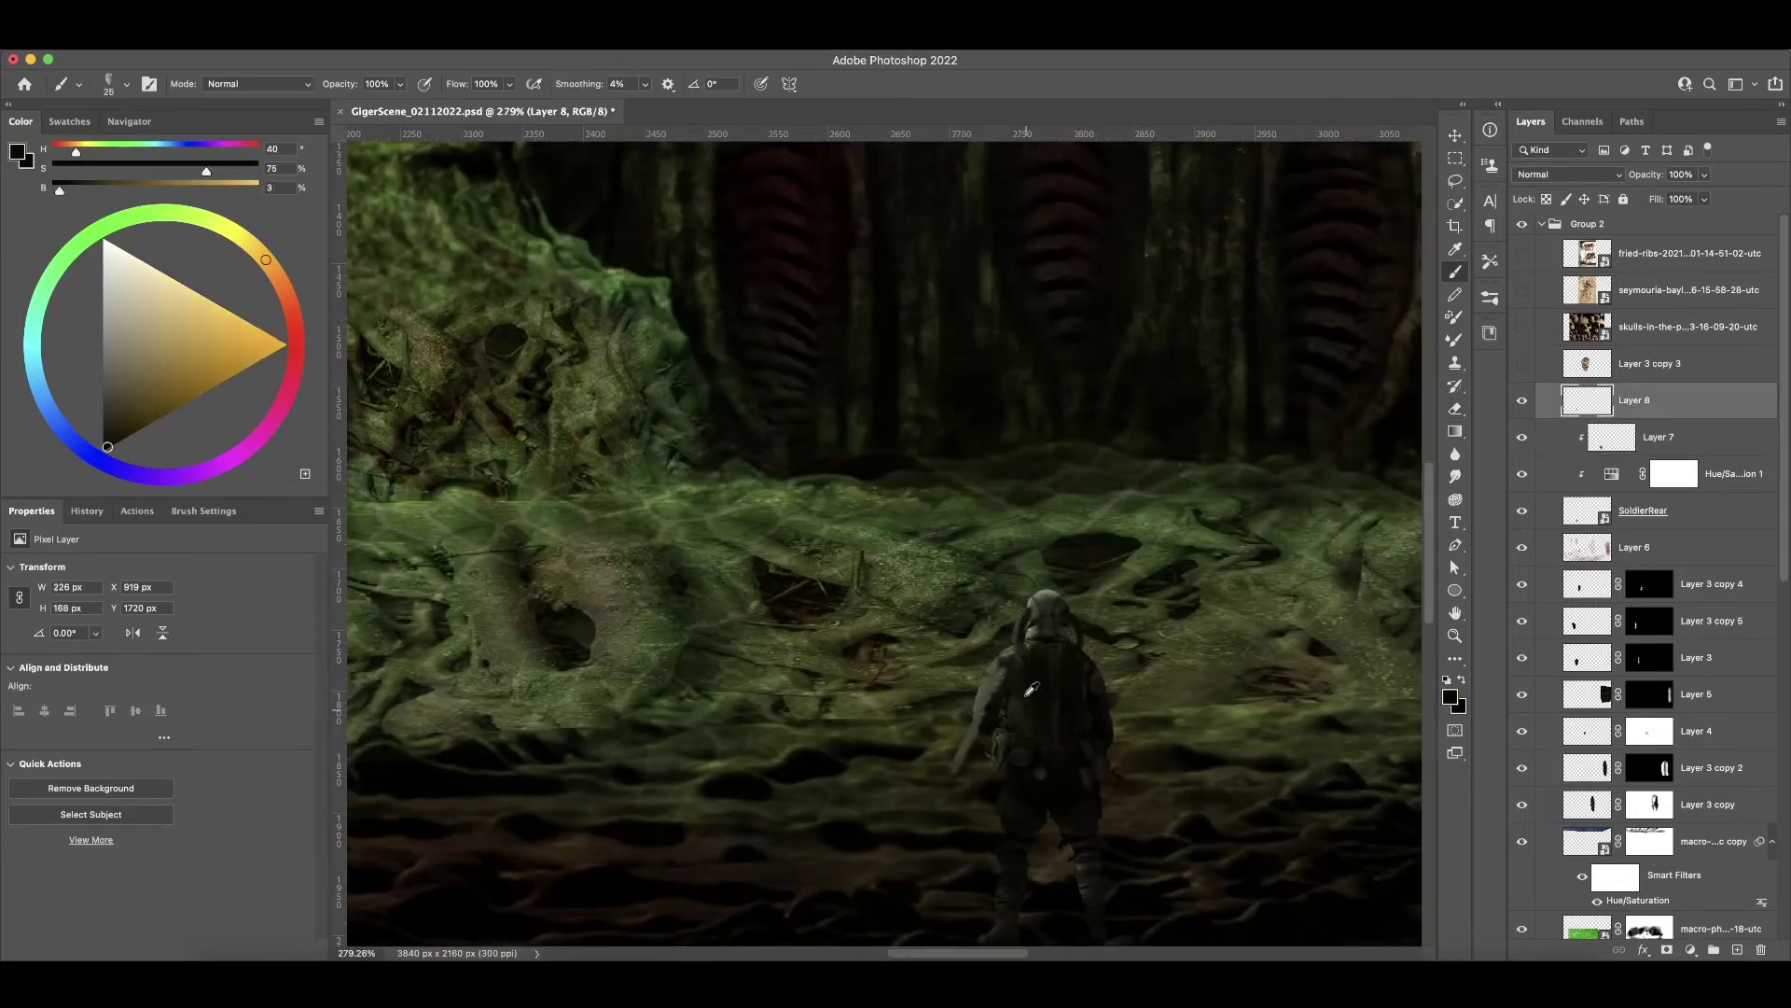
{"action": "left_click", "coordinate": [1064, 662], "text": "alt"}
{"action": "scroll", "coordinate": [973, 766], "scroll_direction": "up", "scroll_amount": 2, "text": "alt"}
{"action": "scroll", "coordinate": [931, 779], "scroll_direction": "down", "scroll_amount": 4, "text": "alt"}
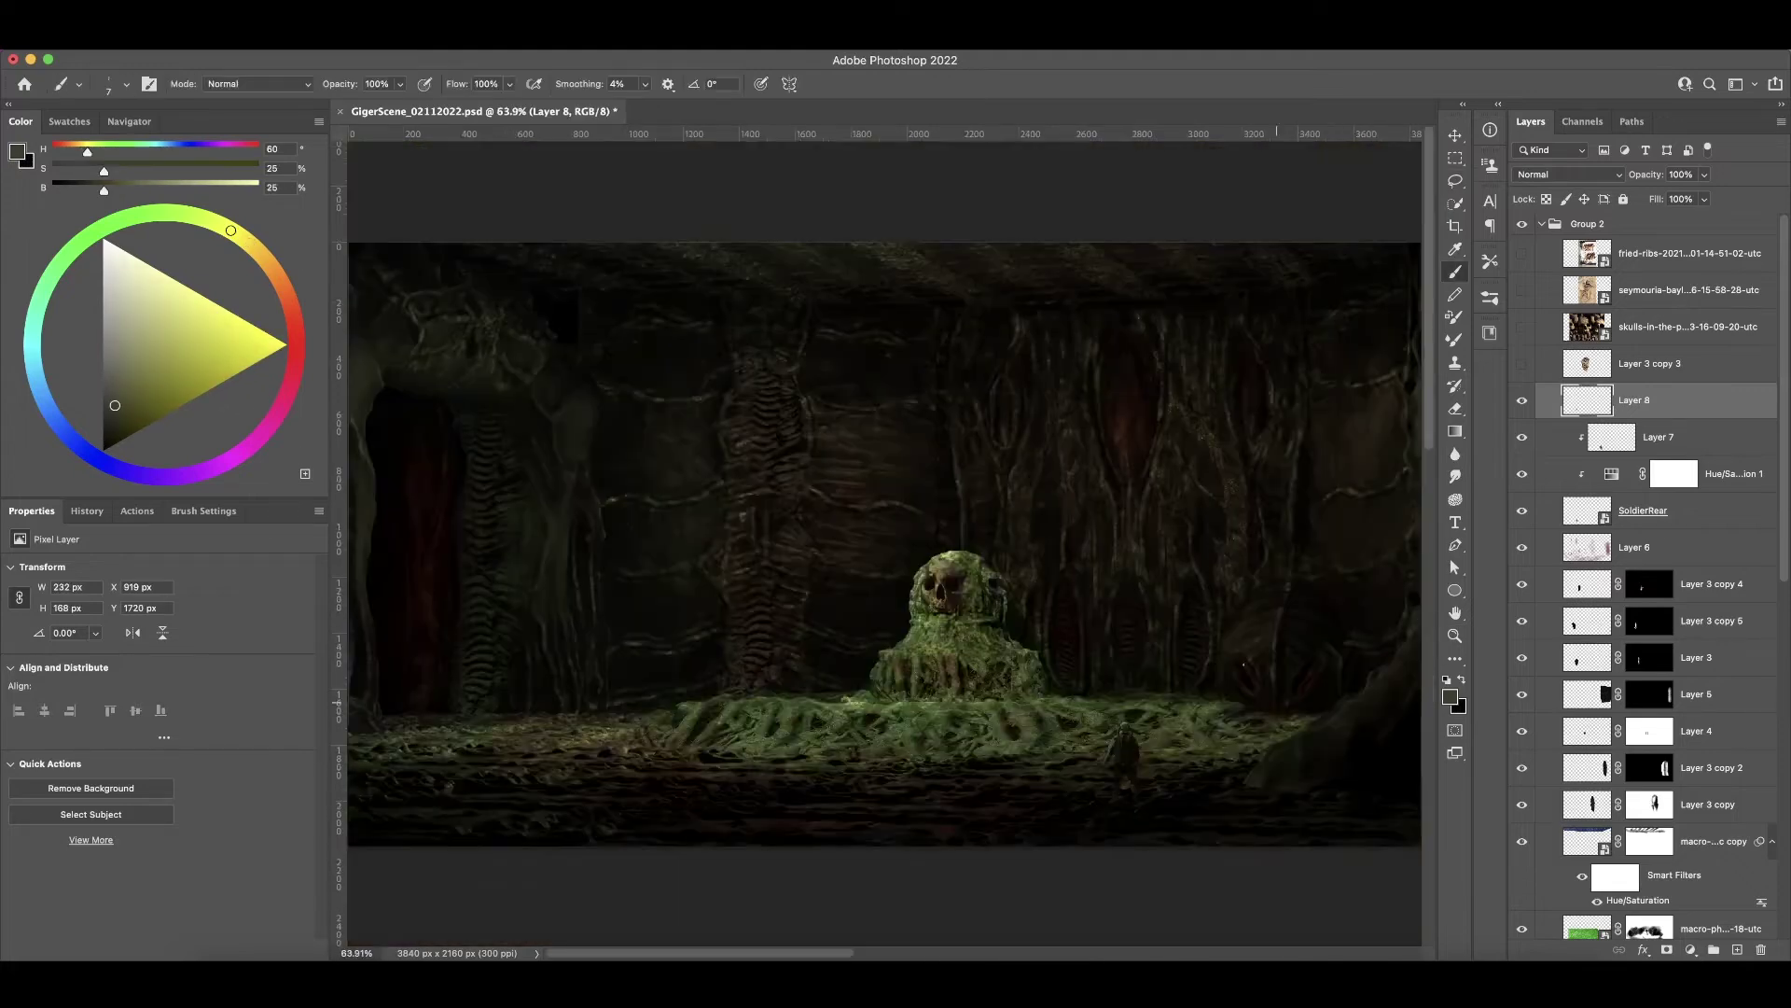
{"action": "scroll", "coordinate": [1110, 658], "scroll_direction": "up", "scroll_amount": 3, "text": "alt"}
{"action": "left_click", "coordinate": [1063, 607], "text": "alt"}
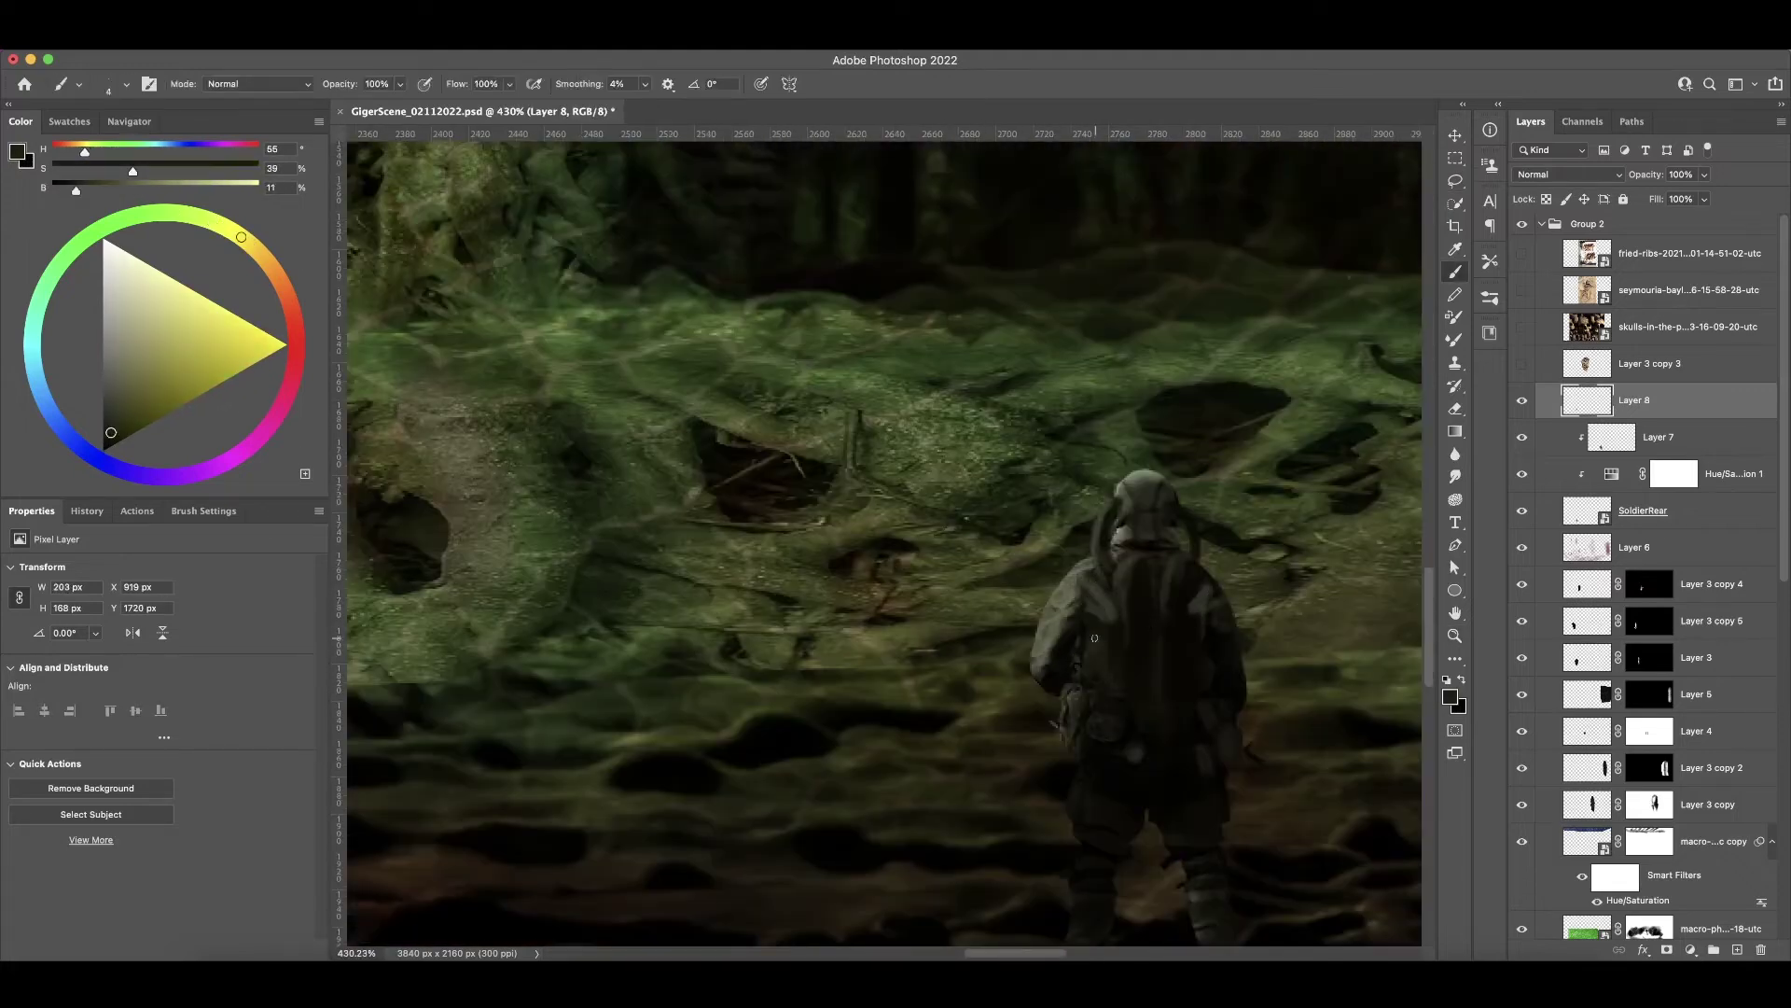
- Set the brush to size 9 and paint dark shadows and lighter highlights on the soldier's gear
{"action": "right_click", "coordinate": [1095, 637]}
{"action": "left_click", "coordinate": [1087, 607], "text": "alt"}
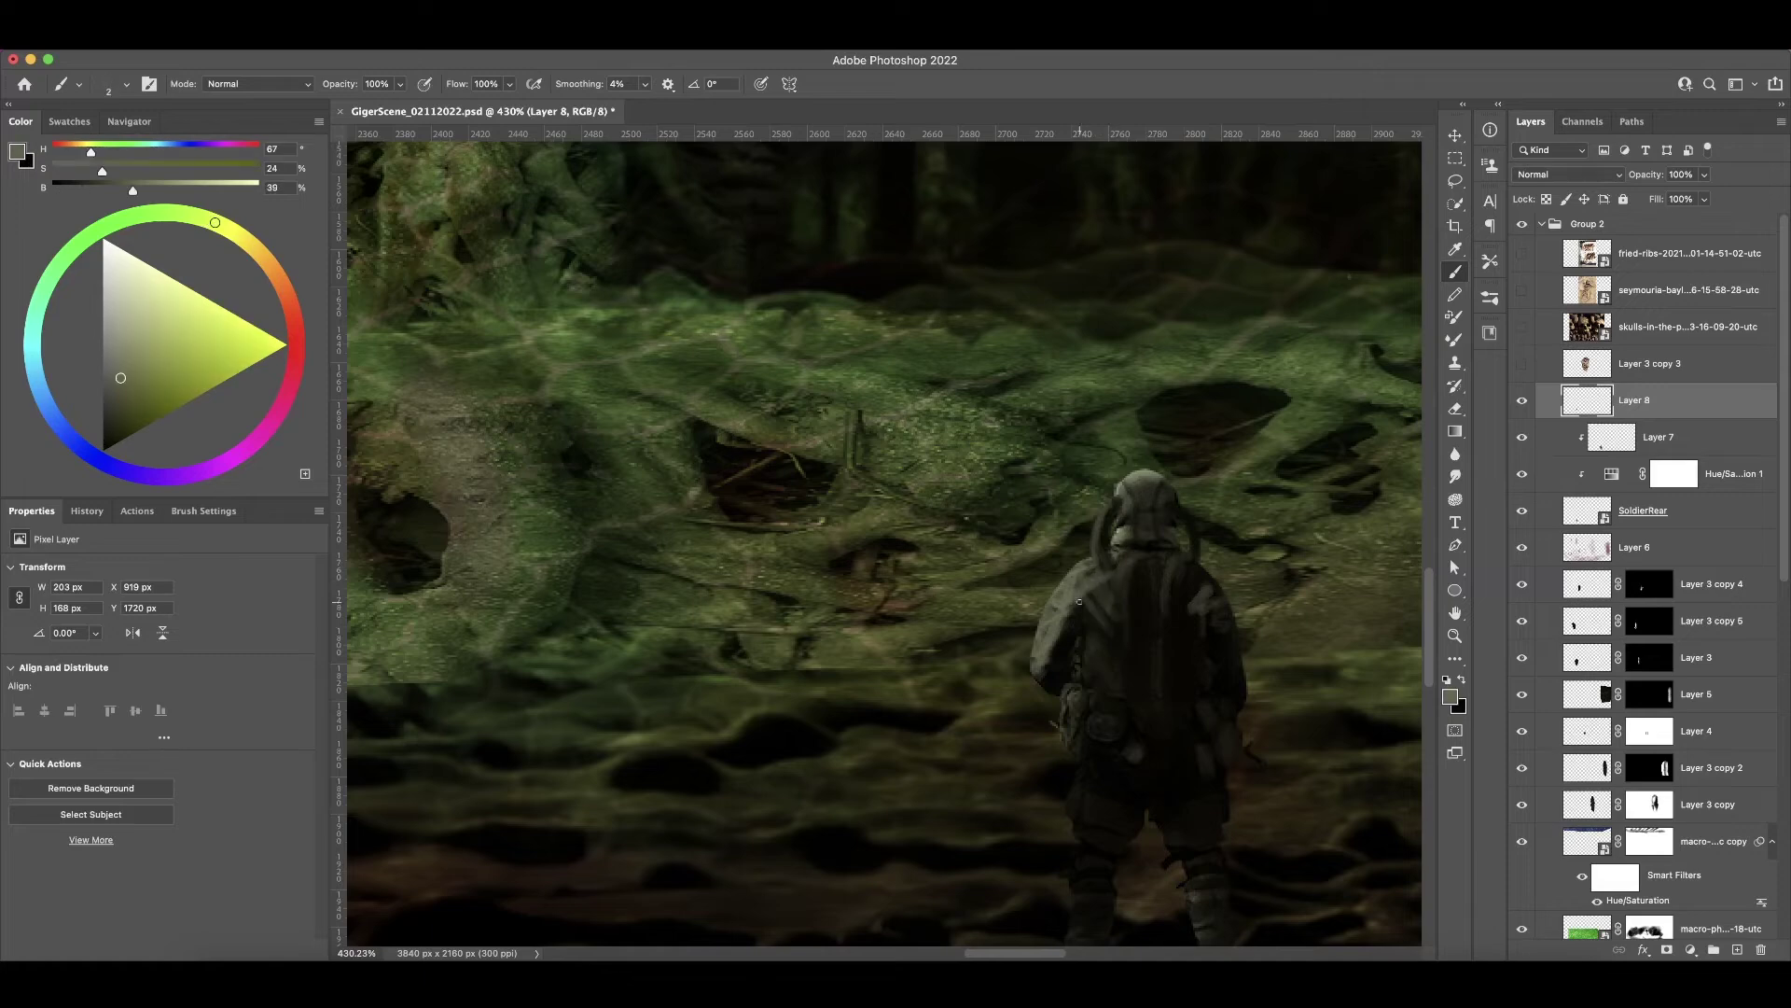
{"action": "scroll", "coordinate": [1135, 738], "scroll_direction": "down", "scroll_amount": 2, "text": "alt"}
{"action": "left_click", "coordinate": [1146, 701], "text": "alt"}
{"action": "left_click", "coordinate": [1065, 653], "text": "alt"}
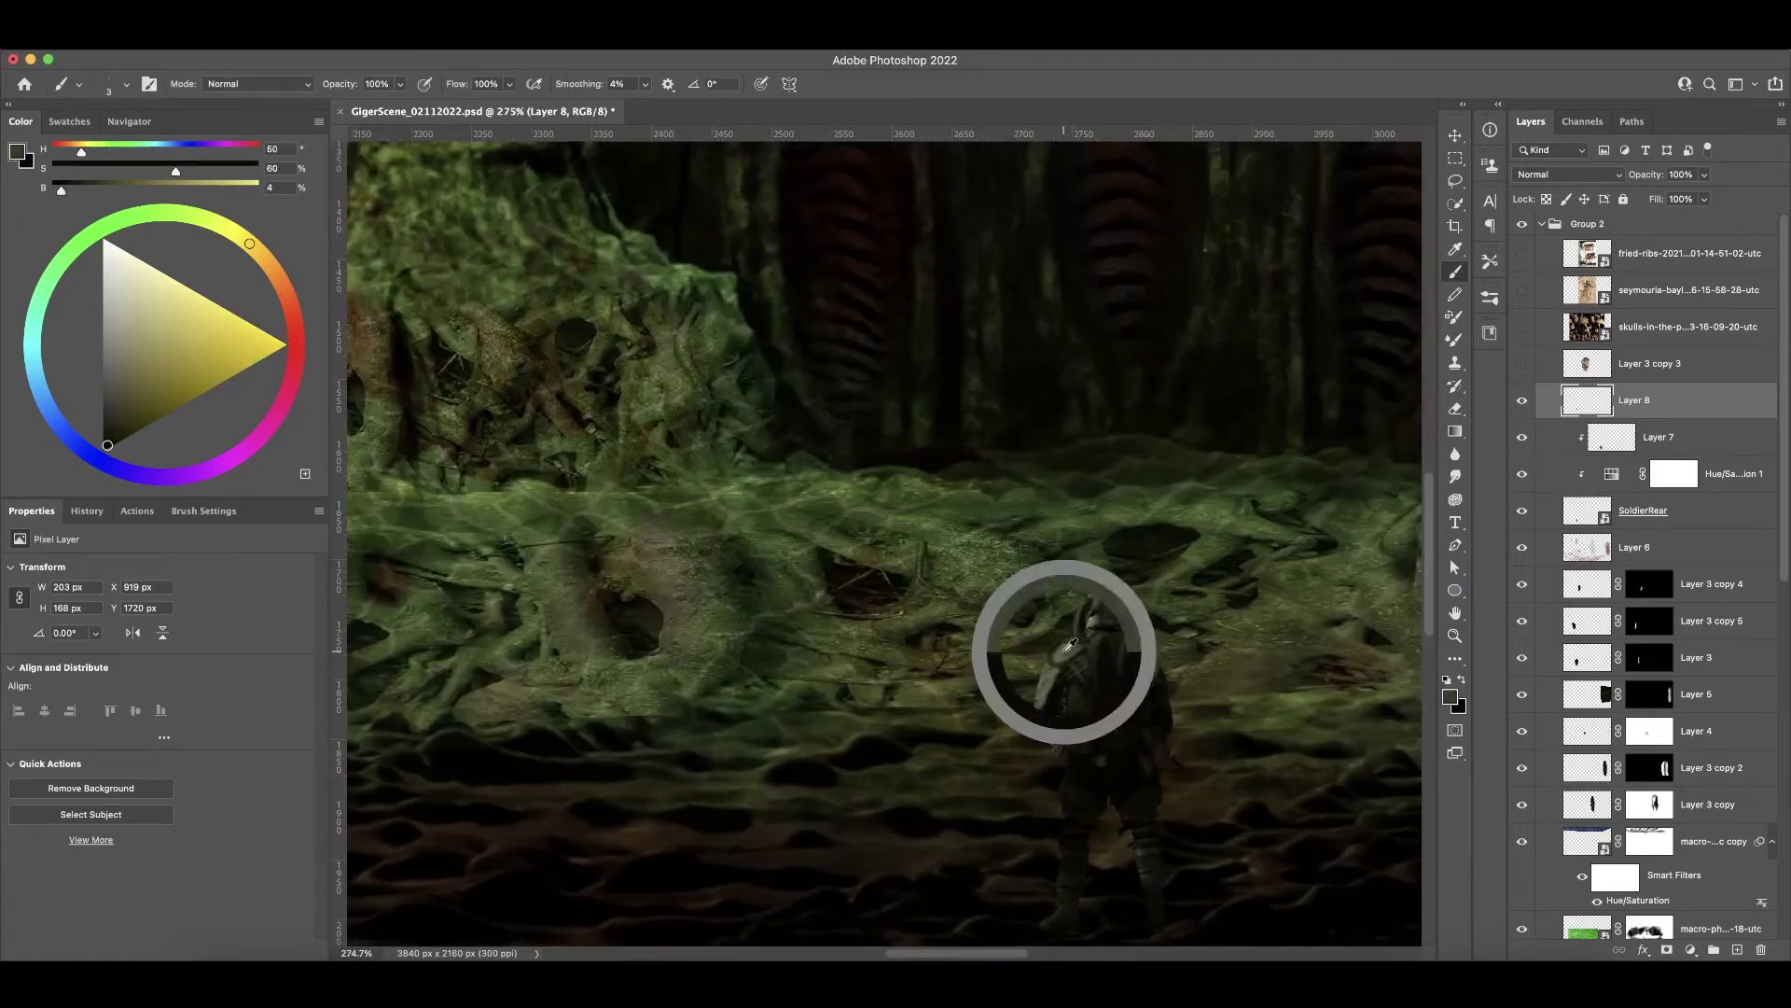
{"action": "scroll", "coordinate": [1087, 681], "scroll_direction": "up", "scroll_amount": 3, "text": "alt"}
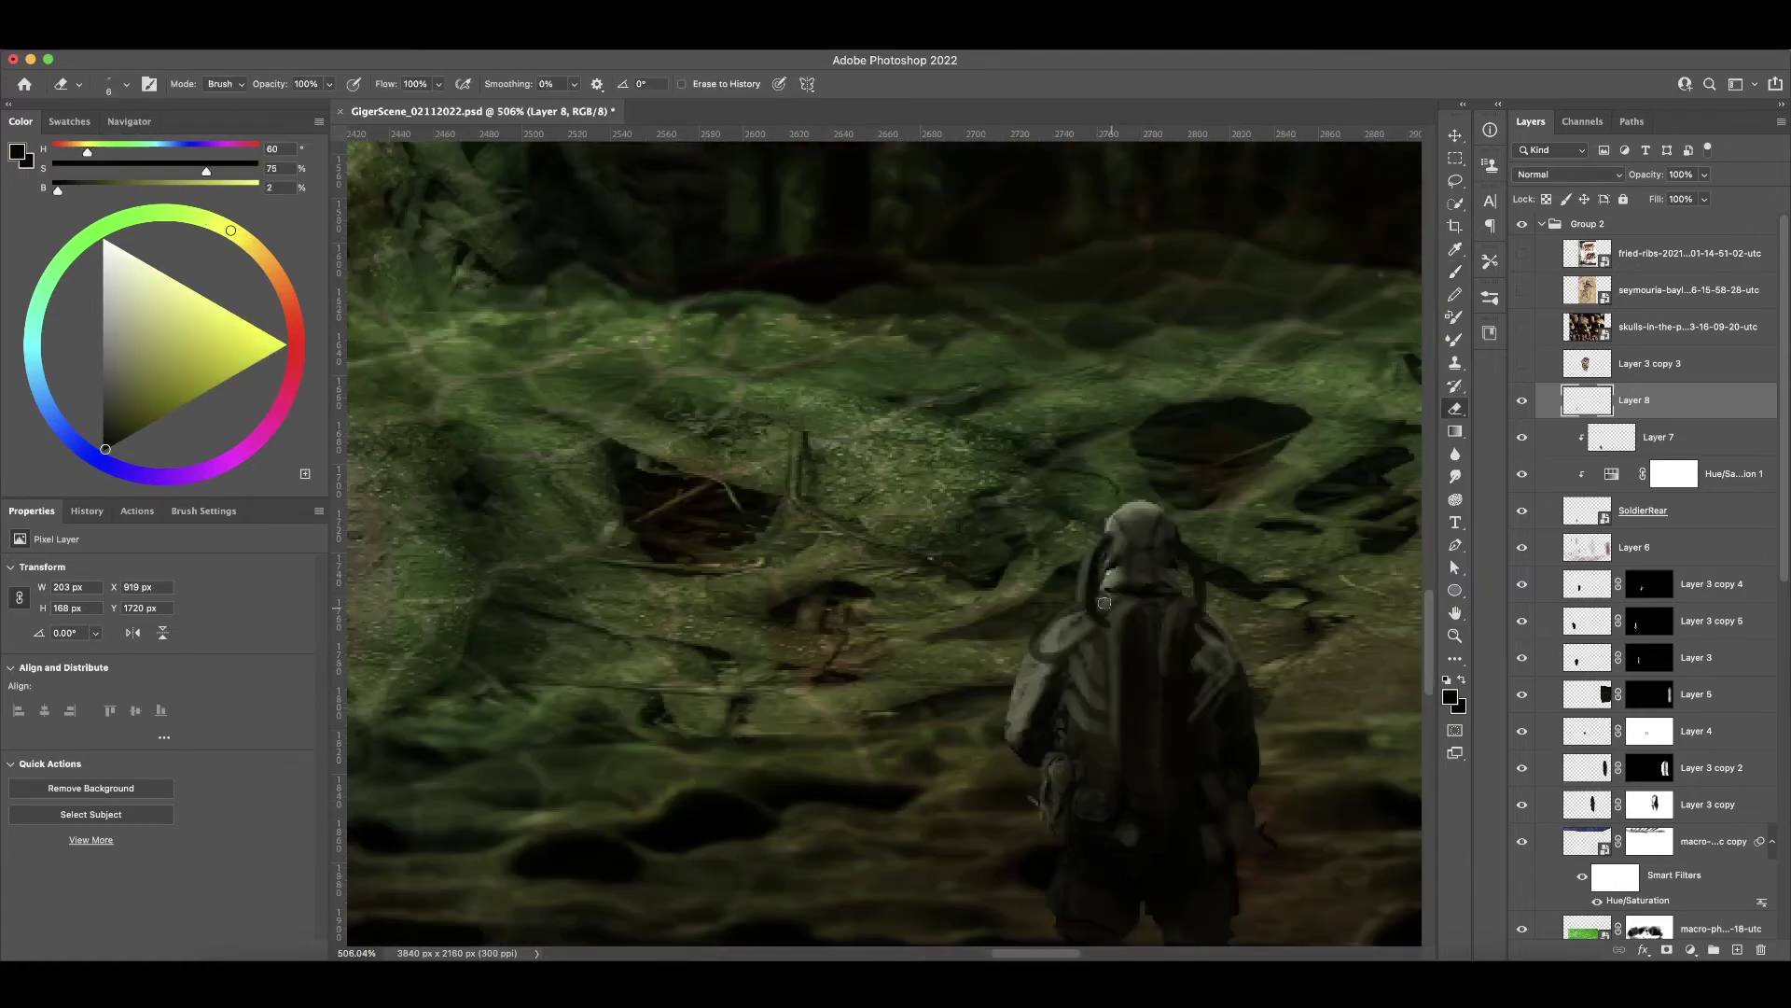
{"action": "left_click", "coordinate": [1106, 540], "text": "alt"}
{"action": "scroll", "coordinate": [1106, 540], "scroll_direction": "down", "scroll_amount": 5, "text": "alt"}
{"action": "scroll", "coordinate": [1080, 663], "scroll_direction": "up", "scroll_amount": 4, "text": "alt"}
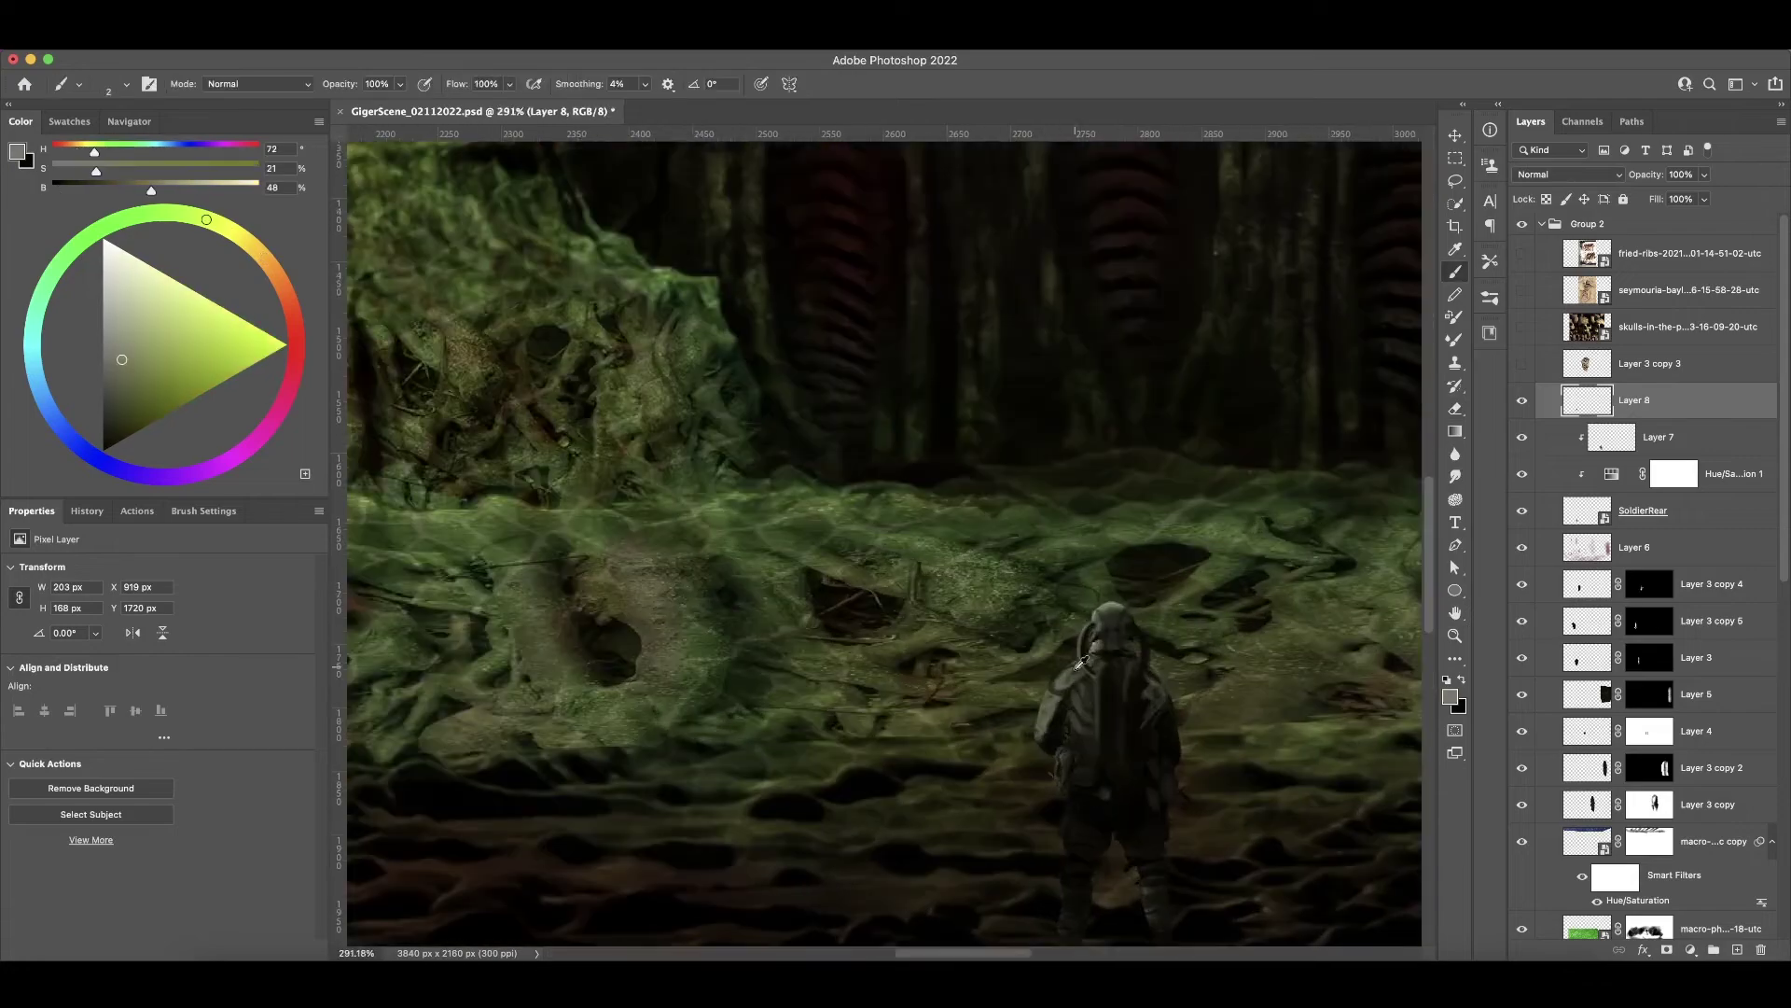
{"action": "scroll", "coordinate": [1068, 721], "scroll_direction": "left", "scroll_amount": 10}
- Outline a rifle at the soldier's side with Polygonal Lasso and paint it near-black
{"action": "key", "text": "l"}
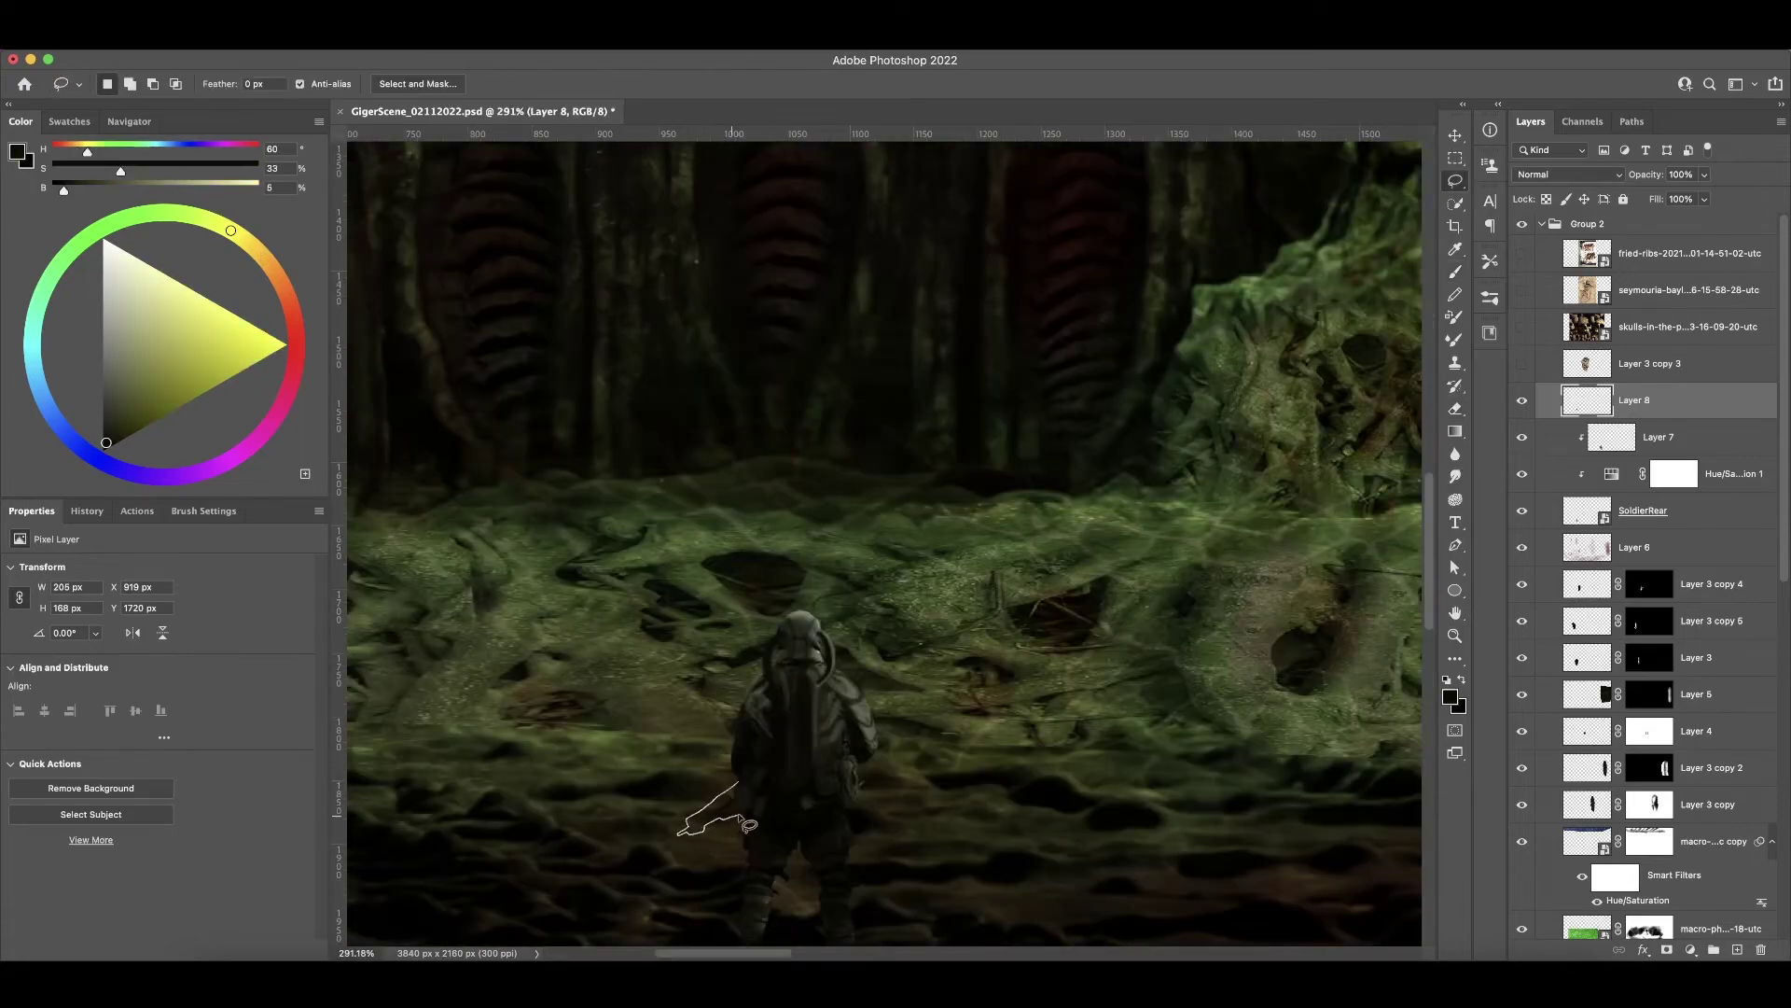
{"action": "scroll", "coordinate": [749, 825], "scroll_direction": "up", "scroll_amount": 5, "text": "alt"}
{"action": "scroll", "coordinate": [800, 708], "scroll_direction": "down", "scroll_amount": 3, "text": "alt"}
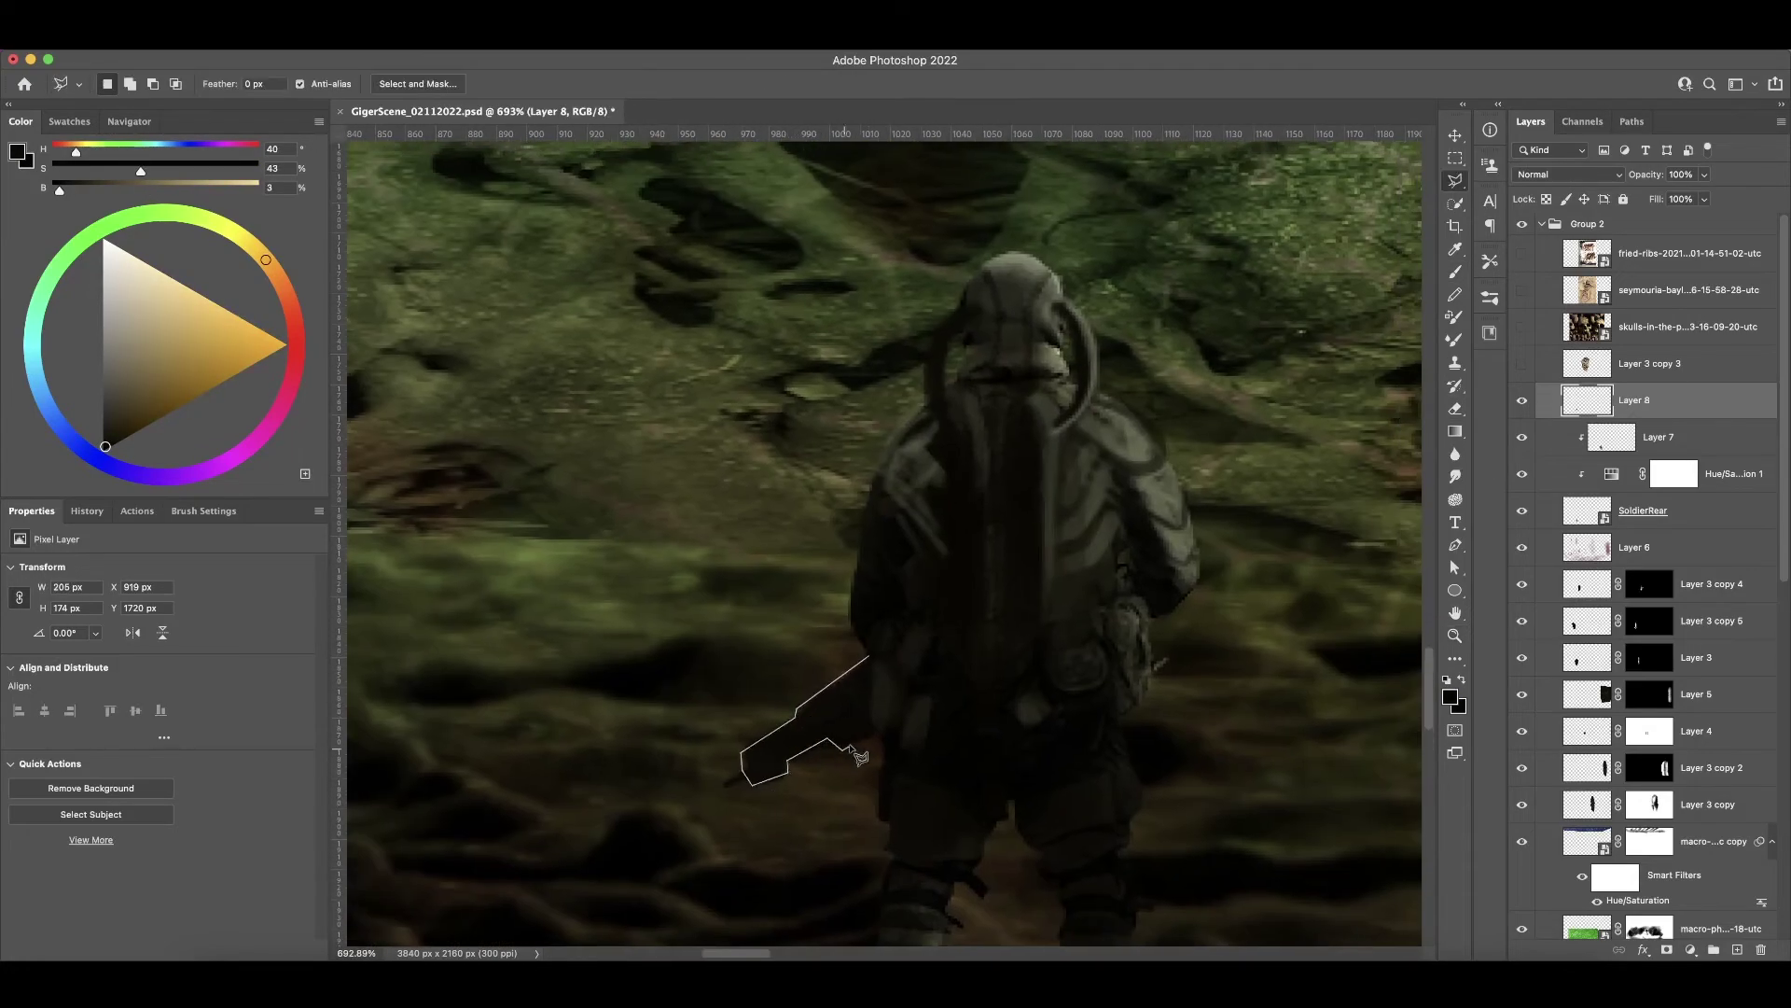
{"action": "key", "text": "Return"}
{"action": "key", "text": "b"}
{"action": "left_click", "coordinate": [187, 192]}
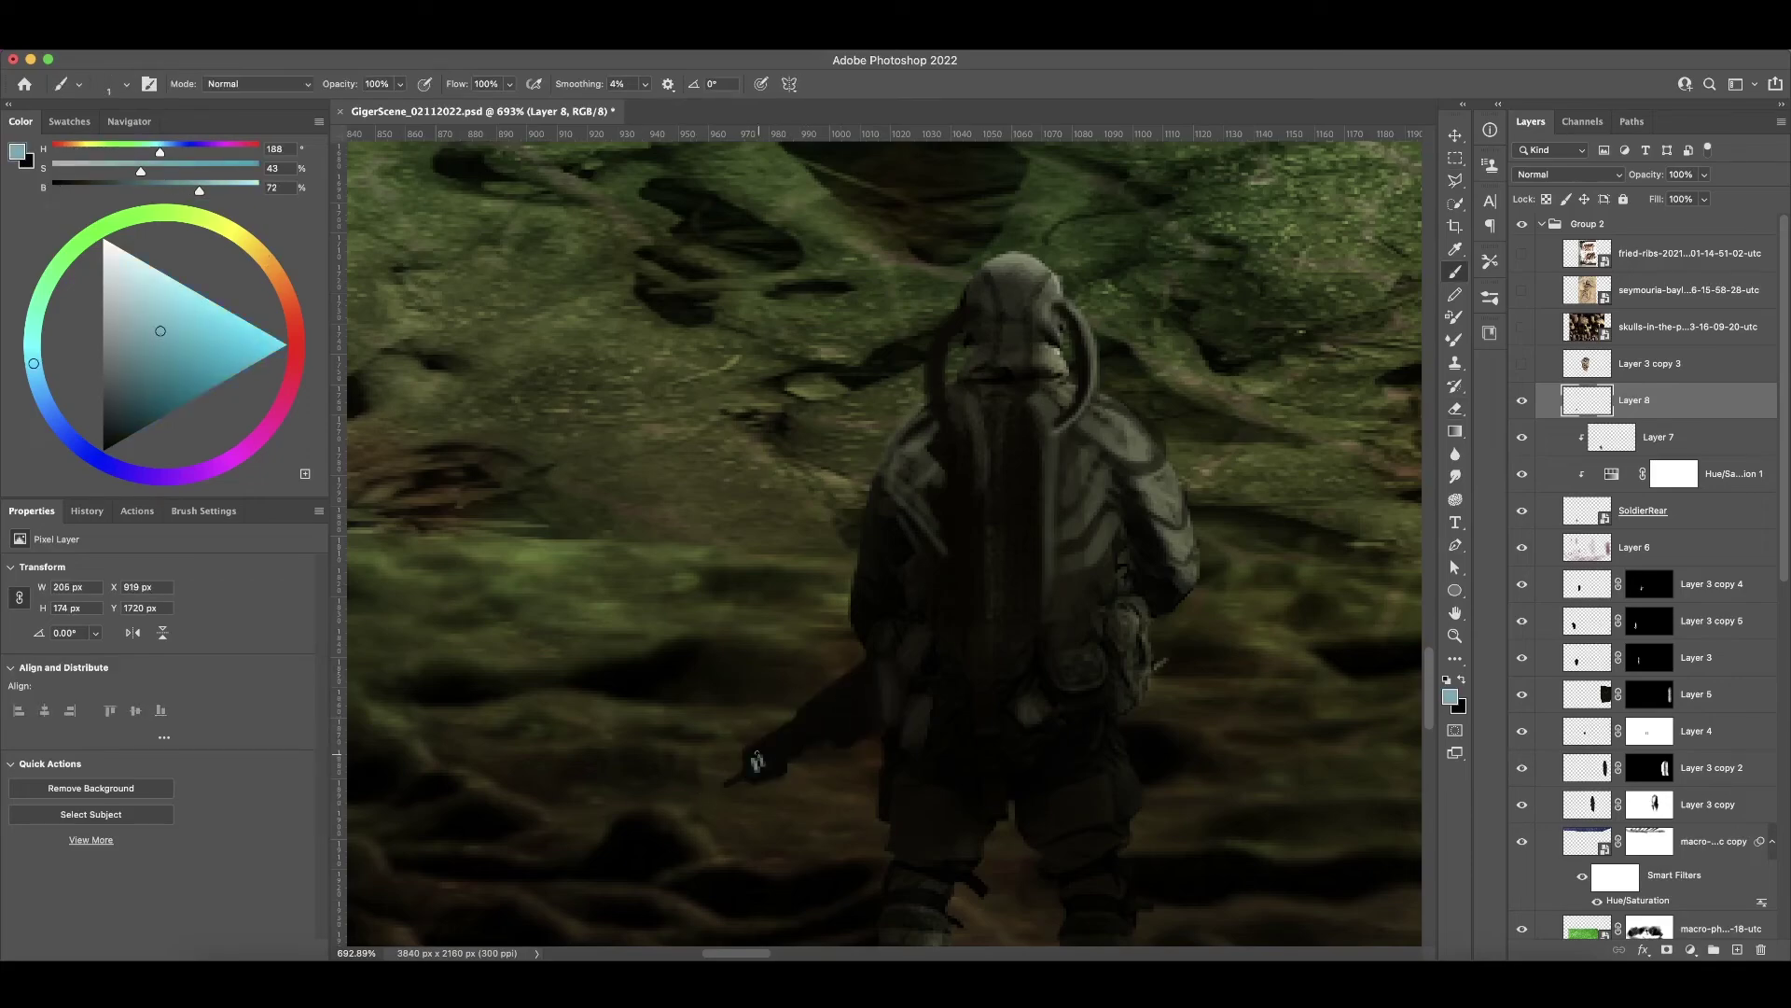
{"action": "left_click", "coordinate": [757, 763], "text": "alt"}
{"action": "key", "text": "z"}
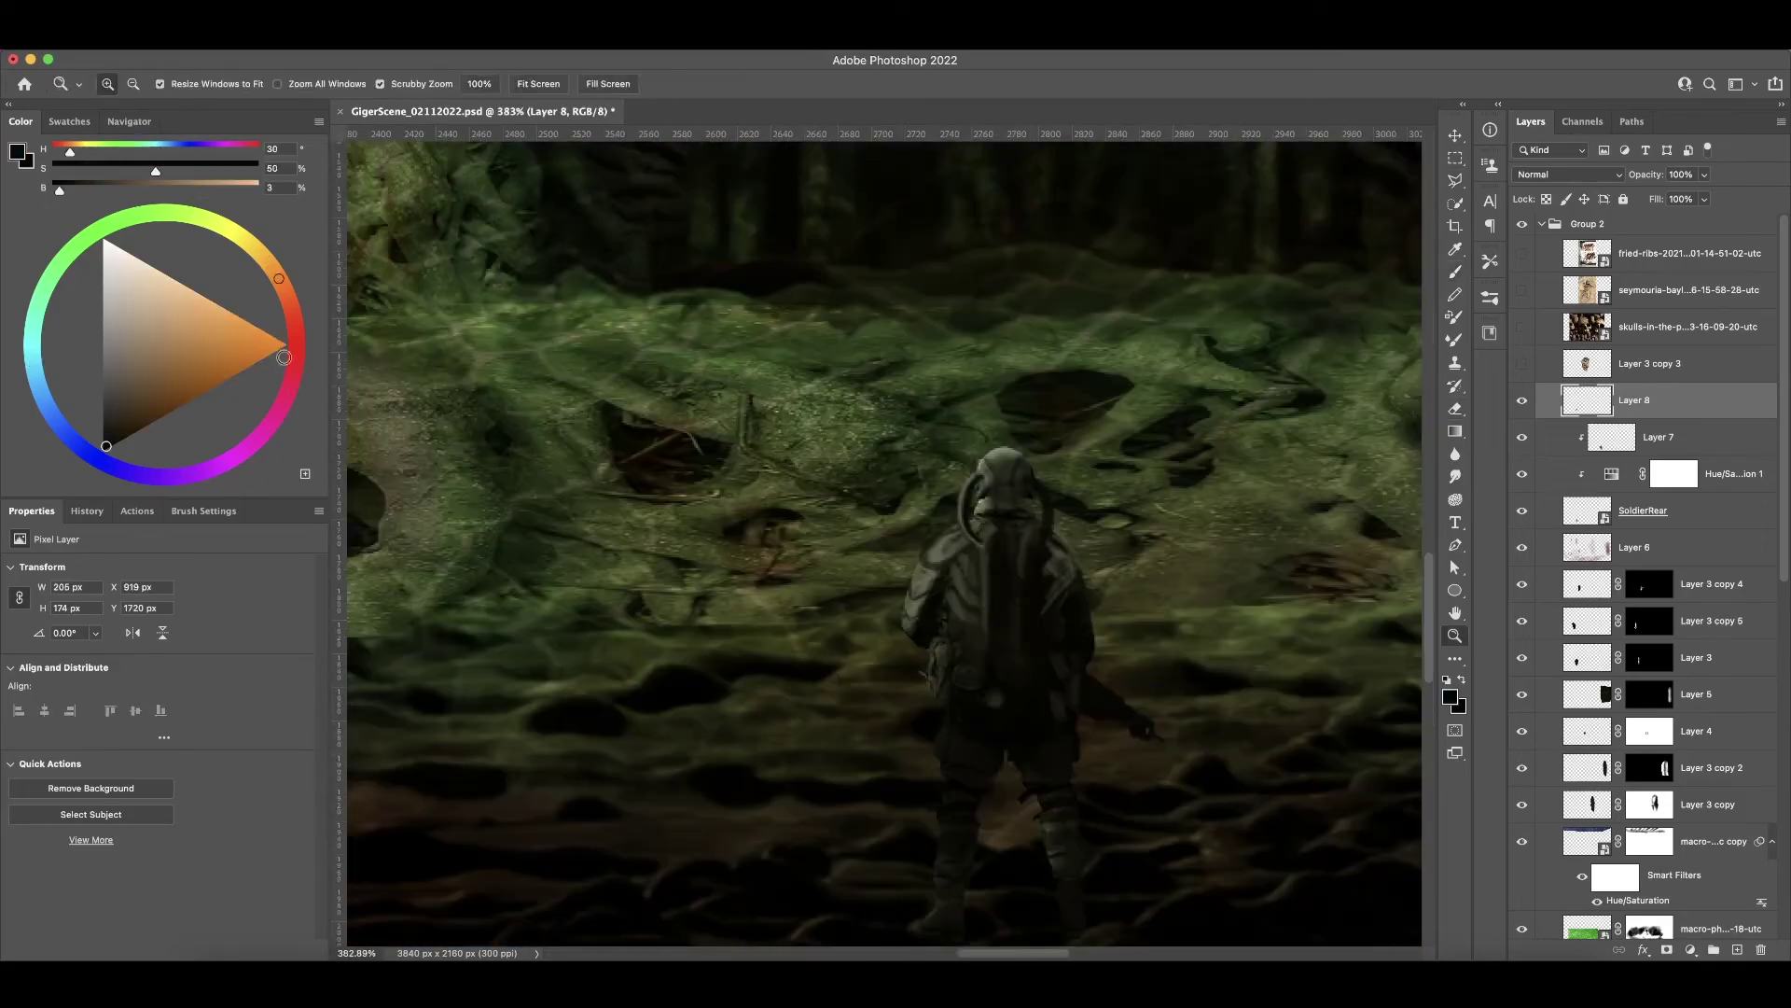
{"action": "key", "text": "b"}
{"action": "scroll", "coordinate": [1051, 712], "scroll_direction": "up", "scroll_amount": 5, "text": "alt"}
{"action": "scroll", "coordinate": [899, 554], "scroll_direction": "right", "scroll_amount": 3, "text": "shift"}
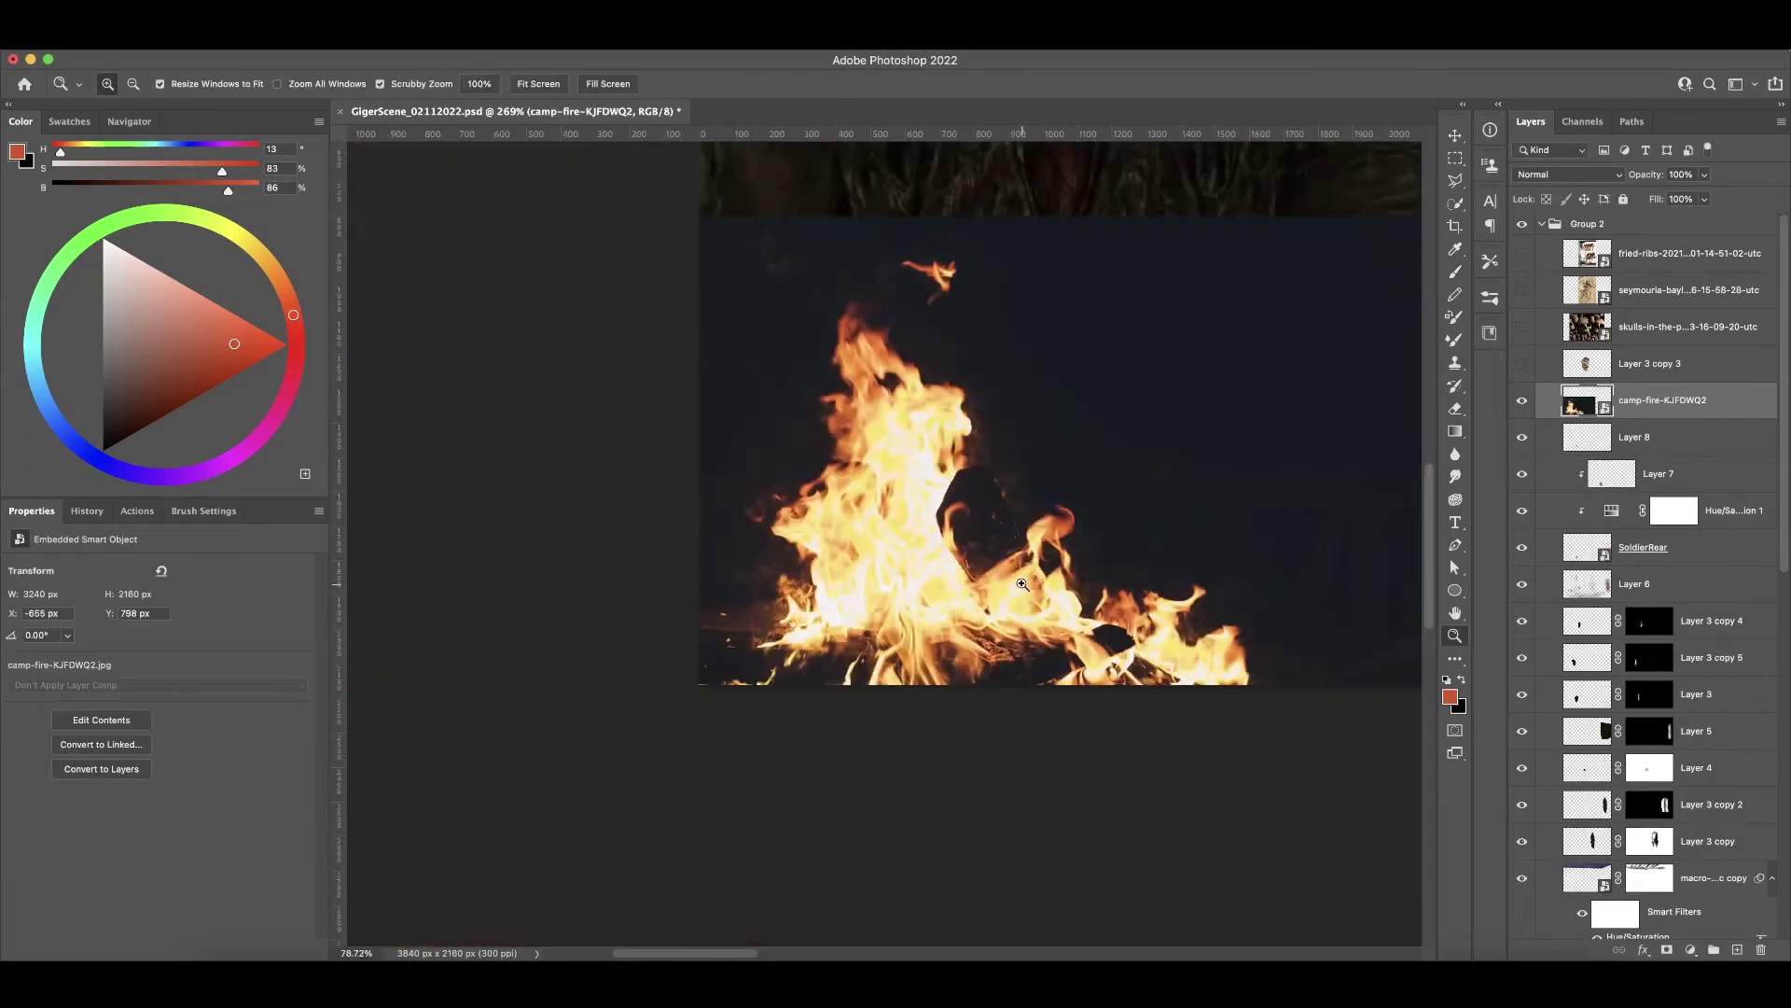
- Place a larger campfire copy at the left cave-floor edge, rotated about 33°
{"action": "key", "text": "z"}
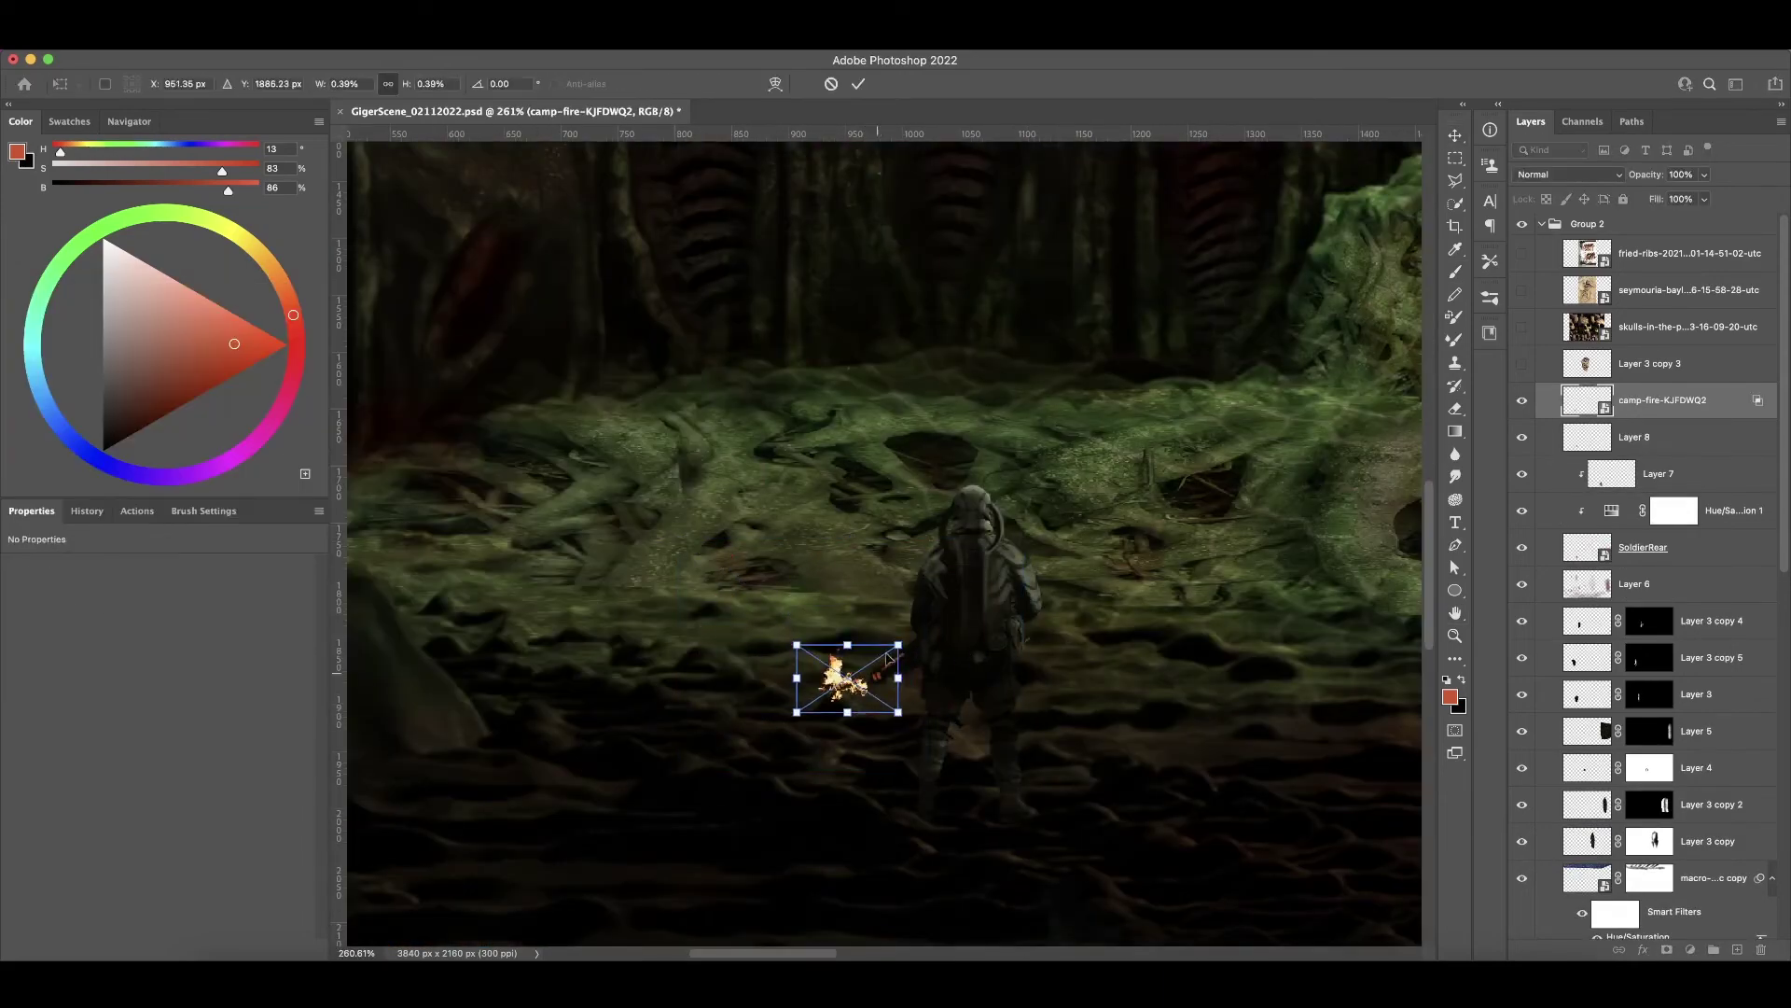
{"action": "scroll", "coordinate": [808, 613], "scroll_direction": "down", "scroll_amount": 5, "text": "alt"}
{"action": "left_click", "coordinate": [625, 677], "text": "alt"}
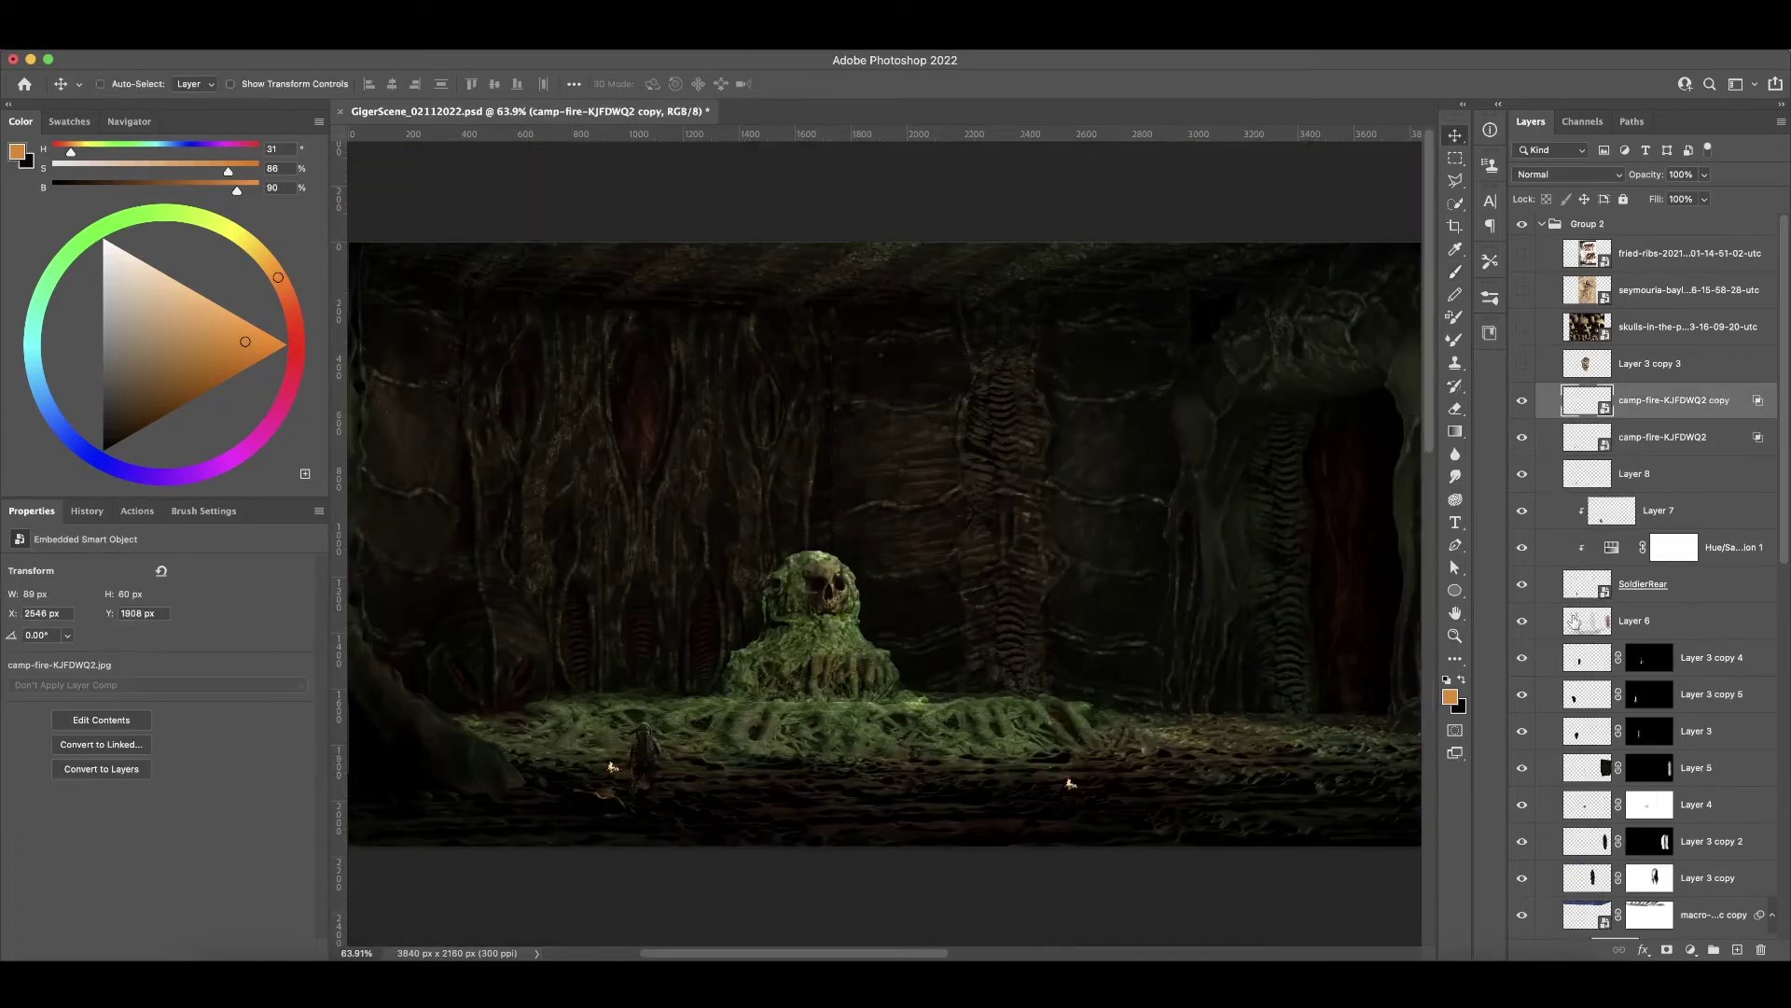
{"action": "left_click_drag", "start_coordinate": [1067, 707], "coordinate": [465, 687]}
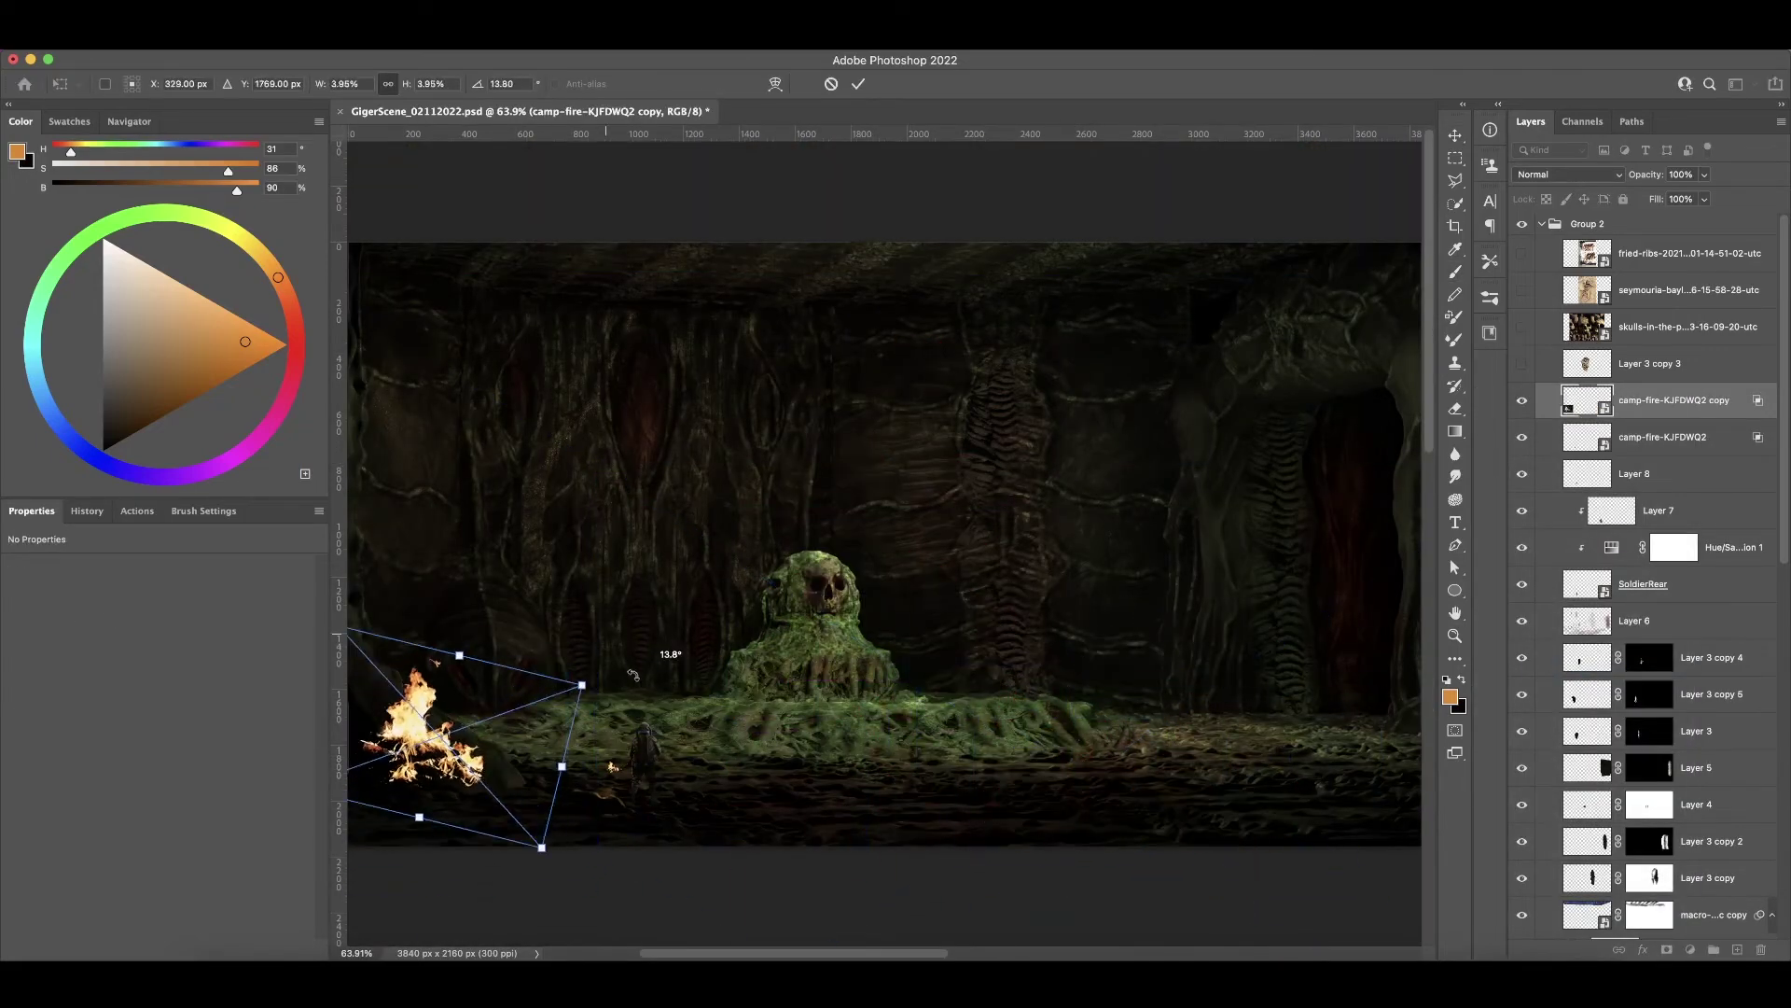
{"action": "left_click_drag", "start_coordinate": [653, 690], "coordinate": [713, 642]}
{"action": "key", "text": "Return"}
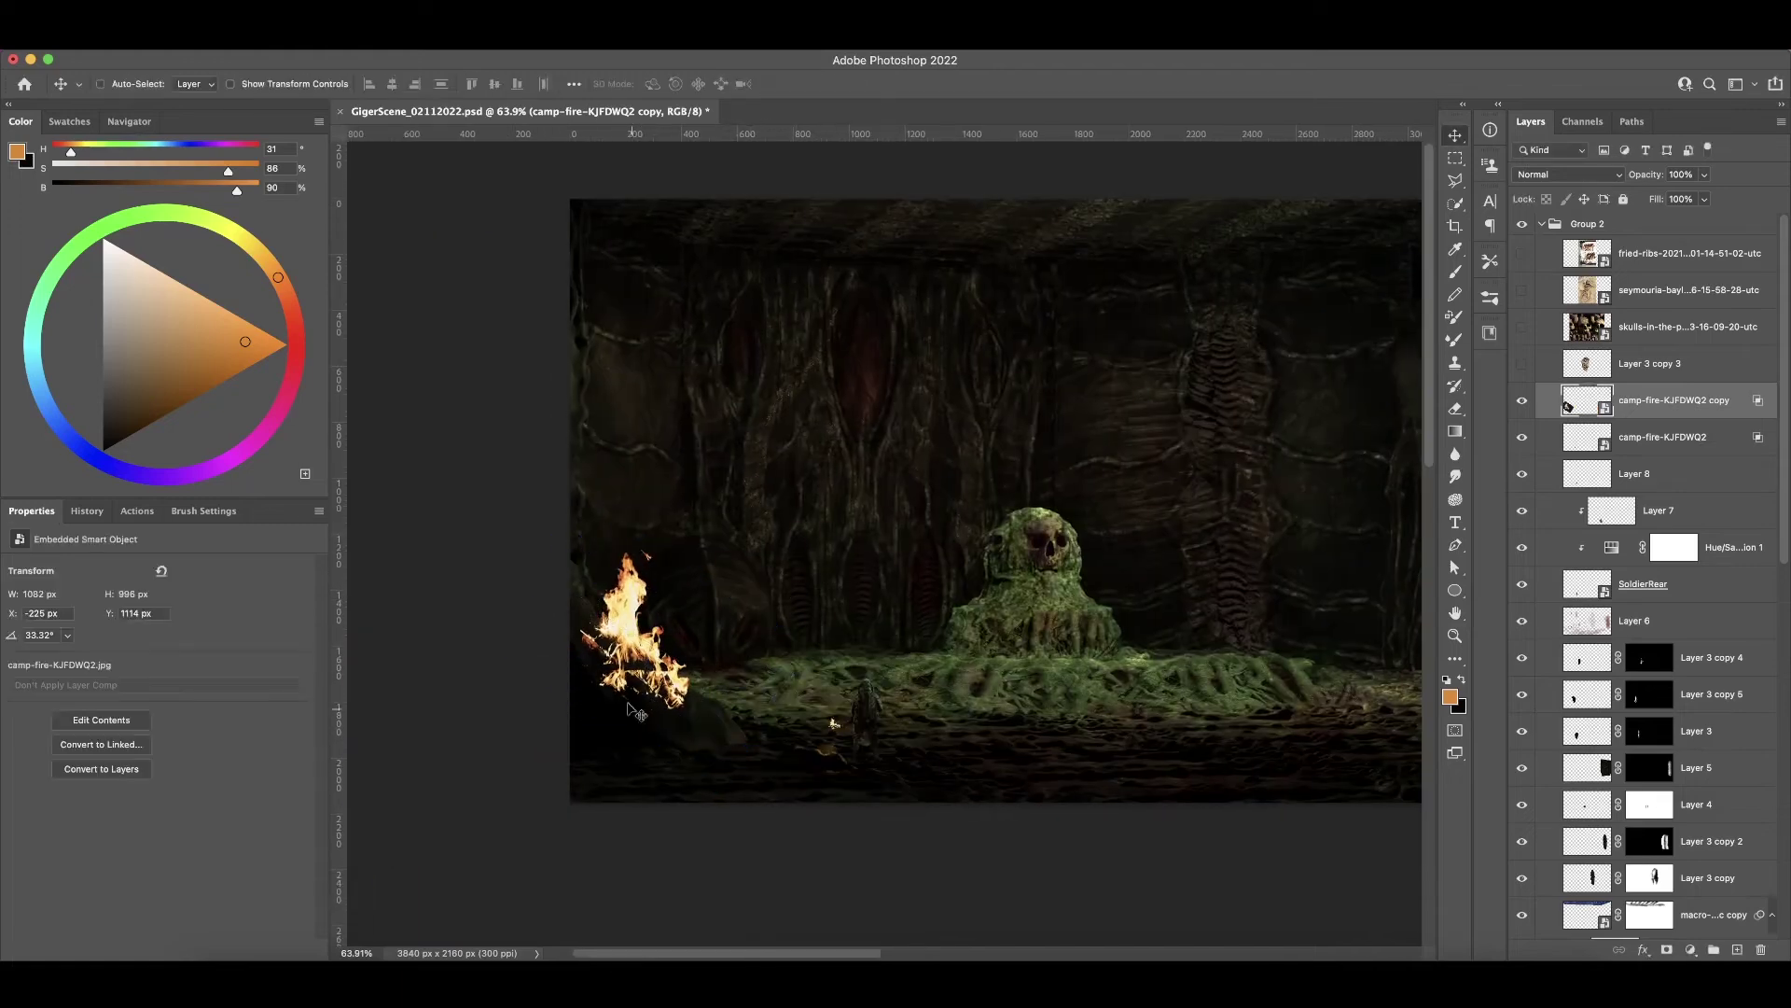
{"action": "scroll", "coordinate": [1181, 767], "scroll_direction": "right", "scroll_amount": 1}
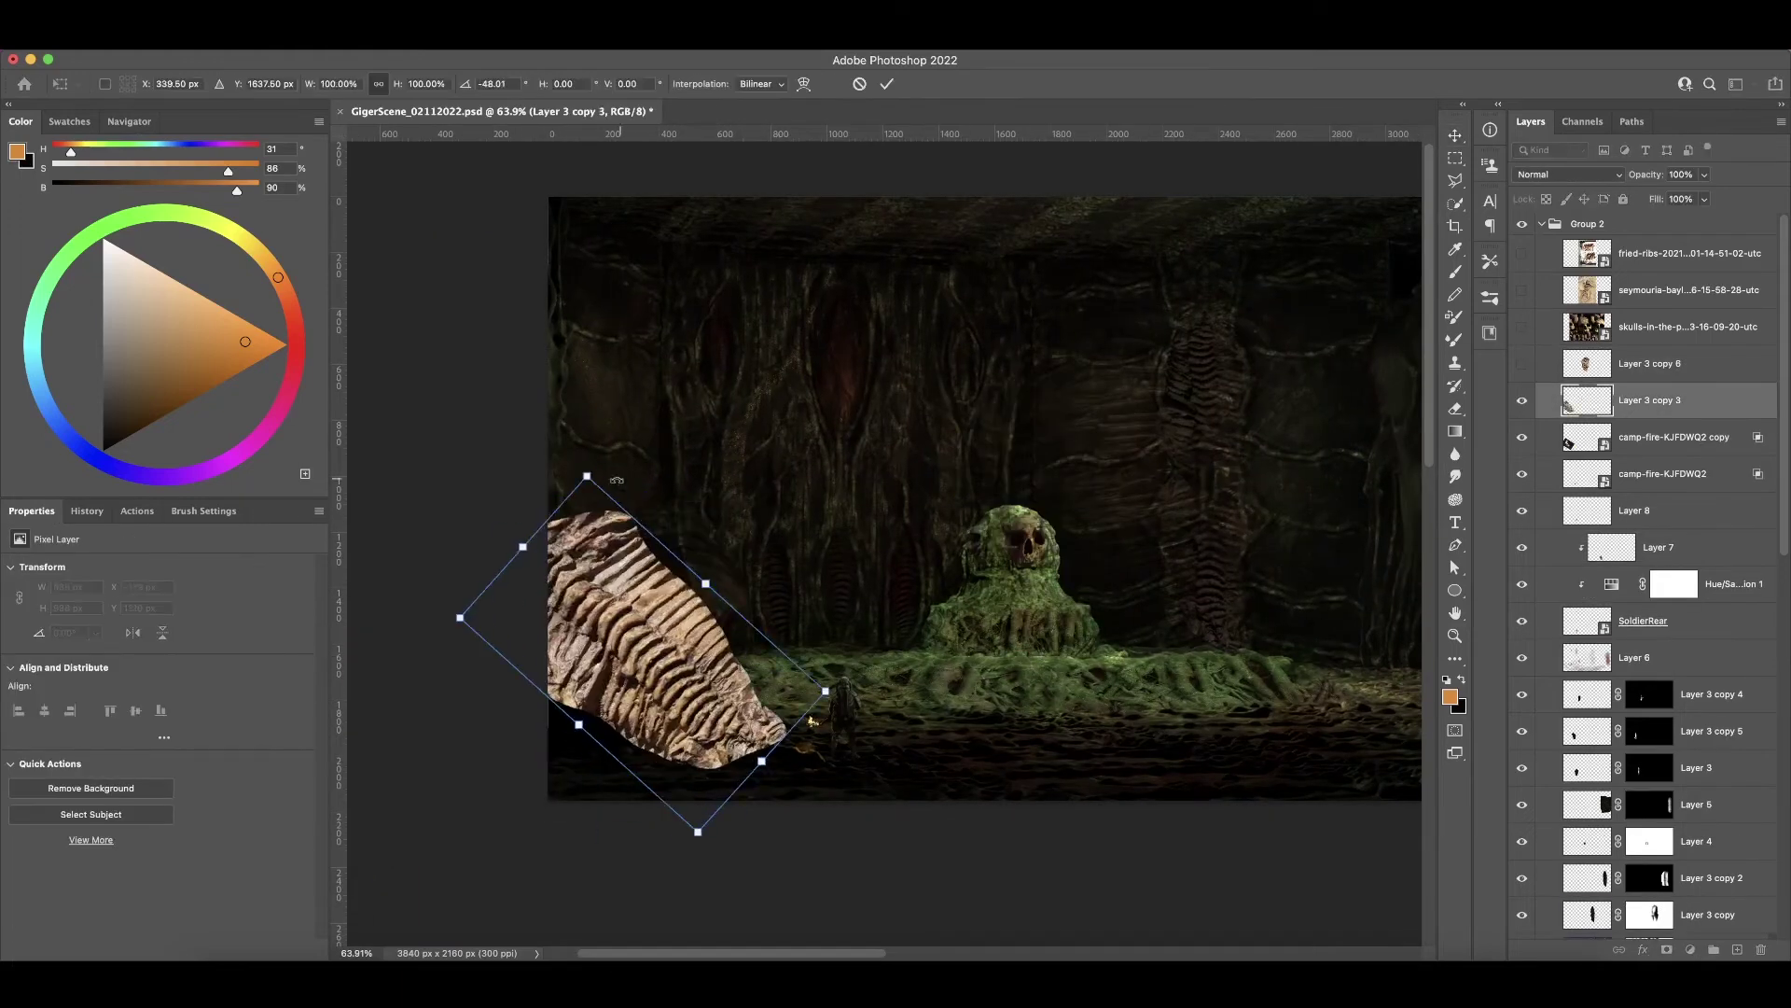
- Delete the extra campfire and blend the left-foreground ribbed texture in Soft Light
{"action": "left_click_drag", "start_coordinate": [716, 732], "coordinate": [668, 739]}
{"action": "left_click", "coordinate": [1570, 174]}
{"action": "left_click", "coordinate": [1567, 348]}
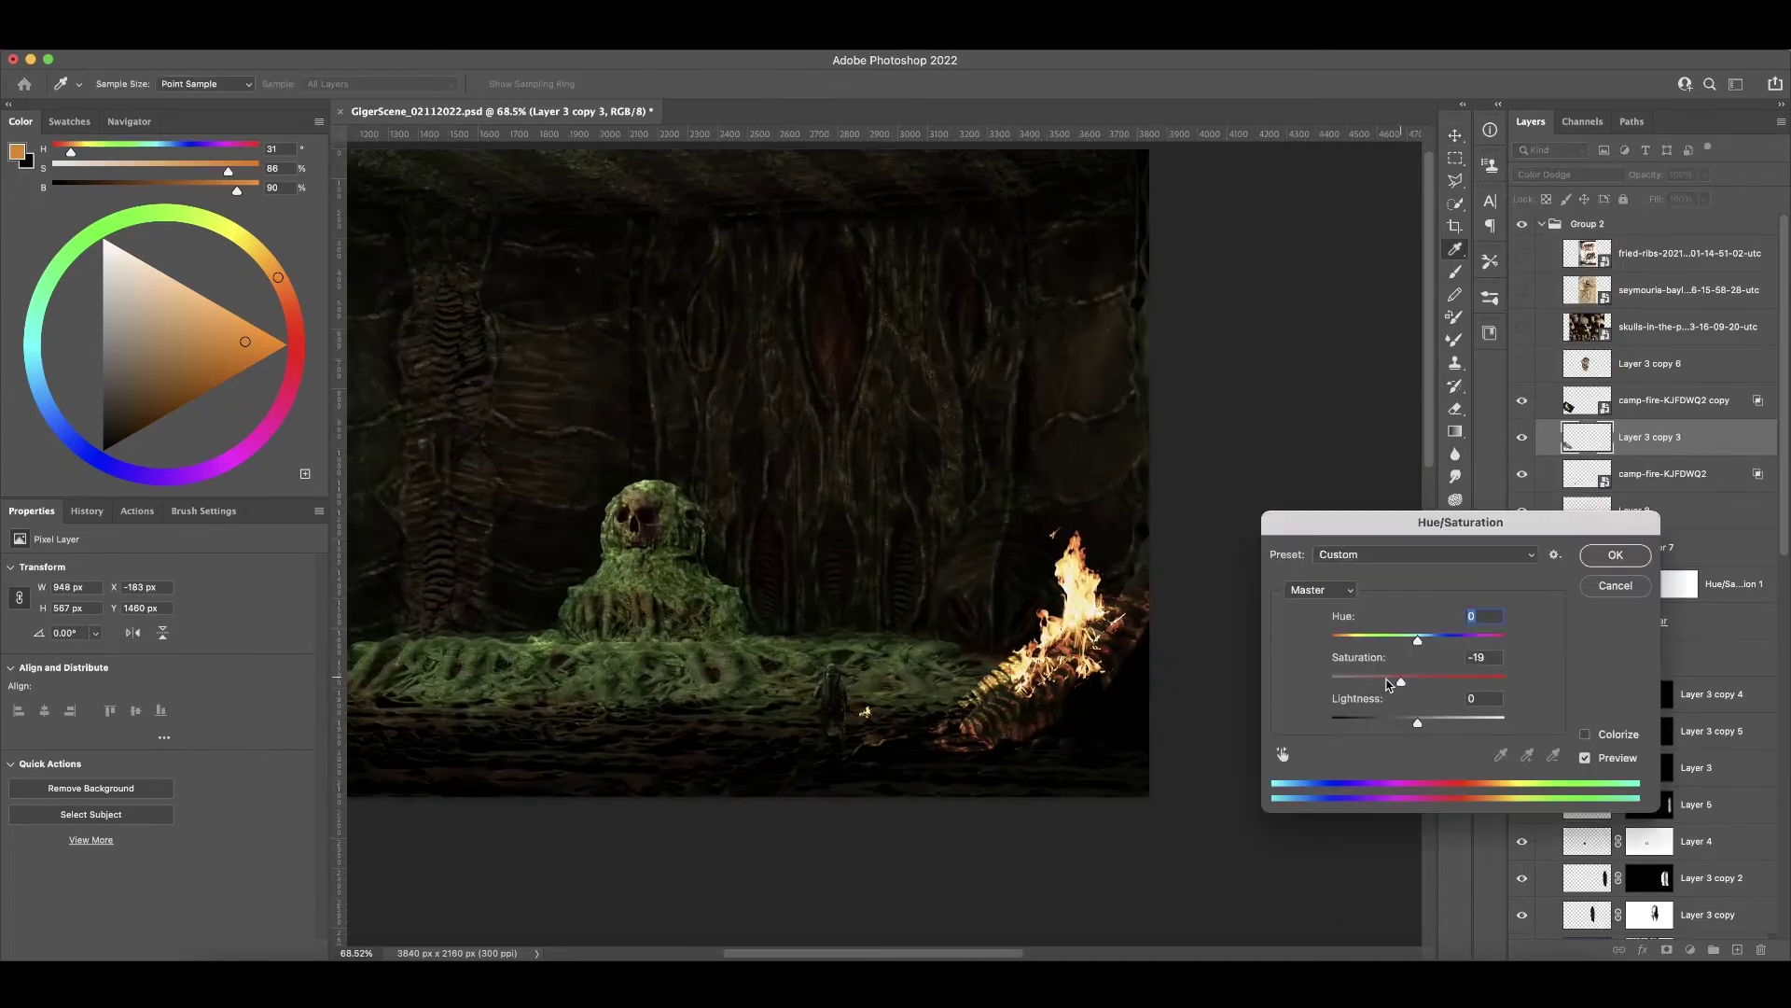
{"action": "left_click", "coordinate": [1549, 400]}
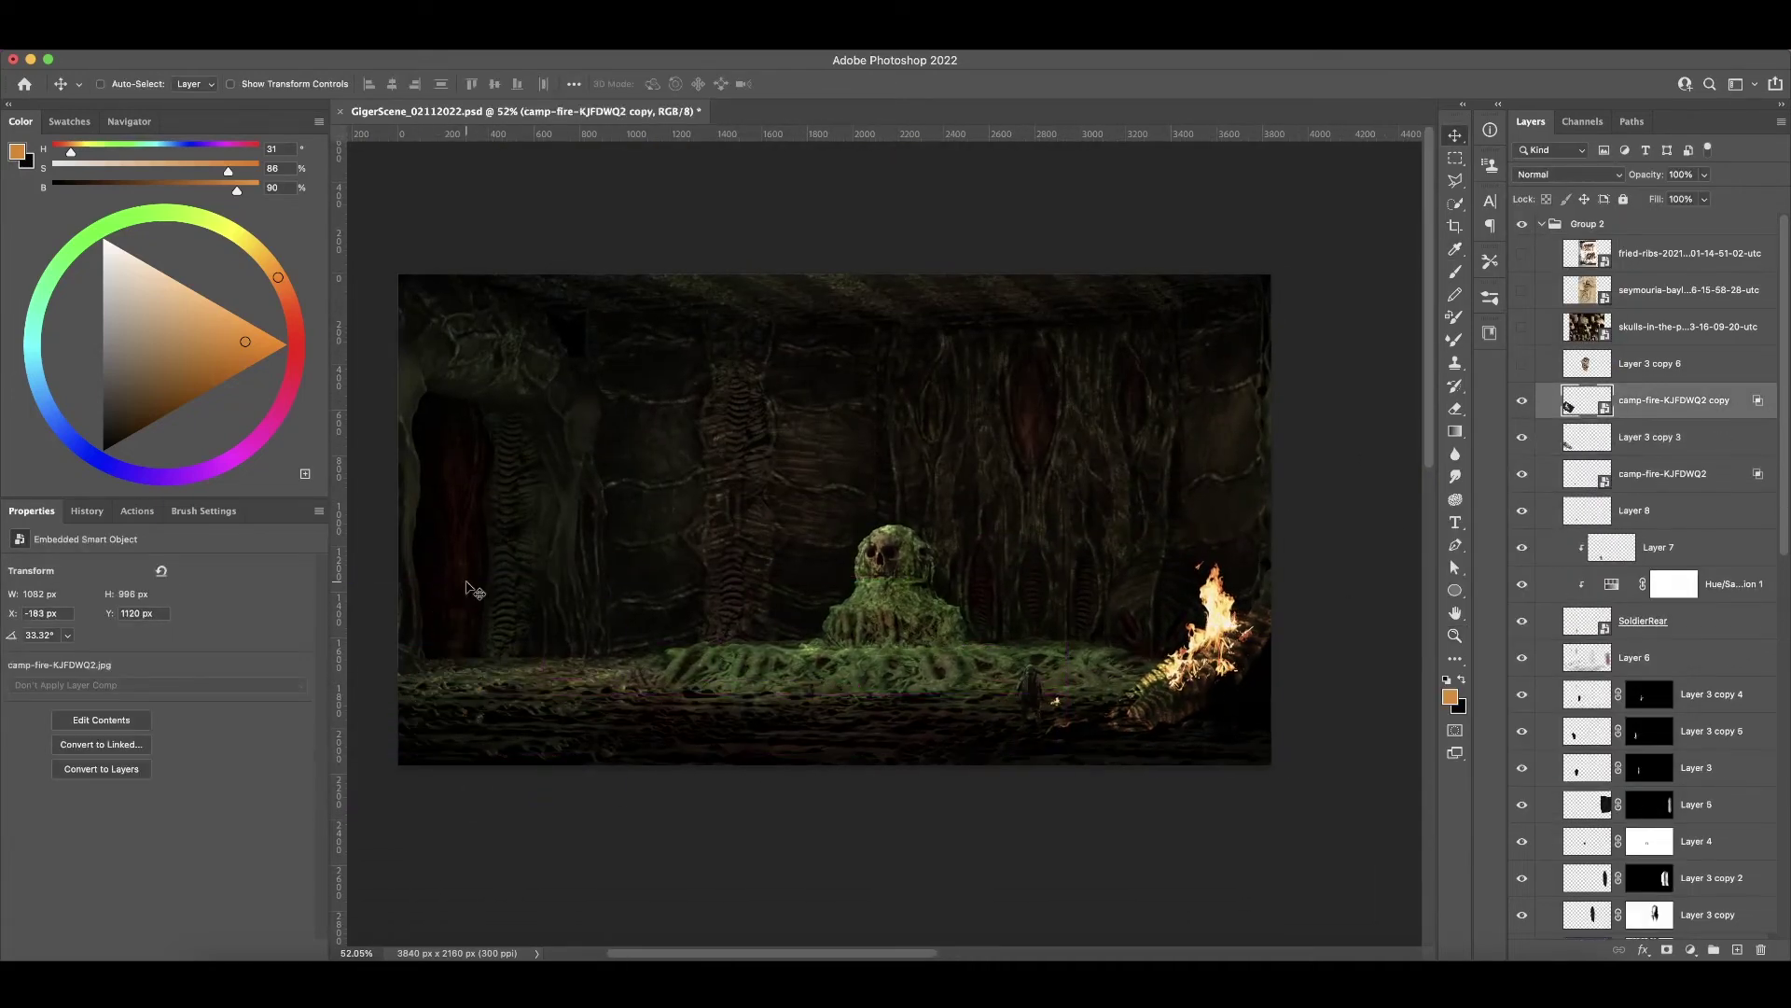
{"action": "key", "text": "BackSpace"}
{"action": "left_click", "coordinate": [1570, 175]}
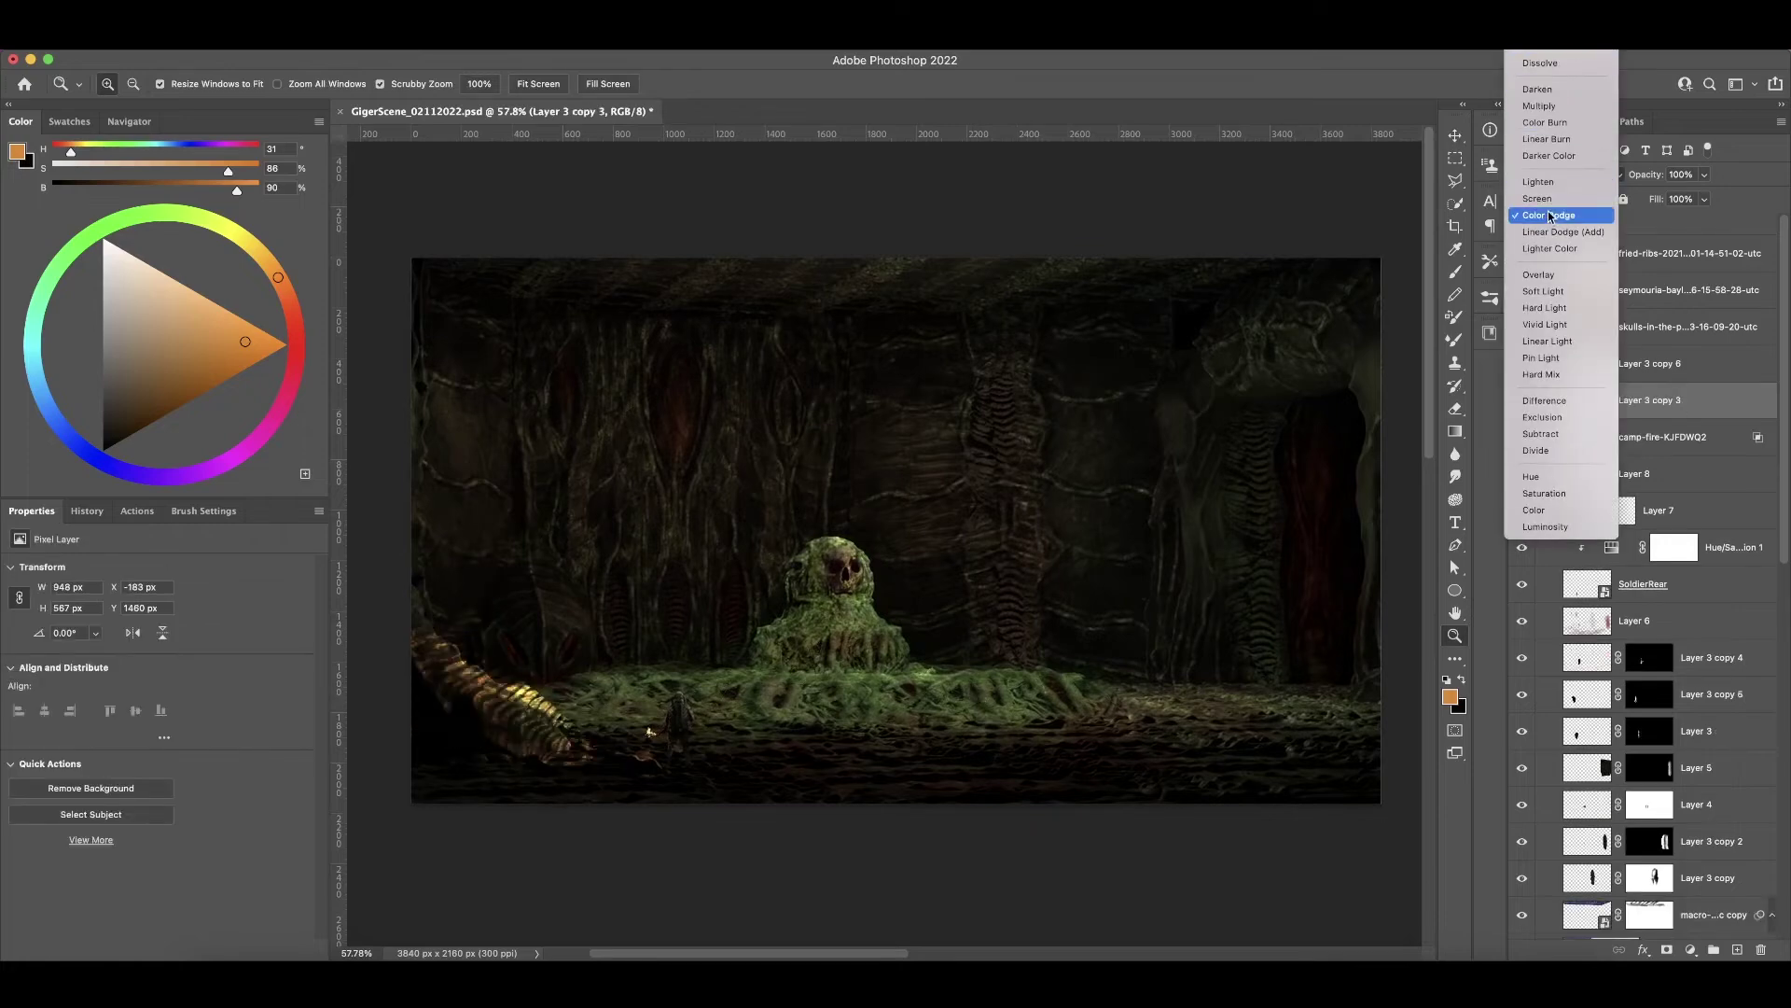
{"action": "left_click", "coordinate": [1544, 291]}
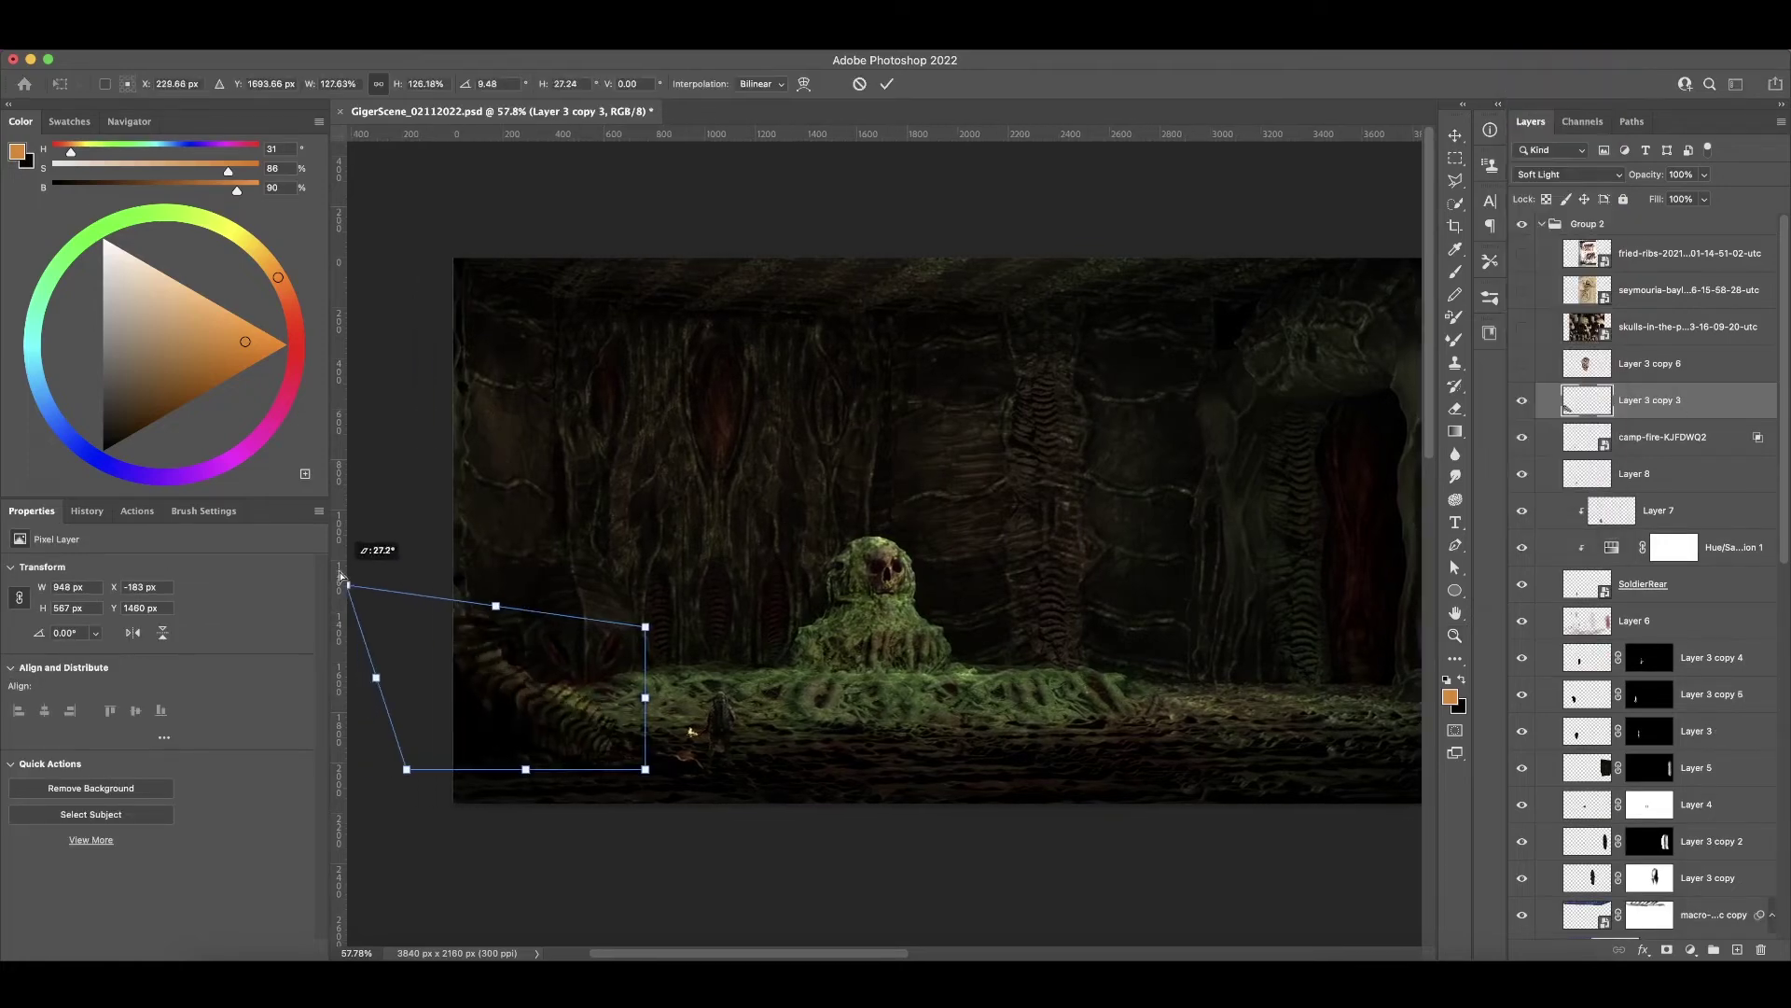
- Fit the ribbed texture over the skull mound's front and darken it with Levels
{"action": "left_click", "coordinate": [1526, 446]}
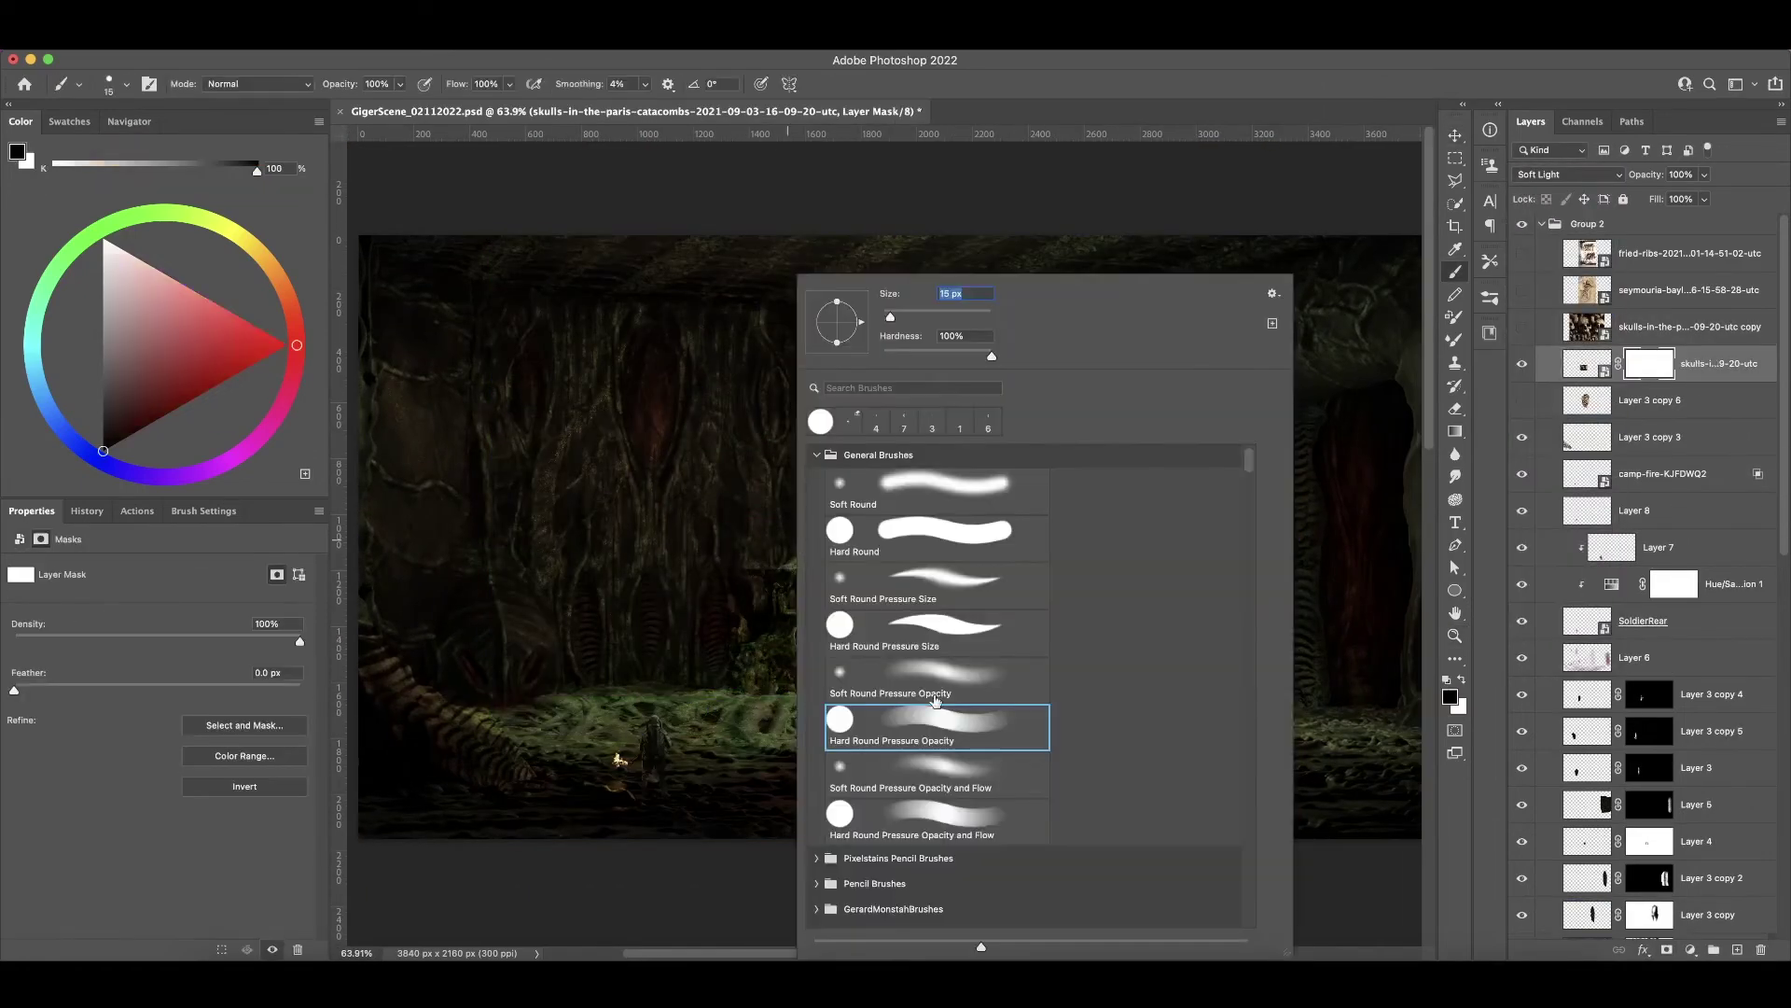
{"action": "double_click", "coordinate": [936, 692]}
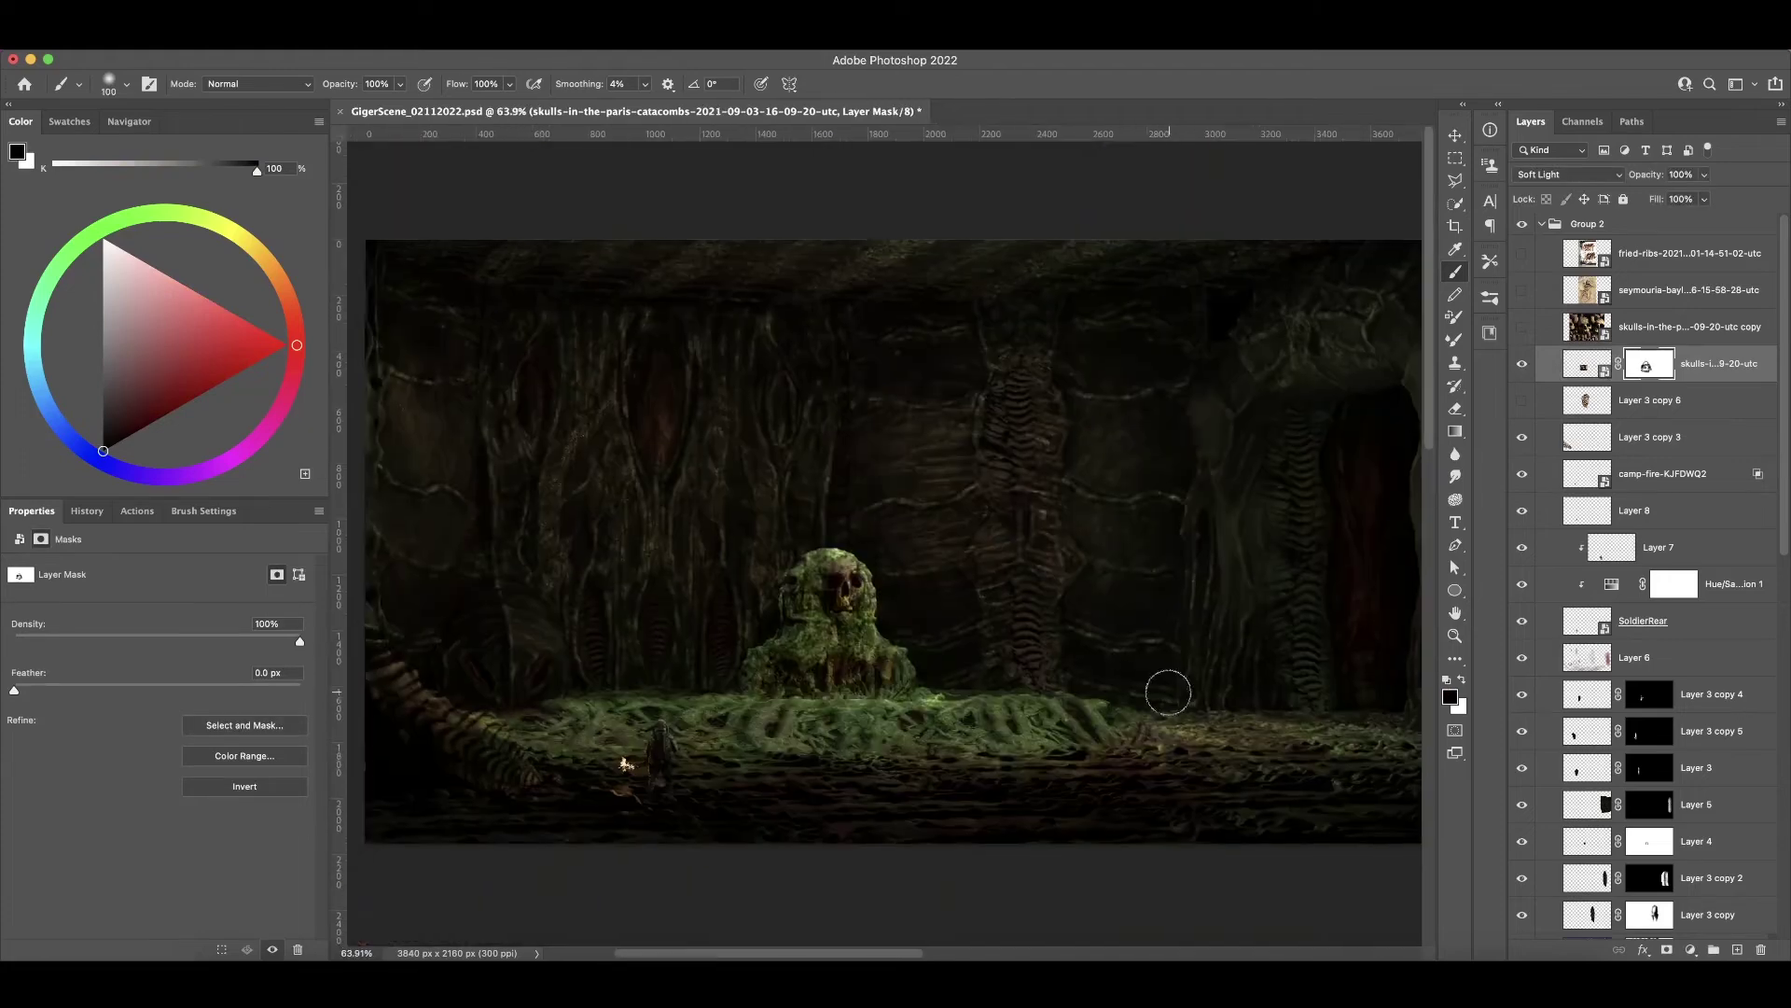
{"action": "key", "text": "z"}
{"action": "left_click_drag", "start_coordinate": [1045, 602], "coordinate": [1102, 602]}
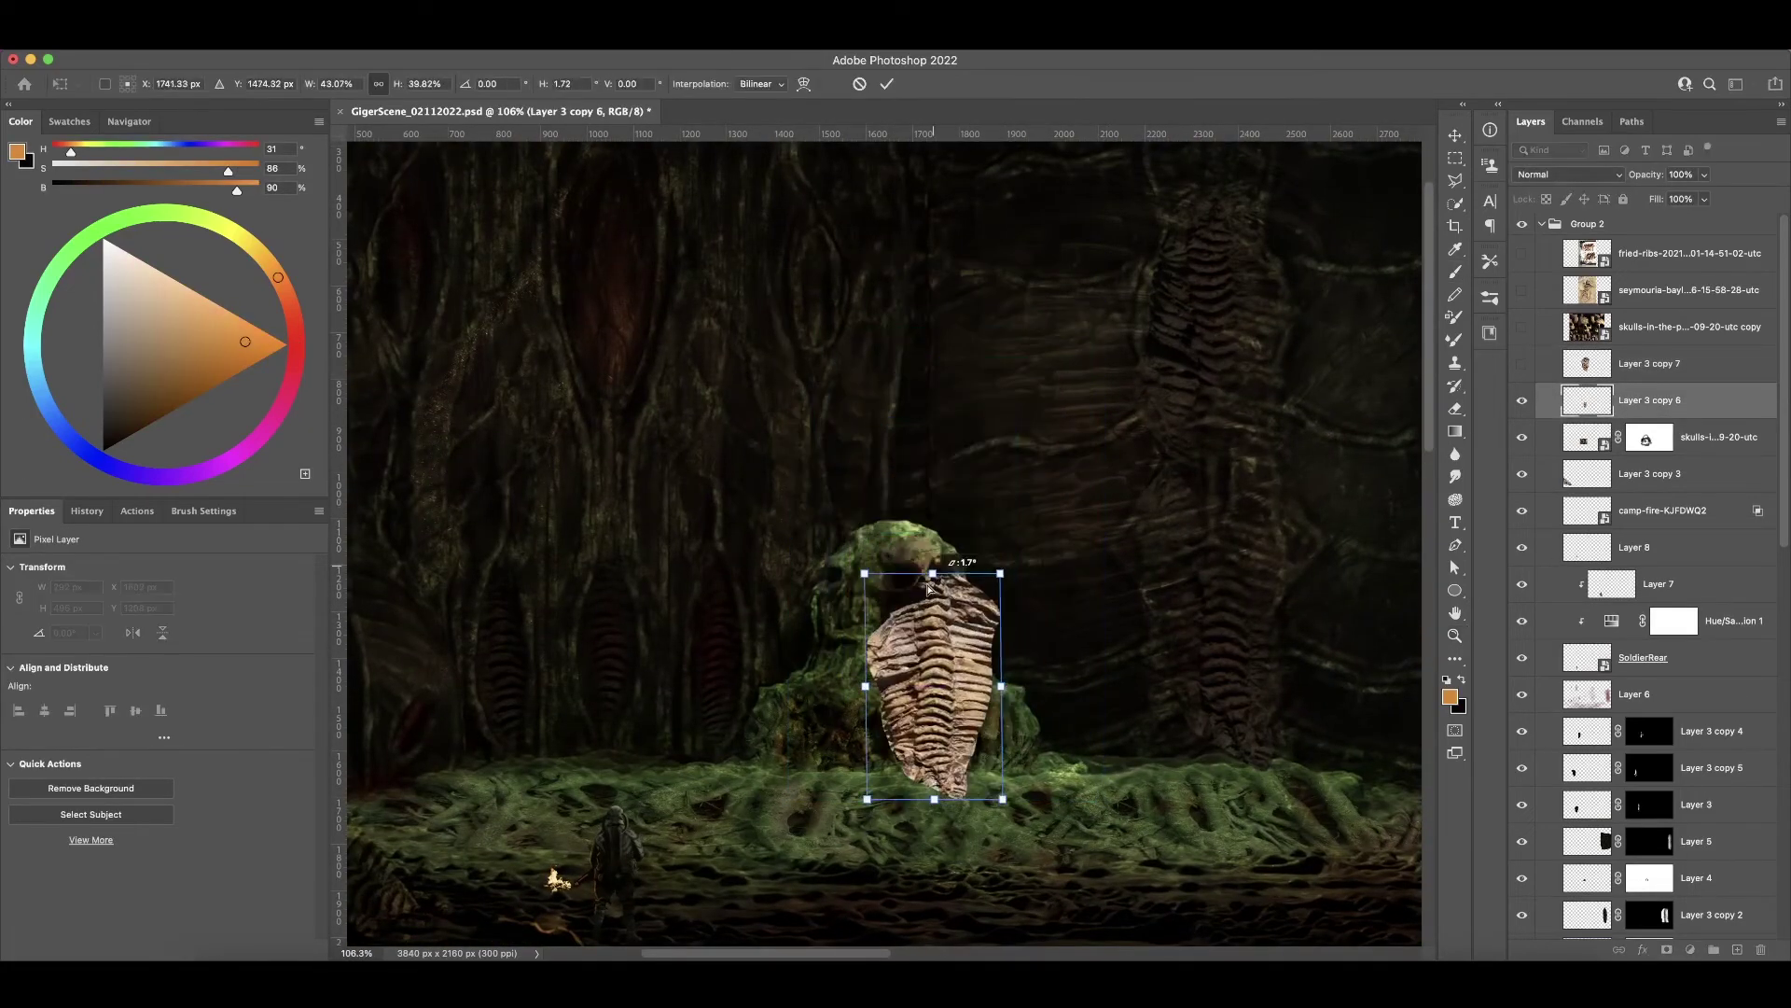
{"action": "key", "text": "Return"}
{"action": "key", "text": "ctrl+l"}
{"action": "left_click_drag", "start_coordinate": [1517, 408], "coordinate": [1551, 408]}
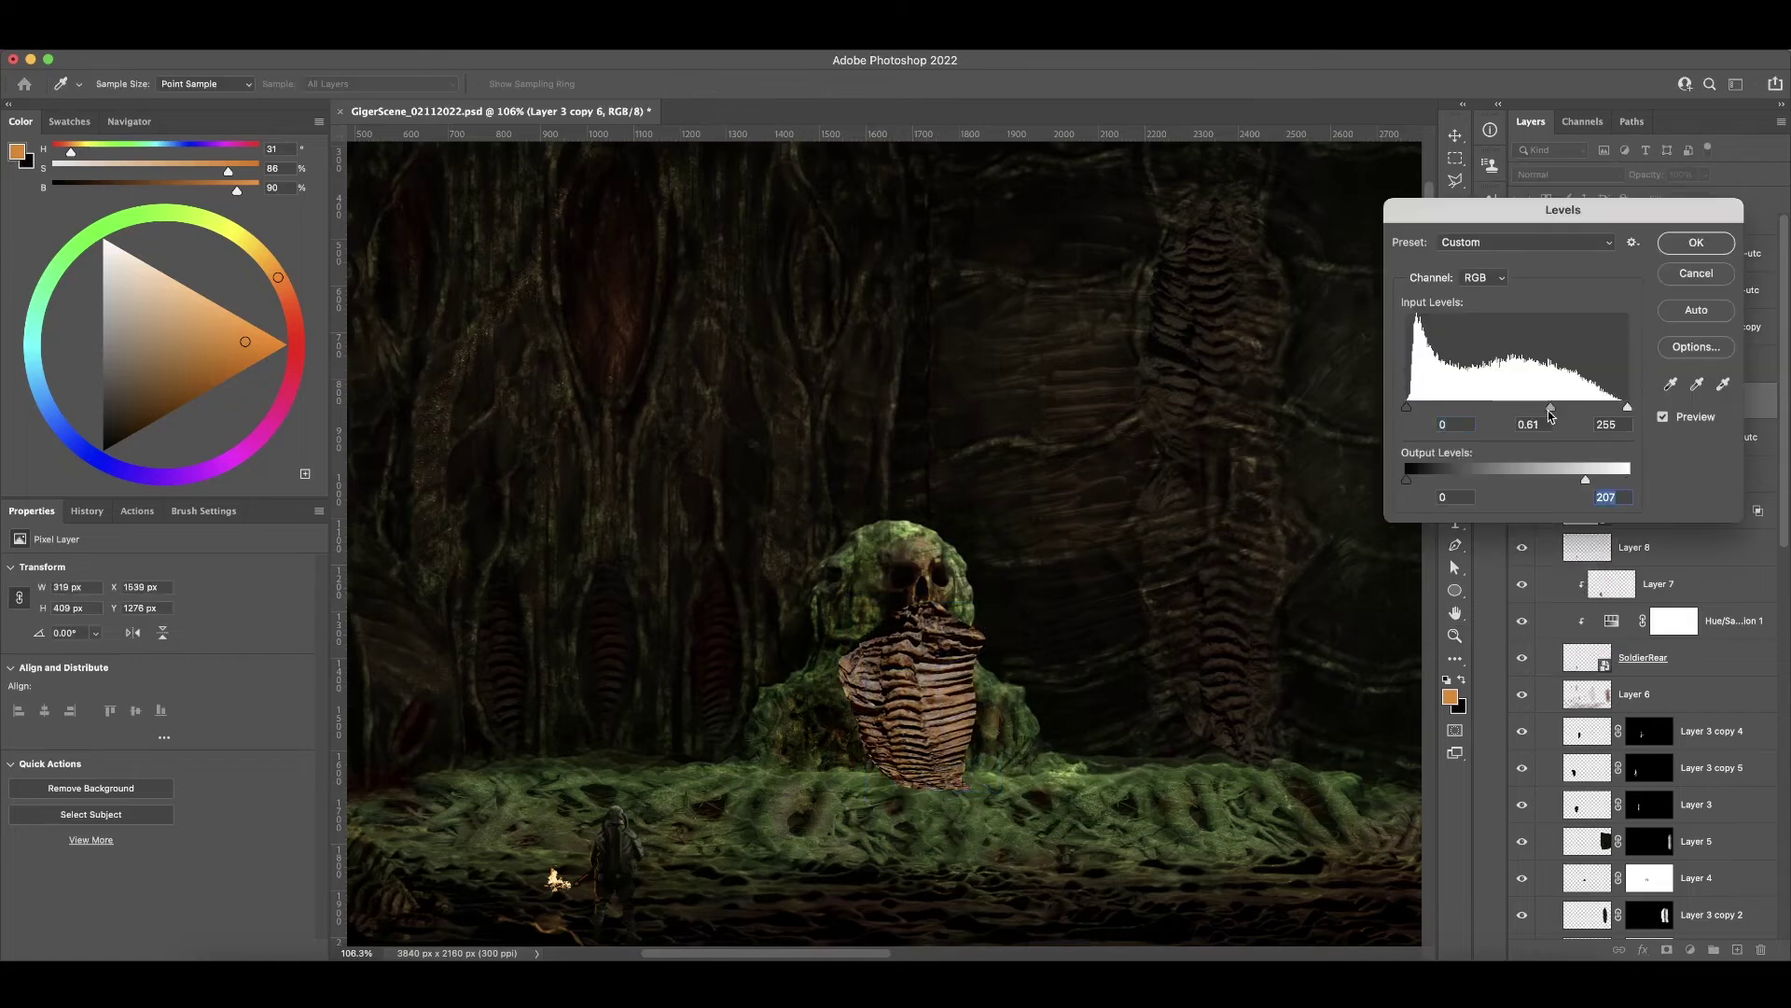
{"action": "key", "text": "Return"}
- Colorize the mound's ribbed texture, set it to Darken blending, and add a mask
{"action": "key", "text": "ctrl+u"}
{"action": "key", "text": "Return"}
{"action": "left_click", "coordinate": [1568, 174]}
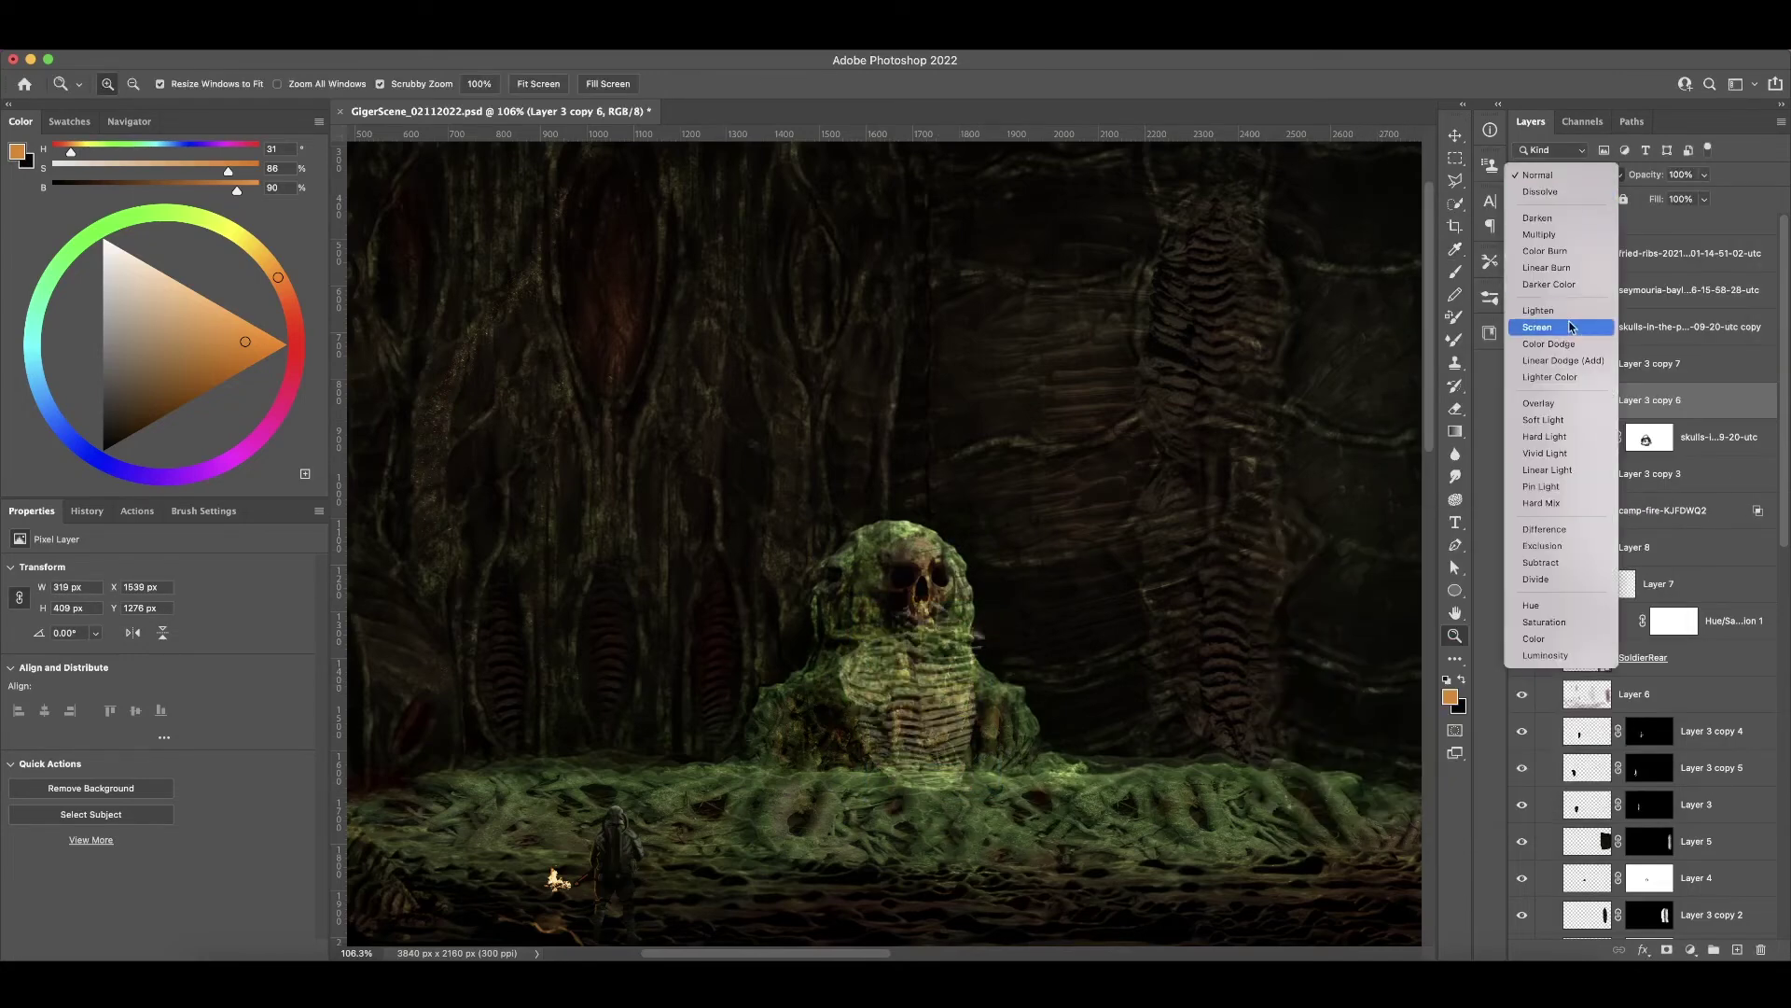
{"action": "left_click", "coordinate": [1549, 240]}
{"action": "left_click", "coordinate": [1667, 950]}
{"action": "key", "text": "b"}
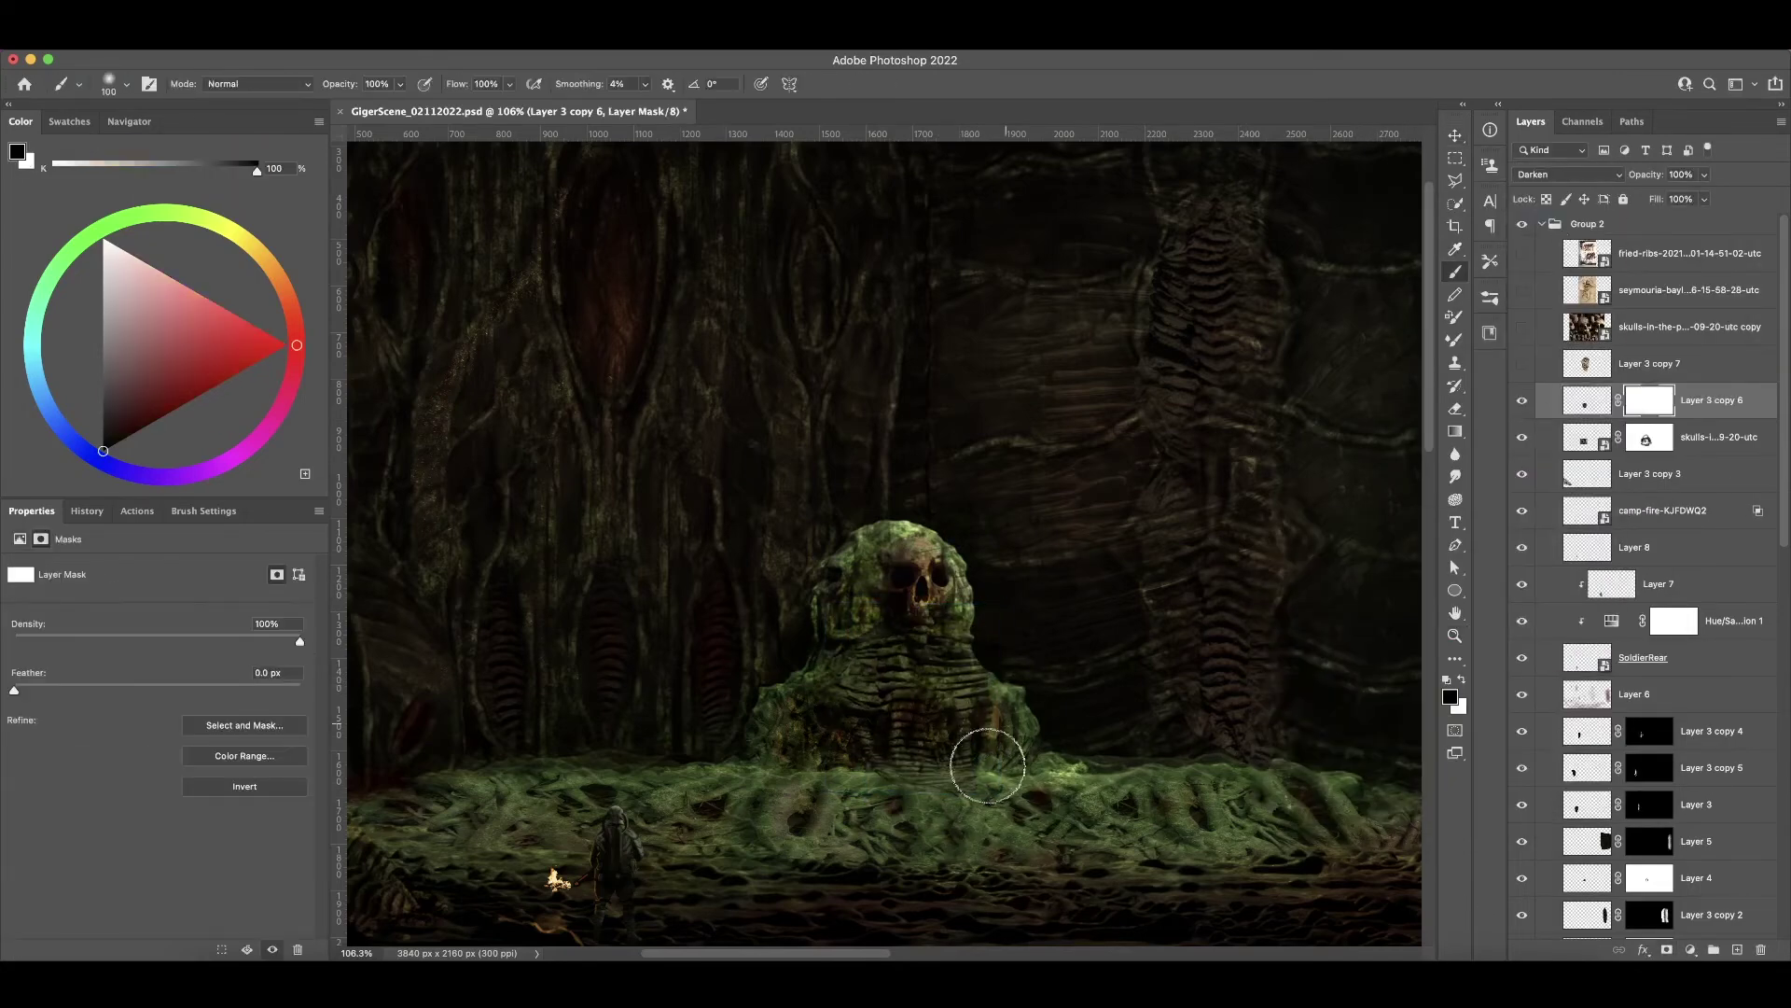
{"action": "scroll", "coordinate": [1139, 724], "scroll_direction": "down", "scroll_amount": 5, "text": "alt"}
{"action": "scroll", "coordinate": [1138, 705], "scroll_direction": "down", "scroll_amount": 1, "text": "alt"}
{"action": "key", "text": "z"}
{"action": "left_click_drag", "start_coordinate": [1127, 720], "coordinate": [1062, 745]}
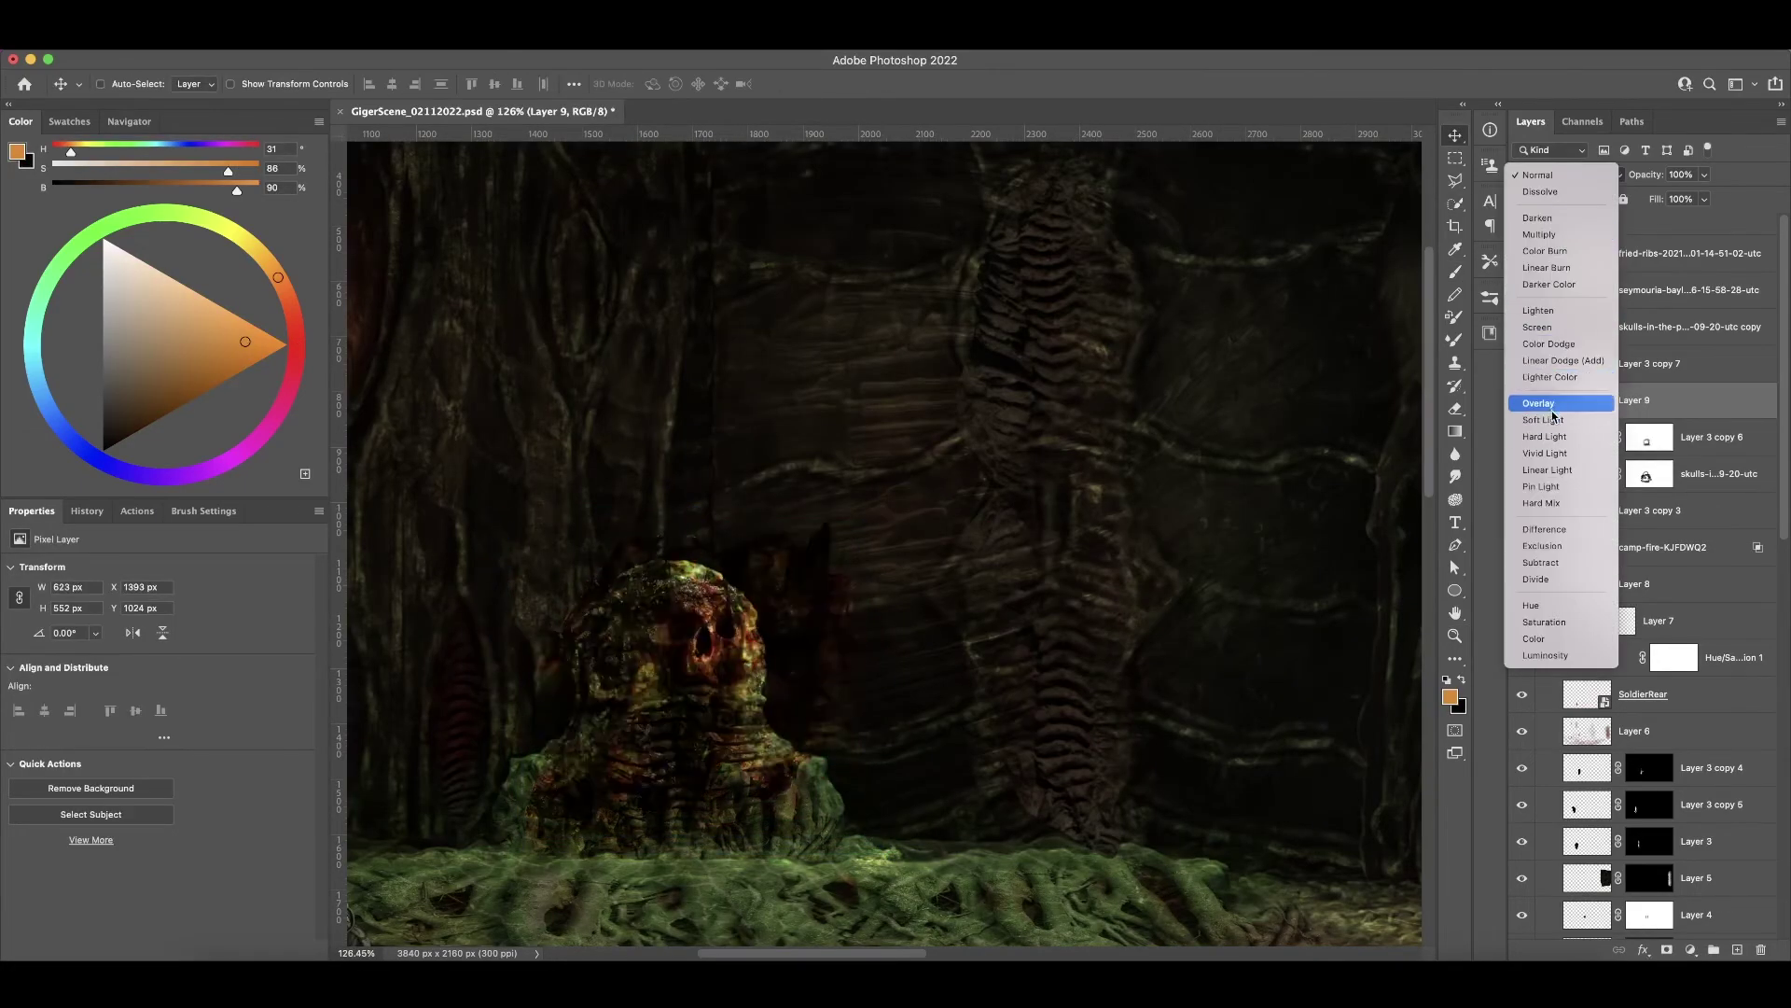
- Squash the pasted ribs onto the skull mound's base and blend them as Color at 55%
{"action": "left_click_drag", "start_coordinate": [709, 631], "coordinate": [747, 682]}
{"action": "key", "text": "ctrl+t"}
{"action": "left_click_drag", "start_coordinate": [820, 541], "coordinate": [813, 695]}
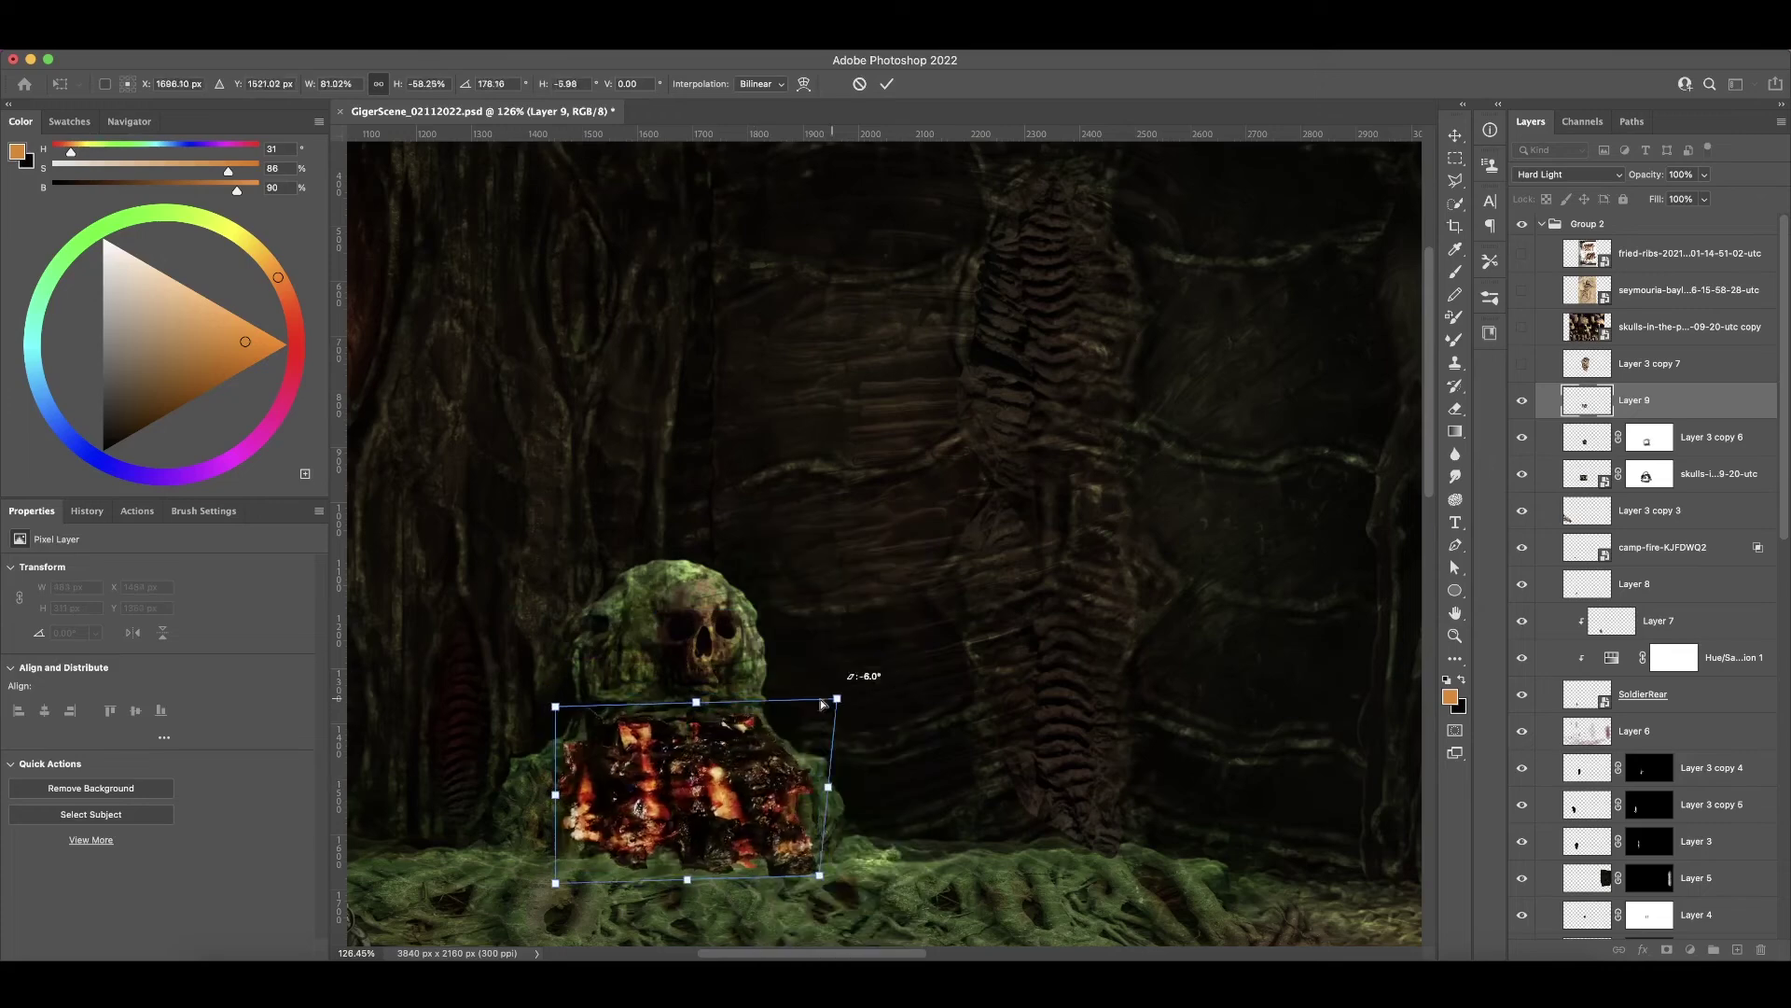
{"action": "left_click_drag", "start_coordinate": [697, 702], "coordinate": [698, 728]}
{"action": "key", "text": "Return"}
{"action": "key", "text": "5"}
{"action": "key", "text": "5"}
{"action": "key", "text": "z"}
{"action": "left_click", "coordinate": [1569, 175]}
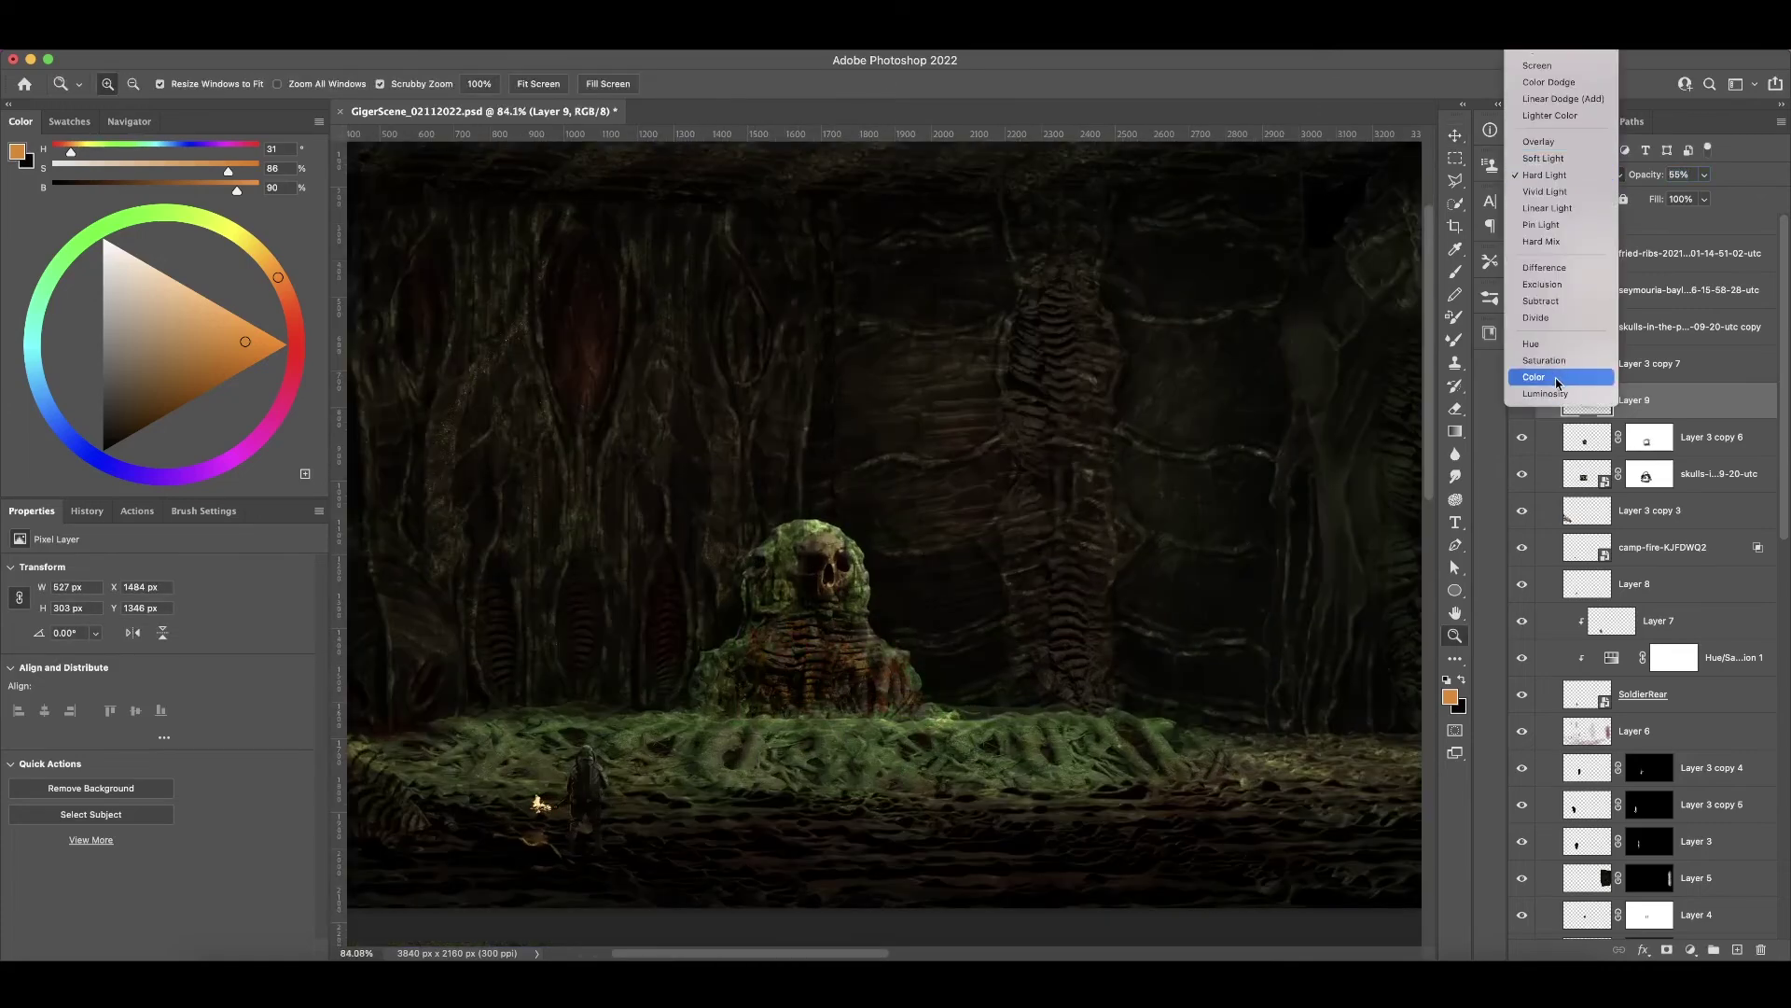
{"action": "left_click", "coordinate": [1549, 82]}
- Duplicate the ribs layer, mask the original, and load a 150 px sampled textured brush
{"action": "key", "text": "ctrl+j"}
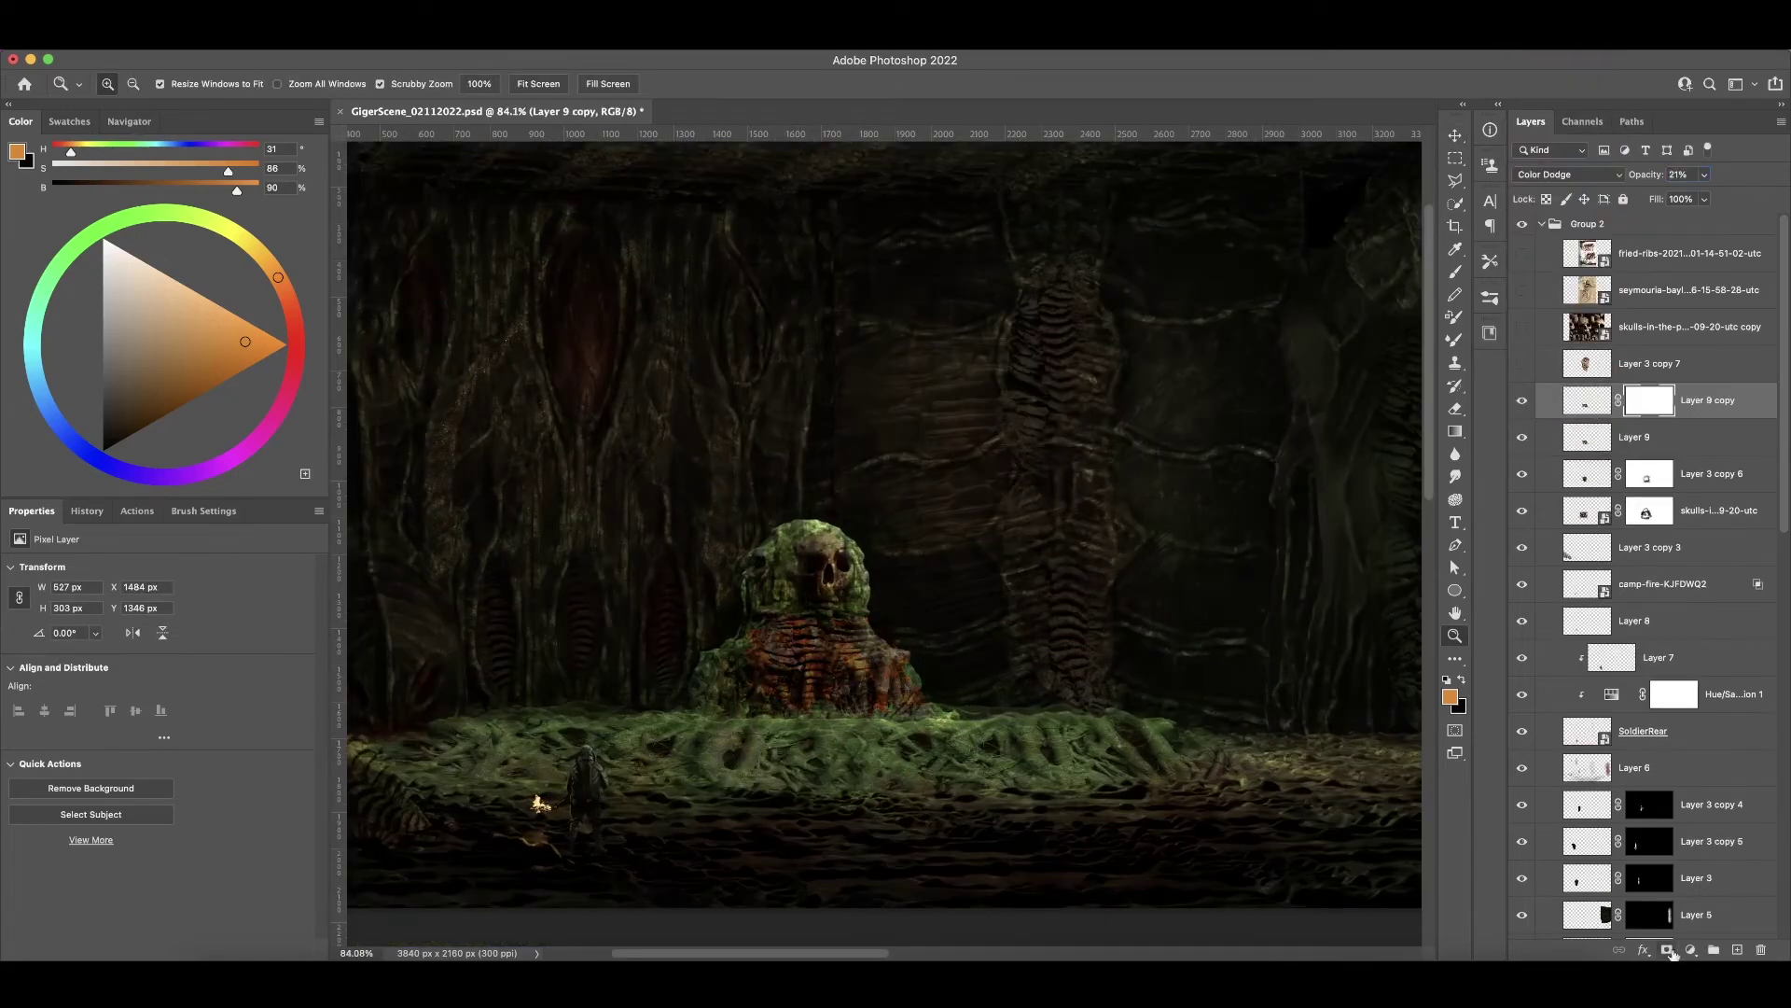
{"action": "key", "text": "b"}
{"action": "left_click", "coordinate": [1635, 436]}
{"action": "left_click", "coordinate": [1667, 949]}
{"action": "right_click", "coordinate": [875, 693]}
{"action": "key", "text": "Return"}
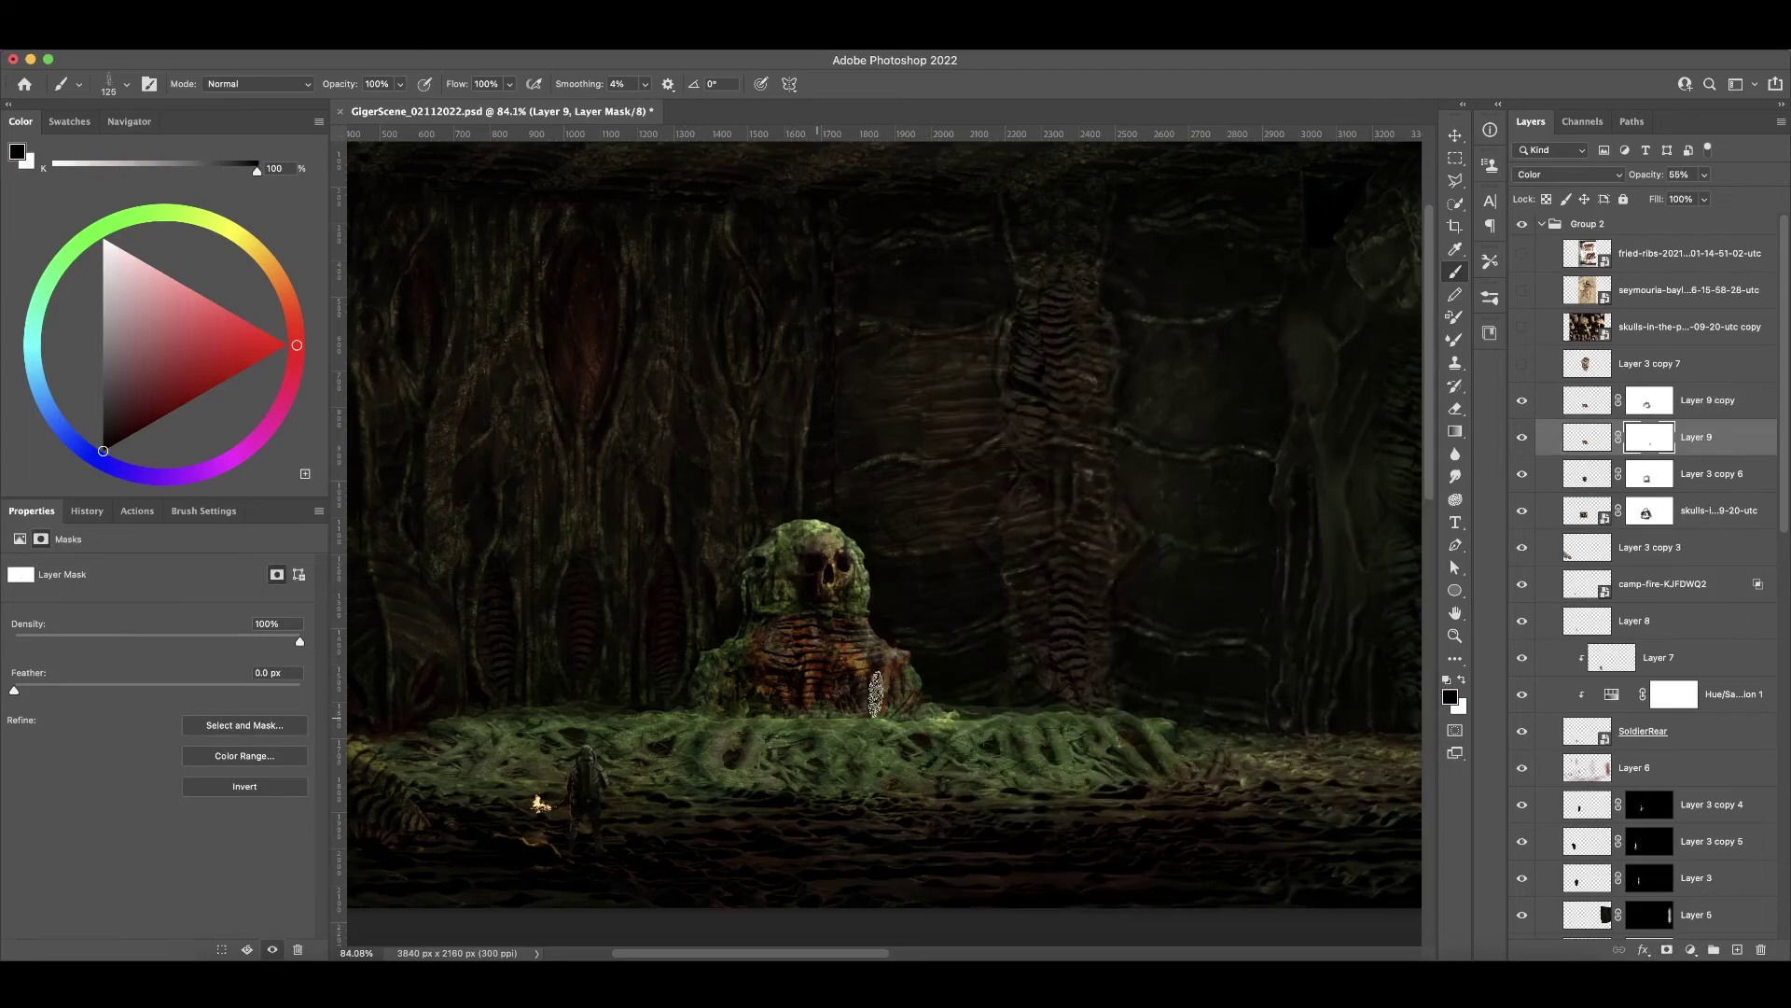
{"action": "key", "text": "bracketright"}
{"action": "key", "text": "bracketright"}
{"action": "key", "text": "bracketright"}
{"action": "scroll", "coordinate": [936, 699], "scroll_direction": "up", "scroll_amount": 5, "text": "alt"}
{"action": "scroll", "coordinate": [1513, 529], "scroll_direction": "down", "scroll_amount": 3}
{"action": "left_click", "coordinate": [1213, 565]}
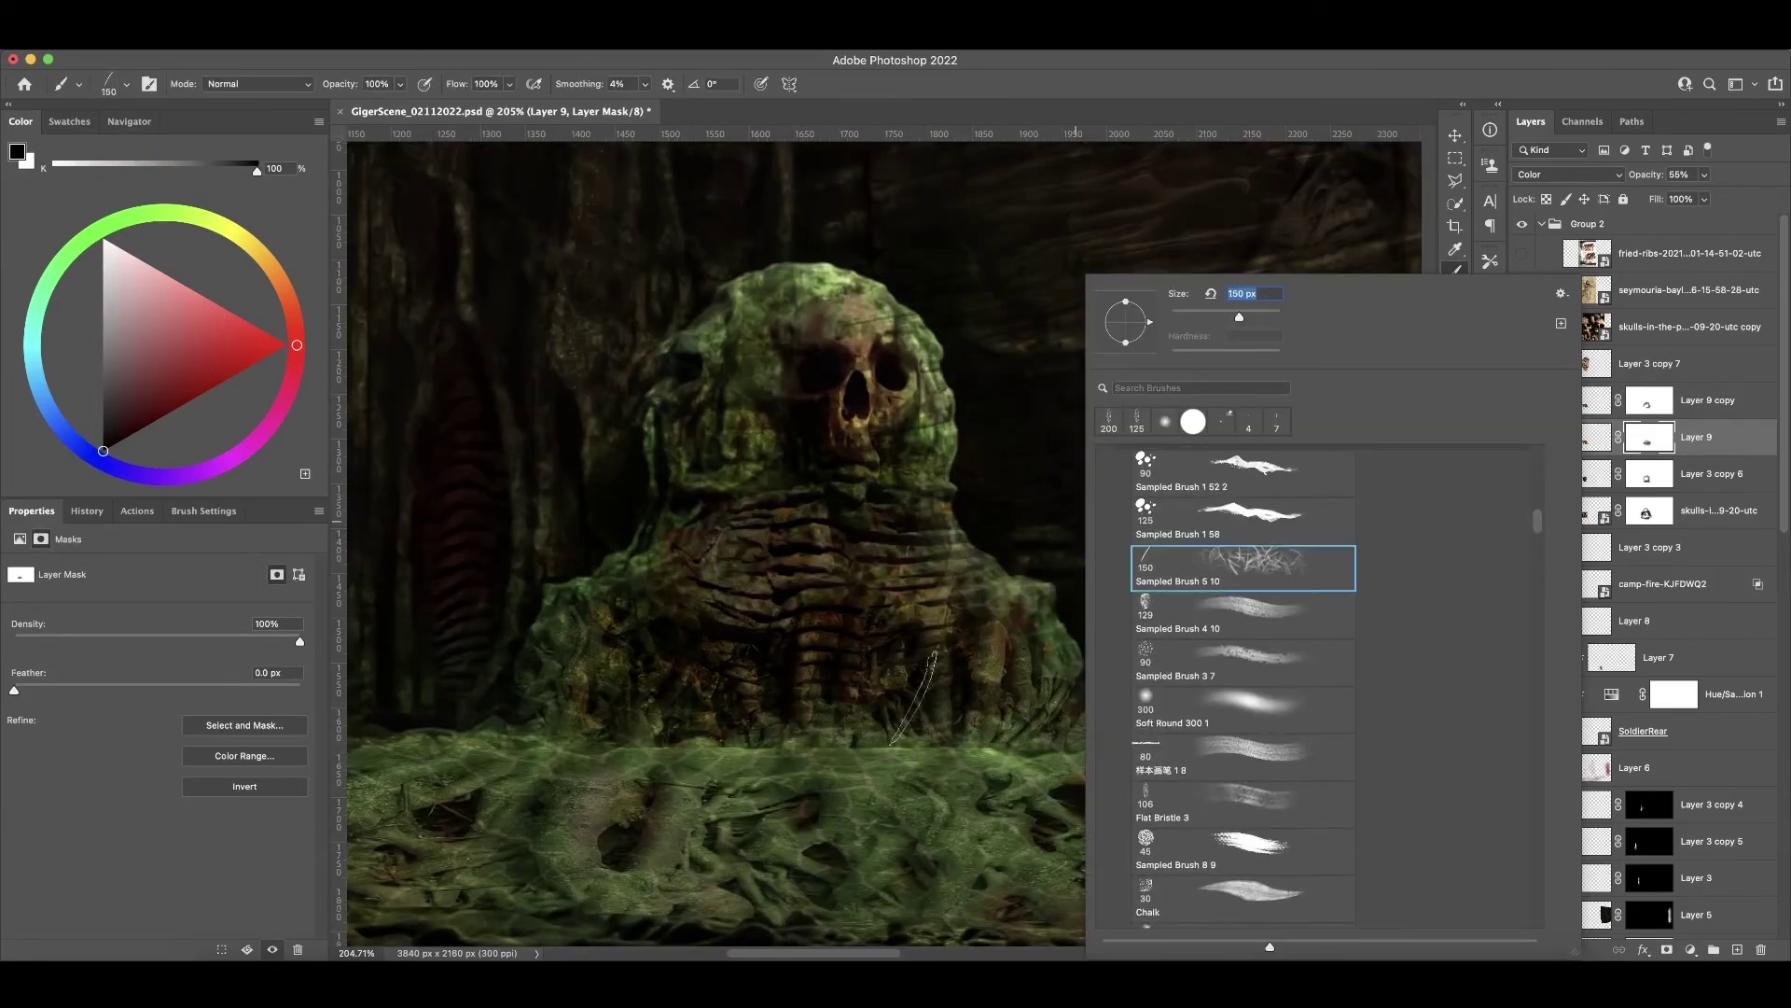
{"action": "key", "text": "Return"}
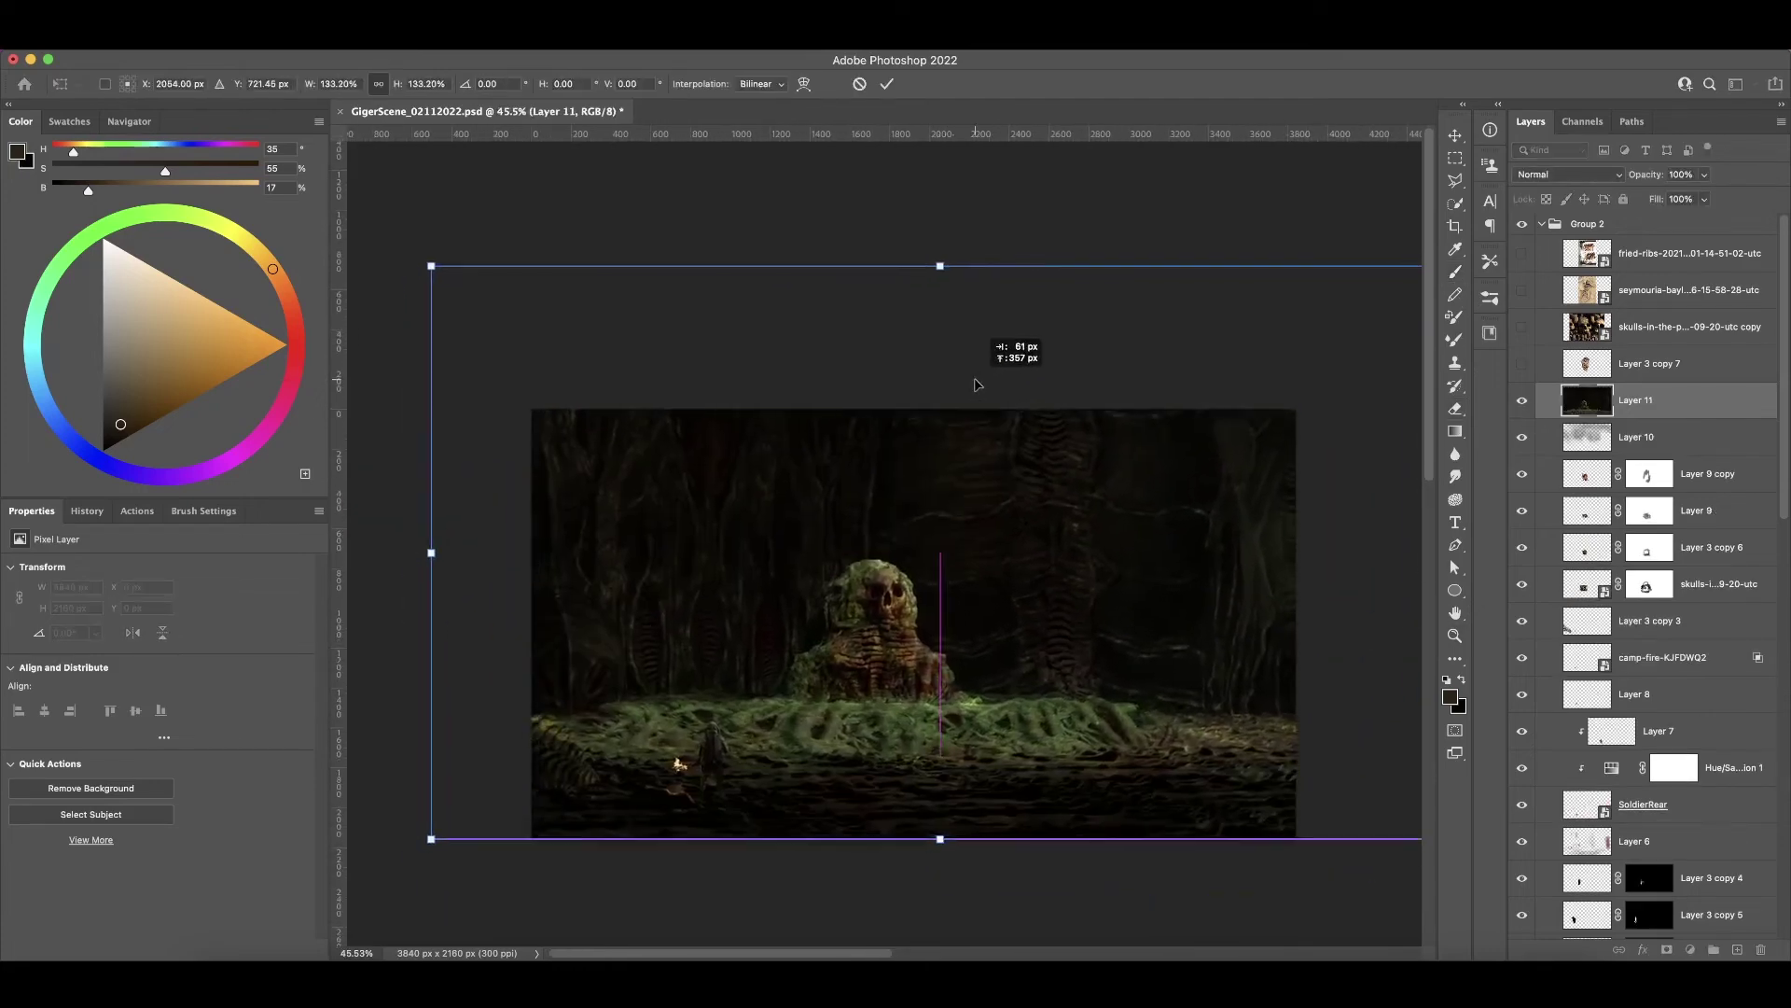
- Shrink the dark overlay to about 118%, then duplicate Layer 7 and move the copy up the stack
{"action": "left_click_drag", "start_coordinate": [975, 385], "coordinate": [947, 379]}
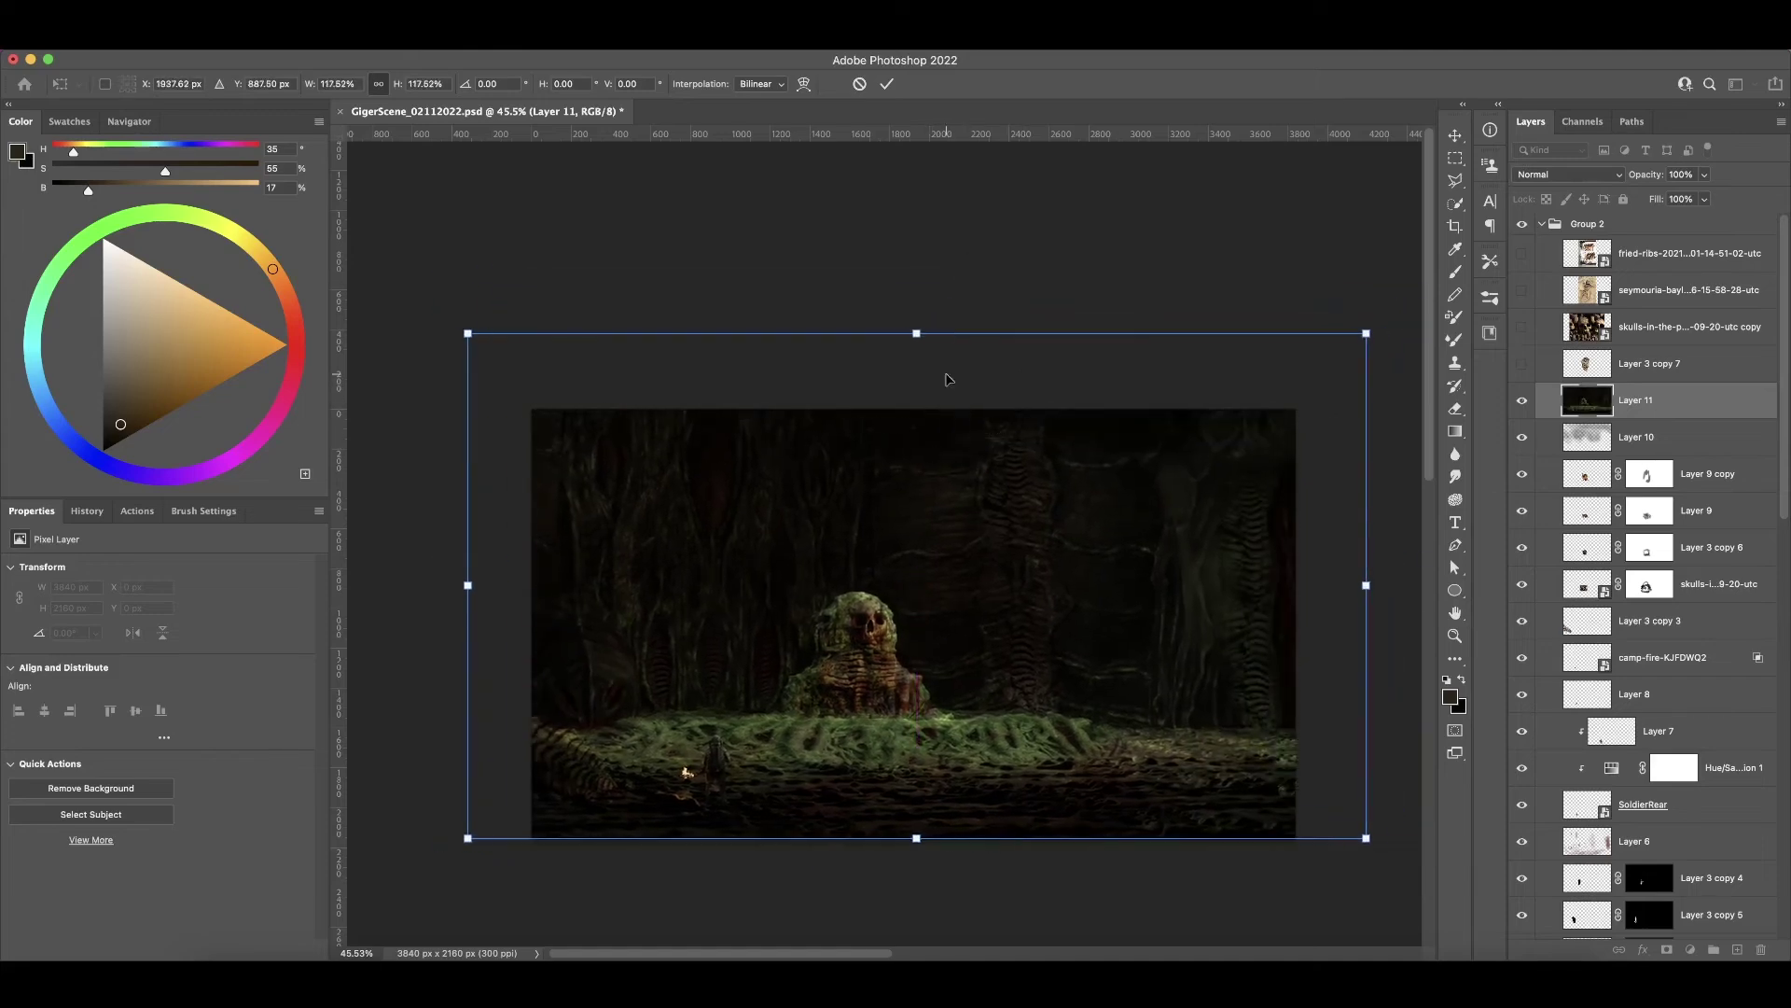
{"action": "key", "text": "Return"}
{"action": "scroll", "coordinate": [1785, 520], "scroll_direction": "down", "scroll_amount": 3}
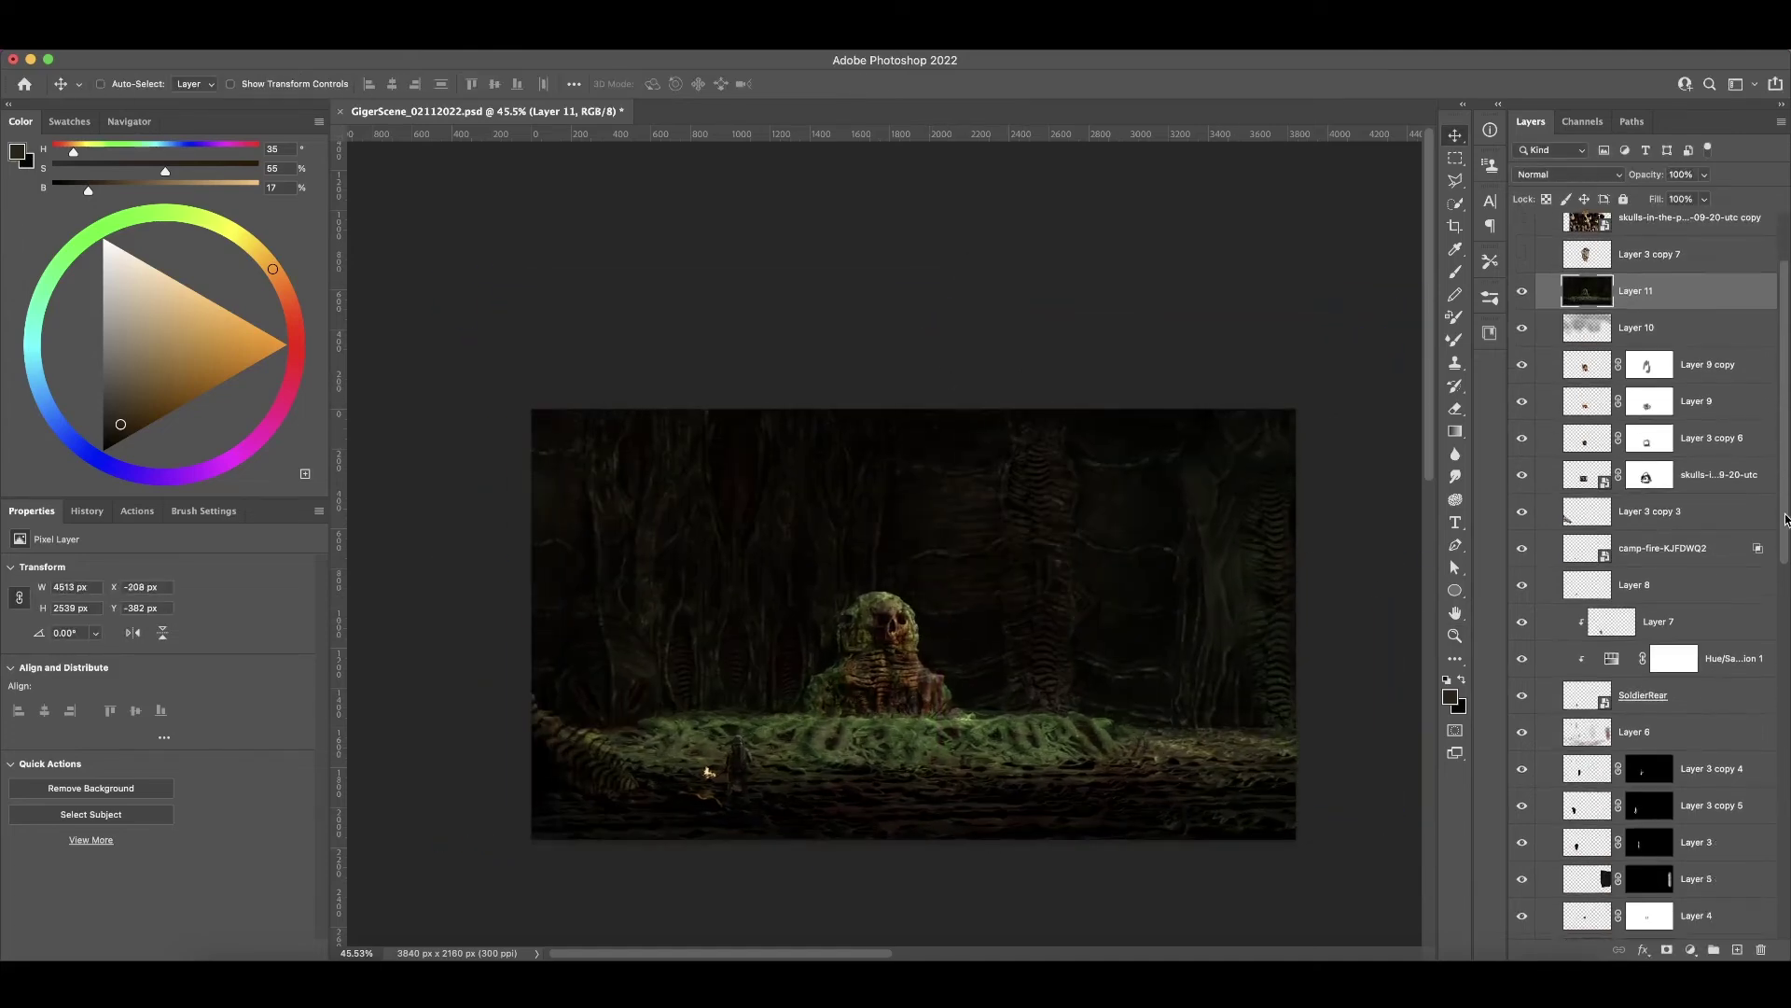
{"action": "left_click", "coordinate": [1659, 621]}
{"action": "key", "text": "ctrl+j"}
{"action": "left_click_drag", "start_coordinate": [1642, 621], "coordinate": [1642, 279]}
- Flip the Layer 7 copy horizontally, place it toward the right edge, and raise the soldier layer
{"action": "key", "text": "ctrl+t"}
{"action": "left_click_drag", "start_coordinate": [821, 741], "coordinate": [1118, 766]}
{"action": "right_click", "coordinate": [1120, 767]}
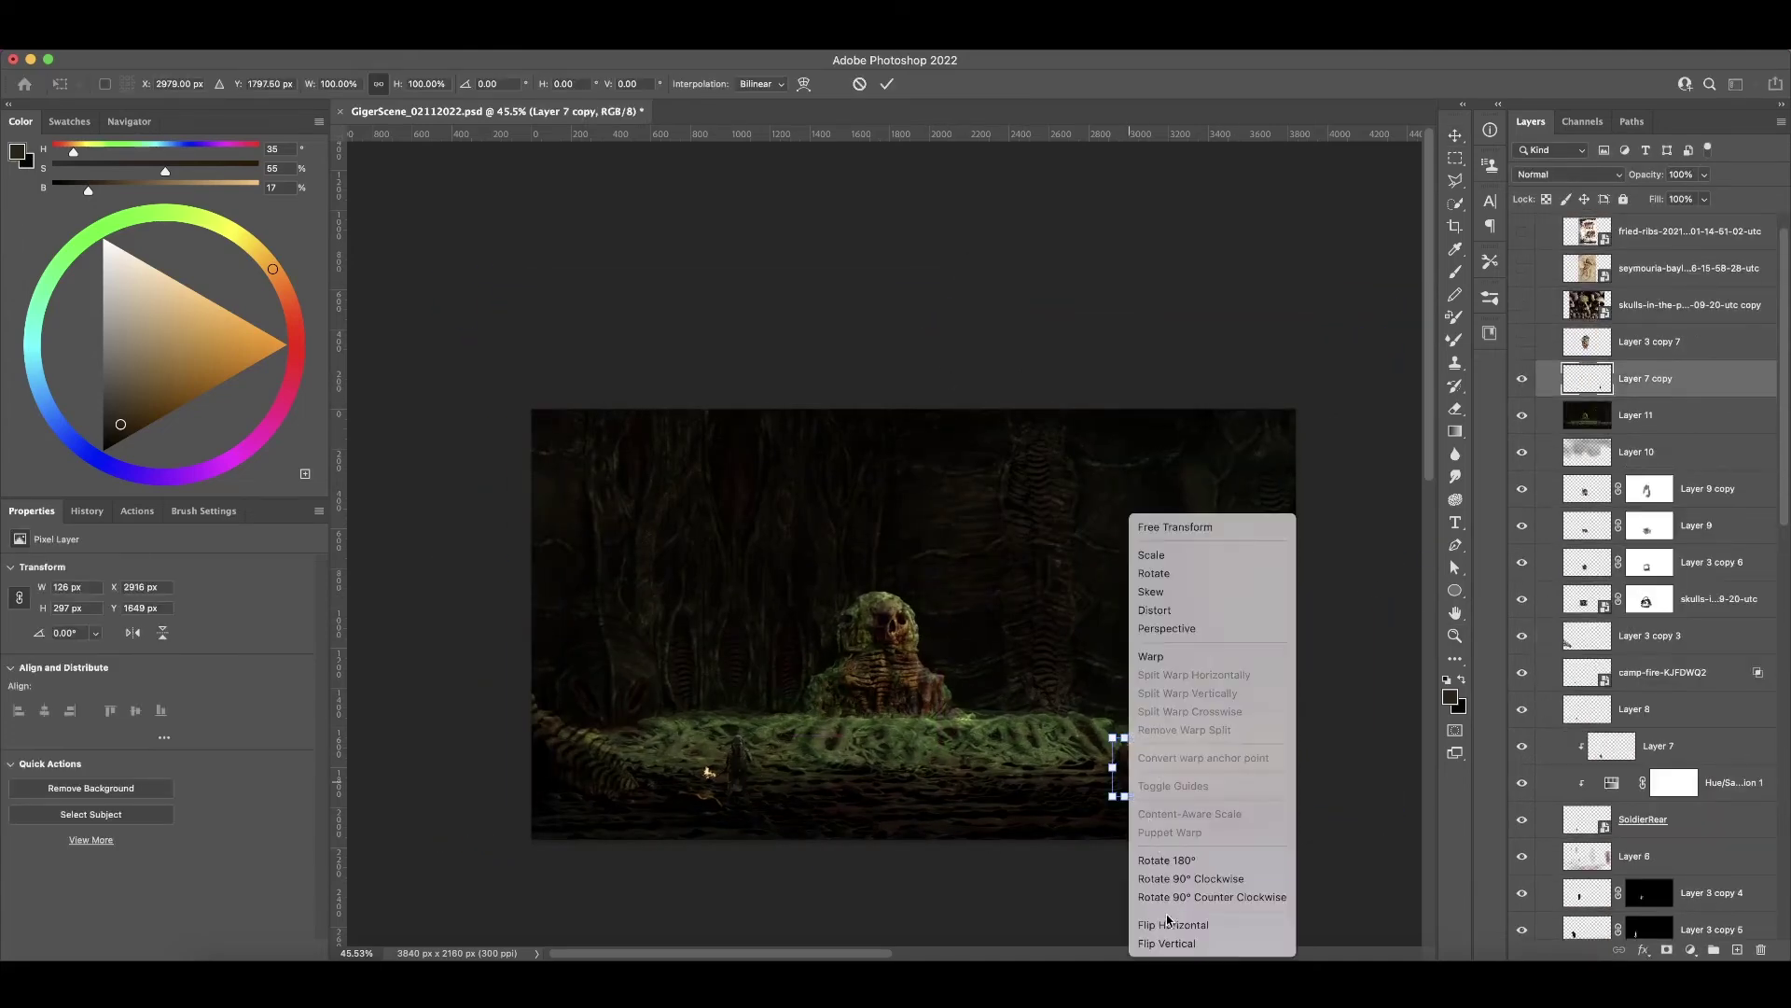
{"action": "left_click", "coordinate": [1167, 923]}
{"action": "key", "text": "Return"}
{"action": "left_click_drag", "start_coordinate": [1635, 709], "coordinate": [1654, 381]}
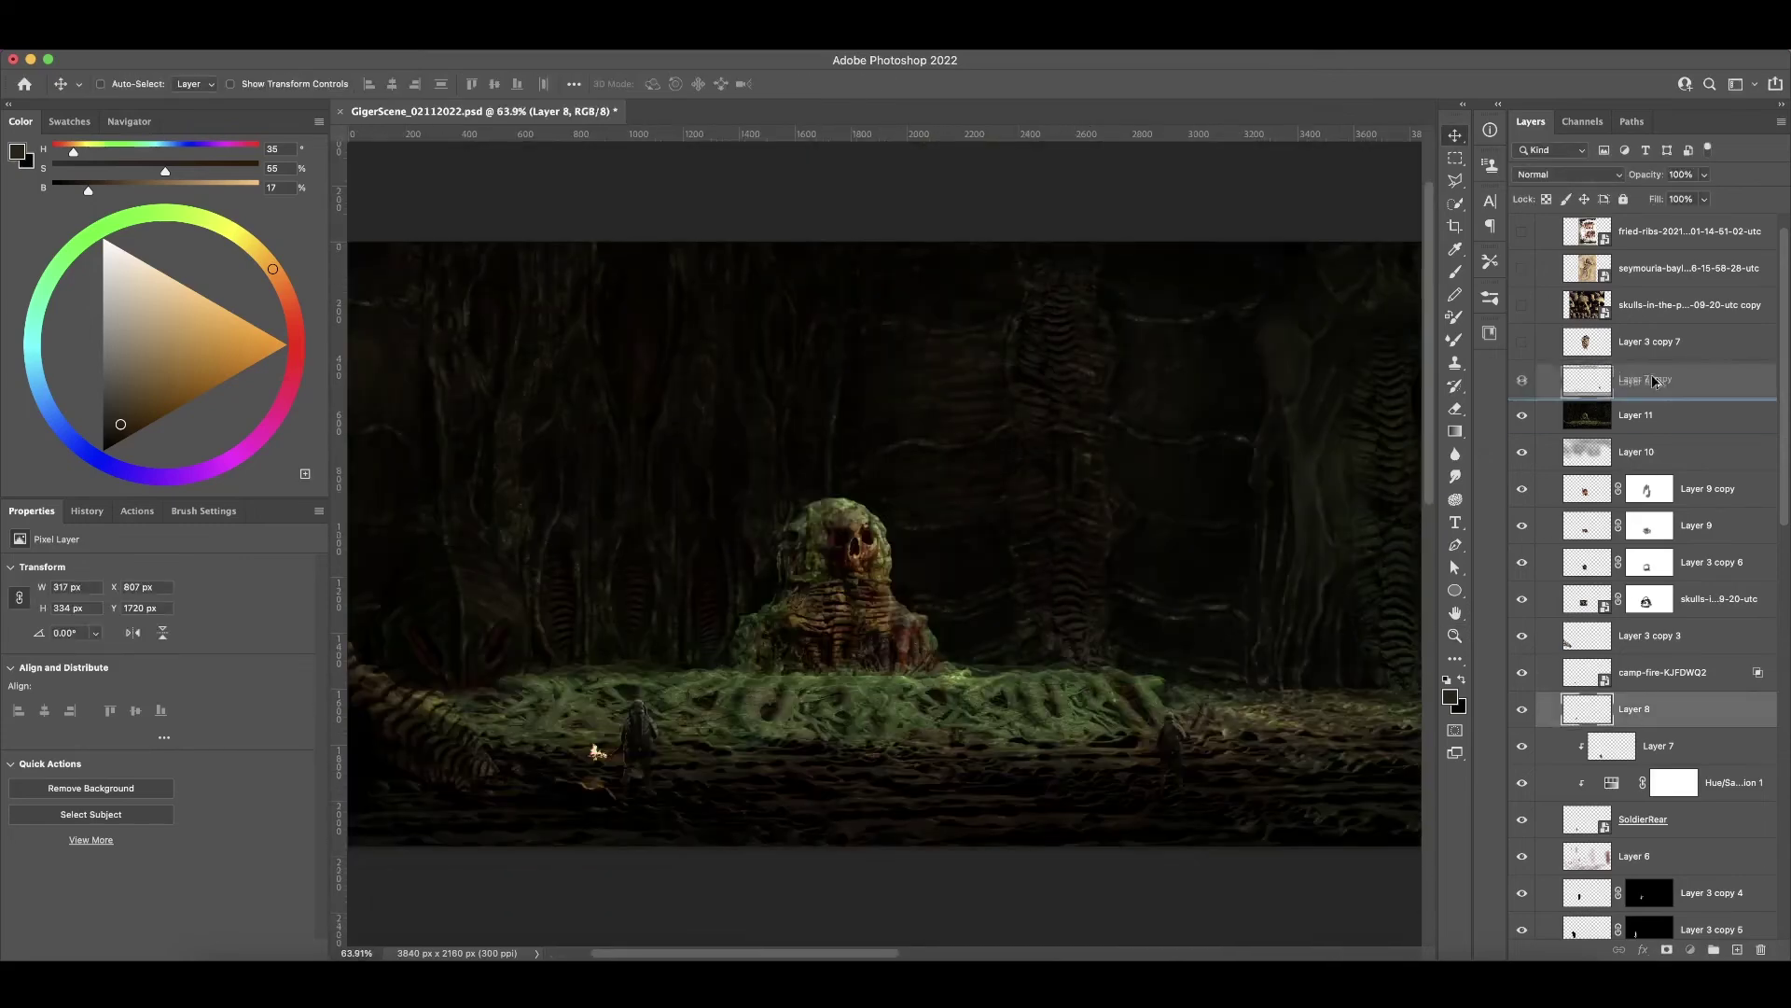
- Duplicate a soldier to the right, merge it into Layer 7 copy, and add another Levels-adjusted torch soldier
{"action": "left_click_drag", "start_coordinate": [575, 871], "coordinate": [1102, 859]}
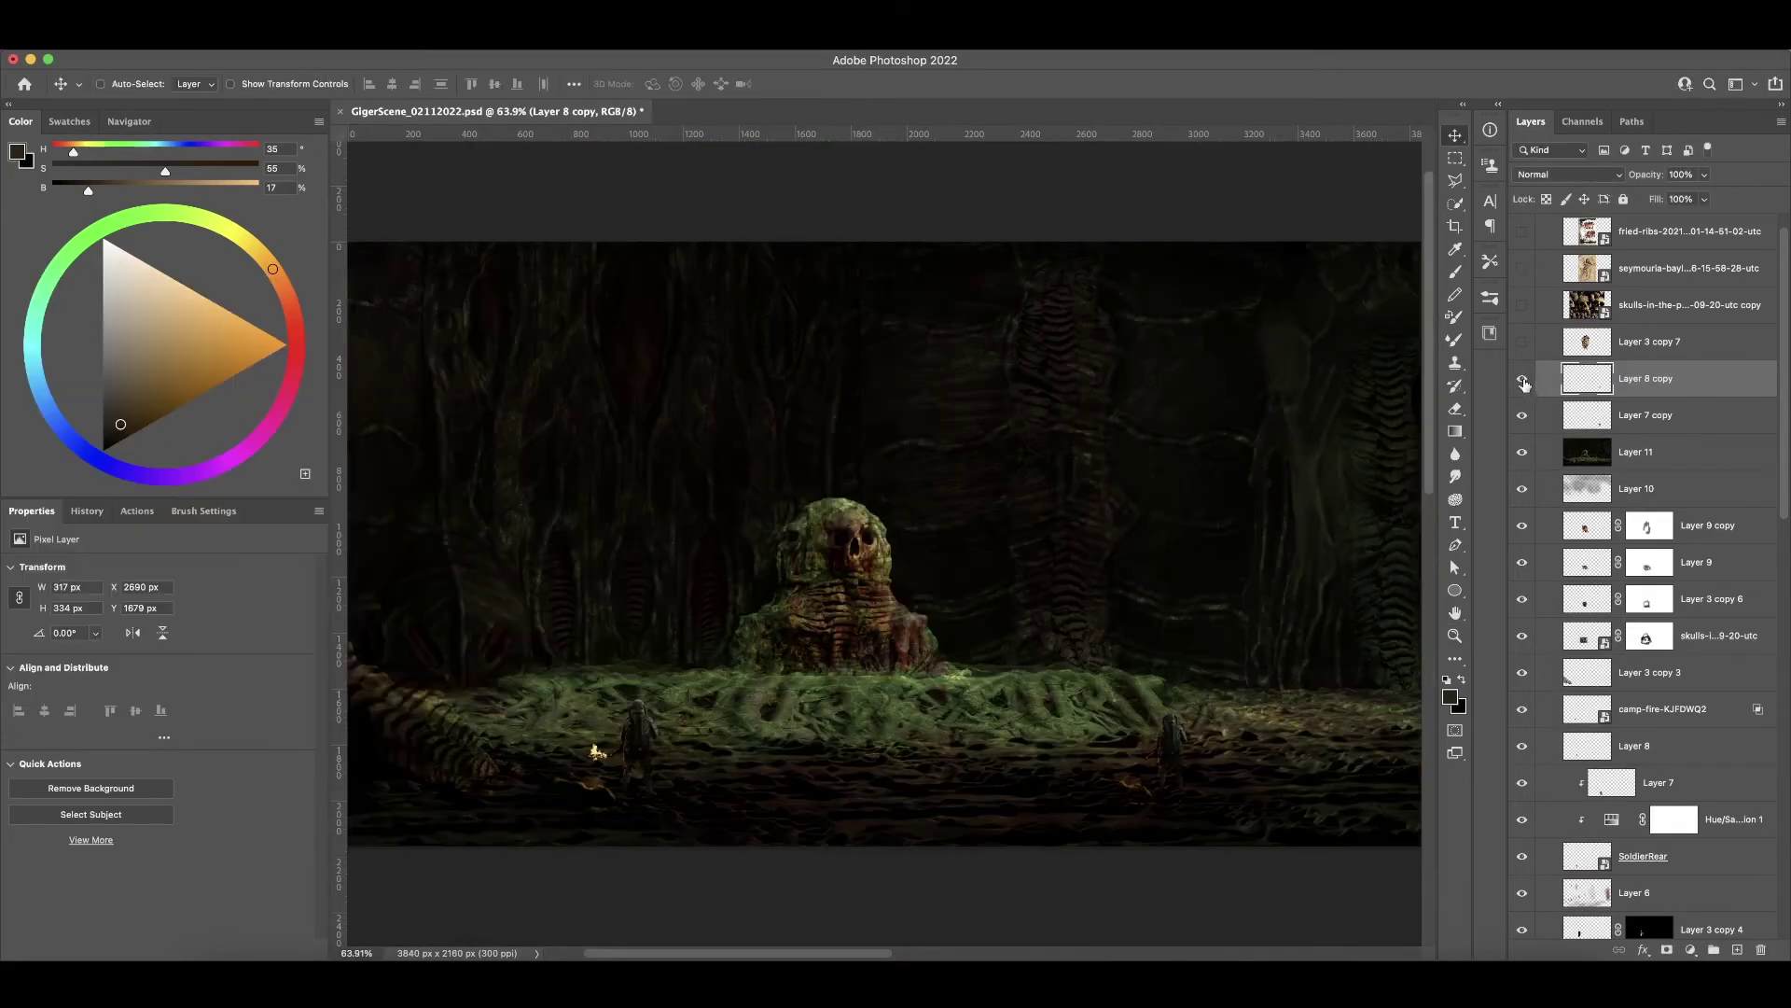
{"action": "key", "text": "z"}
{"action": "key", "text": "ctrl+e"}
{"action": "left_click_drag", "start_coordinate": [1660, 672], "coordinate": [1655, 373]}
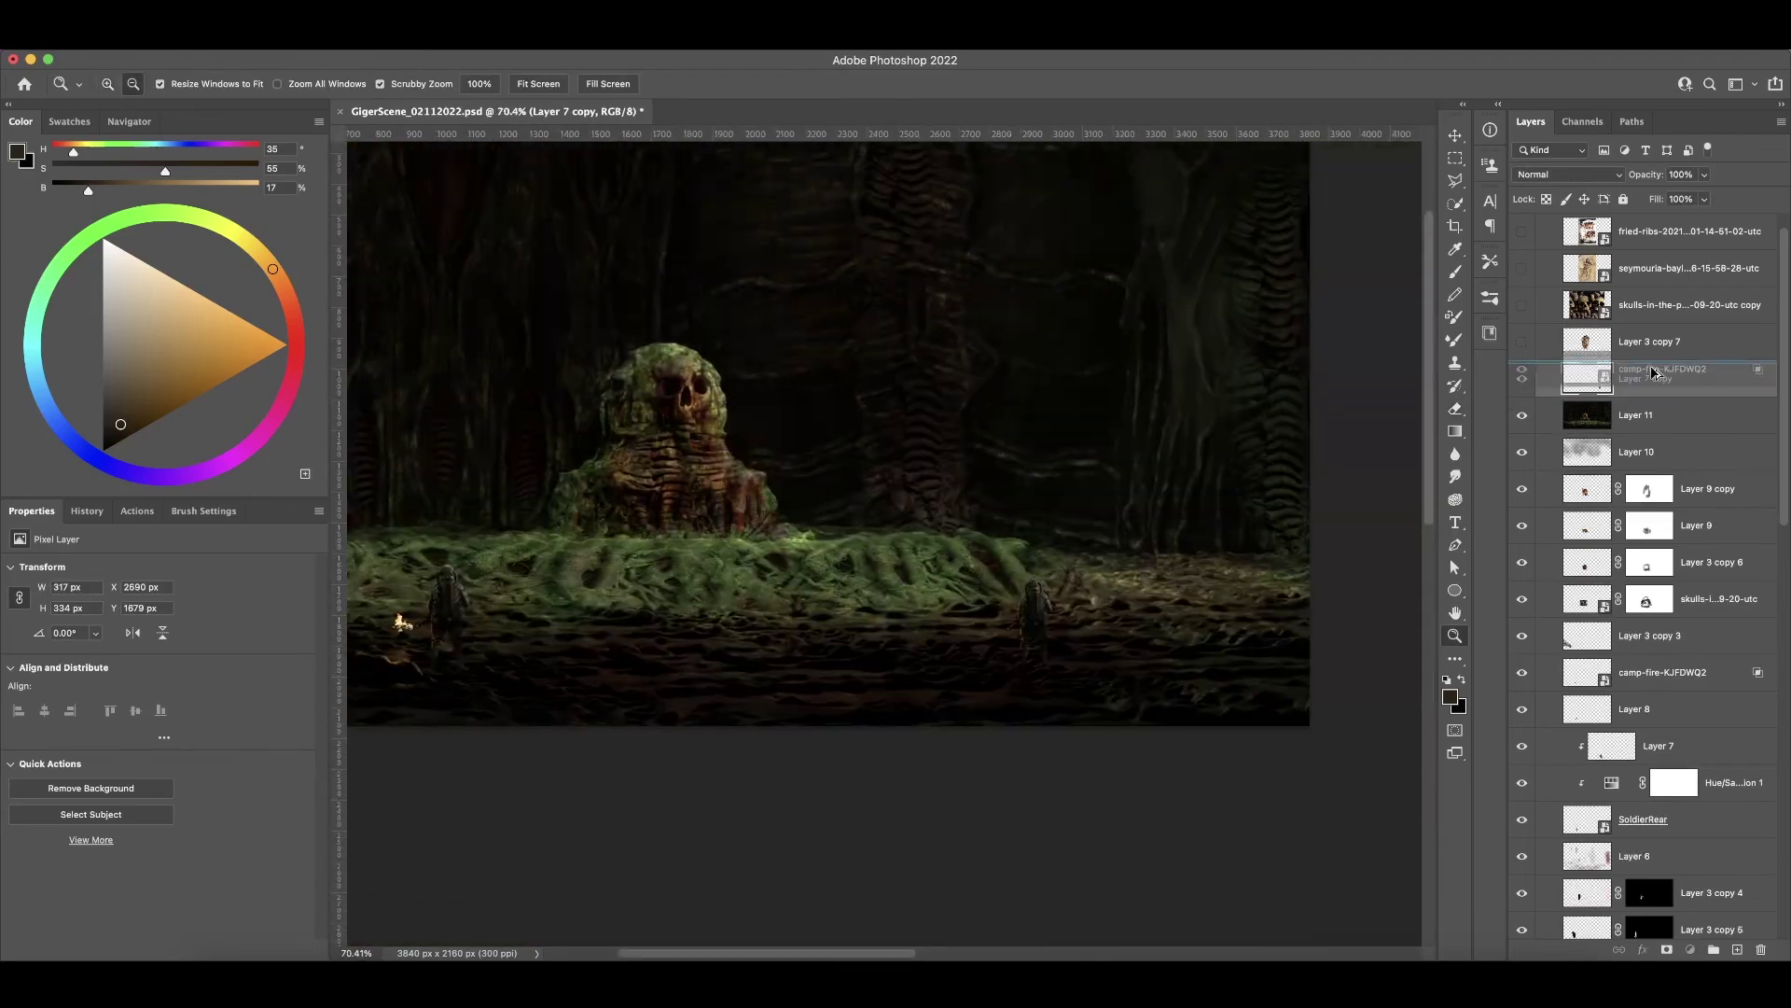
{"action": "left_click_drag", "start_coordinate": [1036, 602], "coordinate": [970, 649], "text": "alt"}
{"action": "key", "text": "ctrl+l"}
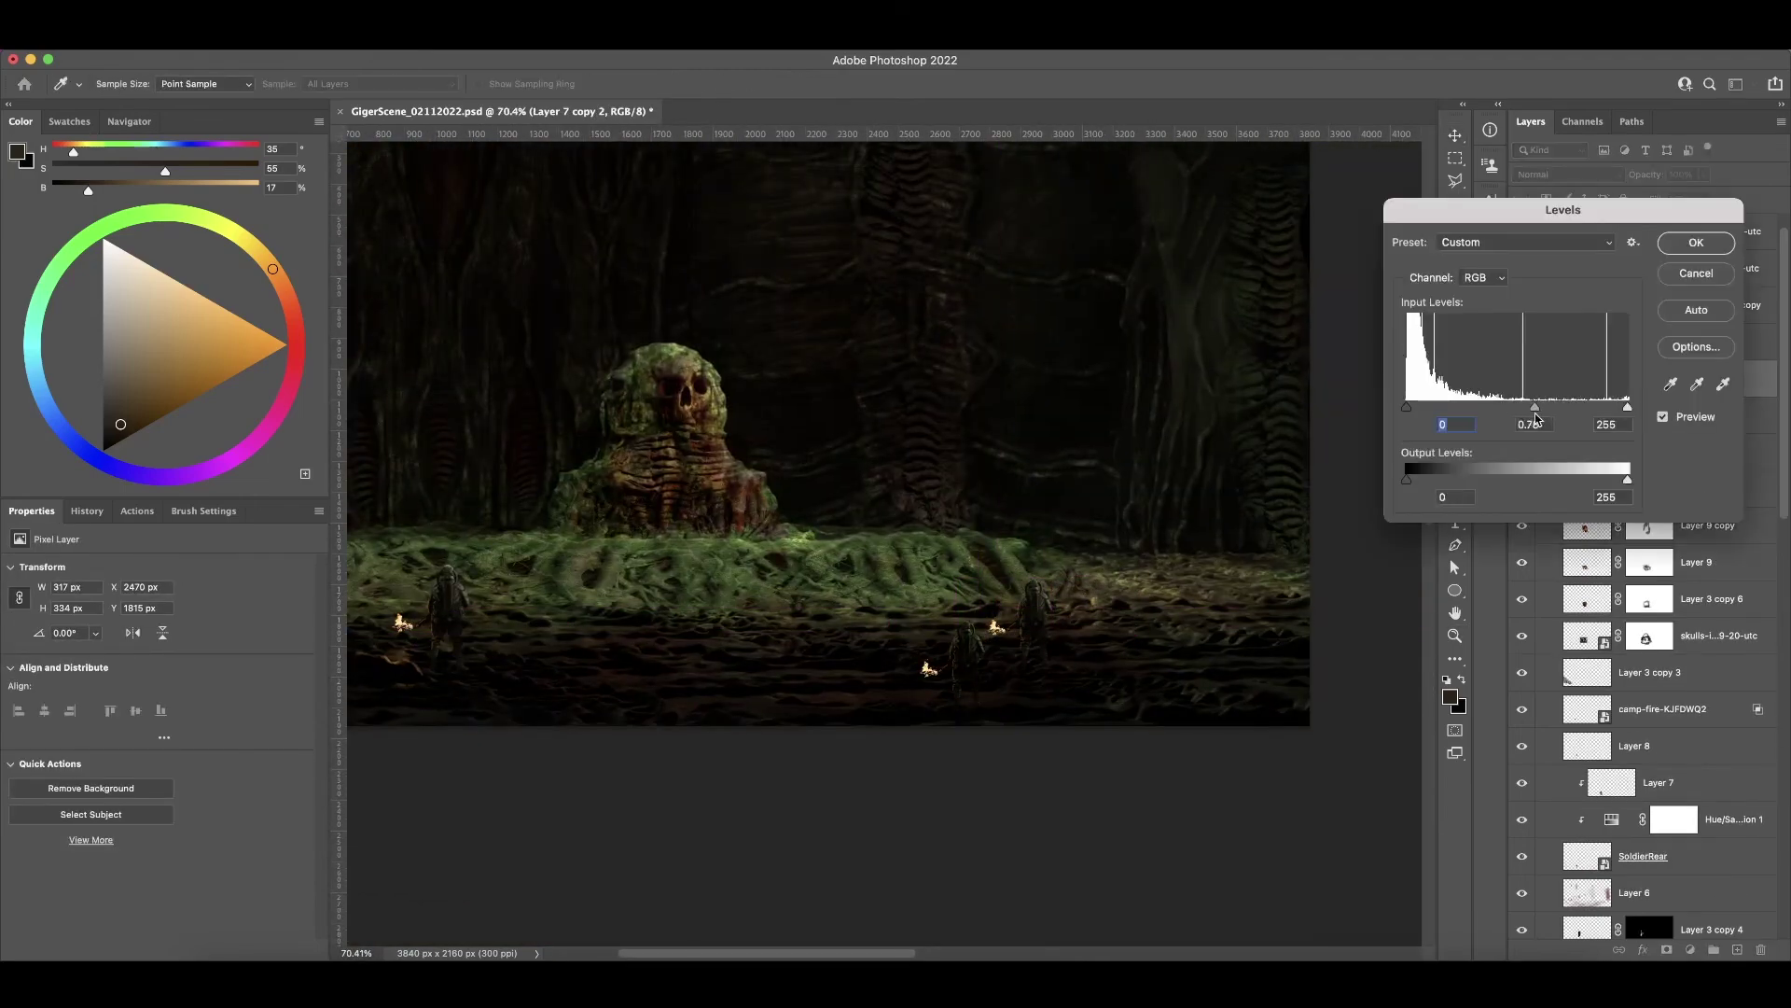
{"action": "key", "text": "Return"}
- Rotate and reposition the new soldier's torch flame, then sample a colour from the scene
{"action": "scroll", "coordinate": [928, 667], "scroll_direction": "up", "scroll_amount": 5, "text": "alt"}
{"action": "left_click_drag", "start_coordinate": [812, 653], "coordinate": [816, 658]}
{"action": "key", "text": "ctrl+t"}
{"action": "left_click_drag", "start_coordinate": [896, 597], "coordinate": [877, 522]}
{"action": "key", "text": "Return"}
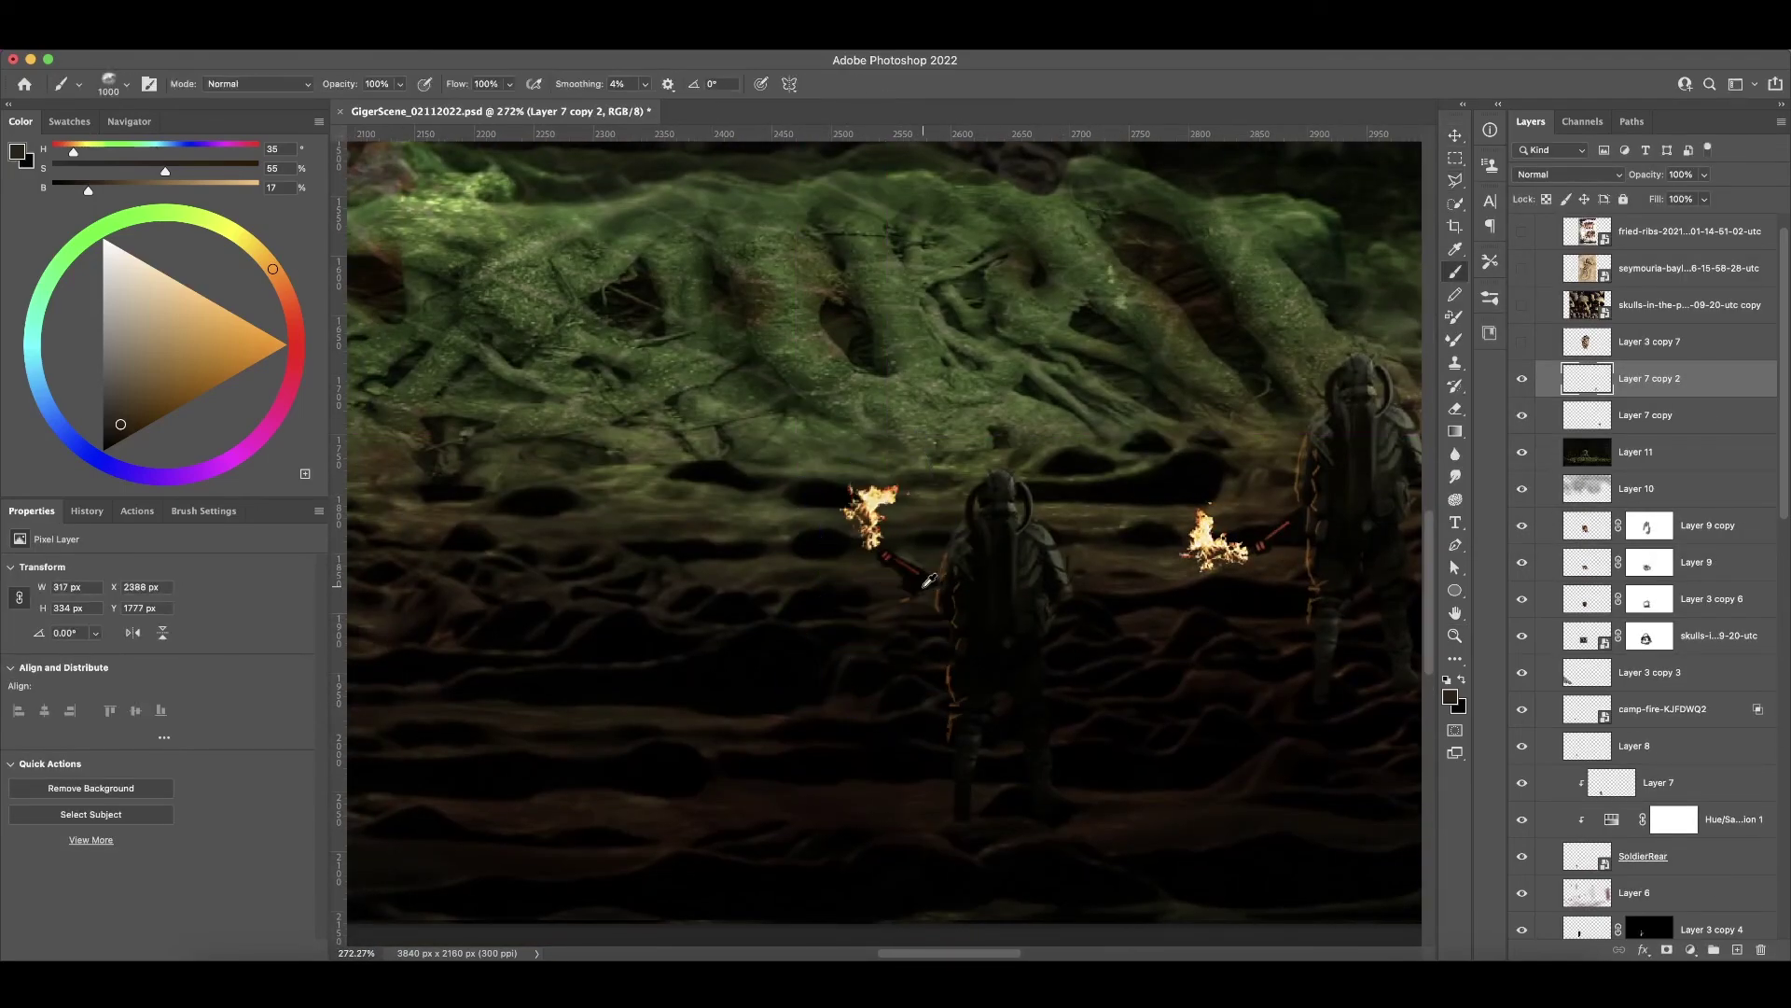
{"action": "left_click", "coordinate": [928, 580], "text": "alt"}
- Move the torch soldier left along the floor and stamp all visible layers into a new merged layer
{"action": "key", "text": "ctrl+0"}
{"action": "key", "text": "z"}
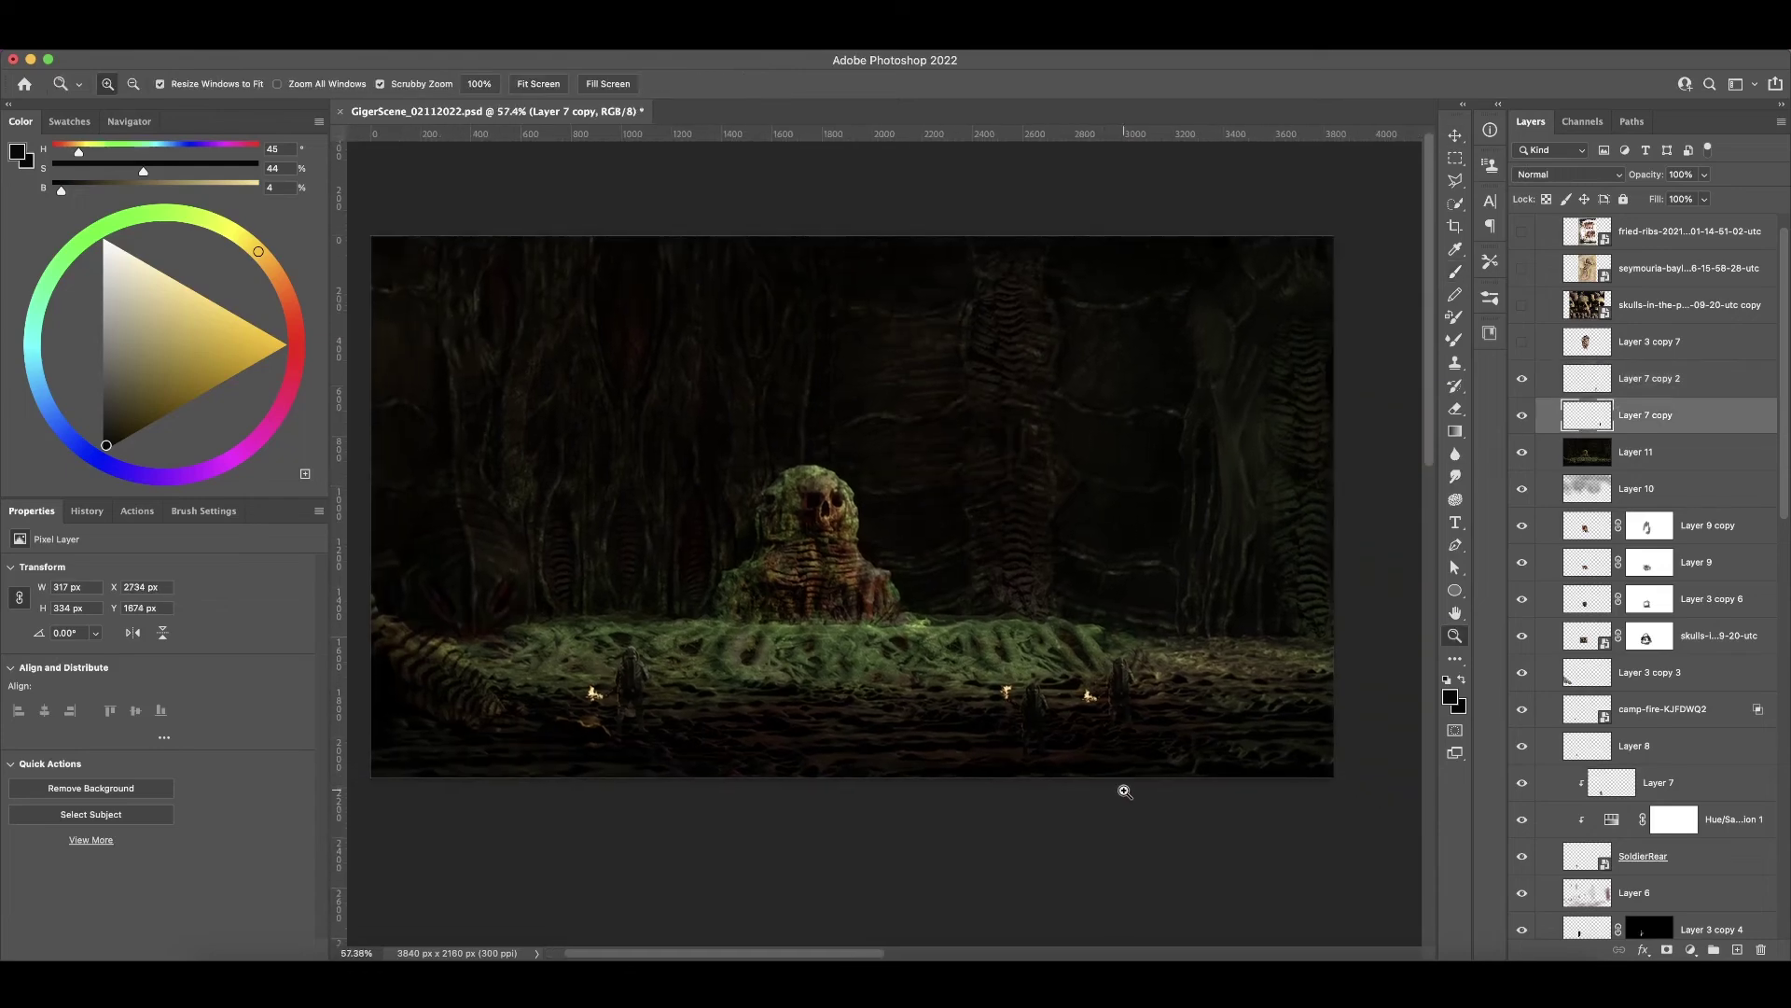
{"action": "key", "text": "v"}
{"action": "left_click_drag", "start_coordinate": [1200, 727], "coordinate": [1054, 747]}
{"action": "key", "text": "alt+bracketright"}
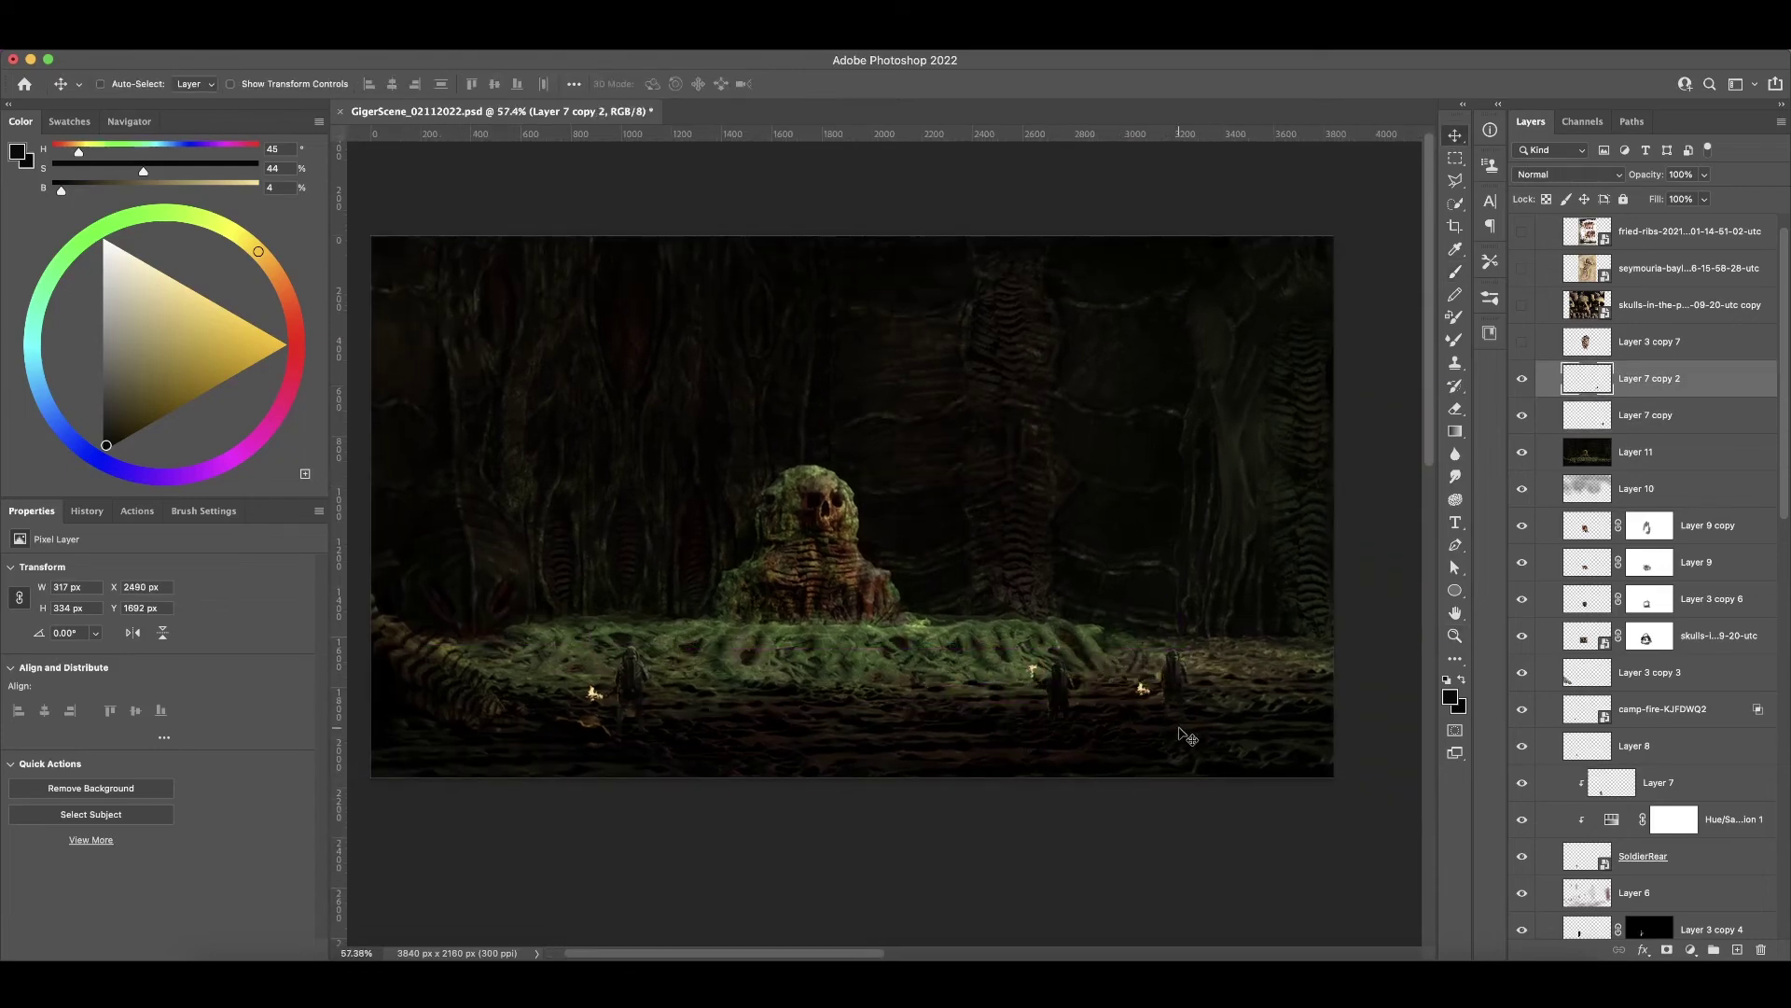
{"action": "key", "text": "ctrl+shift+alt+e"}
- Auto-set the Basic tones in Camera Raw, then lower whites slightly, lift shadows to +30 and raise highlights
{"action": "key", "text": "ctrl+shift+a"}
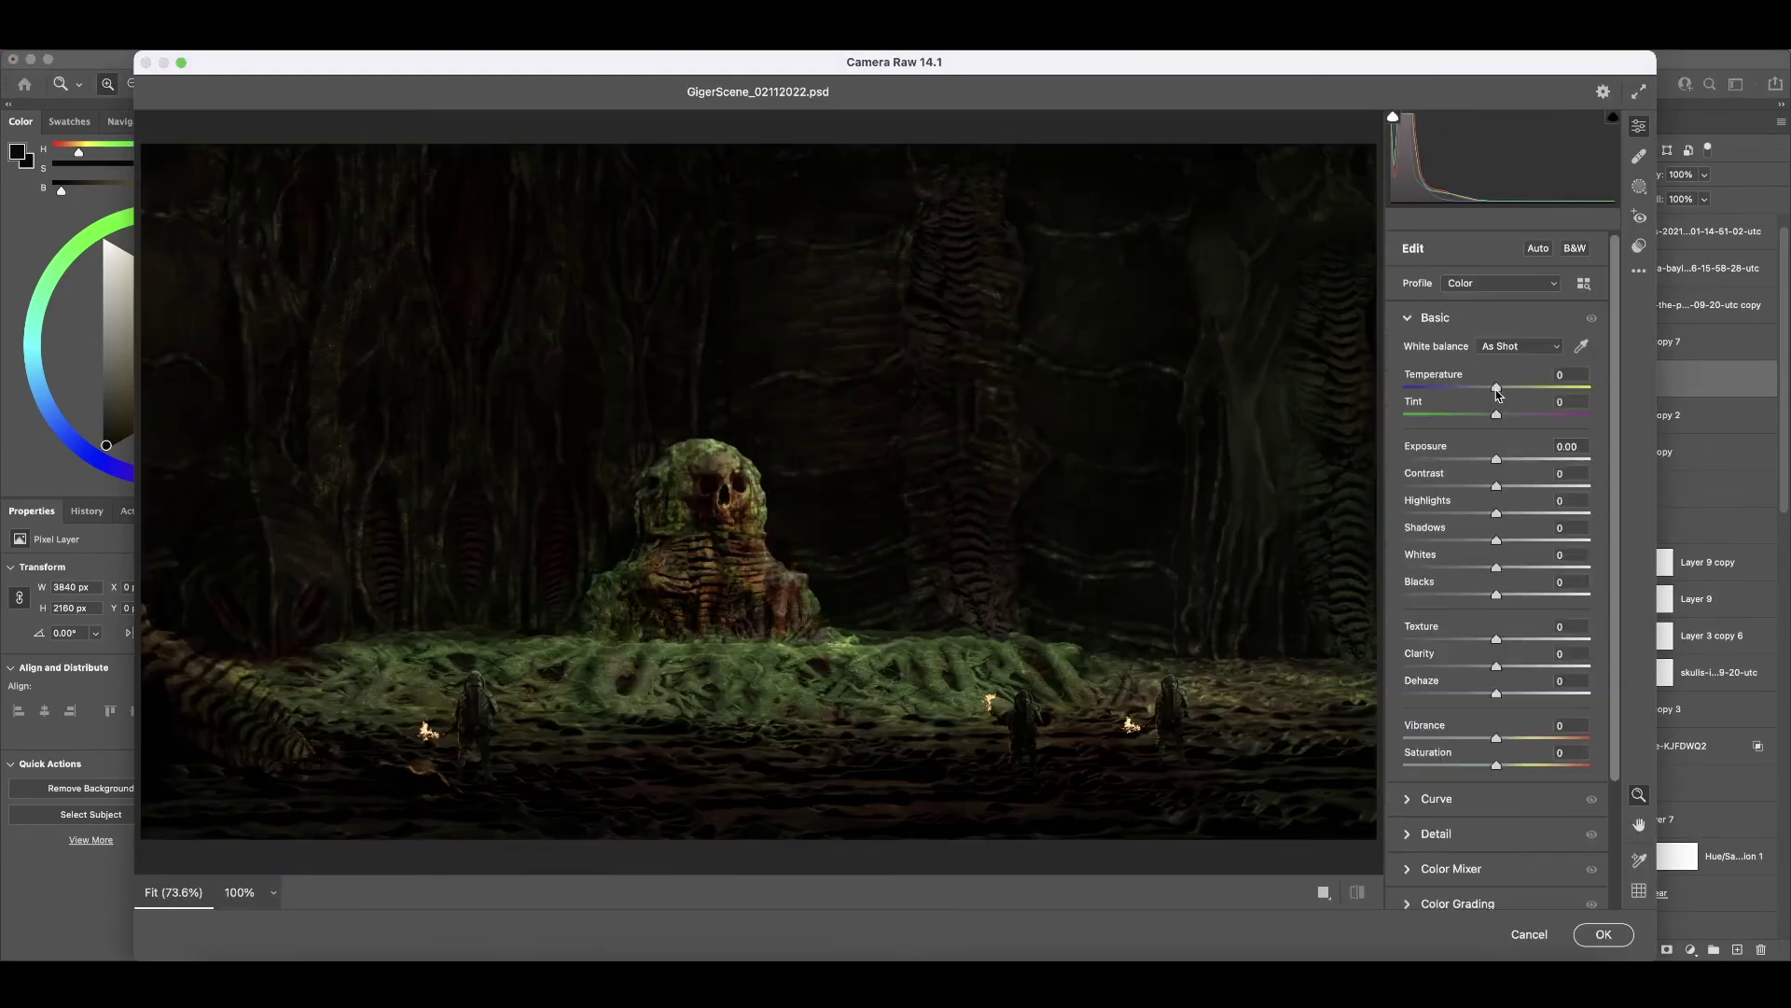
{"action": "double_click", "coordinate": [1493, 459], "text": "shift"}
{"action": "double_click", "coordinate": [1497, 487], "text": "shift"}
{"action": "double_click", "coordinate": [1497, 540], "text": "shift"}
{"action": "double_click", "coordinate": [1497, 567], "text": "shift"}
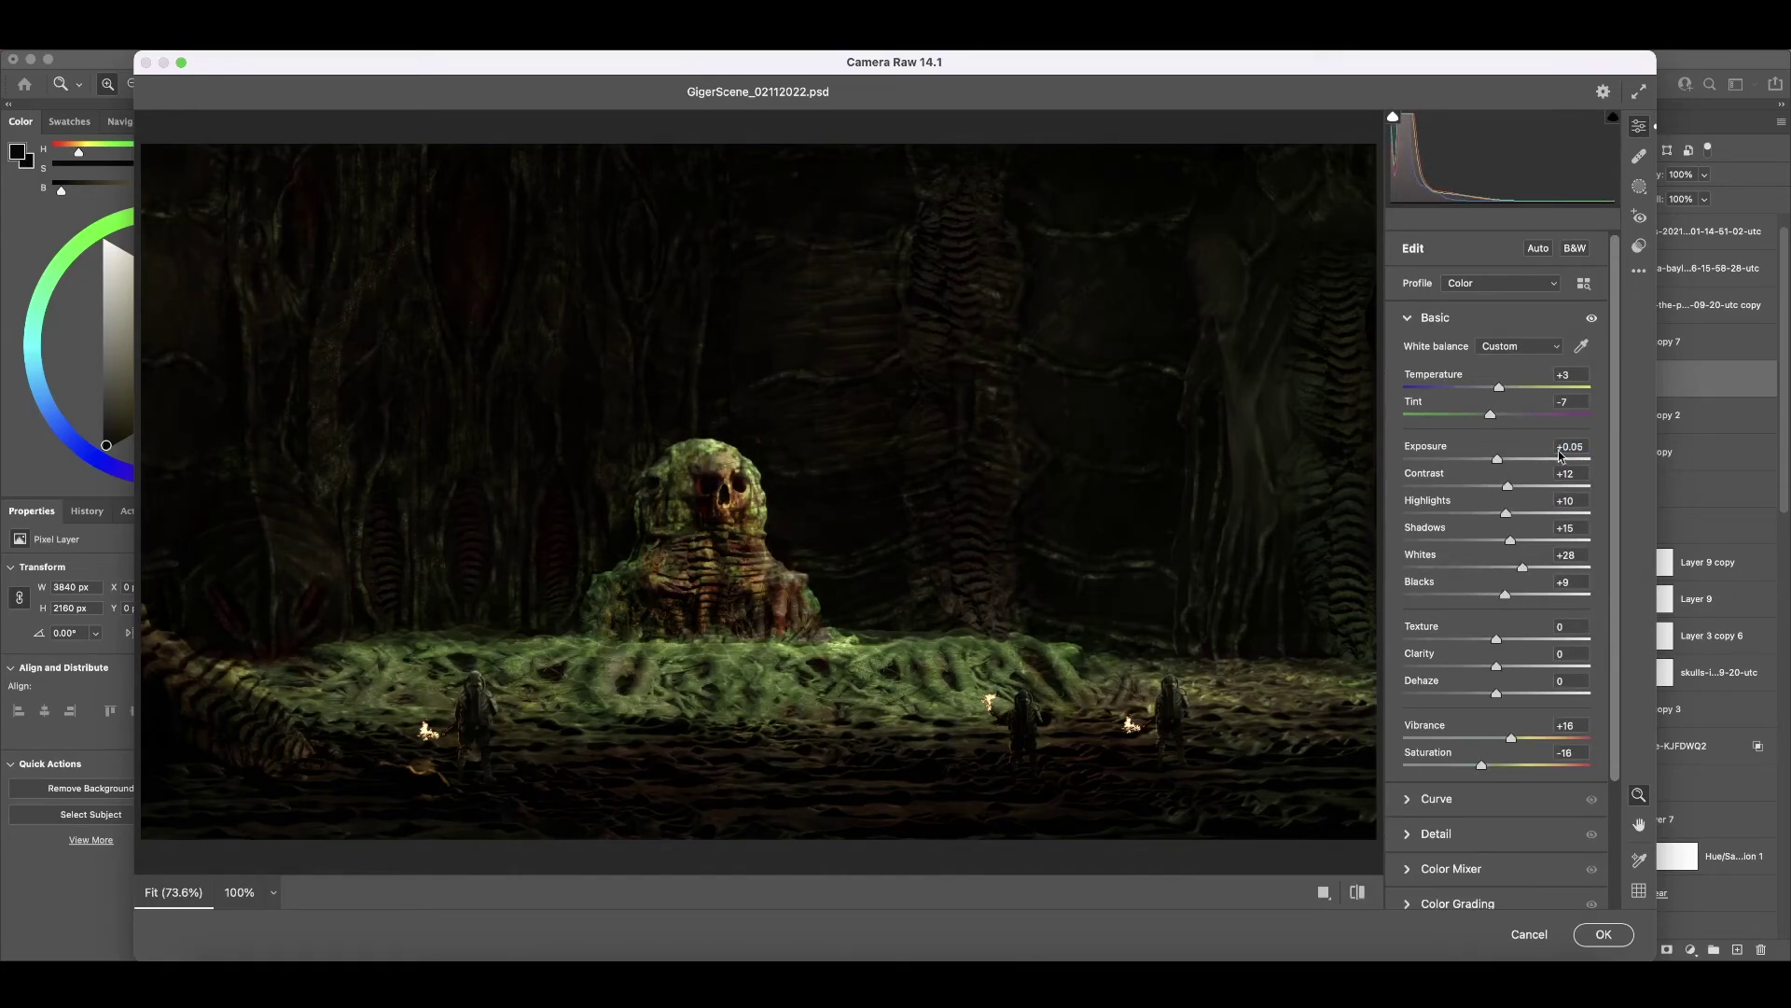
{"action": "scroll", "coordinate": [1504, 446], "scroll_direction": "down", "scroll_amount": 3}
{"action": "left_click_drag", "start_coordinate": [1519, 414], "coordinate": [1516, 414]}
{"action": "left_click_drag", "start_coordinate": [1510, 387], "coordinate": [1524, 387]}
{"action": "left_click_drag", "start_coordinate": [1506, 361], "coordinate": [1513, 360]}
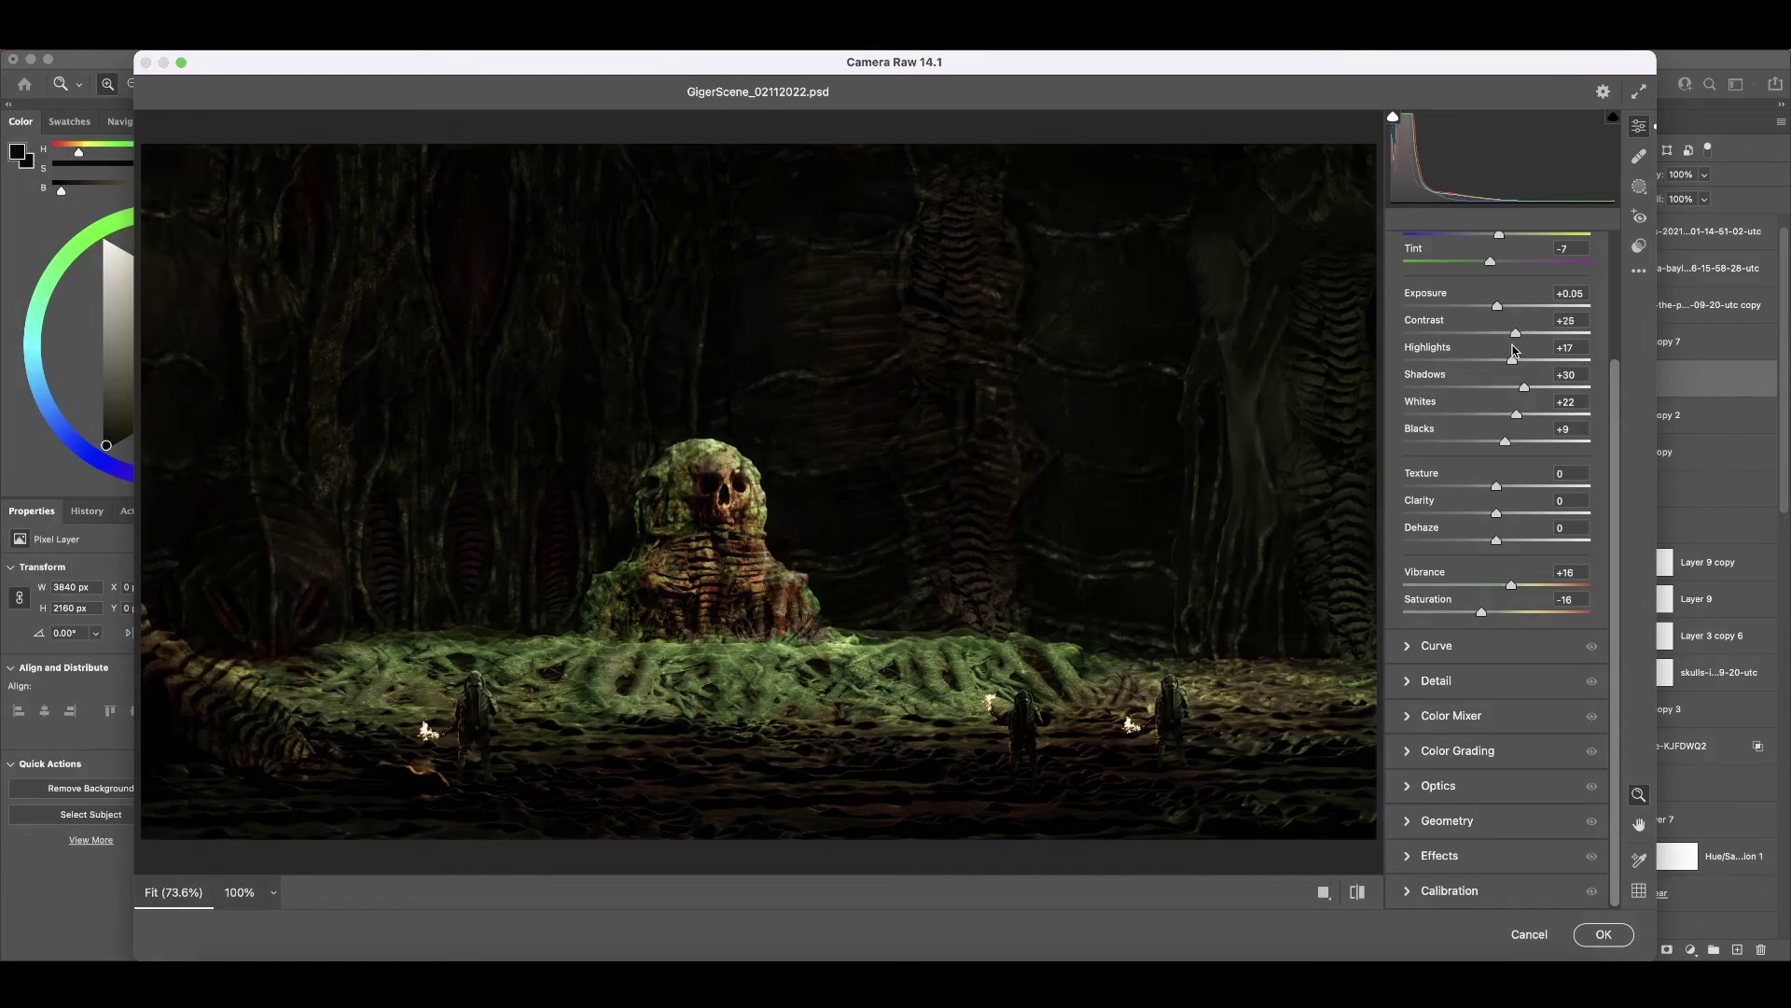
- Shift the midtones toward red-magenta, add grain 33 and a -40 vignette, and apply the grade
{"action": "left_click", "coordinate": [1458, 750]}
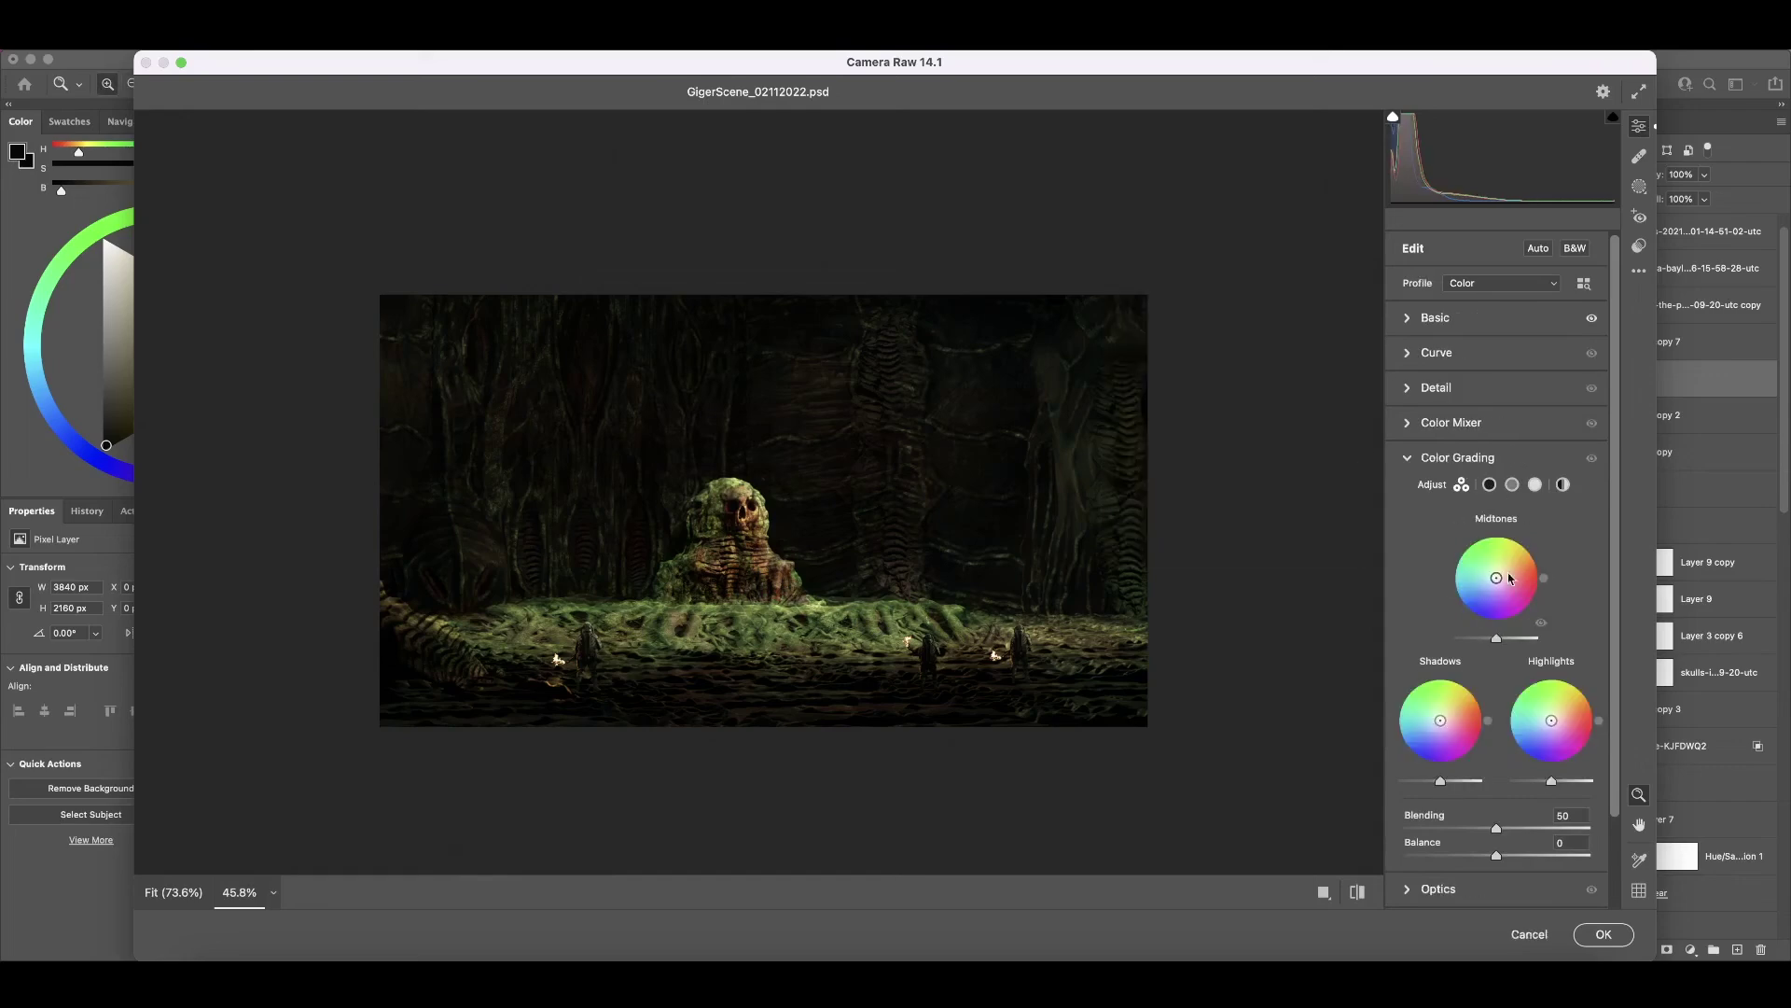
{"action": "left_click_drag", "start_coordinate": [1528, 548], "coordinate": [1532, 591]}
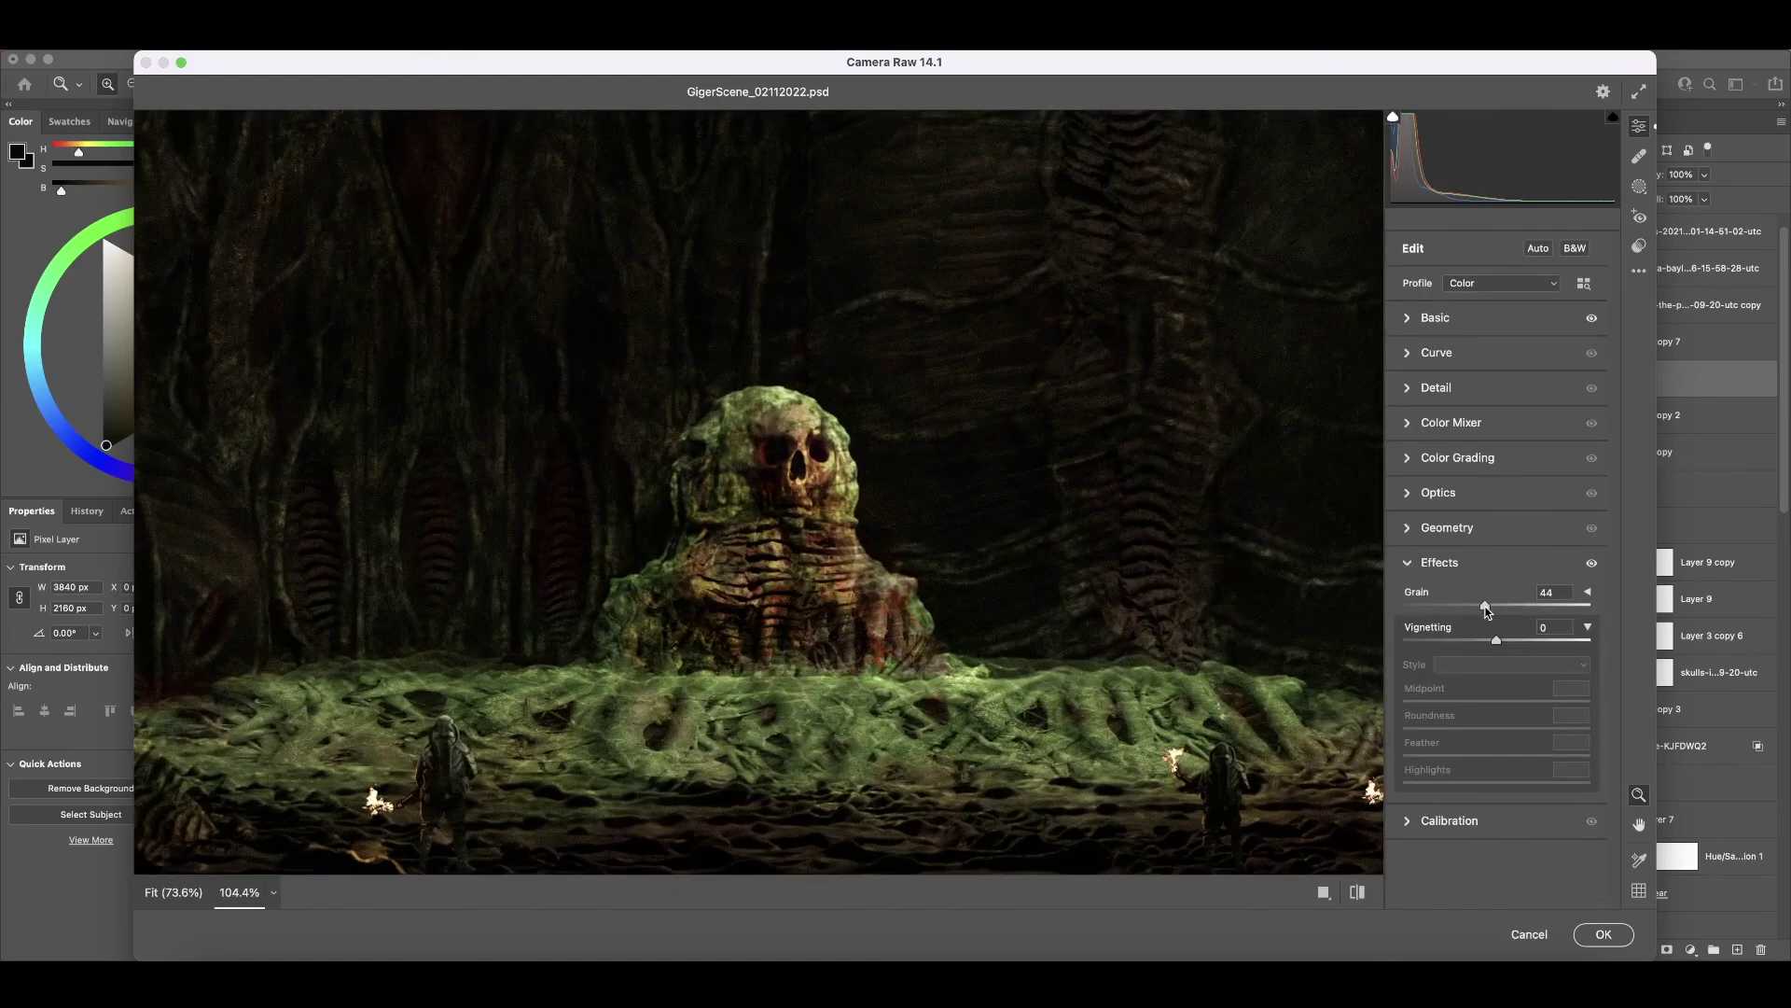
{"action": "mouse_move", "coordinate": [1546, 606]}
{"action": "left_mouse_down"}
{"action": "mouse_move", "coordinate": [1466, 607]}
{"action": "mouse_move", "coordinate": [1530, 648]}
{"action": "mouse_move", "coordinate": [1473, 655]}
{"action": "left_mouse_up"}
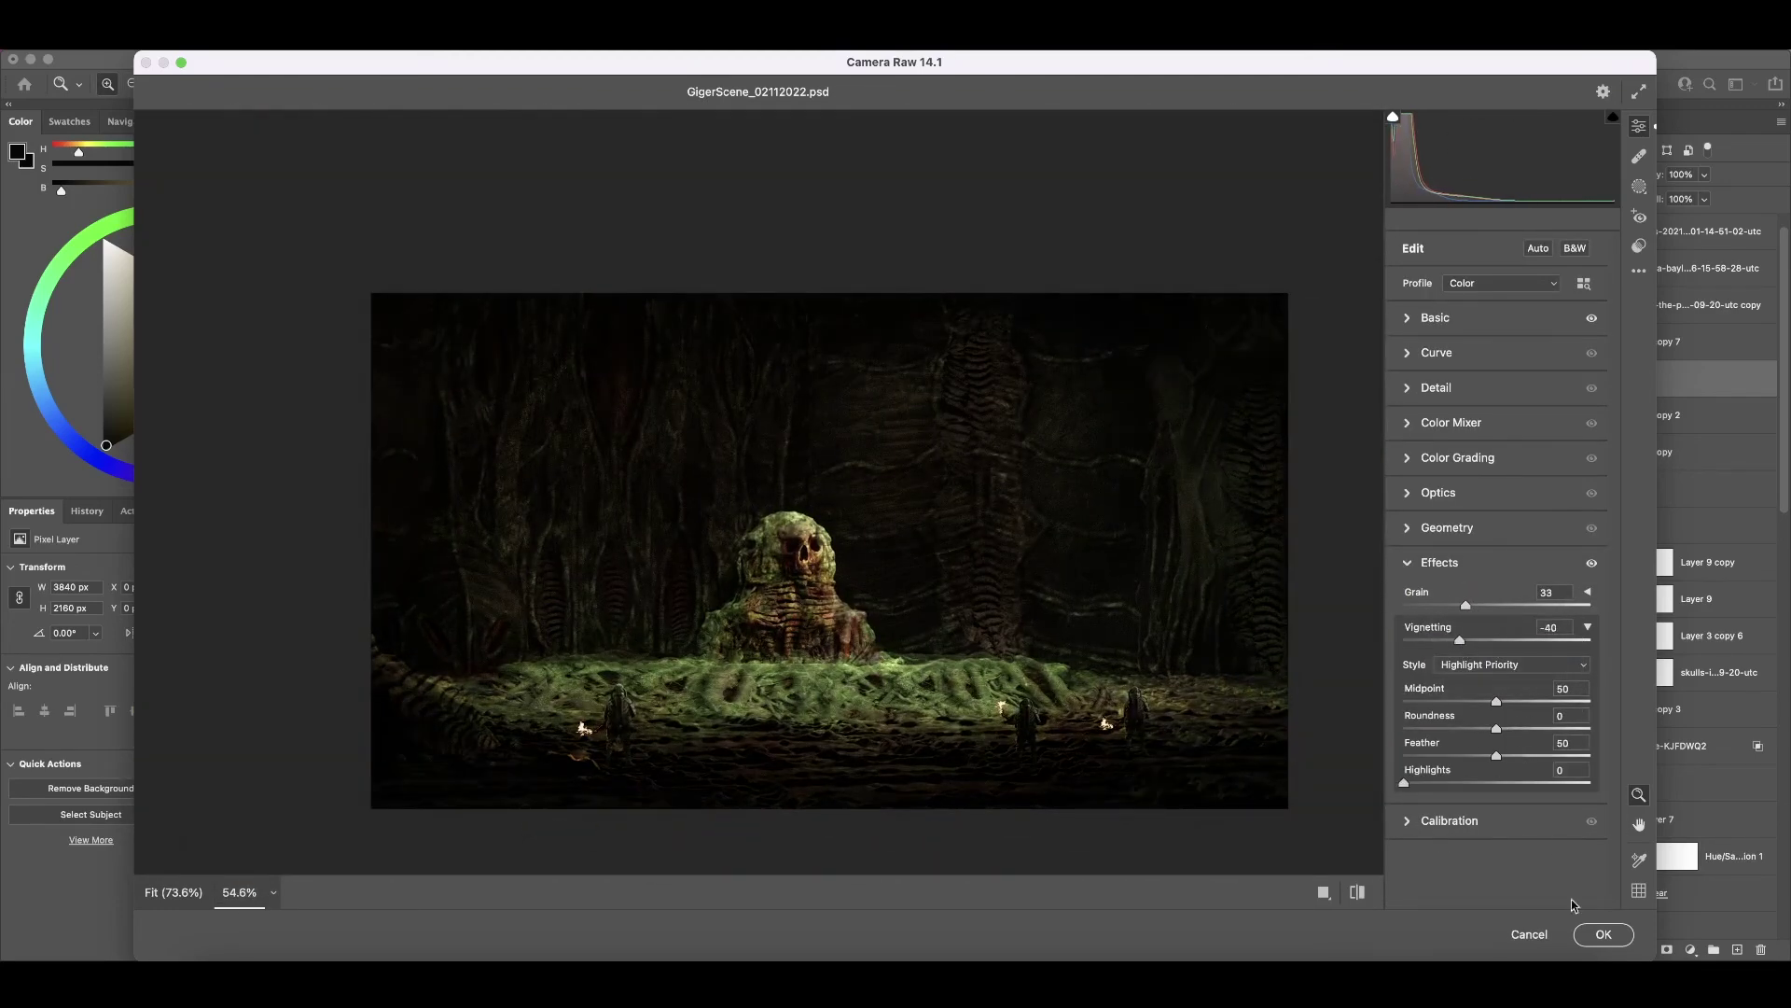
{"action": "left_click", "coordinate": [1601, 926]}
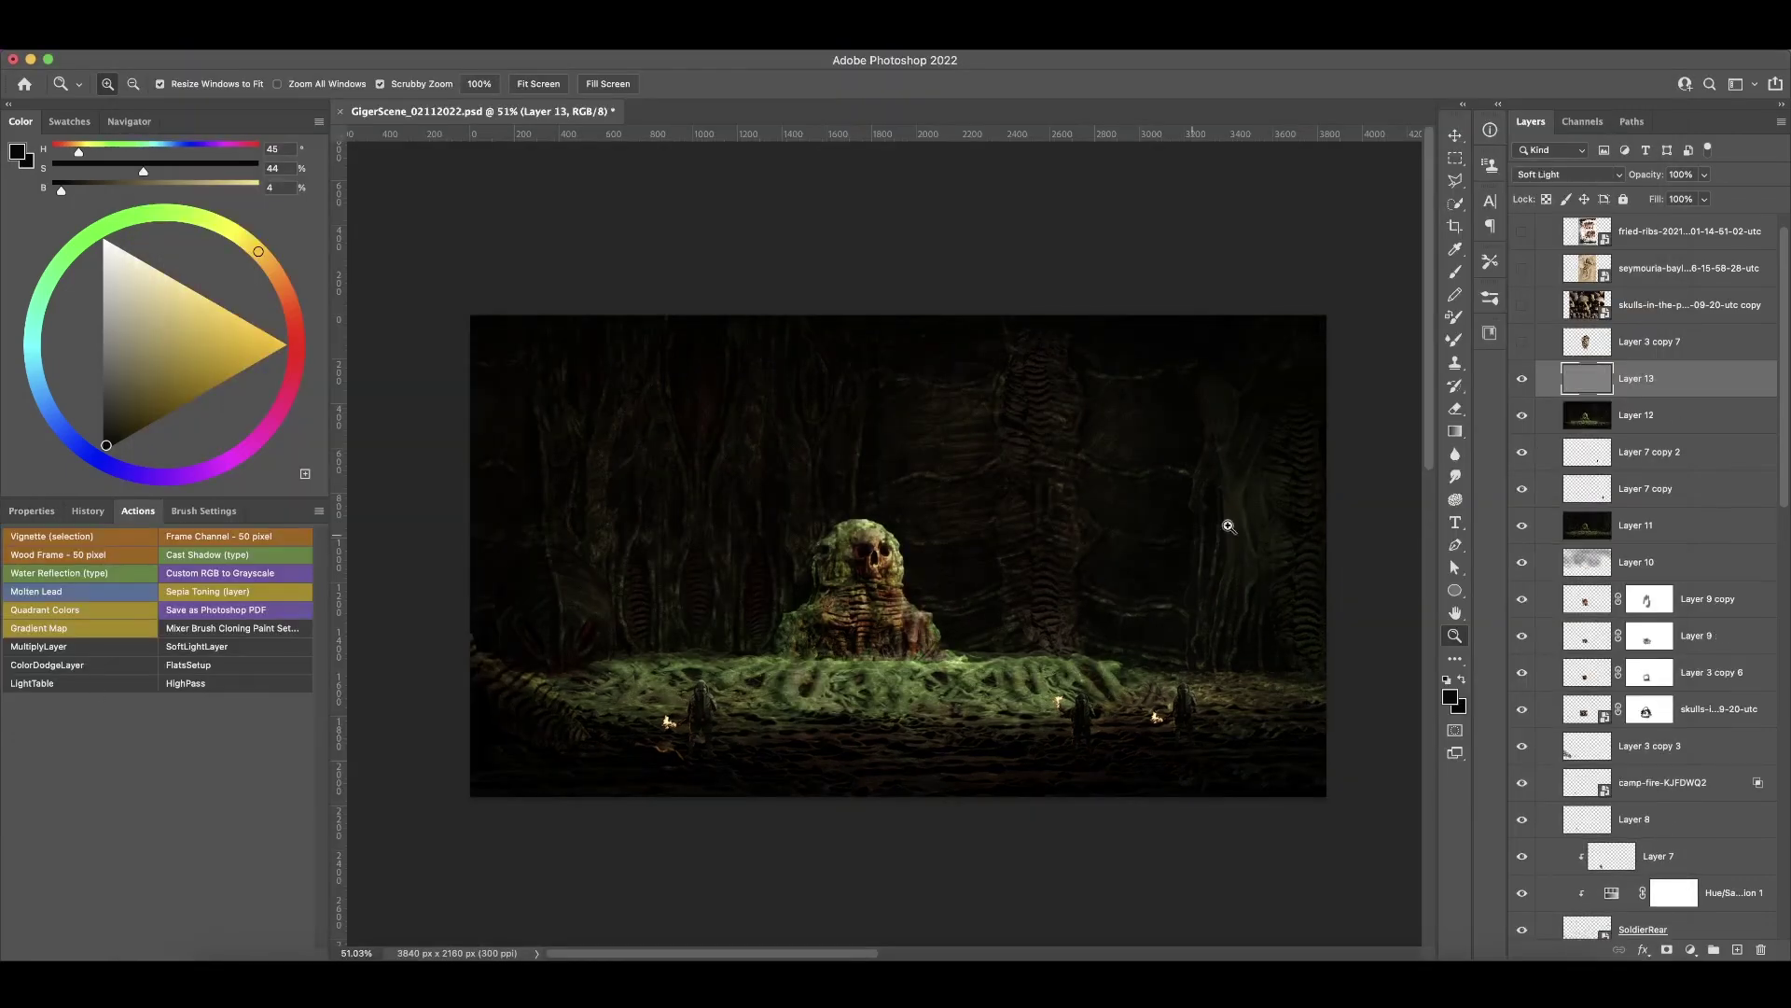
- Place the waterfall image, let only its bright streaks show via Blend If, and mask it
{"action": "scroll", "coordinate": [1181, 785], "scroll_direction": "down", "scroll_amount": 2, "text": "alt"}
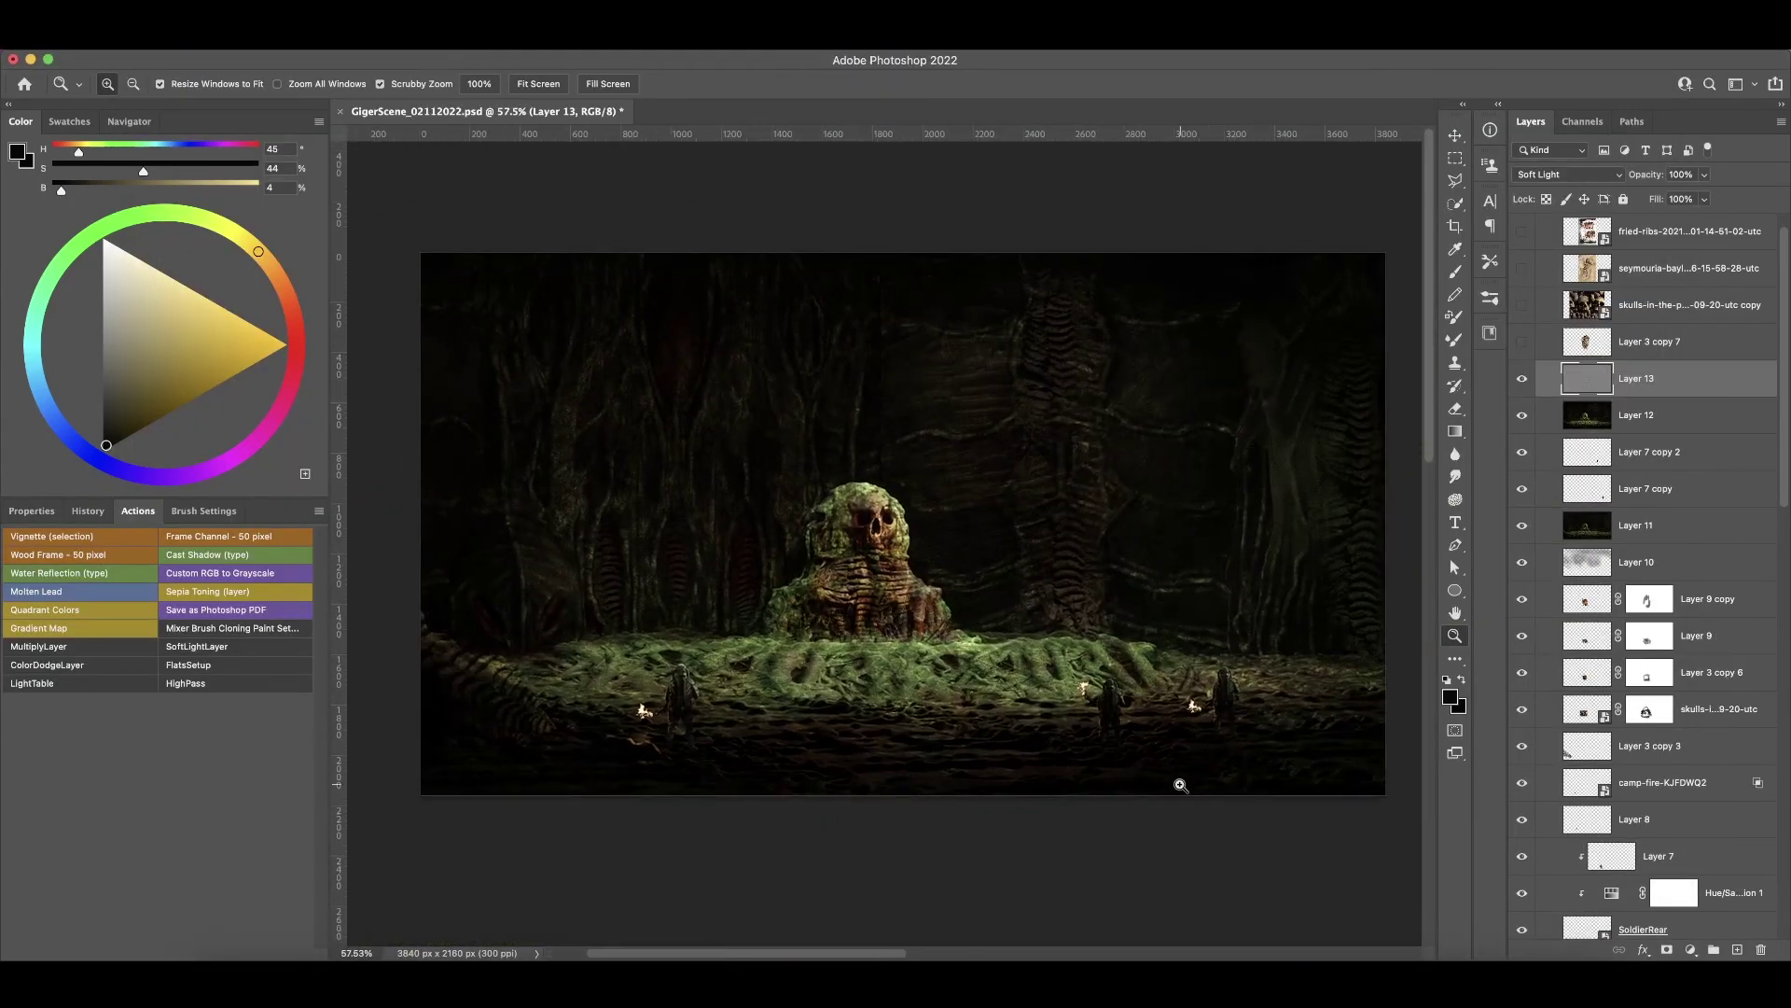
{"action": "left_click", "coordinate": [1527, 269]}
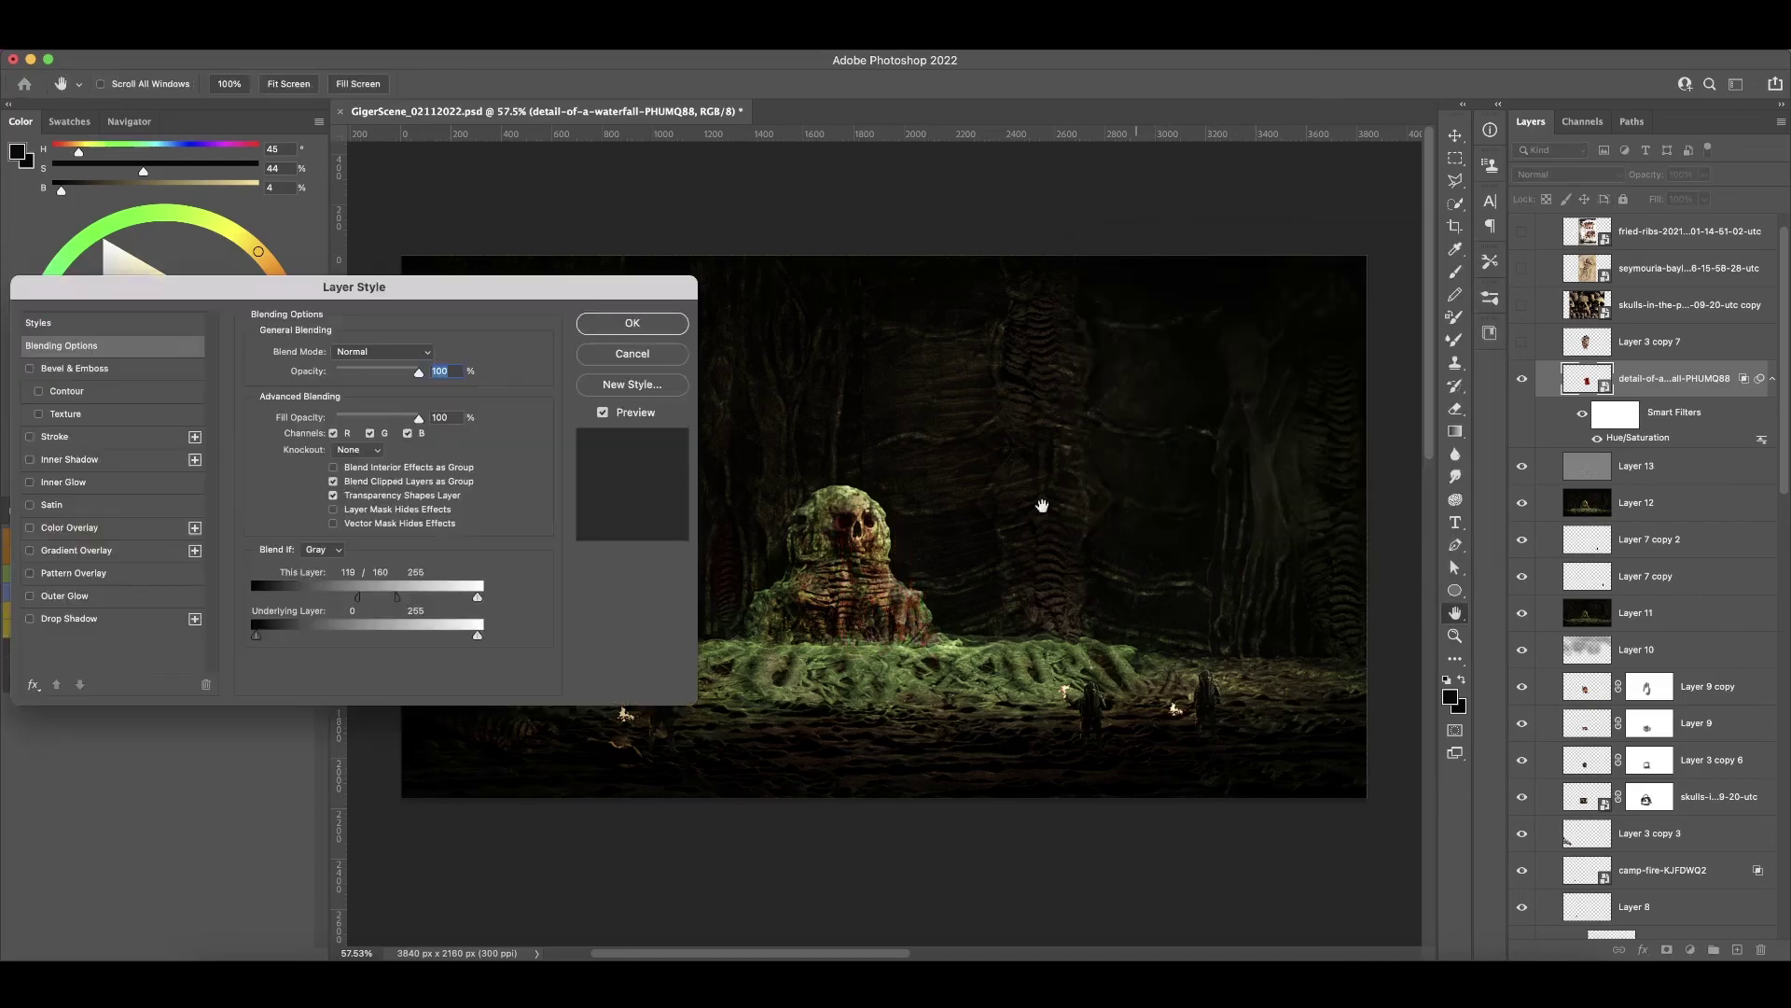
{"action": "left_click_drag", "start_coordinate": [397, 597], "coordinate": [343, 599]}
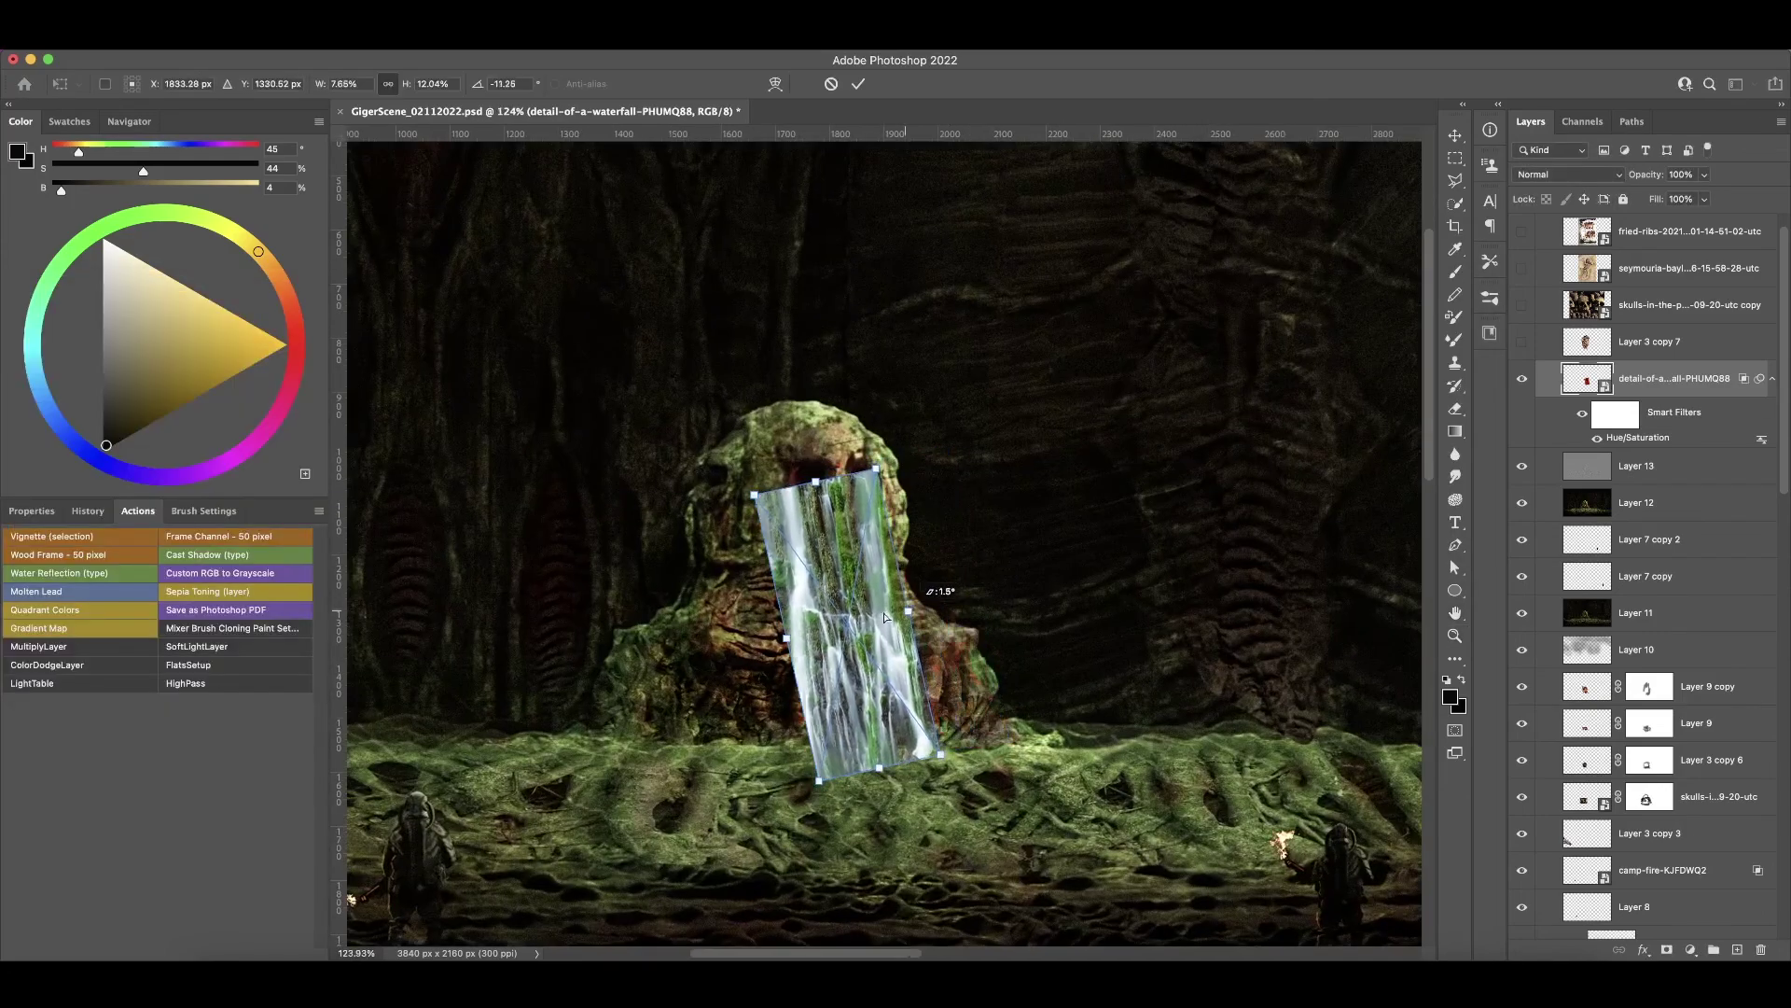
{"action": "left_click", "coordinate": [1667, 950]}
{"action": "key", "text": "b"}
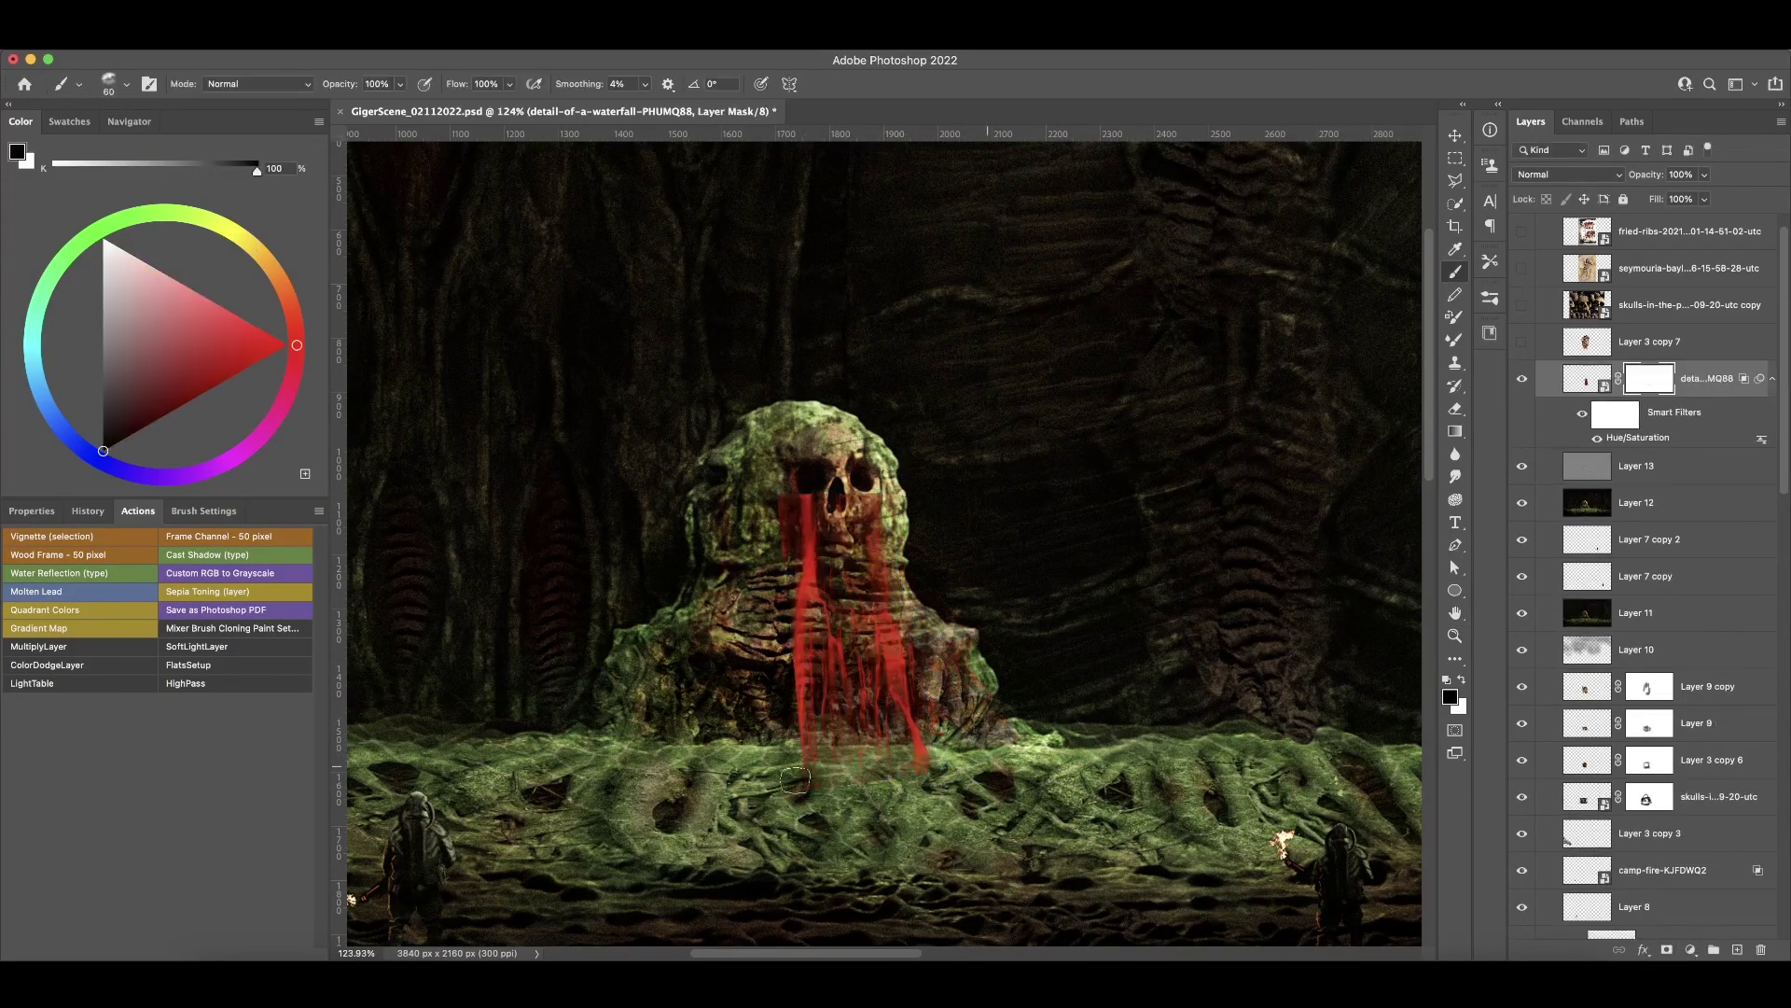
{"action": "key", "text": "bracketleft"}
{"action": "key", "text": "ctrl+0"}
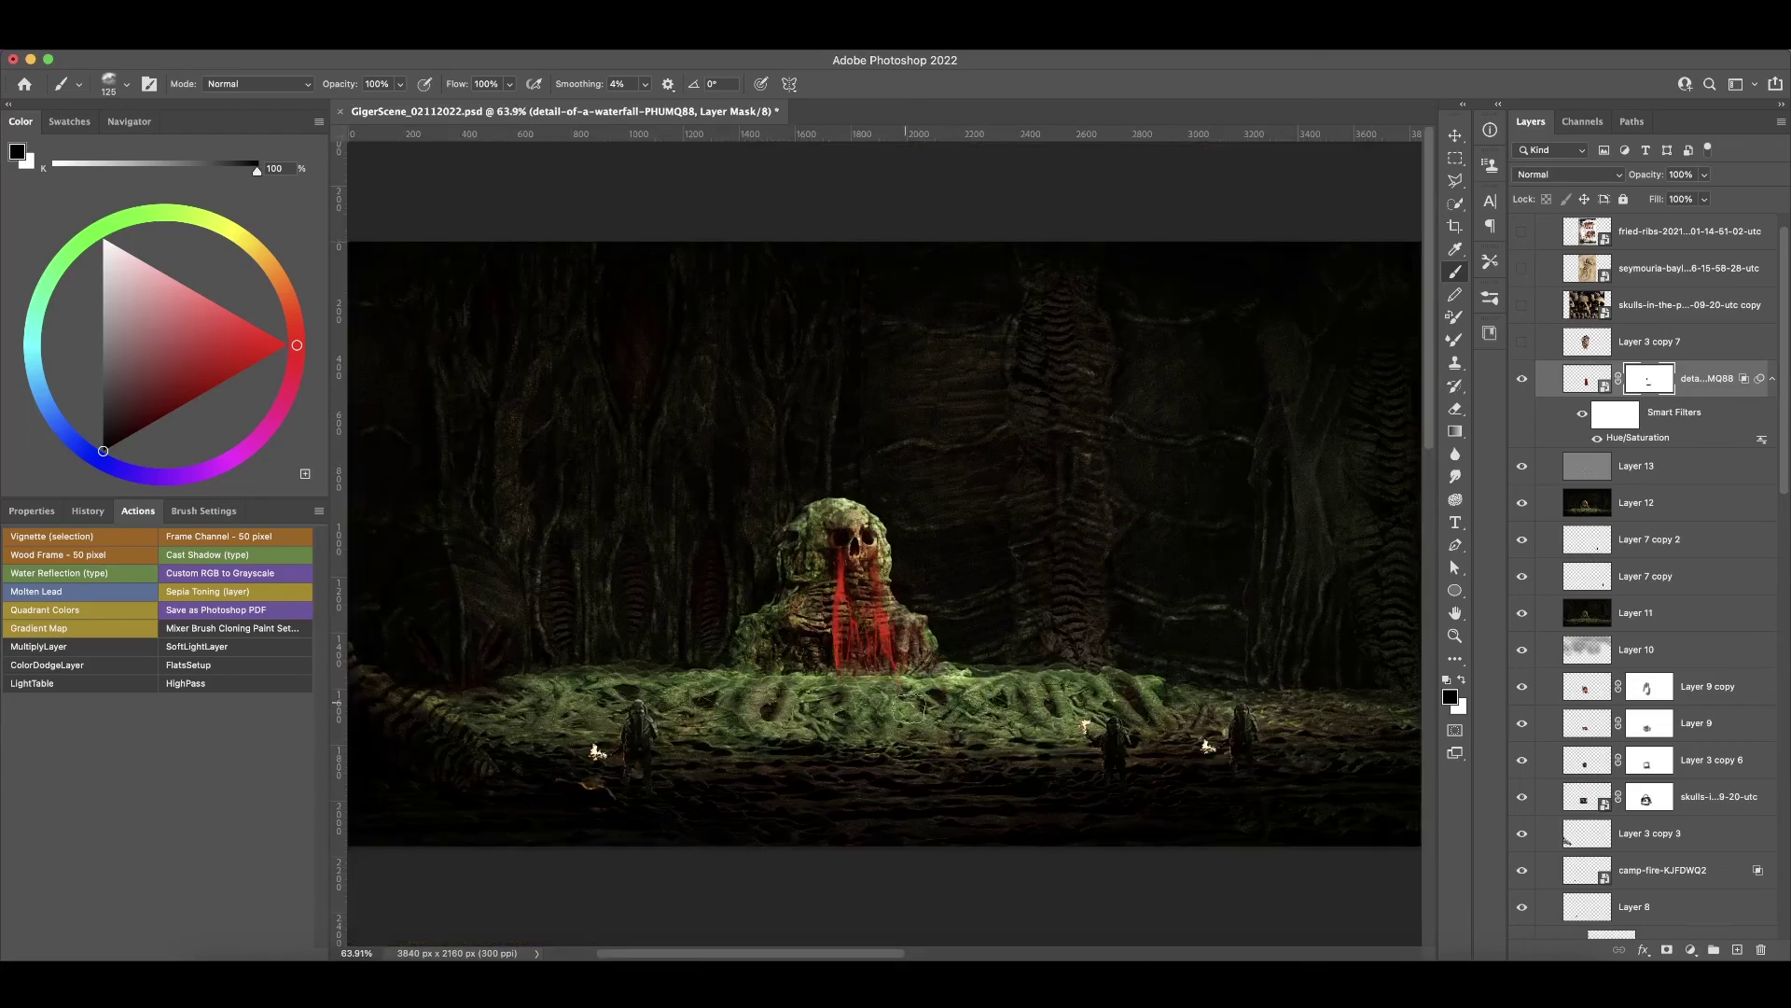
- Duplicate the red waterfall layer and squash the copy into a band at the mound's base
{"action": "key", "text": "ctrl+j"}
{"action": "key", "text": "ctrl+t"}
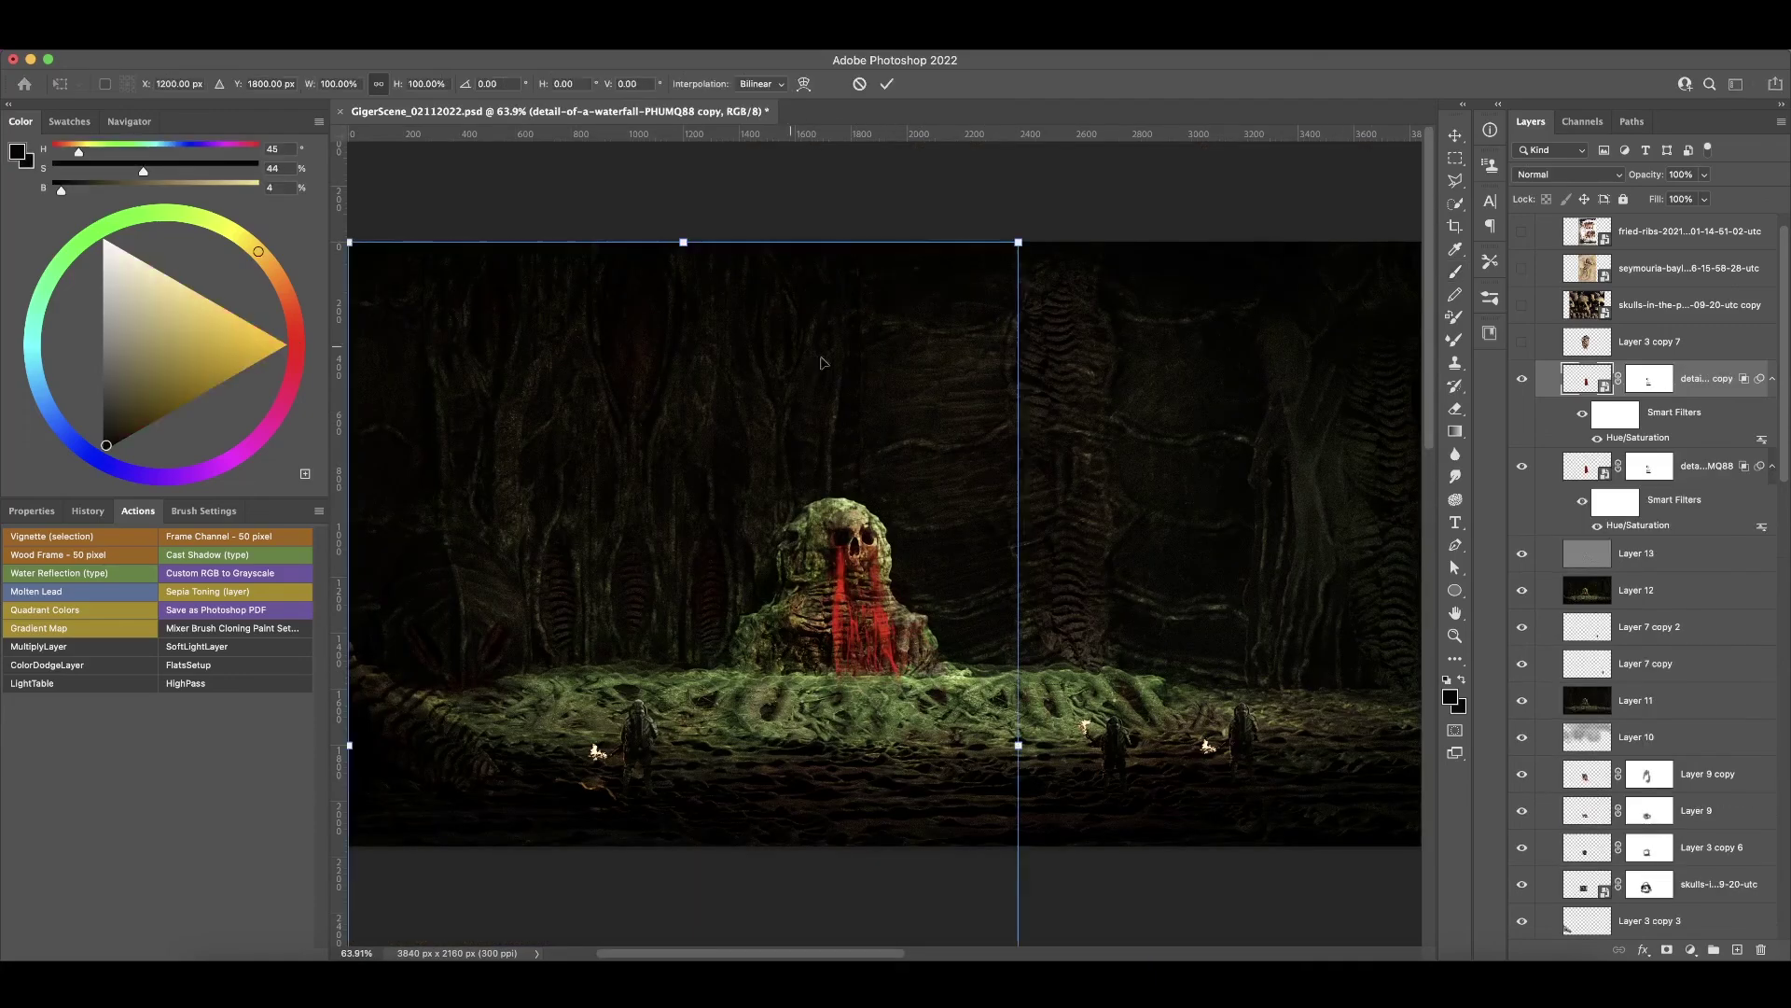
{"action": "mouse_move", "coordinate": [348, 241]}
{"action": "left_mouse_down"}
{"action": "mouse_move", "coordinate": [746, 624]}
{"action": "mouse_move", "coordinate": [952, 666]}
{"action": "left_mouse_up"}
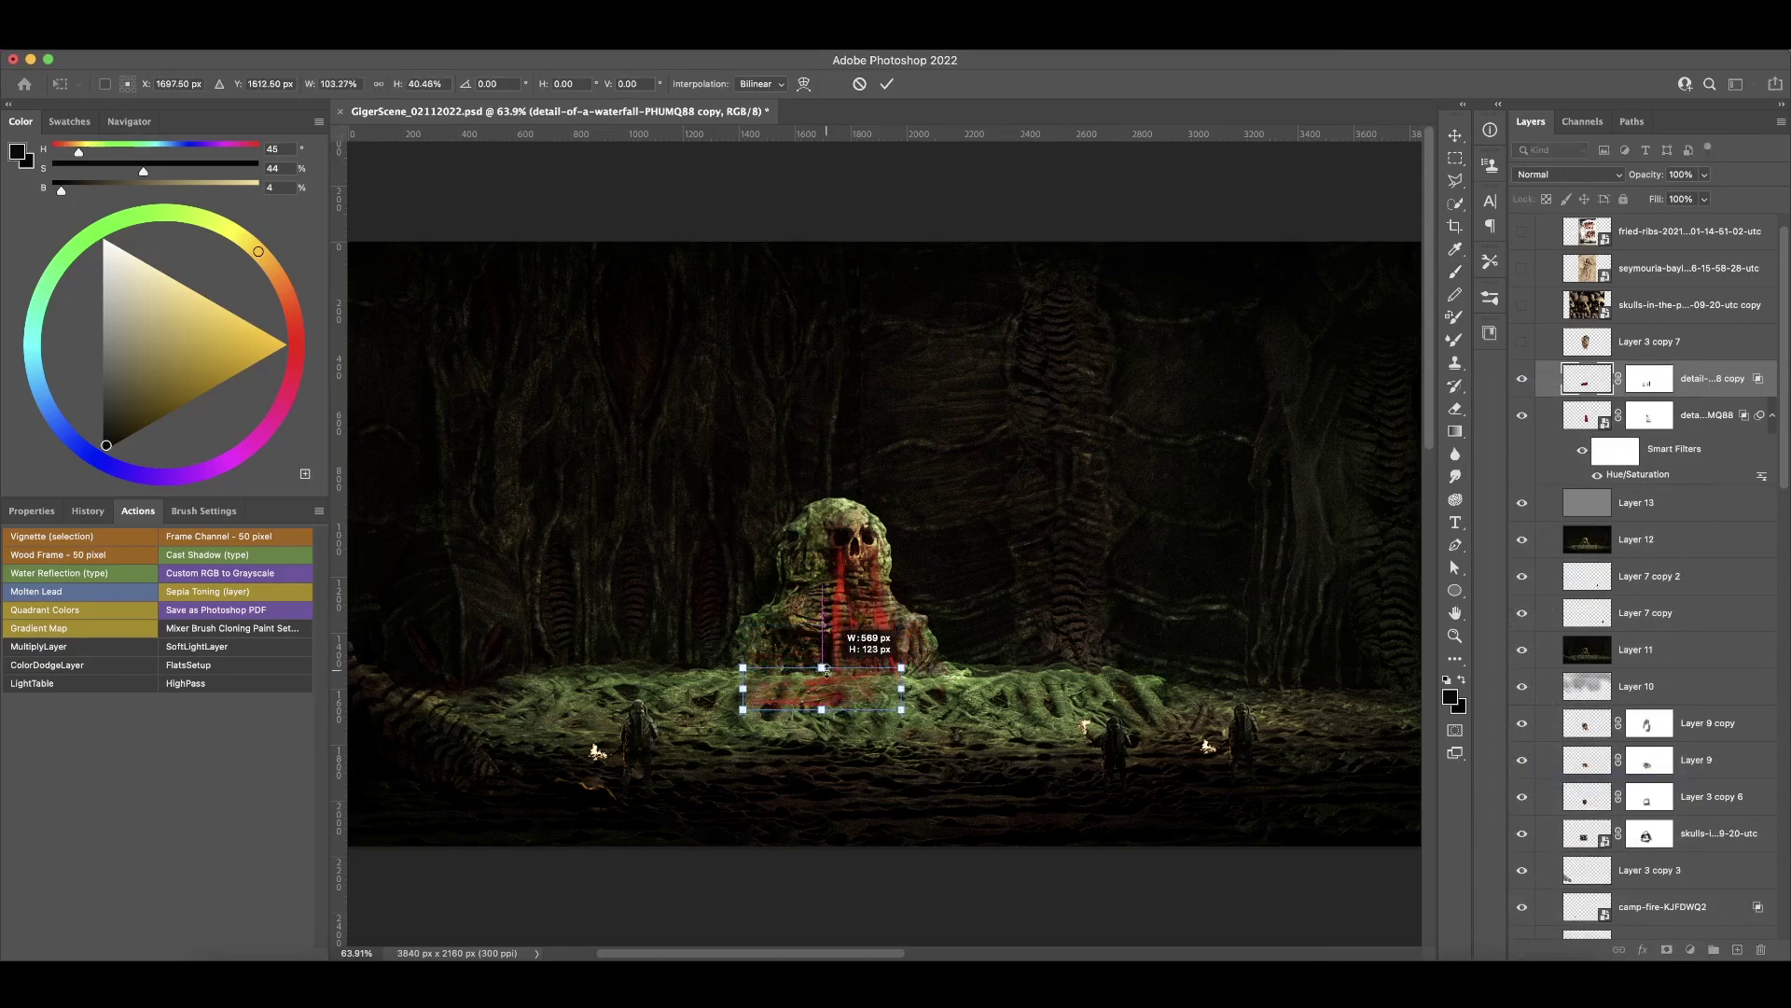
{"action": "key", "text": "Return"}
{"action": "key", "text": "b"}
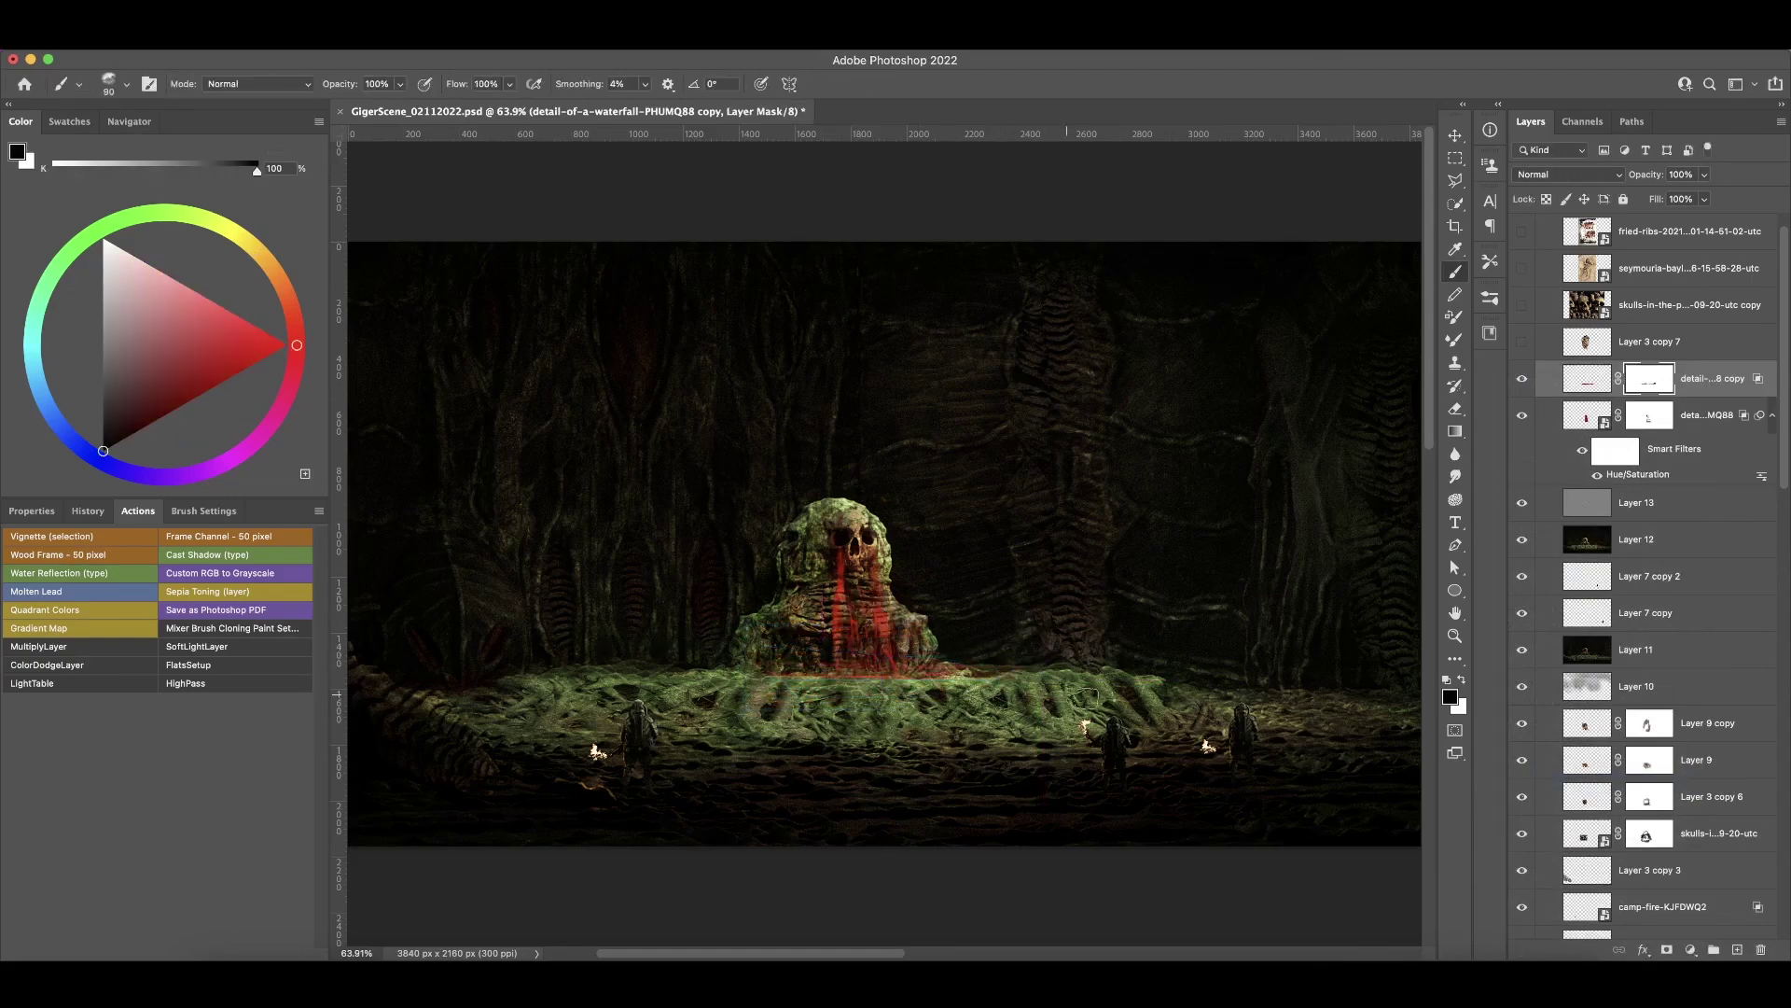
- Paint fine blood drips on a new empty layer and erase the stray strokes
{"action": "scroll", "coordinate": [1051, 571], "scroll_direction": "up", "scroll_amount": 2, "text": "alt"}
{"action": "key", "text": "bracketleft"}
{"action": "key", "text": "bracketleft"}
{"action": "key", "text": "bracketleft"}
{"action": "key", "text": "ctrl+shift+alt+n"}
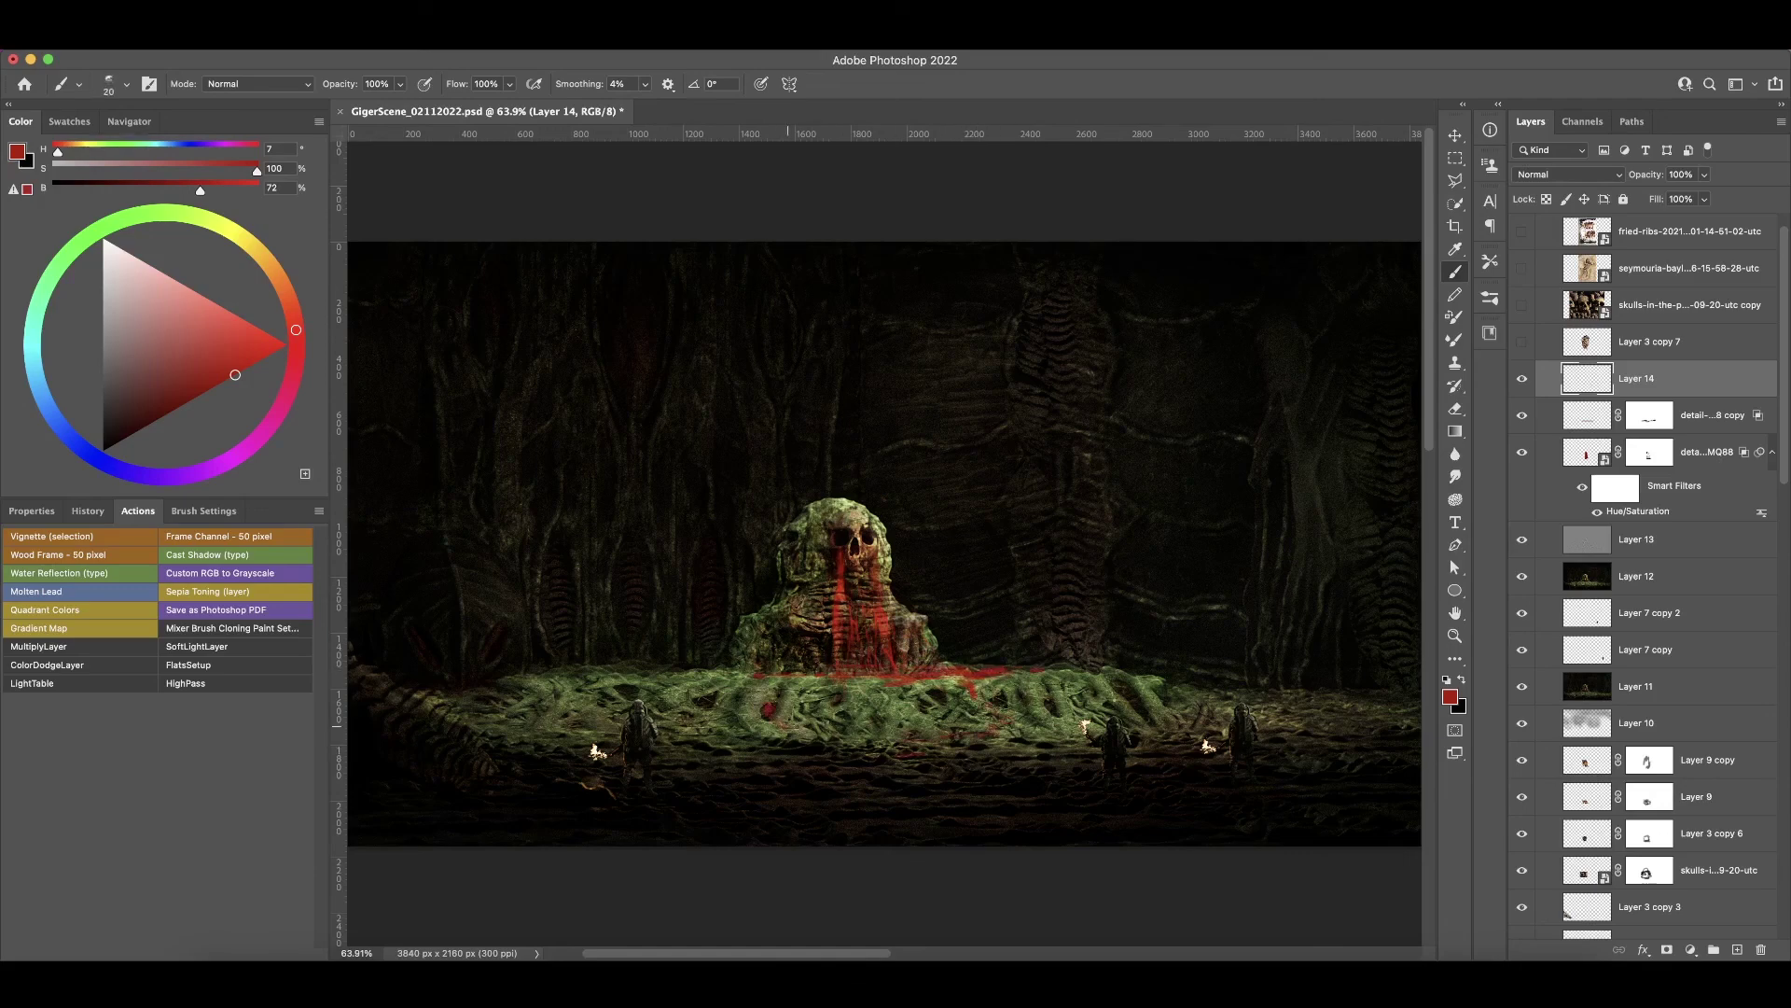
{"action": "key", "text": "bracketleft"}
{"action": "key", "text": "bracketleft"}
{"action": "key", "text": "bracketleft"}
{"action": "scroll", "coordinate": [964, 666], "scroll_direction": "up", "scroll_amount": 6, "text": "alt"}
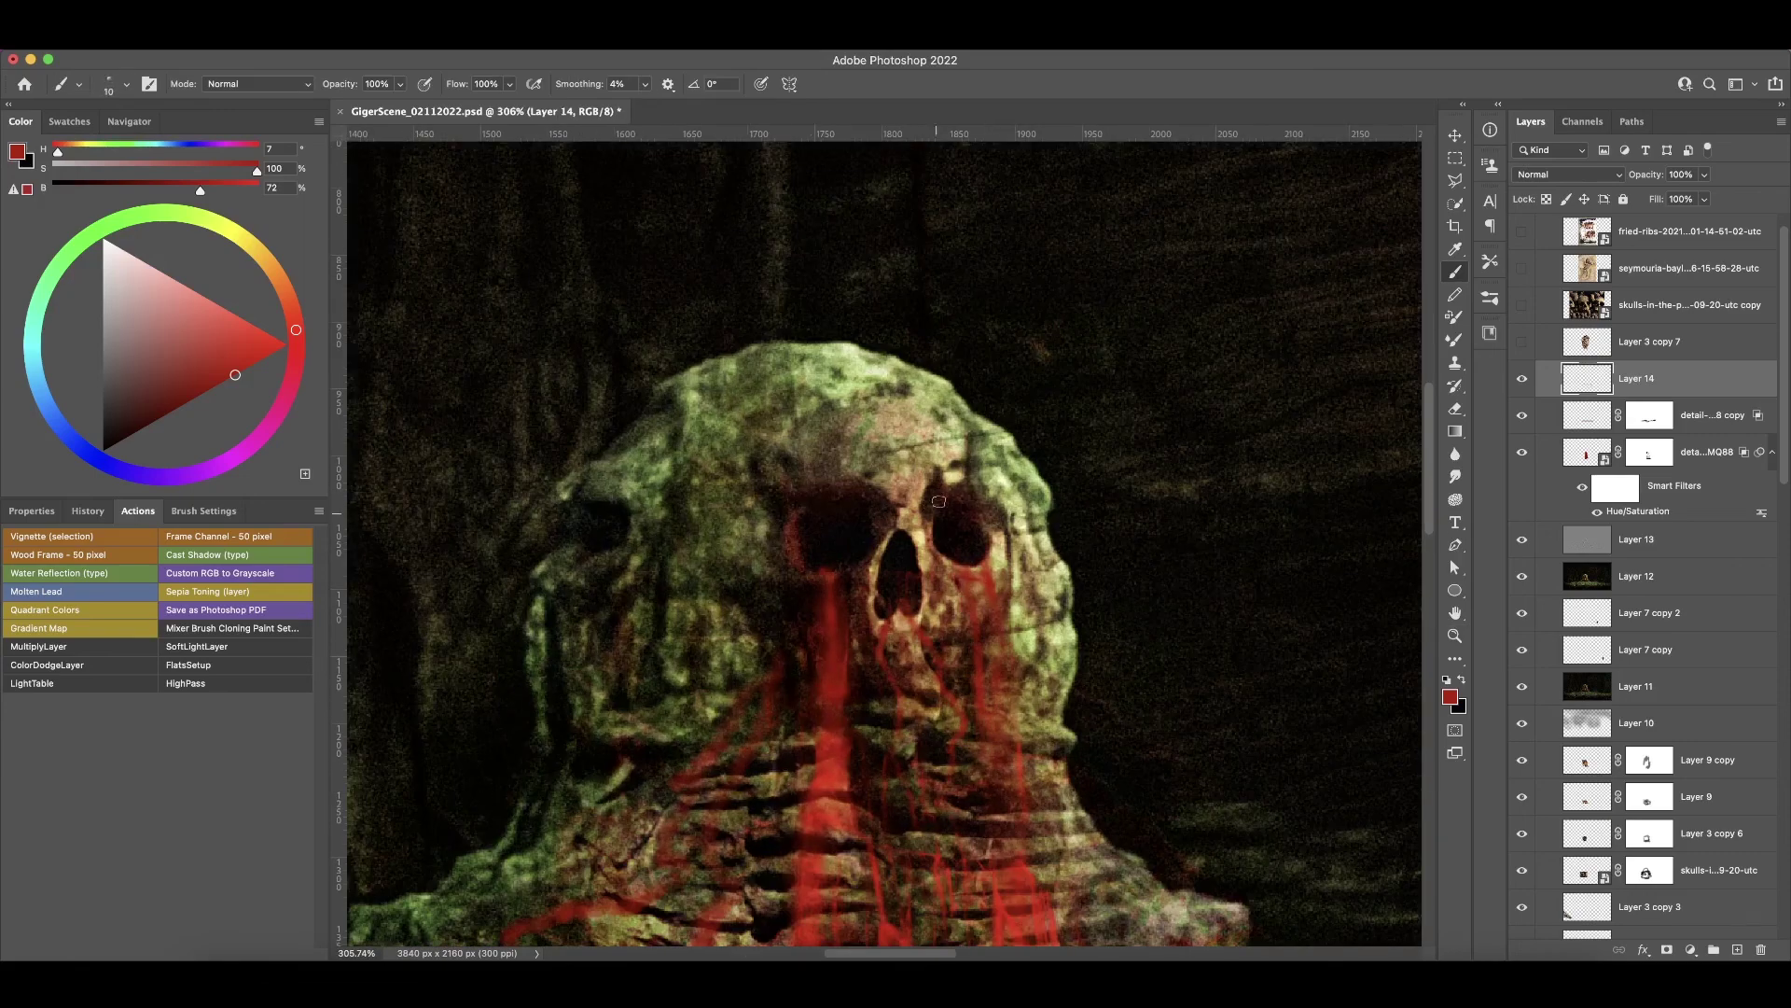
{"action": "key", "text": "ctrl+0"}
{"action": "key", "text": "e"}
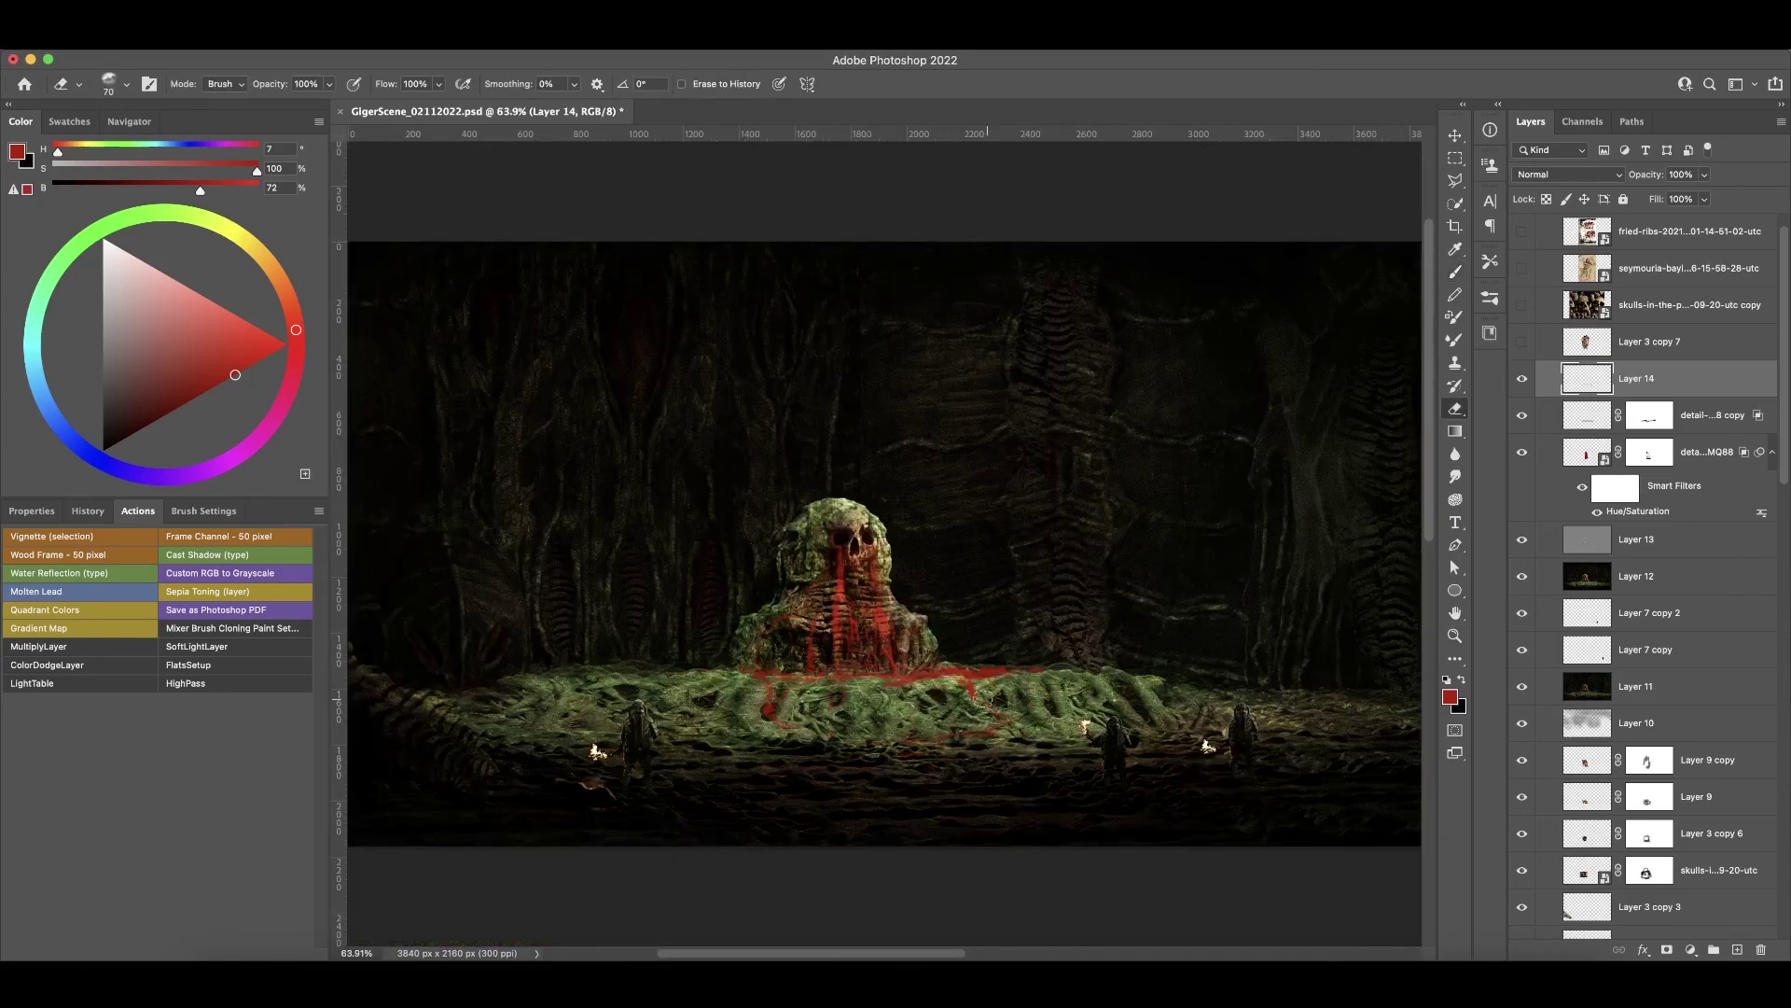
{"action": "left_click_drag", "start_coordinate": [1205, 780], "coordinate": [1131, 765], "text": "ctrl"}
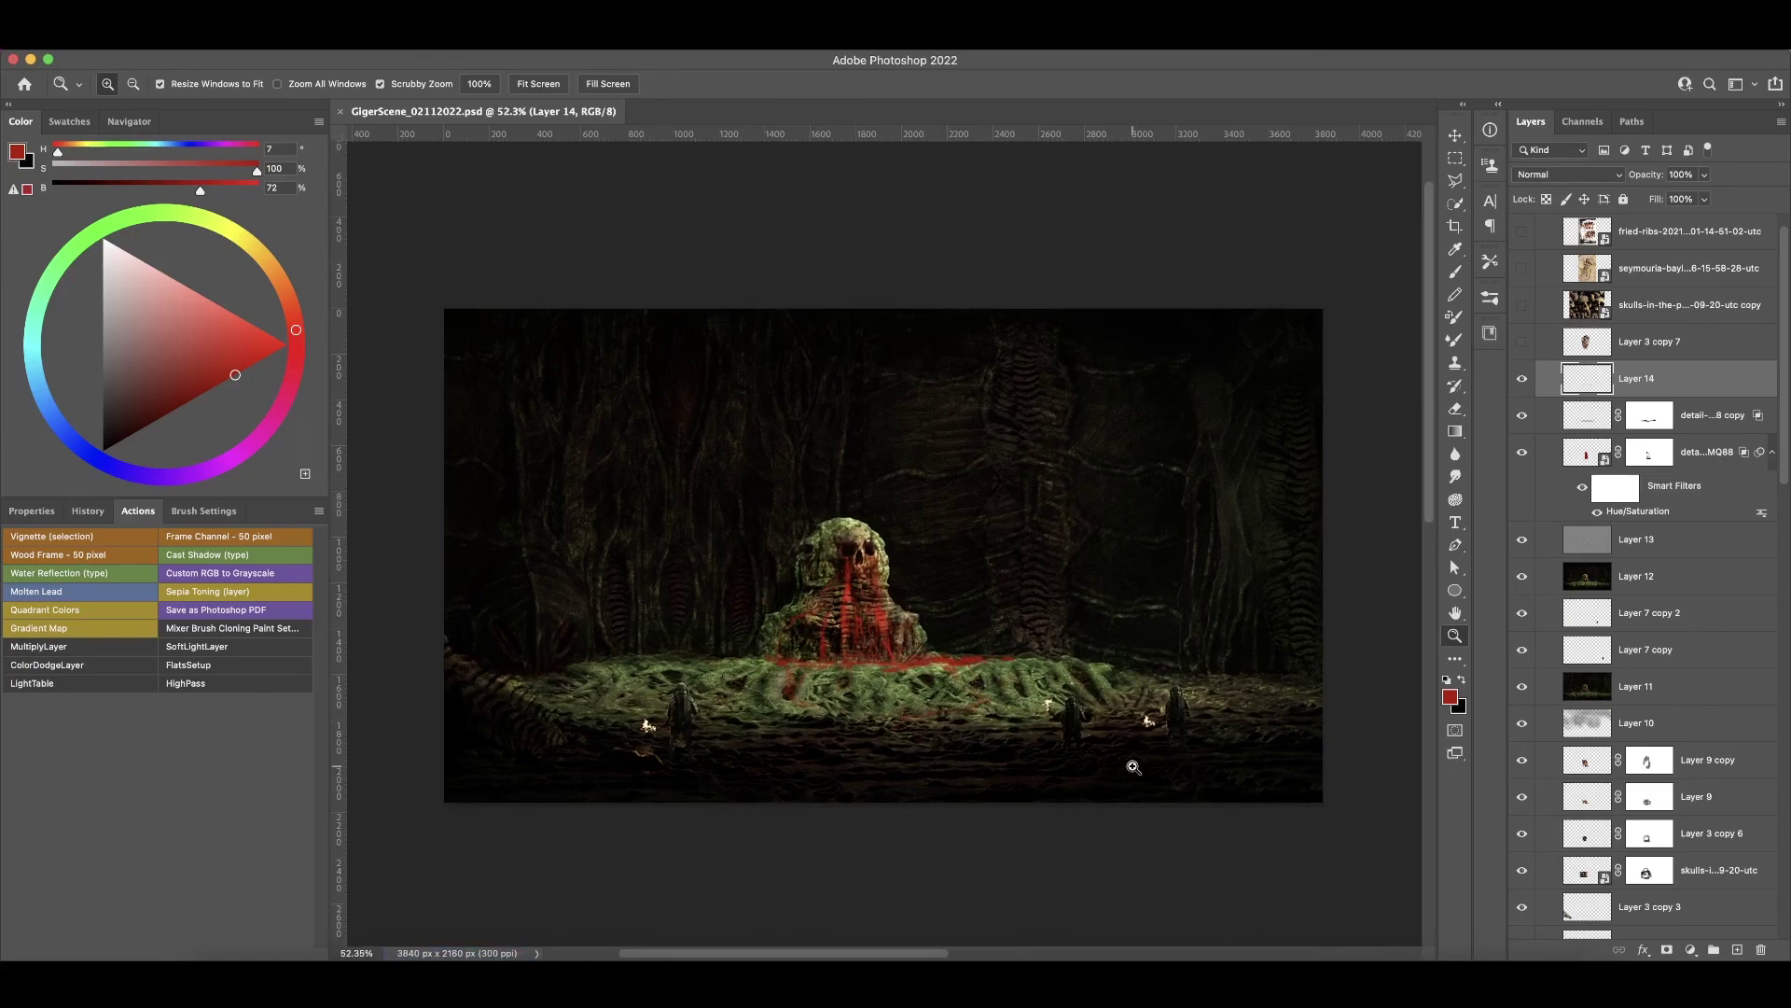